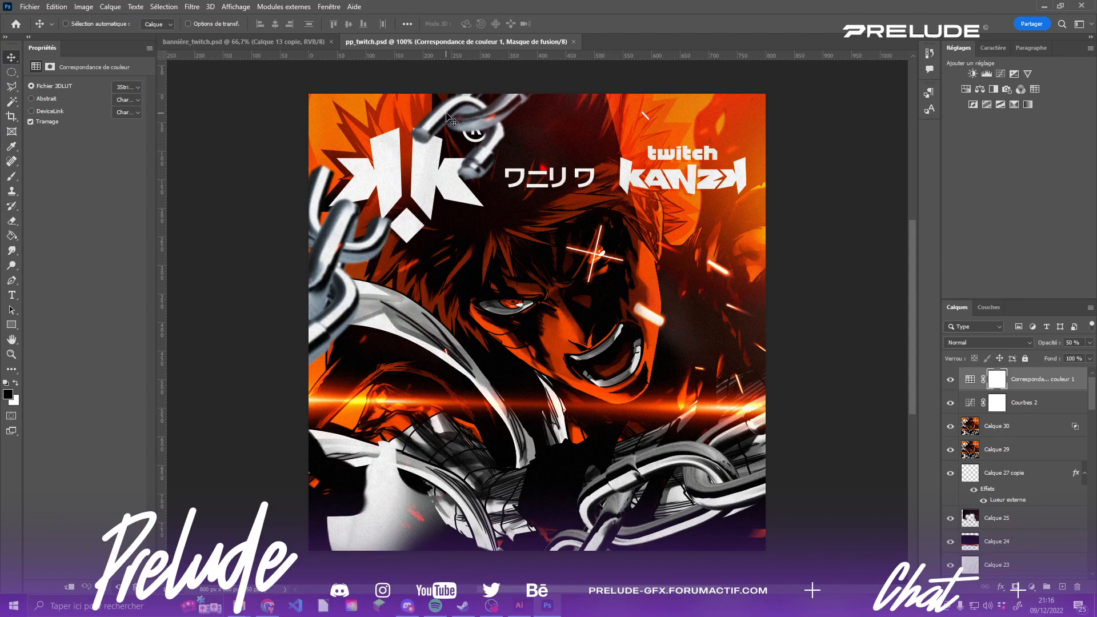
- Switch to Illustrator and examine the KK emblem and the twitch KANZK logo in Kanzk.ai
click(519, 604)
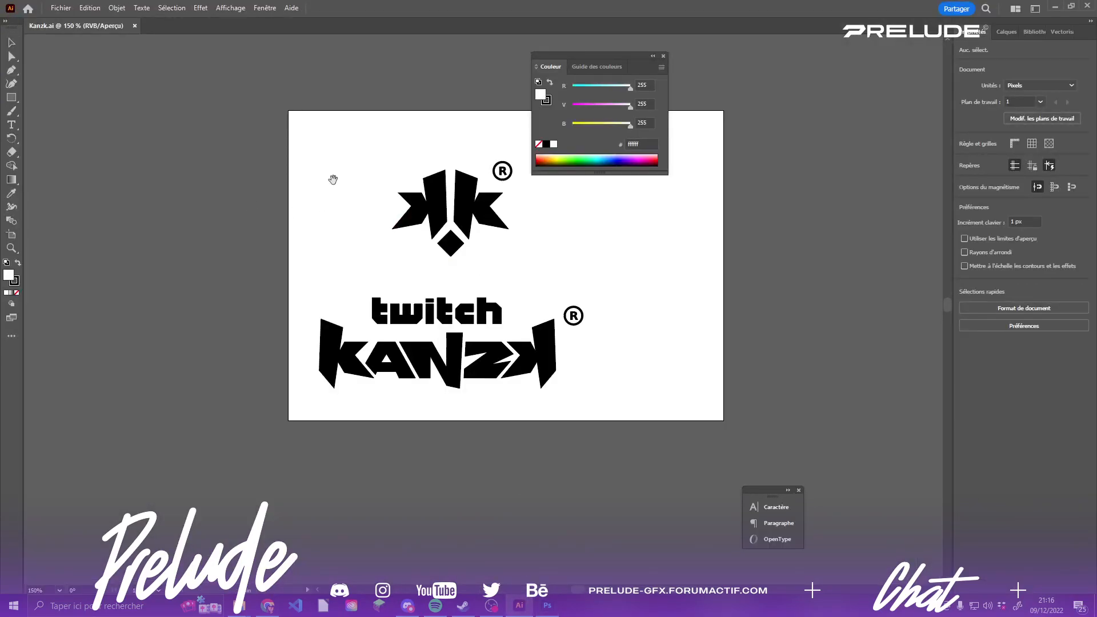
drag(334, 177, 370, 244)
scroll(547, 304, up, 1)
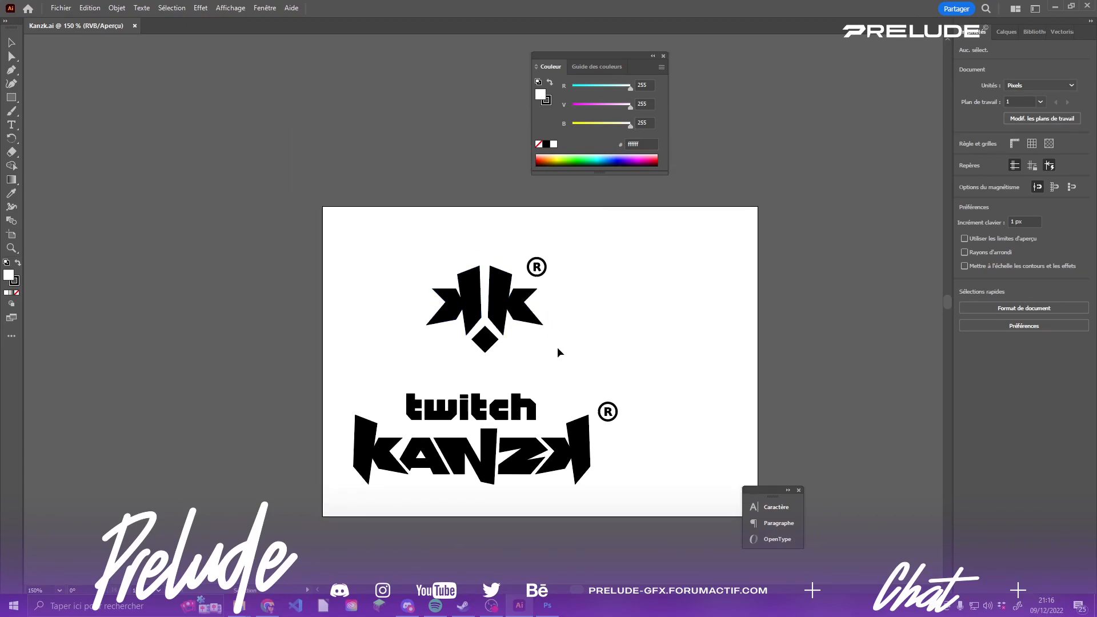
scroll(543, 344, up, 1)
drag(576, 345, 431, 306)
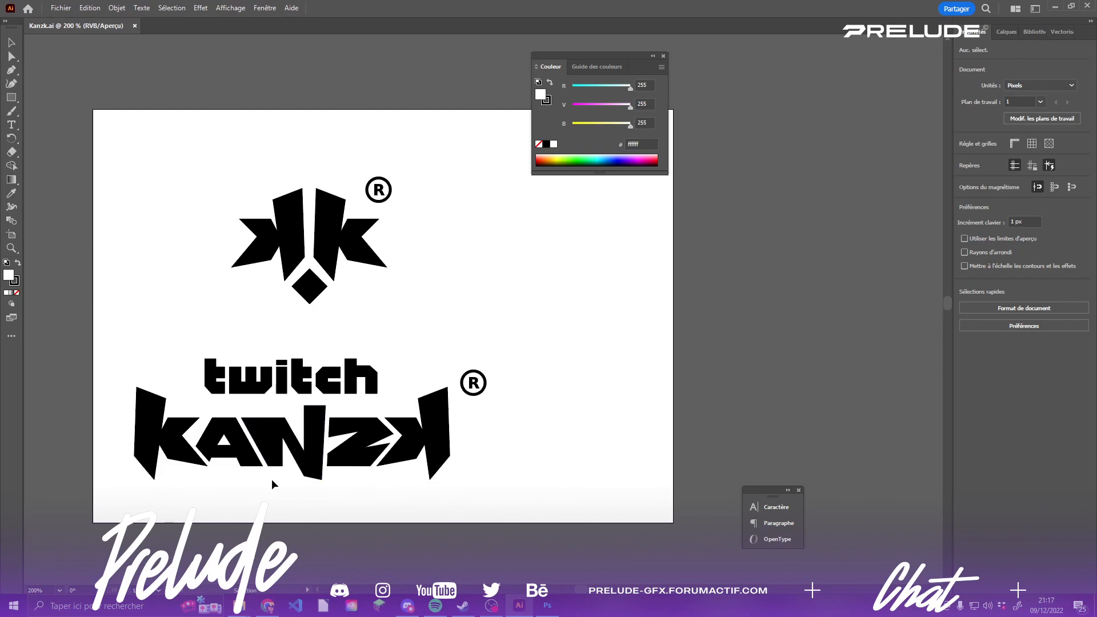
drag(492, 259, 452, 323)
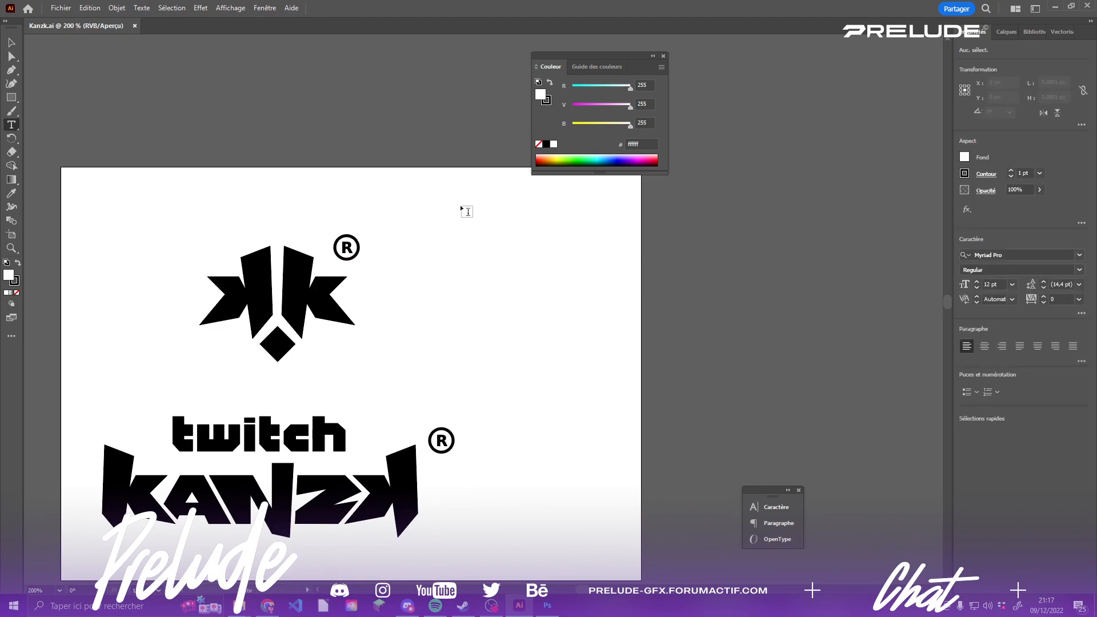
- Move the KK emblem with its registered mark toward the artboard's left edge to free space beside it
click(12, 42)
drag(373, 199, 187, 365)
drag(262, 286, 176, 280)
click(415, 275)
- Create an area text frame about 197 × 99 px beside the KK emblem containing "edfdede"
click(11, 124)
drag(593, 355, 337, 224)
key(BackSpace)
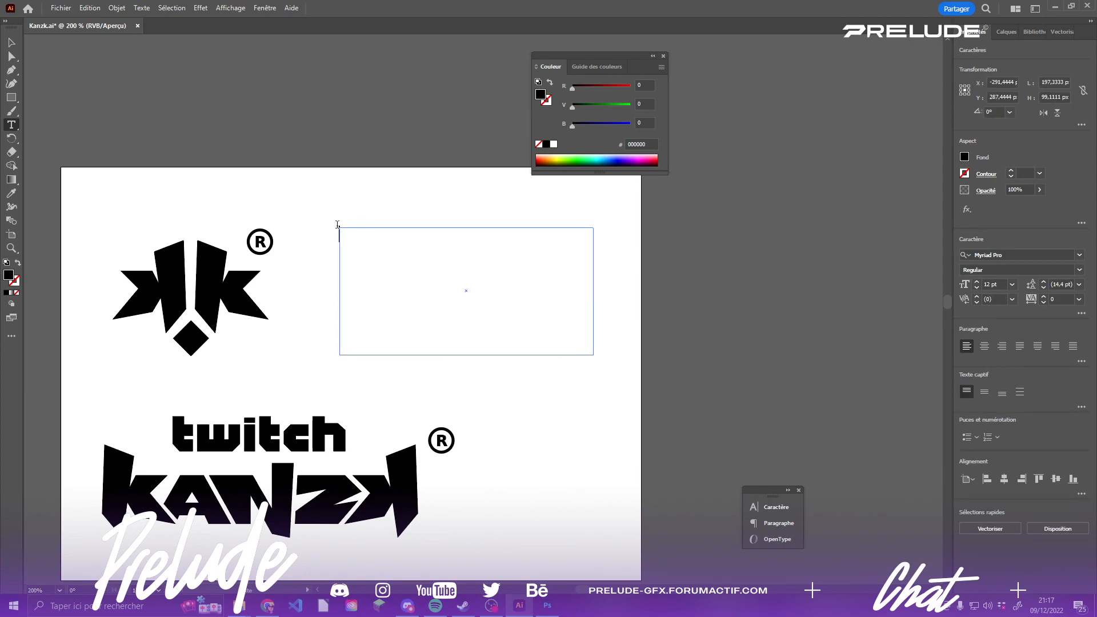
text(edfdede)
- Set the font of the whole "edfdede" text to Hakuna Sans
key(ctrl+a)
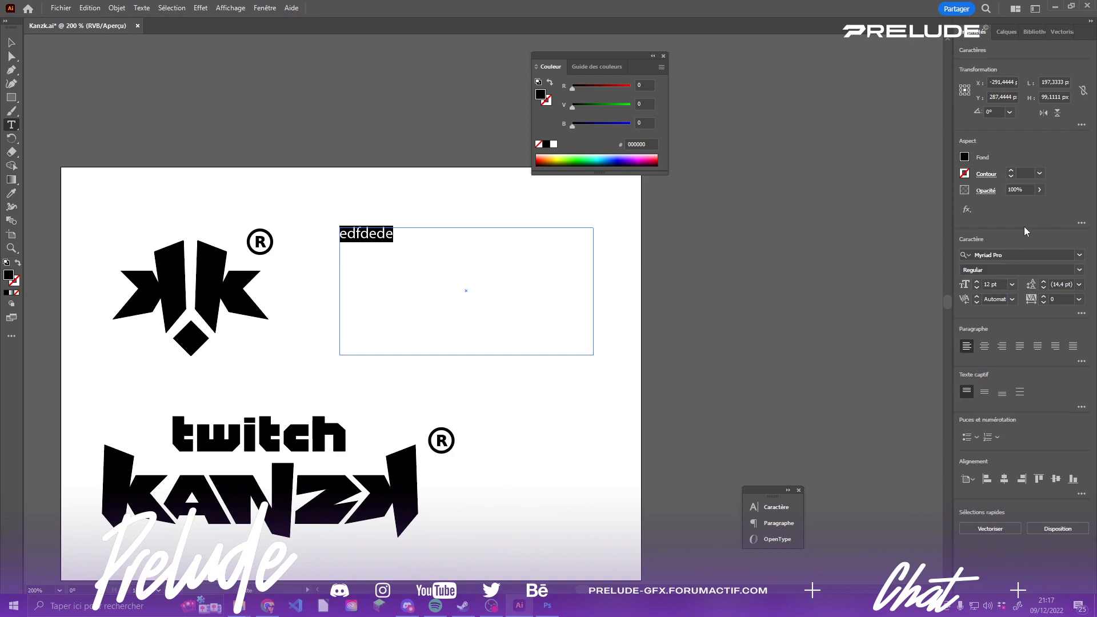
click(1075, 258)
click(1078, 257)
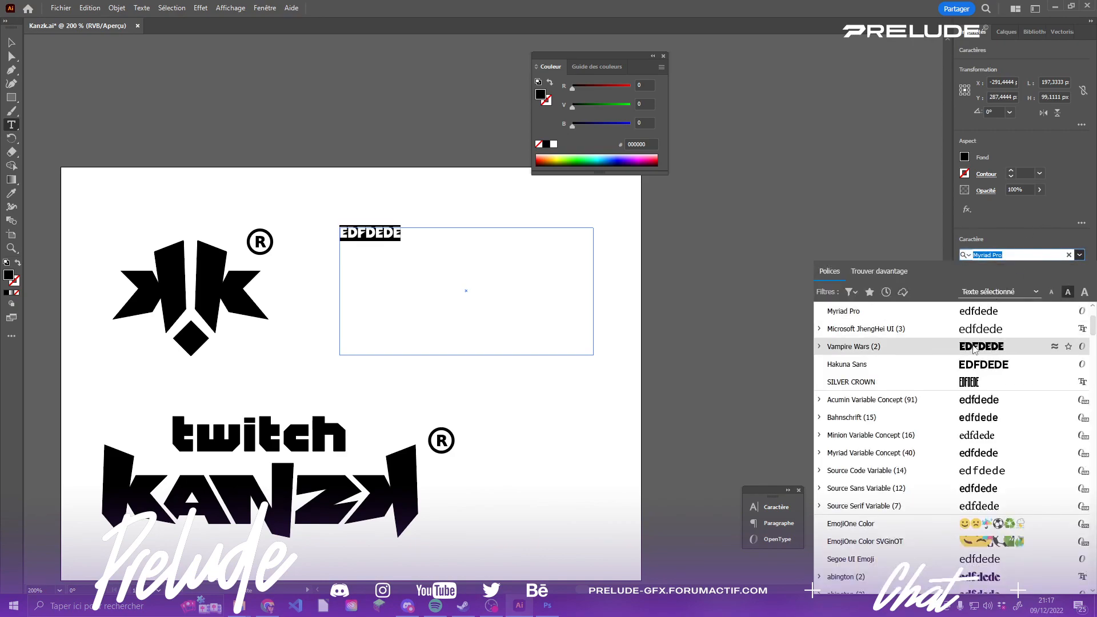
scroll(948, 371, down, 6)
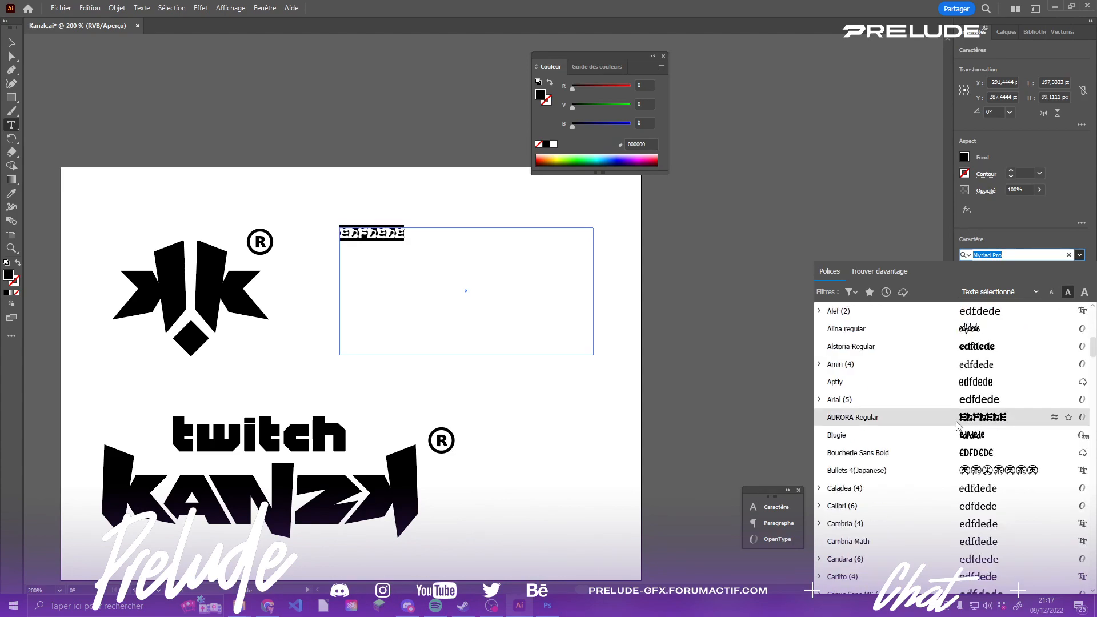
scroll(959, 425, down, 8)
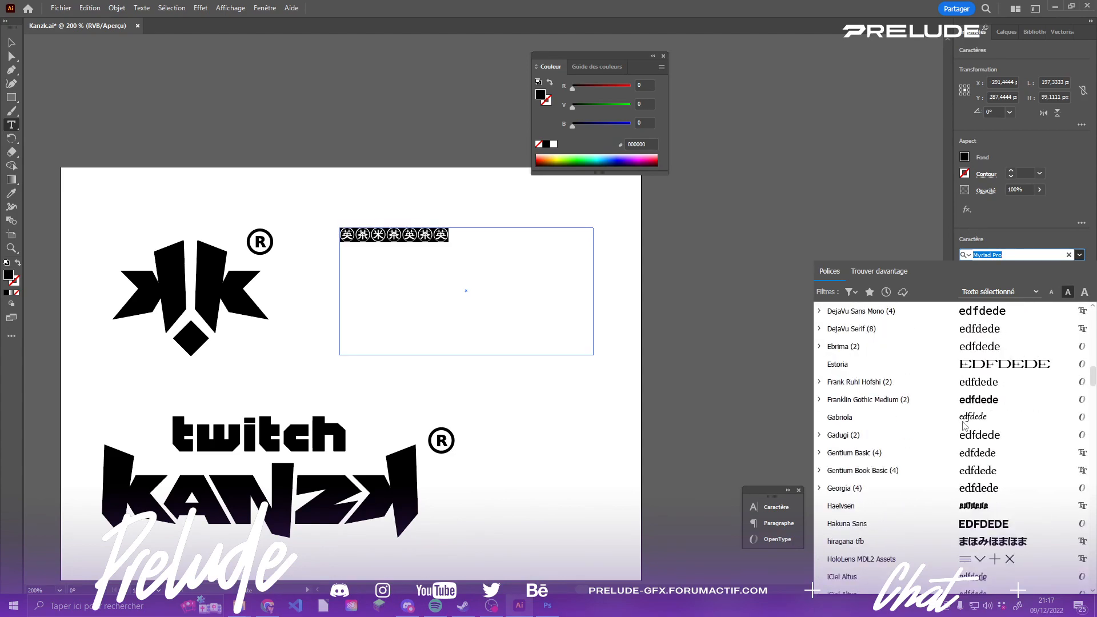
scroll(964, 424, down, 4)
scroll(965, 425, up, 1)
click(969, 372)
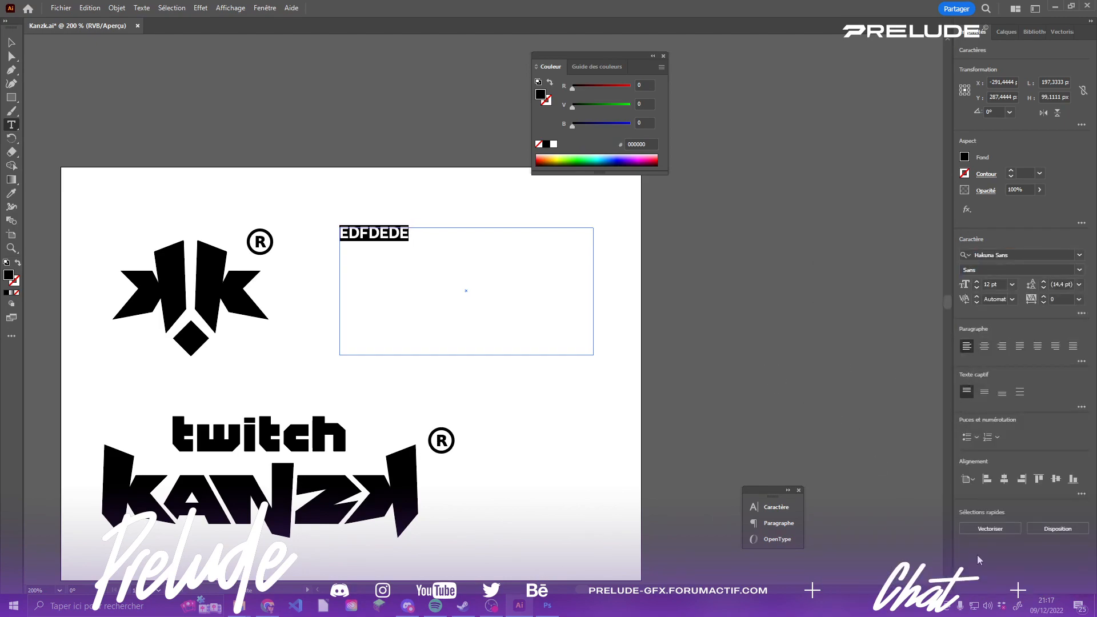
- Convert the text to vector outlines and enlarge it proportionally to about 117 × 19 px
click(989, 529)
click(10, 43)
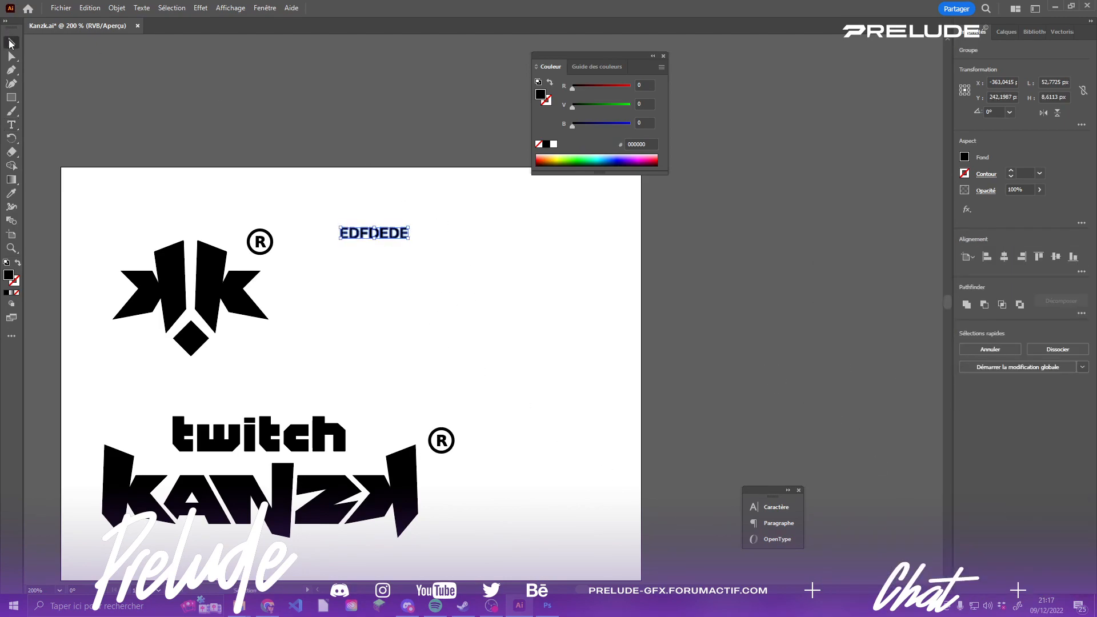
scroll(441, 262, up, 2)
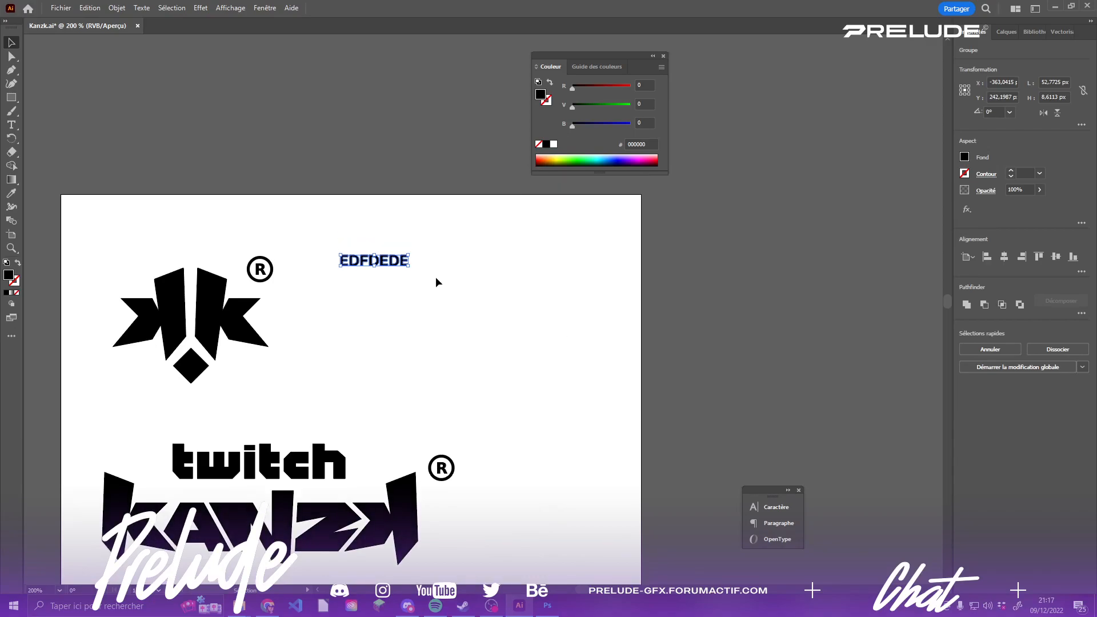
scroll(424, 279, up, 3)
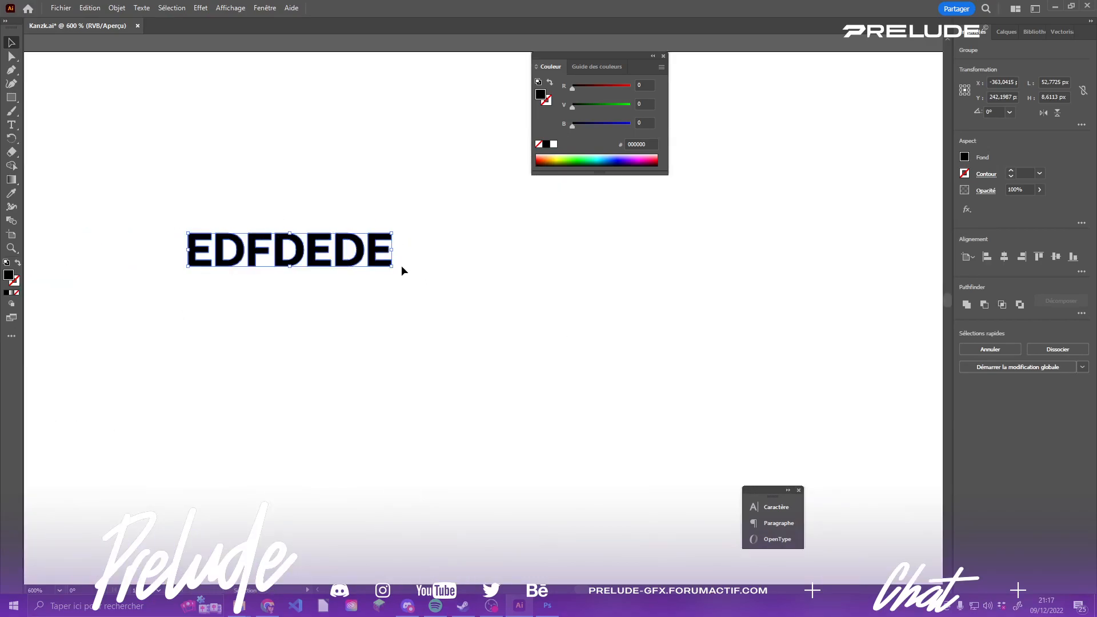
drag(393, 269, 651, 394)
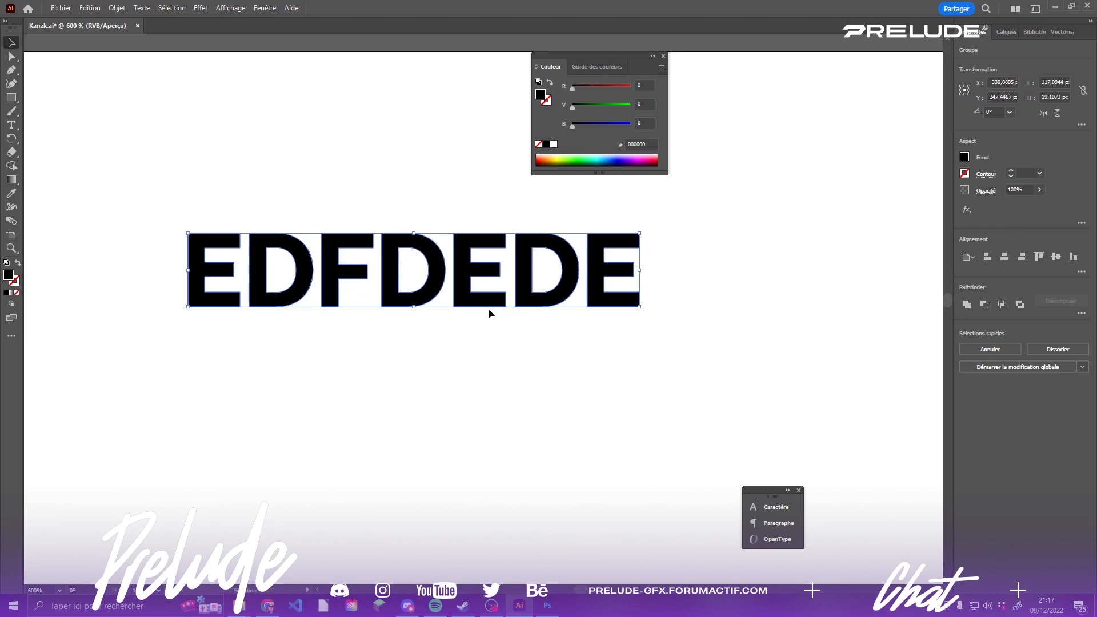
- Ungroup the outlined letters and move the first E above the rest of the word
click(361, 169)
click(595, 288)
click(1036, 348)
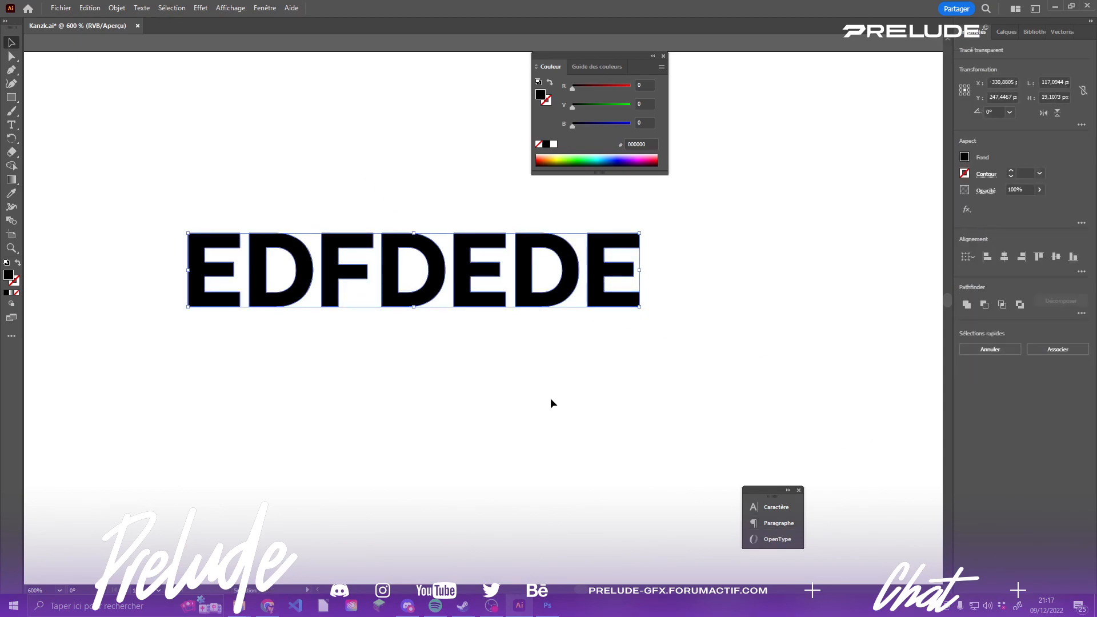
click(561, 409)
click(204, 277)
drag(204, 277, 221, 135)
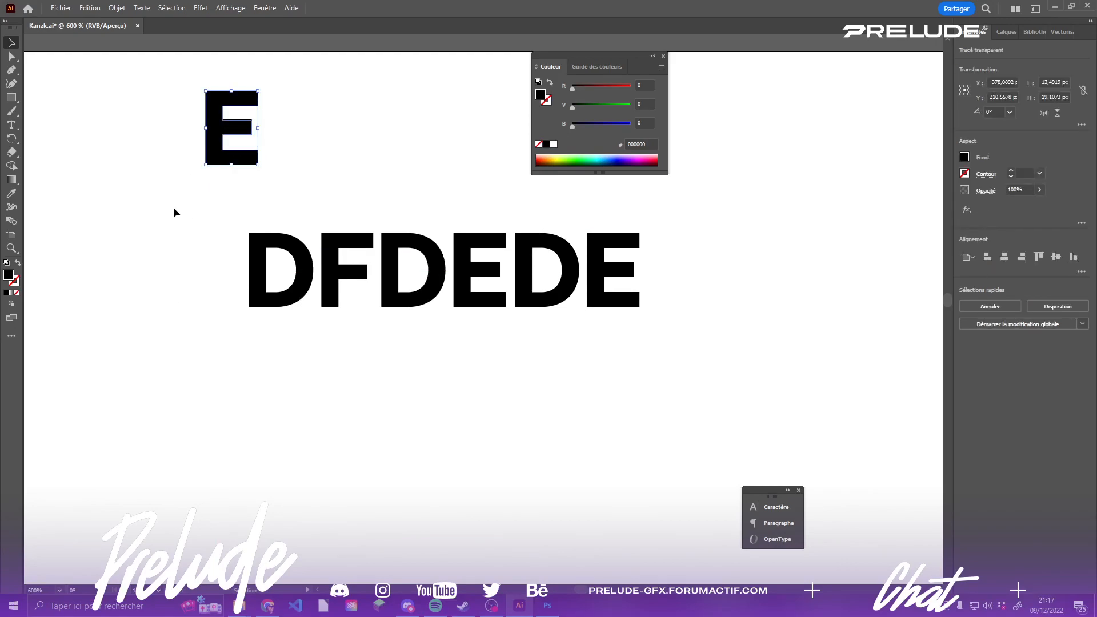
- Move the remaining letters DFDEDE down, away from the separated E
drag(164, 213, 791, 356)
drag(603, 278, 496, 470)
click(465, 275)
drag(319, 142, 396, 325)
- Select the separated E with the Direct Selection tool so its anchor points can be edited
click(284, 322)
scroll(365, 354, up, 2)
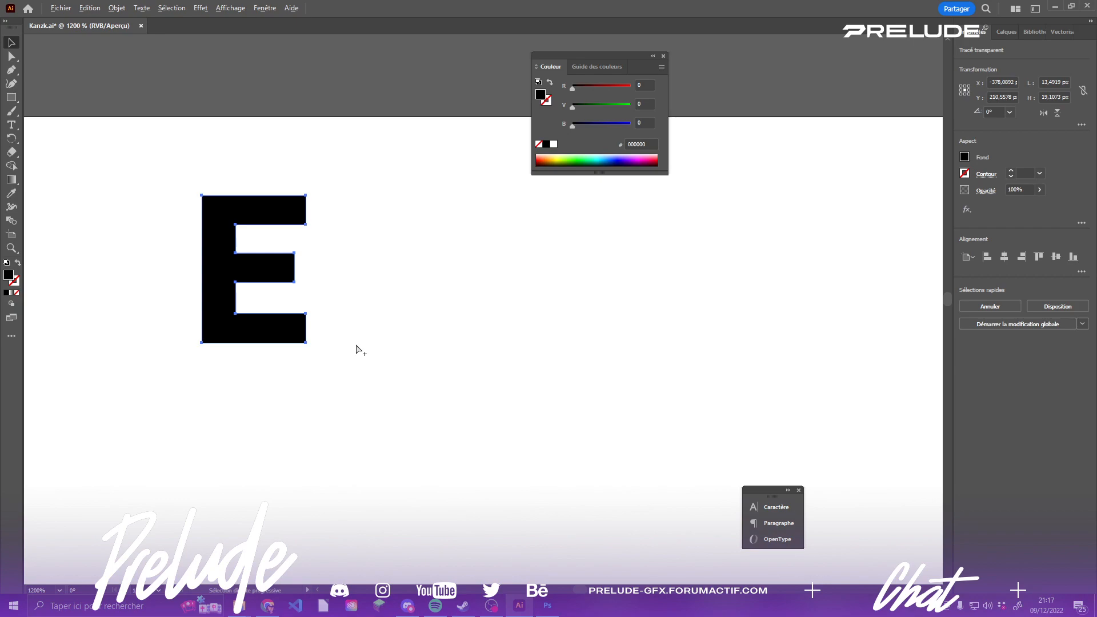
key(a)
click(12, 56)
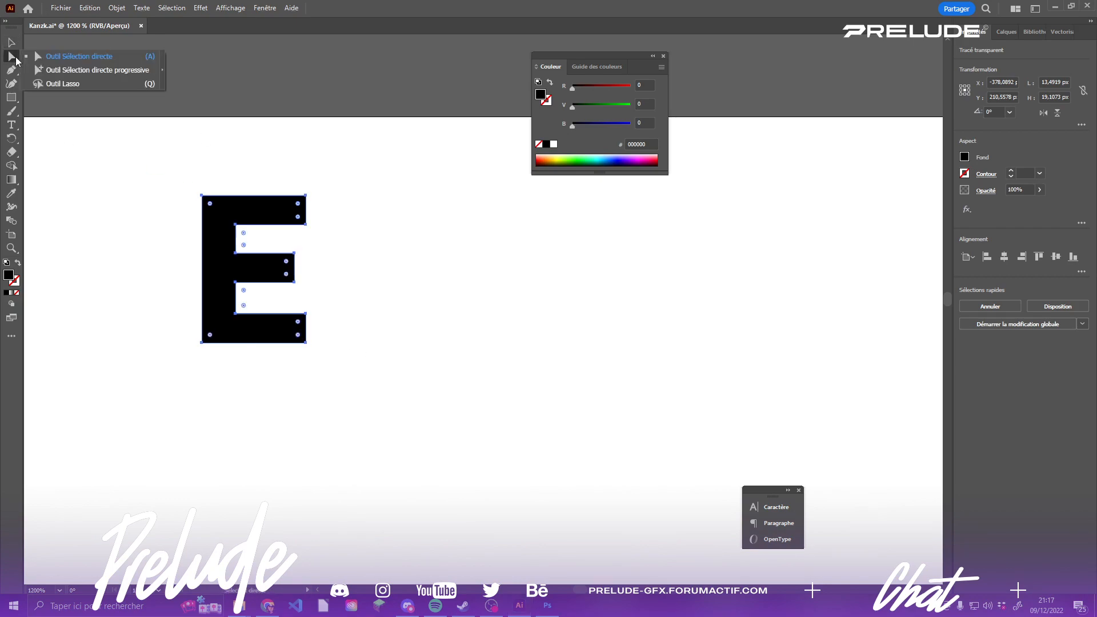
click(113, 208)
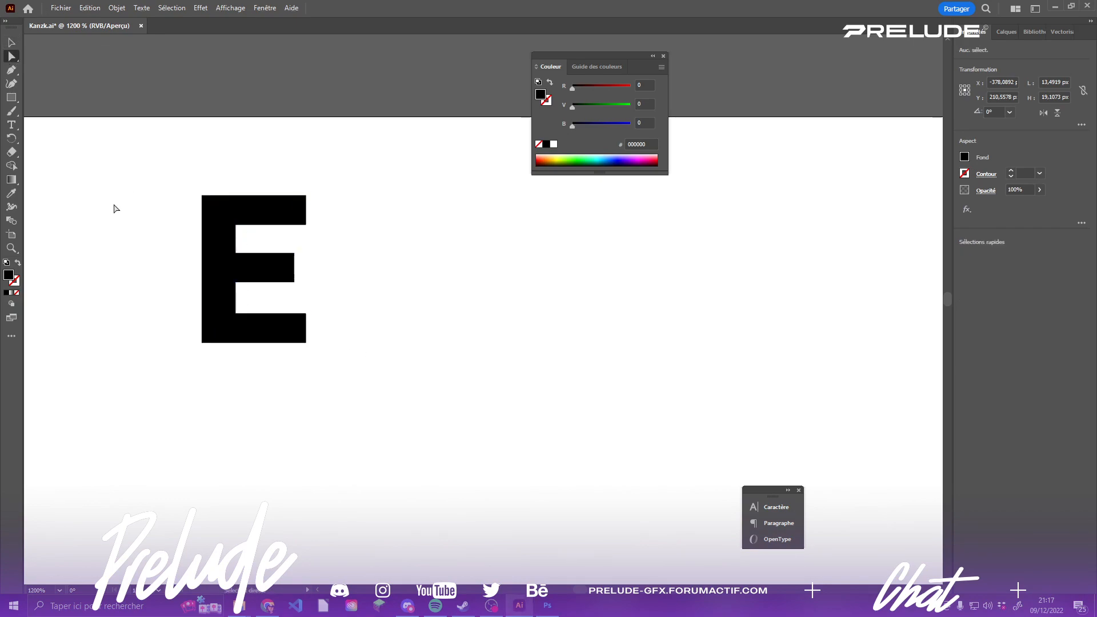
click(240, 215)
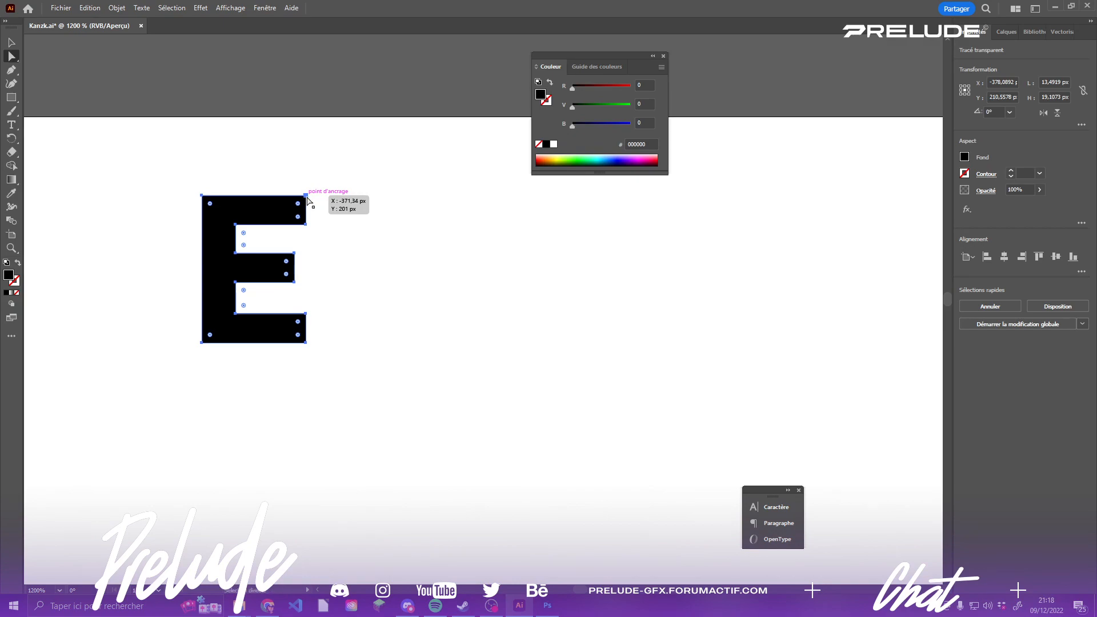
- Pull the upper-right anchor point of the E up and outward to make a slanted, pointed top arm
click(306, 195)
drag(346, 167, 306, 239)
click(208, 176)
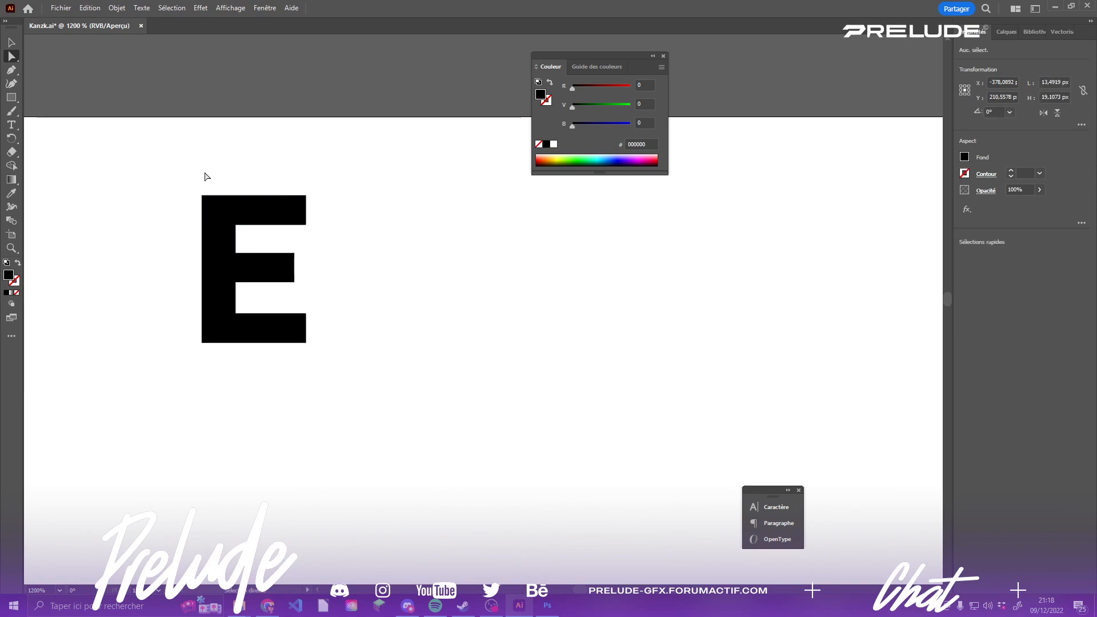
click(306, 196)
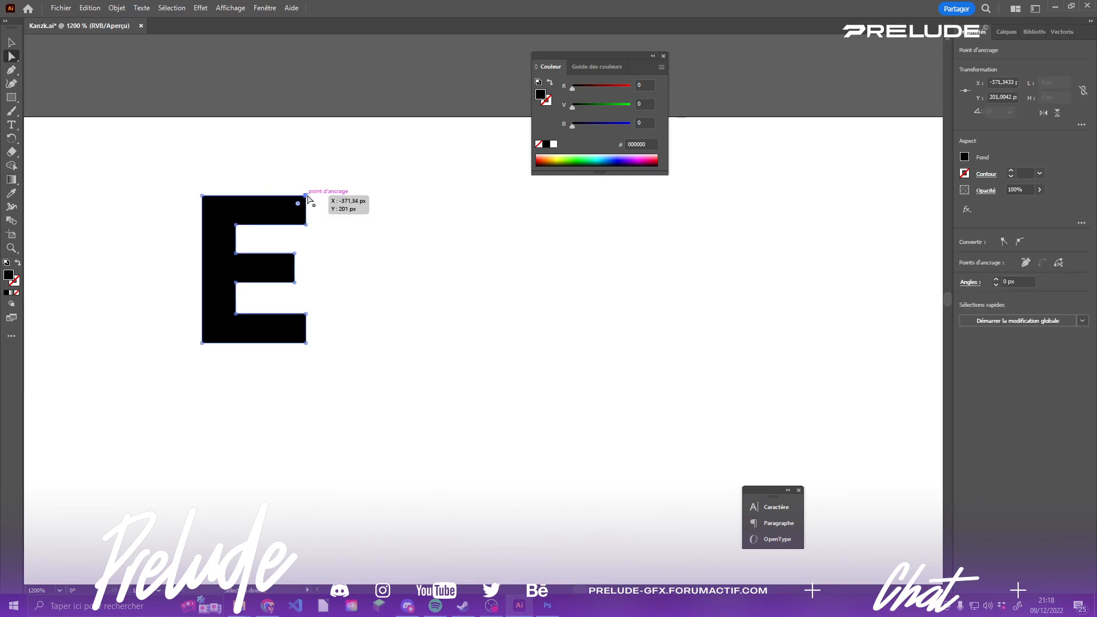
drag(307, 195, 335, 177)
click(343, 409)
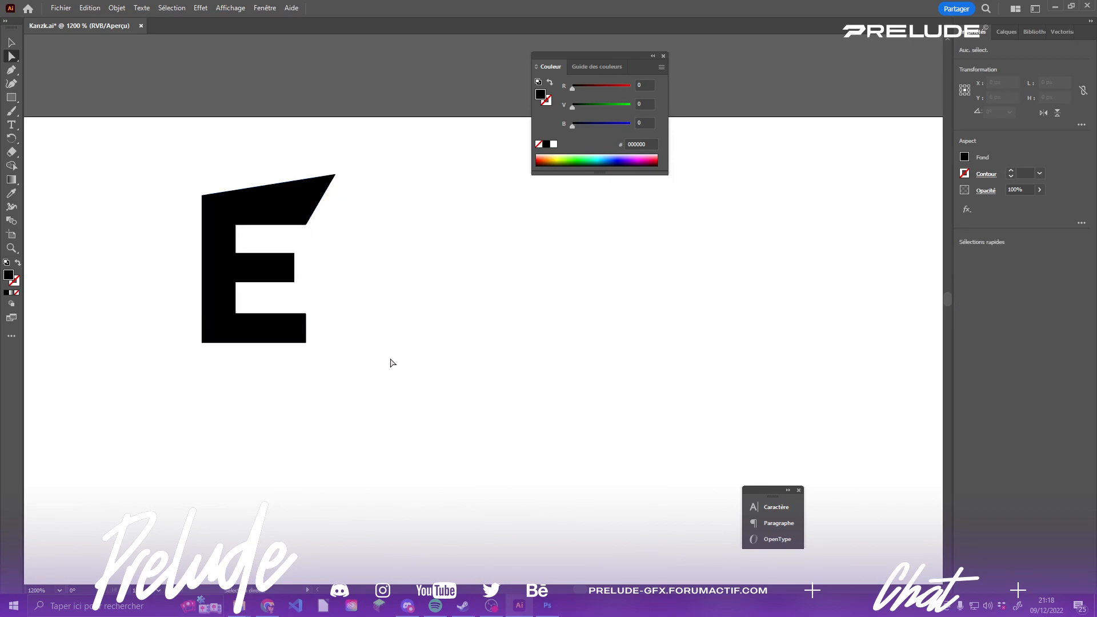
- Shift the upper-right anchor point of the E's middle arm up and inward to slant that arm
click(307, 342)
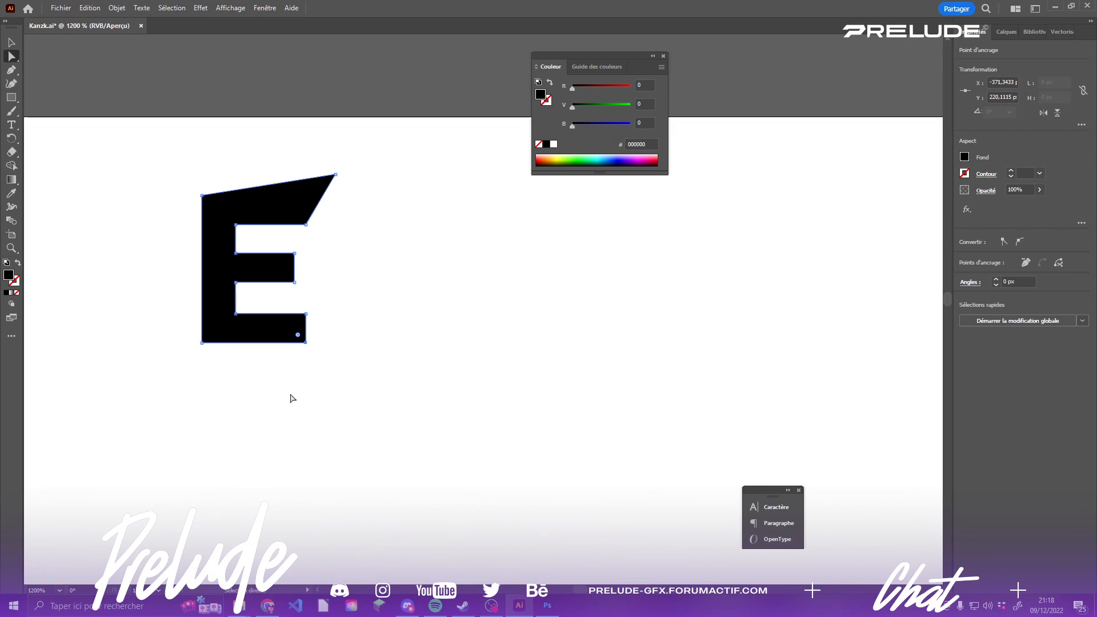
drag(289, 389, 609, 284)
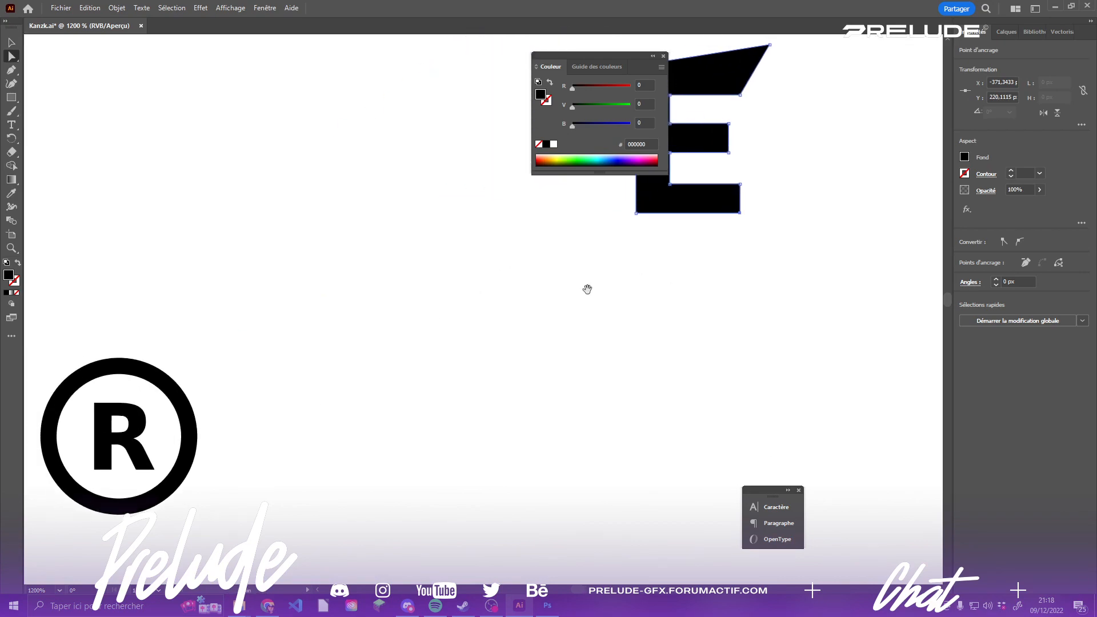
click(473, 303)
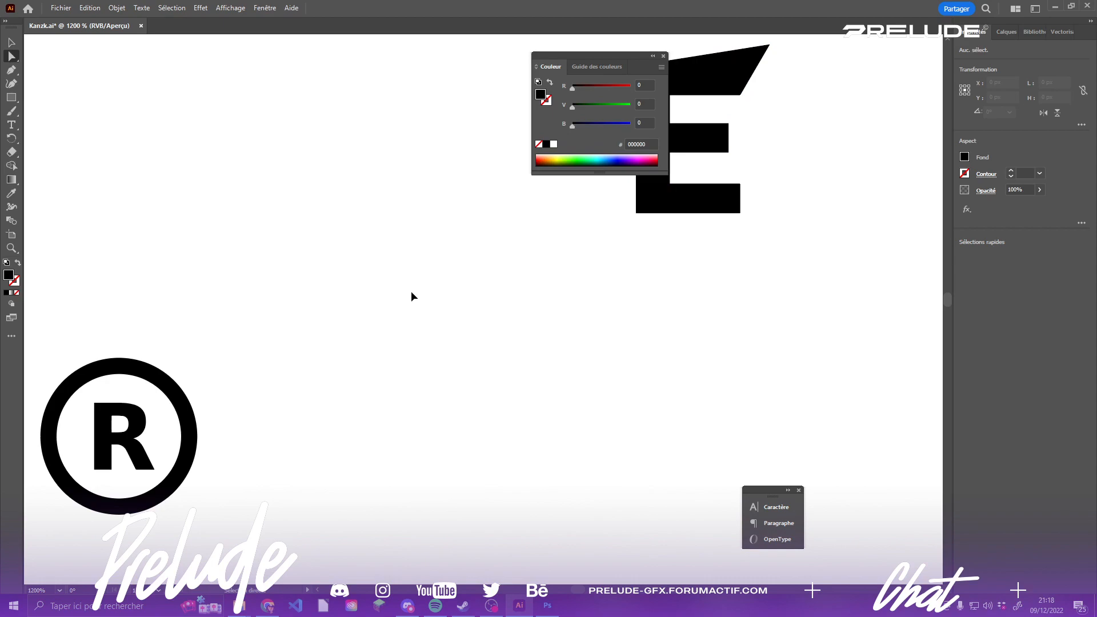
scroll(414, 296, down, 5)
scroll(424, 336, up, 2)
scroll(430, 341, down, 1)
drag(345, 420, 172, 466)
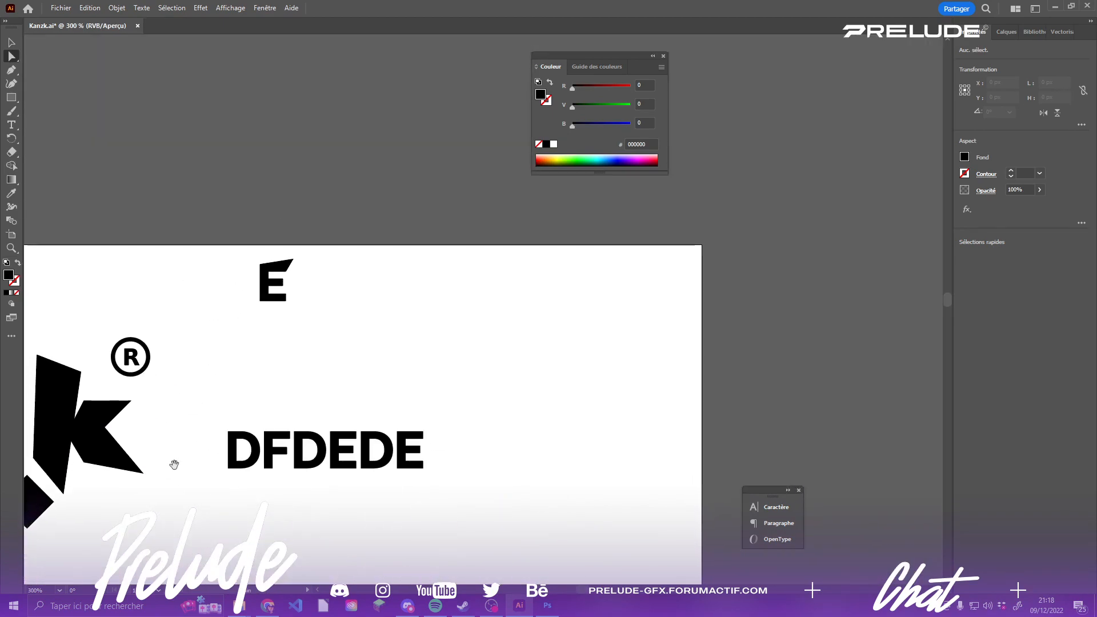
scroll(286, 296, up, 2)
scroll(337, 303, up, 2)
drag(301, 303, 425, 344)
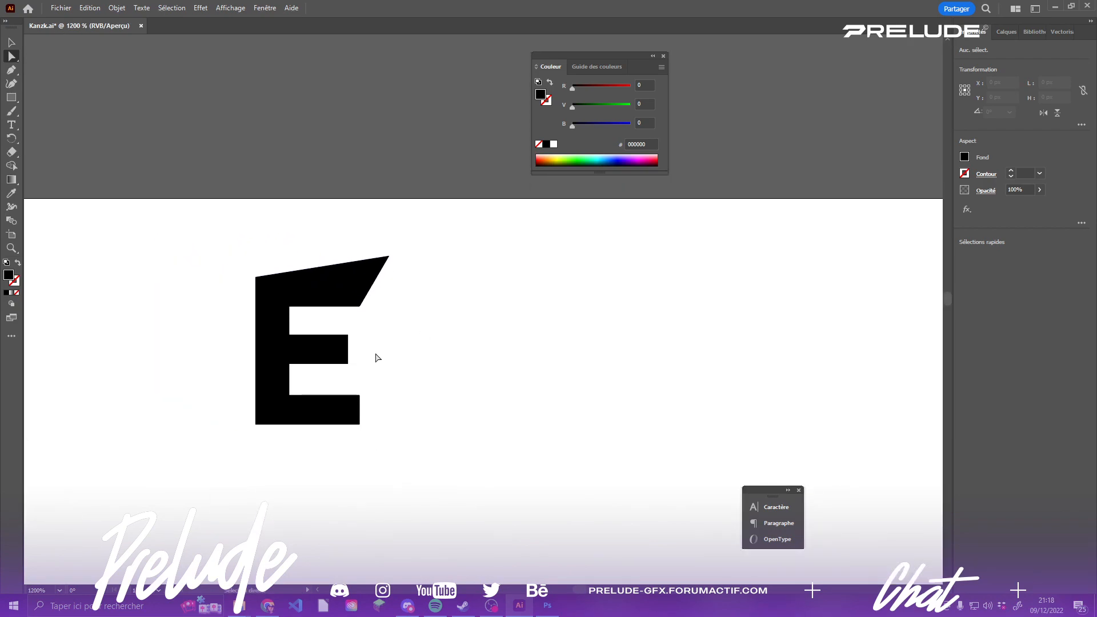
mouse_move(339, 322)
mouse_down()
mouse_move(356, 345)
mouse_move(354, 336)
mouse_move(416, 314)
mouse_move(332, 326)
mouse_up()
click(421, 436)
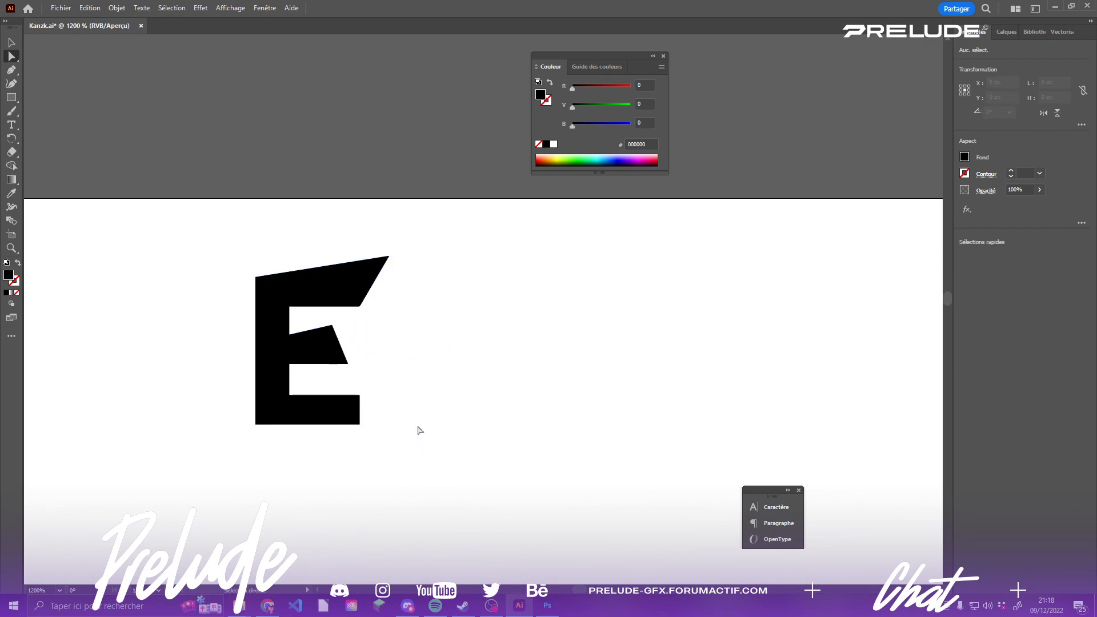
- Pull the lower-right anchor point of the E down and outward to form a long pointed bottom arm
scroll(403, 390, down, 4)
key(space)
drag(389, 451, 389, 264)
drag(316, 477, 338, 518)
drag(440, 305, 233, 162)
drag(284, 381, 505, 543)
drag(517, 276, 399, 475)
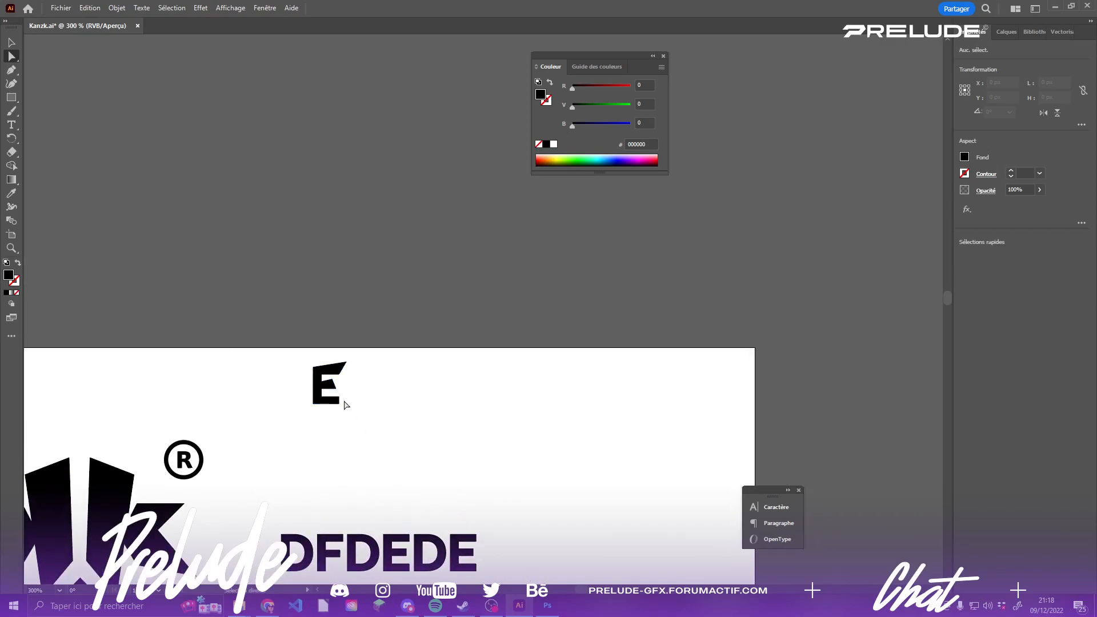
scroll(354, 410, up, 2)
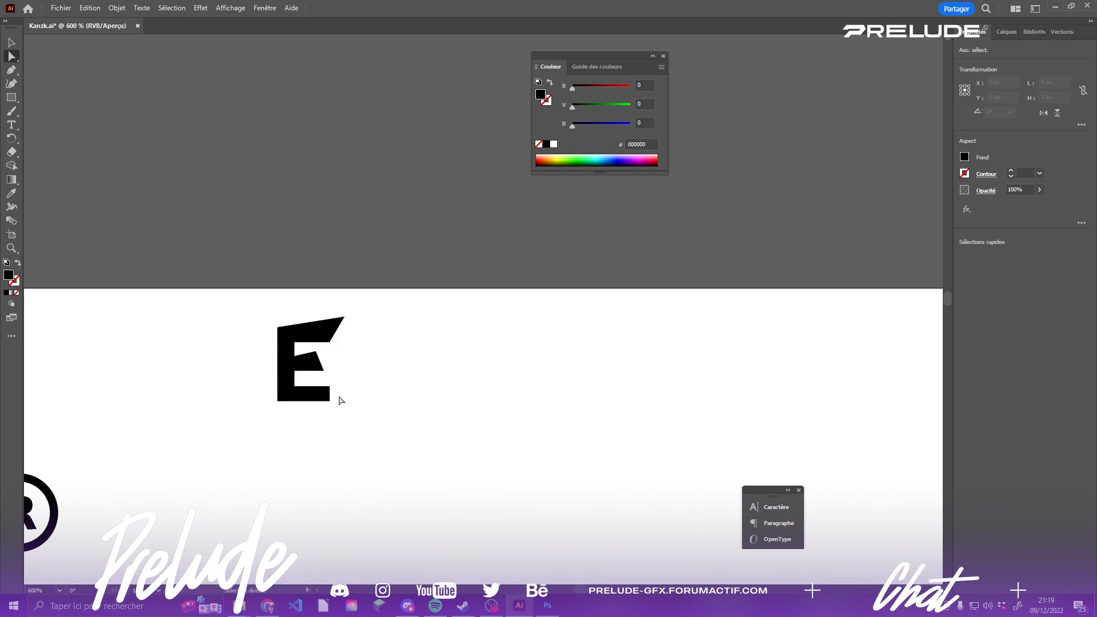
scroll(293, 392, up, 2)
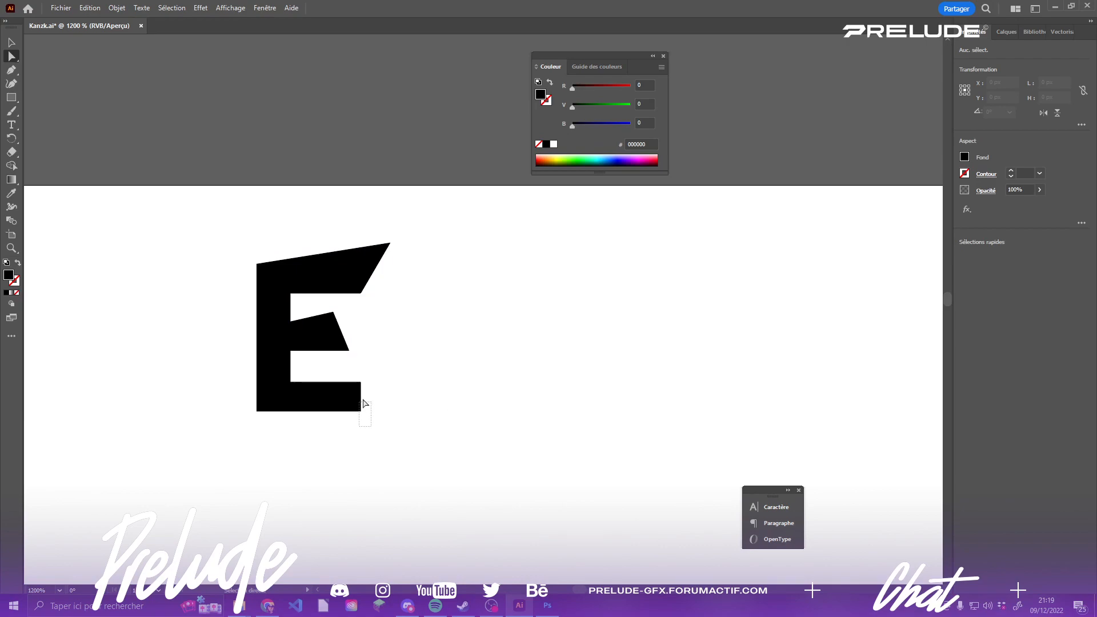
drag(371, 426, 437, 458)
click(420, 424)
click(360, 411)
click(722, 427)
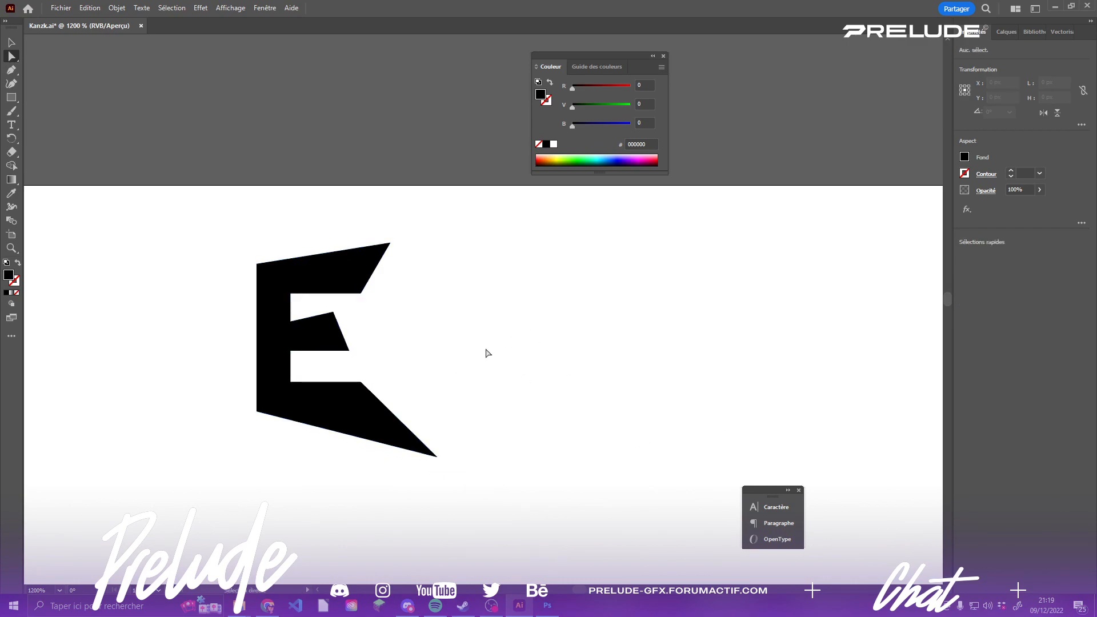
scroll(485, 343, down, 3)
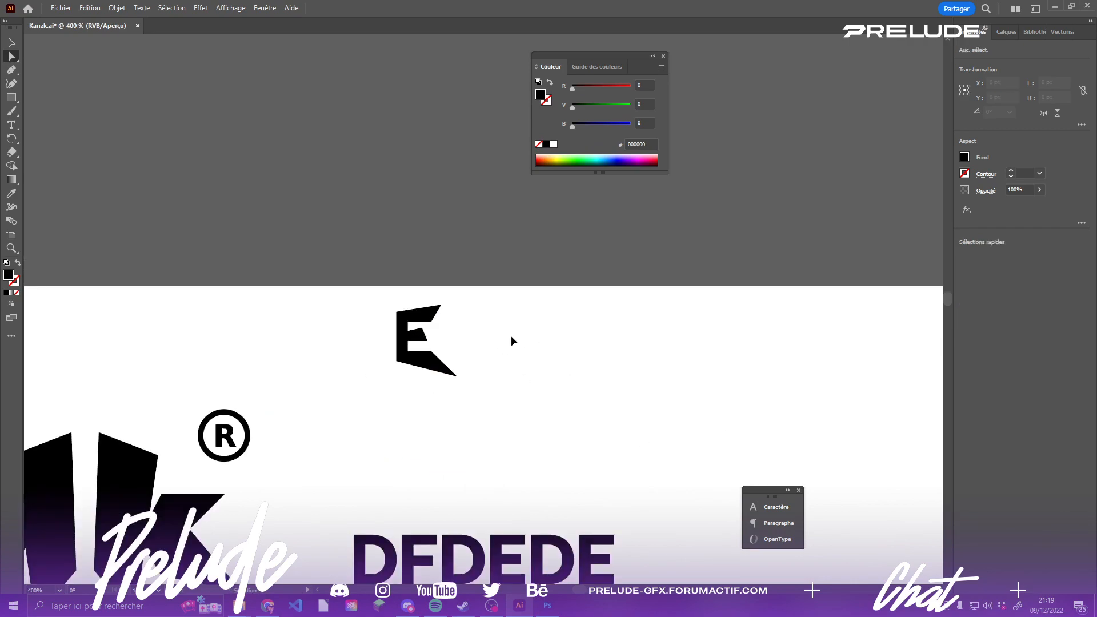
drag(391, 351, 350, 349)
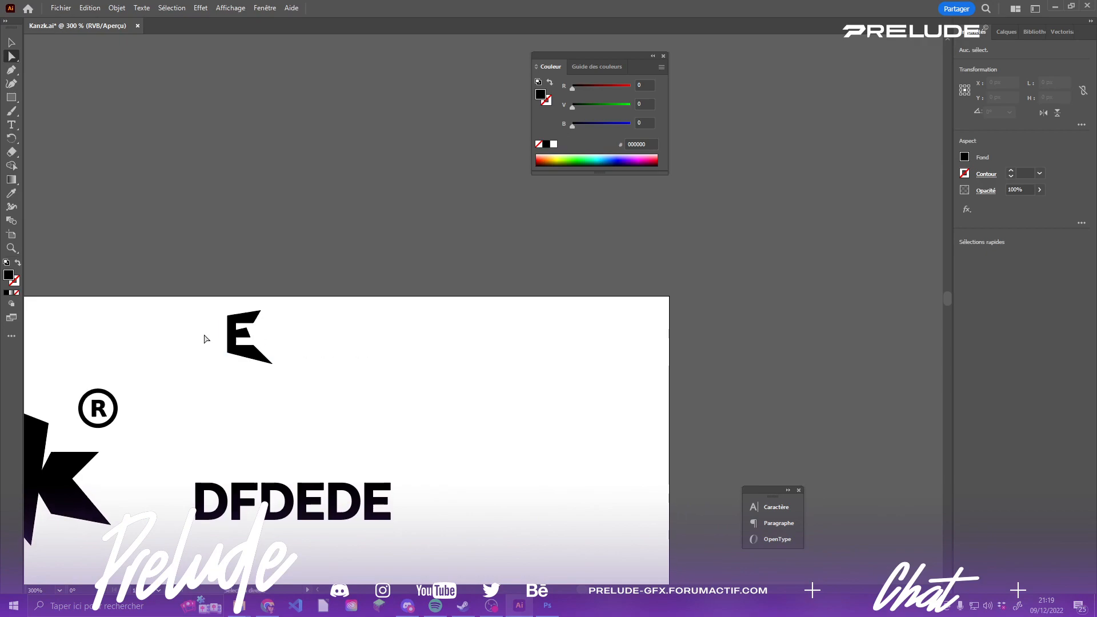
- Move the last E of the DFDEDE text up beside the reshaped E for comparison
drag(376, 395, 653, 348)
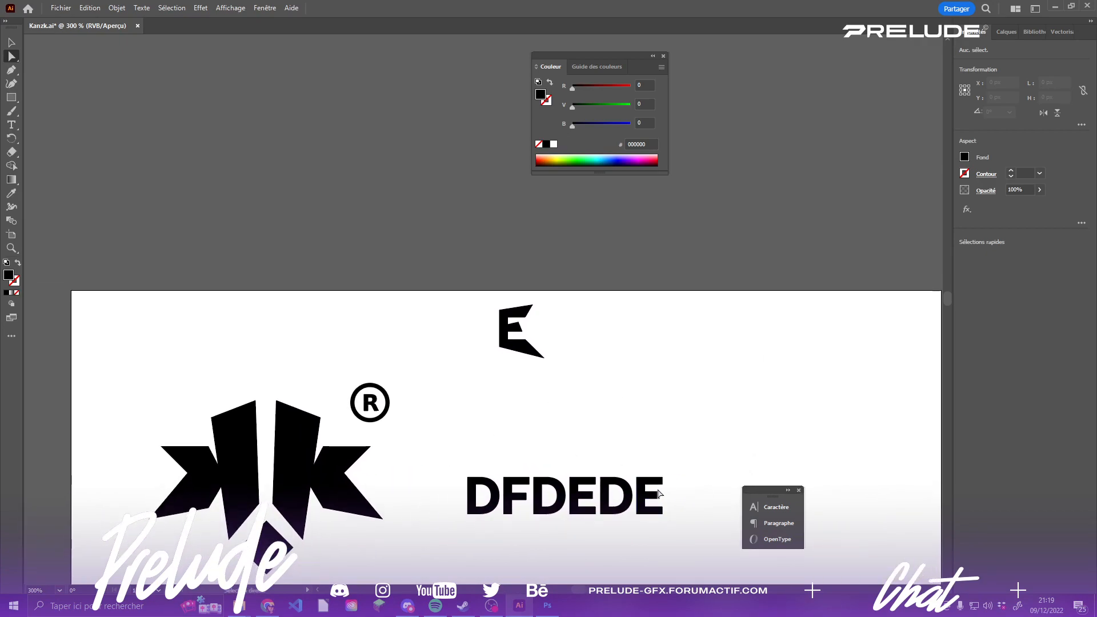
drag(643, 497, 409, 319)
click(578, 352)
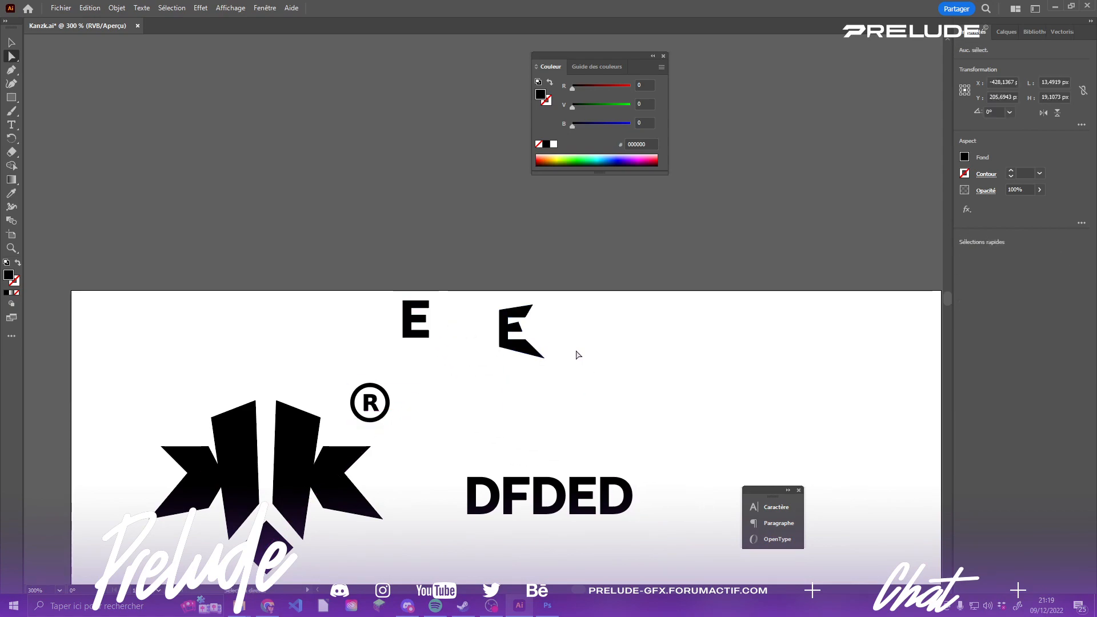
- Thicken the reshaped E's vertical stem by nudging its left anchor points outward 1 px
scroll(505, 312, up, 1)
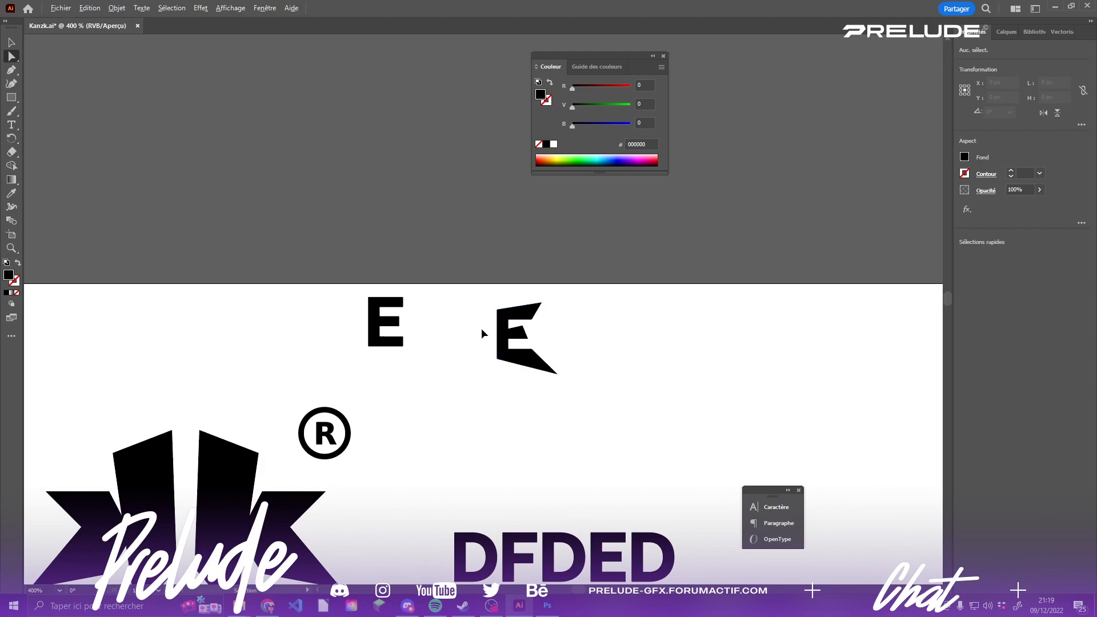
scroll(485, 333, up, 2)
drag(476, 289, 502, 411)
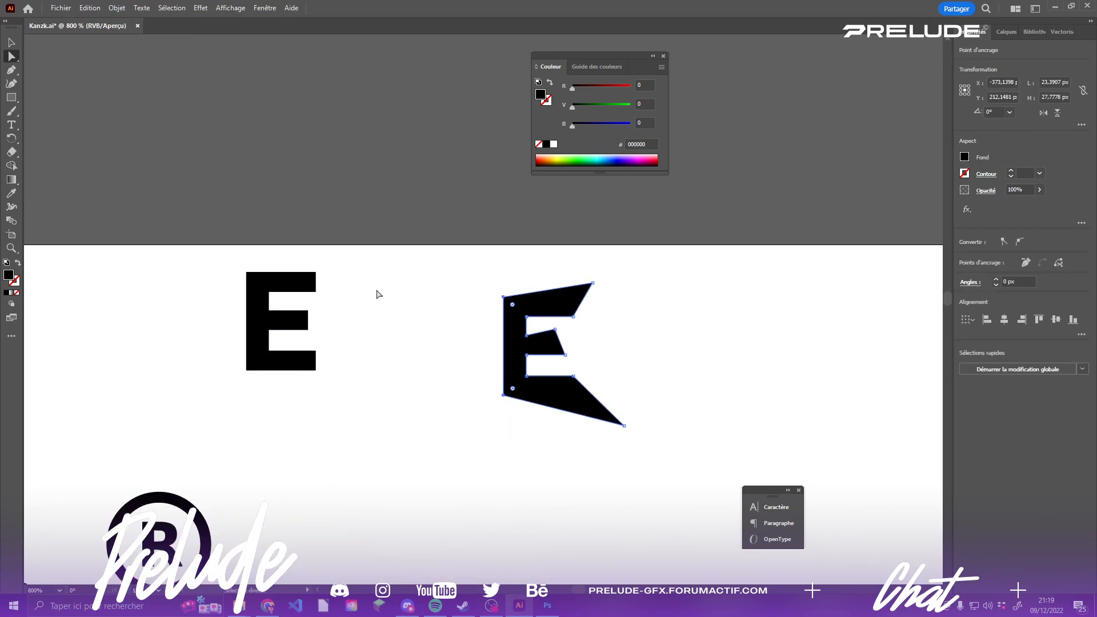
key(Left)
key(Left)
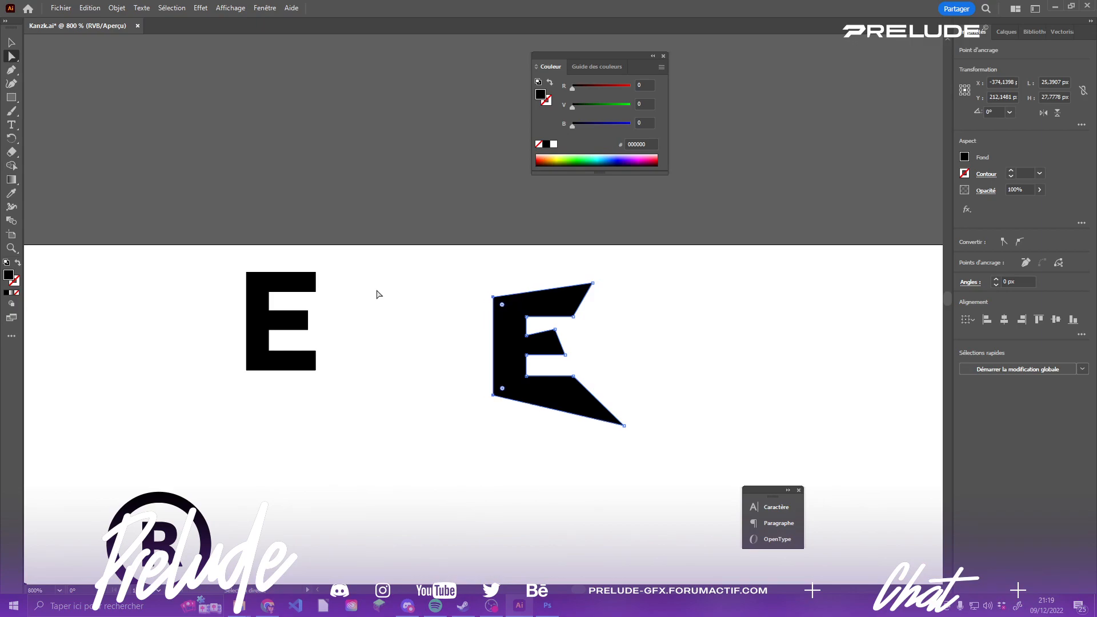
key(Right)
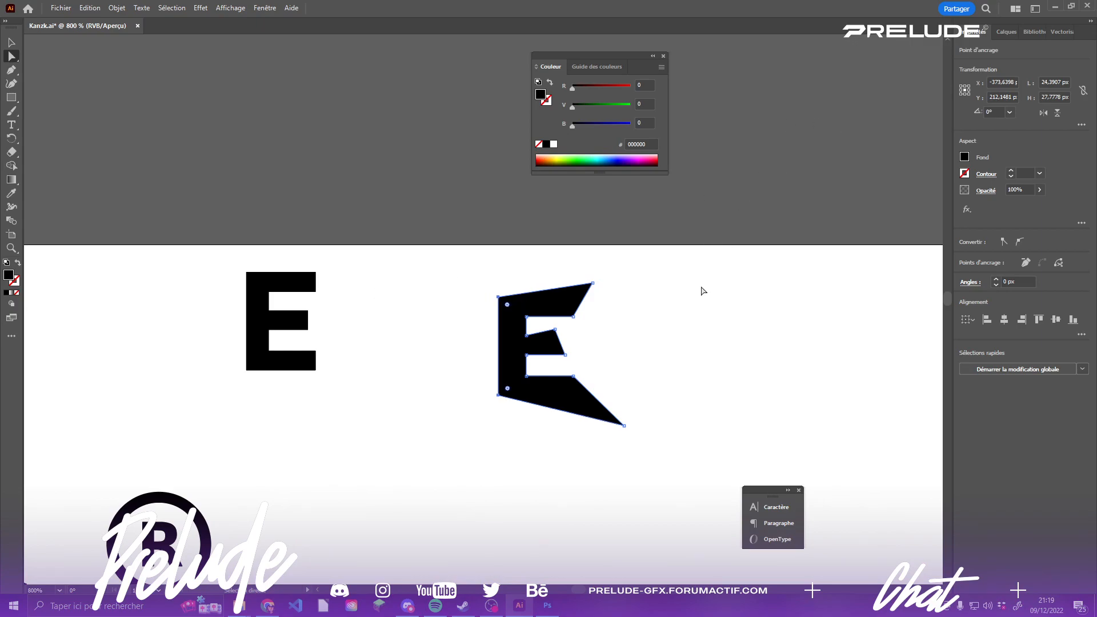
click(707, 315)
scroll(664, 273, down, 2)
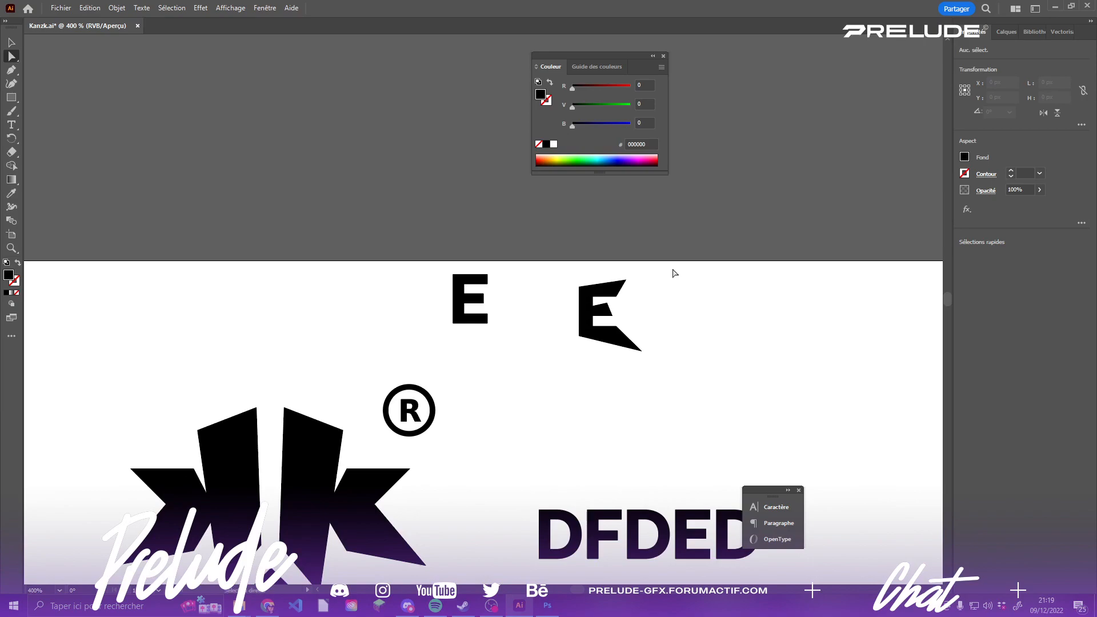
- Move the reshaped E down, below and slightly right of the plain E
drag(689, 321, 665, 389)
drag(641, 278, 575, 356)
drag(587, 310, 521, 374)
click(659, 350)
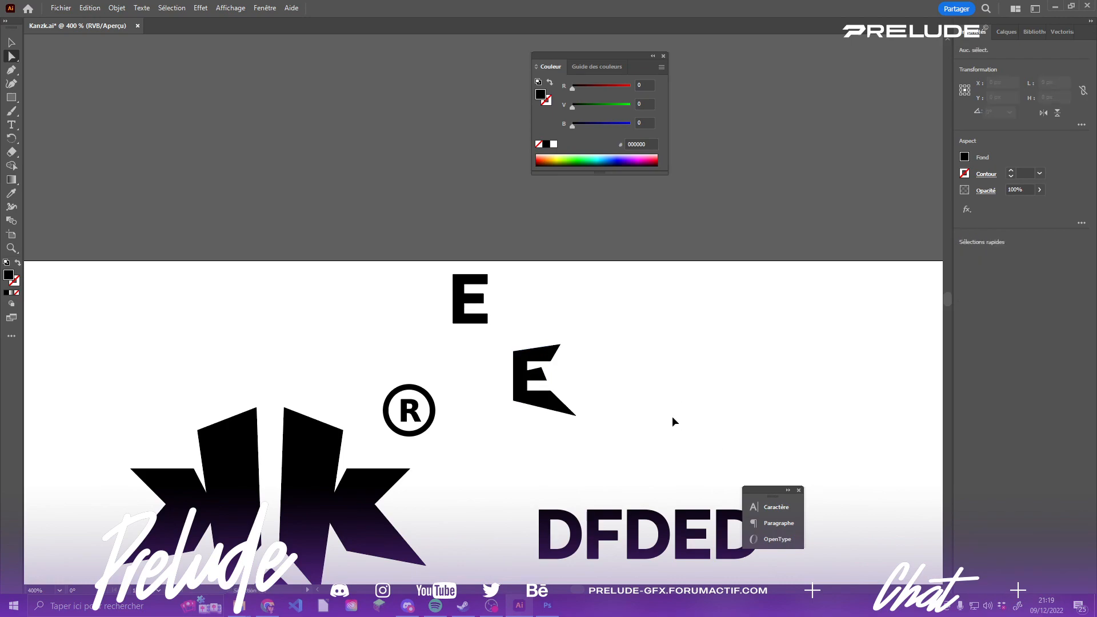
- Delete the plain E, the reshaped E and the remaining DFDED letters from the artboard
scroll(666, 394, down, 2)
drag(531, 323, 579, 364)
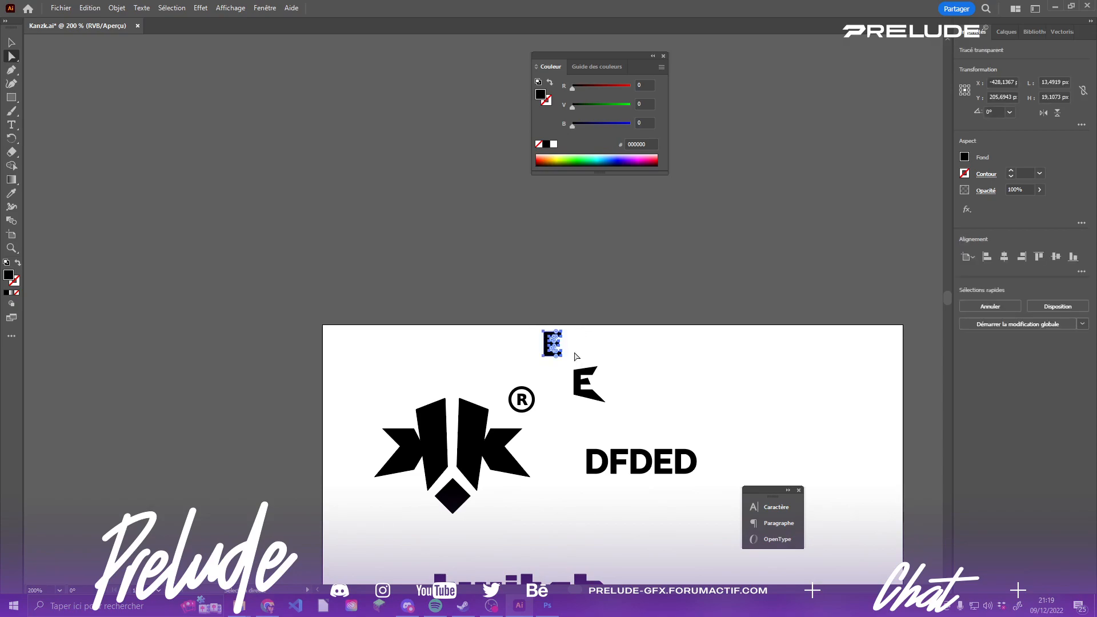
key(Delete)
click(12, 43)
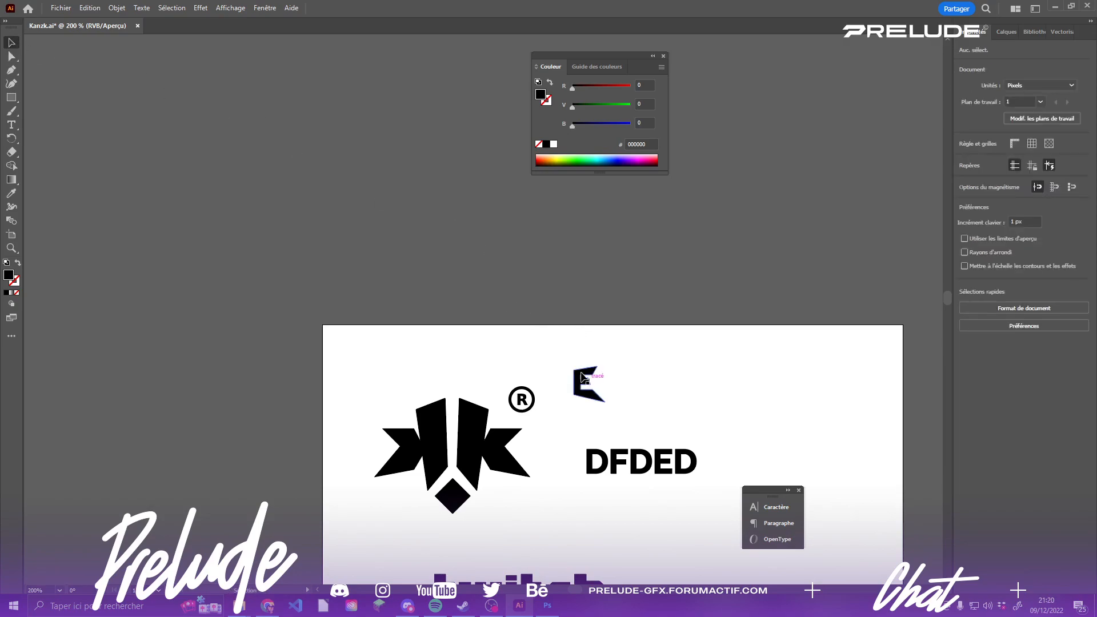
drag(560, 354, 708, 481)
key(Delete)
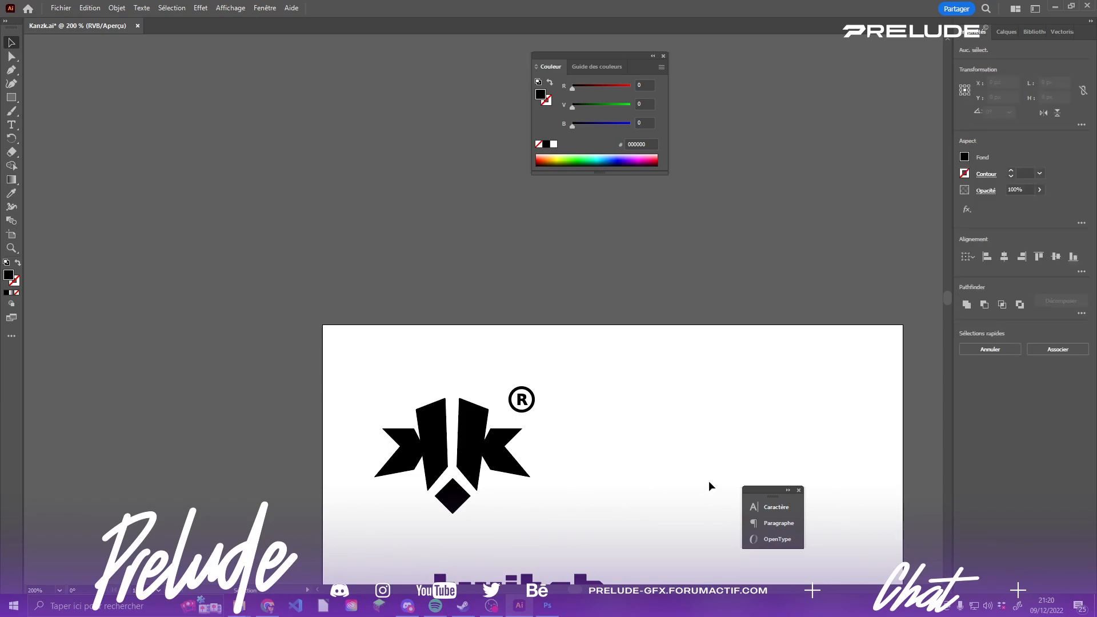
- Capture the red-and-black KANZK reference image with Lightshot and paste it over the artboard's upper-right corner
drag(639, 441, 457, 245)
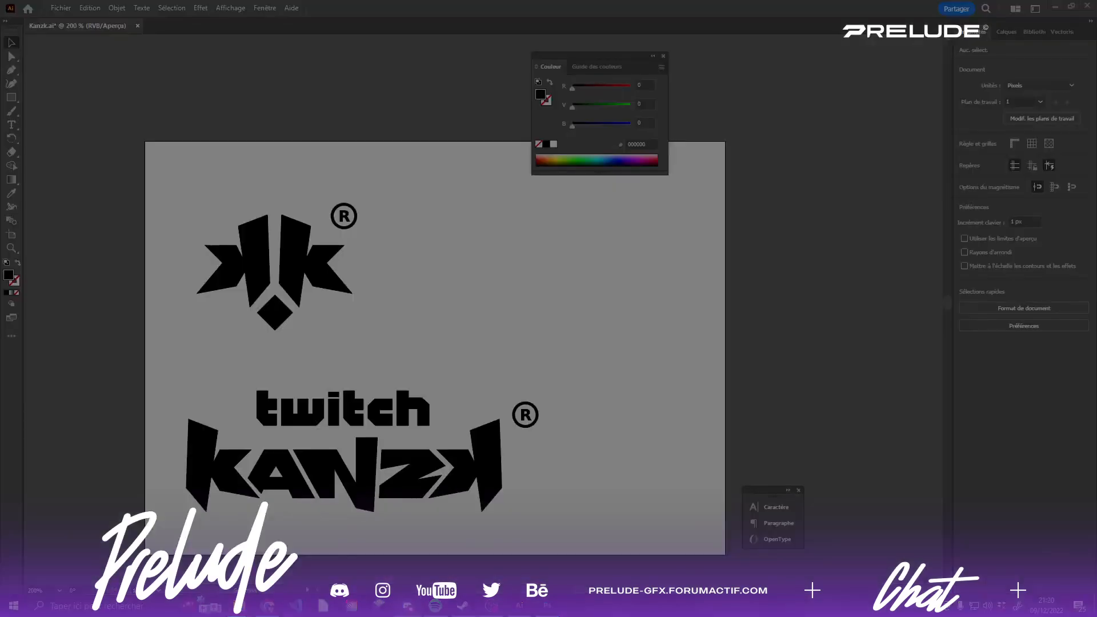
key(super)
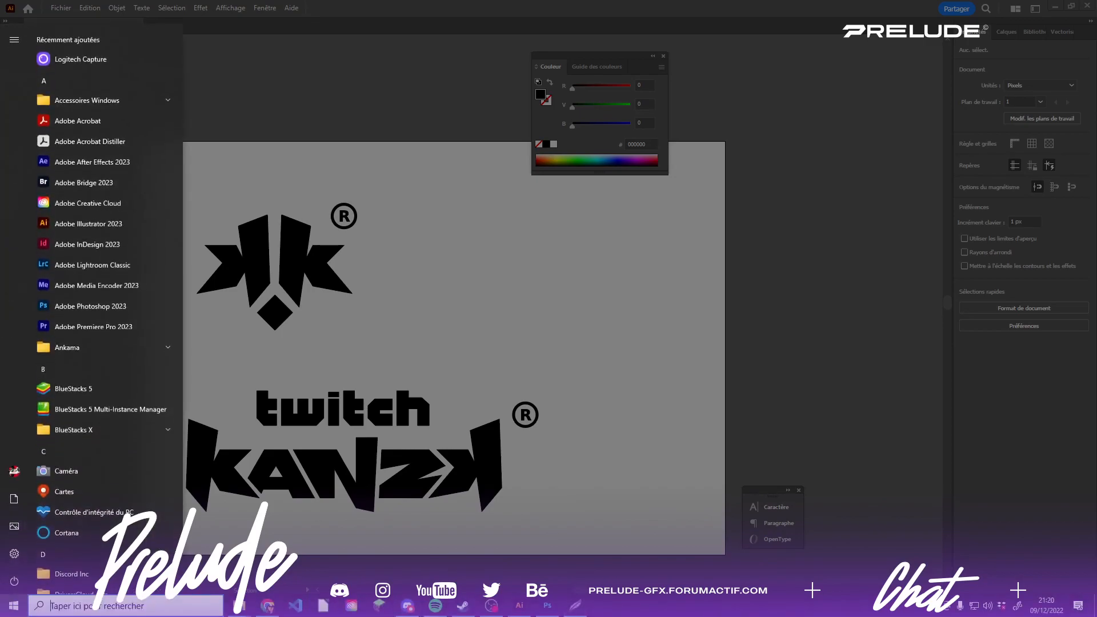
key(super)
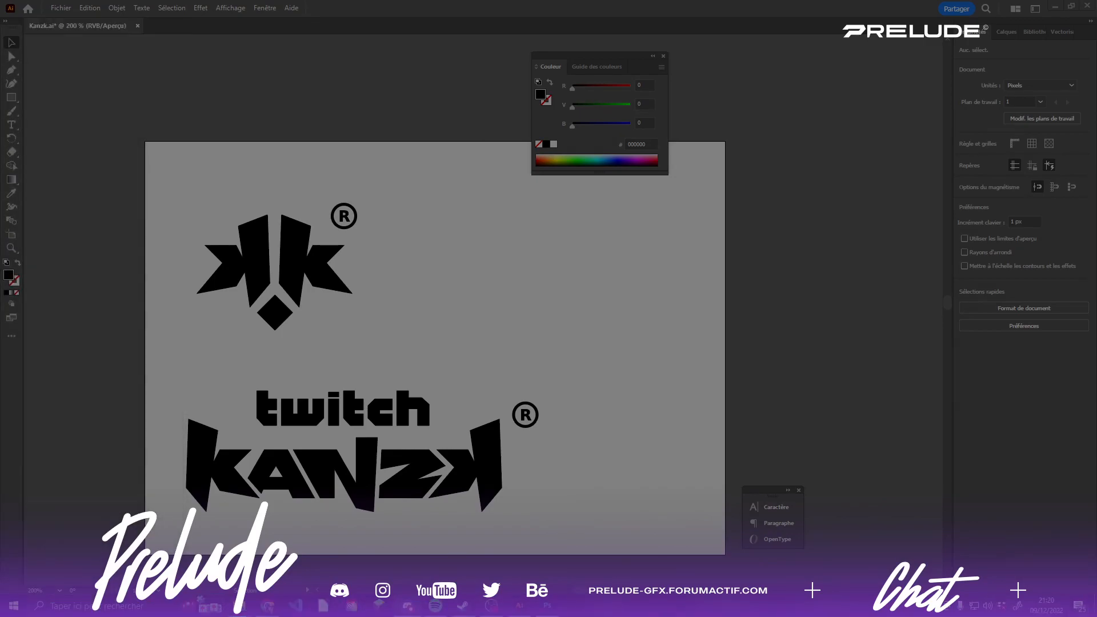
key(ctrl+c)
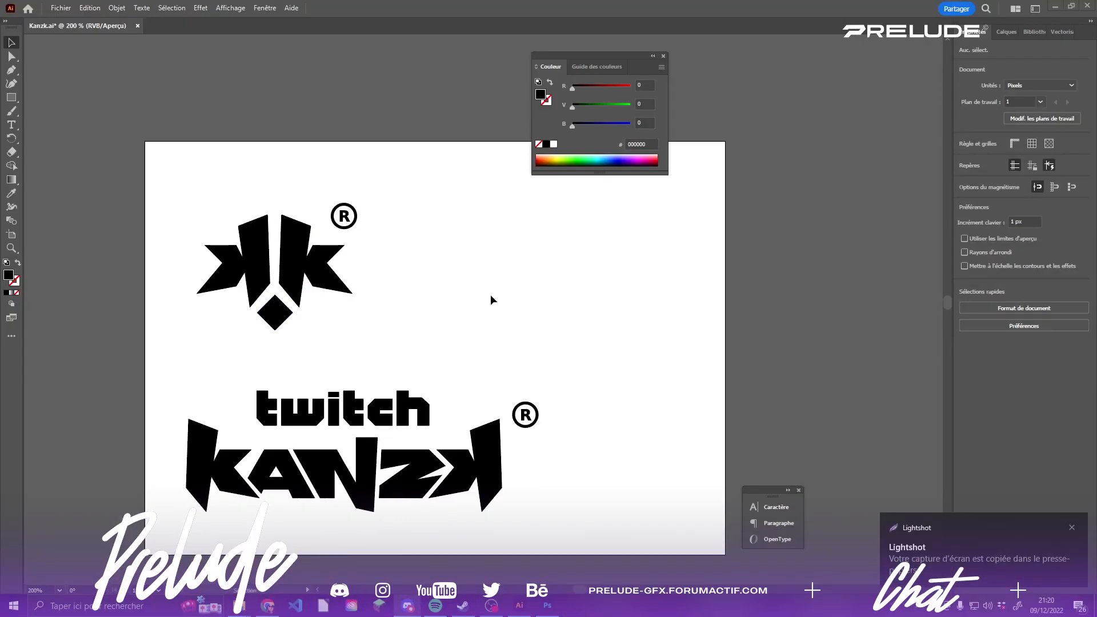
key(a)
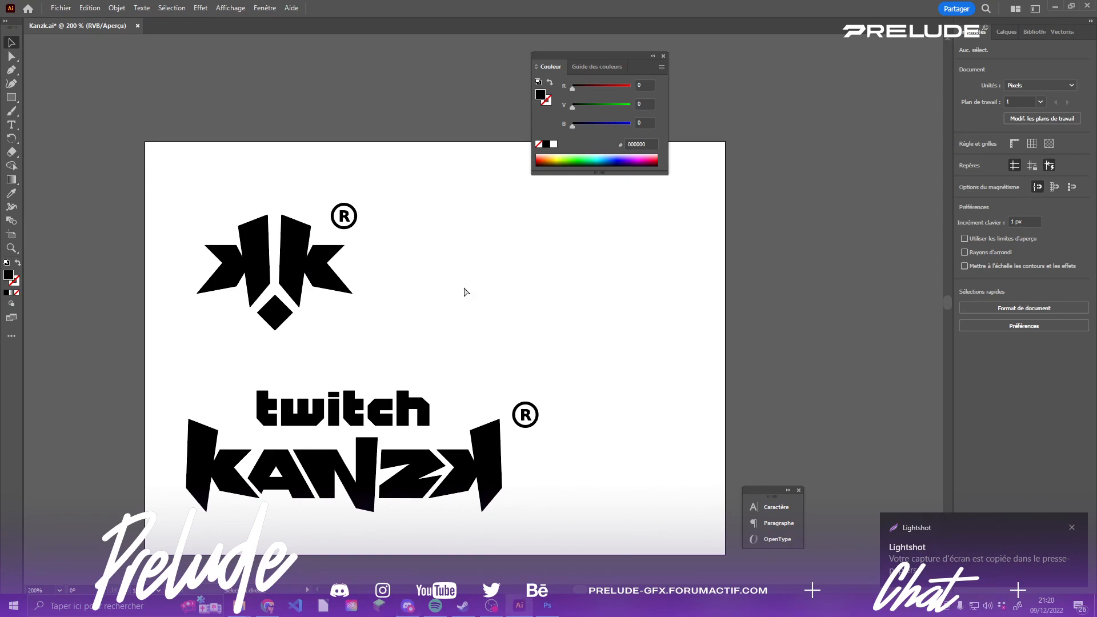
key(ctrl+v)
drag(426, 293, 678, 283)
scroll(497, 299, down, 3)
scroll(707, 260, up, 2)
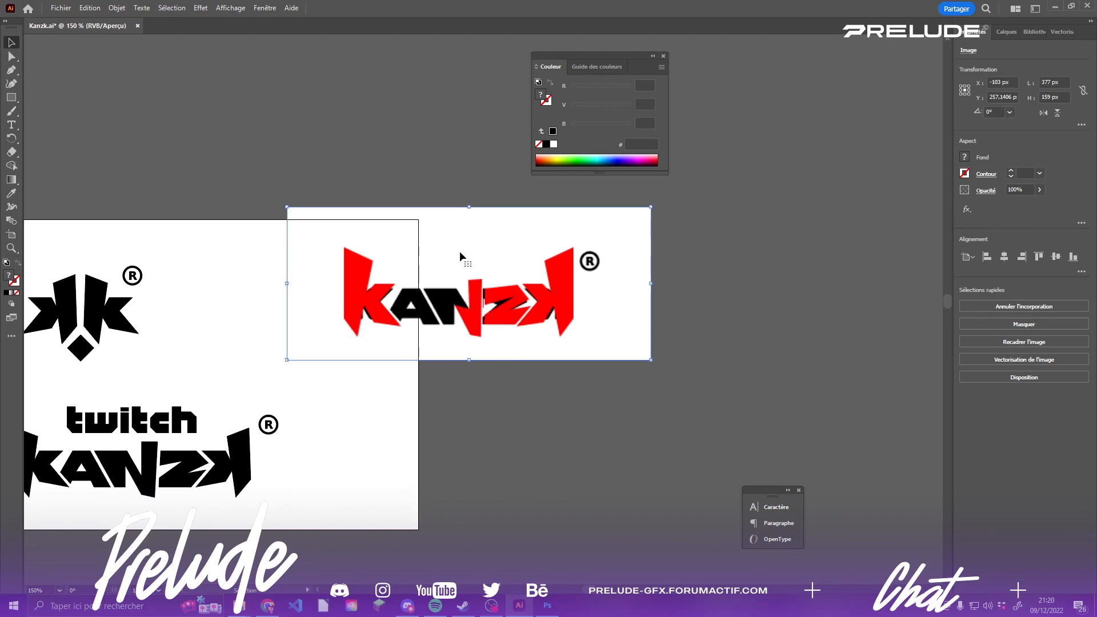
click(550, 409)
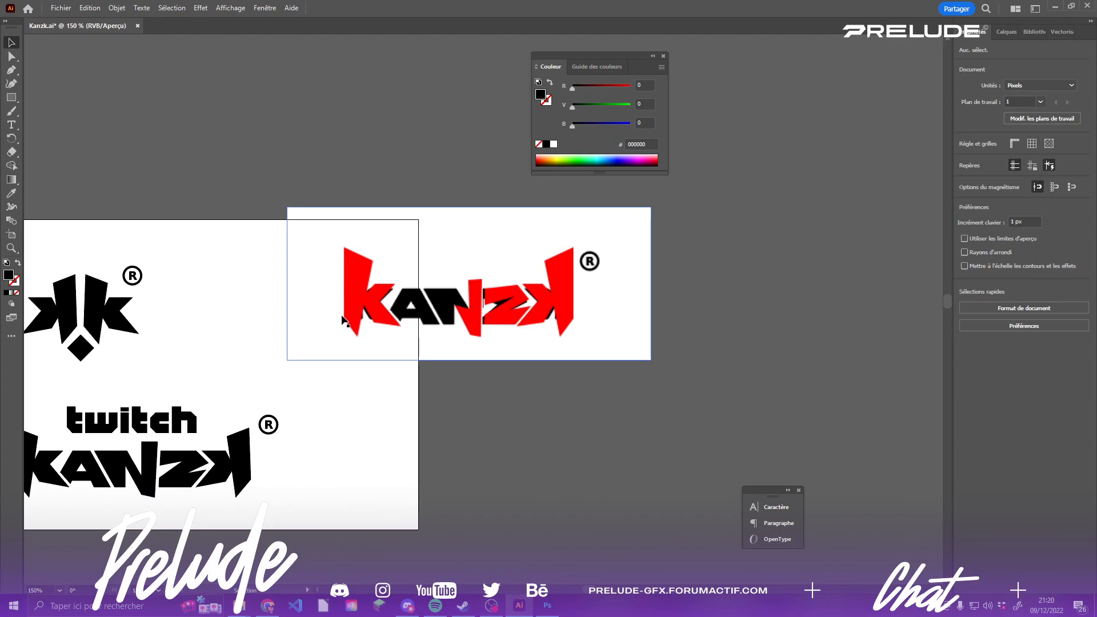
- Move the pasted KANZK reference image about 168 px right and 20 px down, clear of the artboard
alt+scroll(547, 285, down, 2)
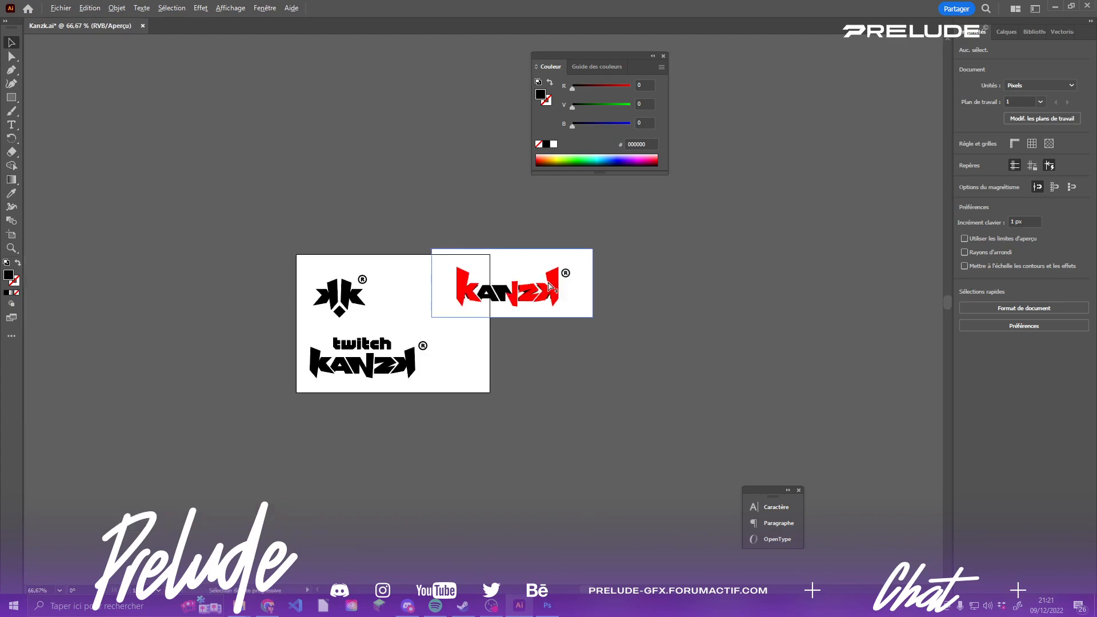
alt+scroll(547, 285, up, 1)
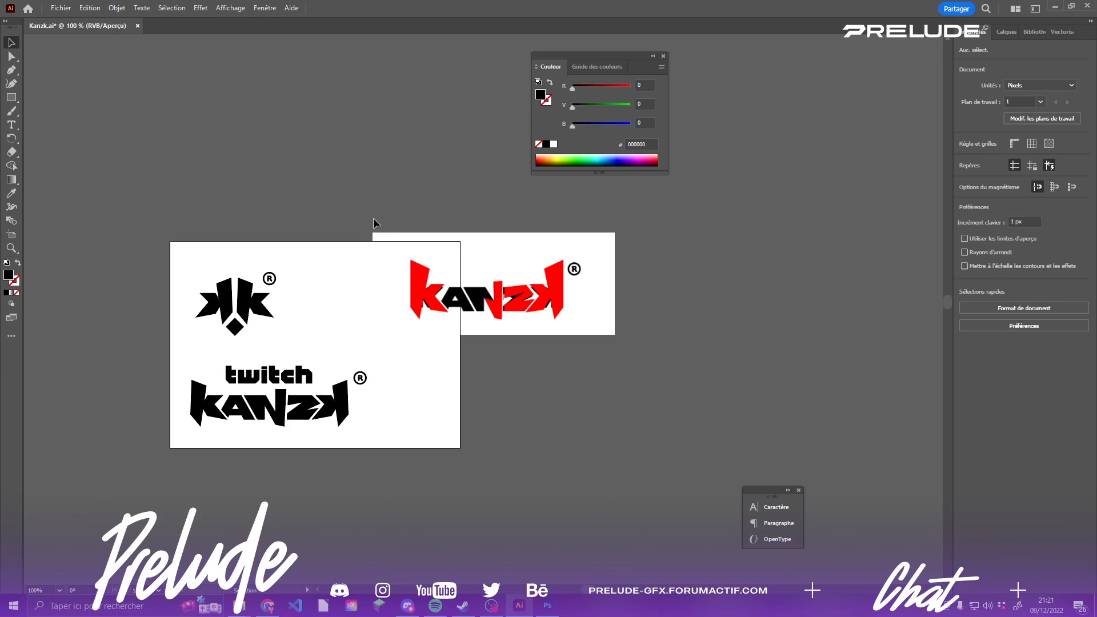
click(394, 247)
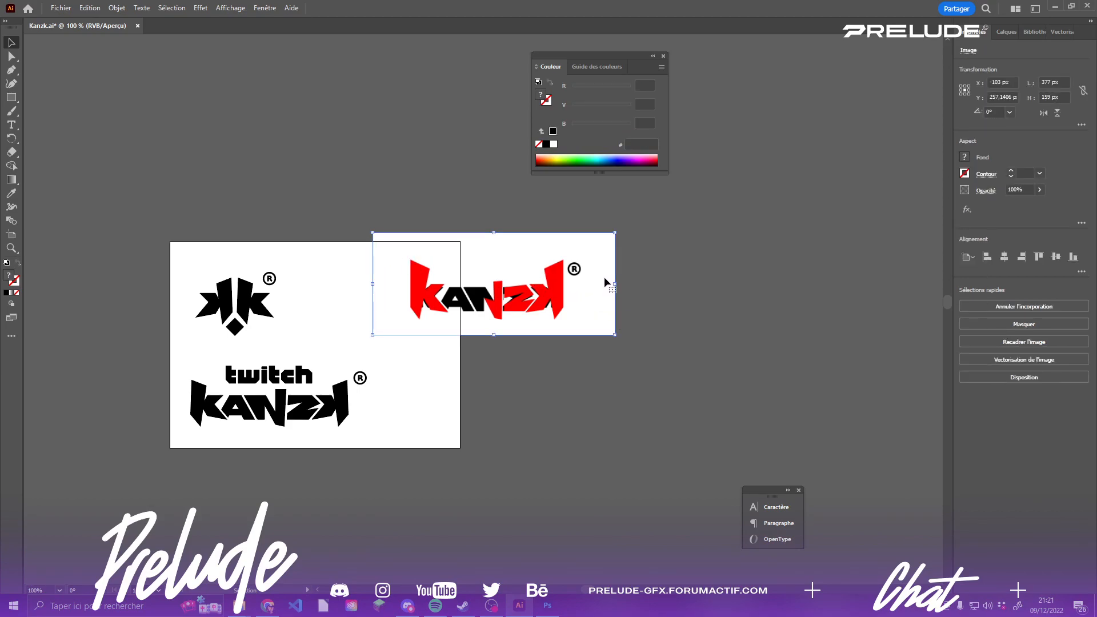
drag(509, 300, 616, 313)
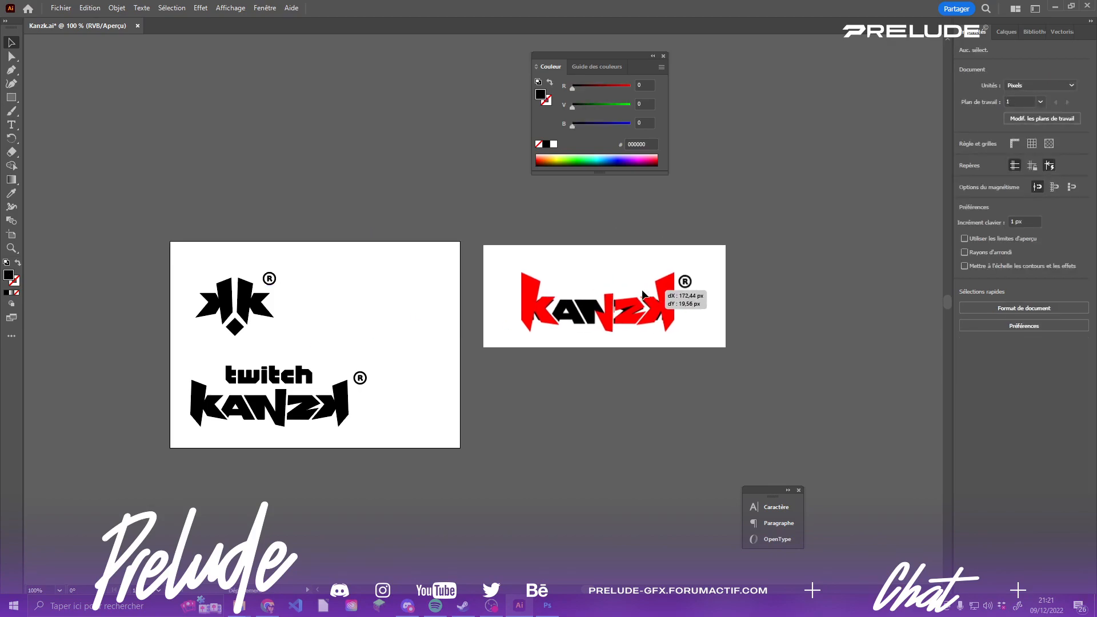
click(581, 364)
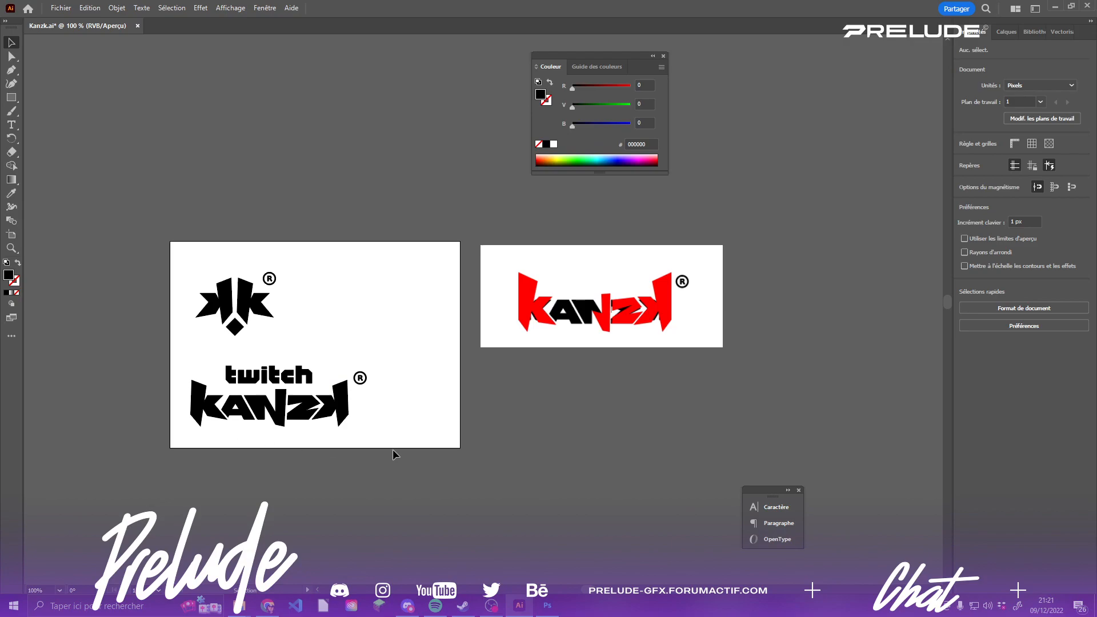
drag(197, 353, 395, 426)
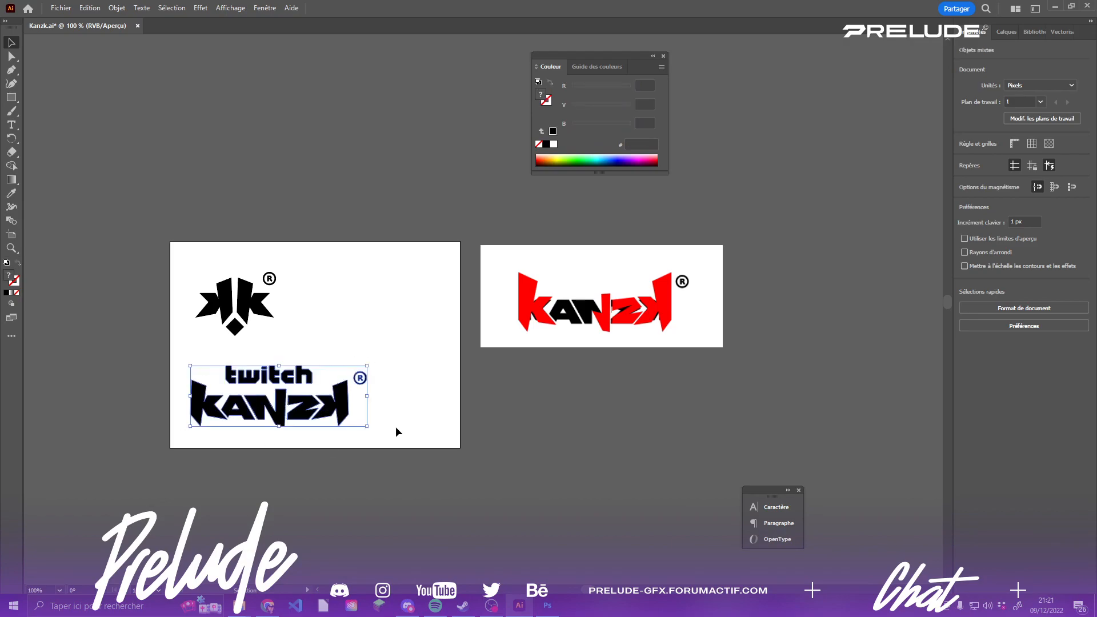
click(426, 377)
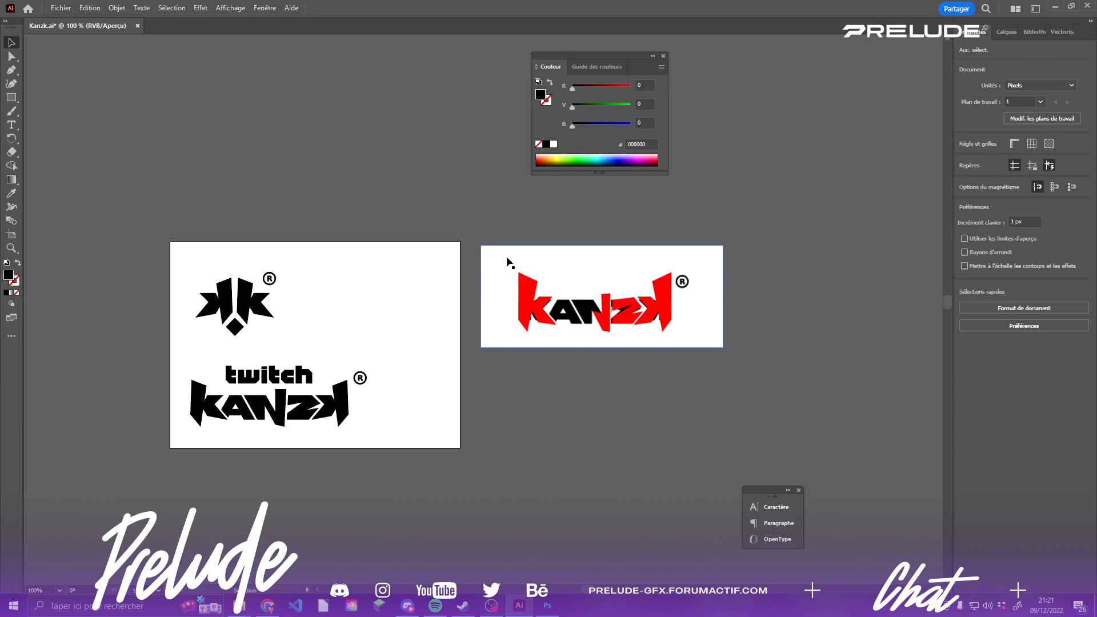
- Delete the pasted red-and-black KANZK reference image beside the artboard
click(531, 293)
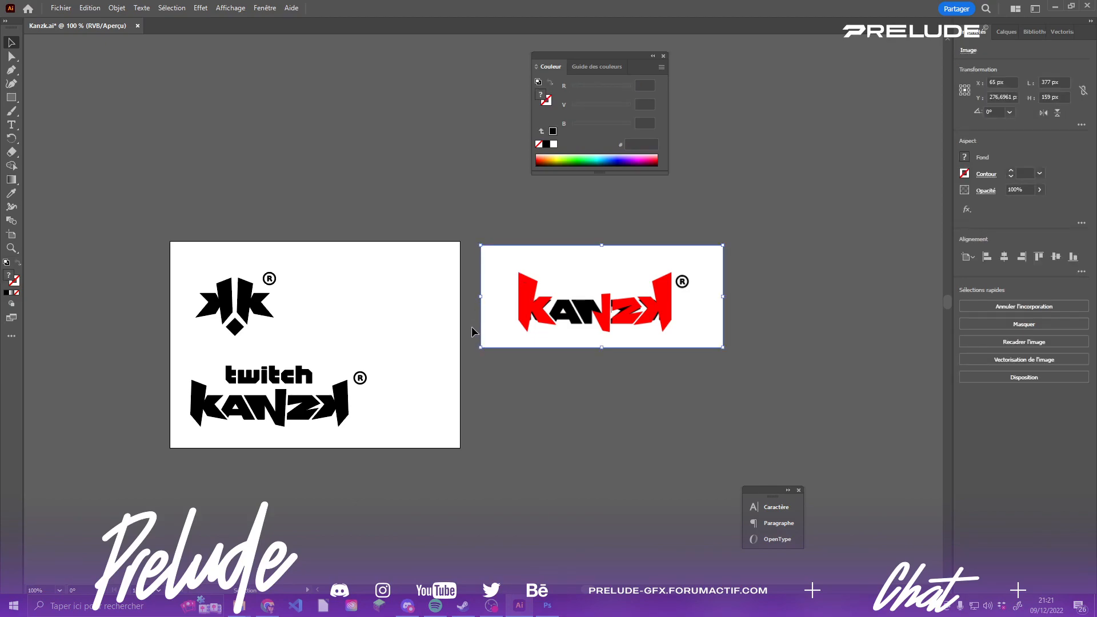
key(Delete)
- Move the double-K emblem and its ® mark right, toward the upper middle of the artboard
scroll(280, 414, up, 2)
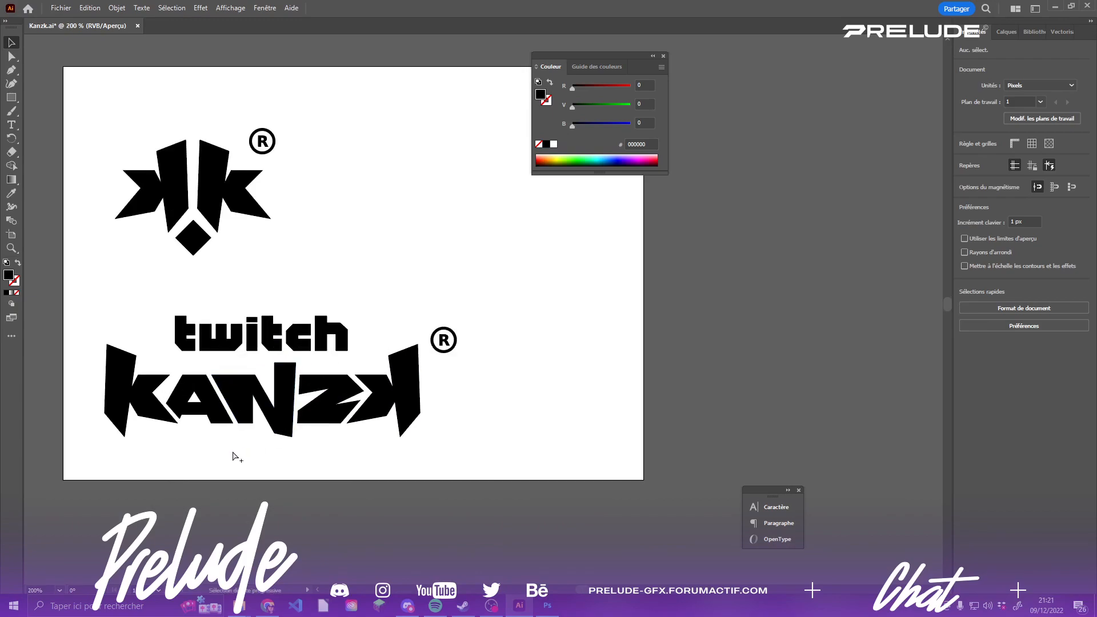
scroll(229, 450, down, 1)
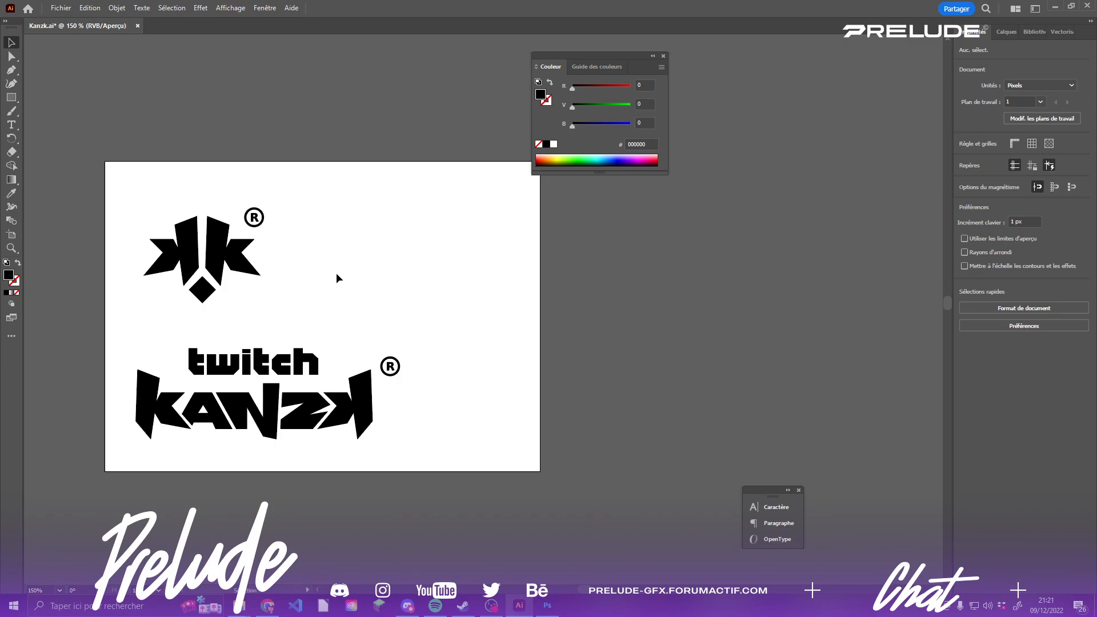
drag(122, 173, 331, 312)
drag(249, 258, 319, 263)
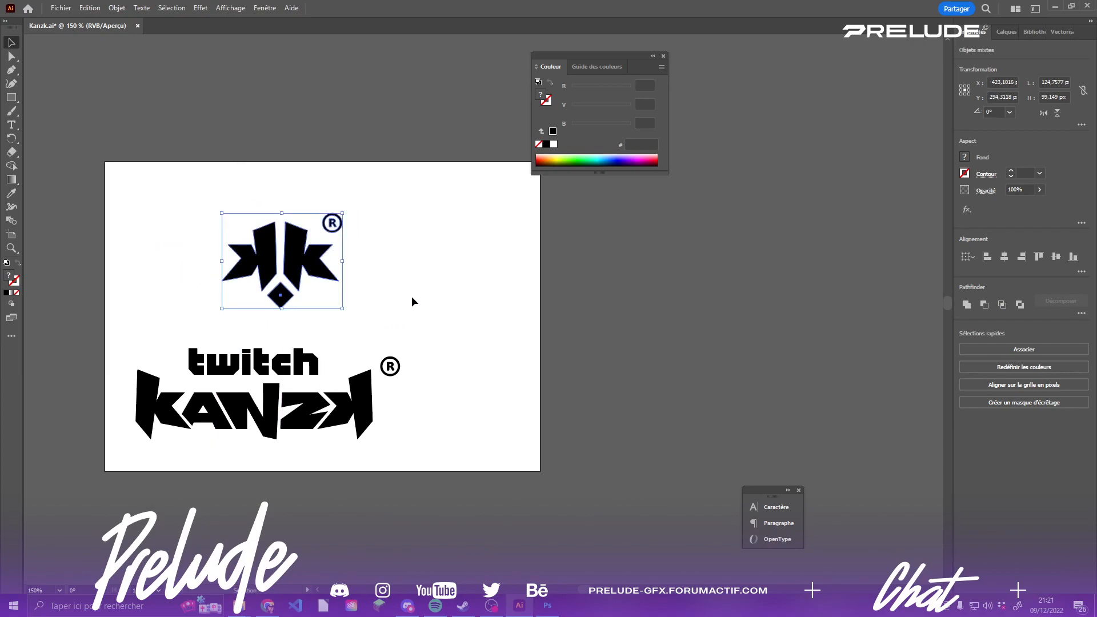
click(411, 296)
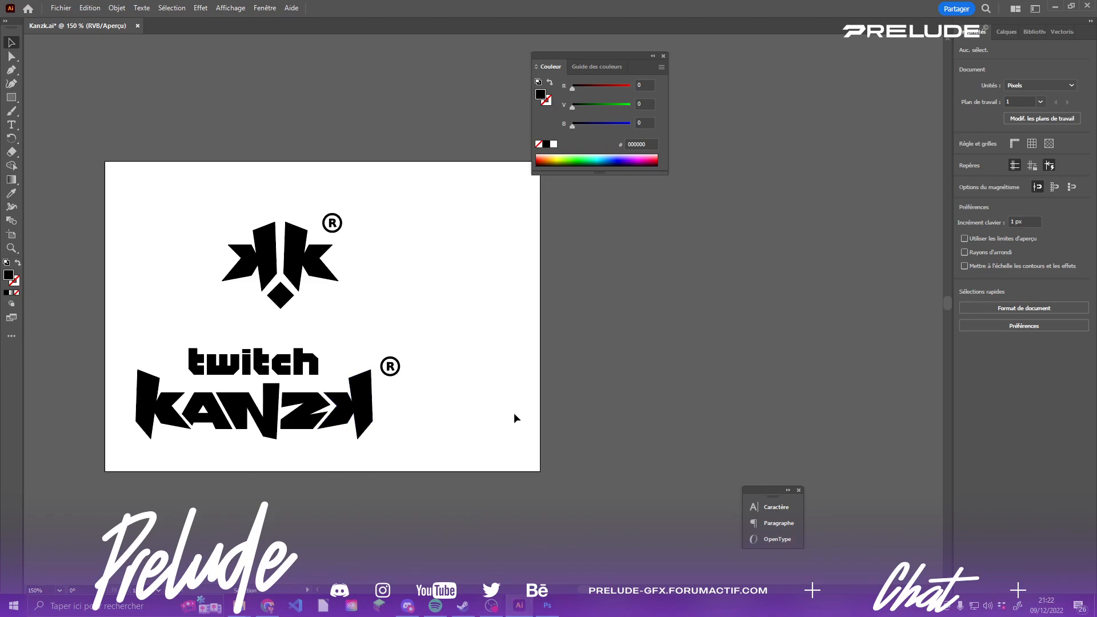
- Move the Twitch KANZK wordmark with its ® mark right and slightly up, aligning its left edge under the emblem
drag(453, 347, 117, 448)
drag(238, 413, 323, 397)
click(297, 566)
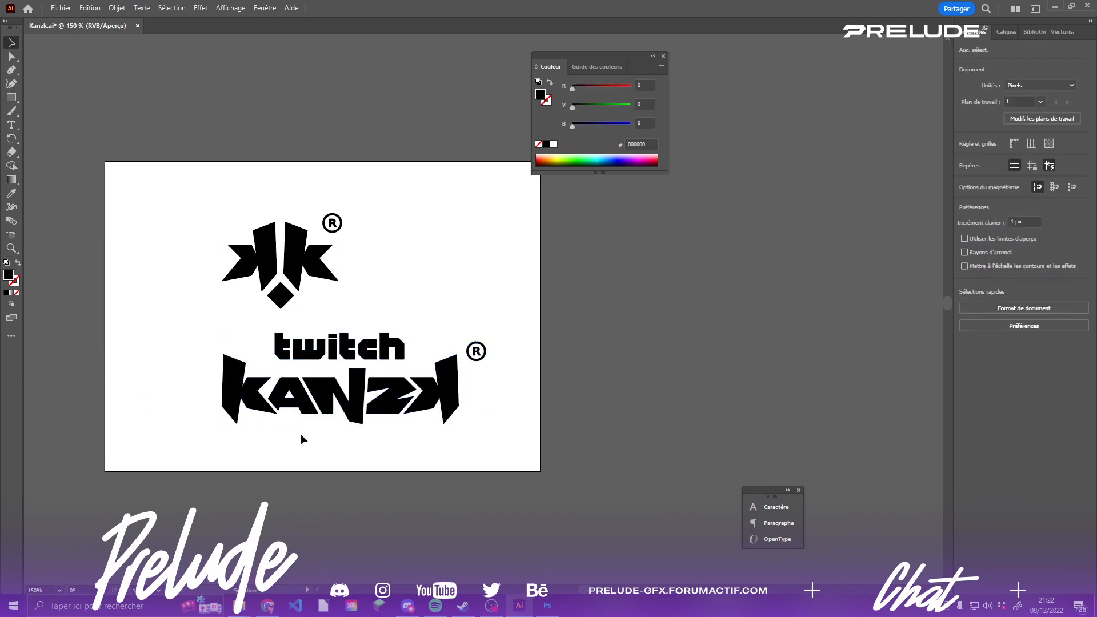
- Switch between Photoshop's pp_twitch.psd and Illustrator's Kanzk.ai to examine the logos in the profile artwork, dismissing the Windows security notification
click(554, 611)
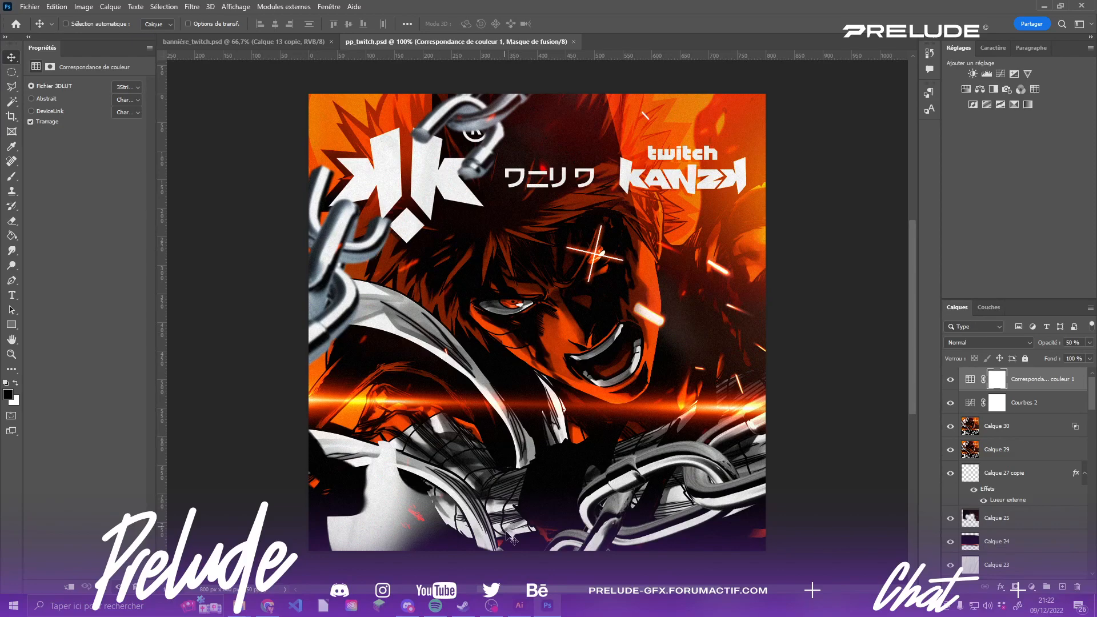
click(520, 607)
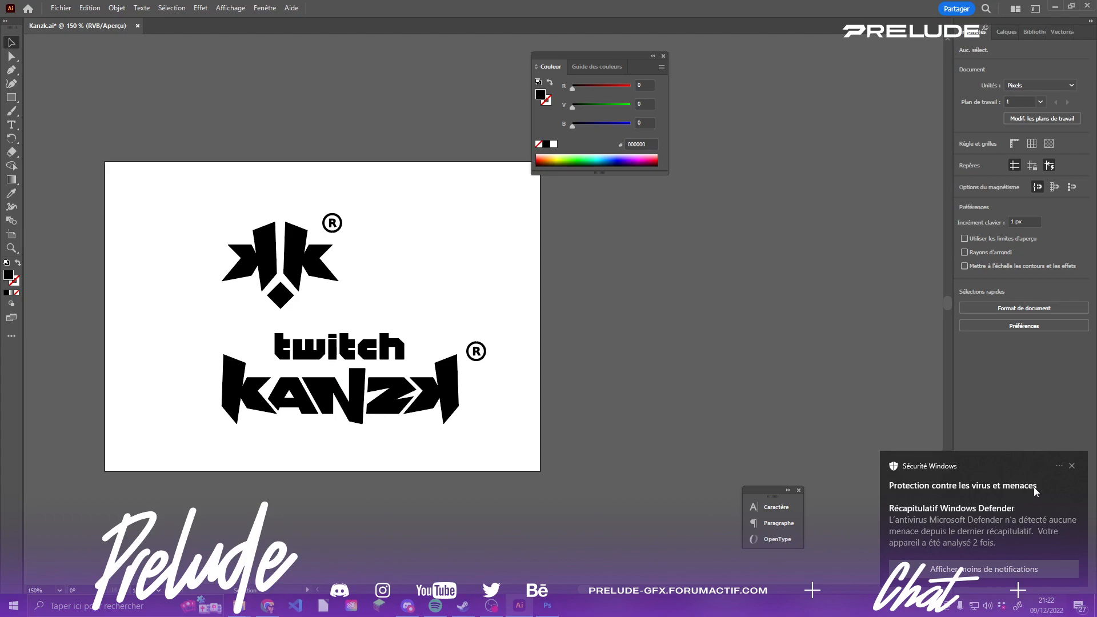
click(1071, 466)
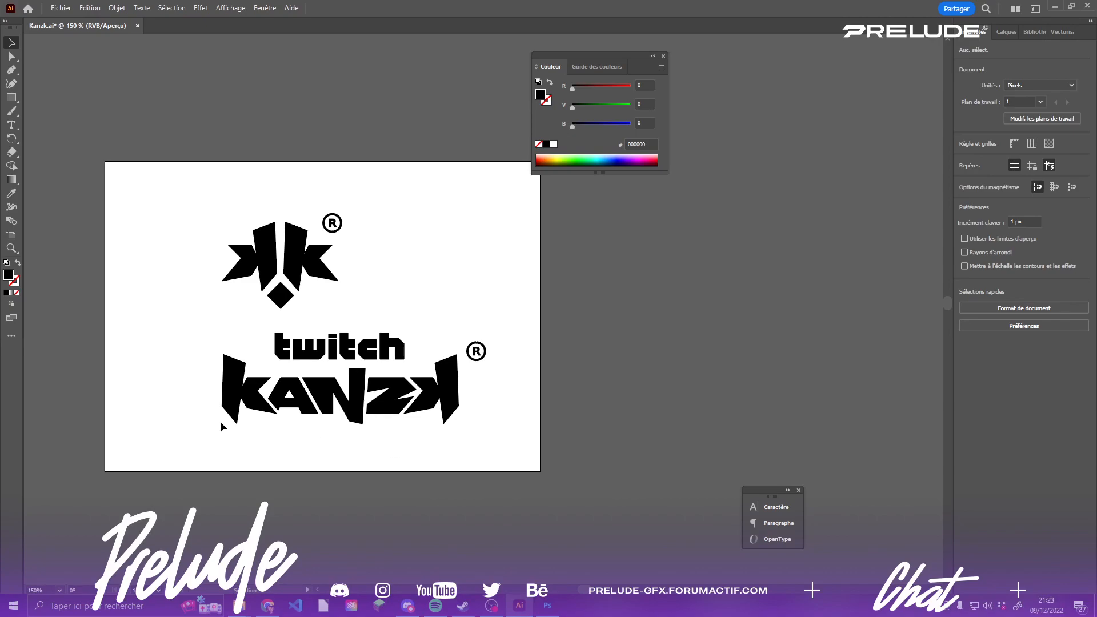
click(539, 608)
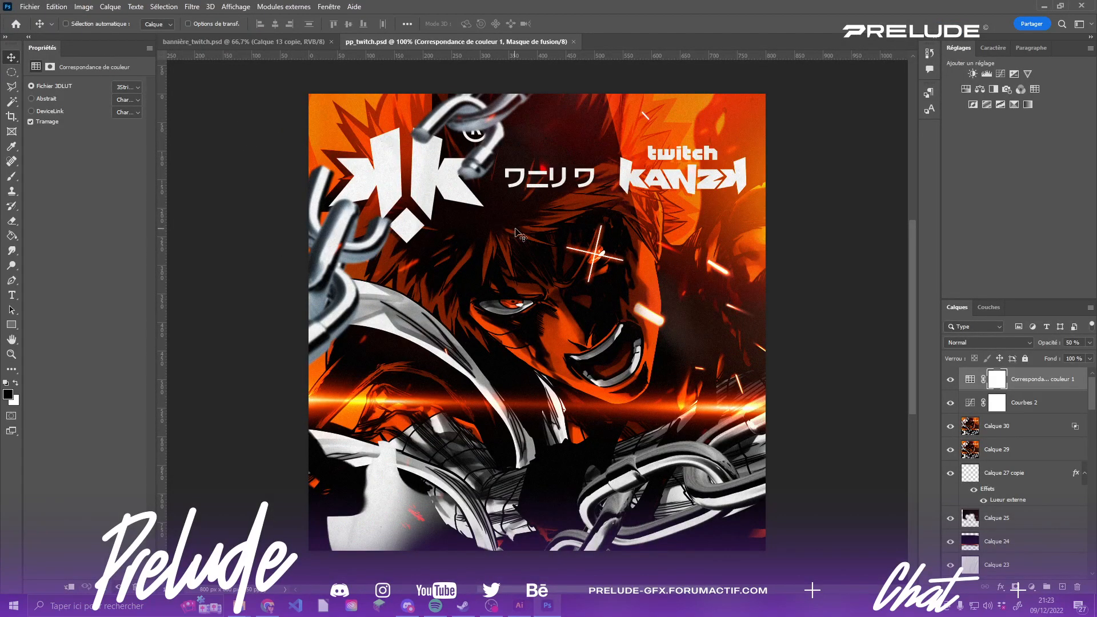
- Examine the logos in the pp_twitch.psd profile artwork and the double-K emblem in the bannière_twitch.psd banner
scroll(482, 218, down, 2)
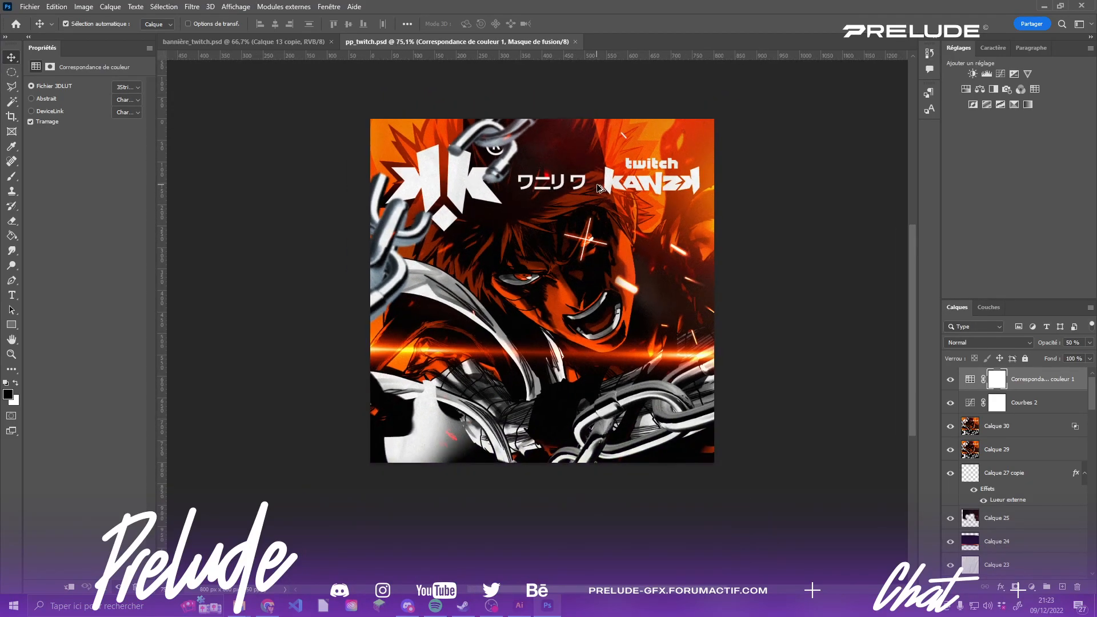
drag(746, 188, 636, 239)
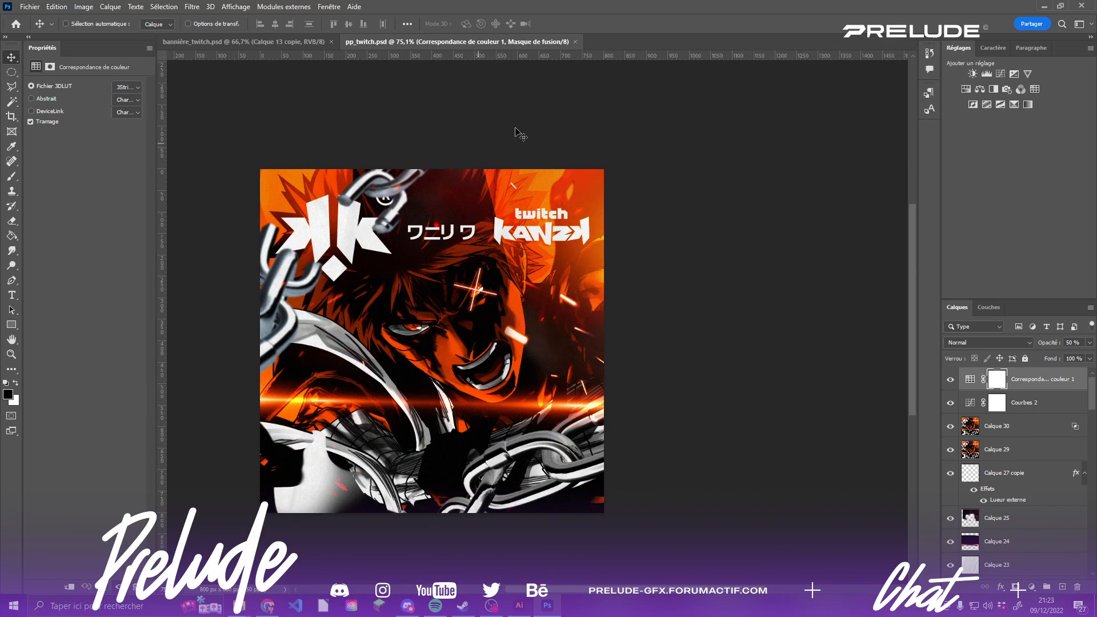
click(262, 45)
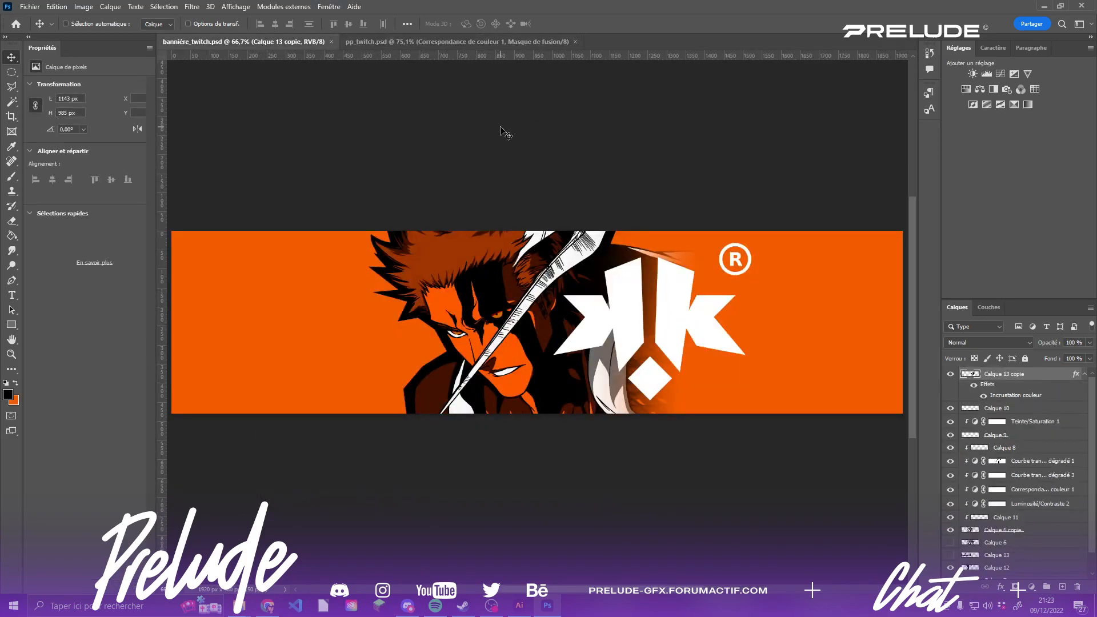
drag(539, 147, 476, 116)
scroll(477, 116, down, 5)
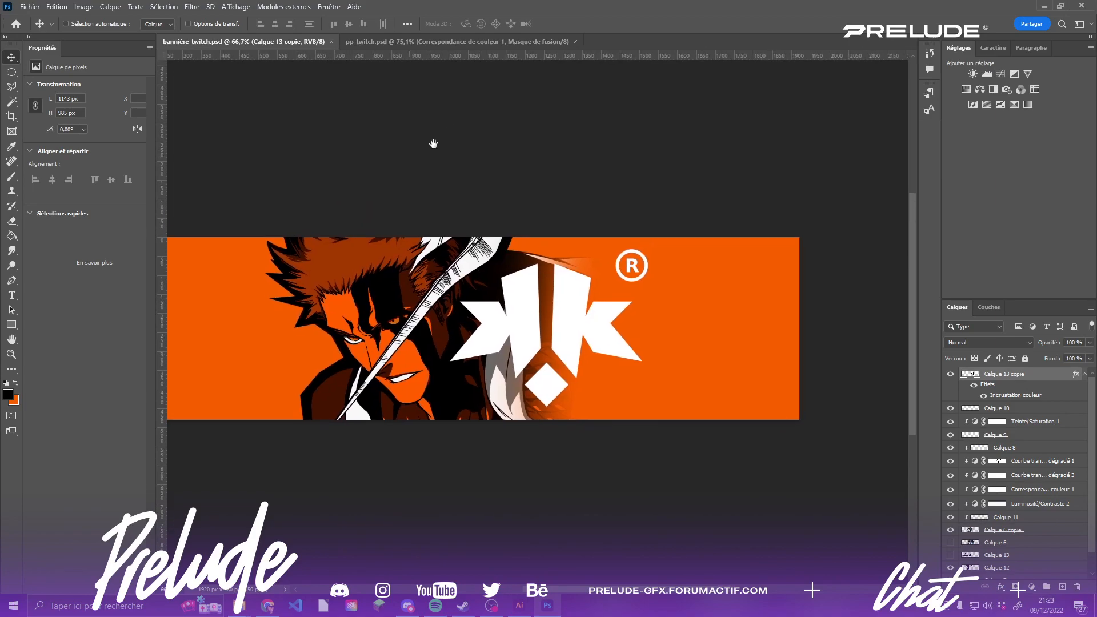
scroll(415, 222, up, 2)
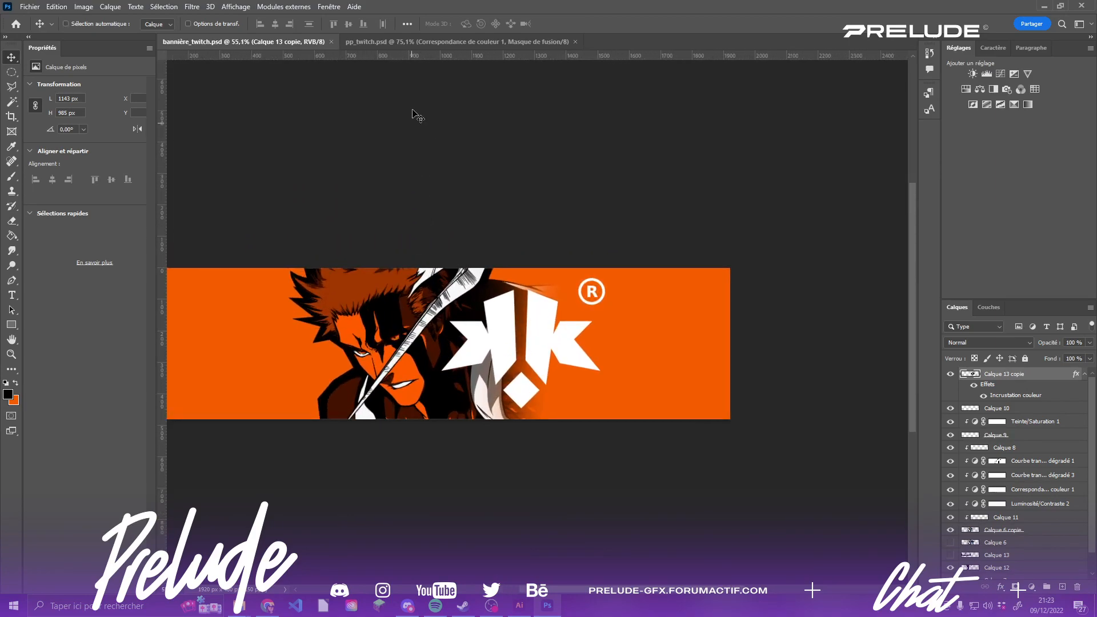
- Browse the inspiration folder inside stream_kanzk for files to open and preview its reference posters and banners
click(30, 6)
click(114, 30)
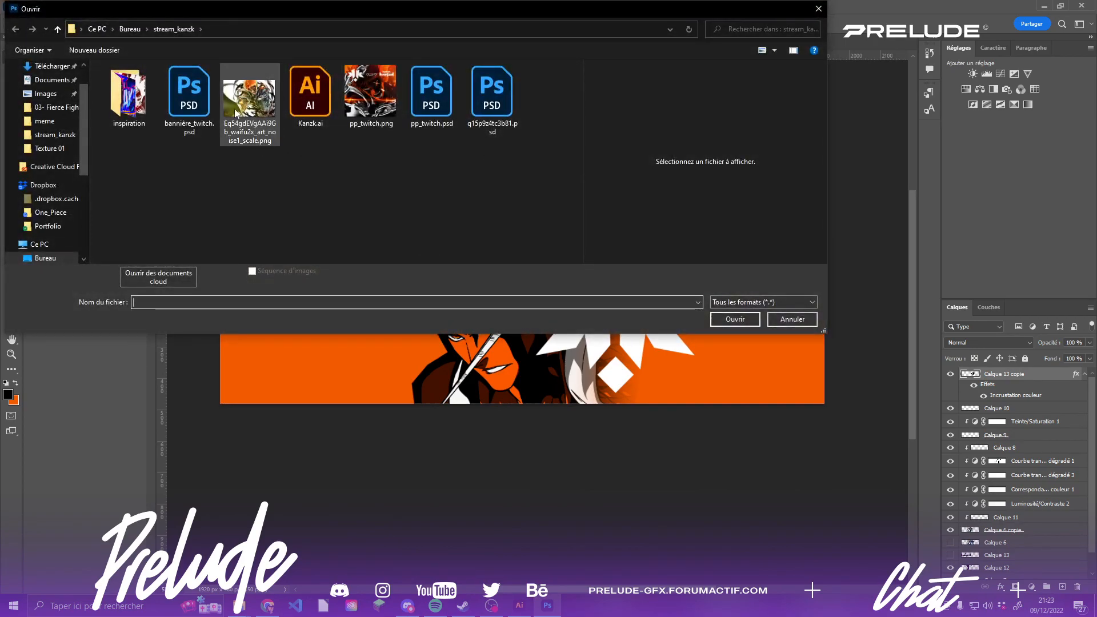
click(137, 102)
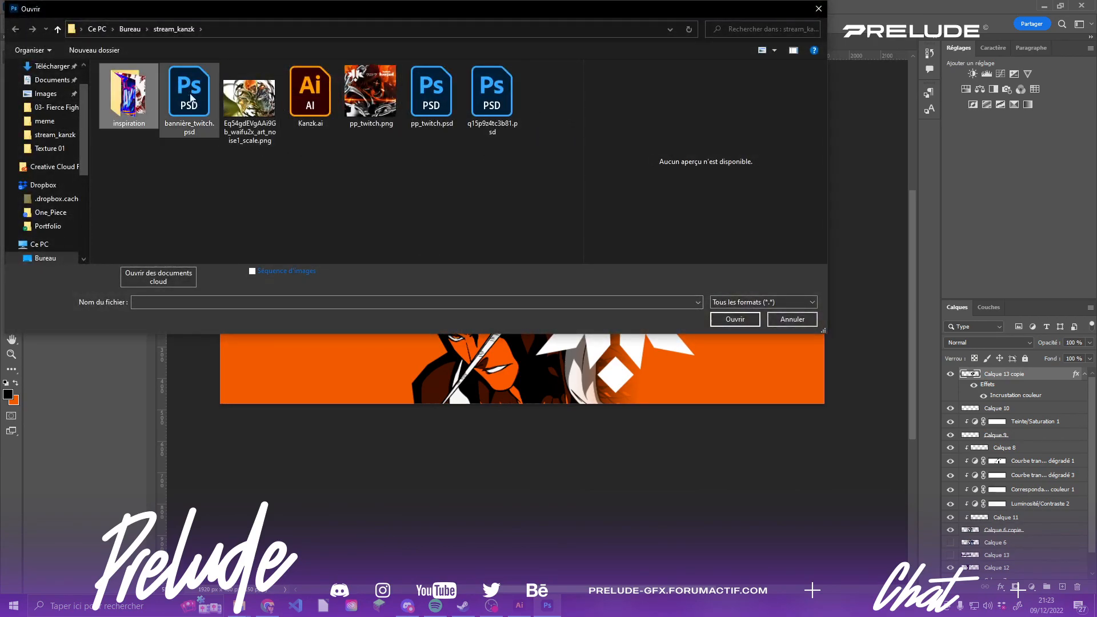
double_click(140, 115)
click(397, 105)
click(286, 107)
click(250, 109)
click(183, 109)
click(225, 112)
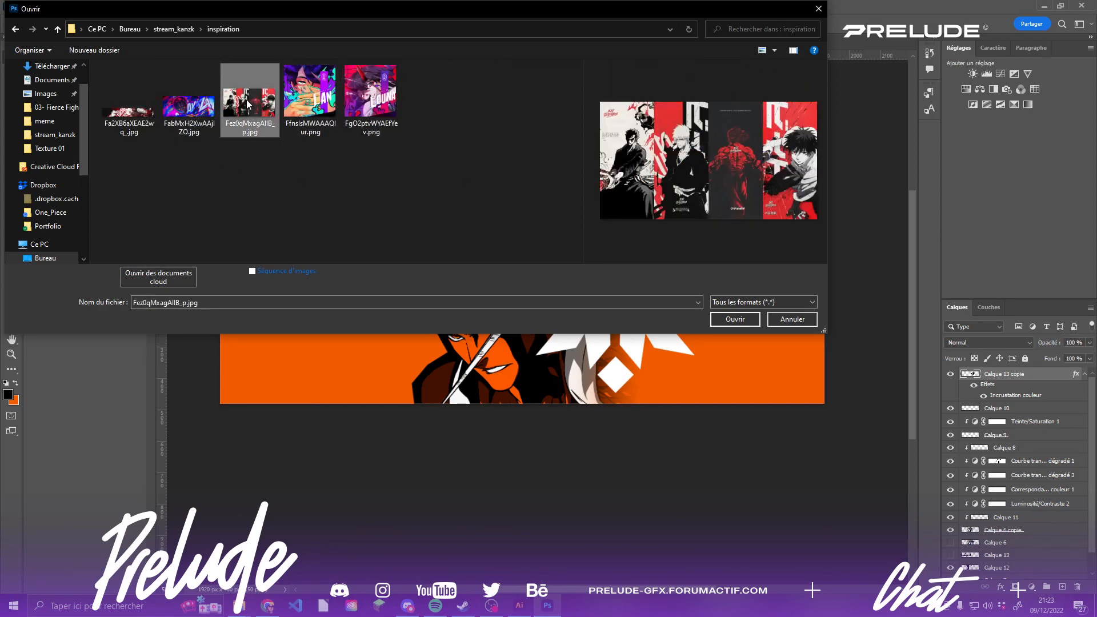
click(213, 117)
click(142, 116)
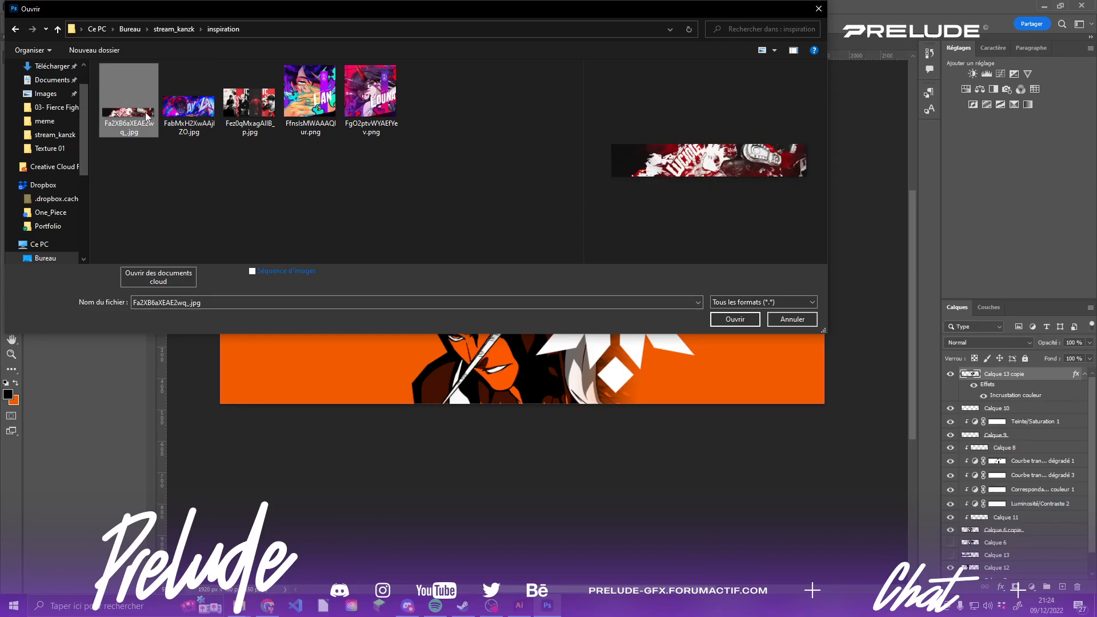
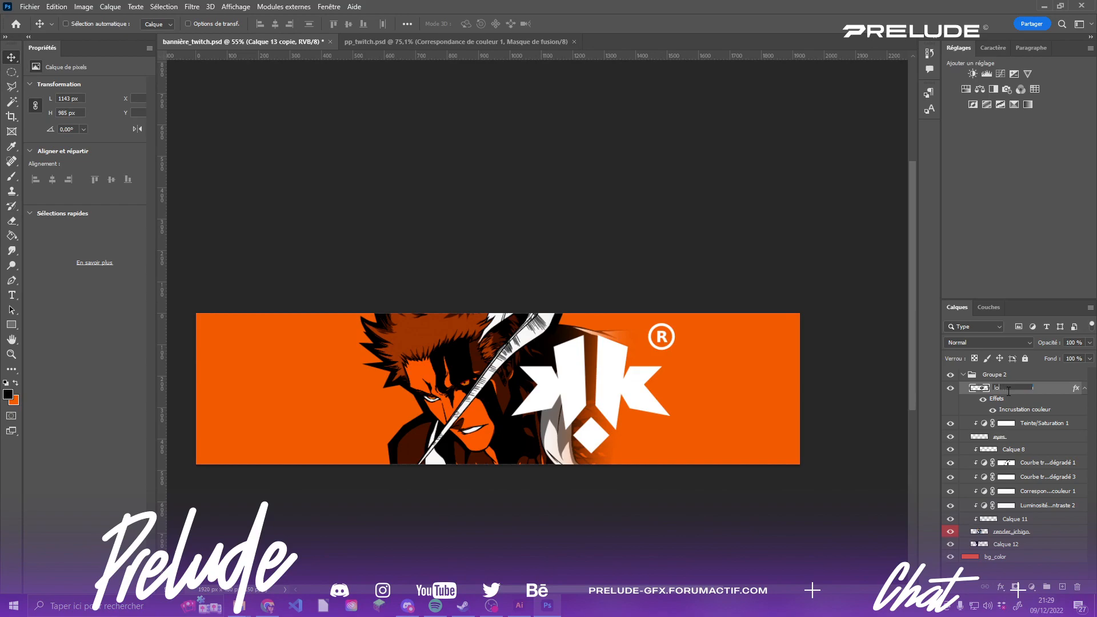
- Rename the double-K emblem layer as logo and rasterize its layer style
text(o)
key(Return)
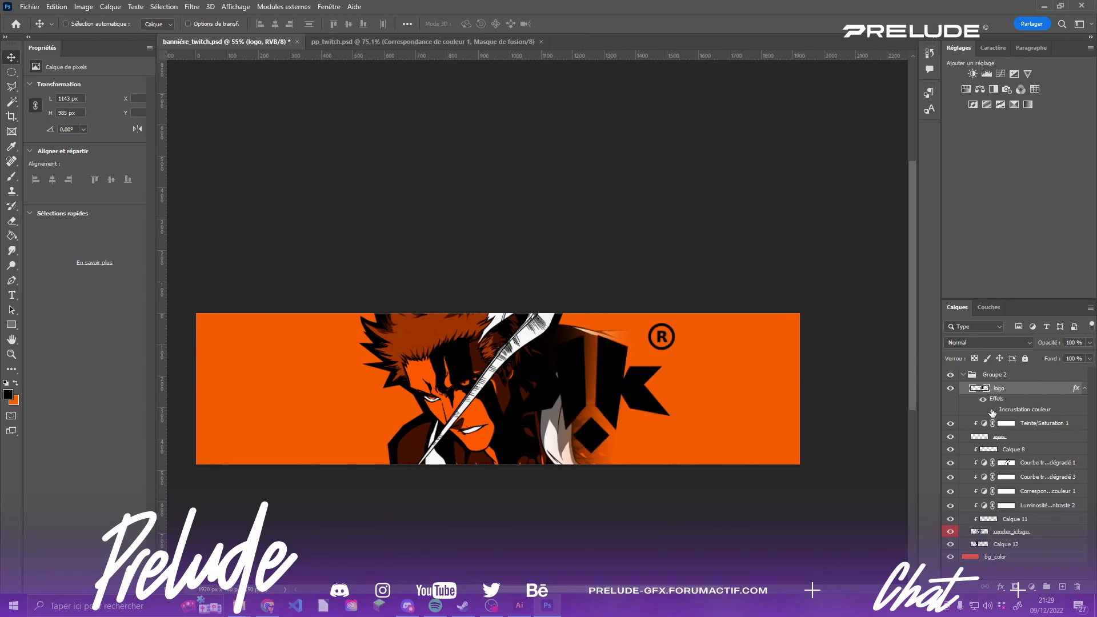
right_click(1026, 389)
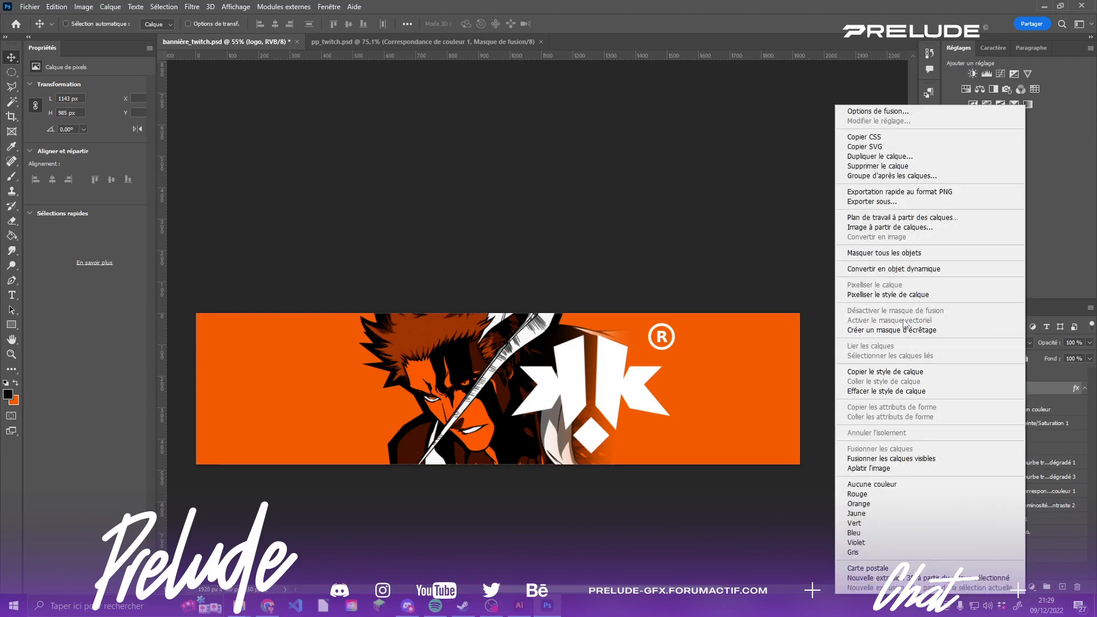
click(869, 295)
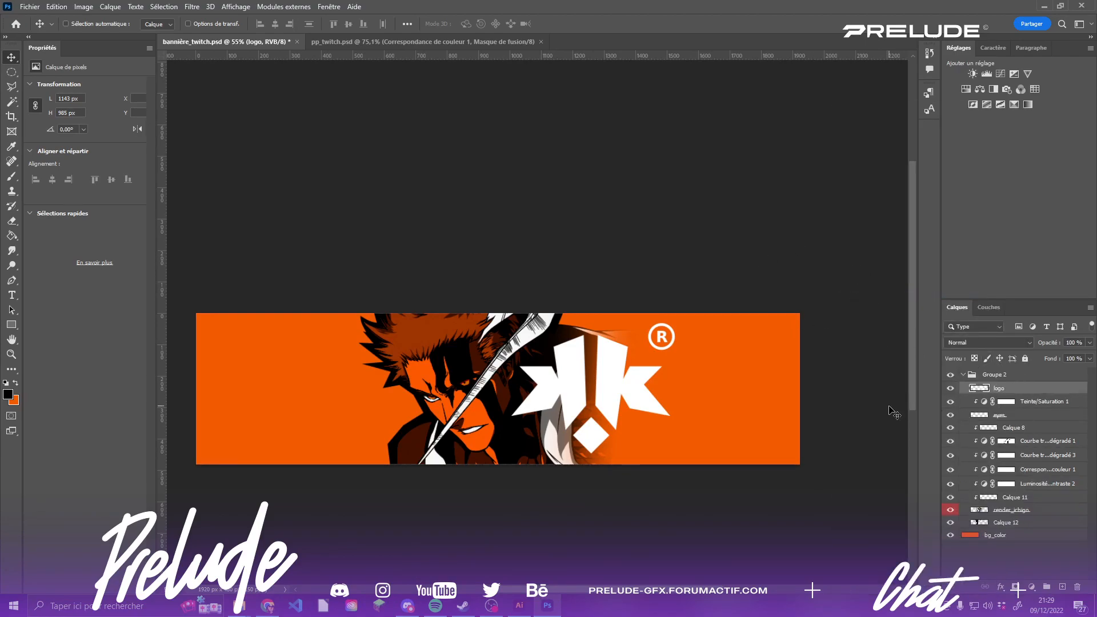
- Assign the orange colour label to the logo layer
right_click(999, 386)
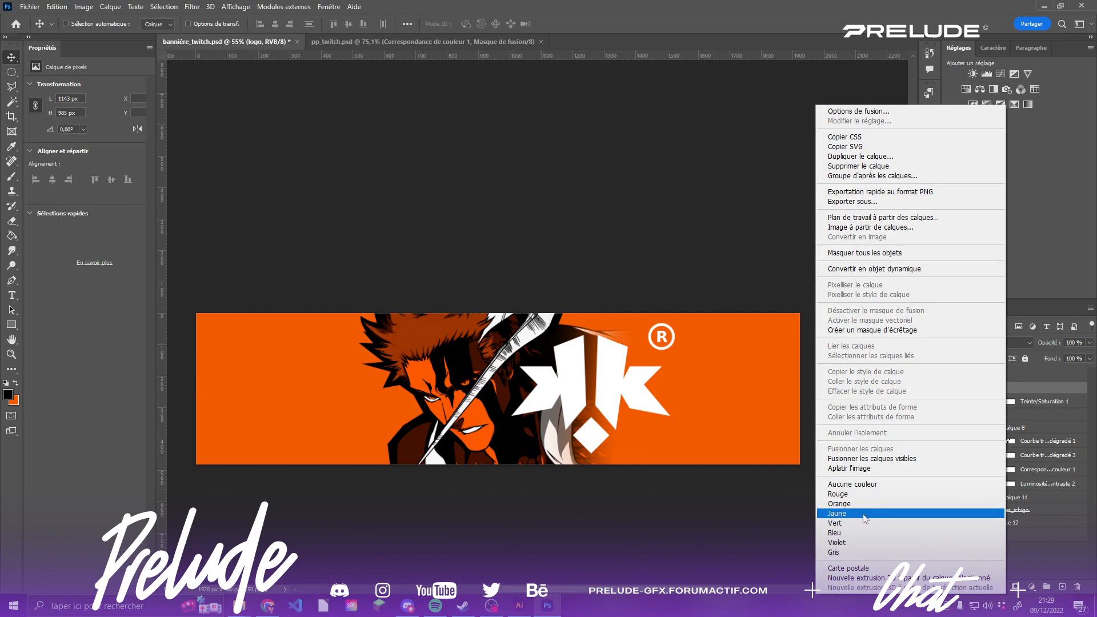
click(840, 504)
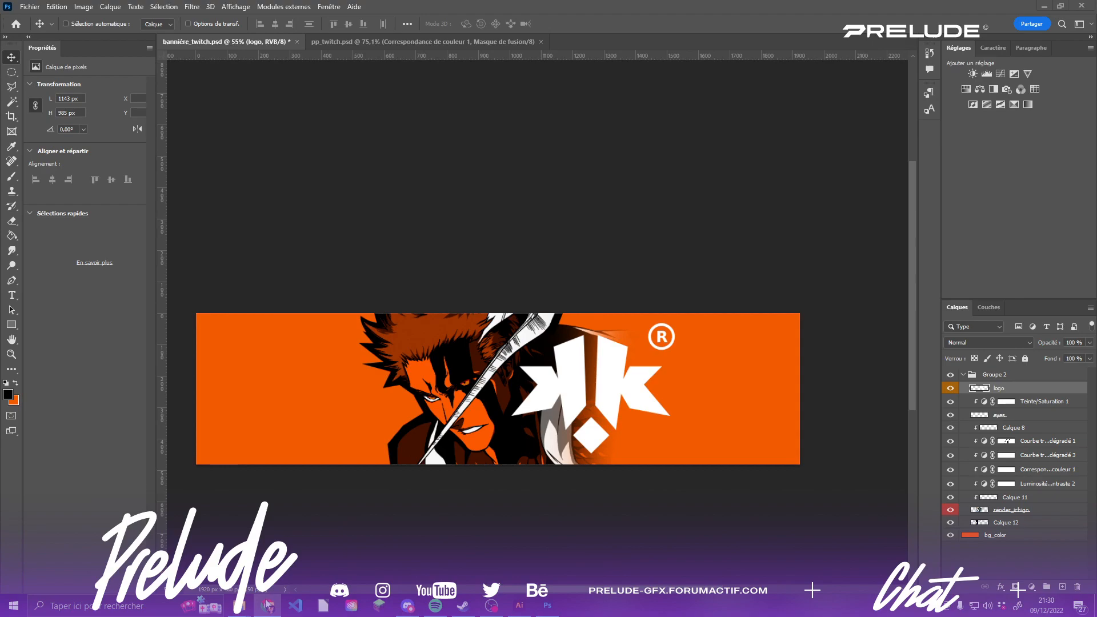
- Switch to Chrome and open the texture board from the saved boards of the Pinterest profile
mouse_move(264, 602)
drag(1096, 135, 78, 1)
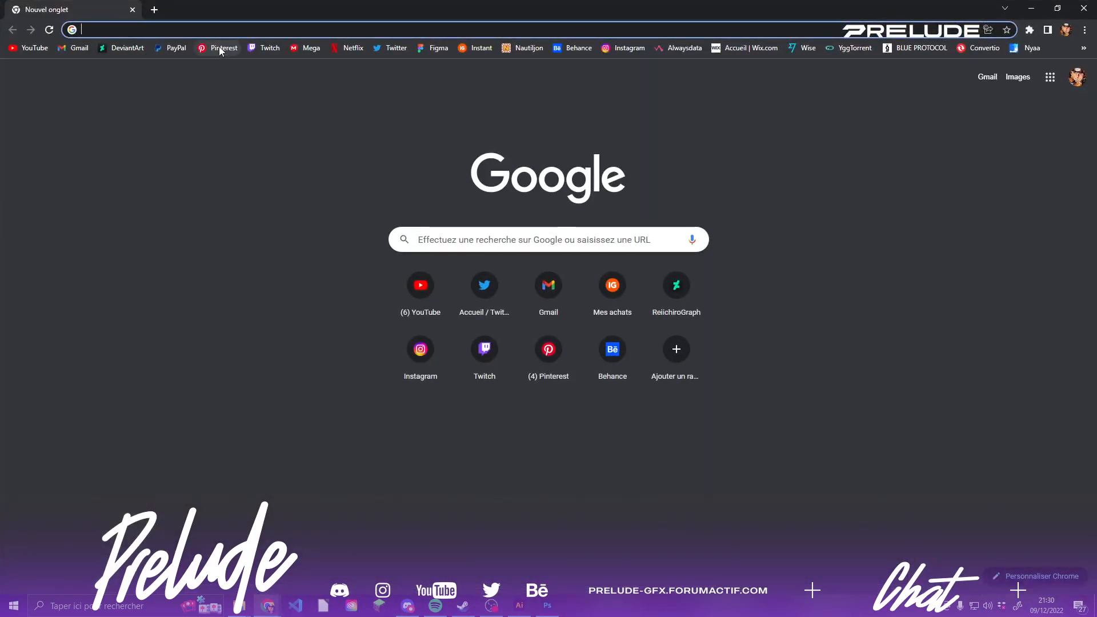
click(219, 49)
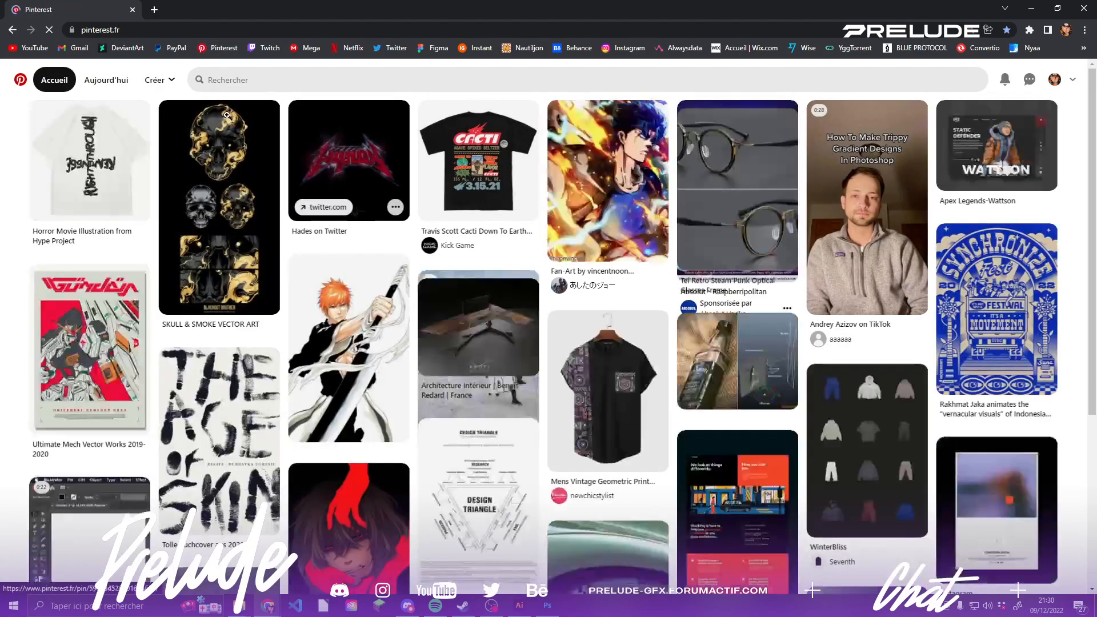
click(1054, 80)
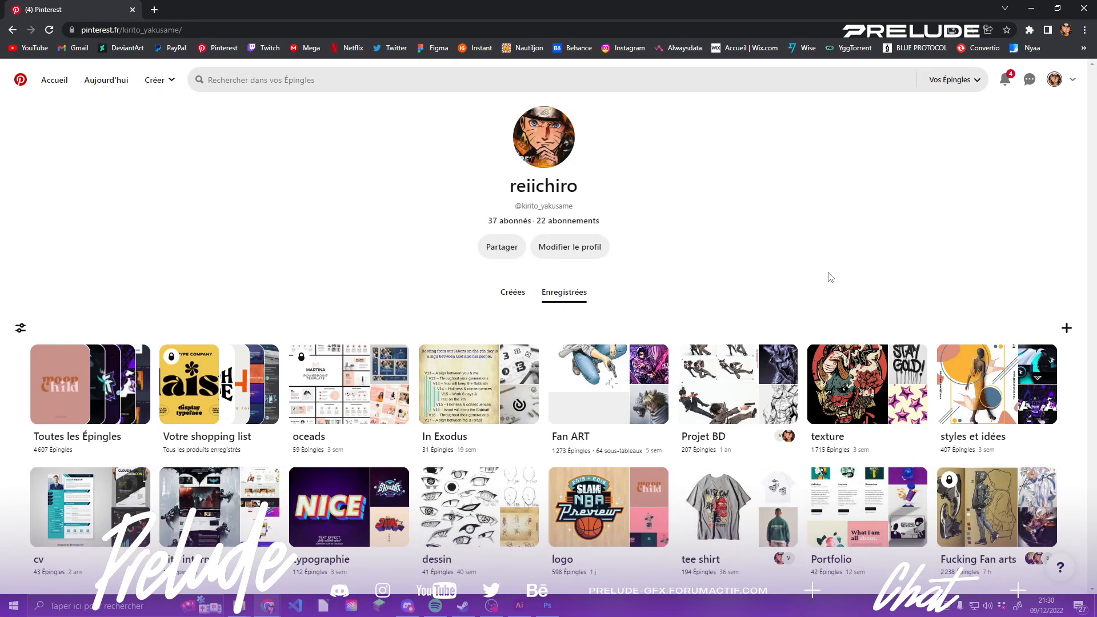
click(849, 392)
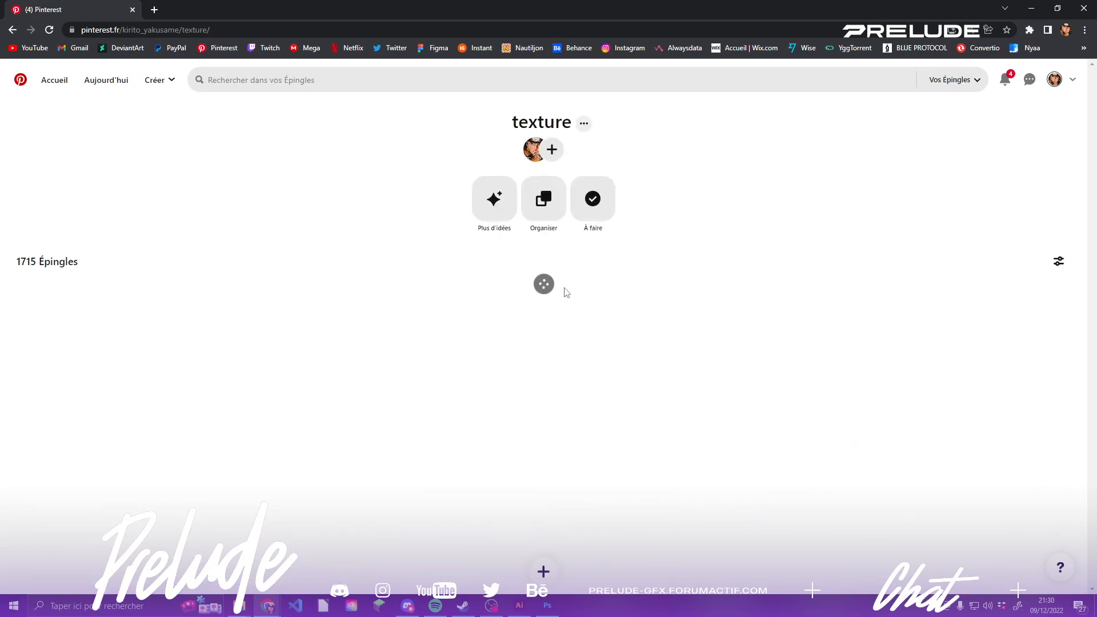
- Look through the saved images on the texture board for abstract shapes, chains, crystals and lighting effects
scroll(565, 292, down, 5)
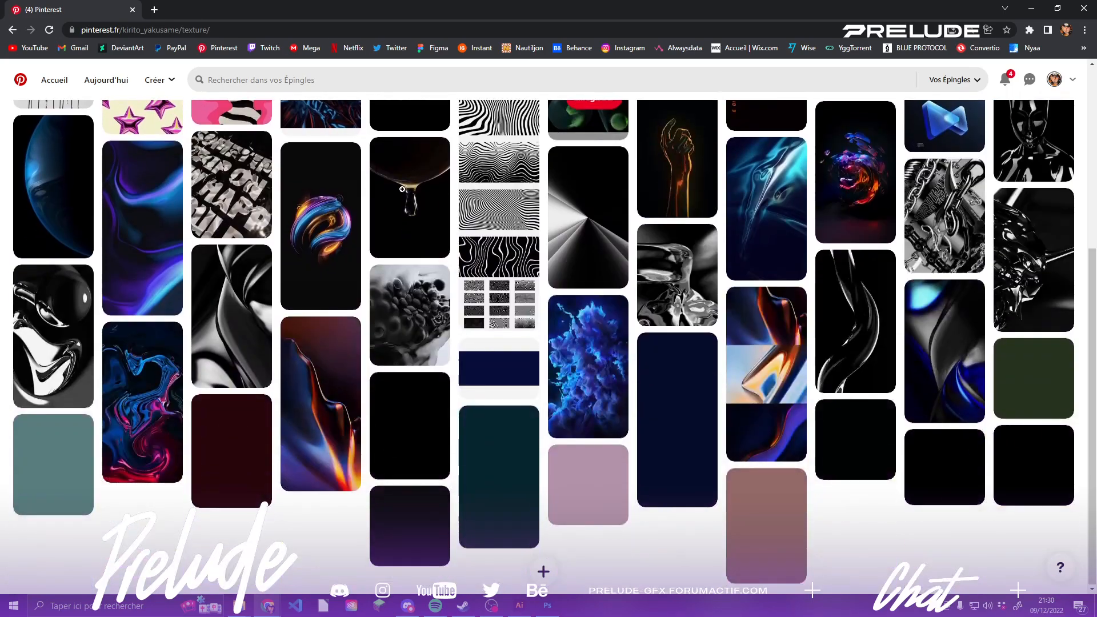
scroll(661, 261, up, 5)
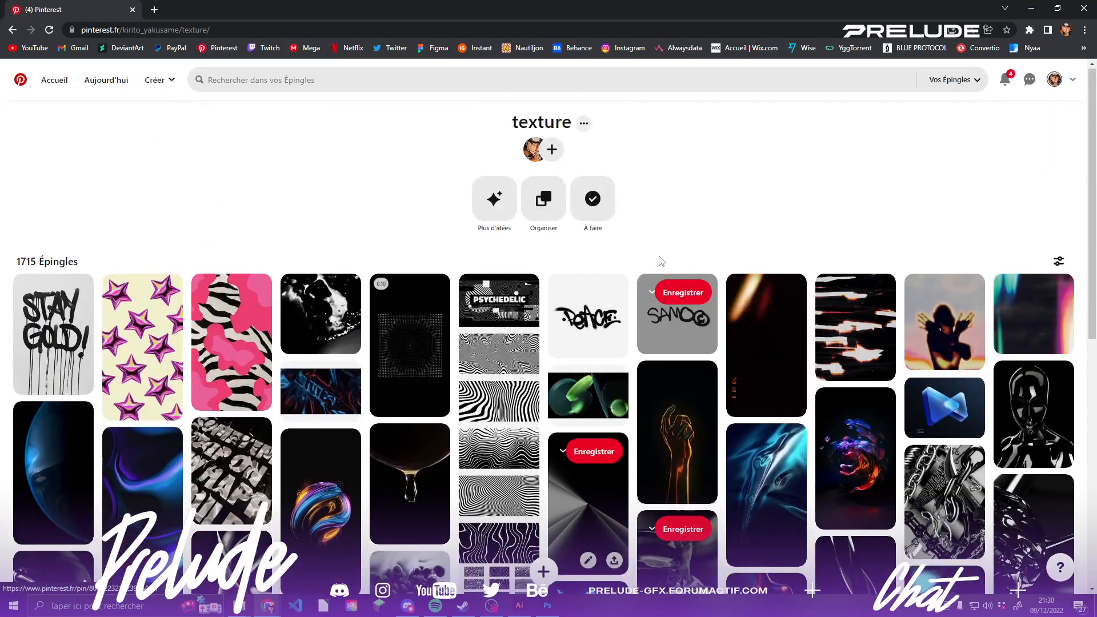
scroll(660, 261, down, 10)
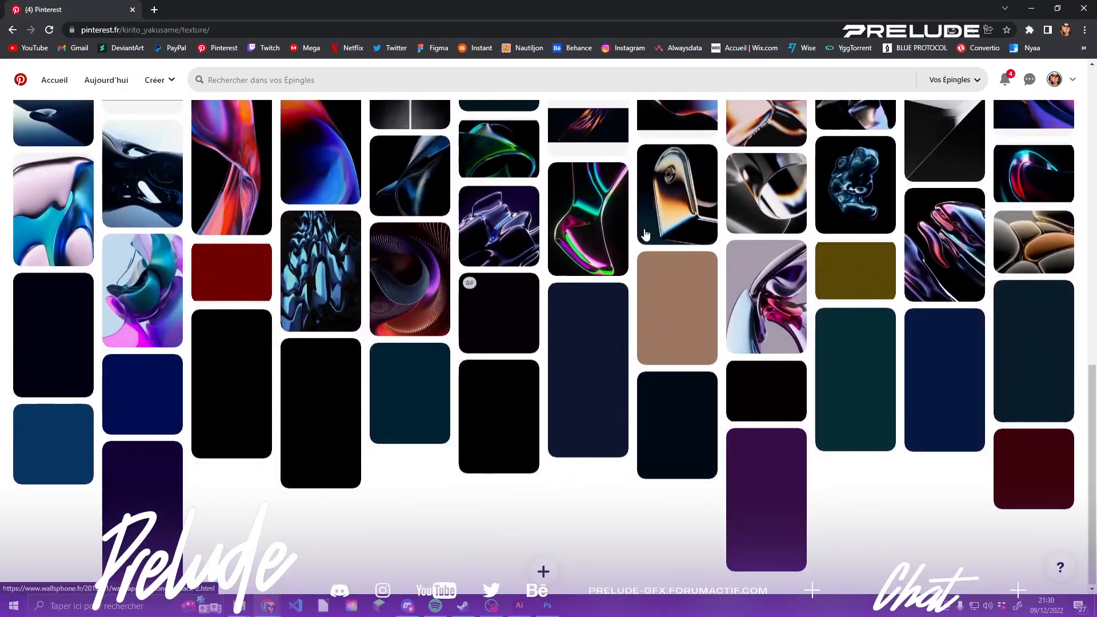
scroll(714, 228, down, 5)
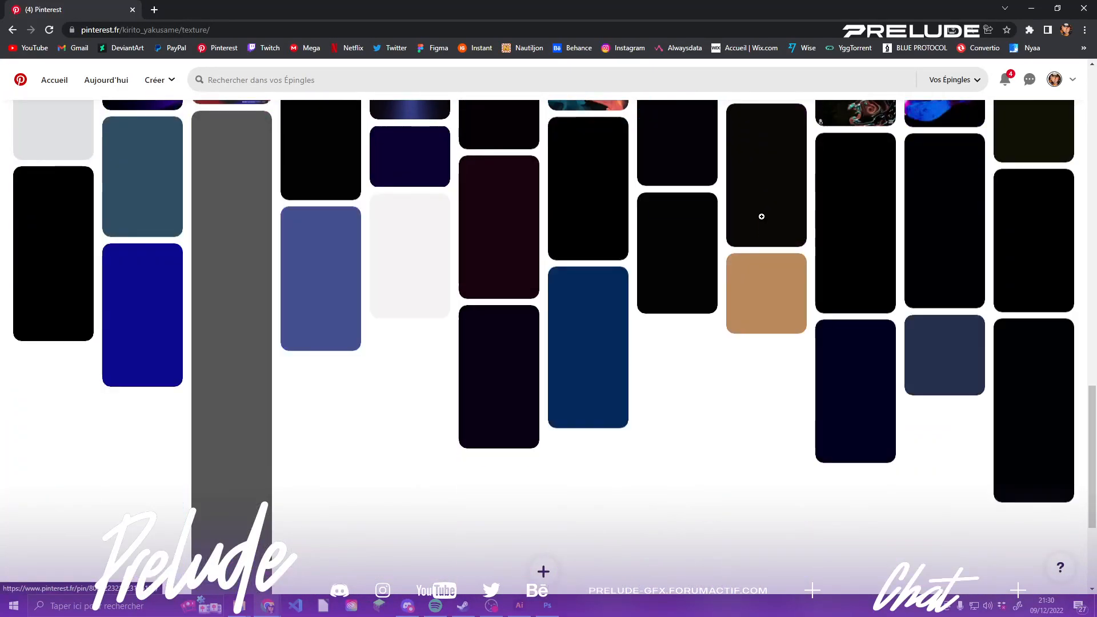
scroll(754, 213, up, 10)
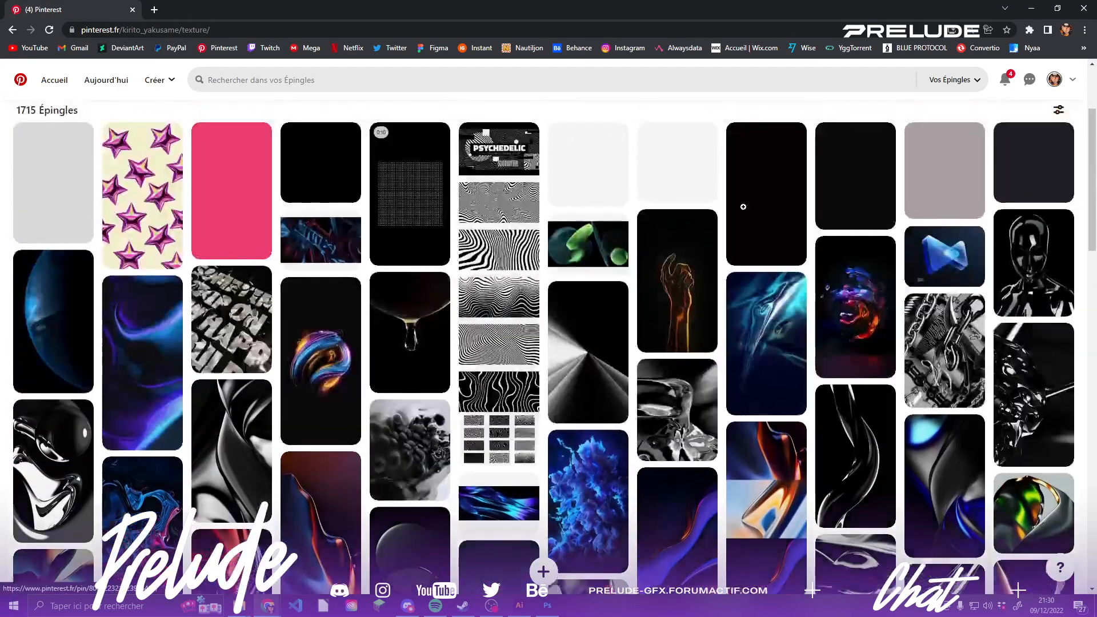
scroll(742, 207, up, 3)
scroll(766, 216, down, 10)
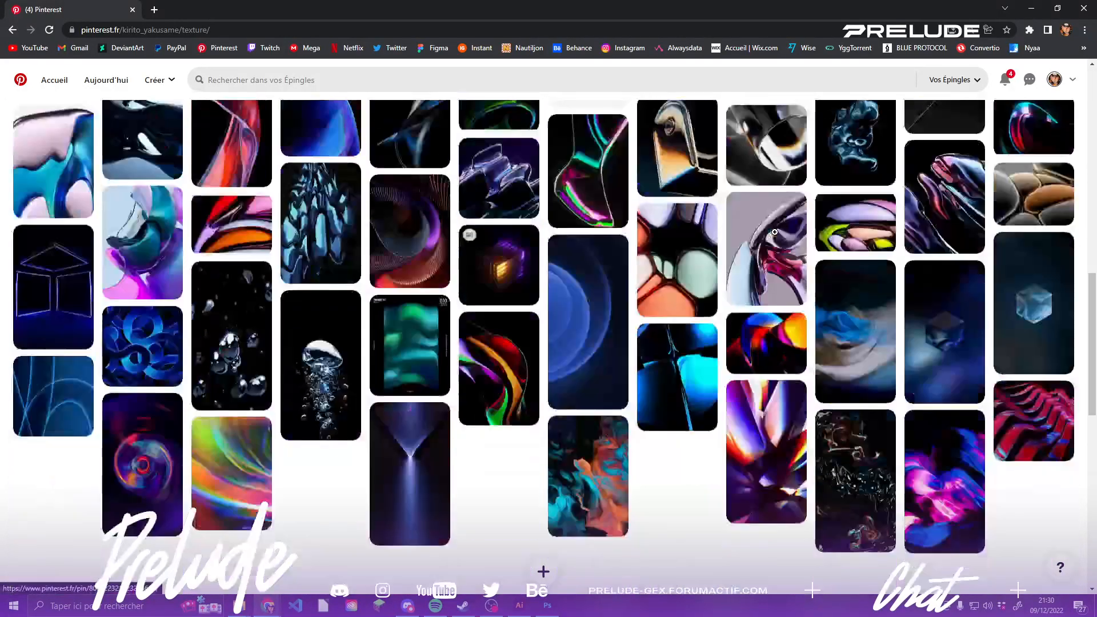
scroll(774, 232, down, 10)
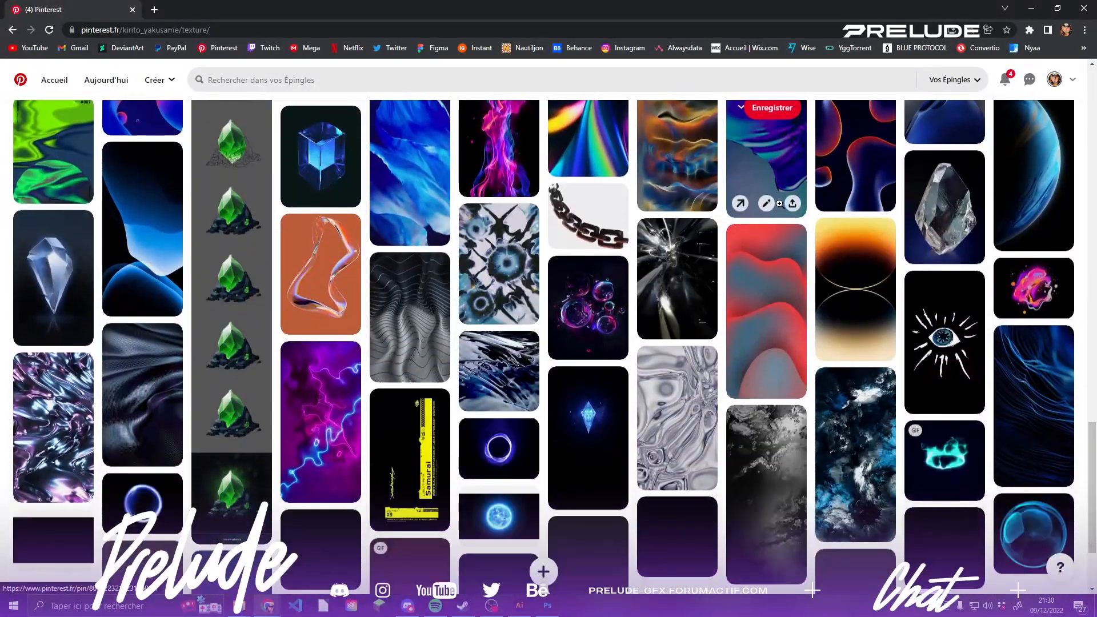
scroll(779, 203, down, 3)
scroll(763, 197, up, 4)
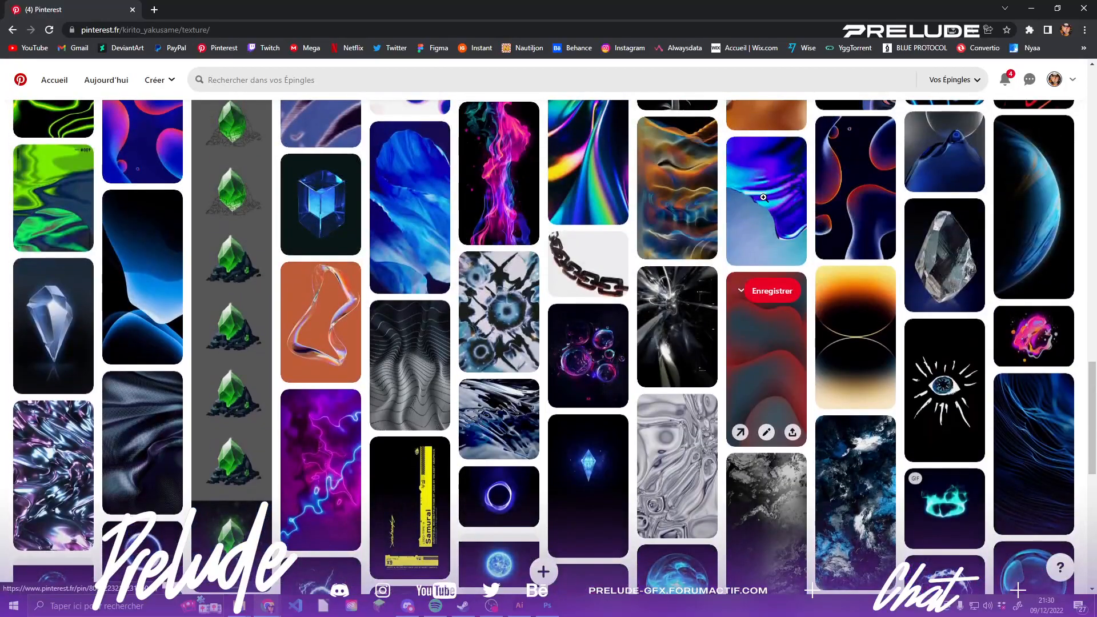
scroll(763, 197, up, 15)
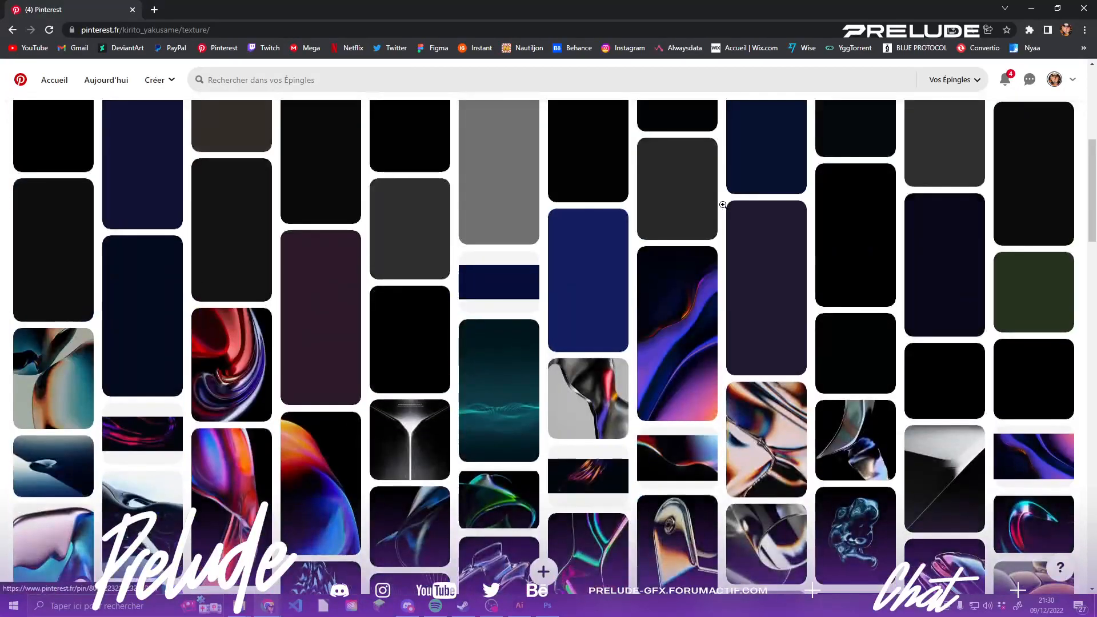
scroll(722, 205, up, 10)
- Switch to Photoshop and bring up the Bureau folder for choosing a file to open
click(549, 607)
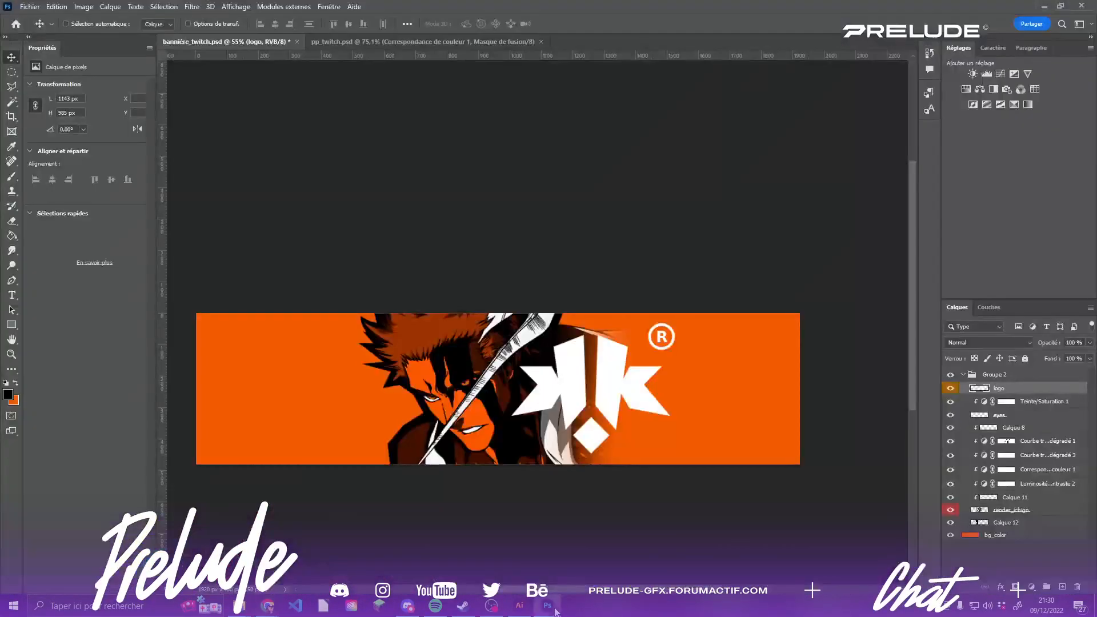
click(28, 7)
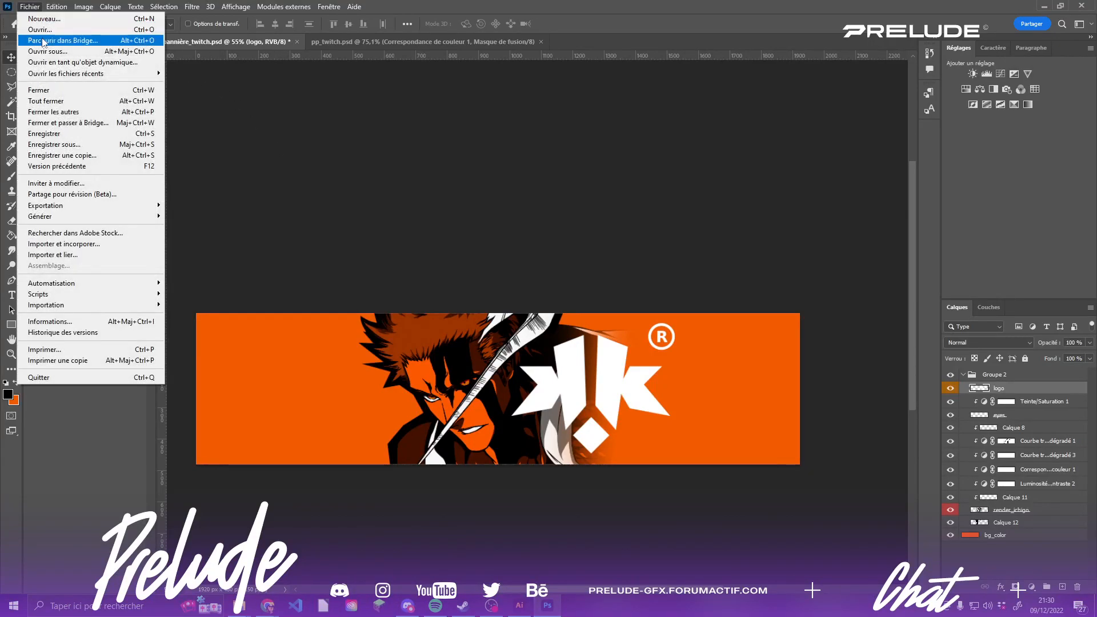
click(40, 30)
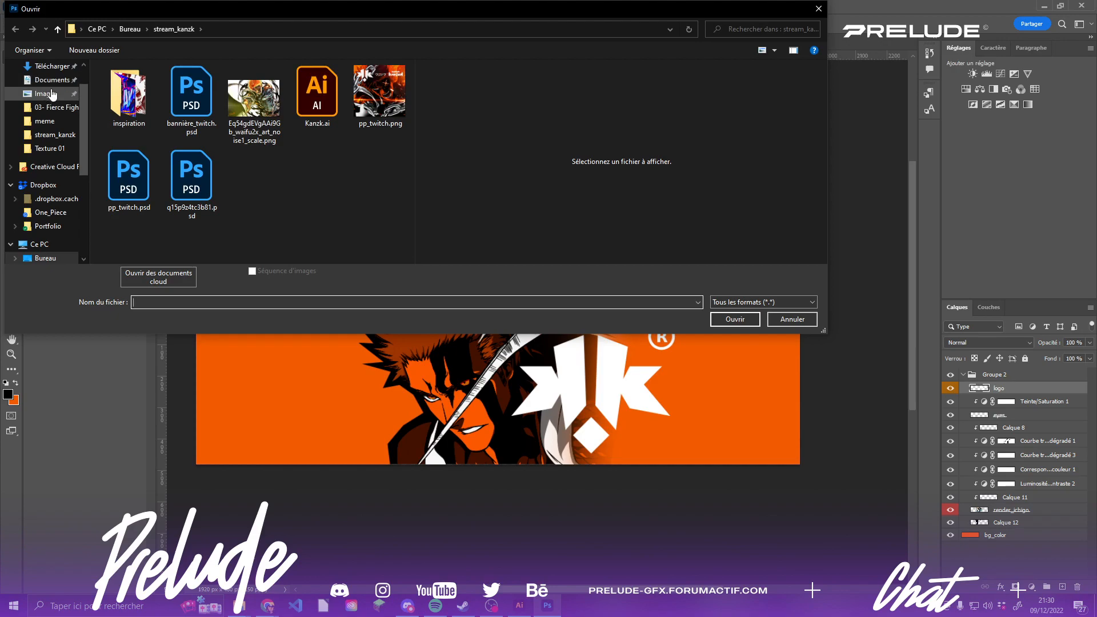
scroll(67, 99, up, 1)
click(52, 92)
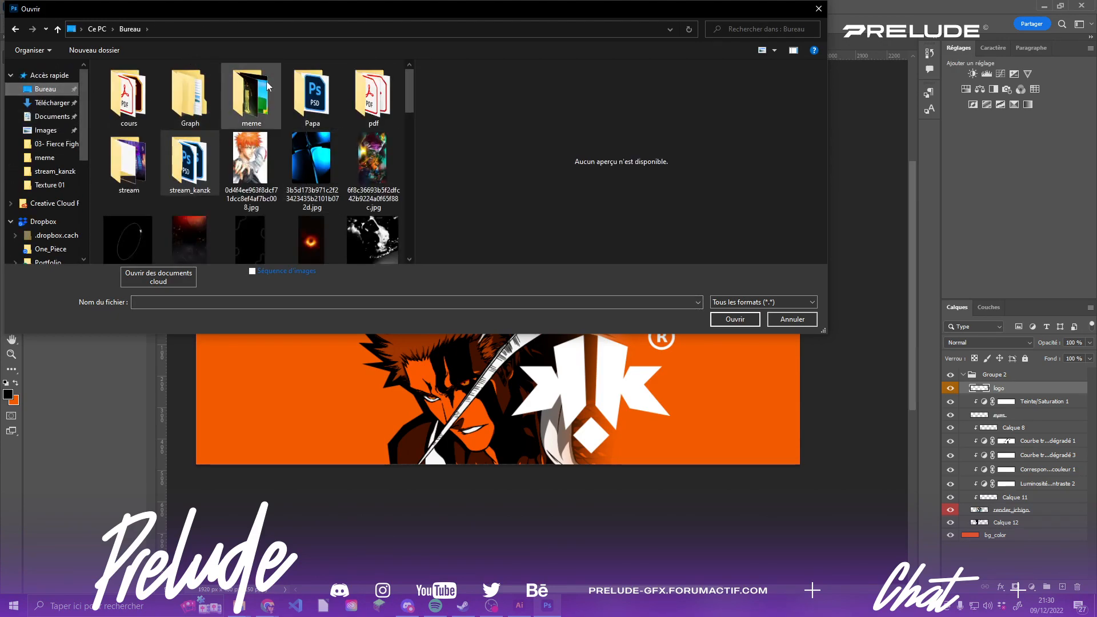
- Look through the Bureau folder's images and fonts for usable textures, previewing several, and leave without opening any
scroll(346, 150, down, 3)
scroll(348, 151, up, 5)
scroll(355, 152, down, 1)
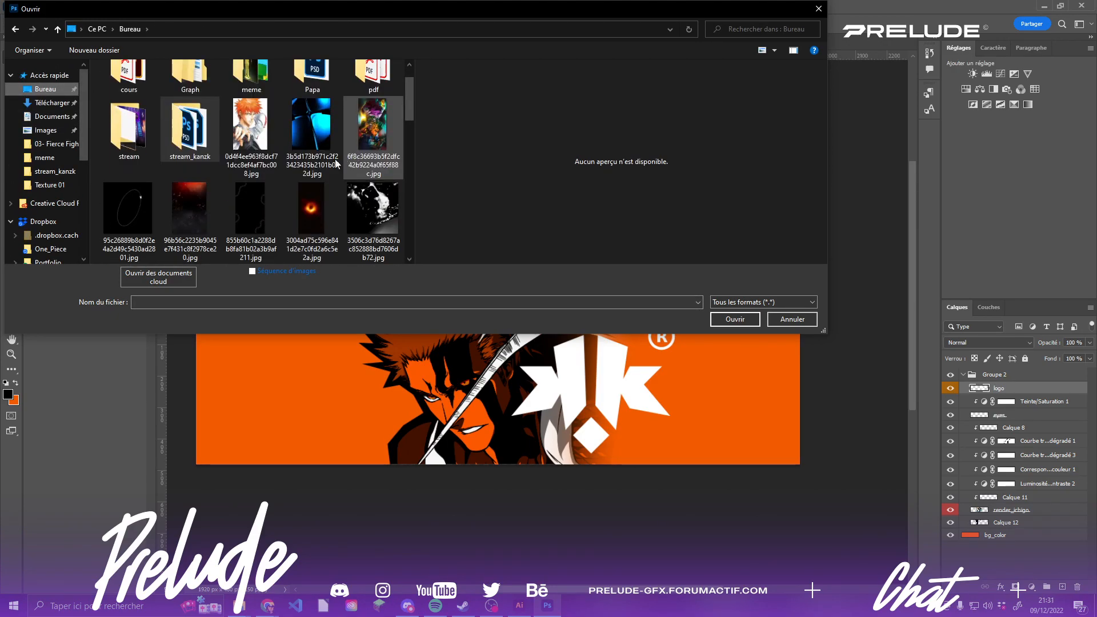
click(194, 204)
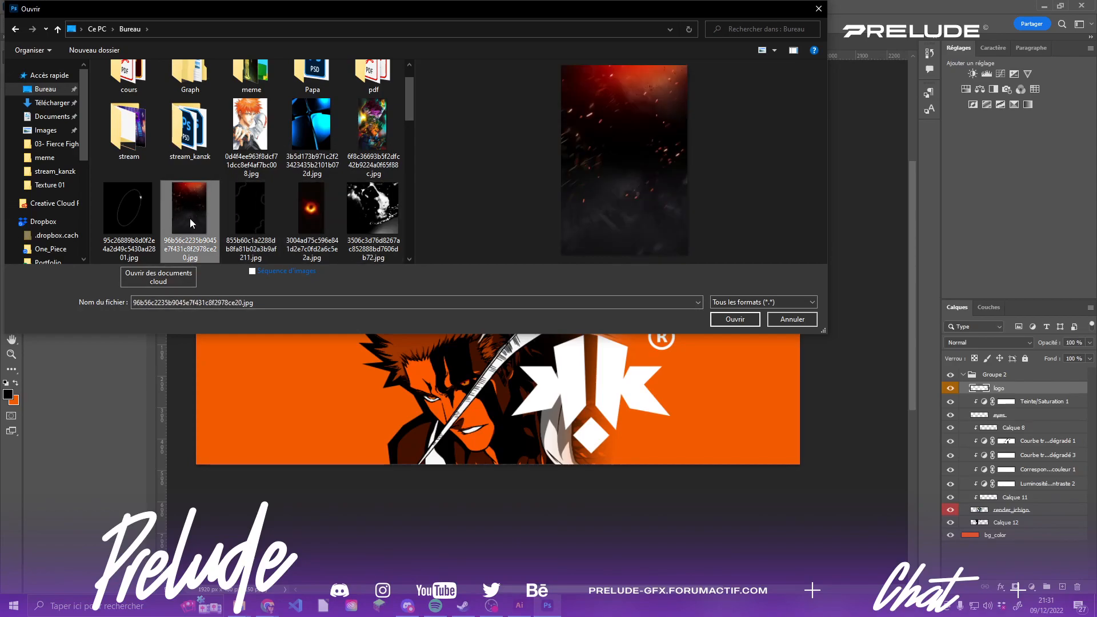
scroll(309, 225, down, 1)
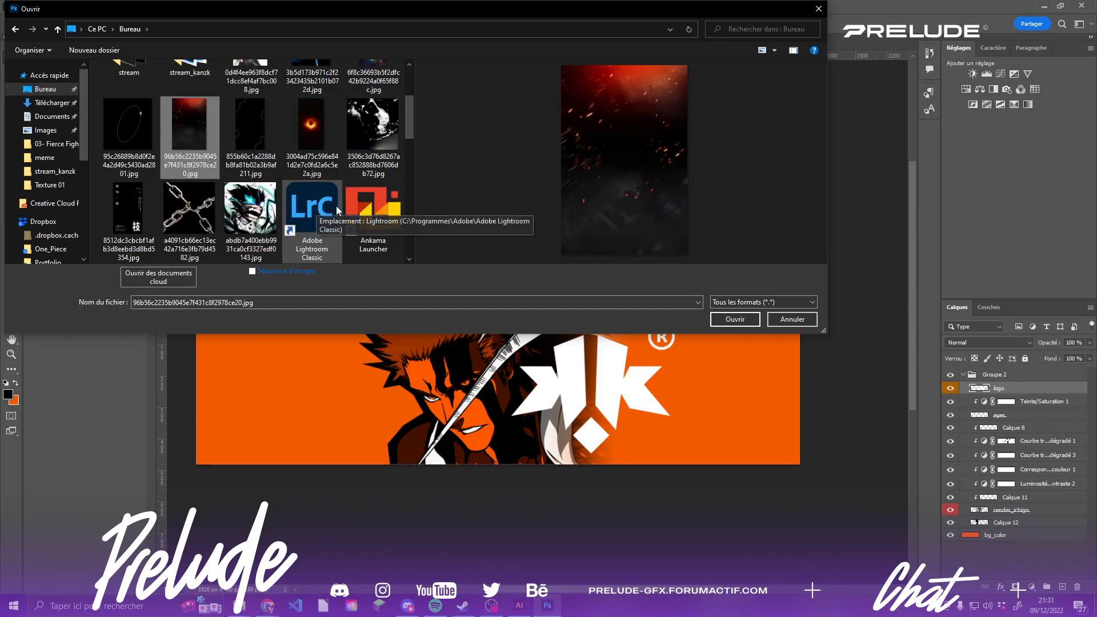
click(373, 128)
scroll(314, 143, down, 1)
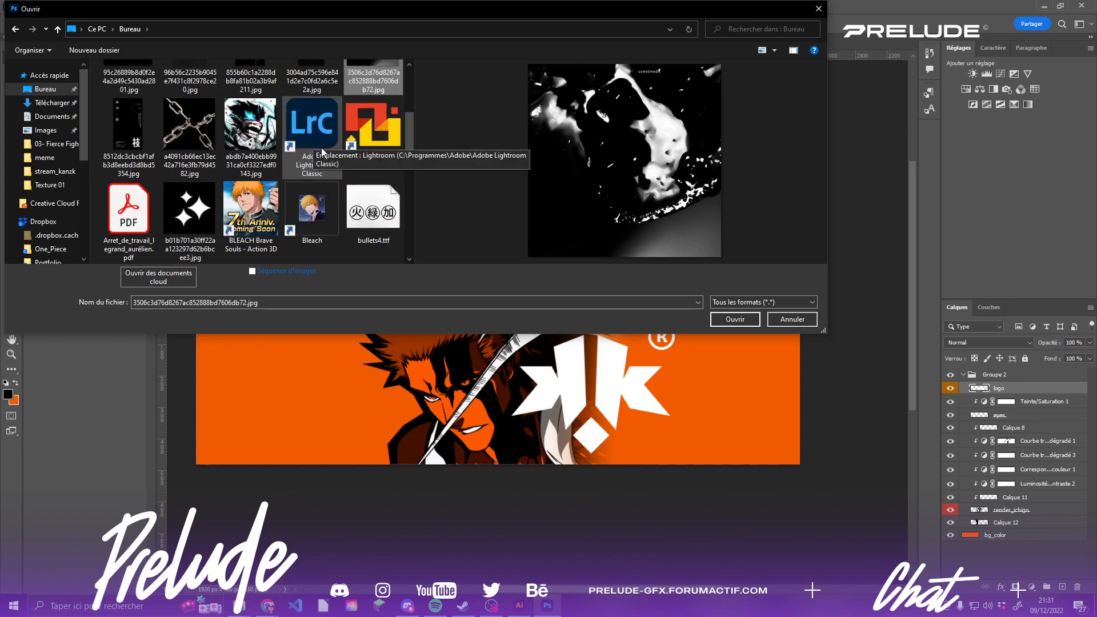
click(136, 151)
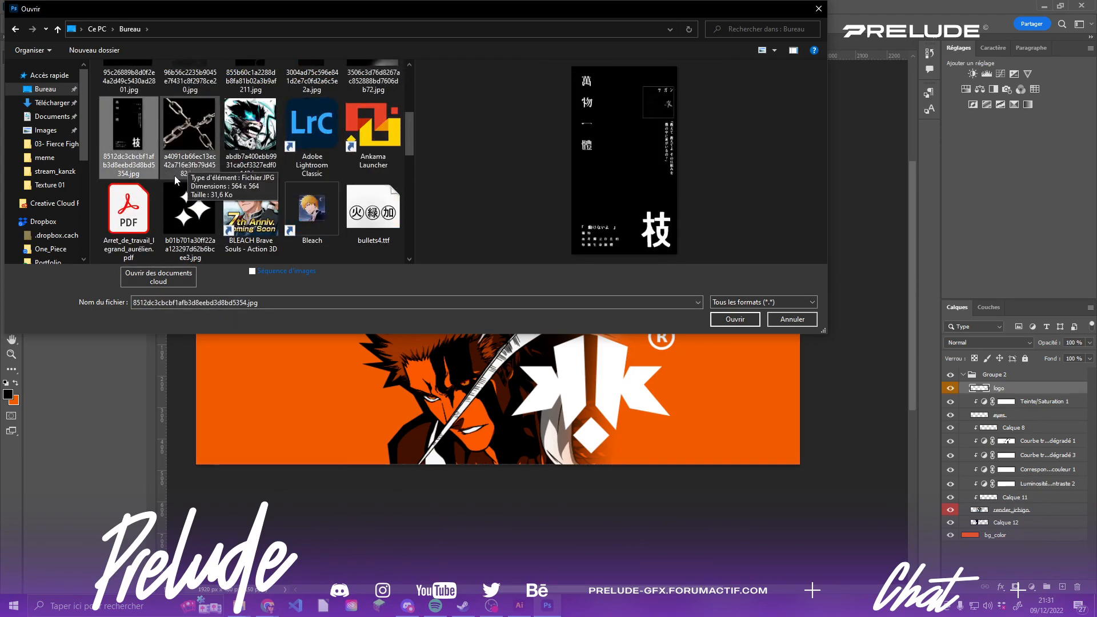
click(397, 197)
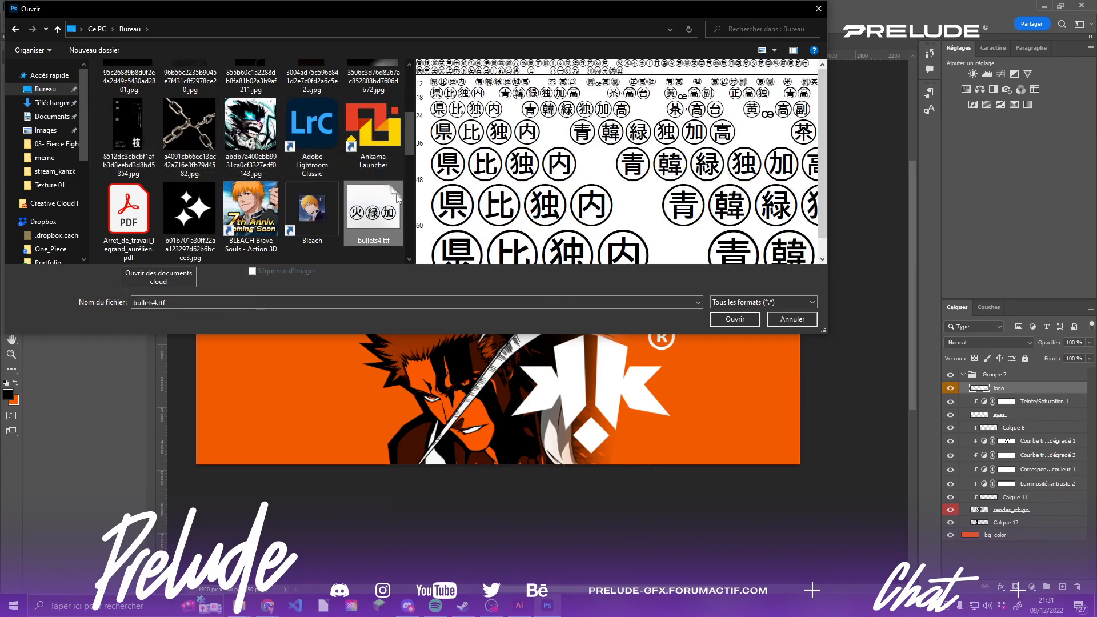
scroll(403, 181, down, 3)
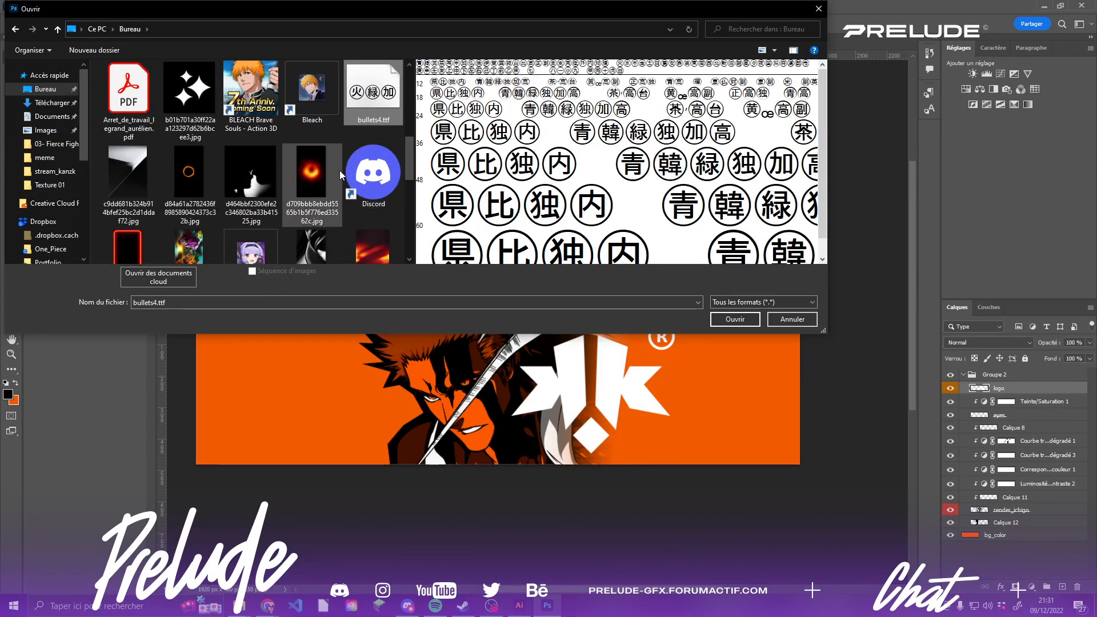
scroll(339, 172, down, 5)
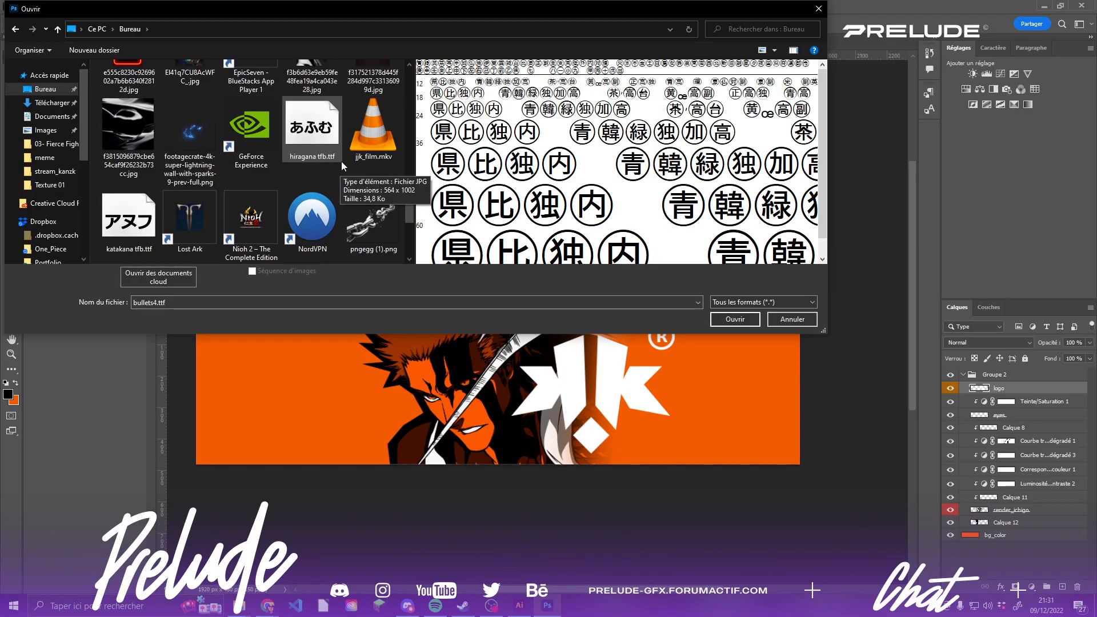
click(797, 320)
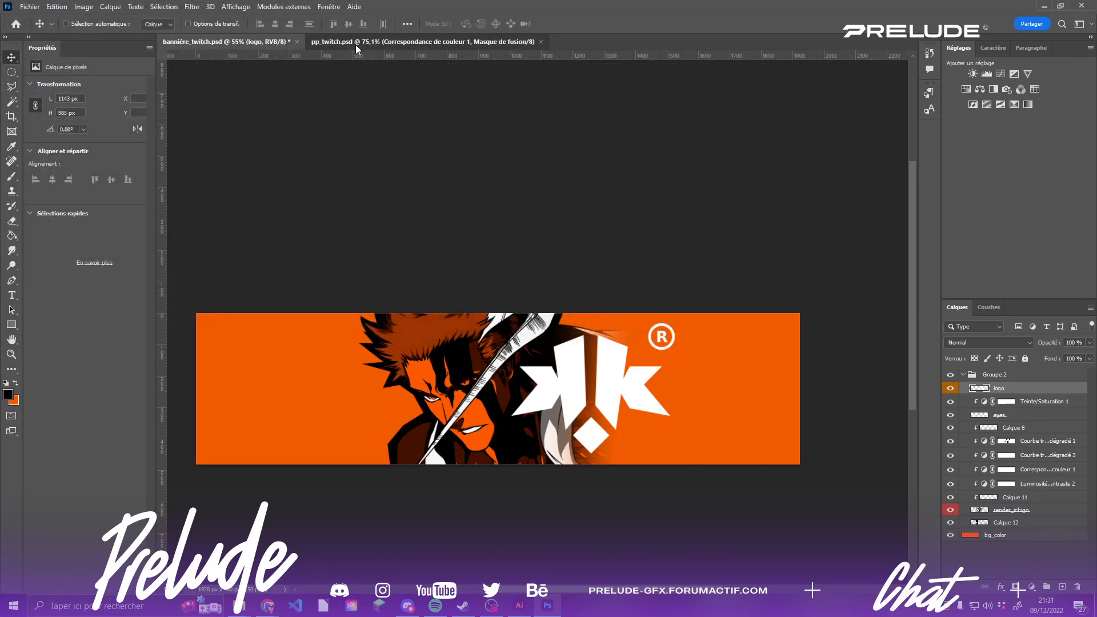
- In the pp_twitch.psd document, hide the Correspondance de couleur 1, Courbes 2, Calque 30 and Calque 29 layers
click(355, 43)
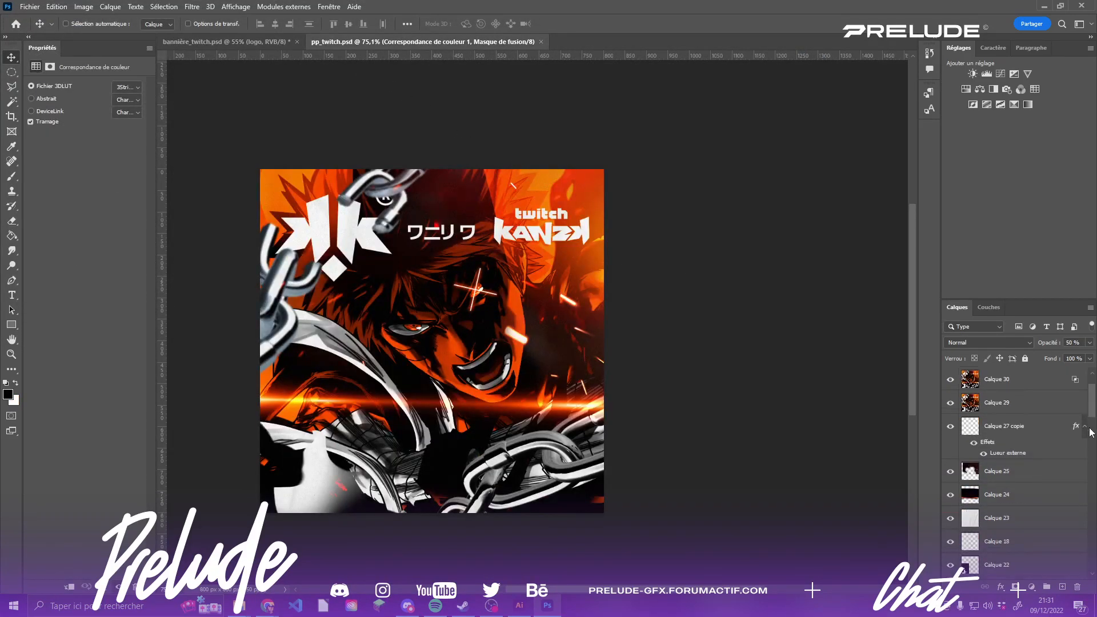
scroll(1073, 412, down, 5)
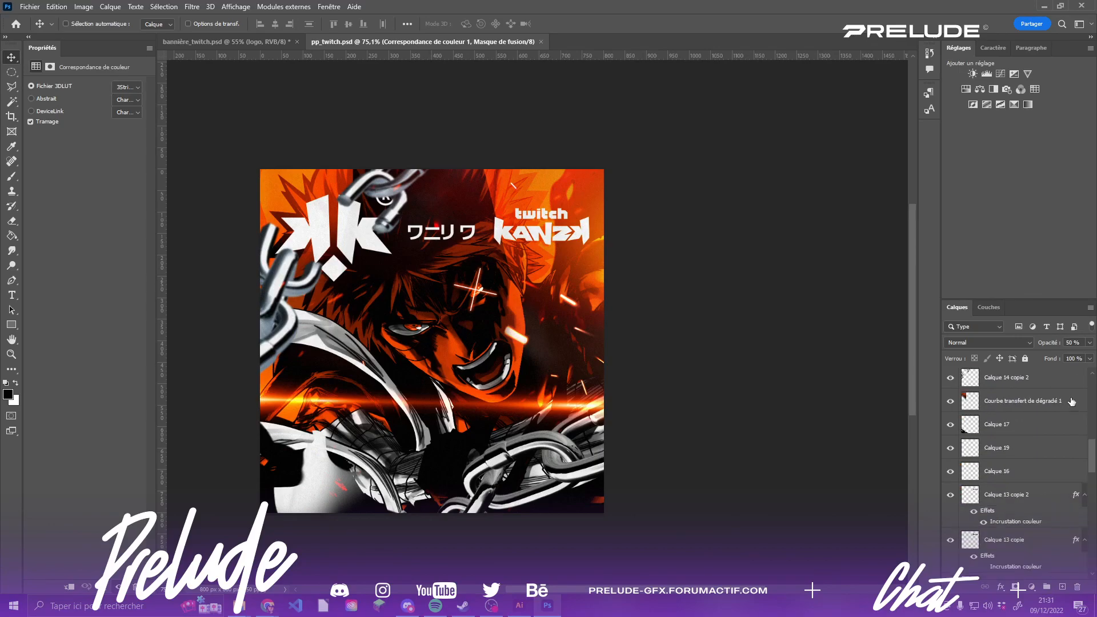
scroll(1071, 401, down, 5)
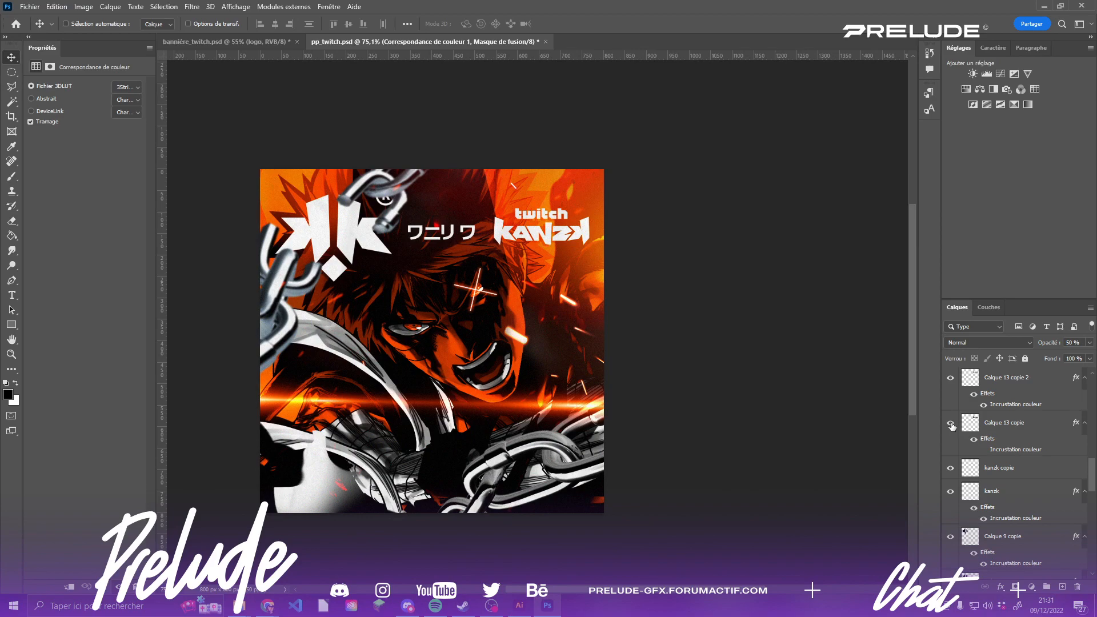
scroll(987, 449, up, 10)
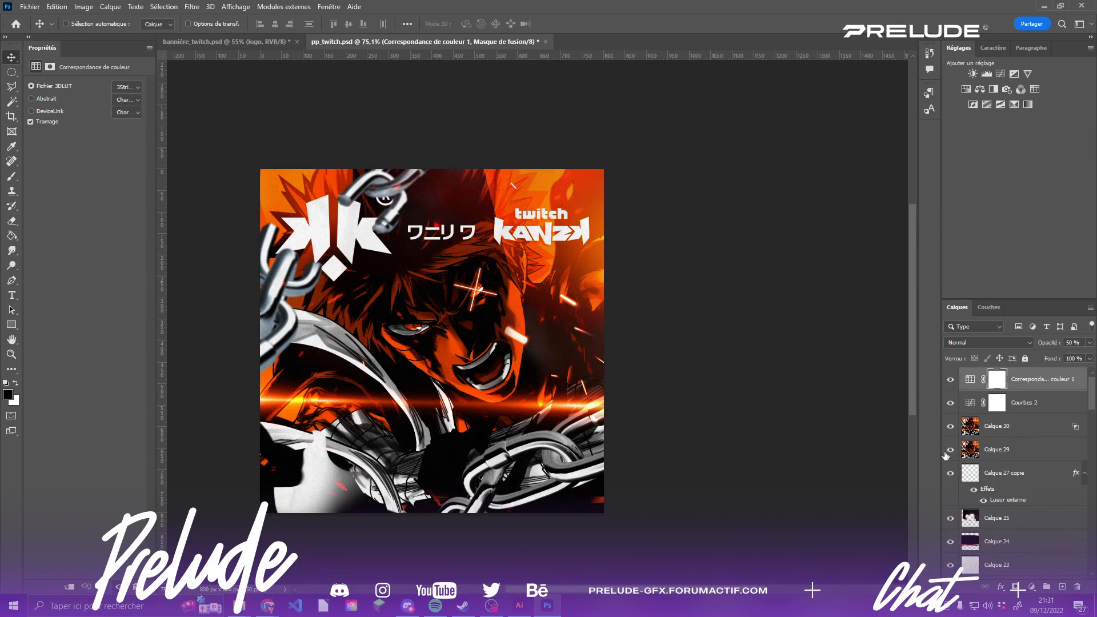
click(950, 379)
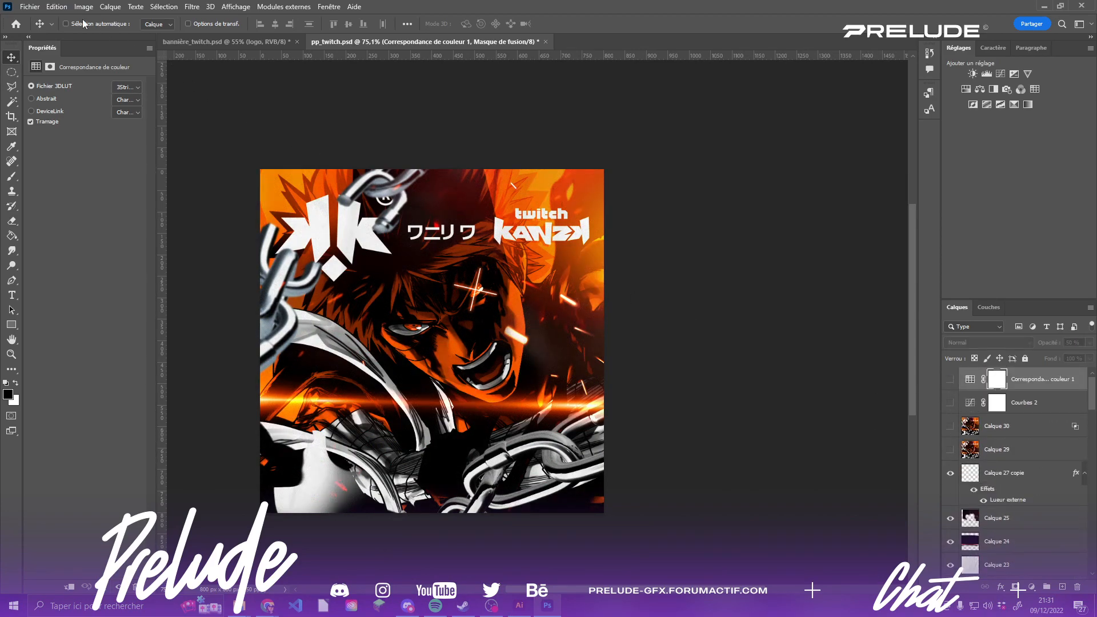
- Enable automatic layer selection and hide Calque 25, Calque 24 and Calque 23, which overlay the Japanese text
click(65, 24)
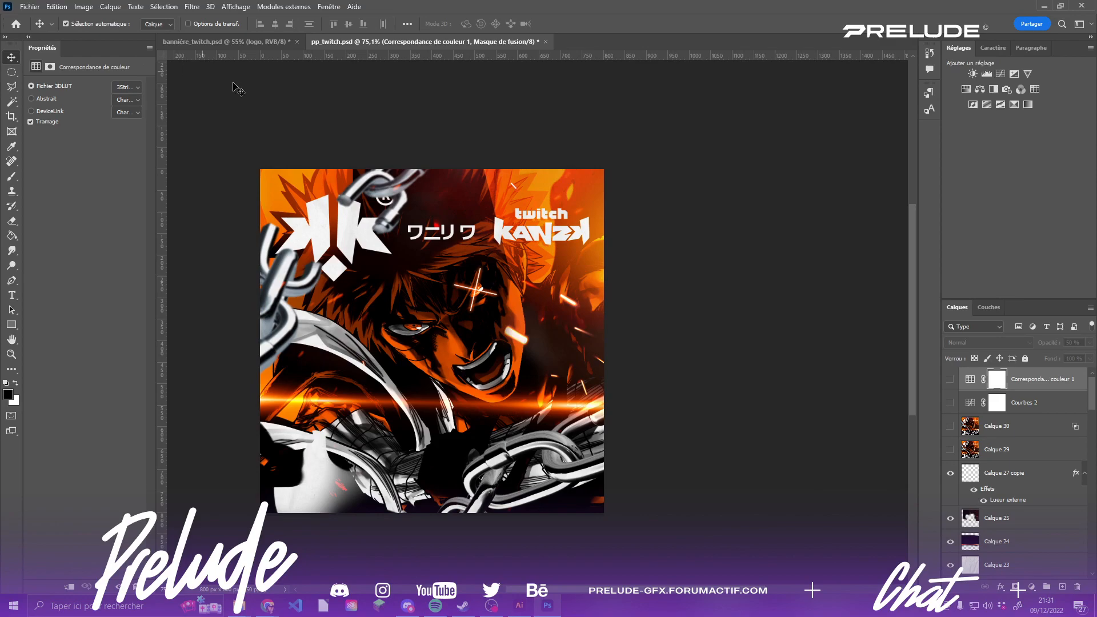
click(424, 233)
click(950, 518)
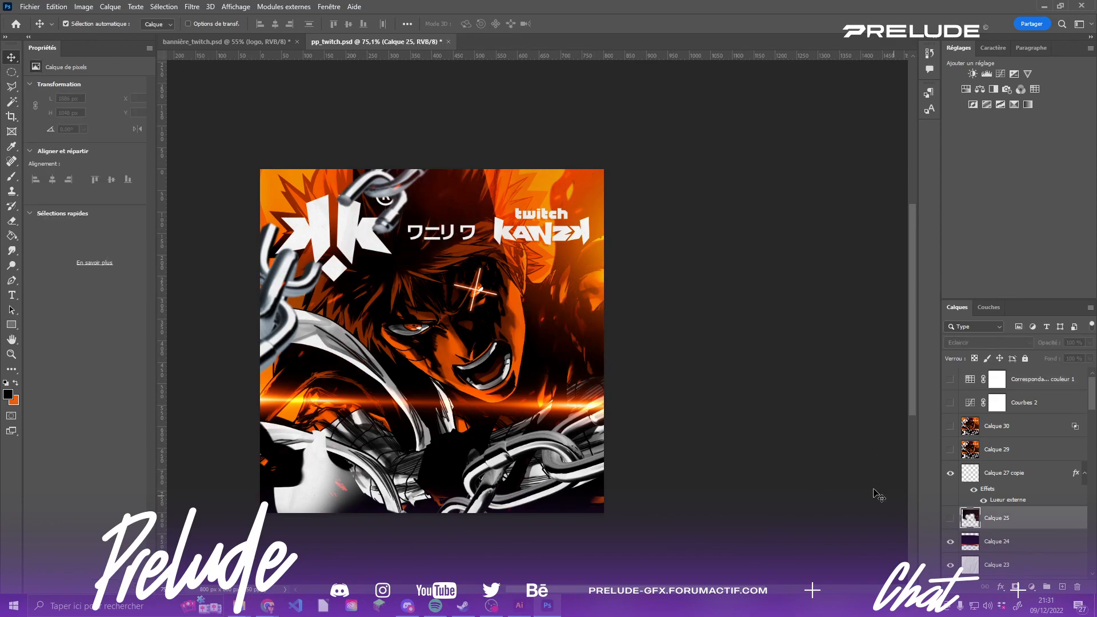
click(423, 233)
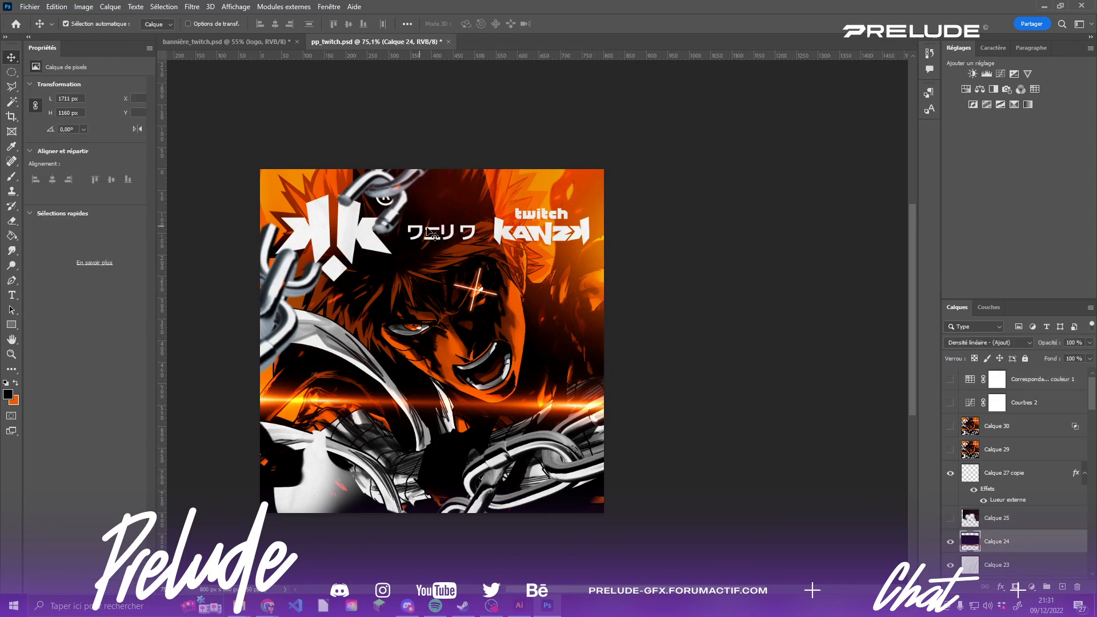
click(949, 542)
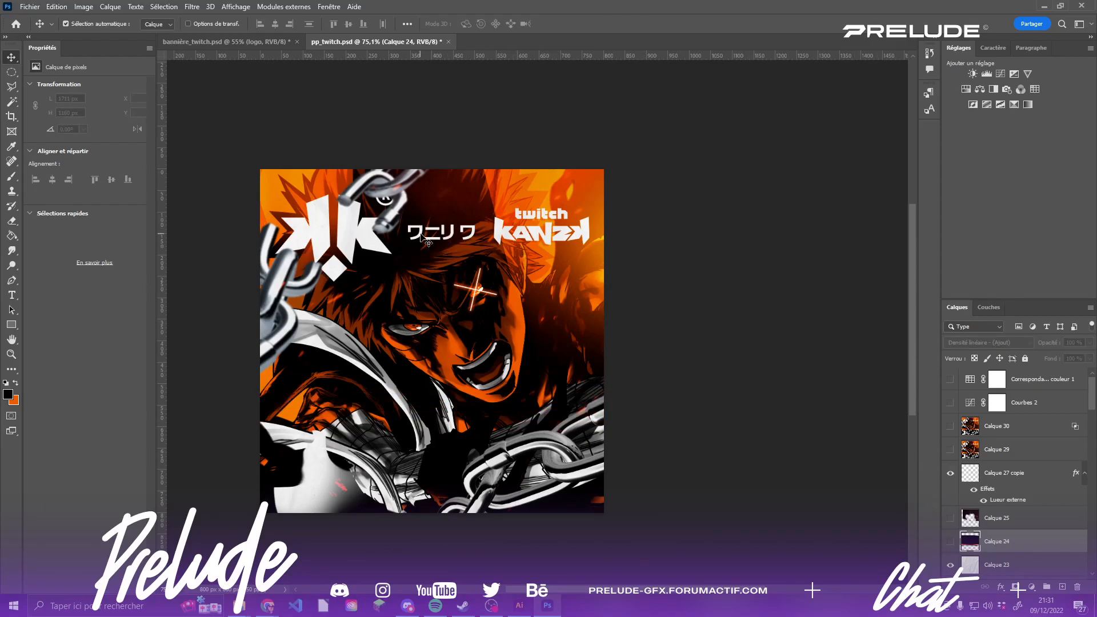
click(423, 235)
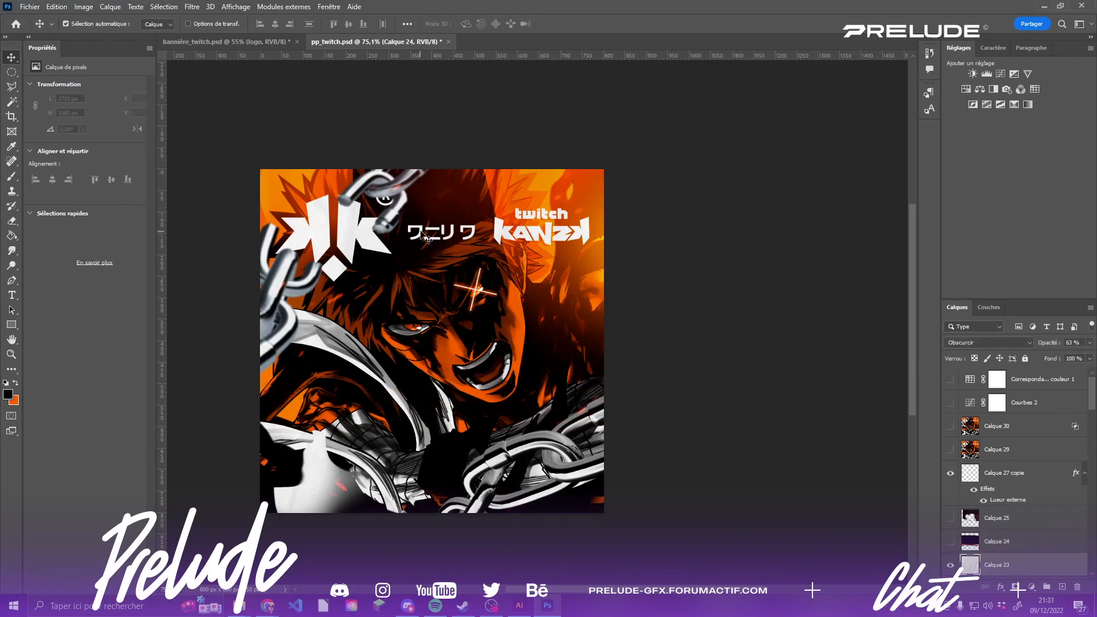
click(949, 566)
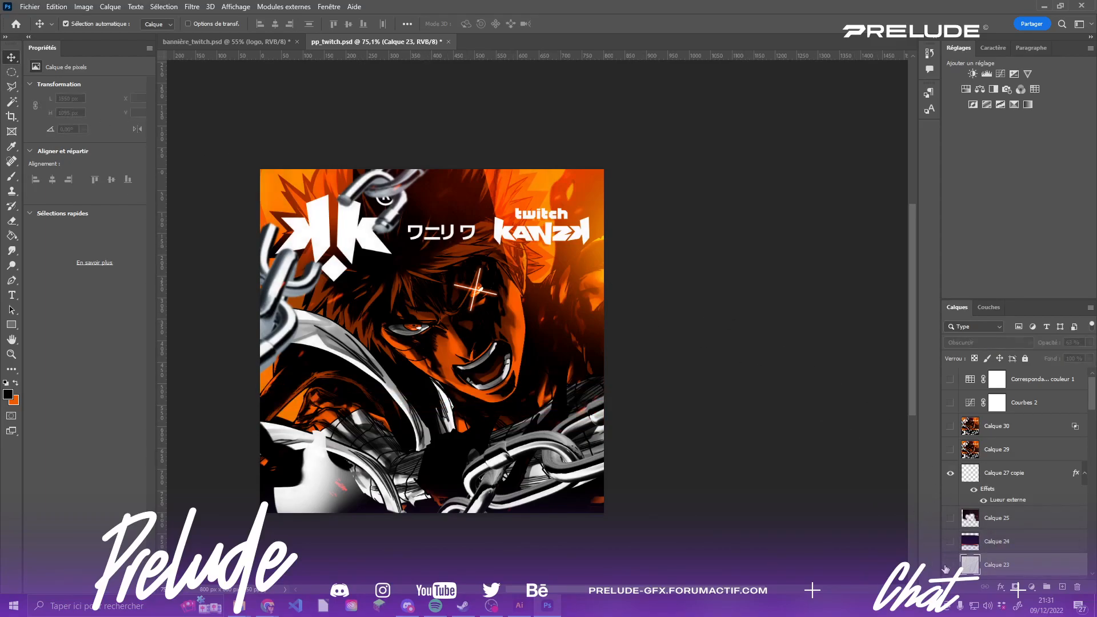
- Hide the Courbe transfert de dégradé 1 and Calque 11 copie layers that also cover the Japanese text
click(422, 233)
scroll(1015, 475, down, 3)
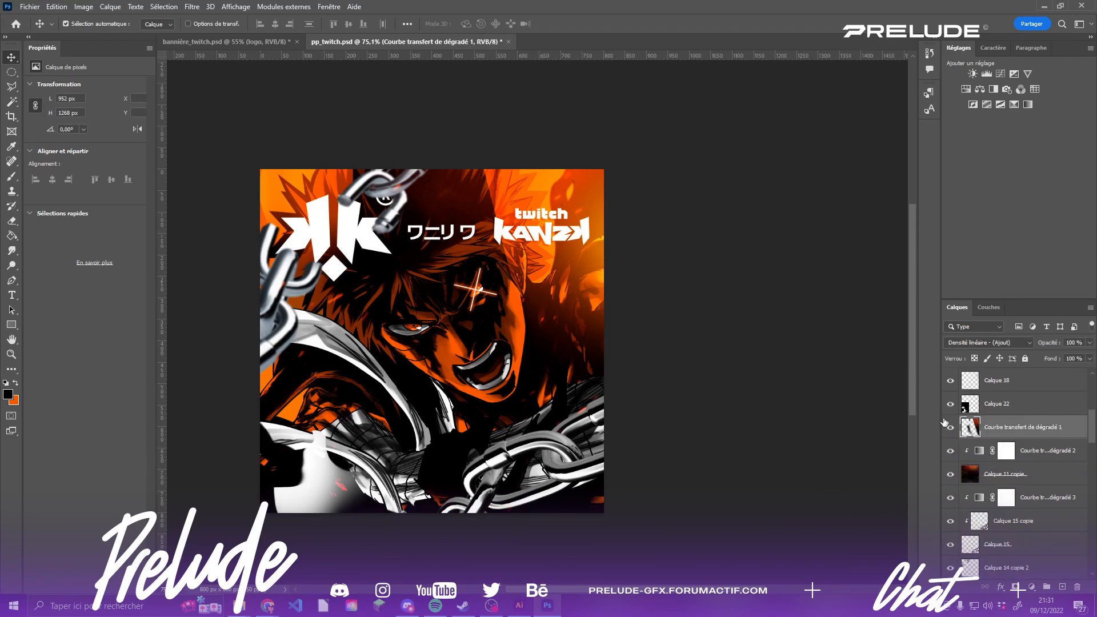
click(424, 234)
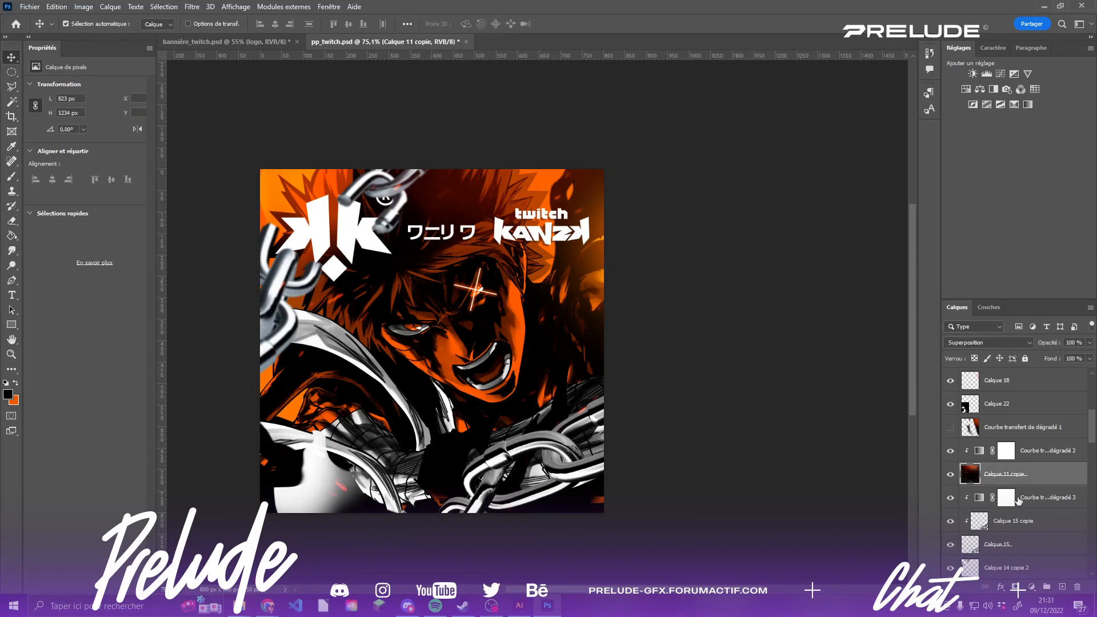
click(950, 475)
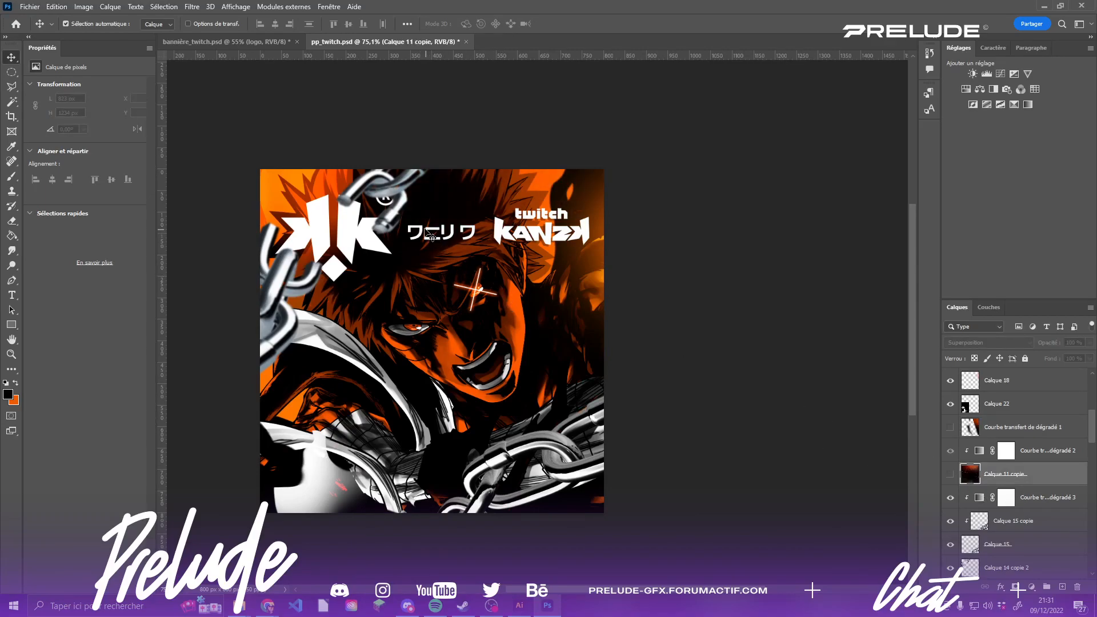
- Copy the Japanese text layer kanzk copie into bannière_twitch.psd, placing it beneath the double-K emblem's left arm
click(424, 235)
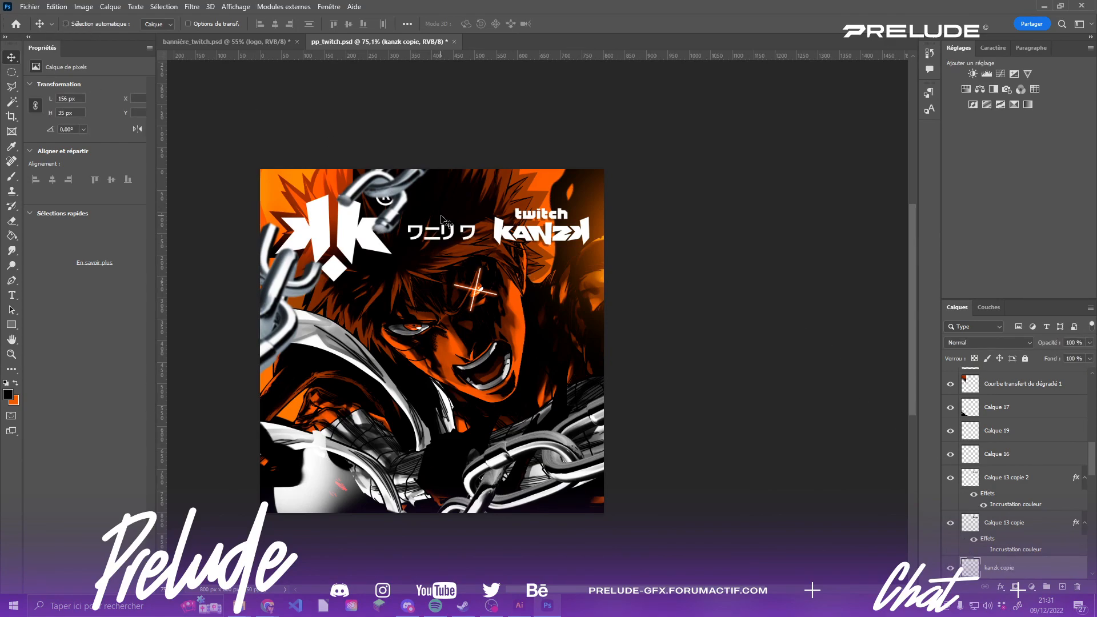
drag(446, 221, 204, 40)
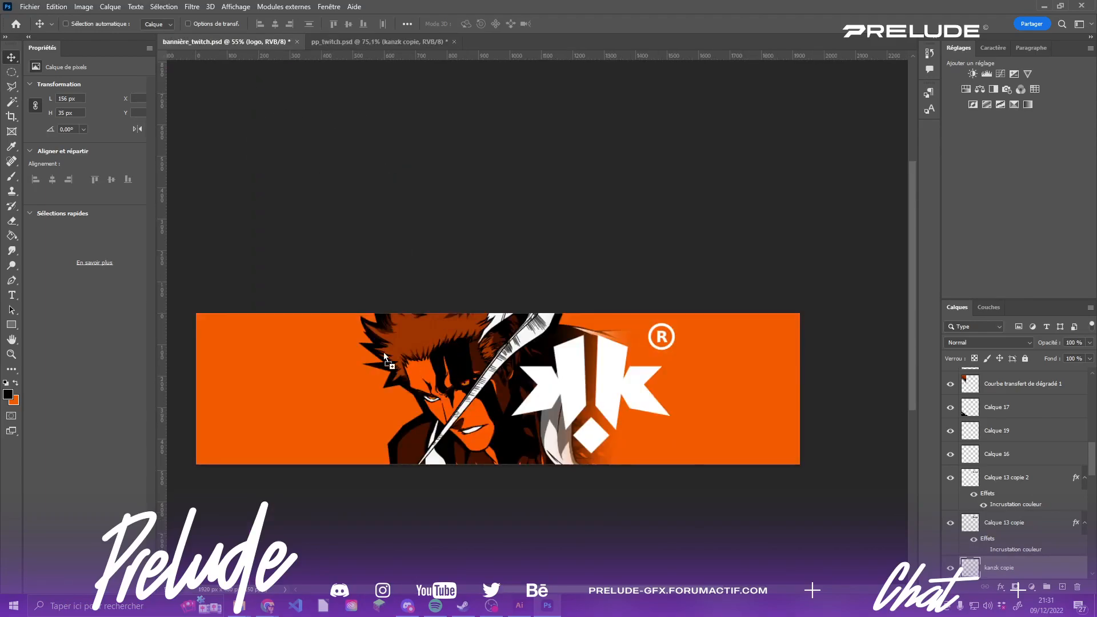
drag(384, 353, 549, 428)
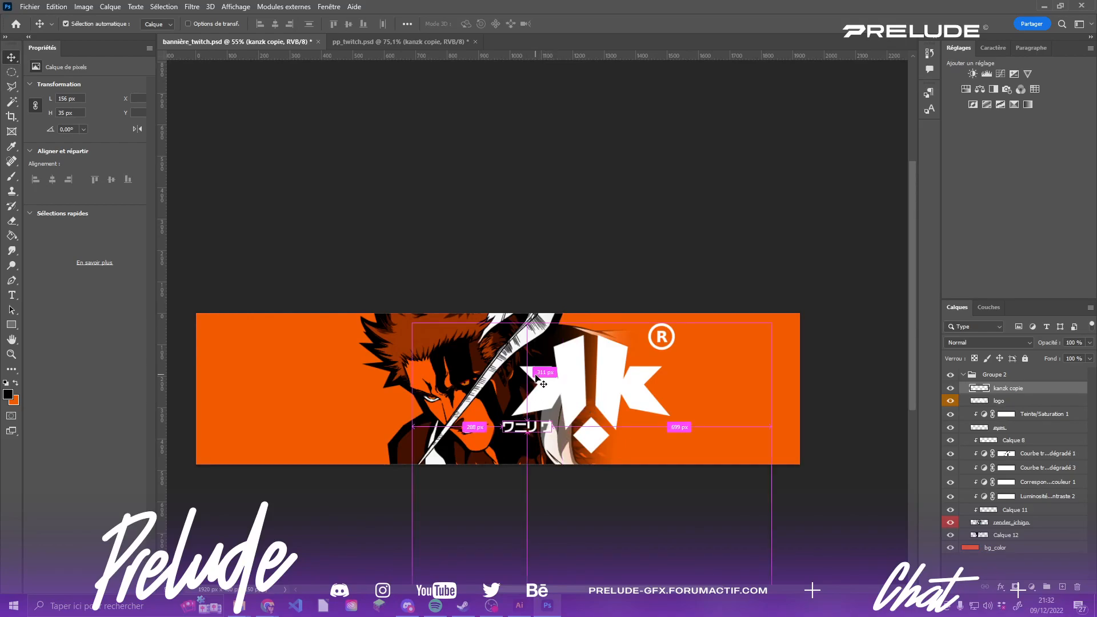
- Rotate the Japanese text slightly counterclockwise to follow the slanted lower edge of the emblem's left arm
key(ctrl+t)
scroll(559, 423, up, 5)
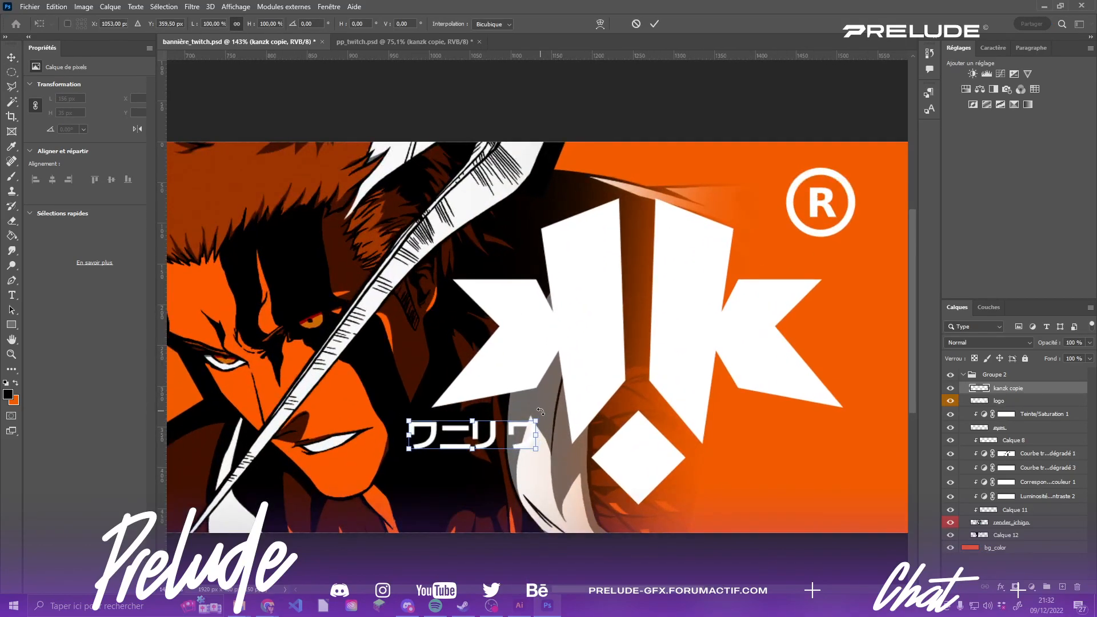
drag(545, 411, 520, 412)
scroll(522, 412, up, 3)
key(Return)
scroll(549, 393, down, 6)
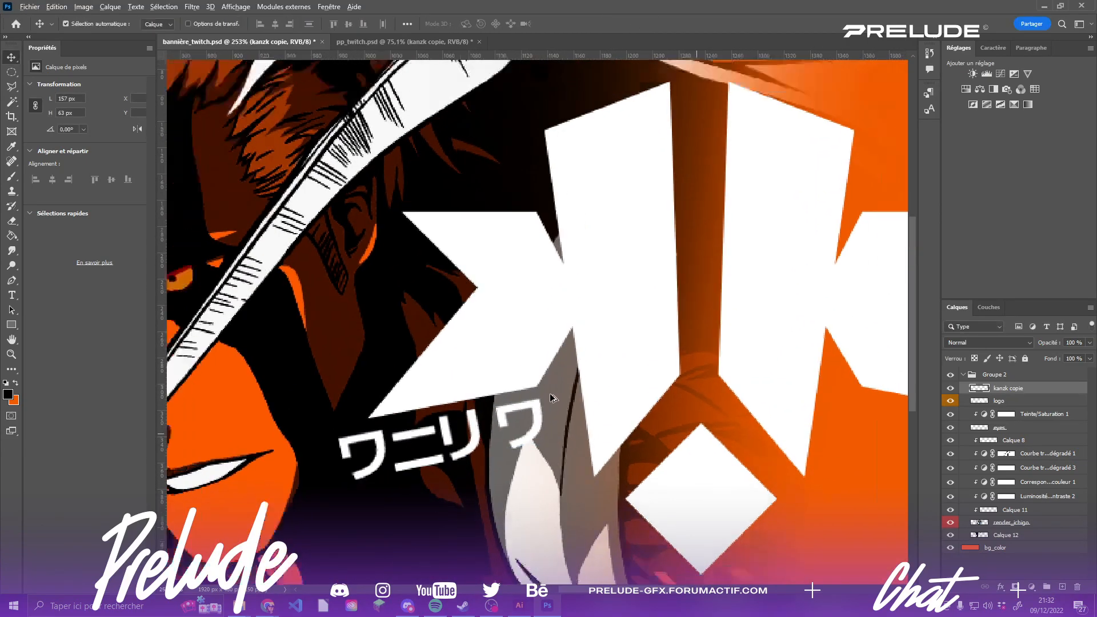
scroll(484, 291, up, 2)
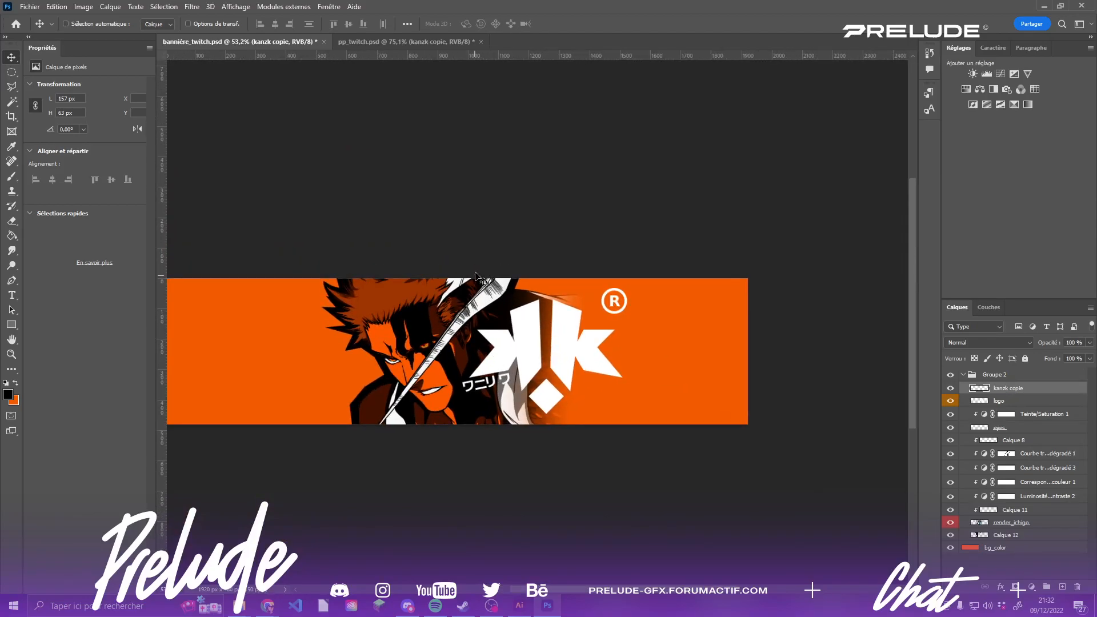
drag(335, 258, 416, 240)
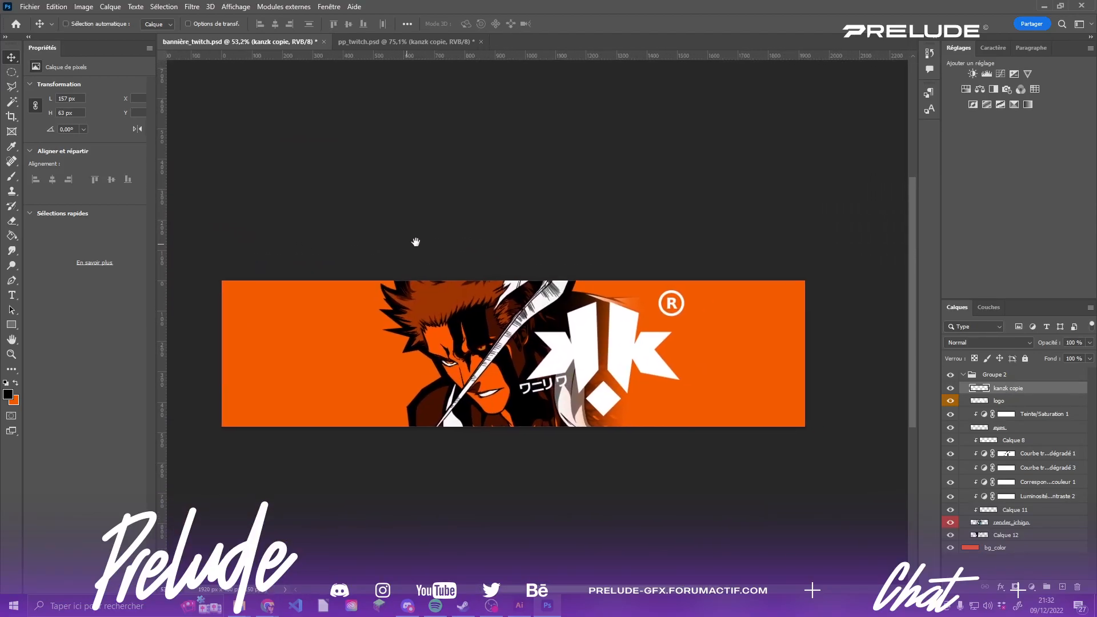
scroll(520, 268, up, 2)
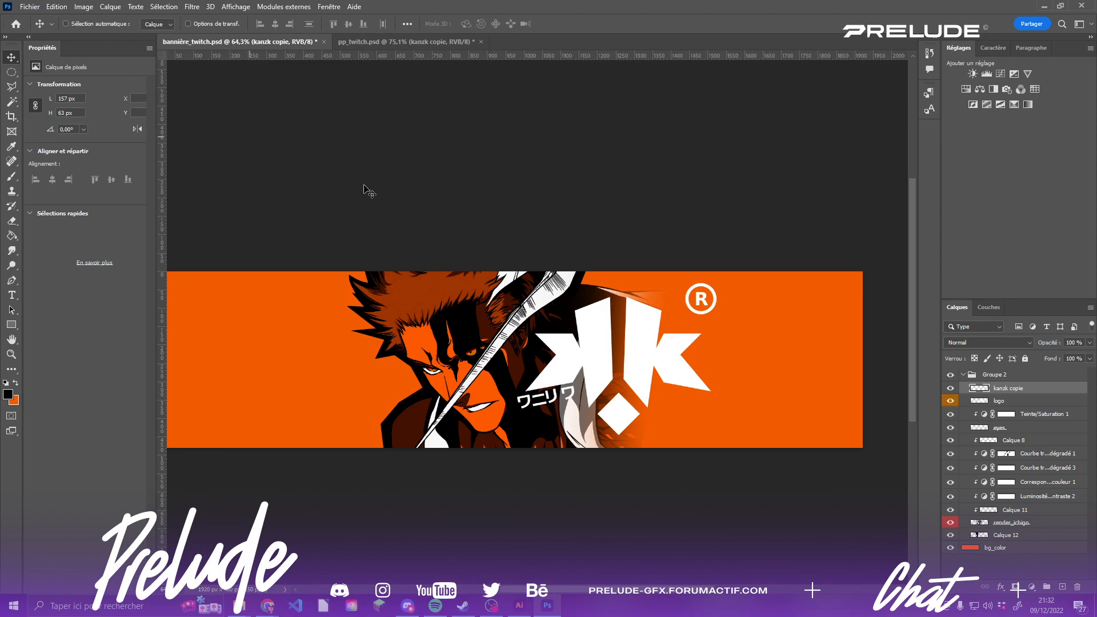
- Examine the Japanese text's placement on the whole banner and compare it with the profile-picture artwork in pp_twitch.psd
scroll(574, 389, up, 8)
scroll(575, 386, down, 10)
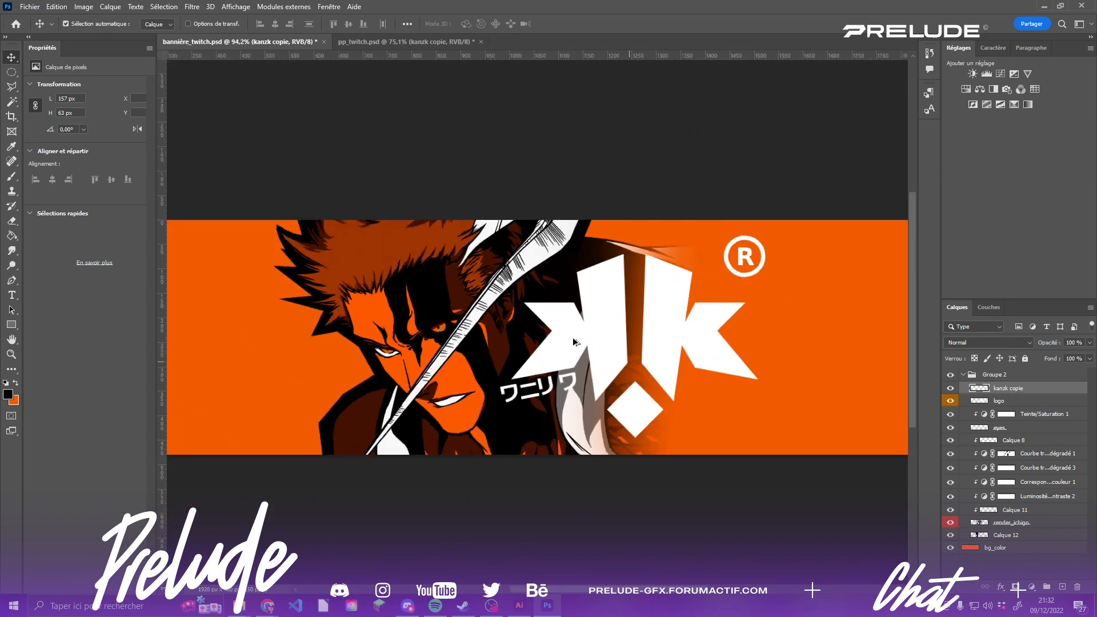
scroll(564, 249, up, 3)
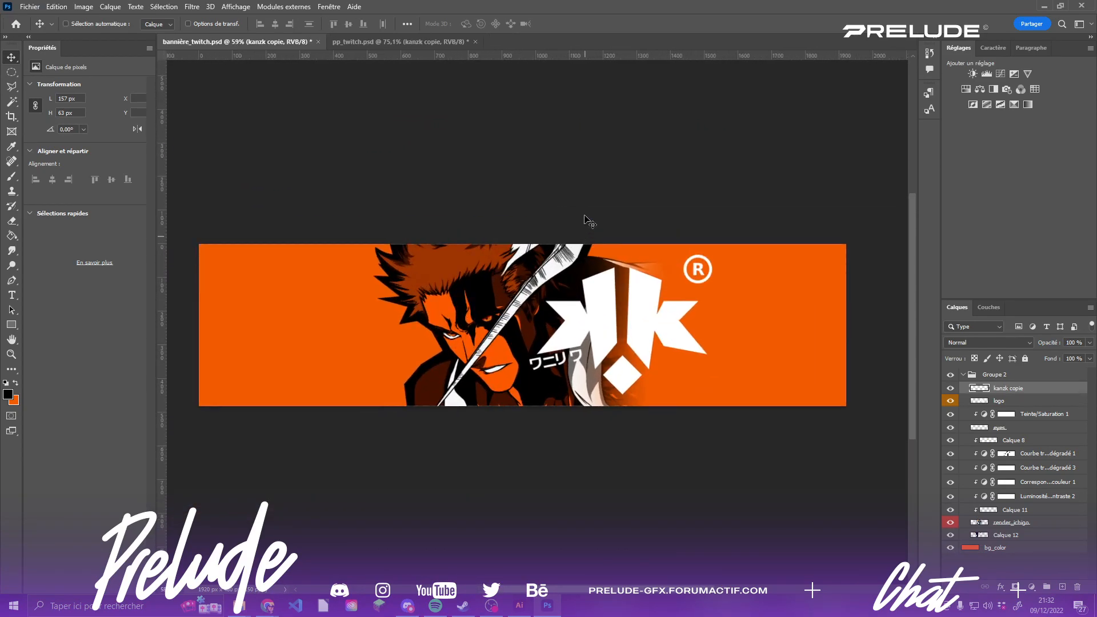
click(456, 42)
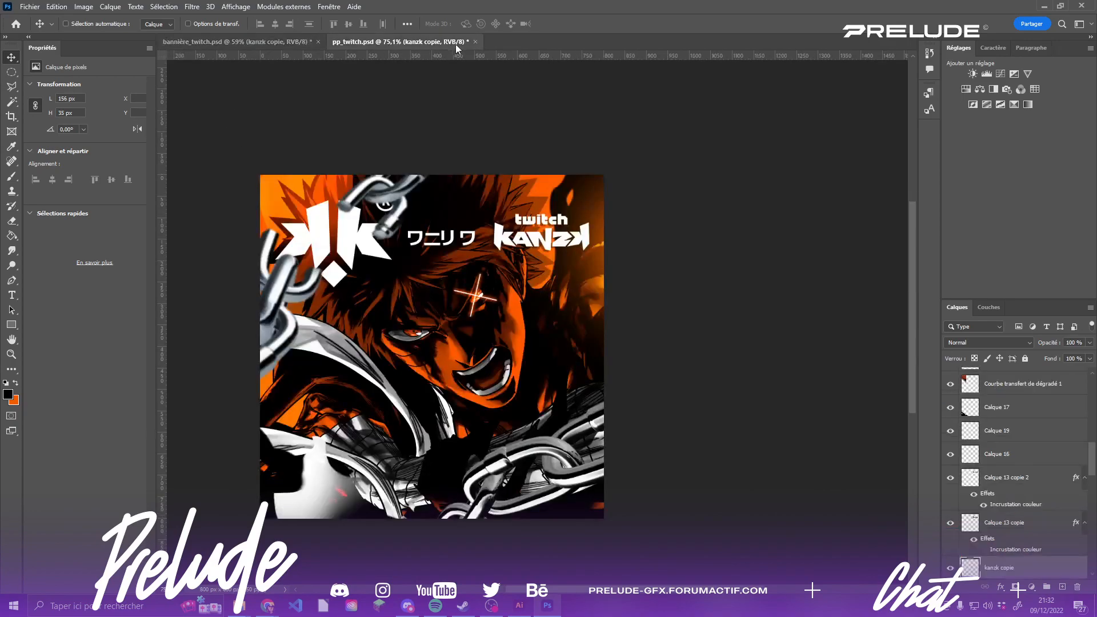
click(212, 44)
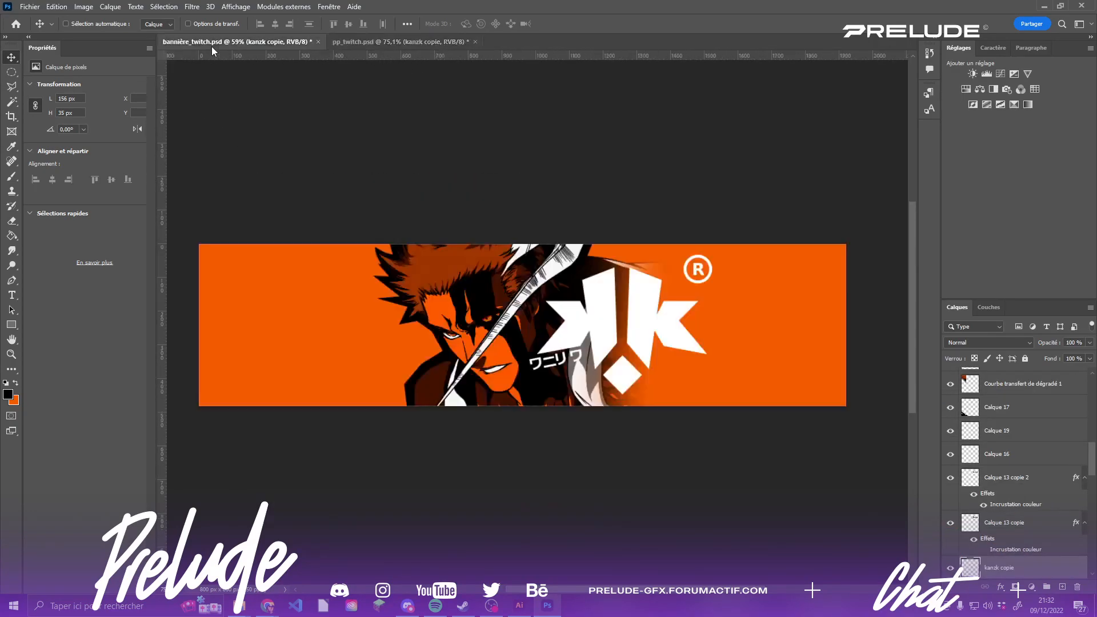
click(37, 6)
click(46, 30)
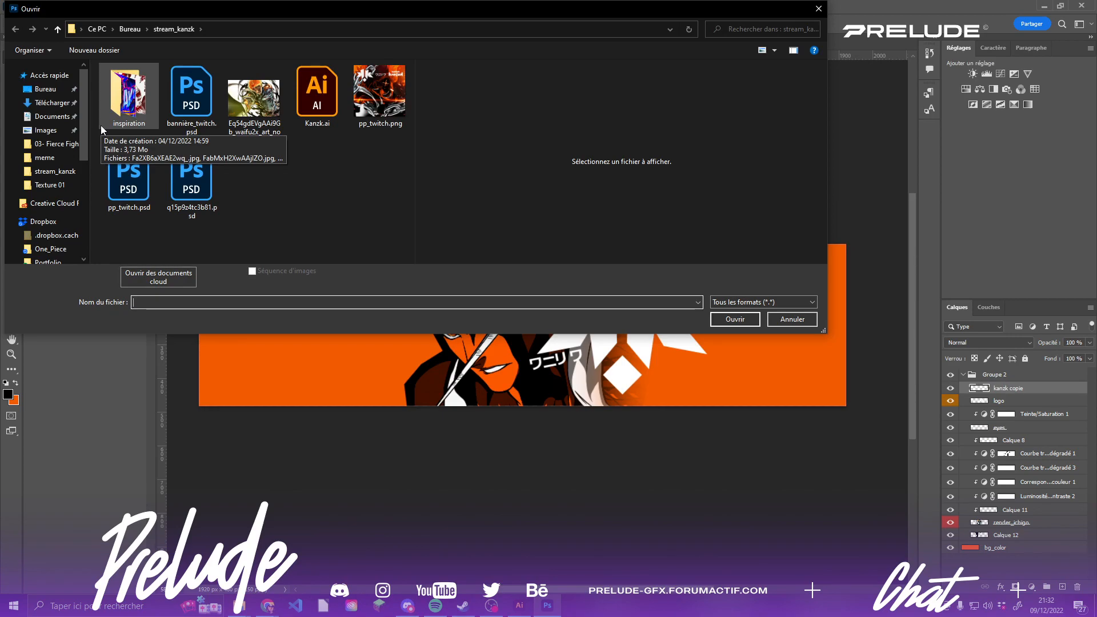
click(791, 318)
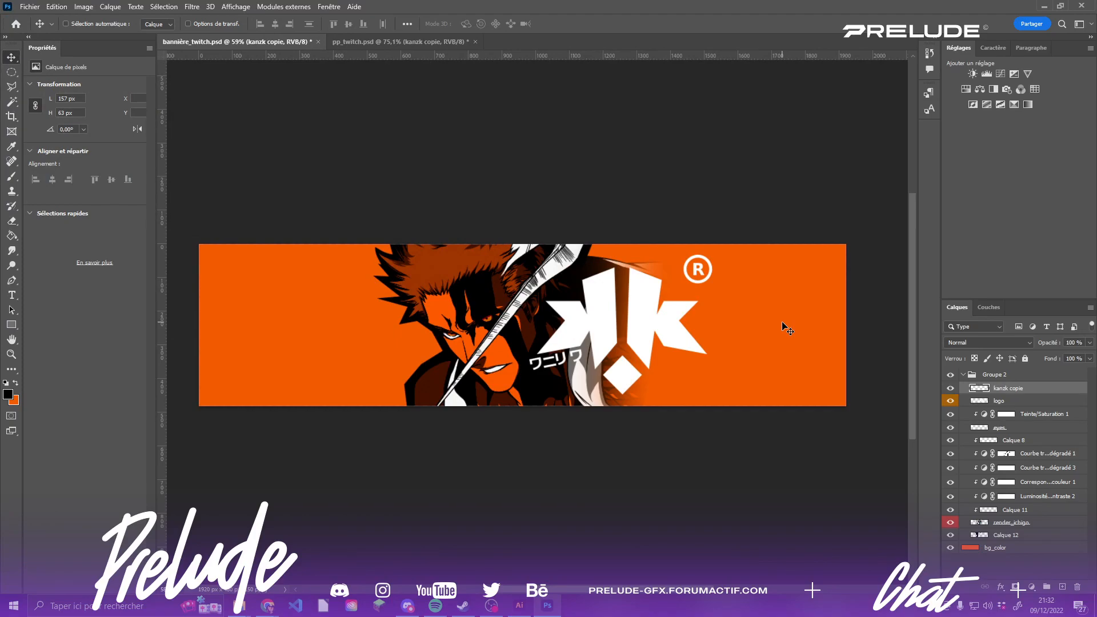
click(517, 608)
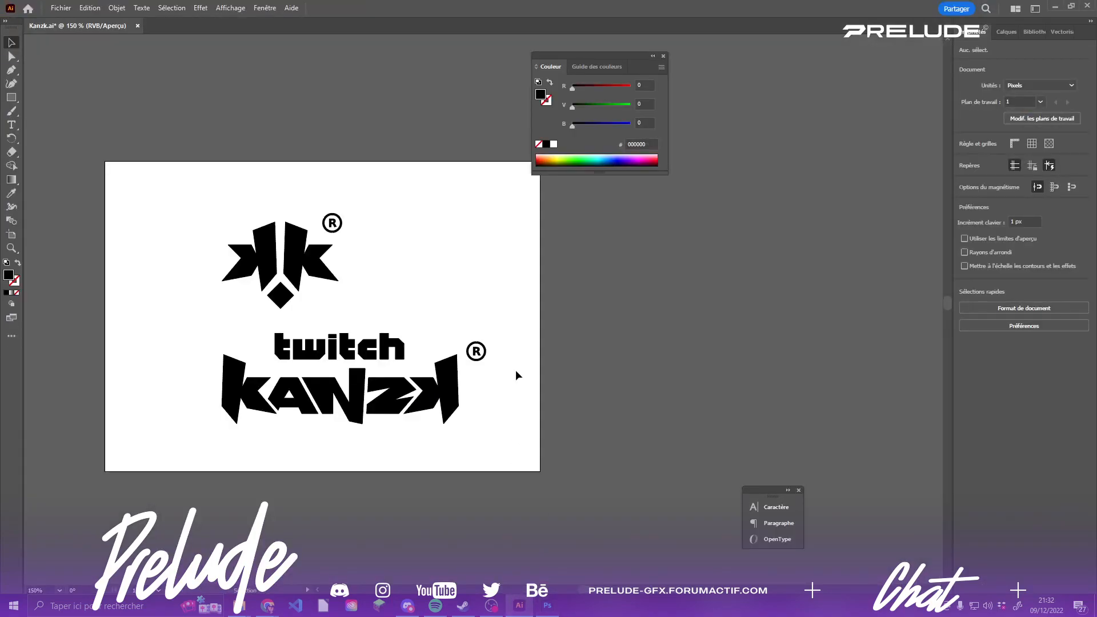
key(alt+Tab)
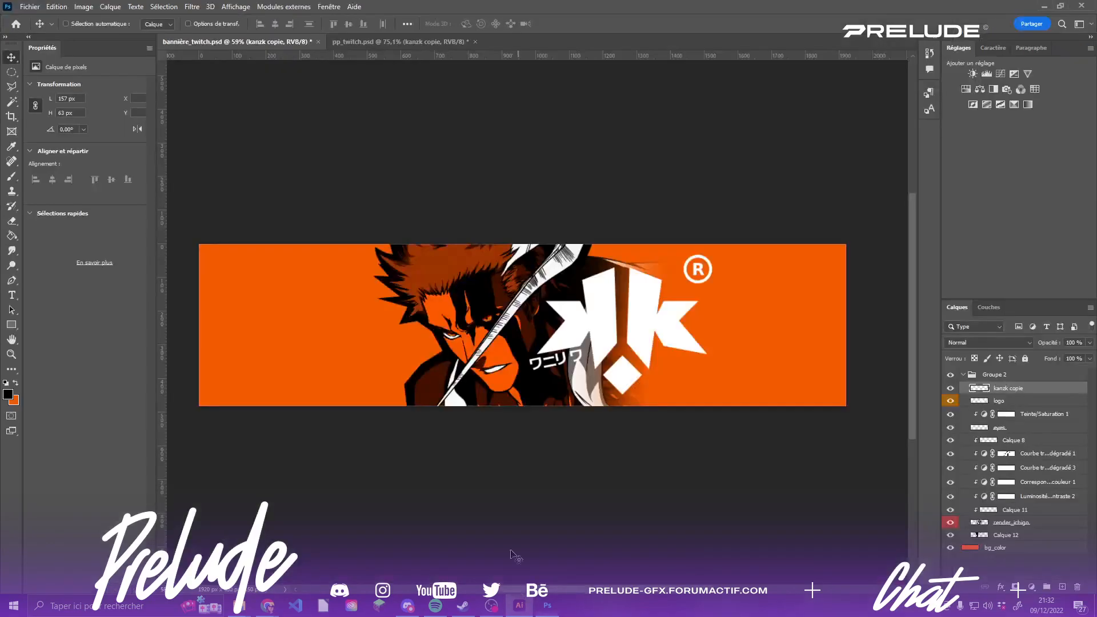
- Make the color lookup adjustment, Courbes 2, Calque 30, Calque 29, Calque 25, Calque 24 and Calque 23 visible again in pp_twitch.psd
click(383, 43)
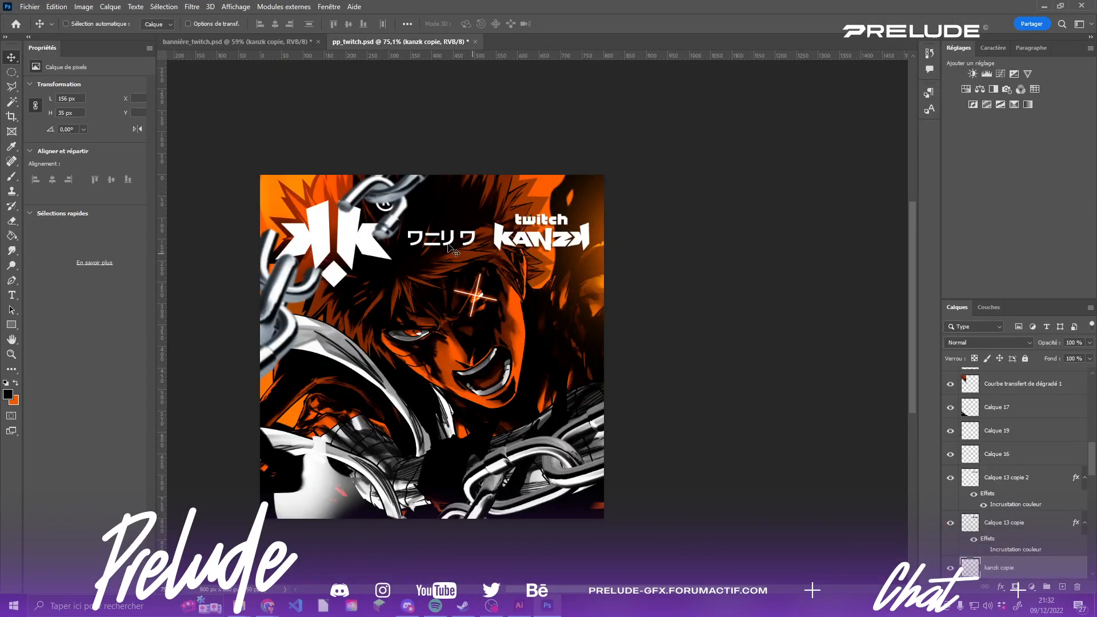
scroll(1017, 457, up, 6)
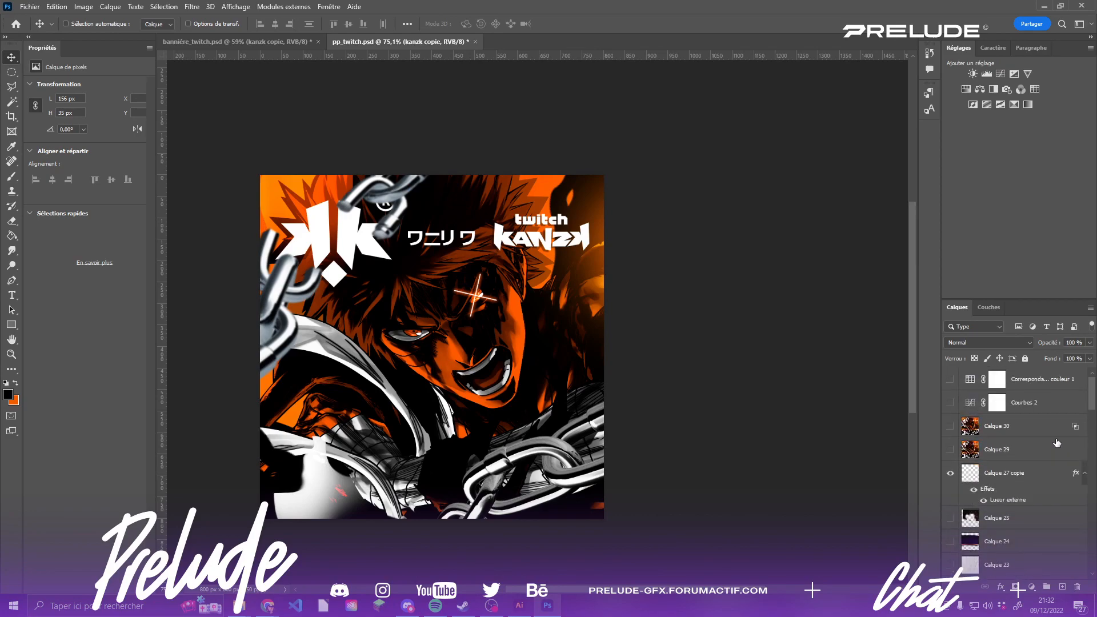
drag(956, 389, 956, 454)
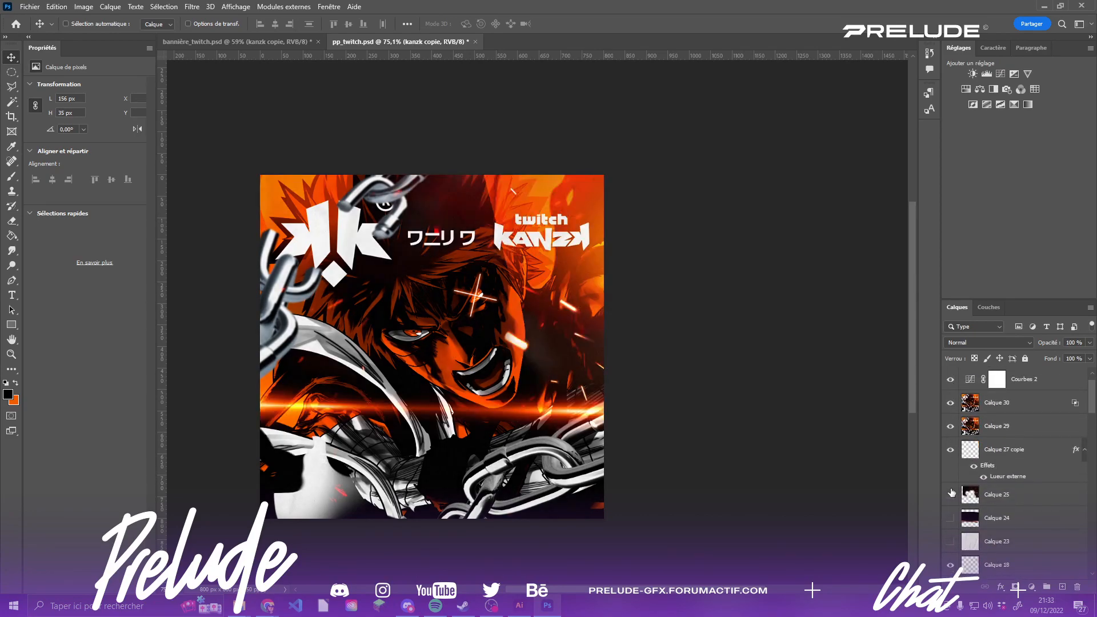
drag(949, 517, 949, 541)
- Show the Calque 11 copie layer again and check the rest of the profile picture's layer stack for hidden layers
scroll(950, 563, down, 2)
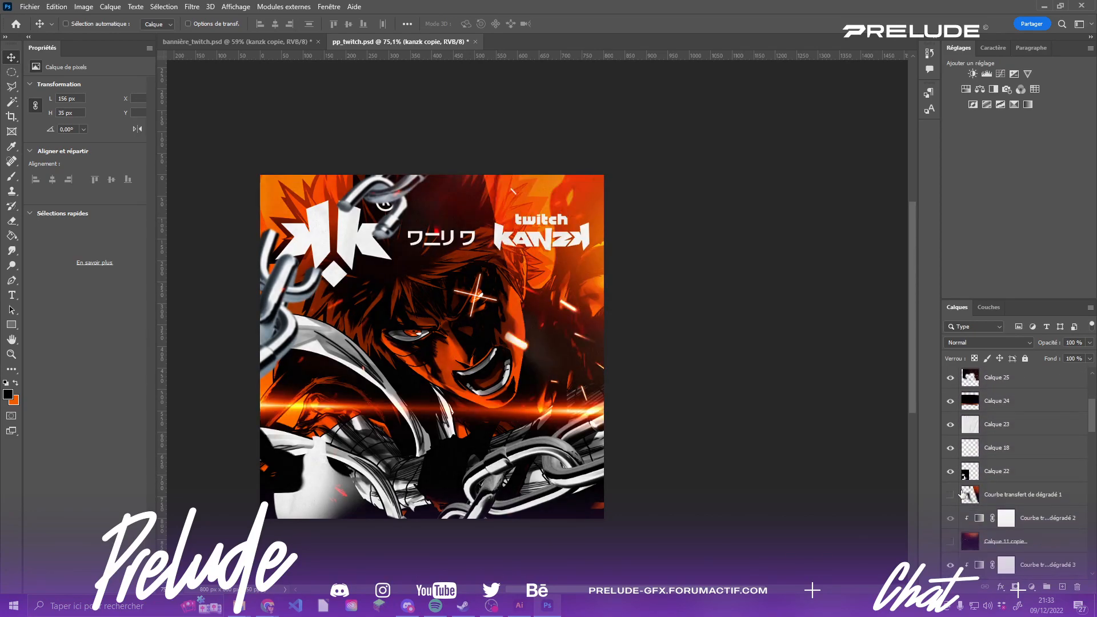
click(950, 540)
scroll(957, 500, down, 4)
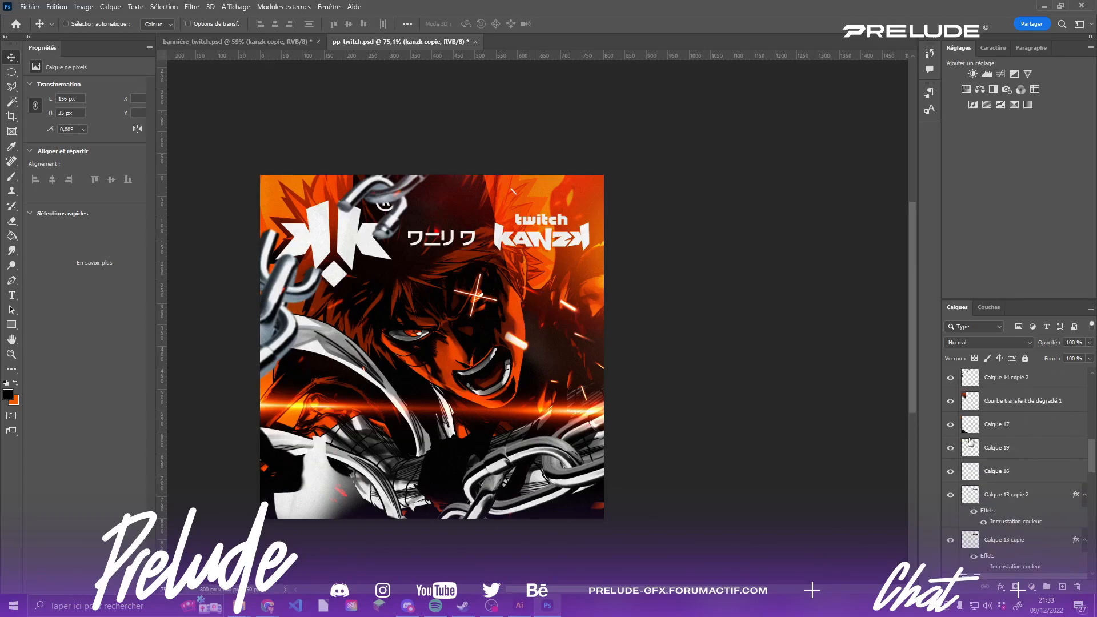
scroll(973, 455, up, 4)
scroll(990, 455, up, 3)
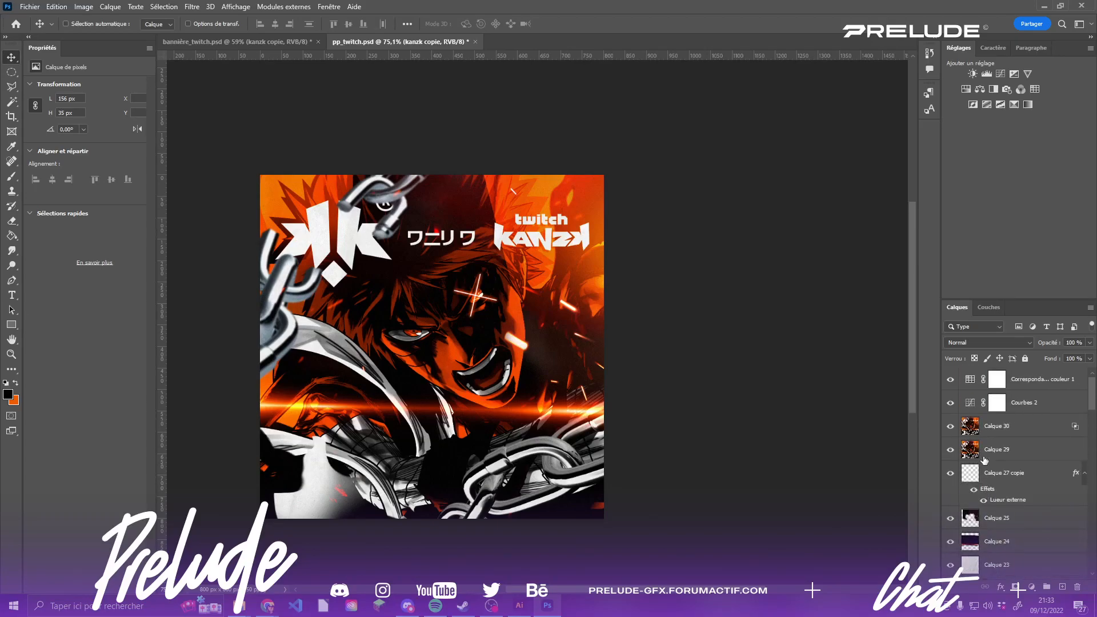
- Return to bannière_twitch.psd and browse for a file to open in the Texture folder under Bureau > Graph
click(184, 41)
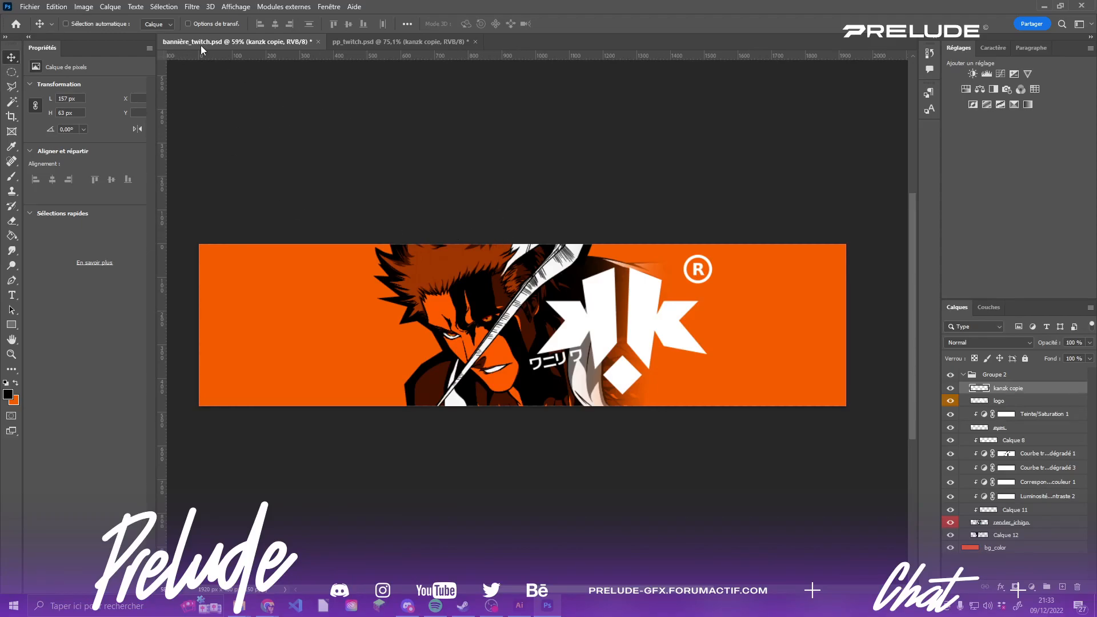
click(21, 8)
click(57, 29)
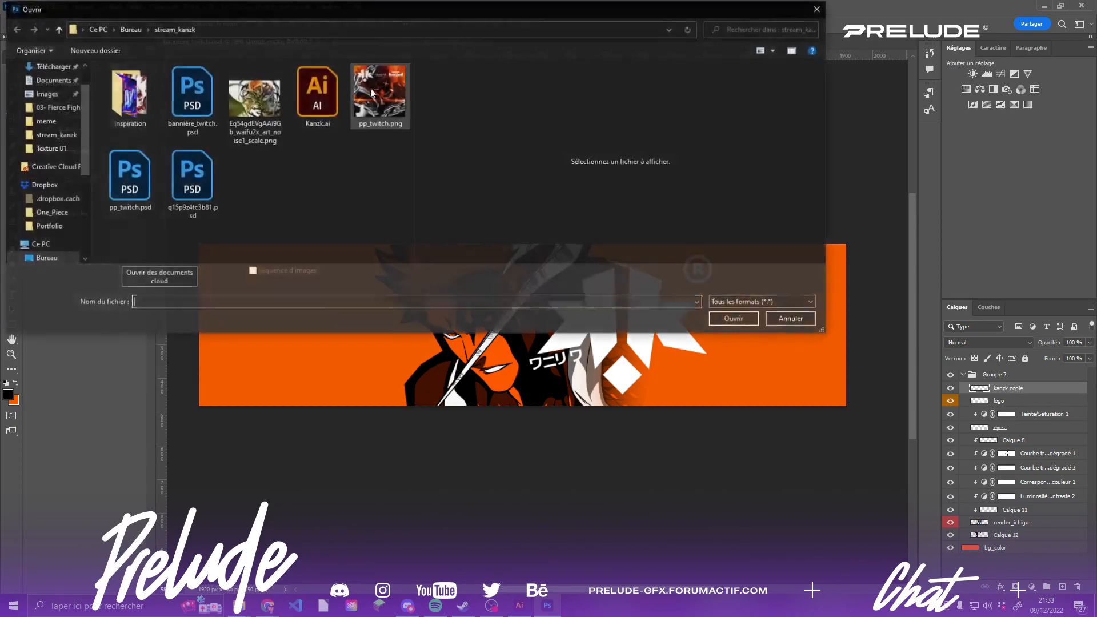
click(130, 29)
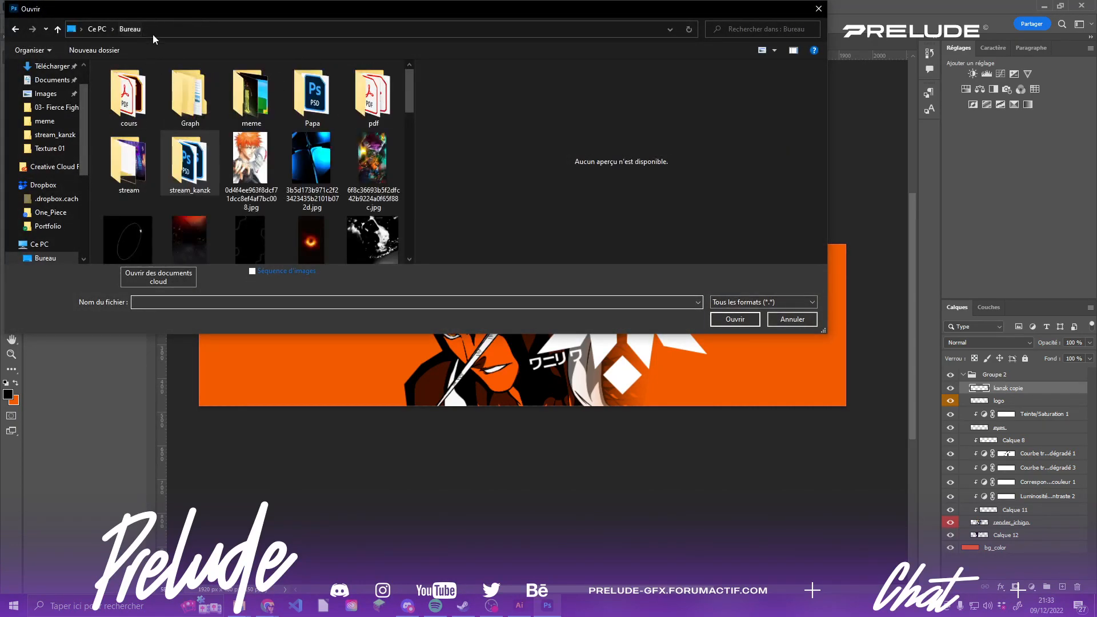
double_click(169, 98)
double_click(160, 117)
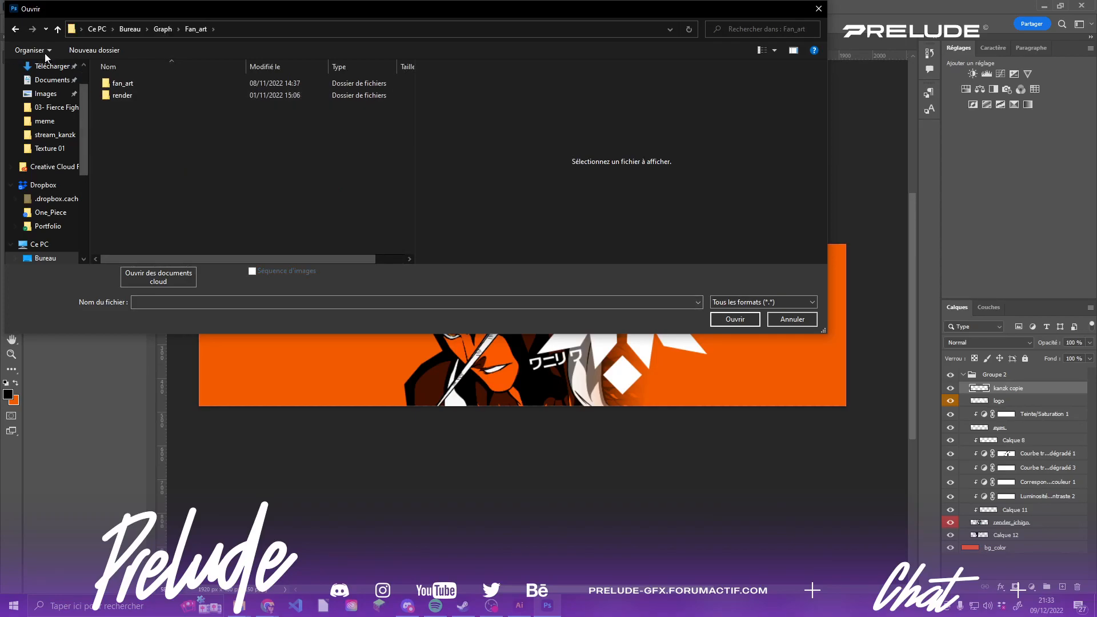
click(15, 29)
double_click(201, 133)
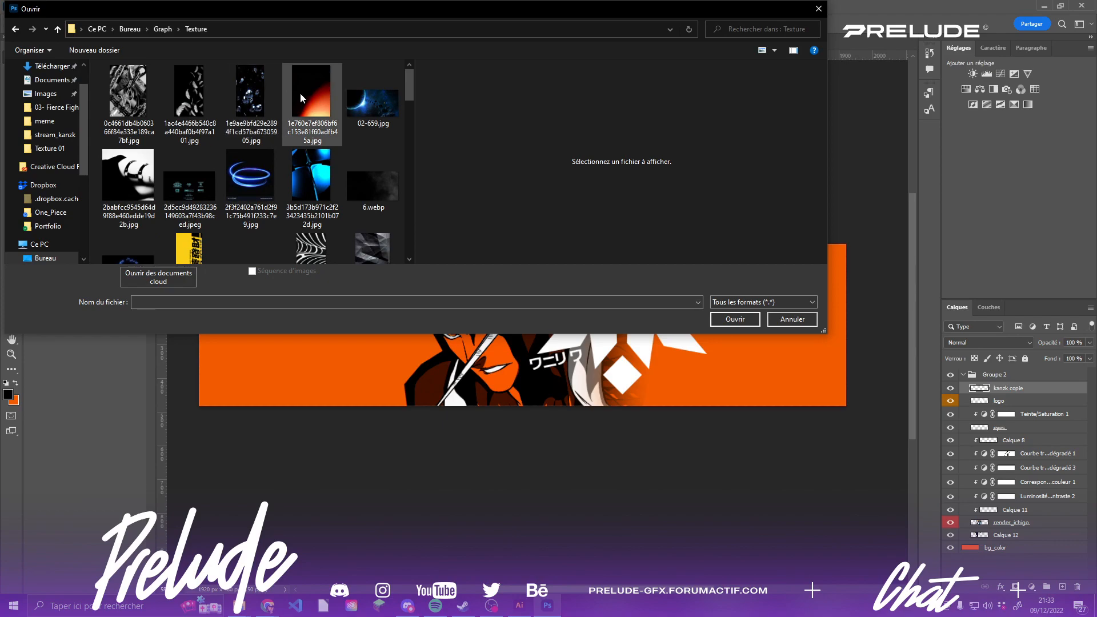
- Look through the Texture folder's images and preview several candidates for a suitable banner texture
scroll(303, 96, down, 3)
scroll(283, 114, down, 3)
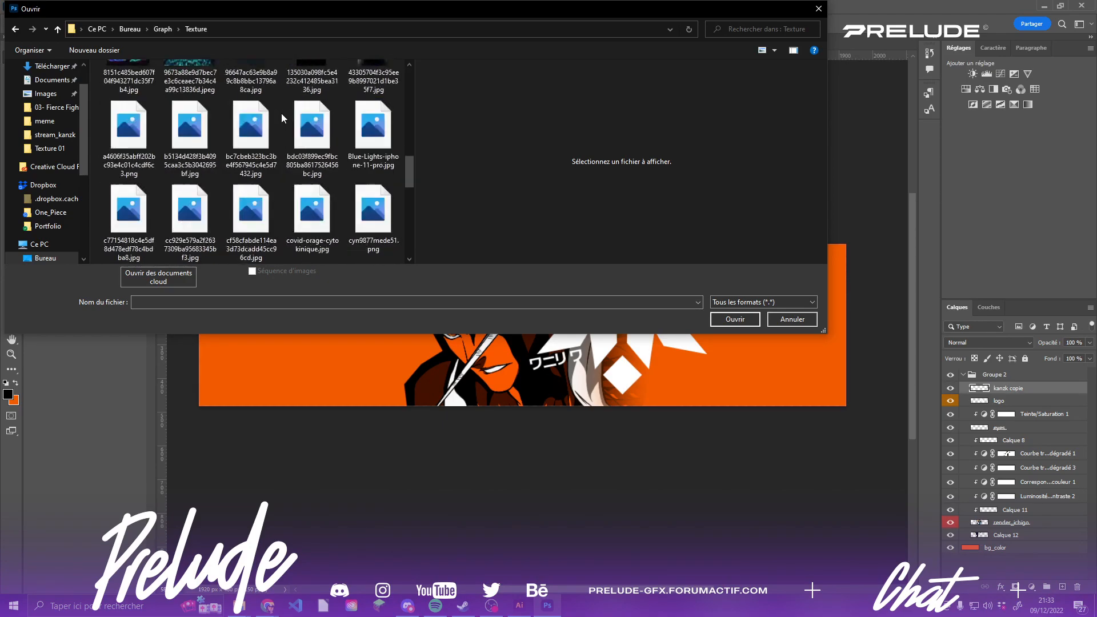
scroll(278, 110, up, 3)
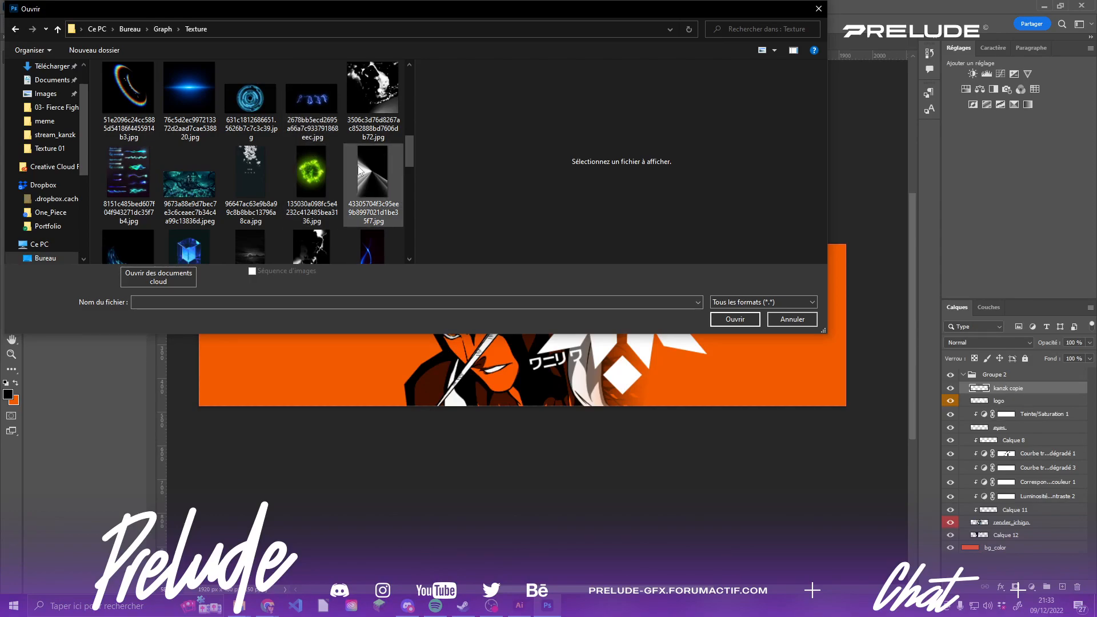
scroll(360, 166, down, 1)
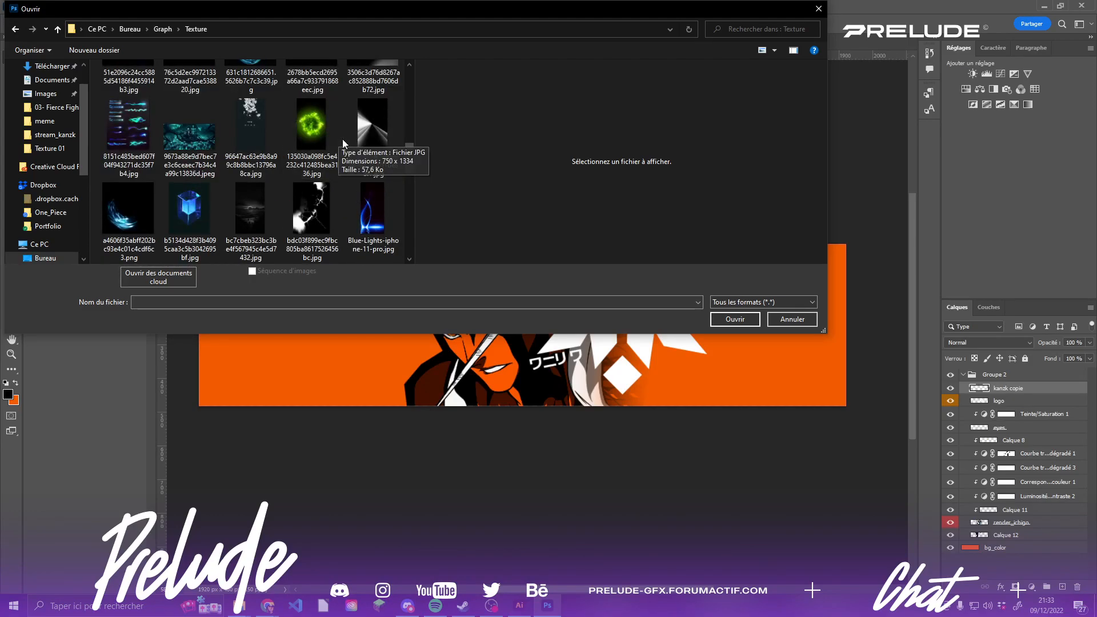
scroll(341, 139, down, 1)
click(239, 128)
click(299, 136)
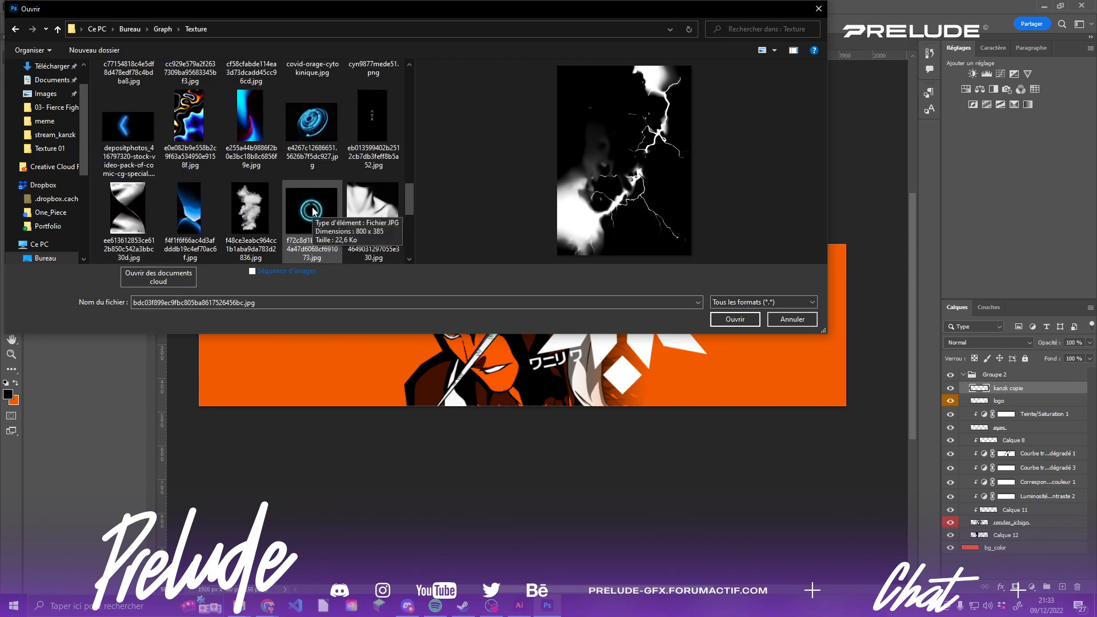
scroll(321, 207, down, 2)
click(235, 91)
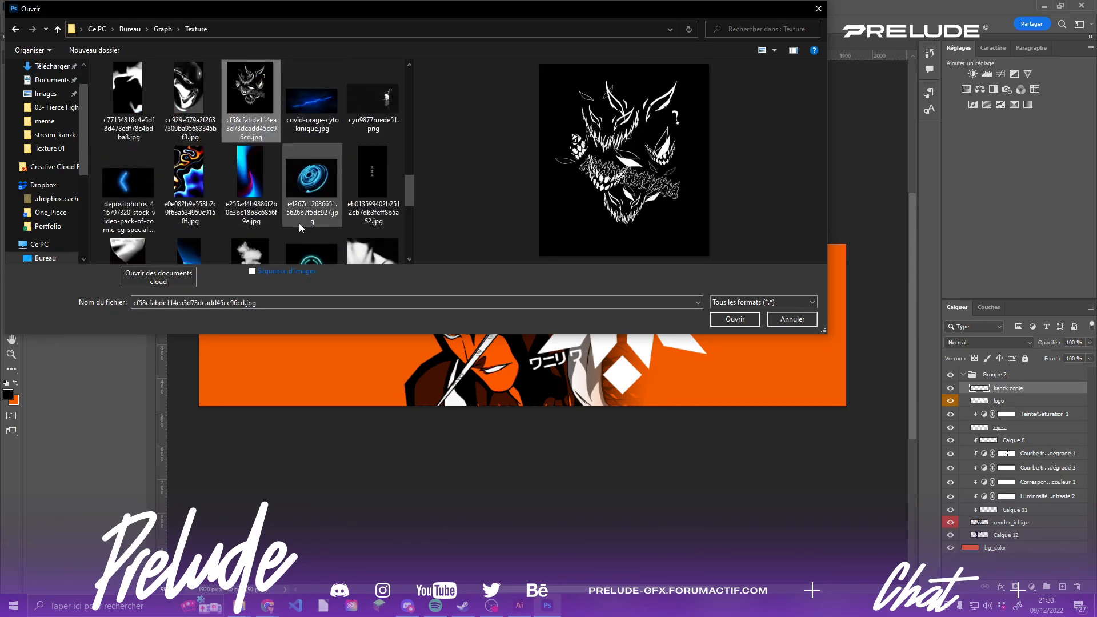
click(323, 181)
click(377, 177)
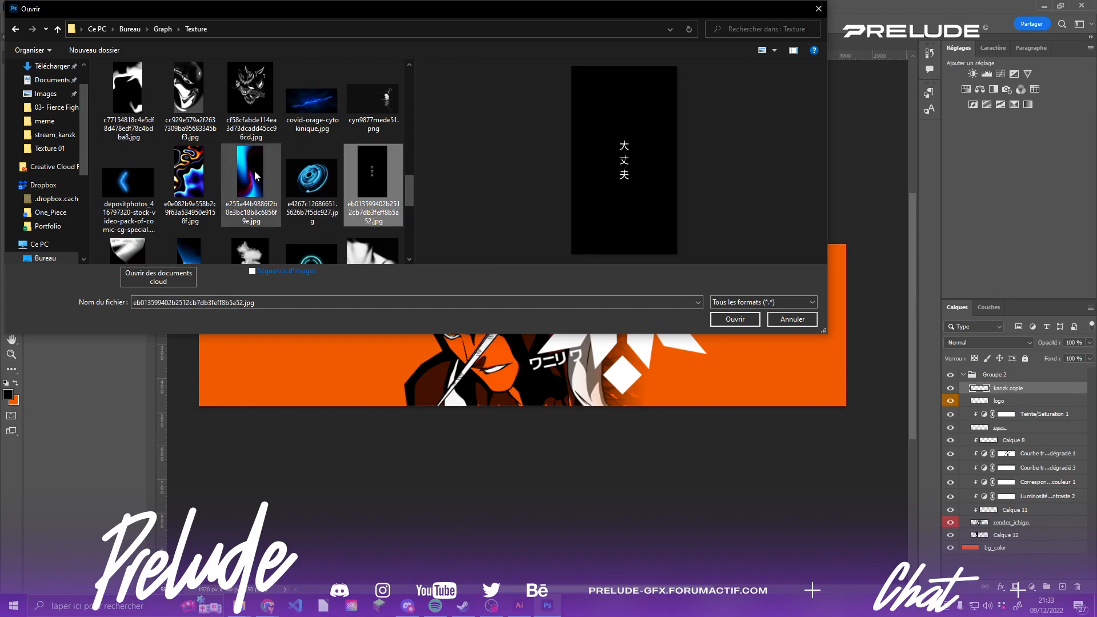
scroll(255, 170, down, 2)
scroll(214, 141, up, 2)
- Open the blue lightning texture depositphotos_416797320-stock-video-pack-of-comic-cg-special.jpg, inspect it up close, and close it
click(140, 189)
scroll(272, 196, down, 3)
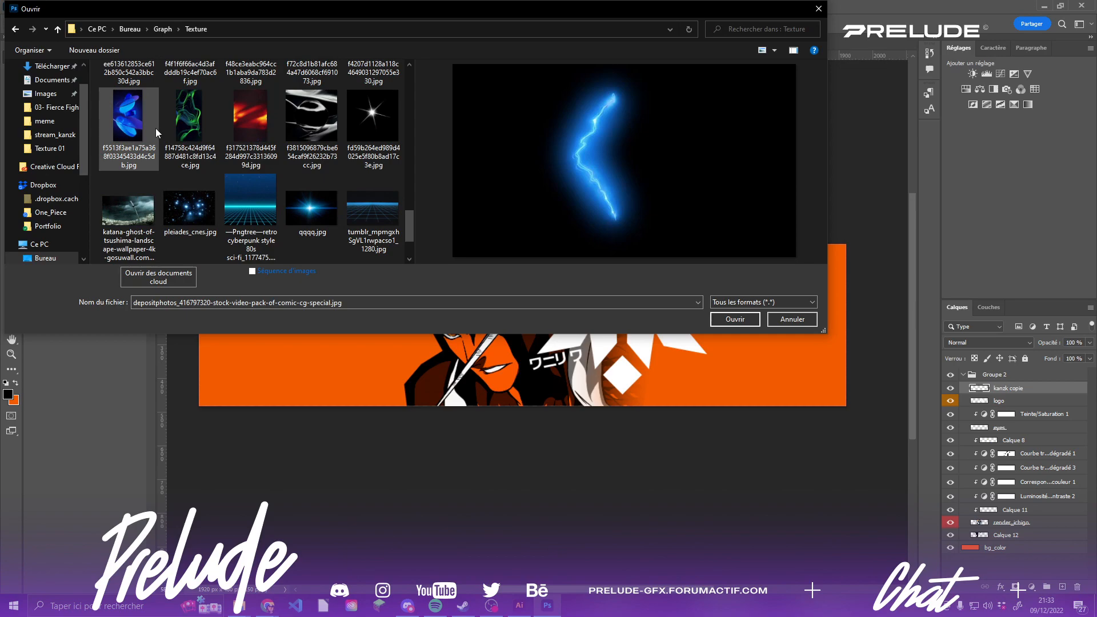
scroll(154, 130, up, 2)
double_click(133, 104)
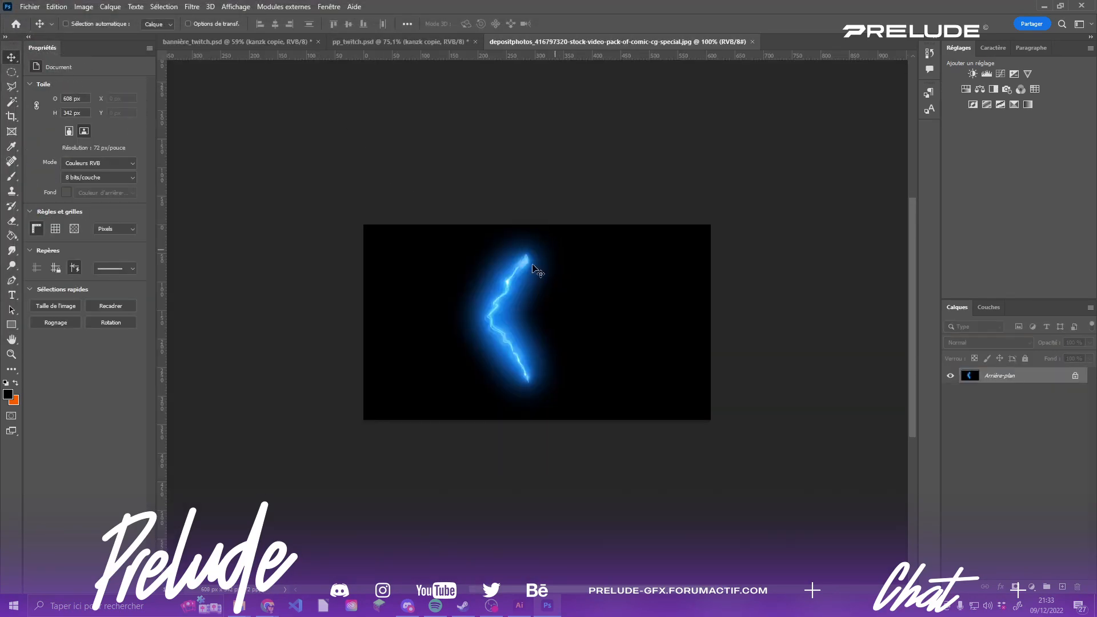
scroll(536, 301, up, 3)
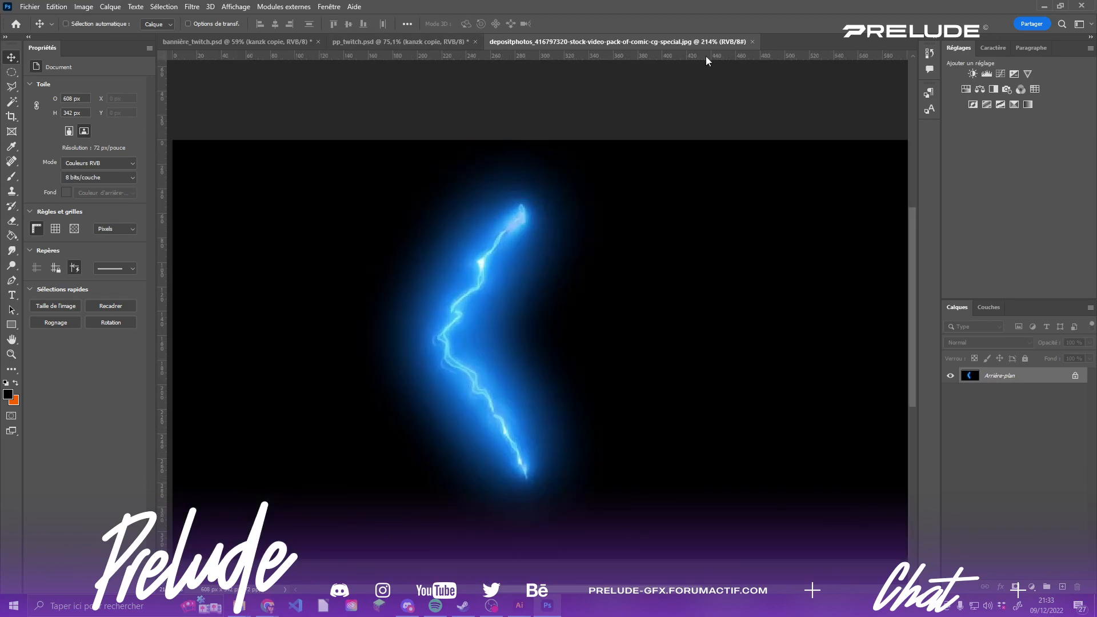
click(752, 42)
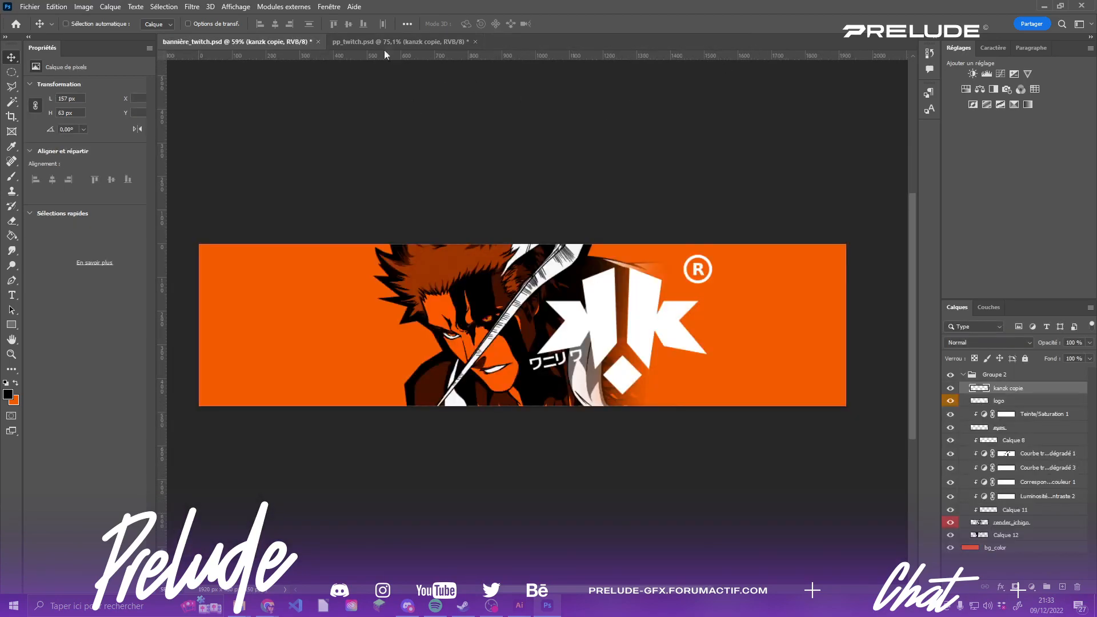
- Bring up the file-opening dialog again to choose another image from the Texture folder
click(21, 7)
click(45, 30)
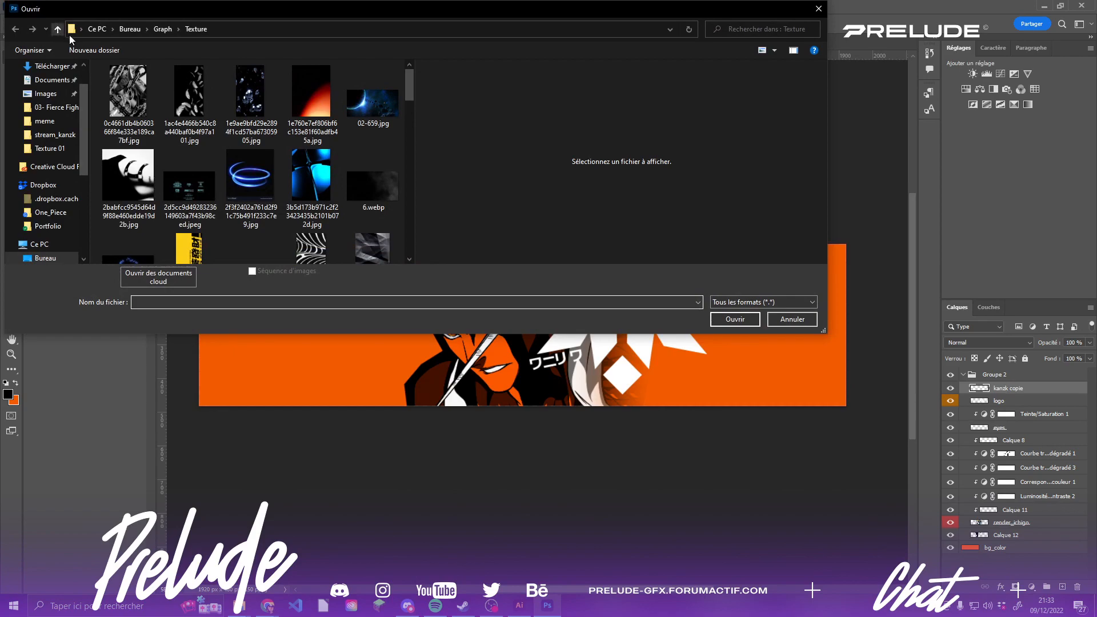
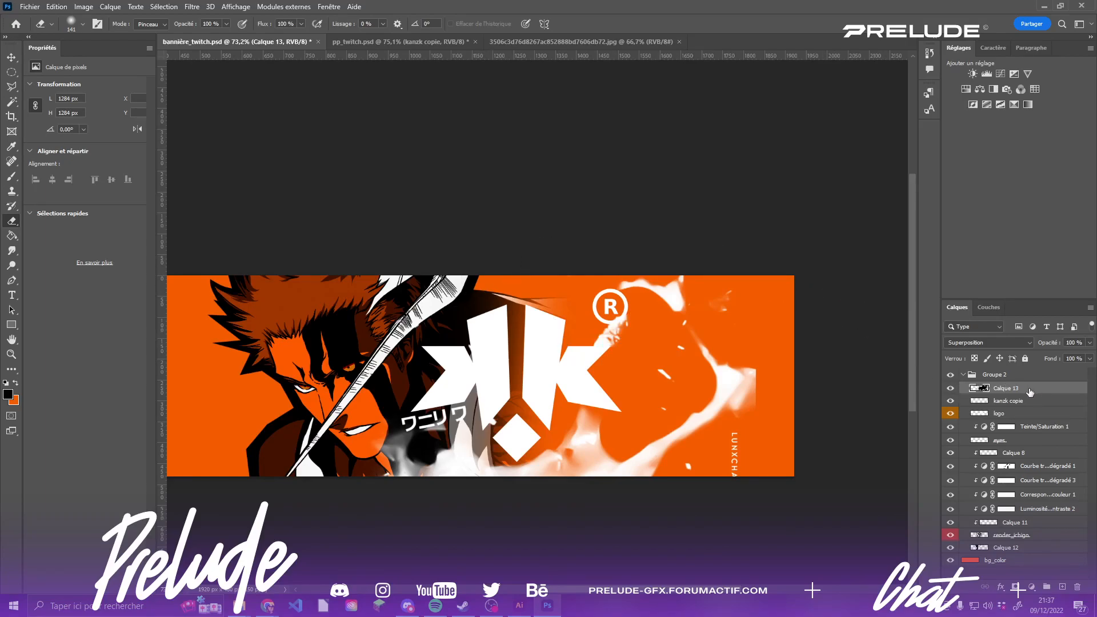
- Set Calque 13 to Normal blending to compare it with other modes, and restore Superposition
click(996, 341)
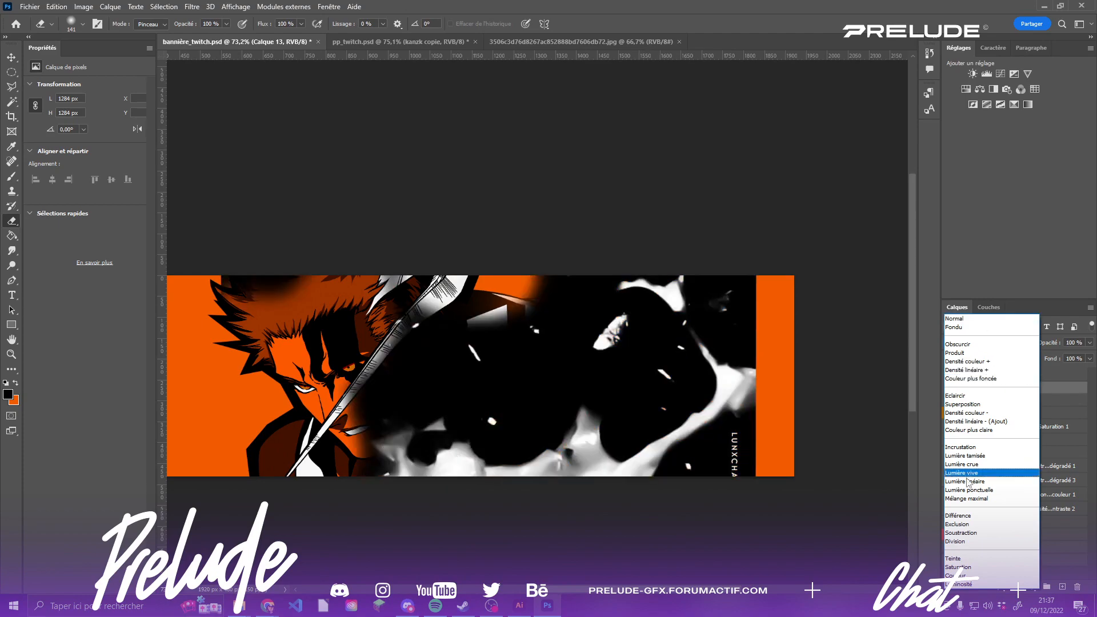
click(971, 326)
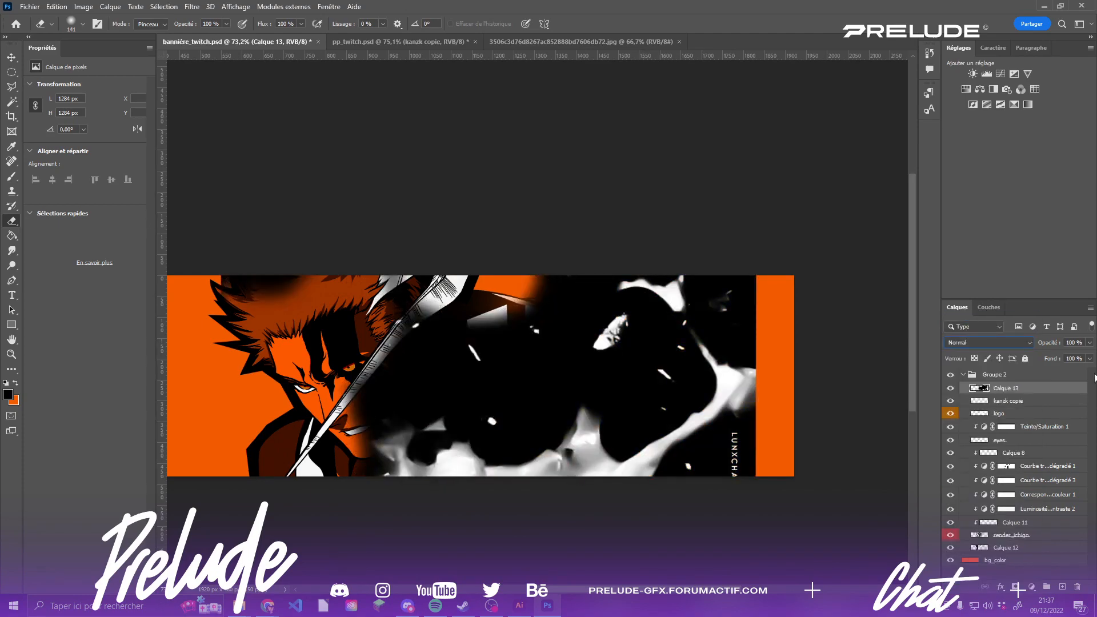
click(974, 343)
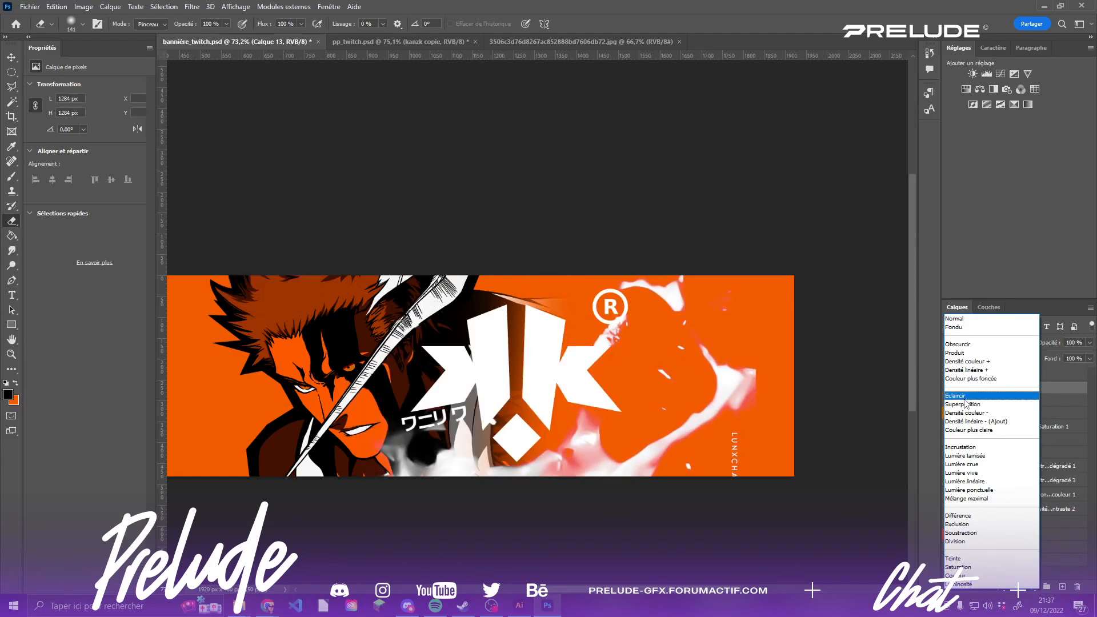
click(971, 404)
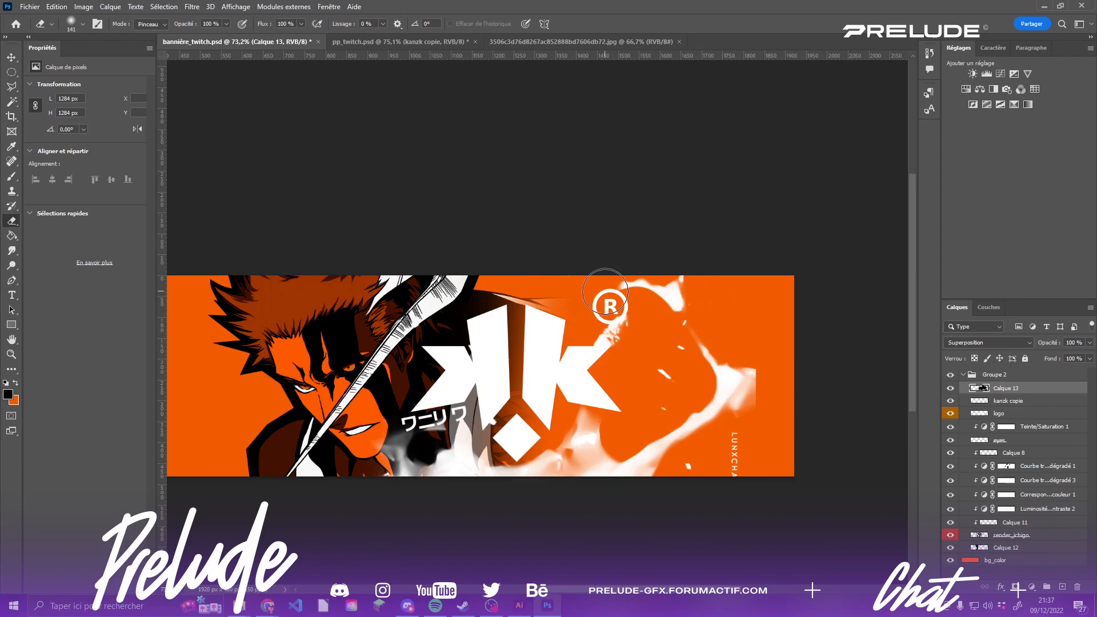
- Enlarge the soft eraser to 184 px and erase the Calque 13 texture beside the character's face and around the Japanese text
scroll(364, 436, up, 2)
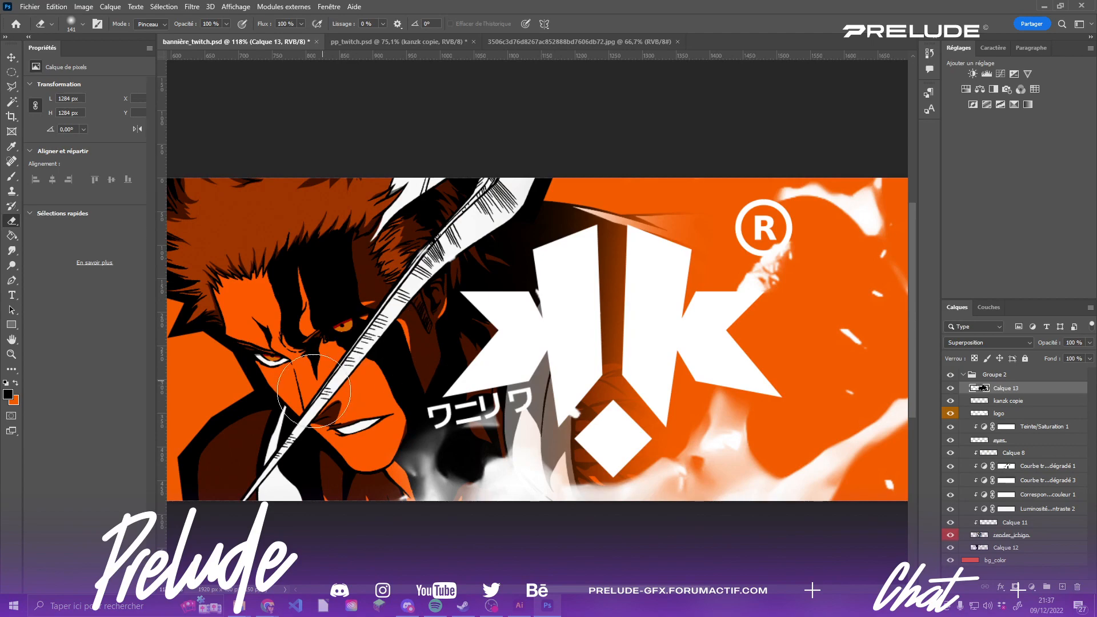
drag(397, 387, 372, 414)
scroll(318, 474, down, 2)
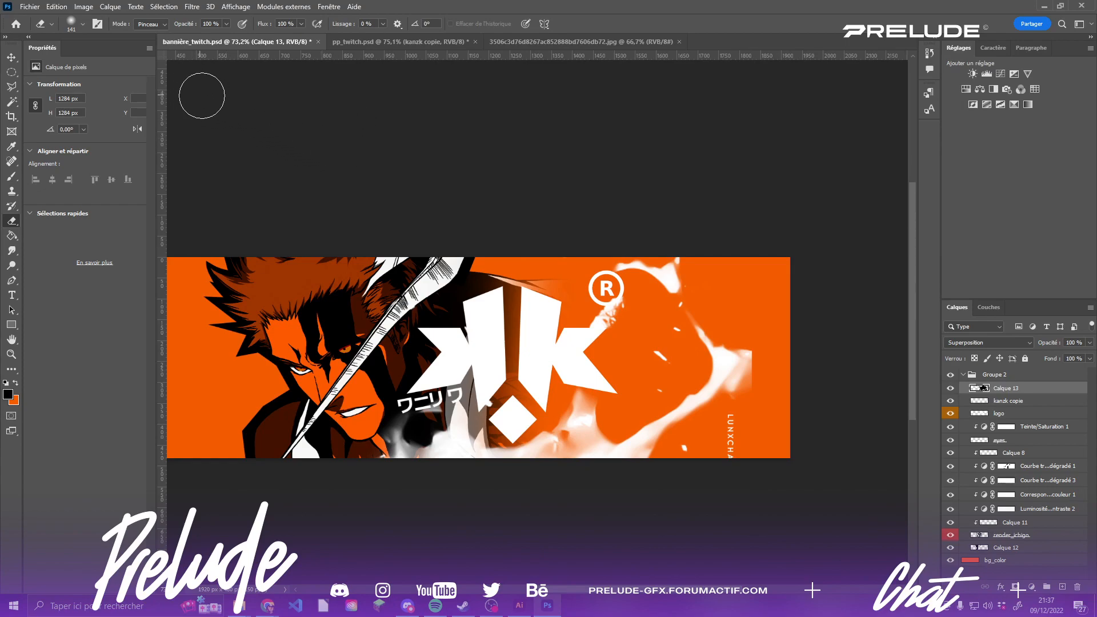
key(alt)
click(73, 27)
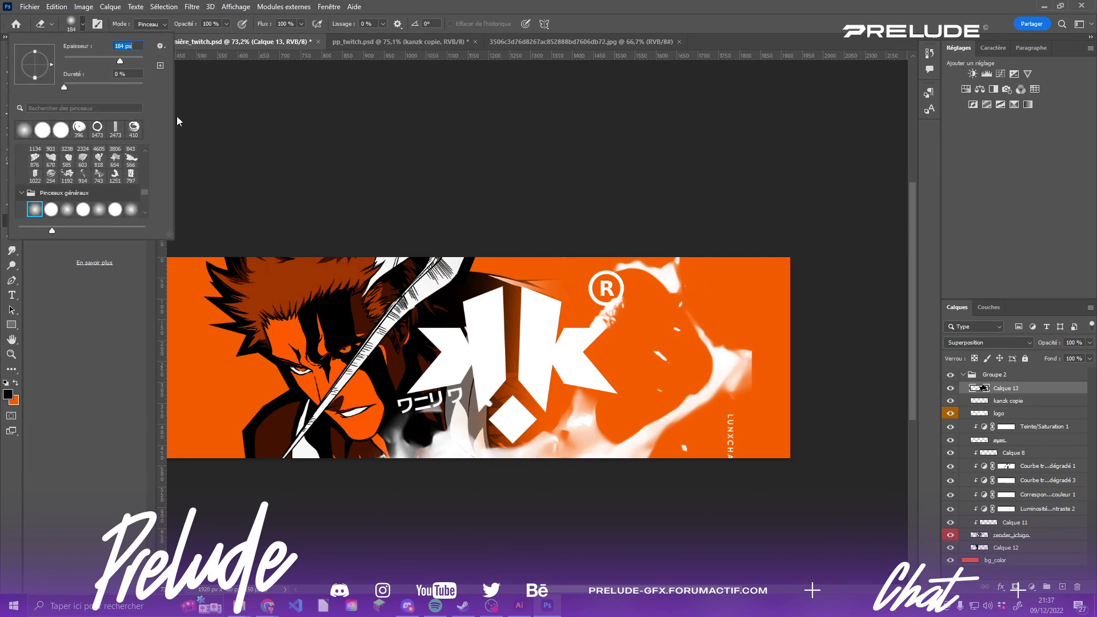
mouse_move(369, 364)
mouse_down()
mouse_move(389, 373)
mouse_move(415, 351)
mouse_move(336, 444)
mouse_move(320, 394)
mouse_up()
key(ctrl+z)
mouse_move(403, 377)
mouse_down()
mouse_move(347, 441)
mouse_move(337, 432)
mouse_move(398, 386)
mouse_up()
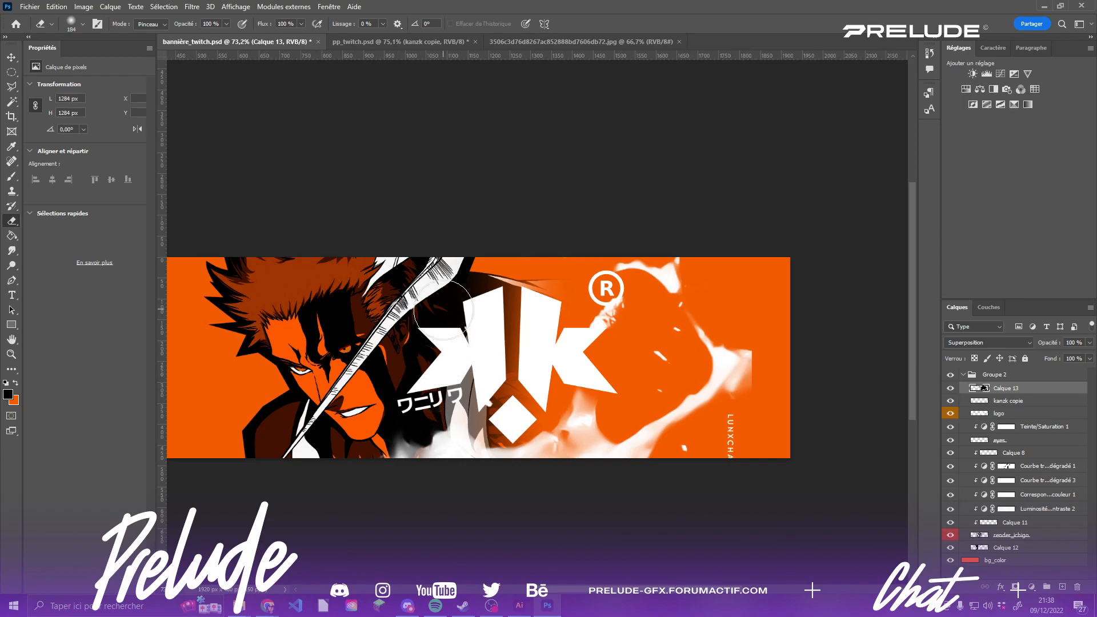
- Erase the white Calque 13 texture along the banner's upper edge, just beside the ® symbol
scroll(436, 372, up, 3)
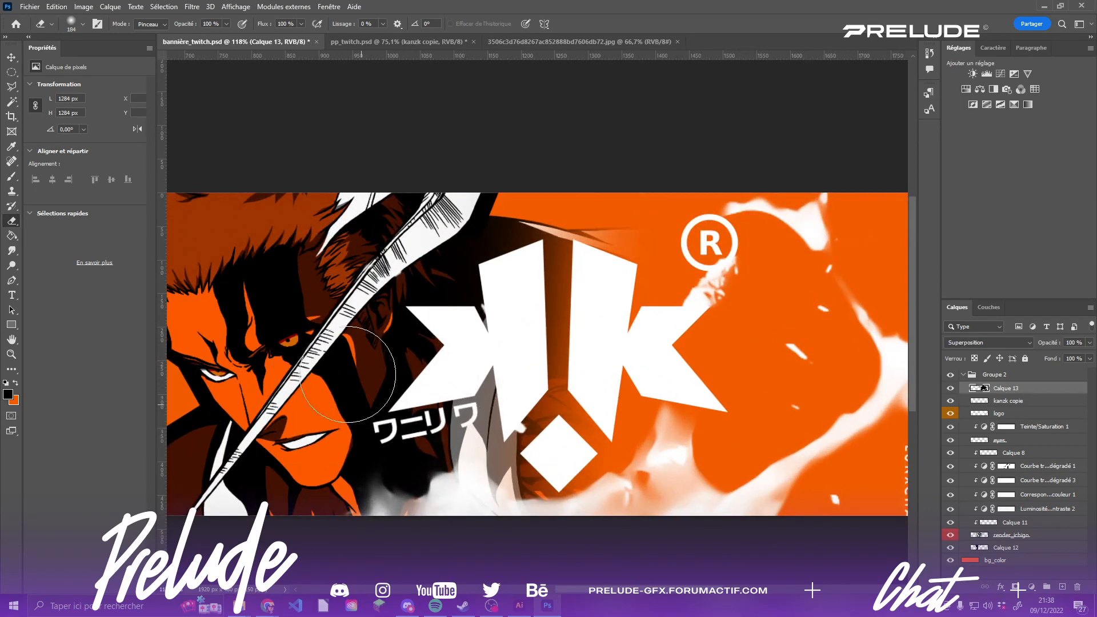
scroll(389, 286, down, 6)
scroll(657, 255, up, 5)
mouse_move(534, 204)
mouse_down()
mouse_move(581, 191)
mouse_move(530, 178)
mouse_move(661, 187)
mouse_up()
key(ctrl+z)
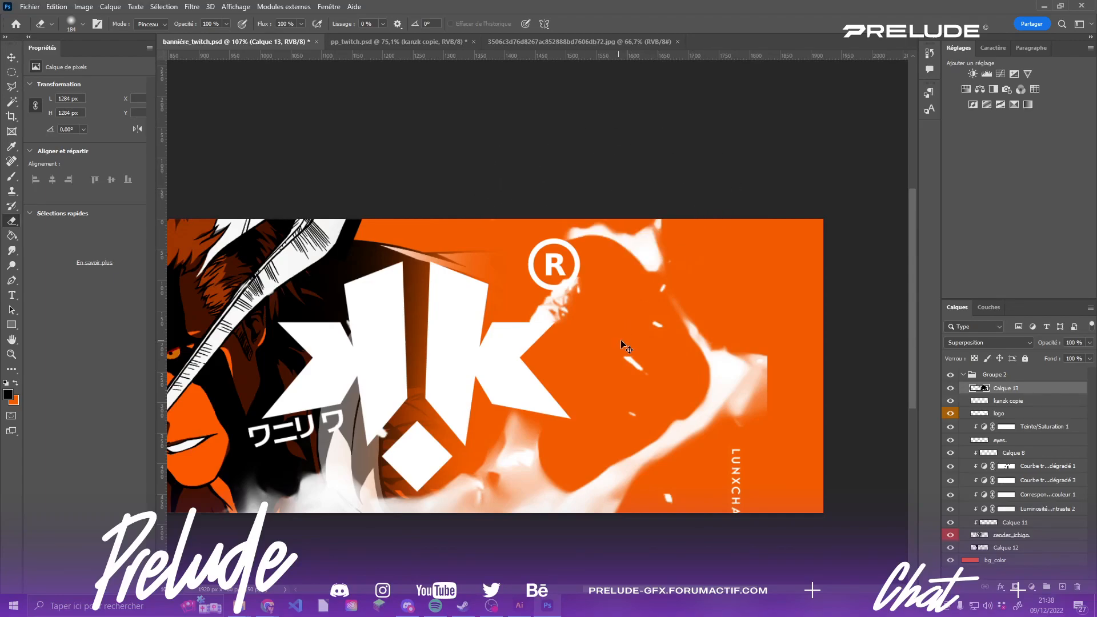
scroll(571, 194, down, 4)
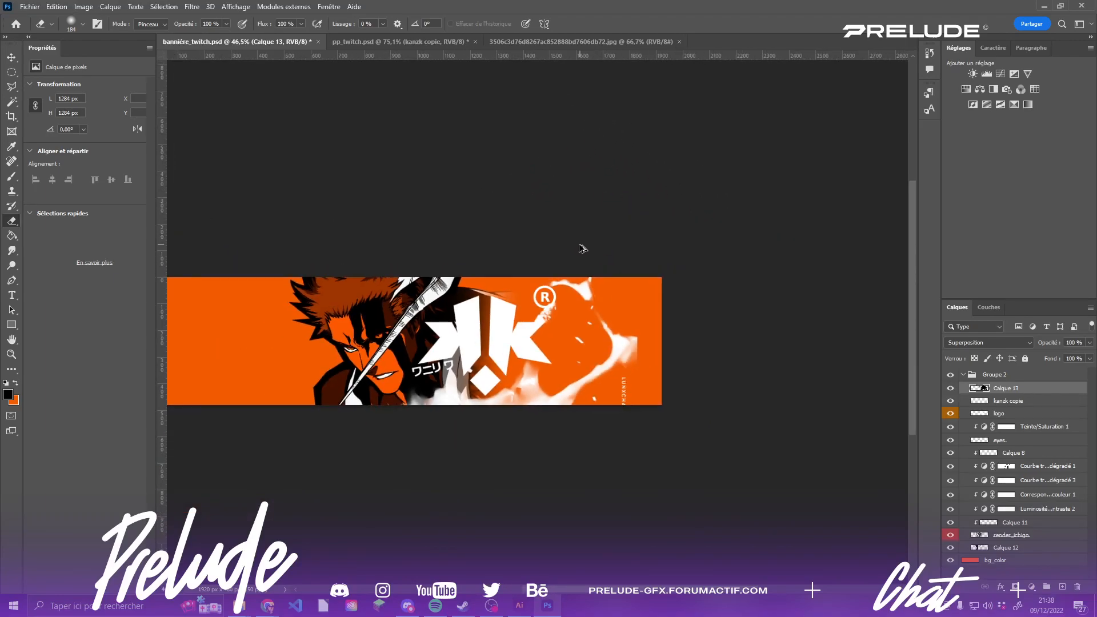
scroll(580, 247, up, 5)
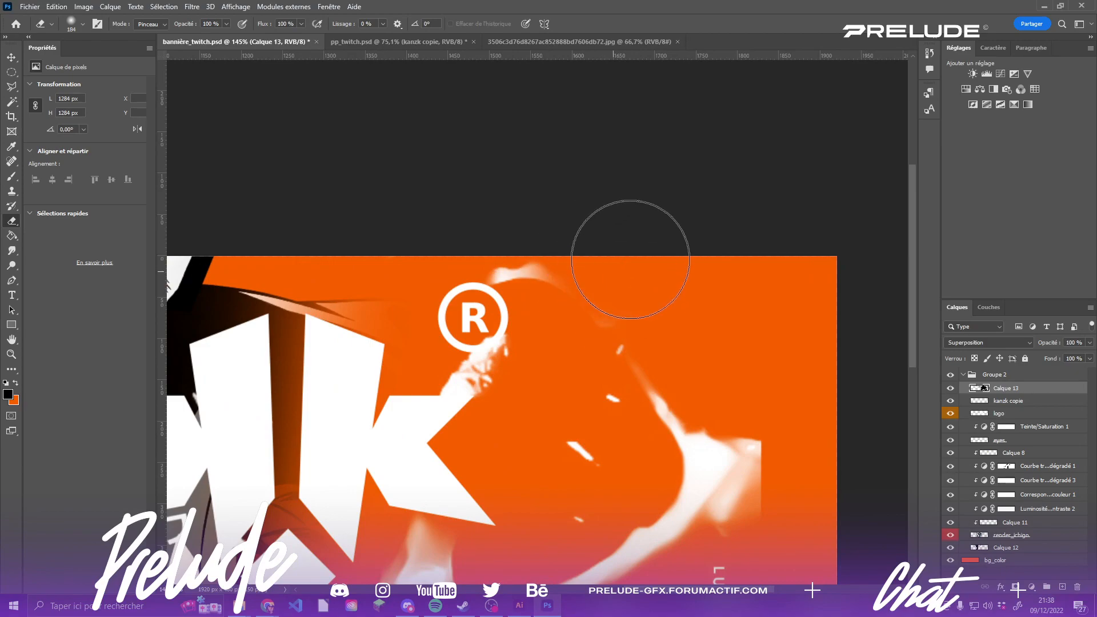
key(ctrl+1)
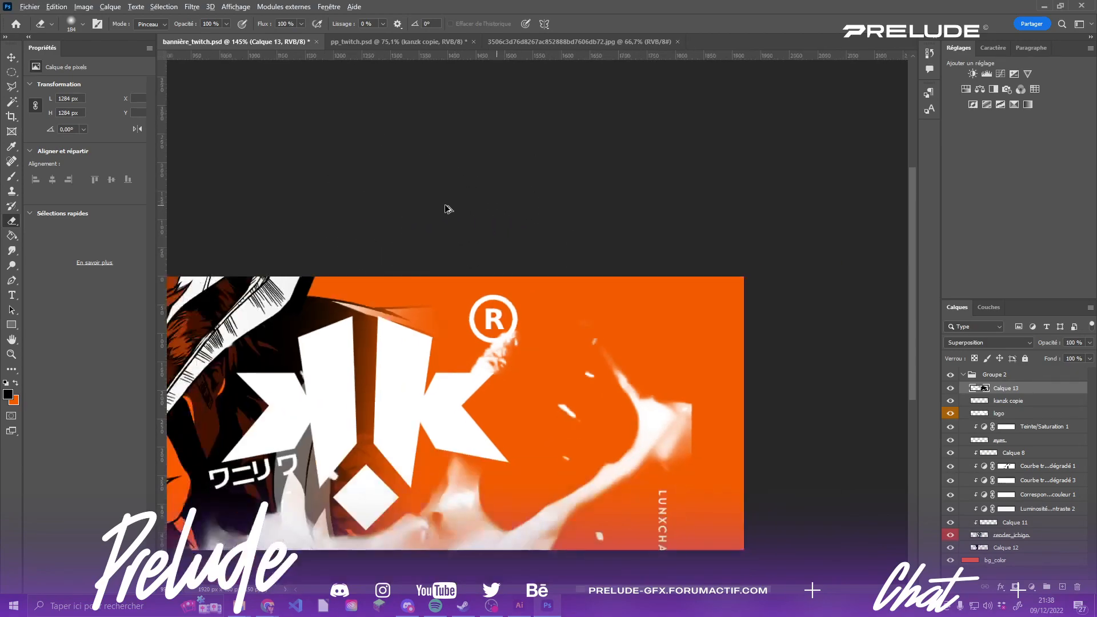
- Erase the Calque 13 texture's hard right edge and the LUNXCHAOS lettering so it fades into the orange background
scroll(485, 228, down, 5)
scroll(537, 309, up, 2)
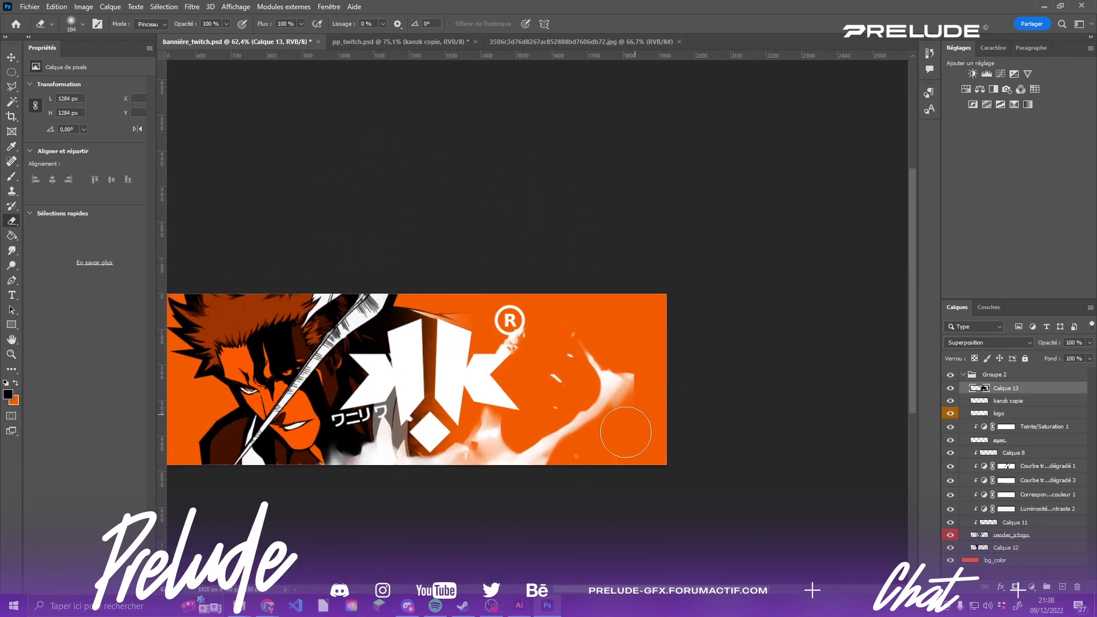
mouse_move(627, 445)
mouse_down()
mouse_move(665, 369)
mouse_move(655, 359)
mouse_move(660, 389)
mouse_move(650, 359)
mouse_up()
scroll(574, 319, down, 2)
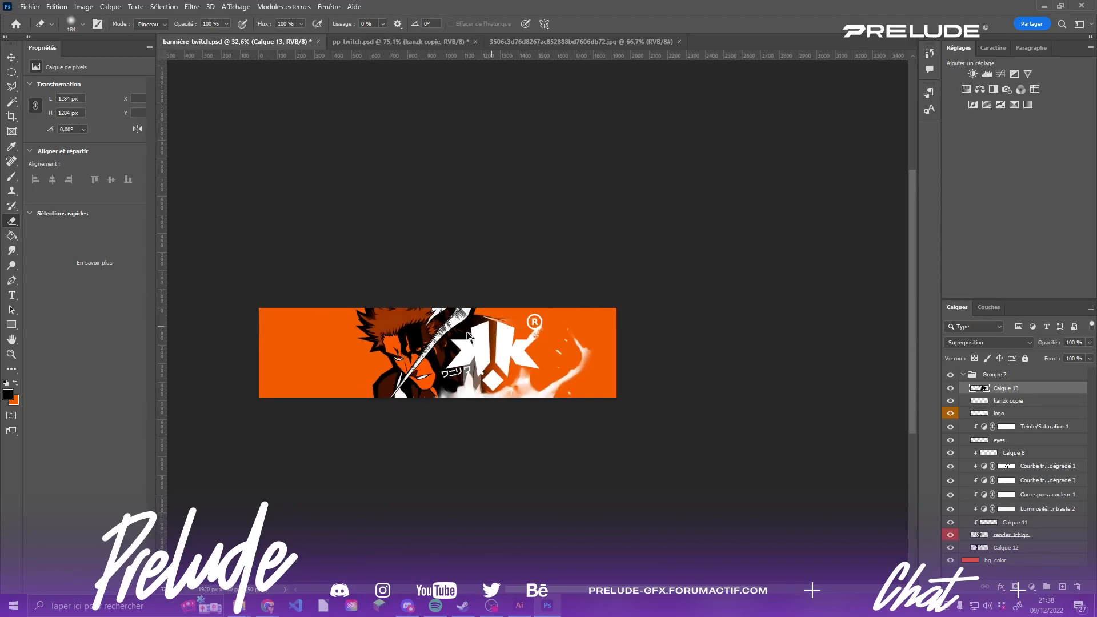
scroll(550, 413, up, 3)
scroll(537, 372, down, 3)
scroll(537, 372, down, 1)
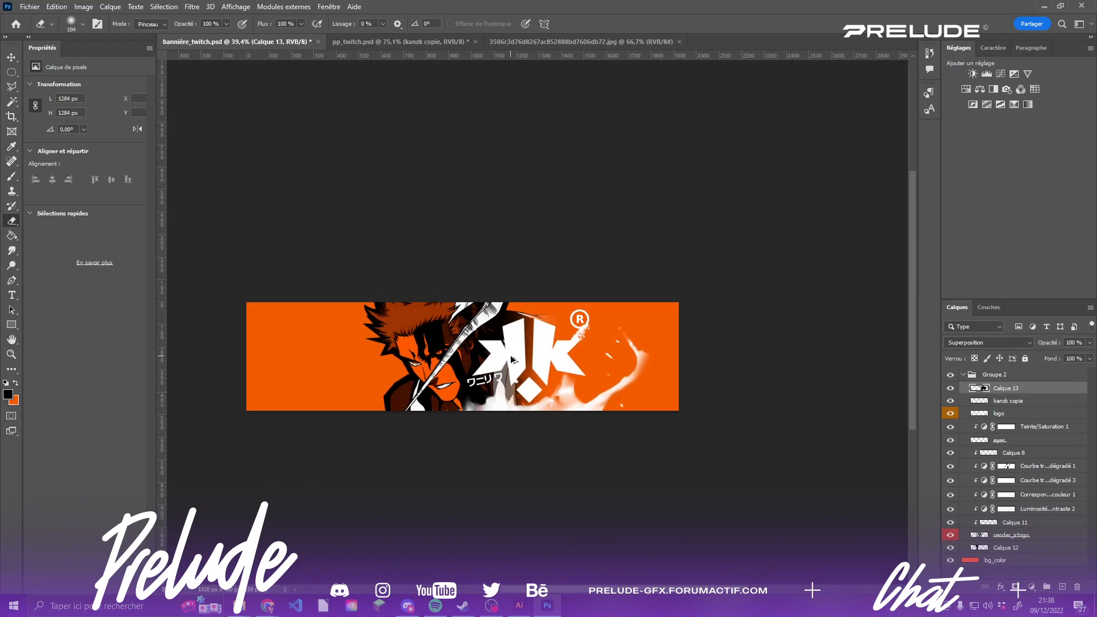
scroll(468, 350, up, 2)
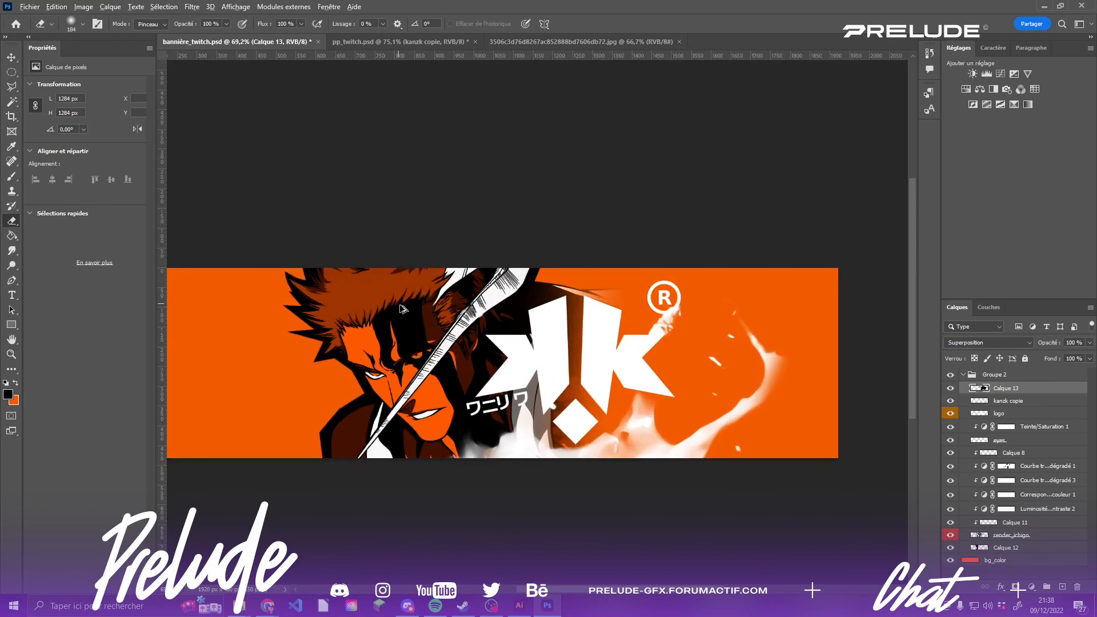
scroll(191, 176, down, 3)
scroll(333, 275, up, 2)
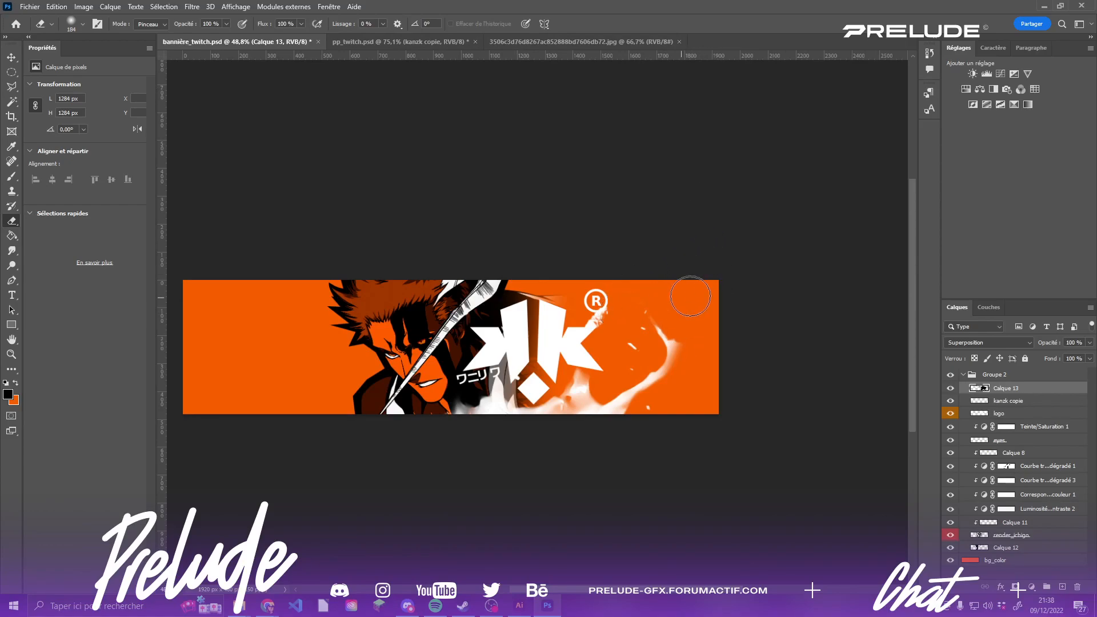
- Close the black-and-white texture document 3506c3d76d8267ac852888bd7606db72.jpg and return to bannière_twitch.psd
click(433, 40)
click(574, 42)
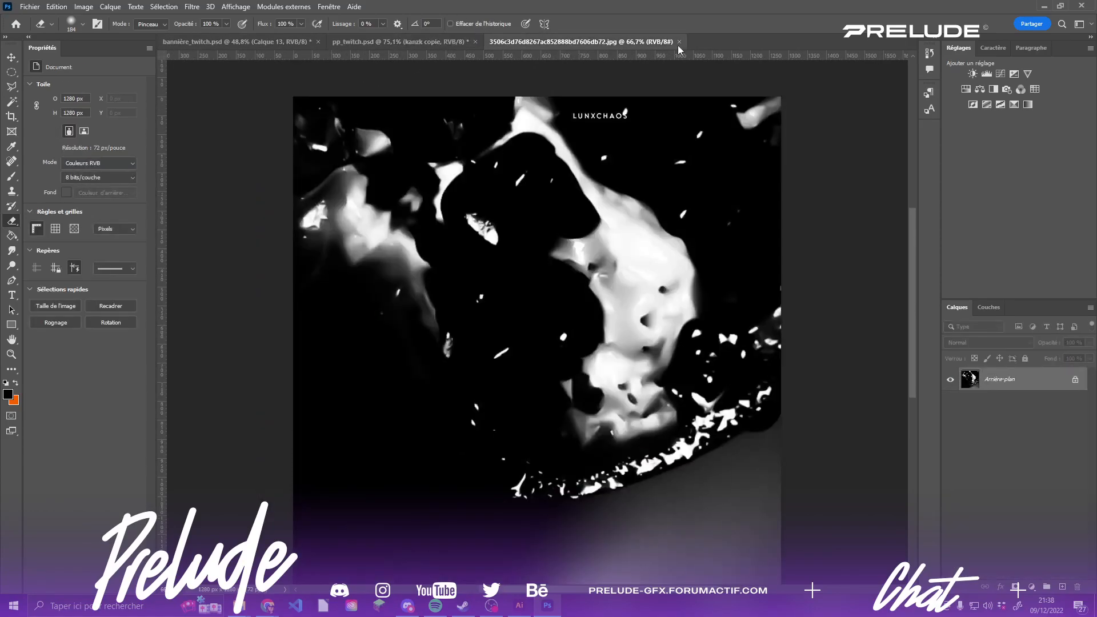
click(680, 42)
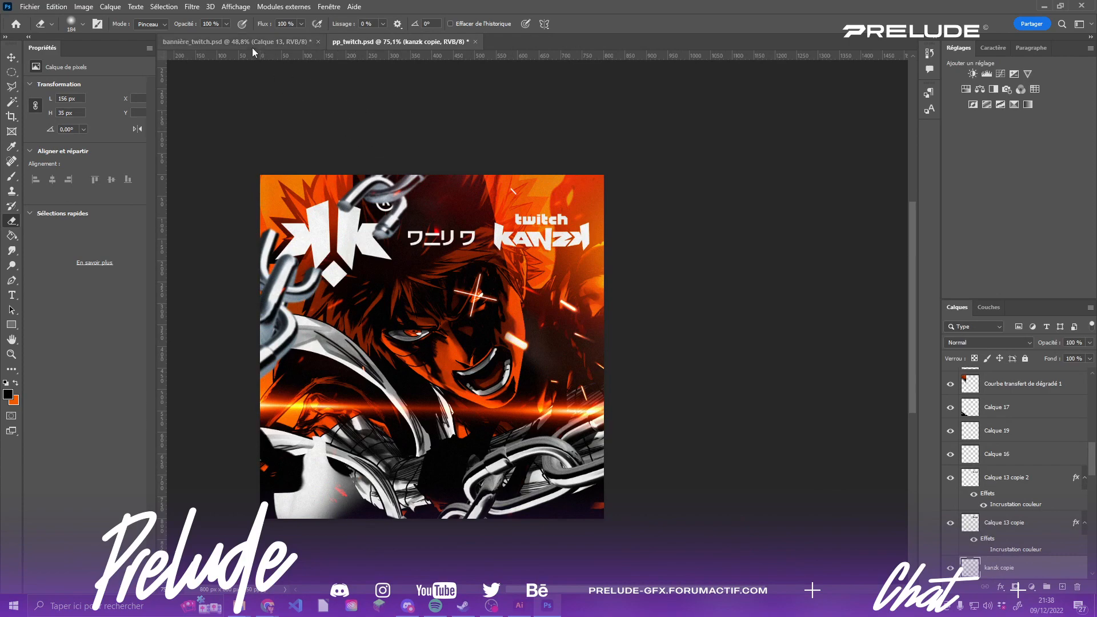
click(253, 46)
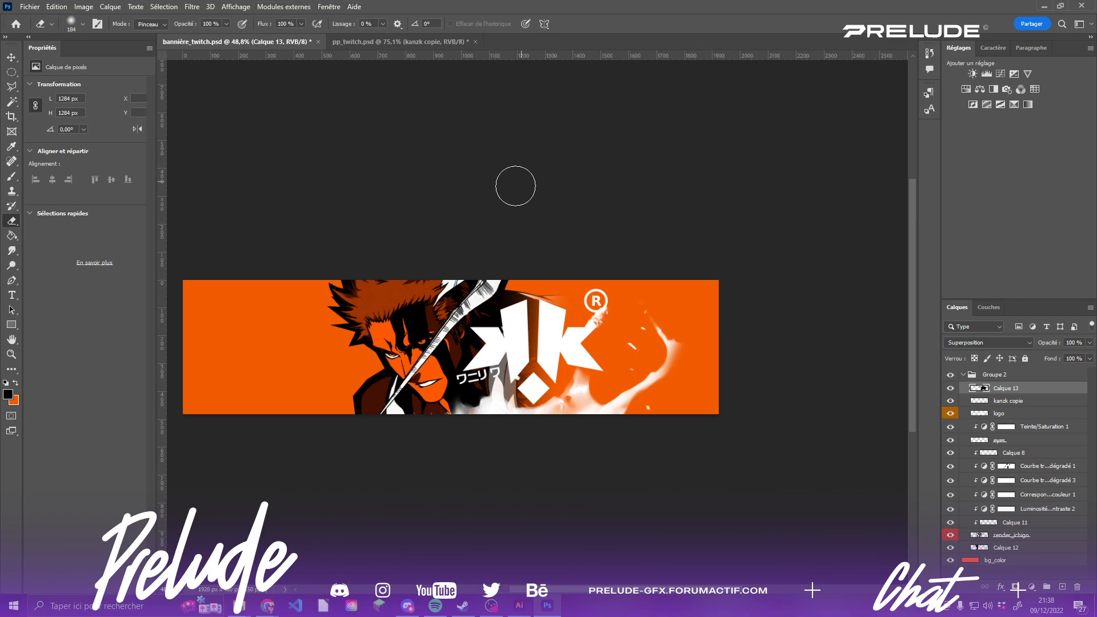
scroll(540, 321, up, 3)
scroll(625, 349, up, 3)
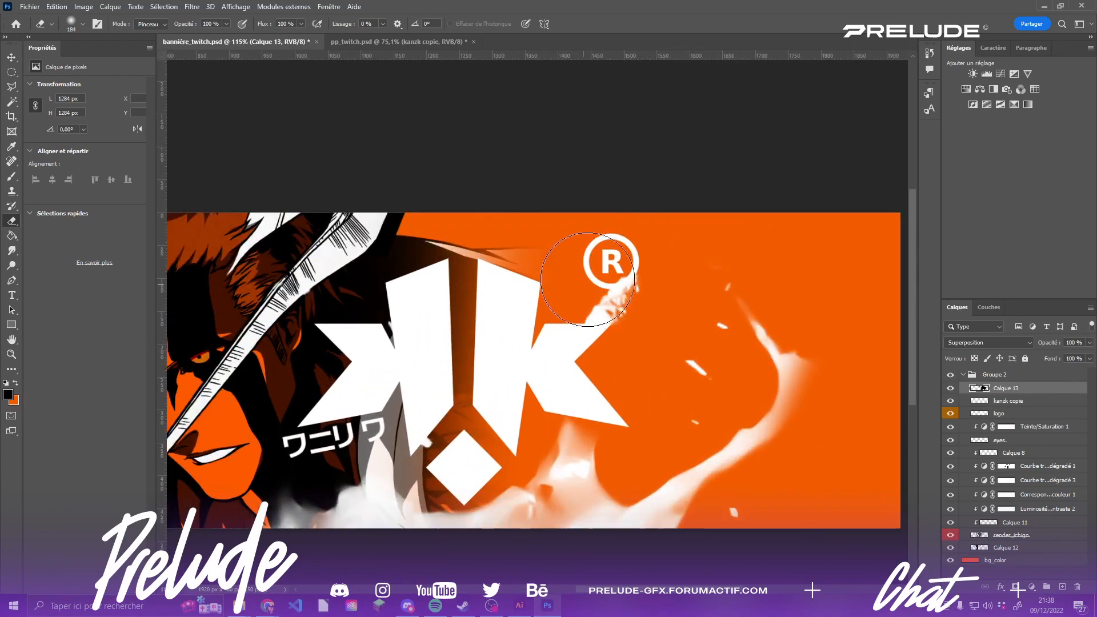
scroll(537, 268, down, 4)
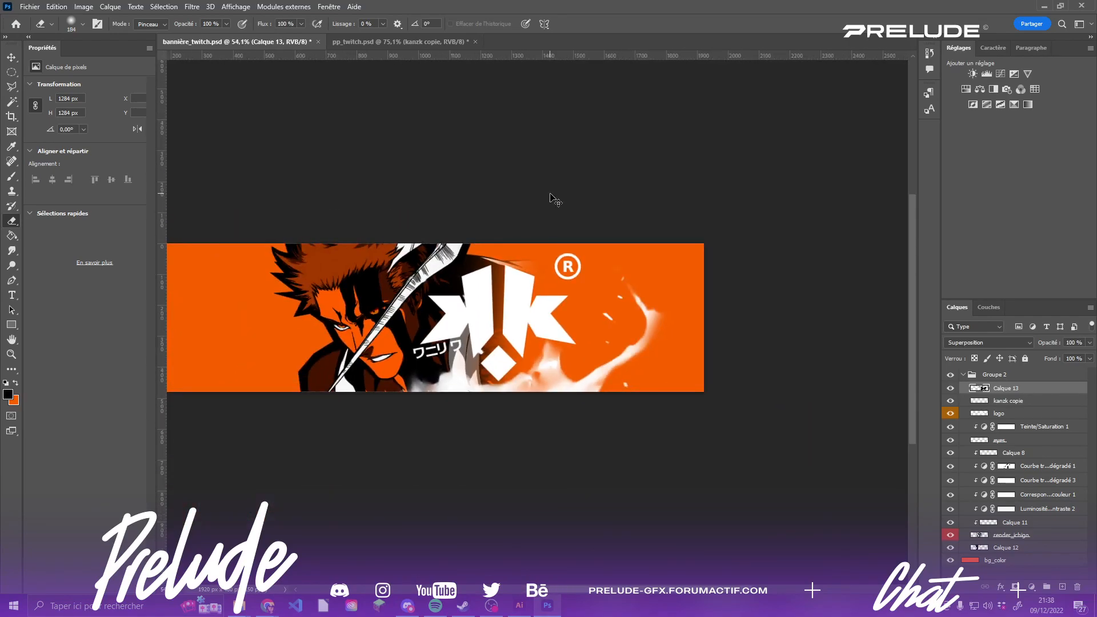
scroll(502, 233, up, 2)
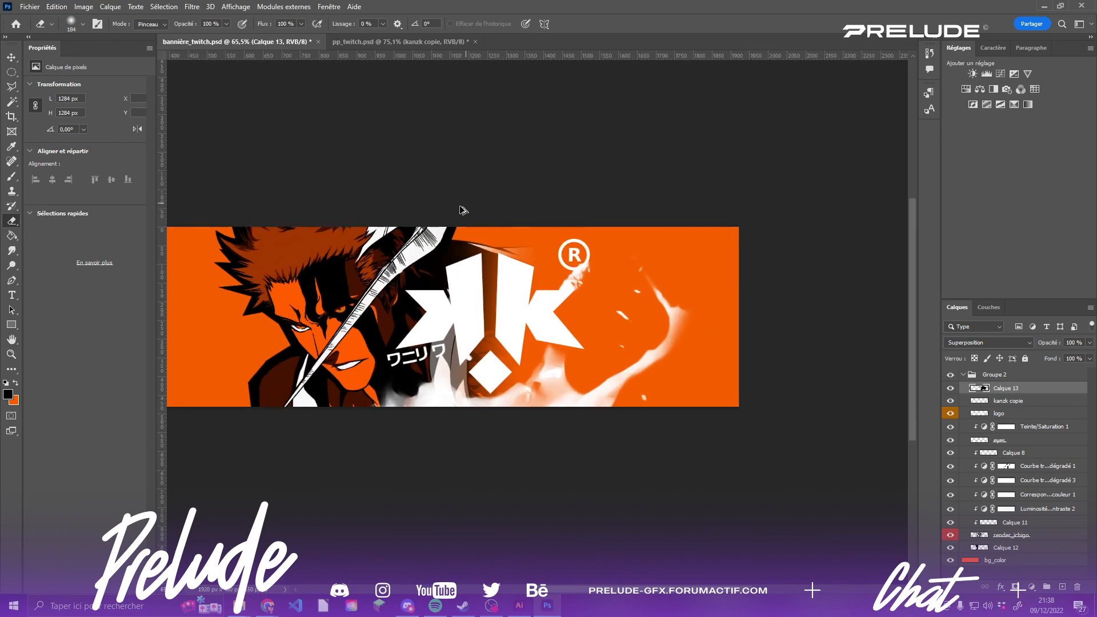
scroll(457, 215, down, 4)
scroll(371, 266, up, 4)
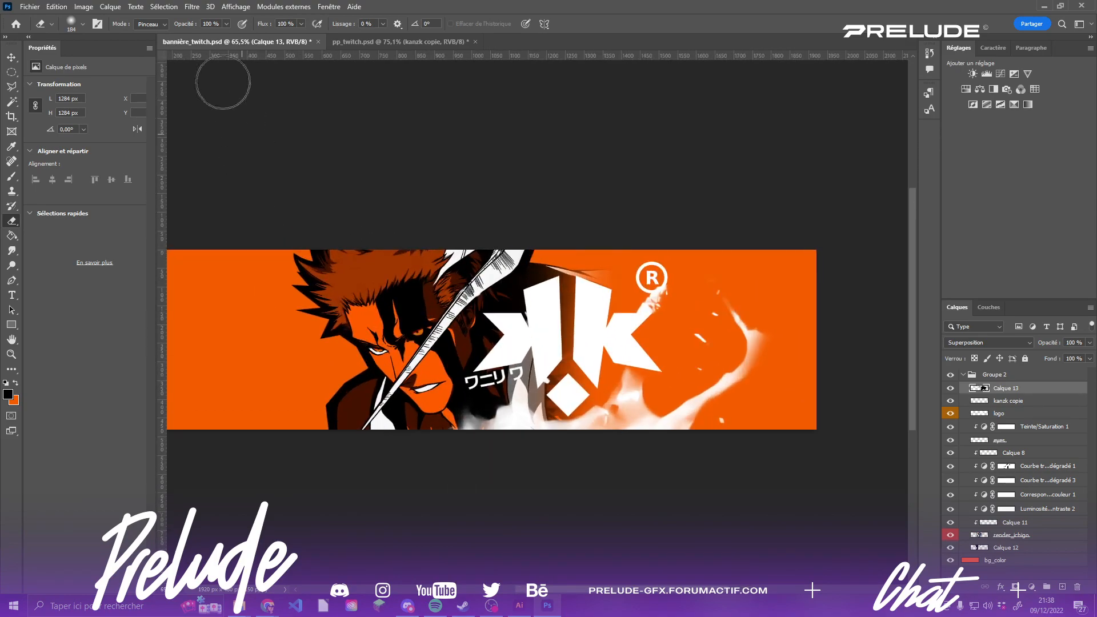
- Open the blue abstract texture 3b5d173b971c2f23423435b2101b072d.jpg from the Texture folder
click(30, 6)
click(40, 31)
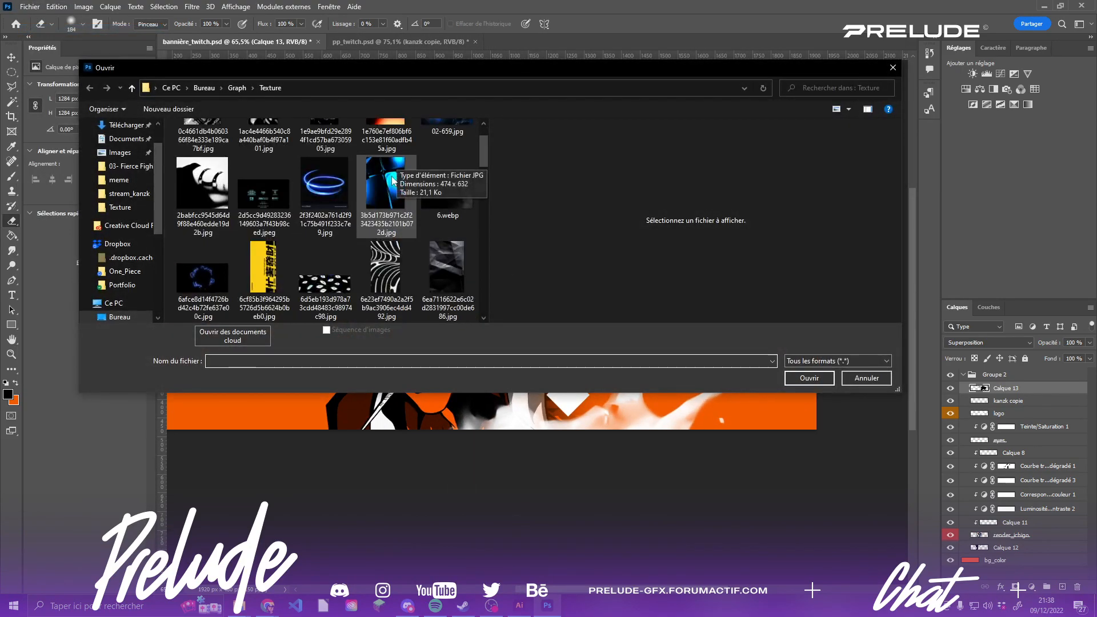
click(392, 183)
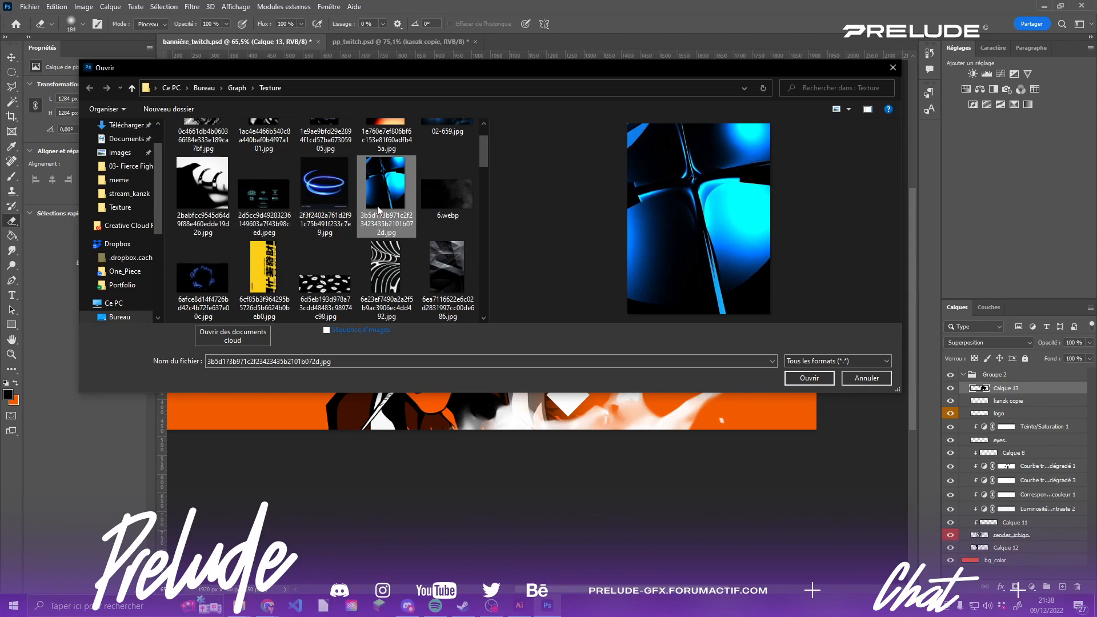
double_click(403, 227)
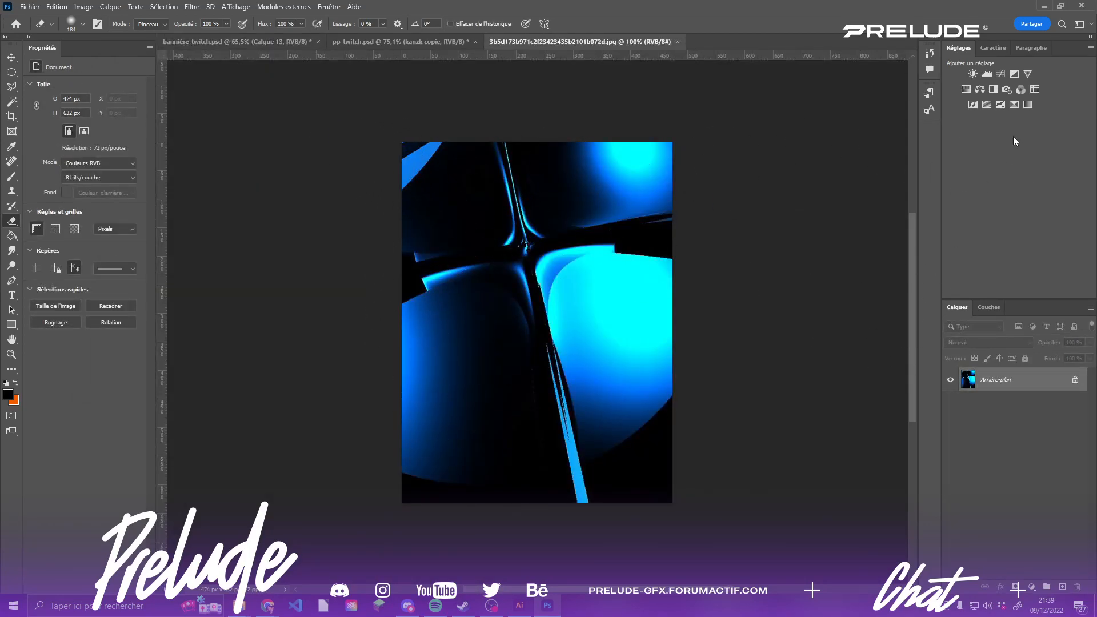
- Recolour the blue texture with a black-to-orange gradient map, trying the inverted gradient and restoring the normal direction
click(1027, 104)
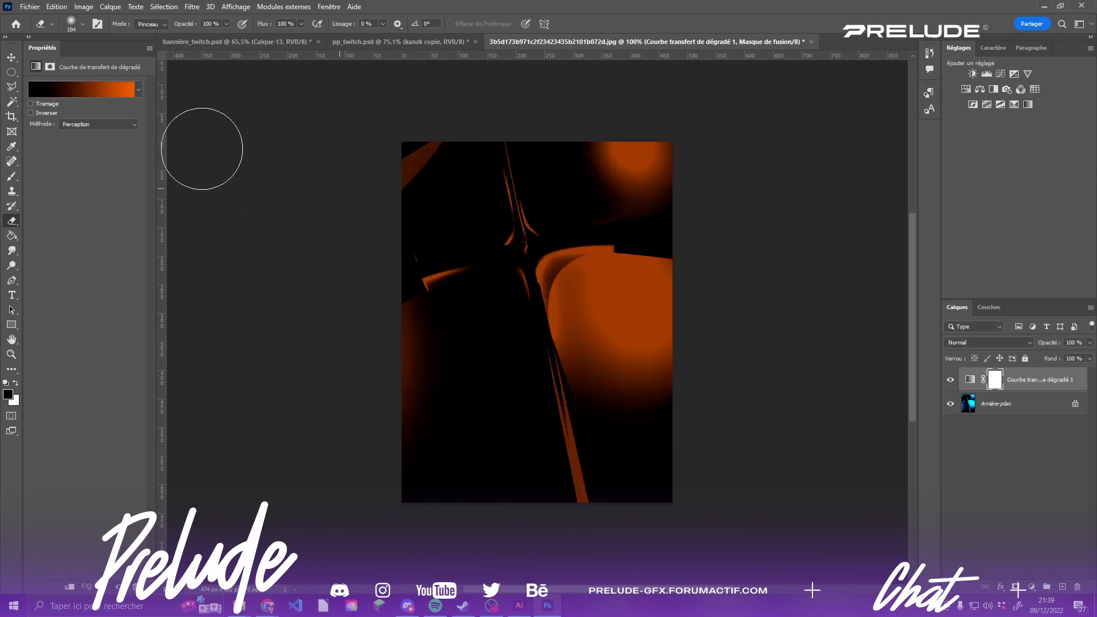
click(30, 112)
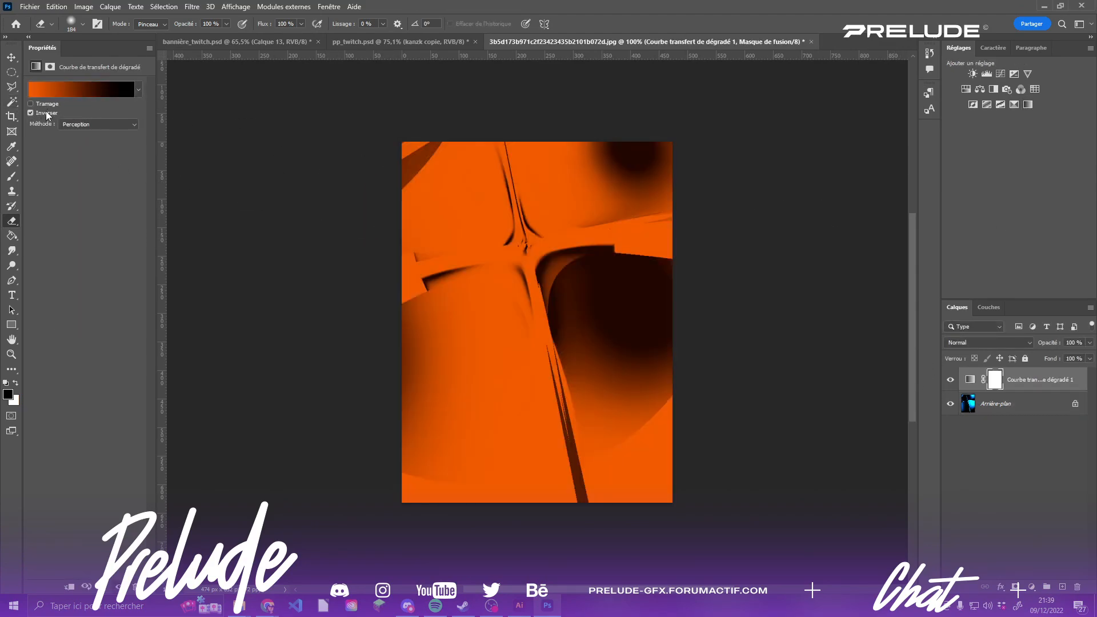
click(47, 114)
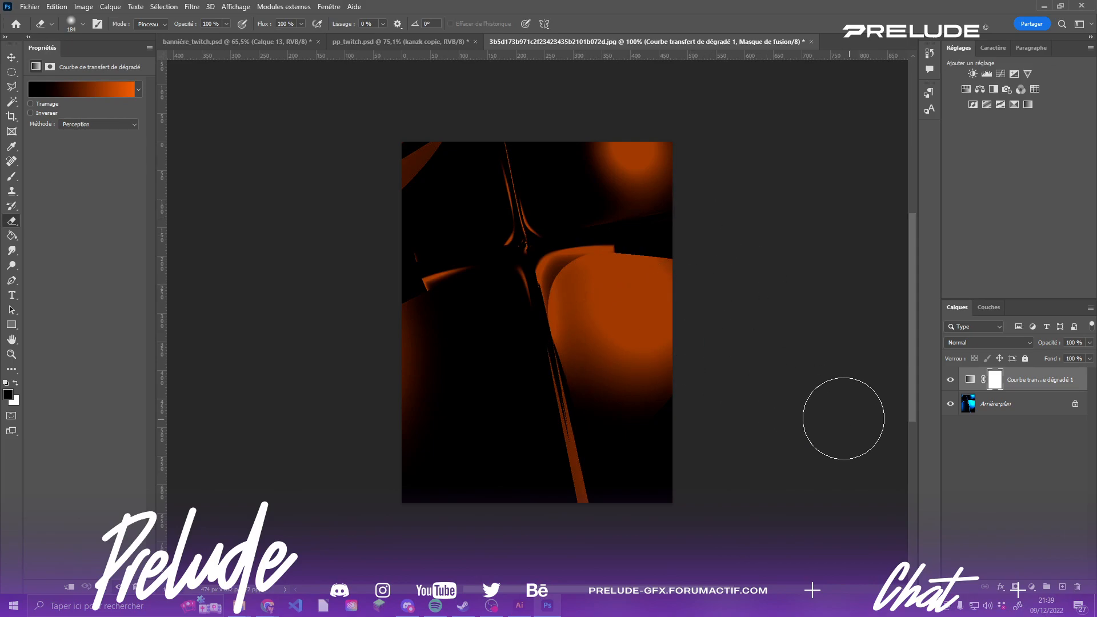
- Unlock the texture's background layer and merge it with the gradient map into a single layer
click(1074, 404)
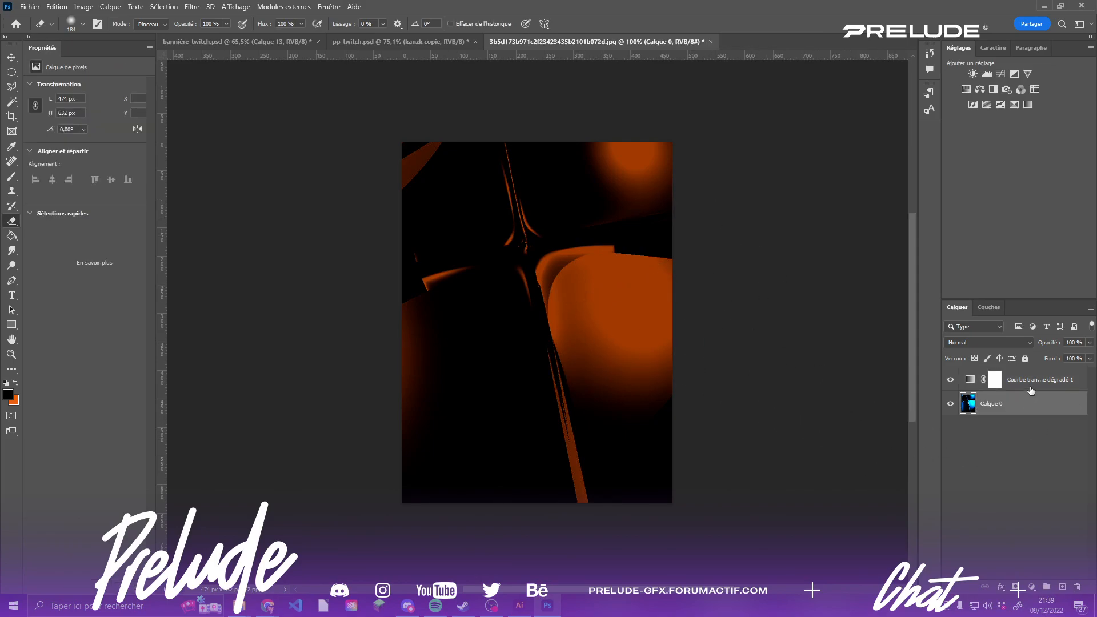
key(ctrl+shift+e)
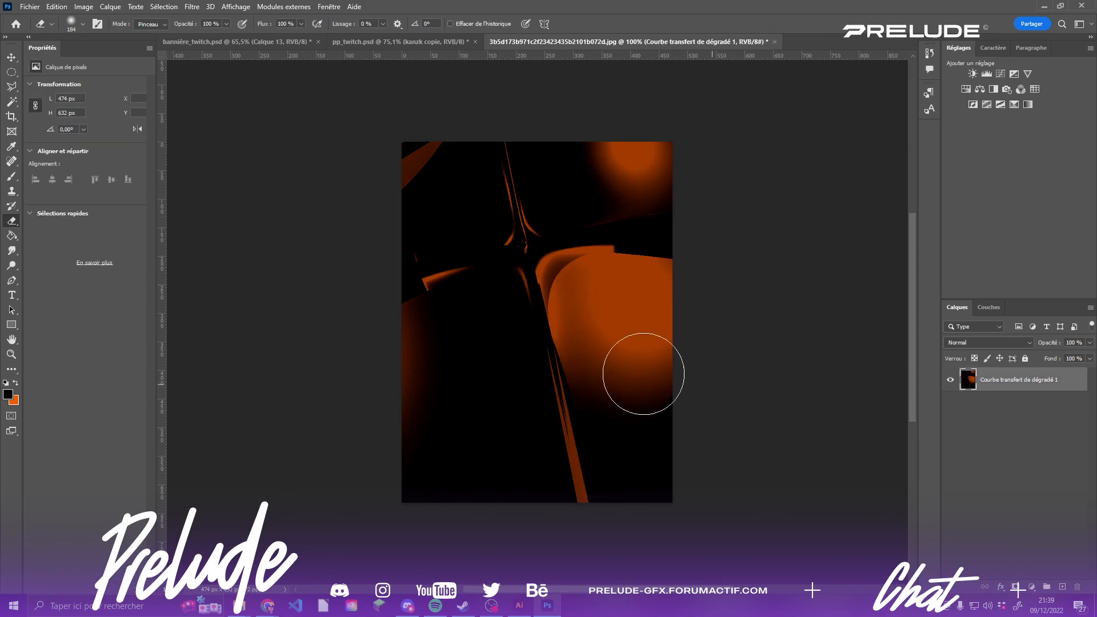
key(ctrl+z)
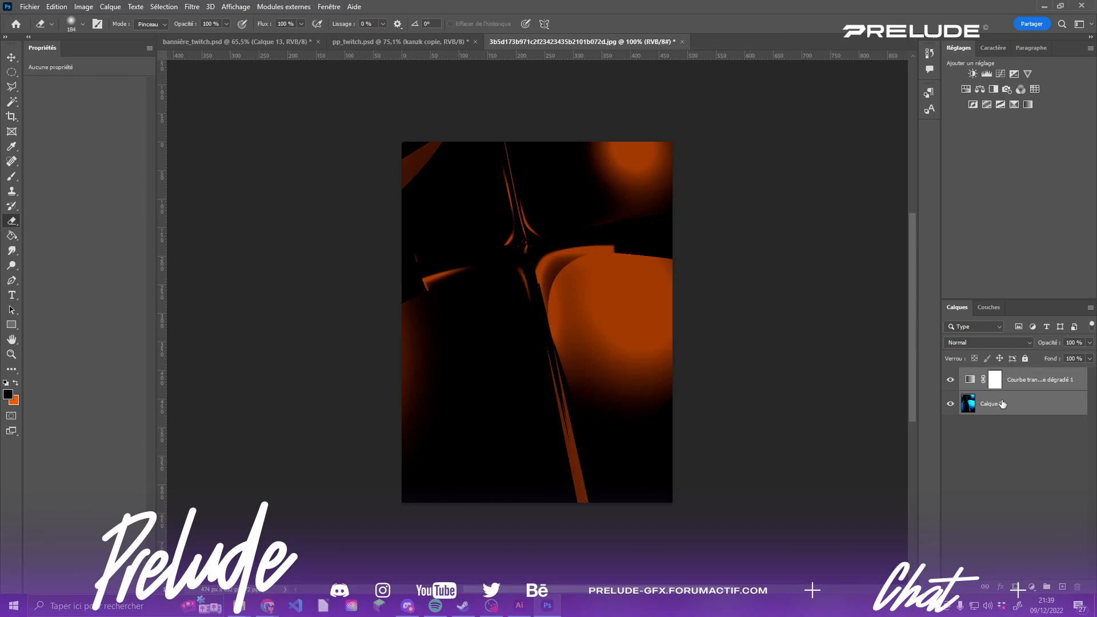
click(1036, 389)
shift+click(1028, 406)
key(ctrl+e)
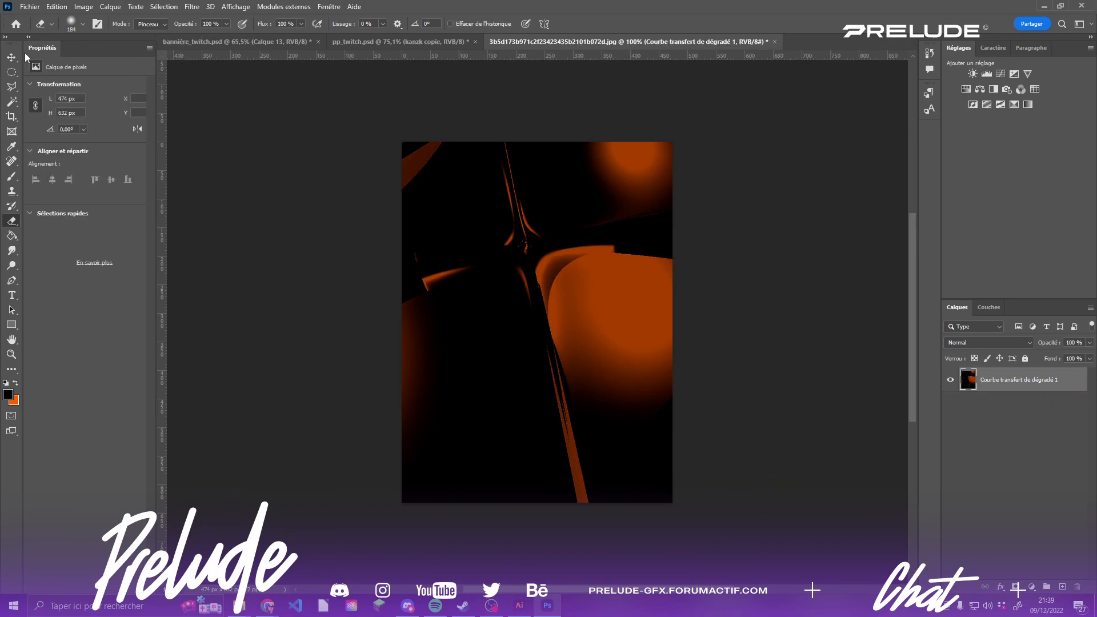
- Bring the merged orange texture layer into bannière_twitch.psd and place it over the banner's left part
click(11, 58)
drag(526, 279, 213, 42)
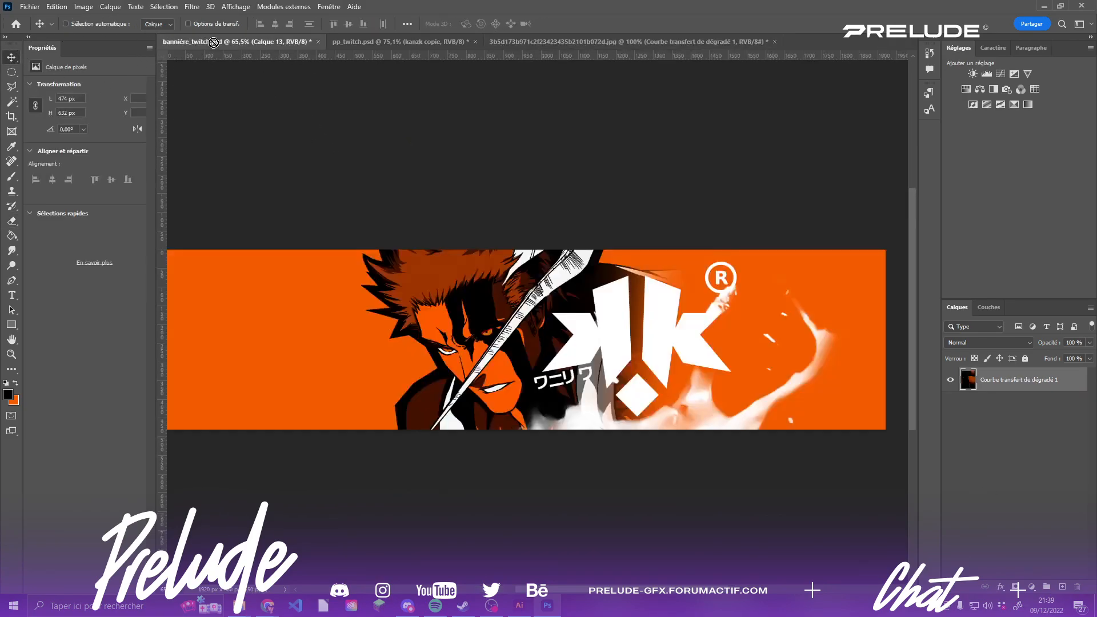
drag(356, 339, 355, 339)
scroll(420, 279, down, 5)
scroll(404, 293, up, 4)
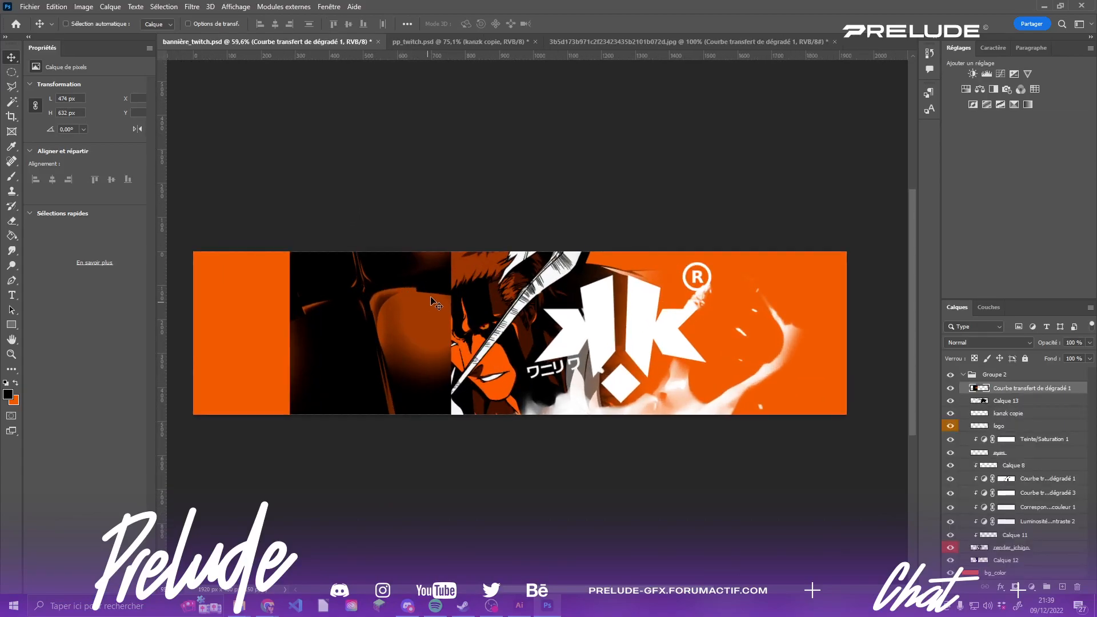
- Try Eclaircir blending on the imported orange texture, set it to Superposition, and move the texture slightly upward
click(964, 343)
click(959, 396)
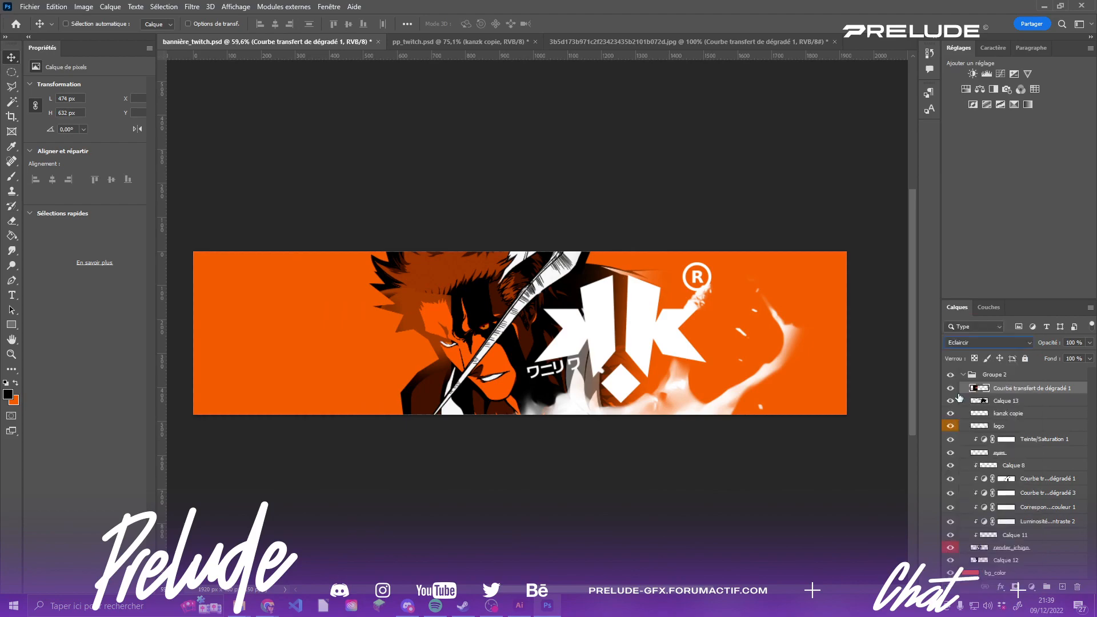
scroll(986, 346, down, 1)
drag(417, 365, 407, 283)
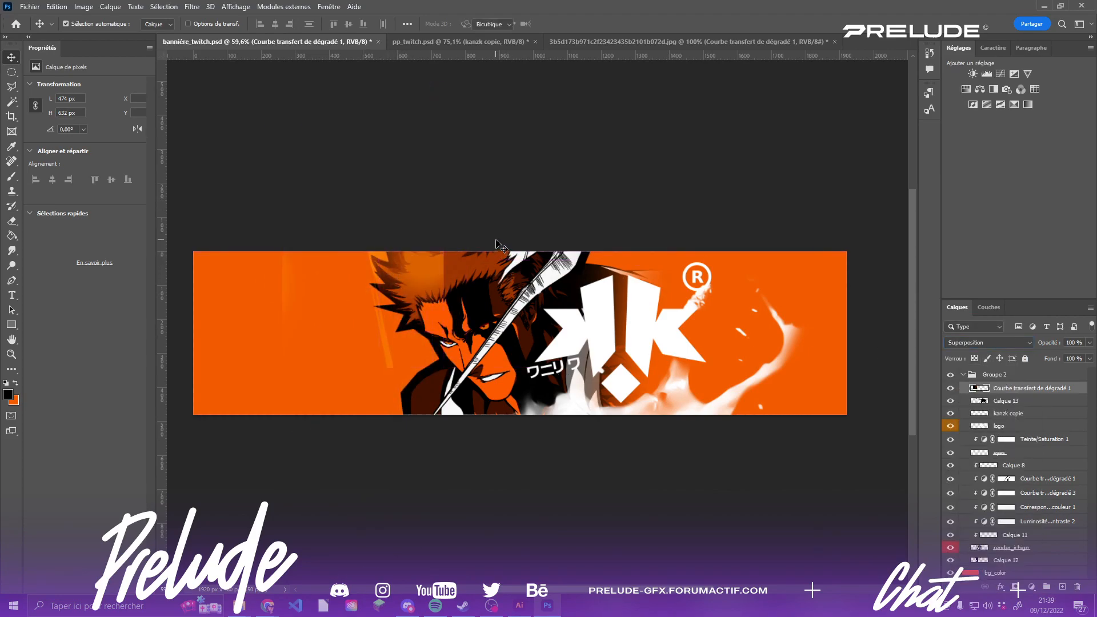
- Rotate the orange texture layer by 90 degrees and move it to the banner's upper edge behind the emblem
key(ctrl+t)
drag(499, 223, 394, 399)
drag(342, 275, 552, 213)
key(Return)
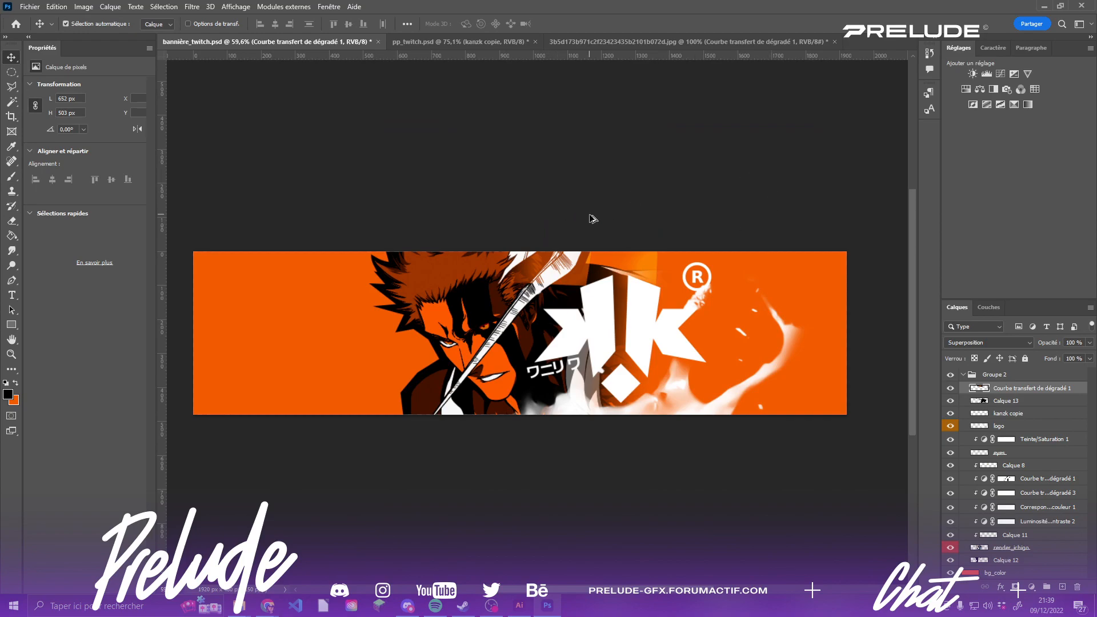
scroll(600, 218, up, 2)
scroll(609, 218, down, 4)
scroll(629, 200, up, 5)
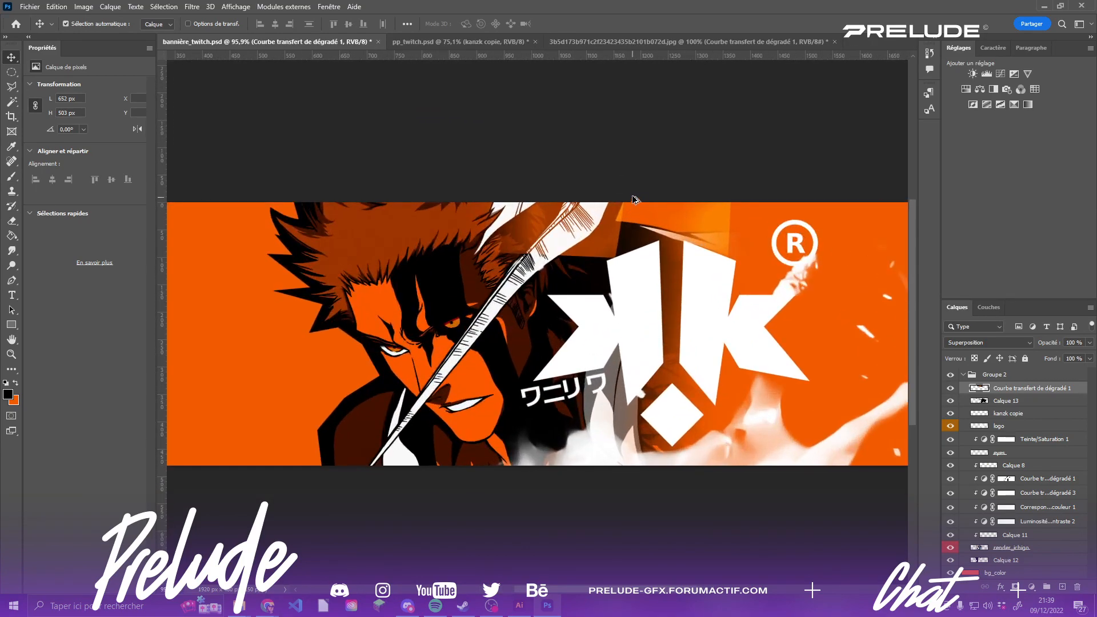
- Tilt the orange texture with Free Transform and fit it against the banner's upper edge above the emblem
key(ctrl+t)
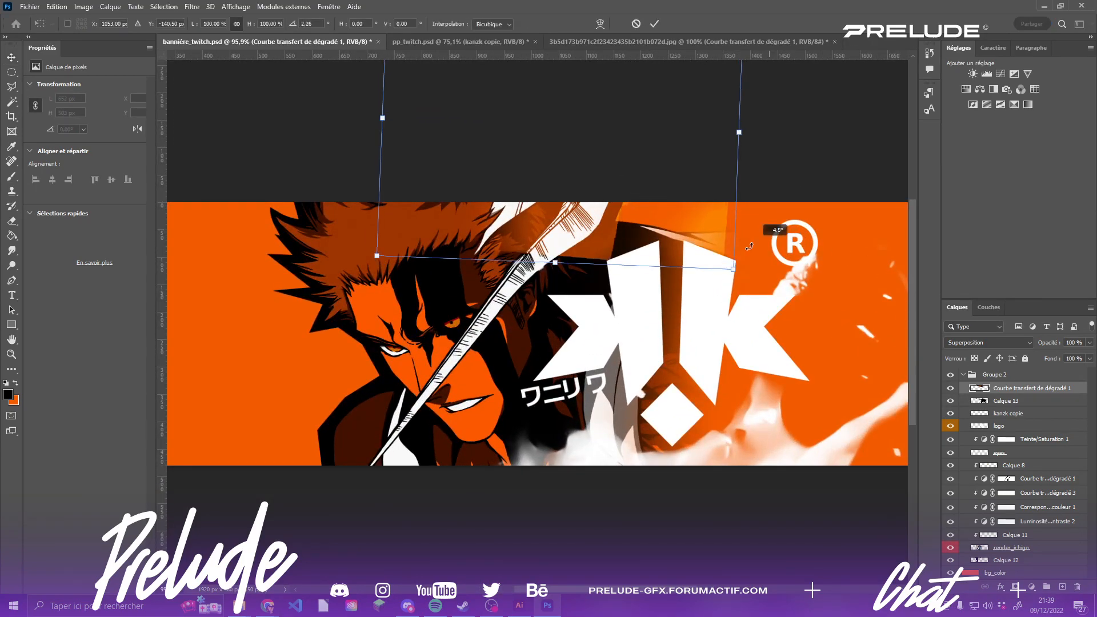
drag(771, 238, 701, 268)
drag(599, 245, 622, 218)
drag(609, 275, 626, 279)
drag(652, 214, 647, 212)
key(Return)
scroll(646, 207, down, 3)
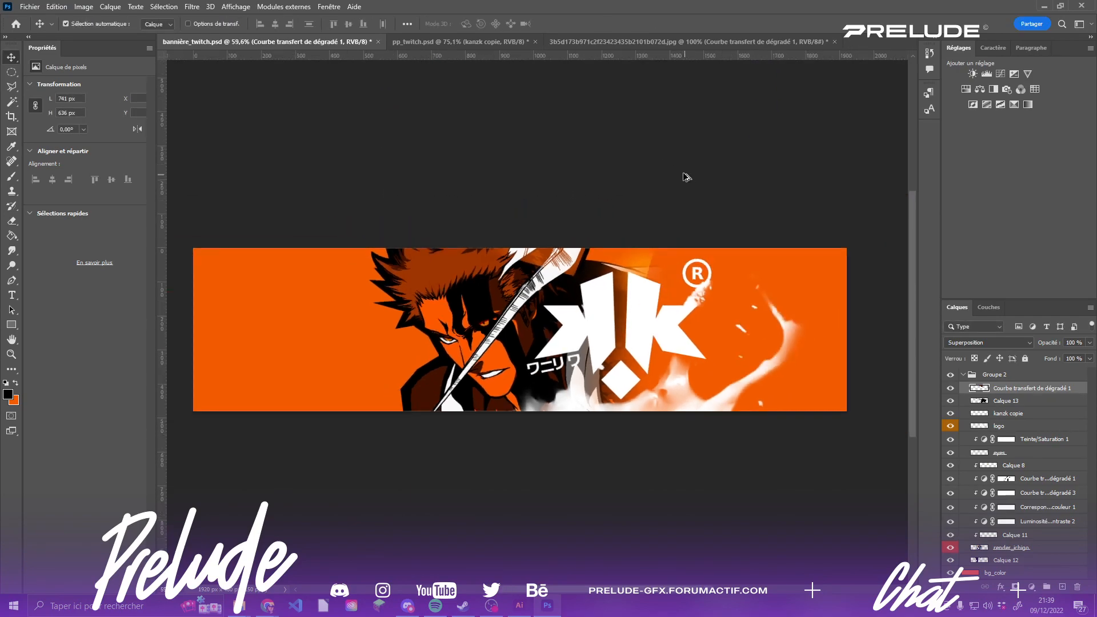
- Try an eraser stroke across the orange texture, undo it, and shift the texture right towards the ® symbol
scroll(591, 274, up, 4)
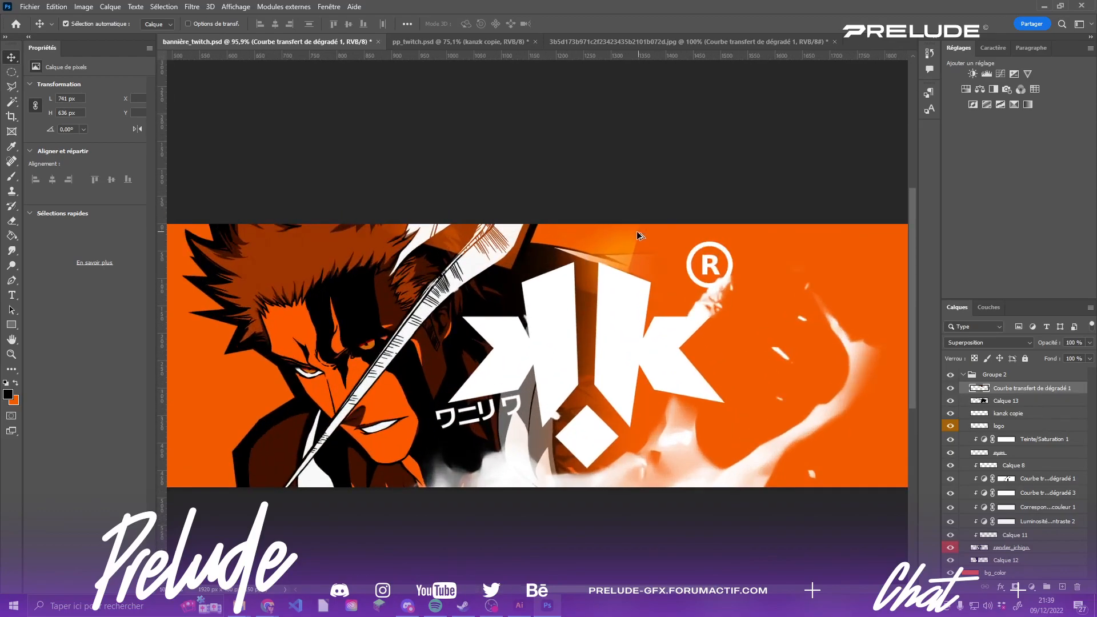
click(9, 219)
mouse_move(416, 240)
mouse_down()
mouse_move(383, 249)
mouse_move(458, 267)
mouse_move(489, 234)
mouse_move(624, 255)
mouse_up()
key(ctrl+z)
key(v)
key(ctrl+0)
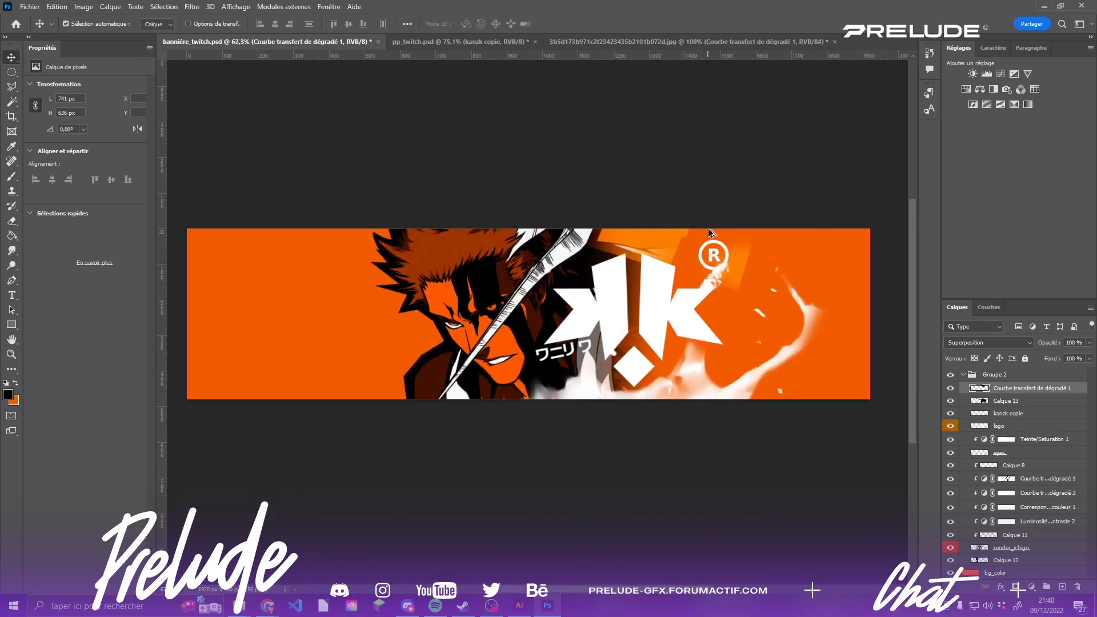
- Erase the part of the orange texture that shows to the right of the ® symbol
scroll(791, 253, up, 4)
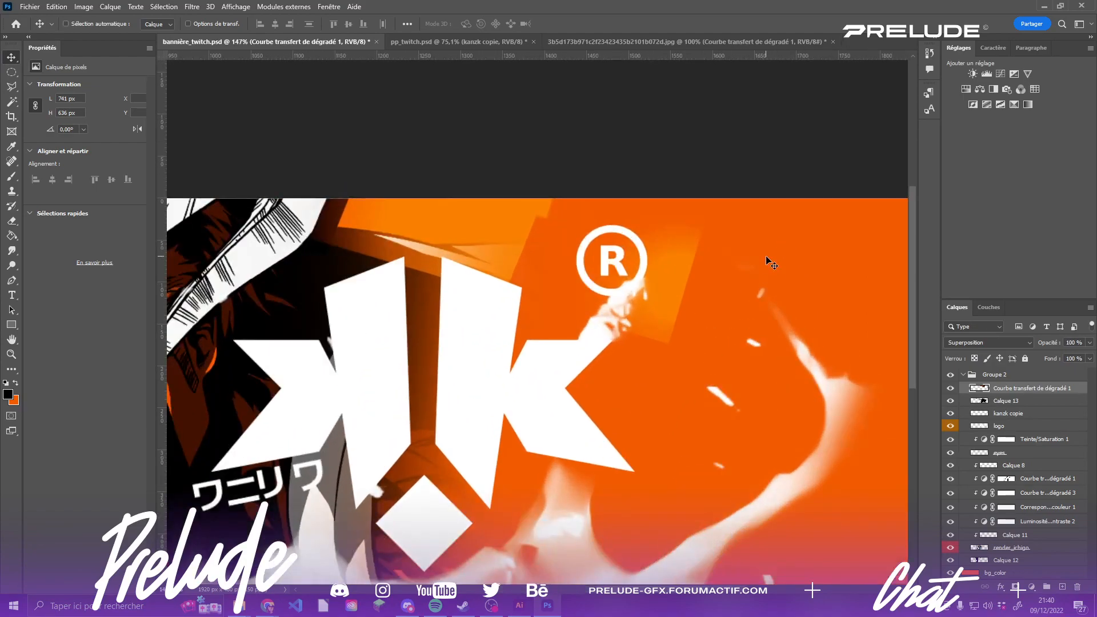
click(12, 220)
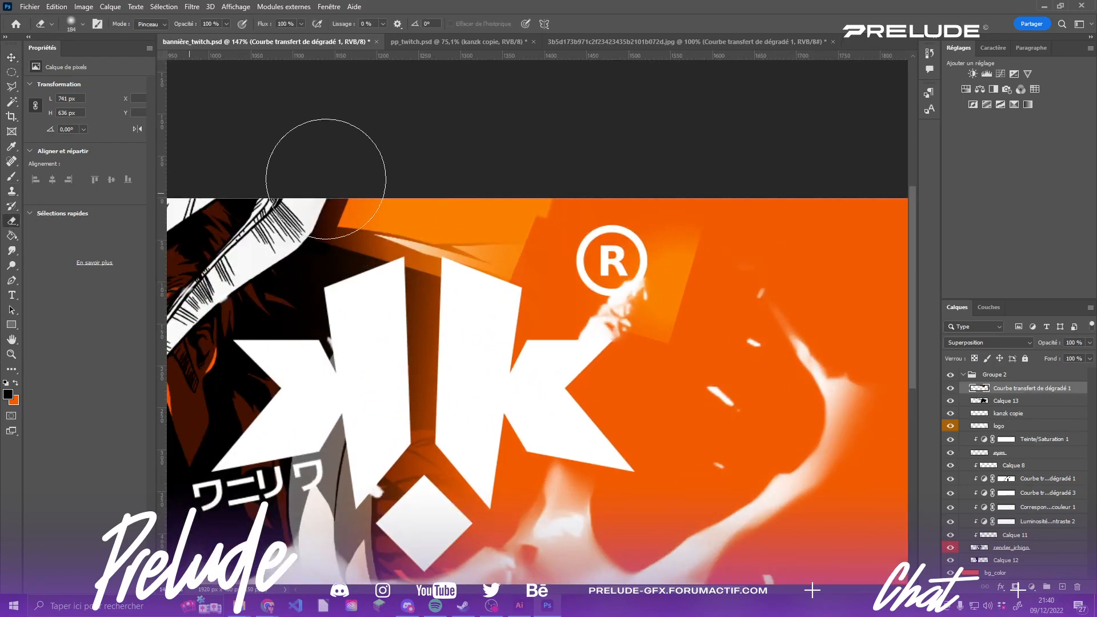
drag(685, 188, 685, 282)
scroll(662, 421, down, 4)
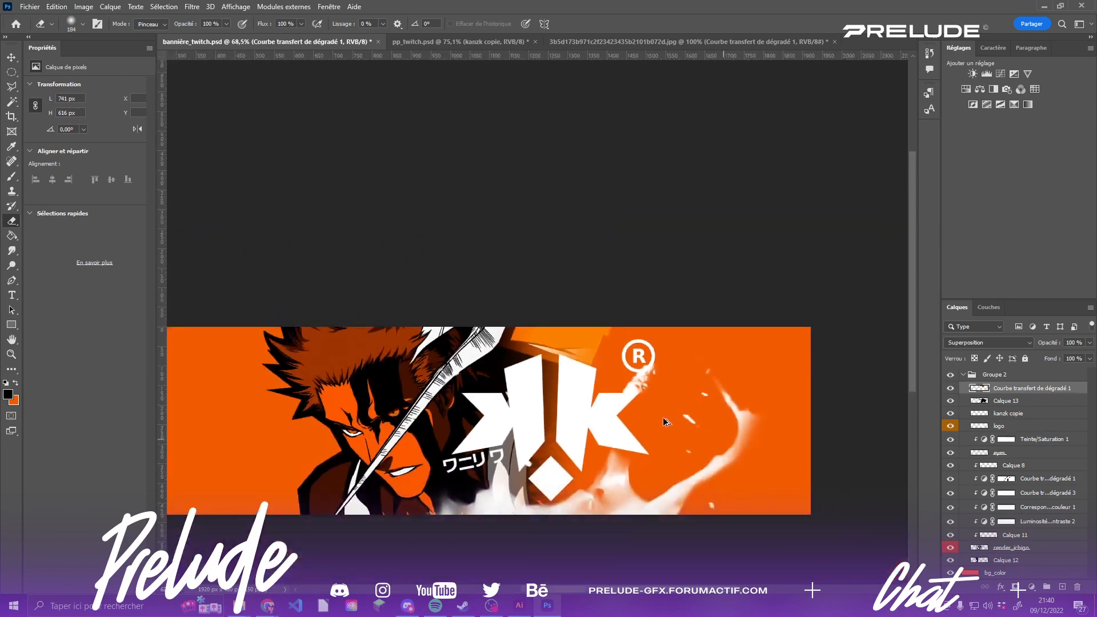
scroll(668, 399, up, 2)
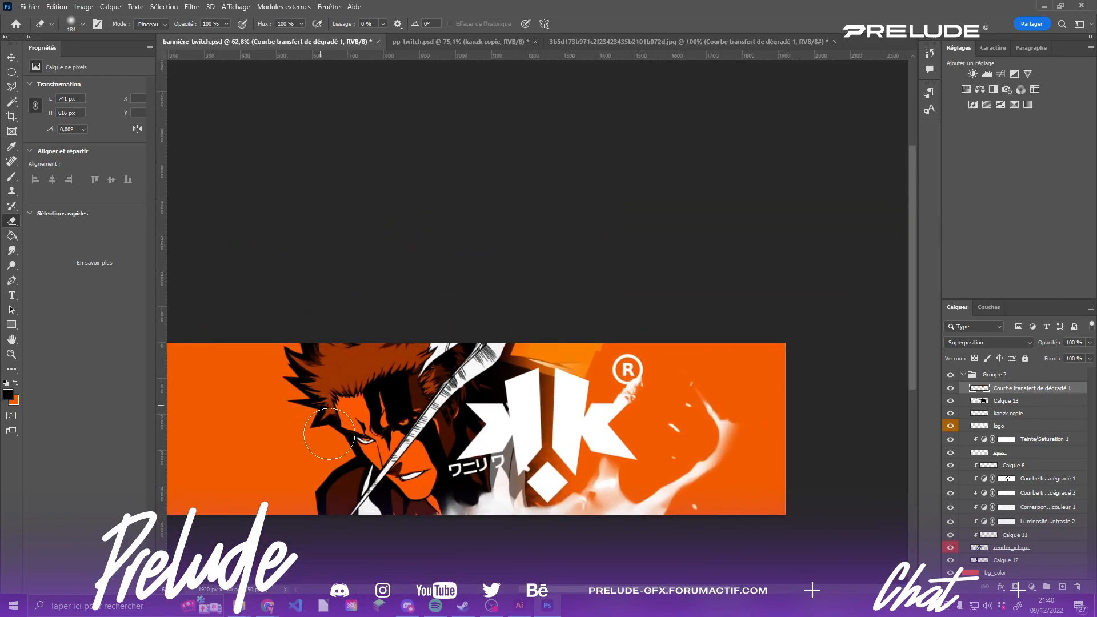
- Select the texture's protruding piece left of the ® symbol with the Polygonal Lasso, delete it, and deselect
scroll(687, 321, up, 4)
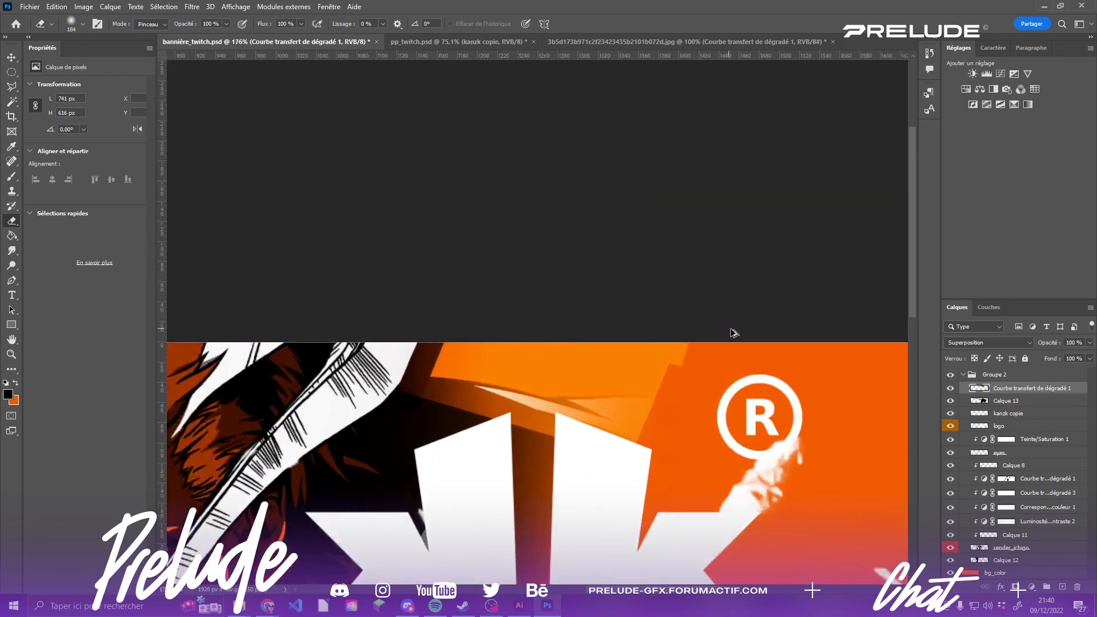
key(l)
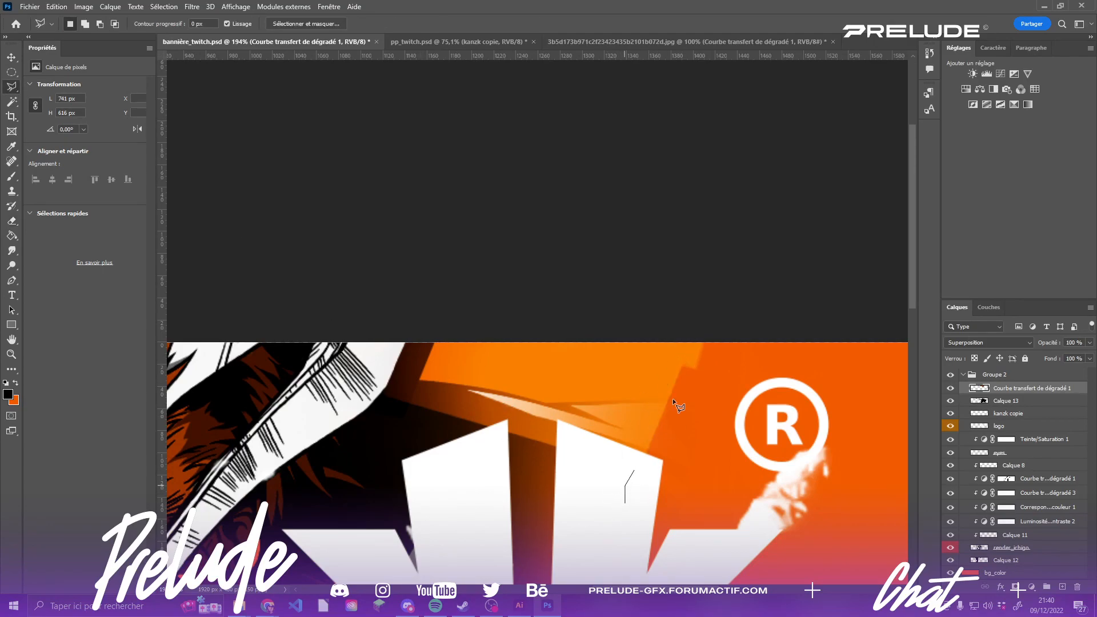
click(710, 282)
double_click(762, 377)
scroll(639, 421, down, 6)
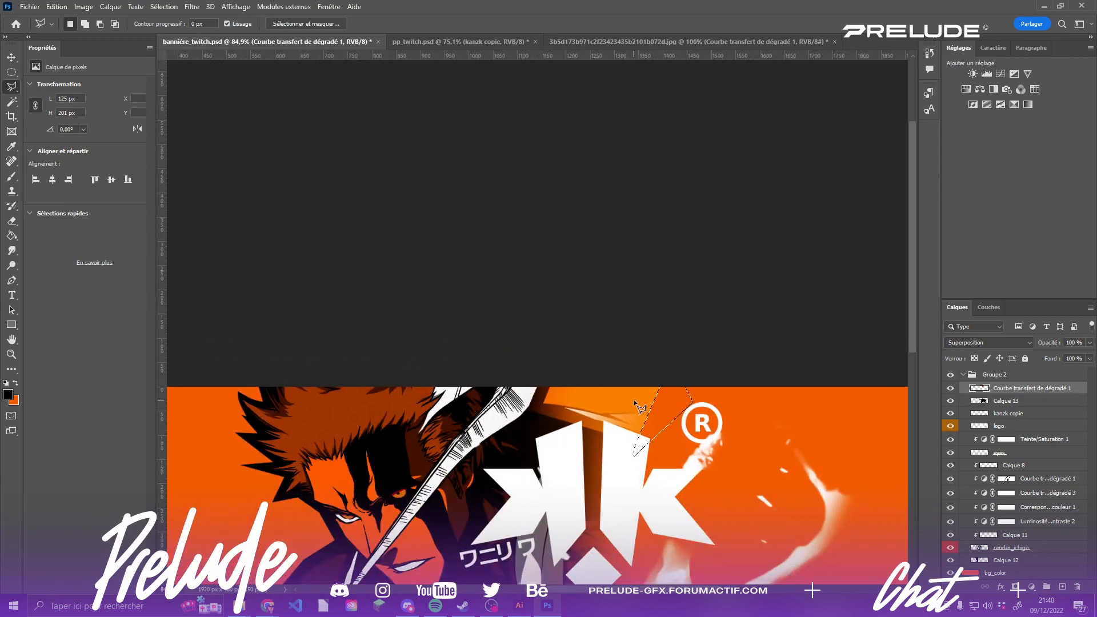
click(11, 102)
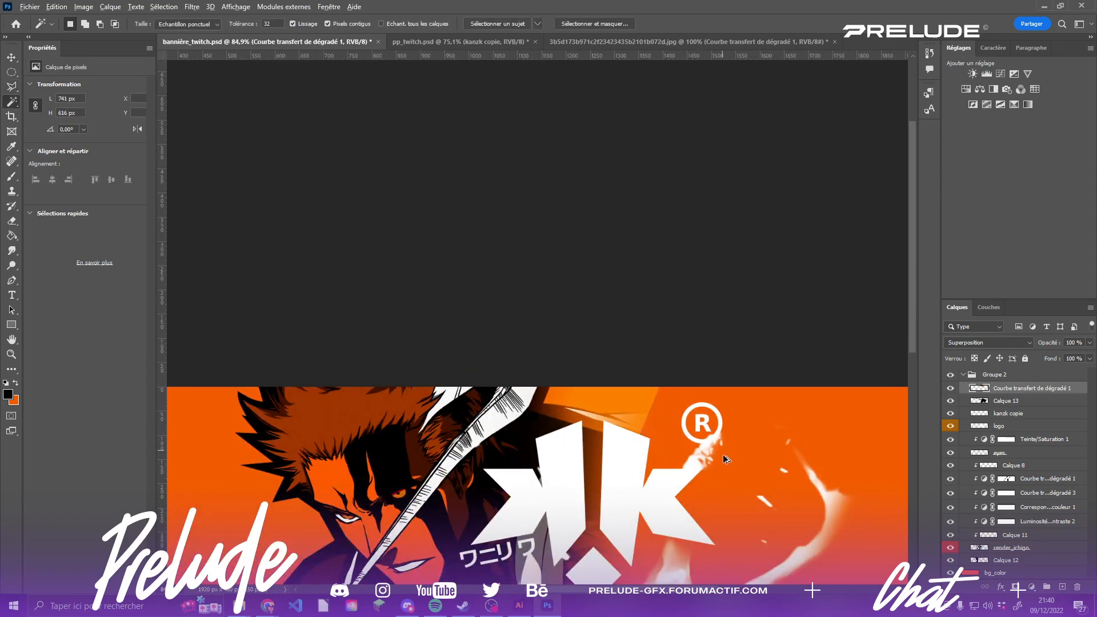
scroll(682, 406, up, 6)
scroll(676, 401, down, 6)
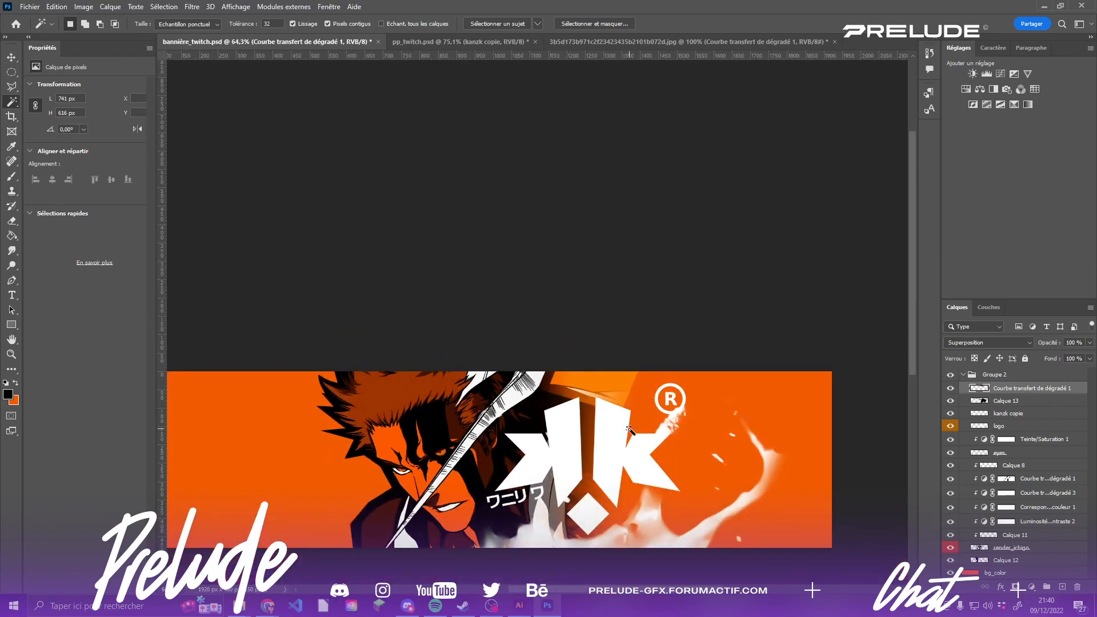
scroll(664, 401, up, 2)
scroll(557, 387, down, 2)
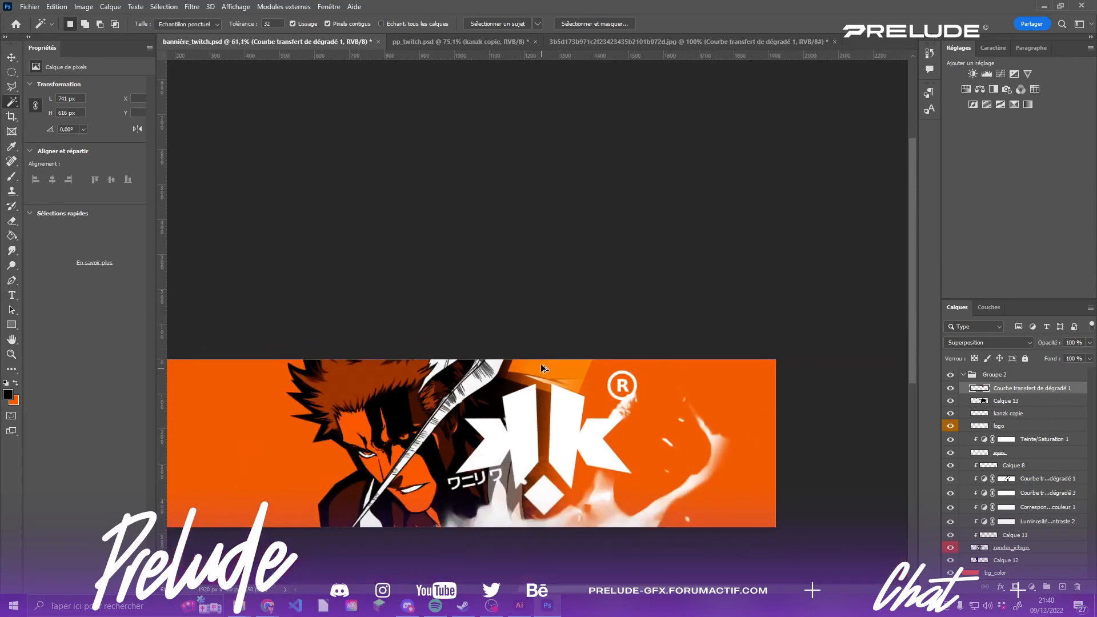
- Duplicate the logo layer and place the copy directly beneath the original
scroll(540, 364, up, 4)
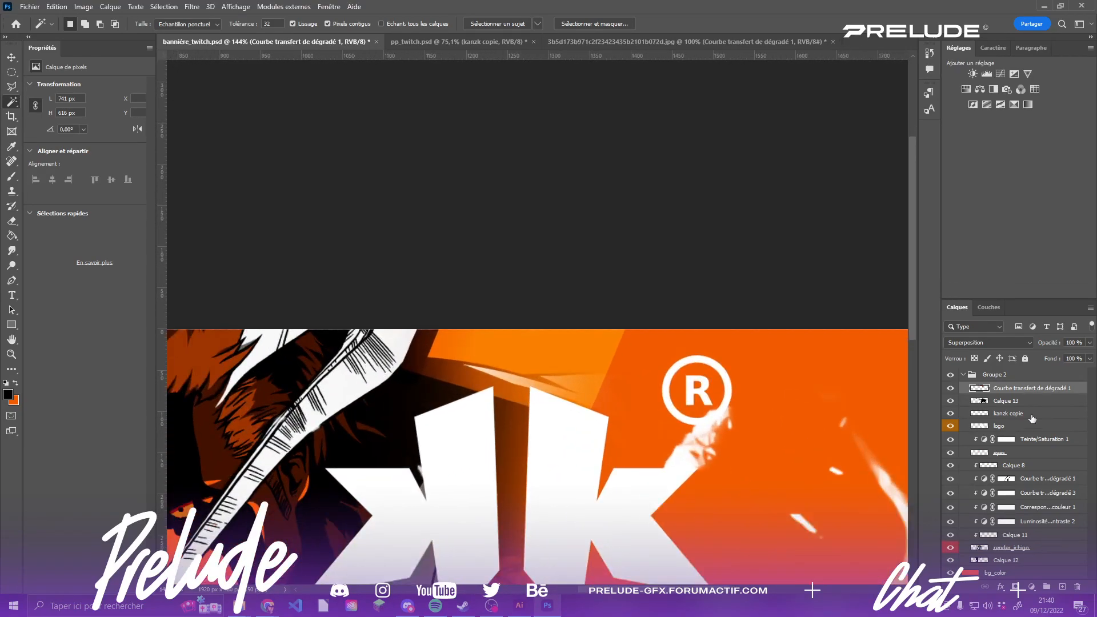
click(984, 426)
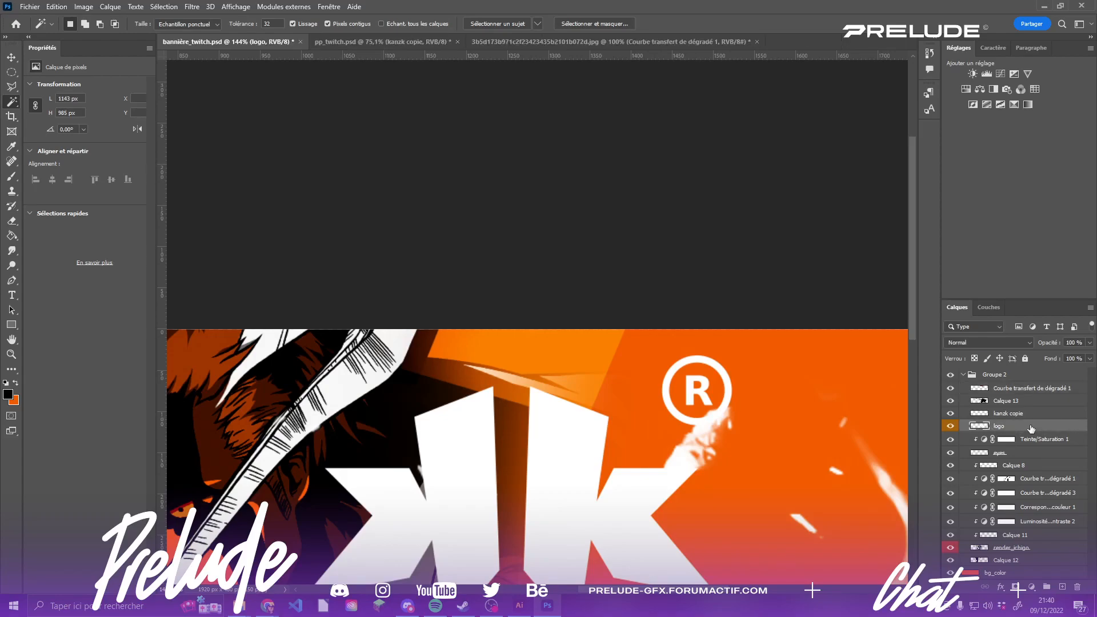
key(ctrl+j)
drag(1022, 428, 1021, 450)
- Add a colour overlay in black (#000000) to the logo copy
double_click(1053, 438)
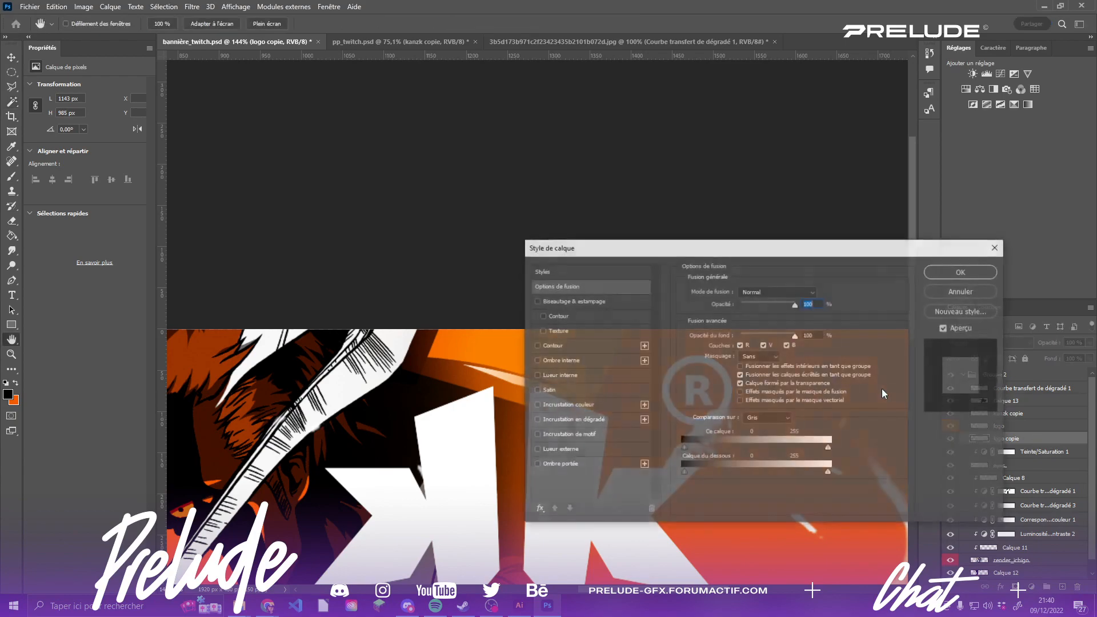
click(567, 405)
click(823, 292)
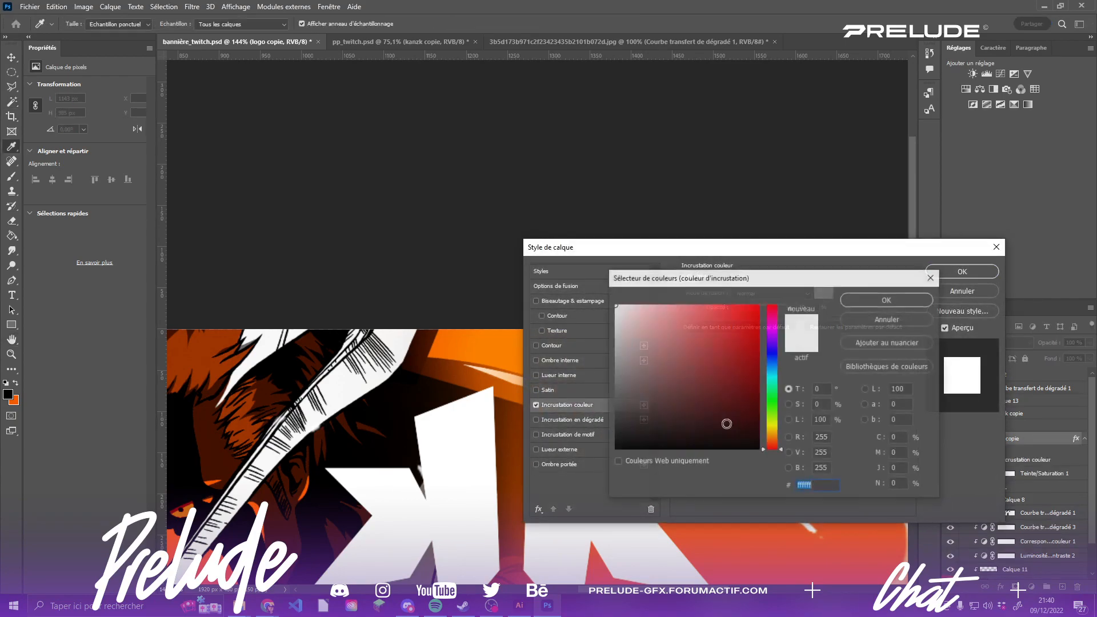
text(000000)
key(Return)
key(Return)
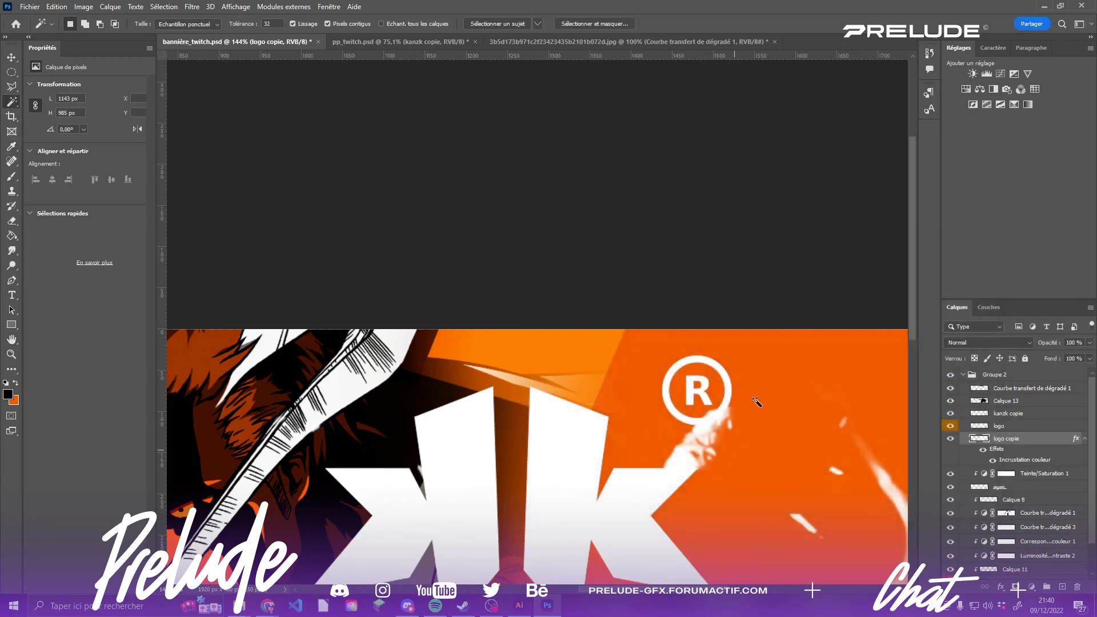
- Nudge the black logo copy upward and to the left so it sits as an offset shadow behind the emblem
scroll(632, 371, down, 2)
key(v)
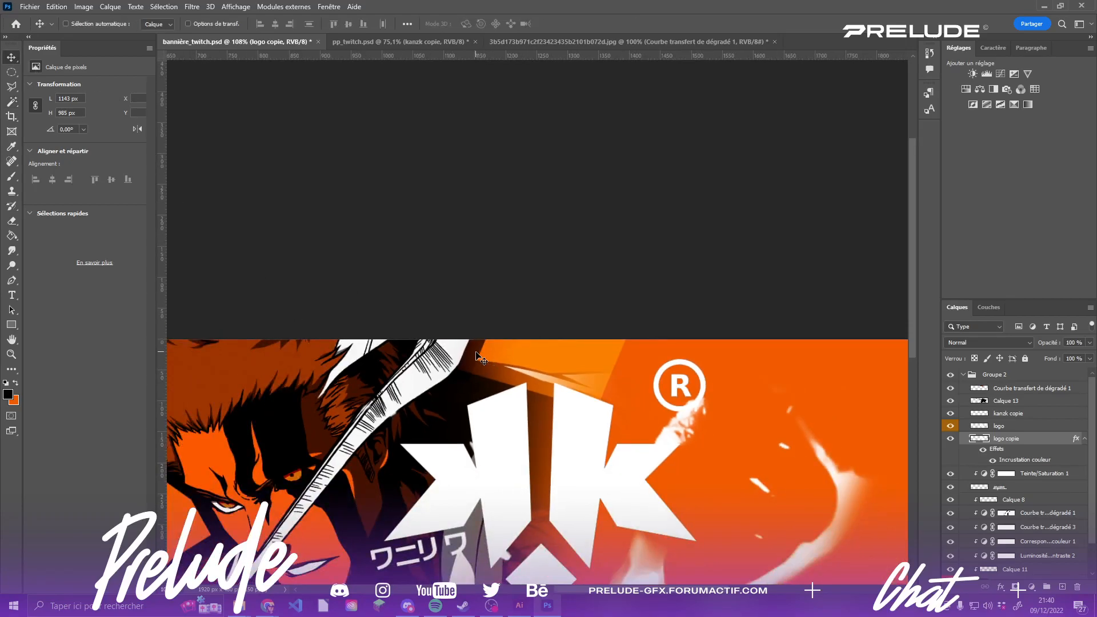
key(Up)
key(Up)
key(Up)
key(Up)
key(Up)
key(Left)
key(Left)
key(Left)
key(Left)
key(Left)
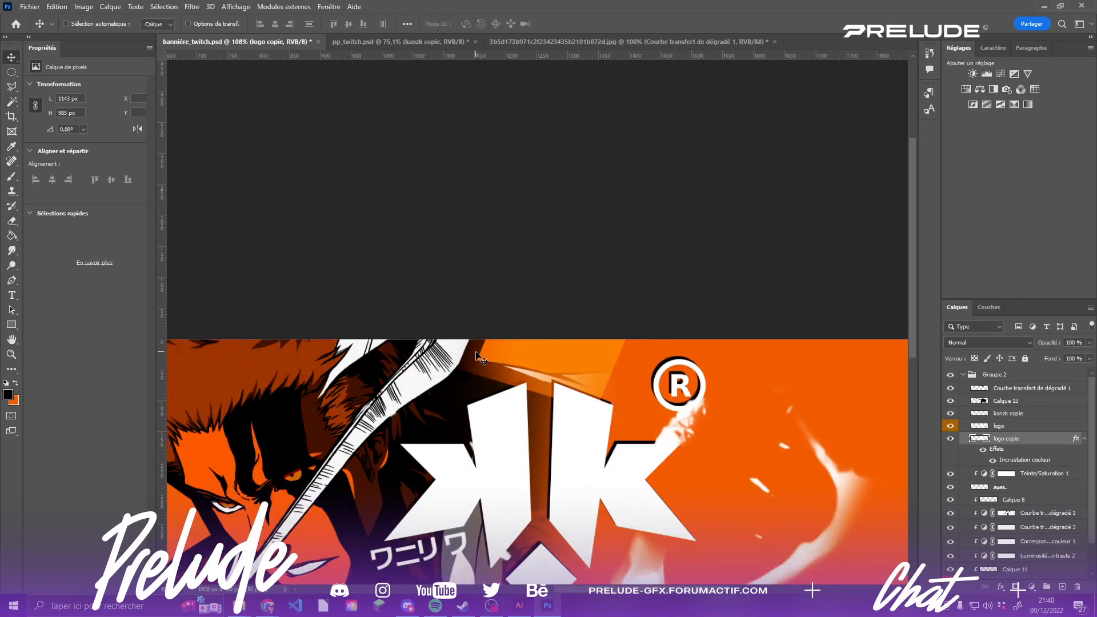
key(Left)
key(Left)
key(Left)
key(Up)
key(Up)
key(Up)
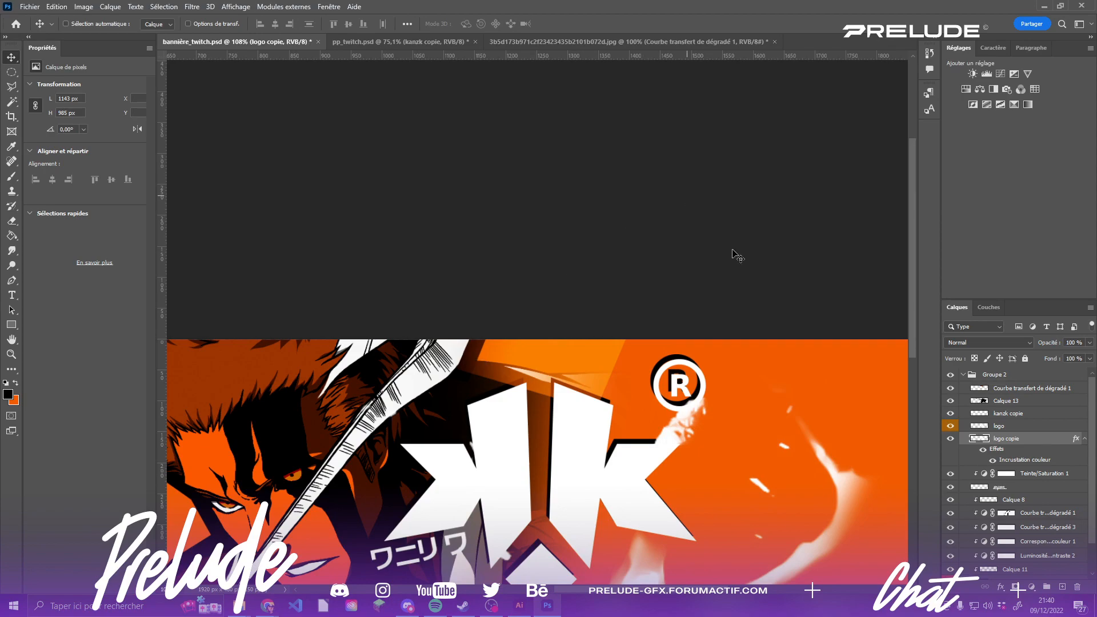
- Set the black logo copy's opacity to 20 %
click(1071, 343)
text(20)
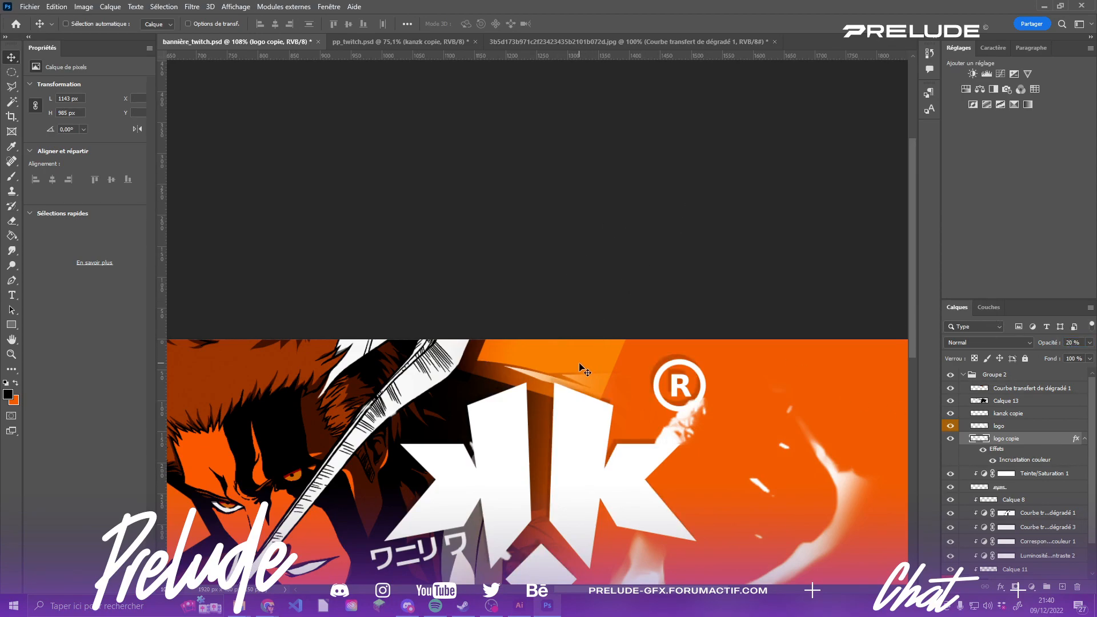
drag(580, 367, 577, 363)
key(ctrl+minus)
key(ctrl+minus)
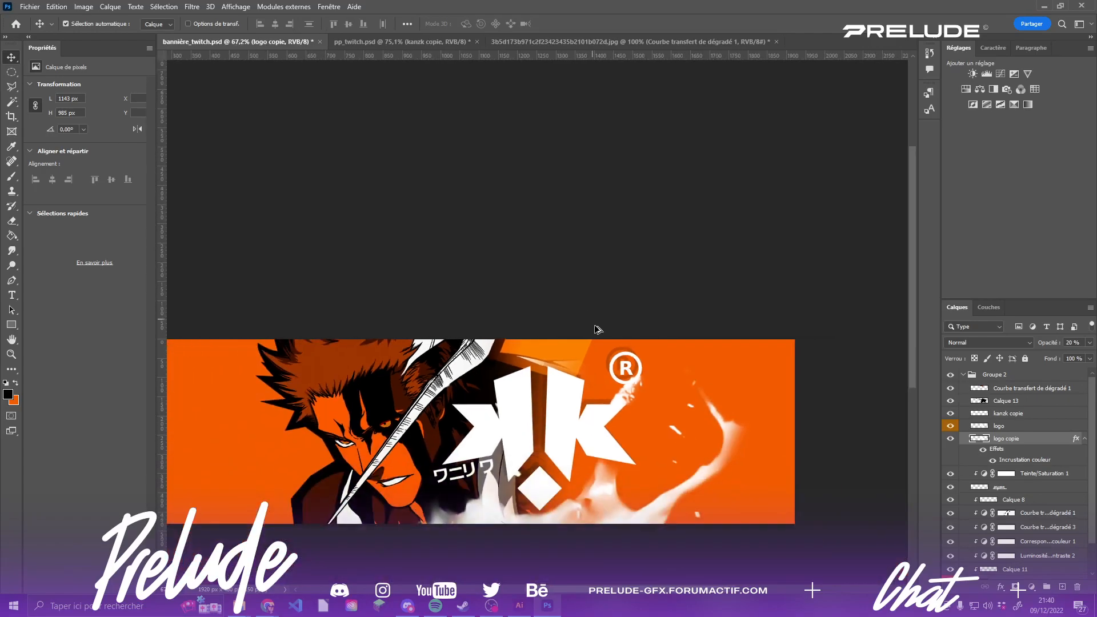
- Examine the emblem's offset shadow and the surrounding orange texture, both close up and in the whole banner
key(ctrl+plus)
key(ctrl+minus)
key(ctrl)
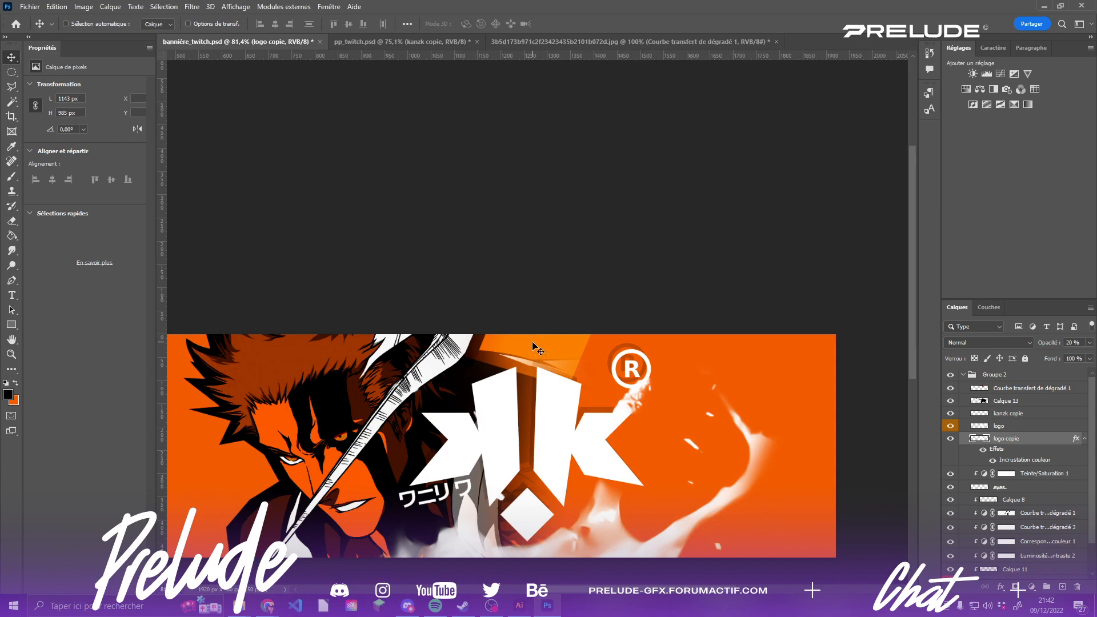
scroll(636, 324, up, 5)
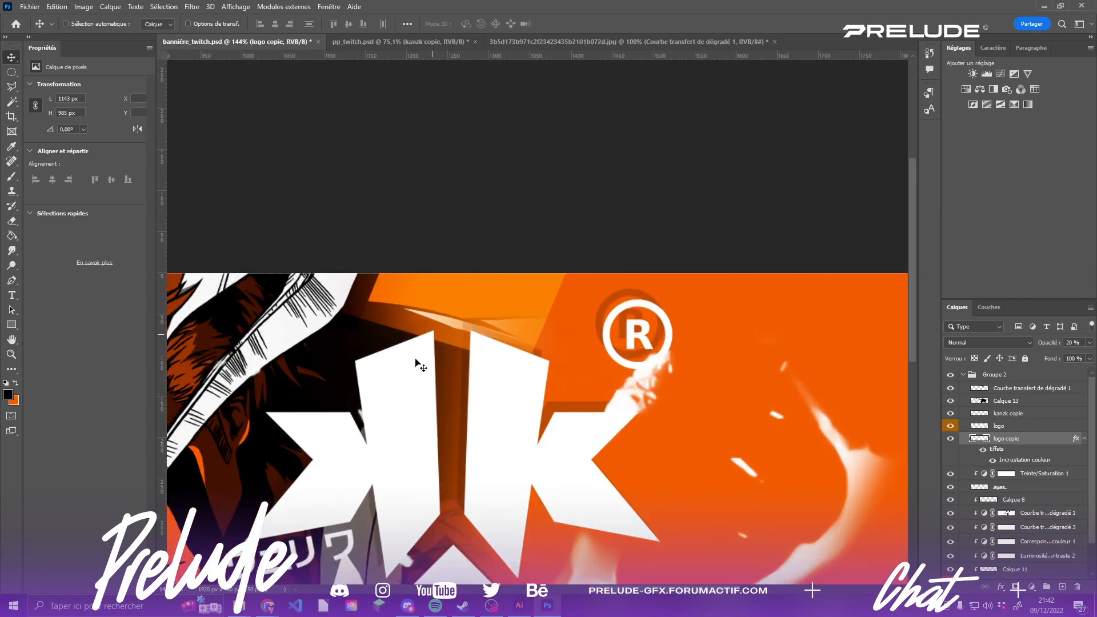
drag(446, 360, 492, 345)
scroll(422, 321, down, 5)
scroll(424, 318, up, 5)
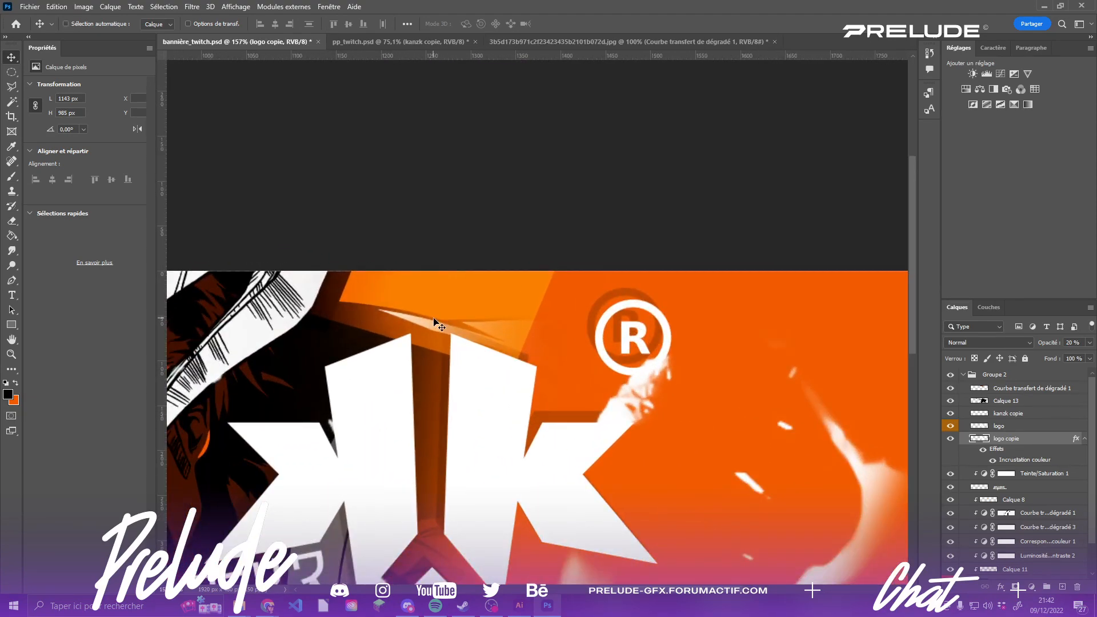
scroll(438, 324, down, 3)
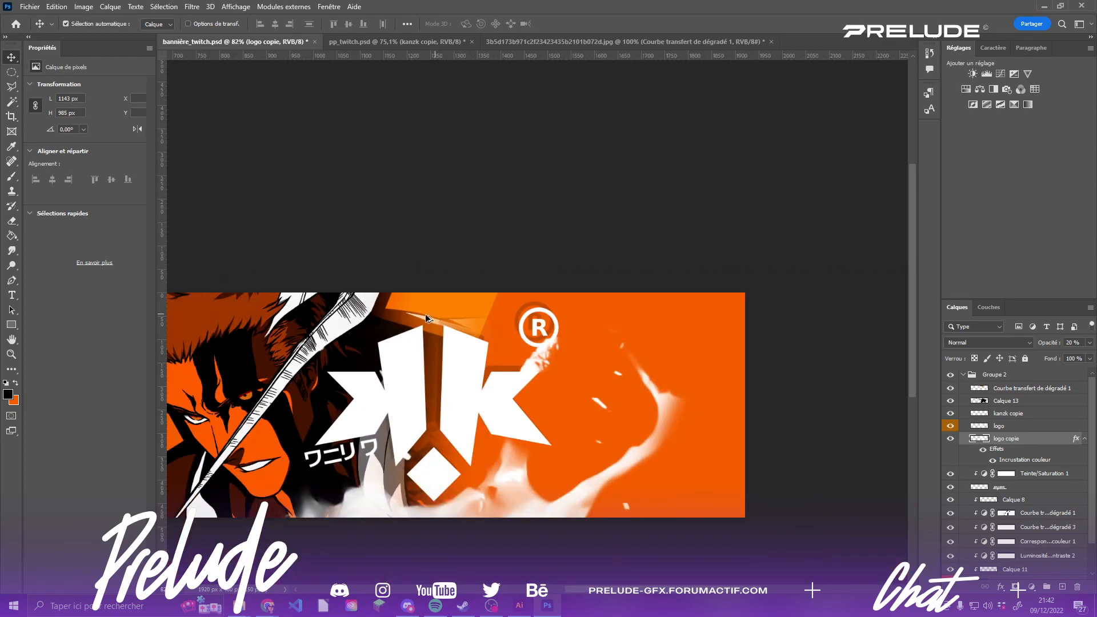
scroll(425, 313, up, 5)
key(ctrl)
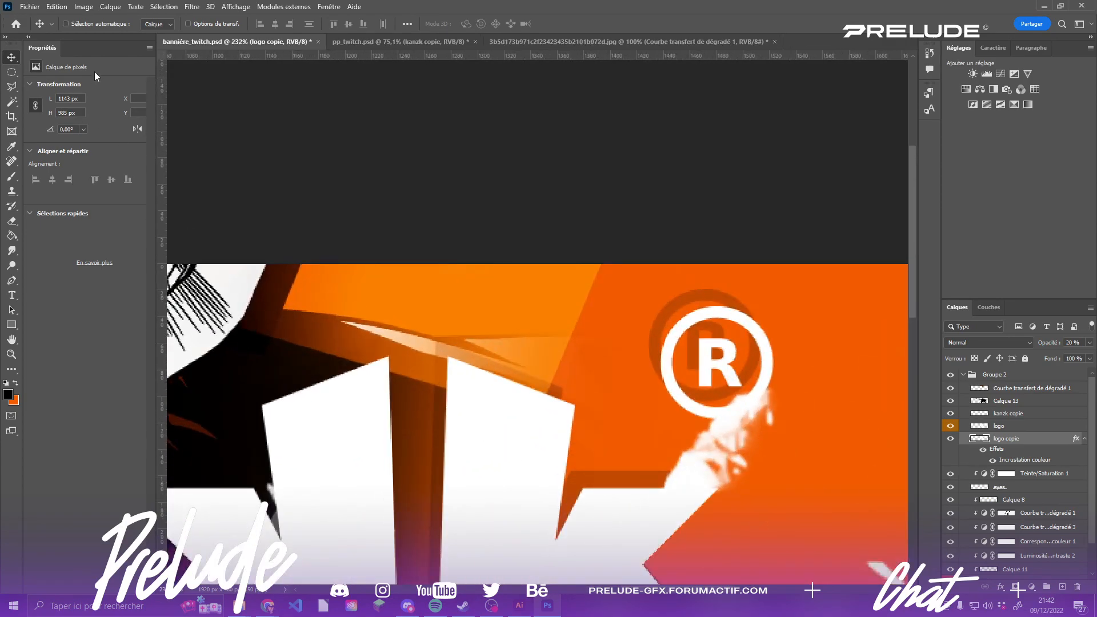
- Select the reversed gradient map clipped to the character and toggle its visibility to compare the effect
click(108, 26)
click(252, 341)
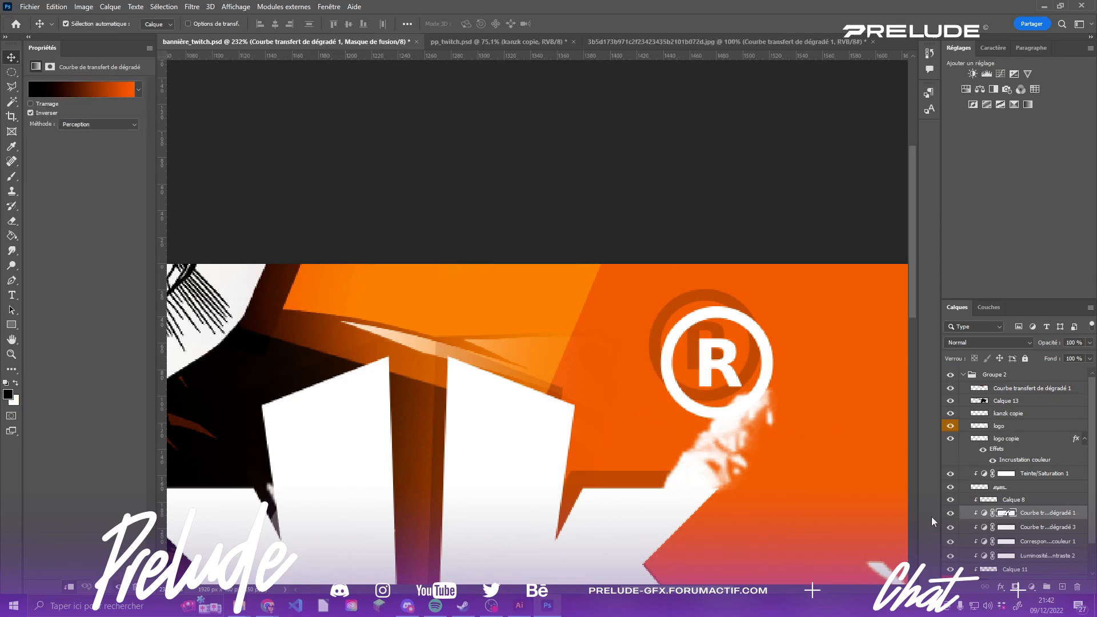
click(950, 513)
click(950, 513)
click(950, 513)
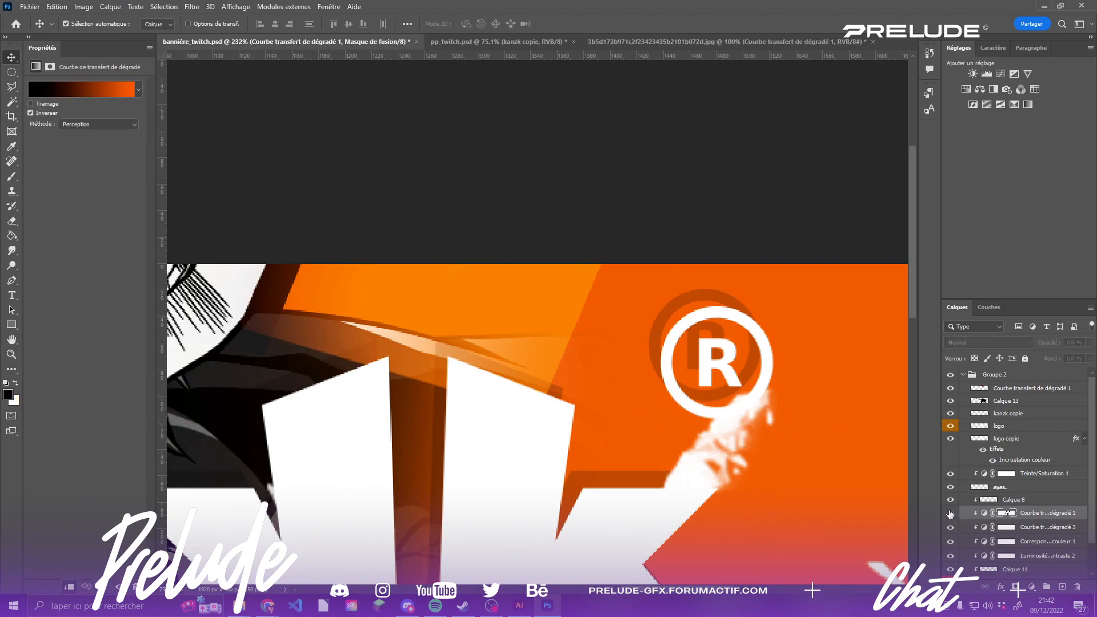
click(949, 512)
scroll(468, 380, down, 5)
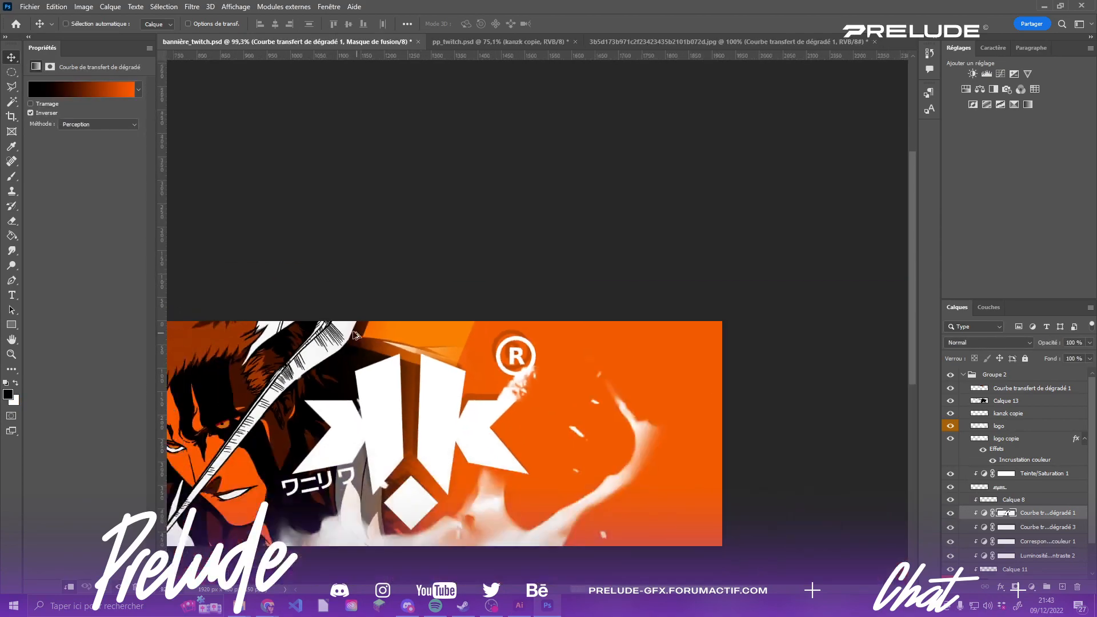
scroll(331, 326, up, 3)
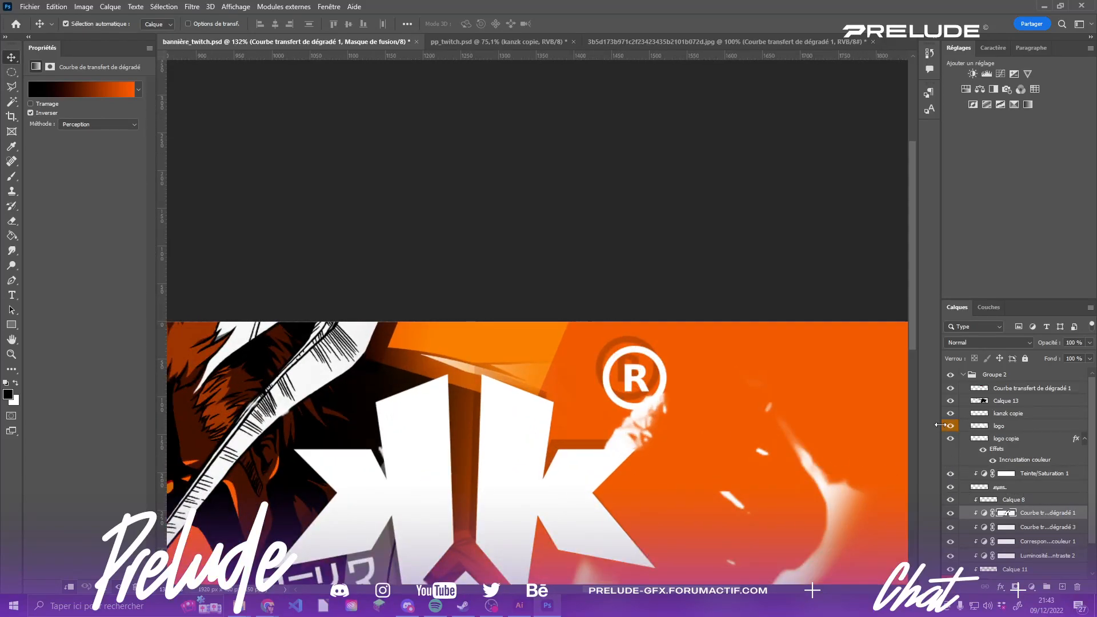
- Toggle the visibility of Calque 13 and Calque 12 to compare what each contributes to the banner
click(955, 401)
click(954, 401)
scroll(398, 373, down, 3)
scroll(398, 373, down, 2)
scroll(398, 373, up, 1)
scroll(1023, 485, down, 2)
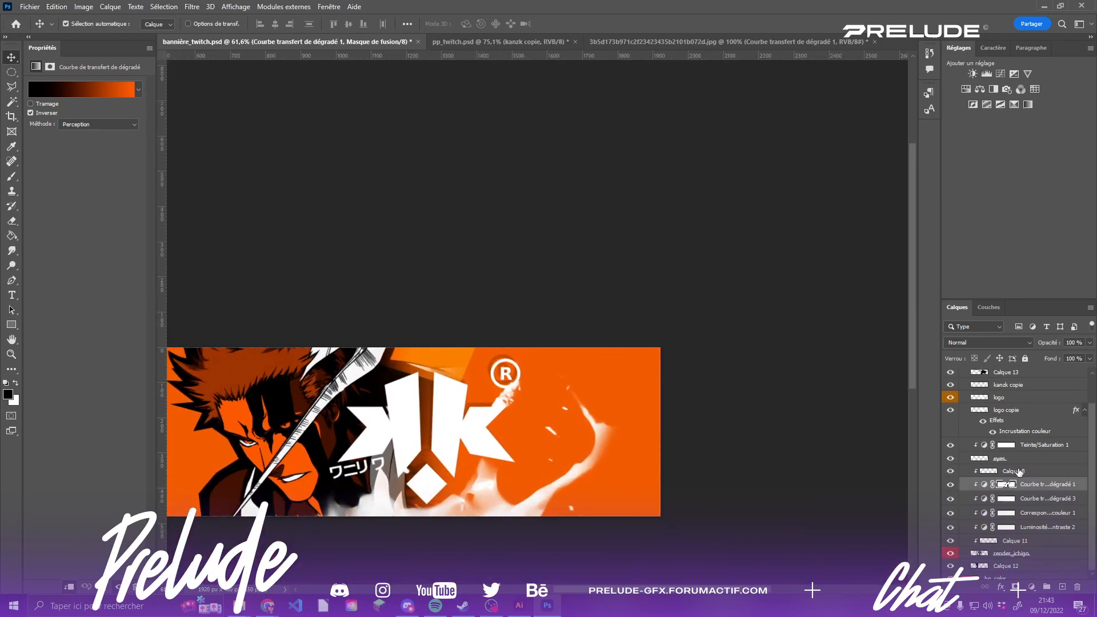
click(950, 561)
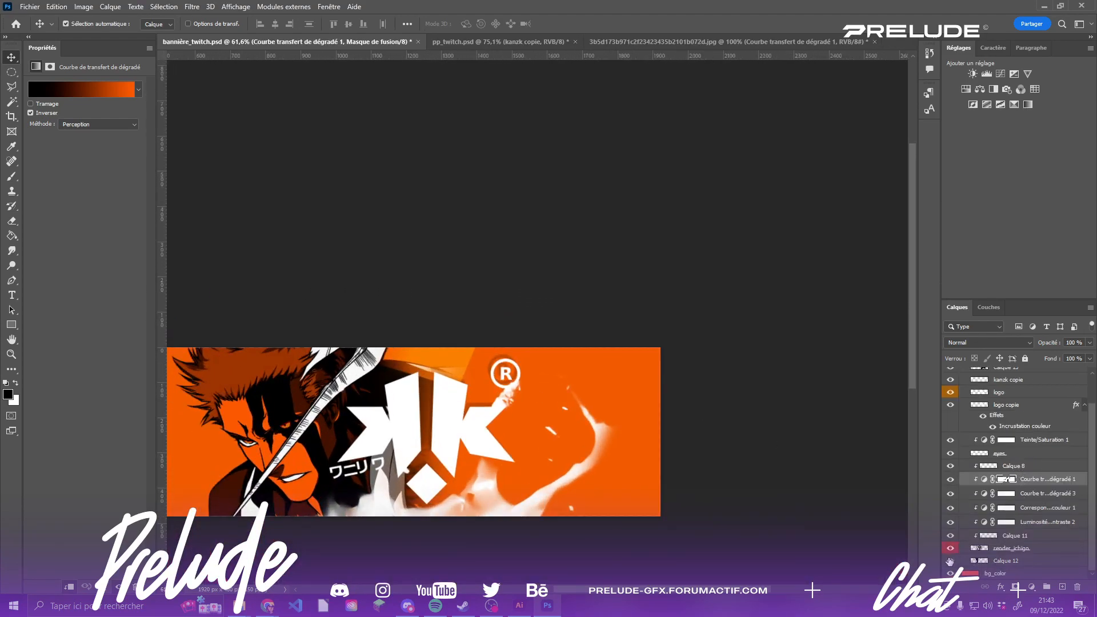
click(951, 560)
click(982, 561)
scroll(368, 362, up, 5)
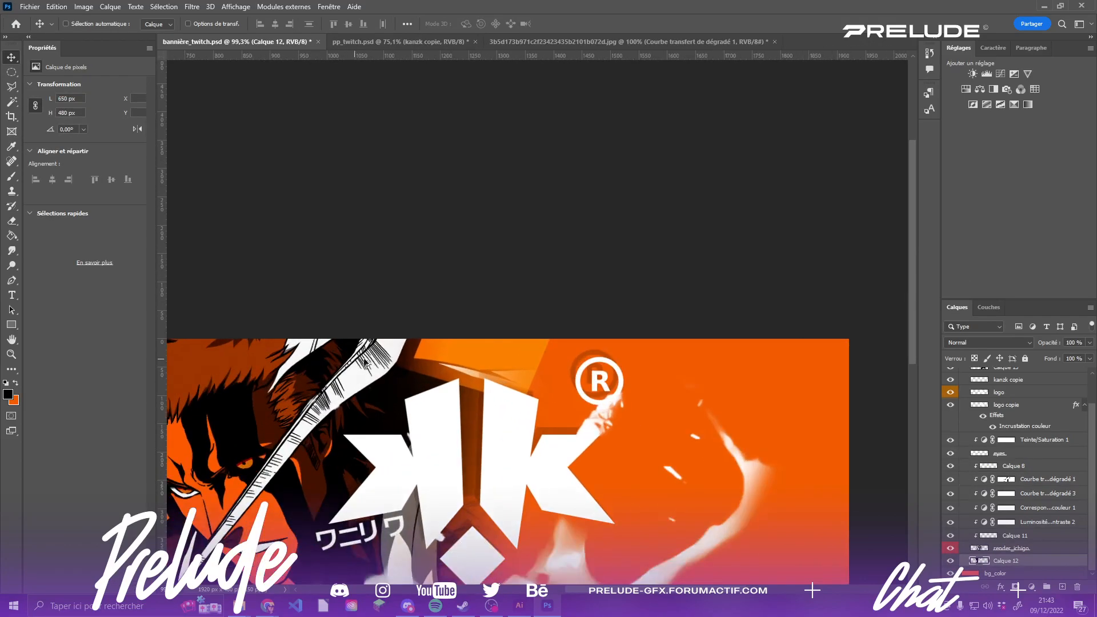
scroll(368, 361, up, 3)
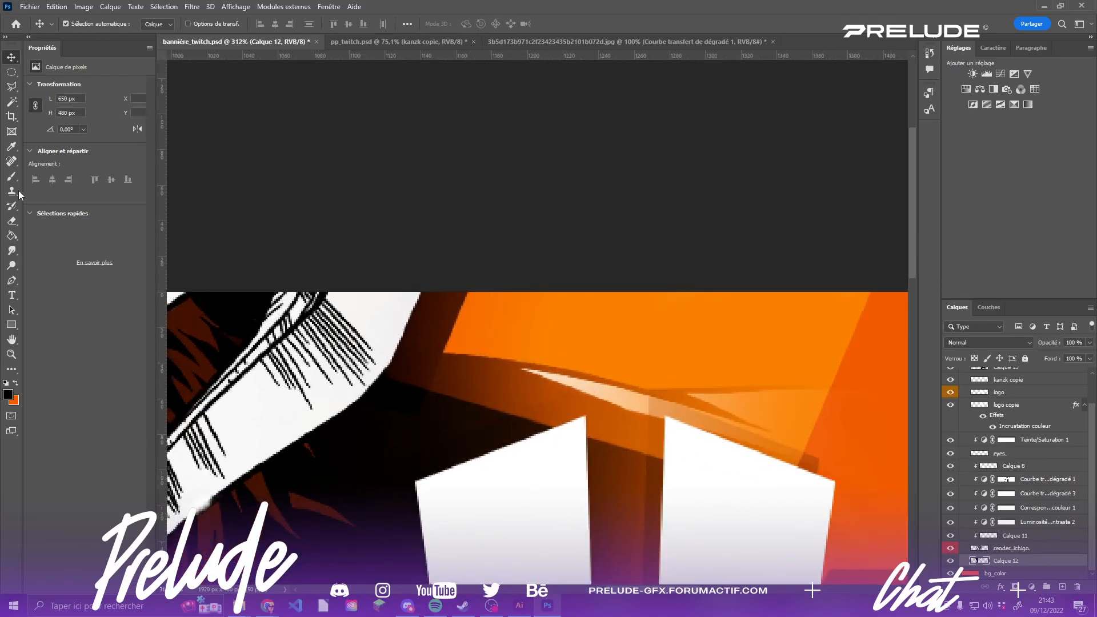
click(12, 222)
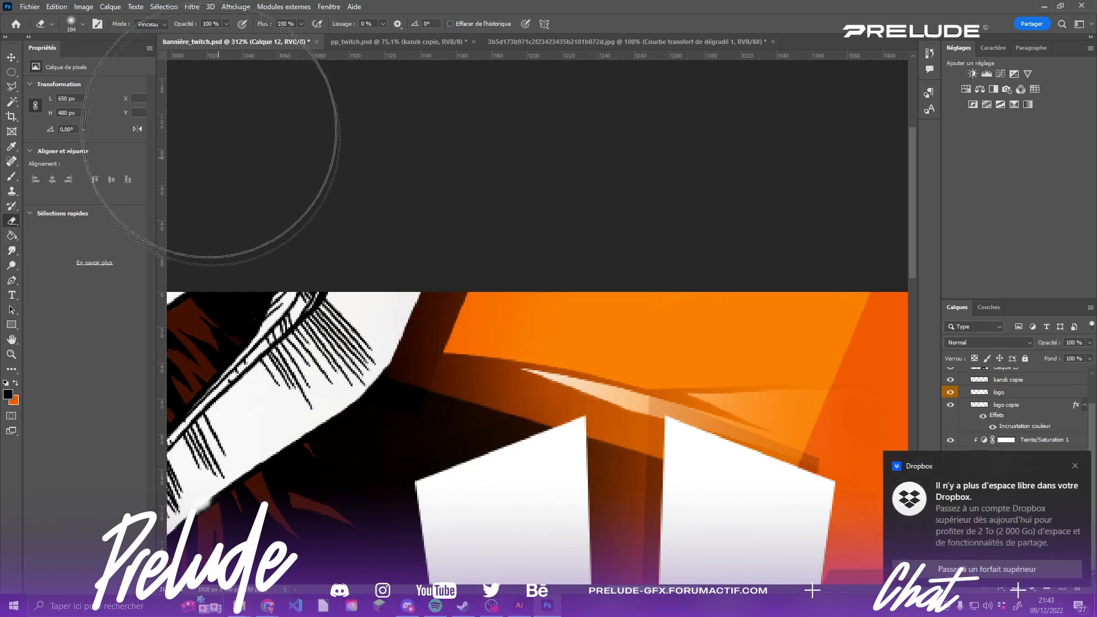
click(69, 24)
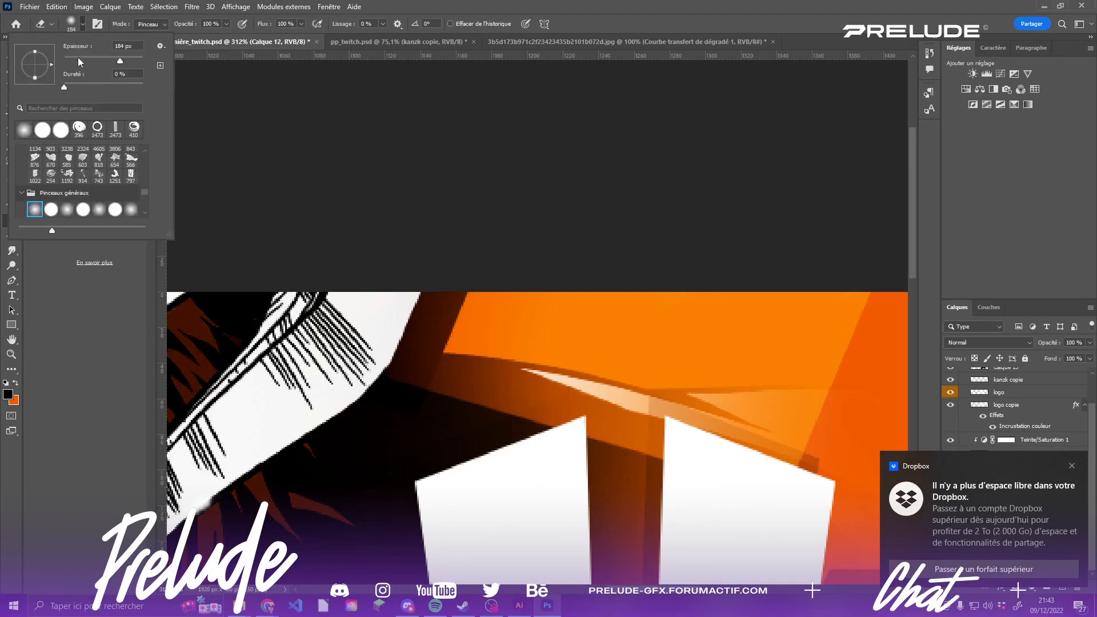
key(Return)
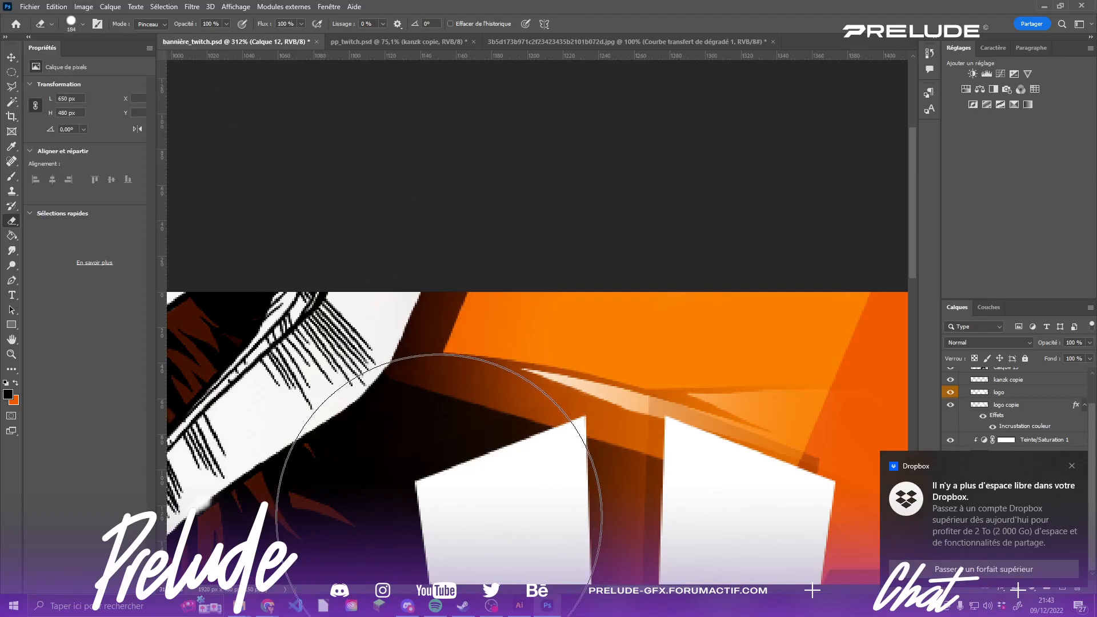
scroll(432, 514, up, 2)
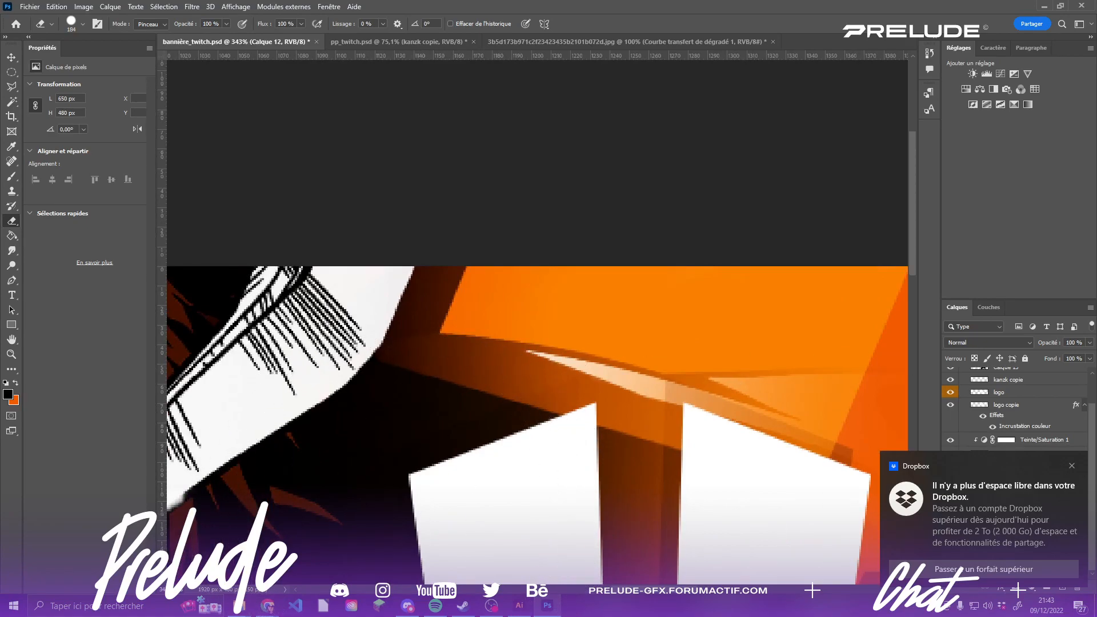
click(1071, 466)
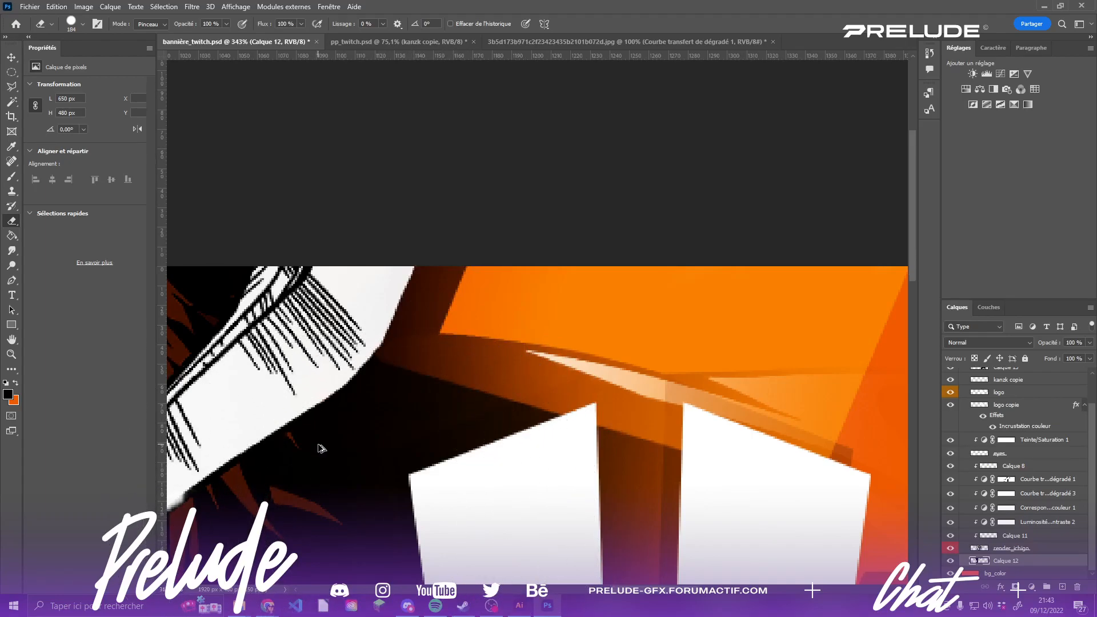
- Toggle the kanzk copie, Calque 13 and Courbe transfert de dégradé 1 layers to identify what forms the texture behind the emblem
scroll(461, 384, down, 5)
scroll(447, 345, down, 2)
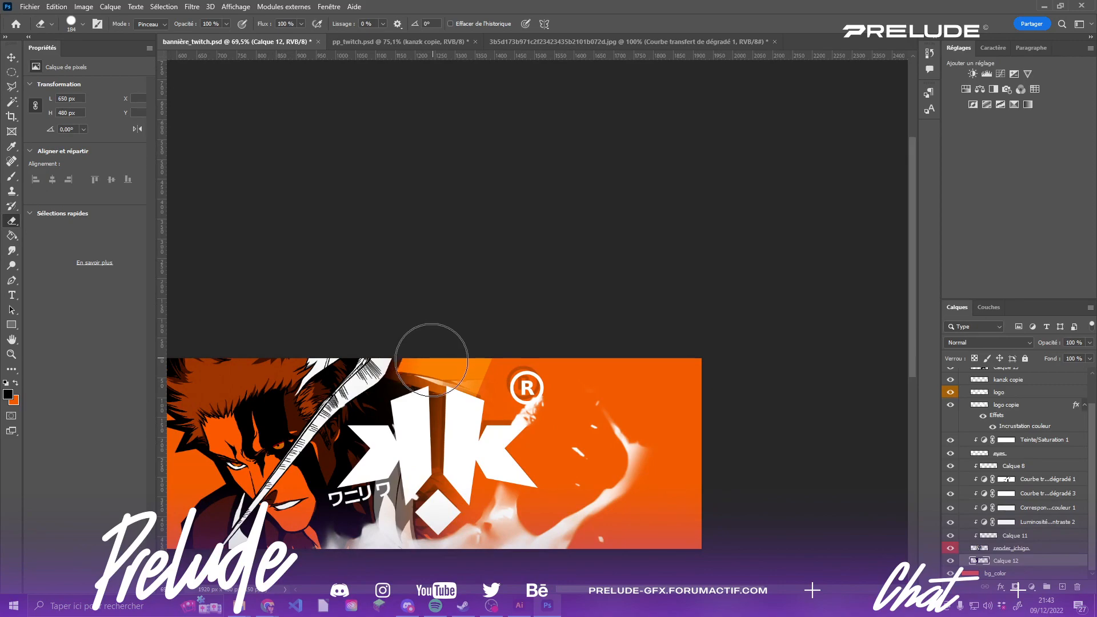
scroll(448, 356, down, 1)
scroll(451, 354, up, 2)
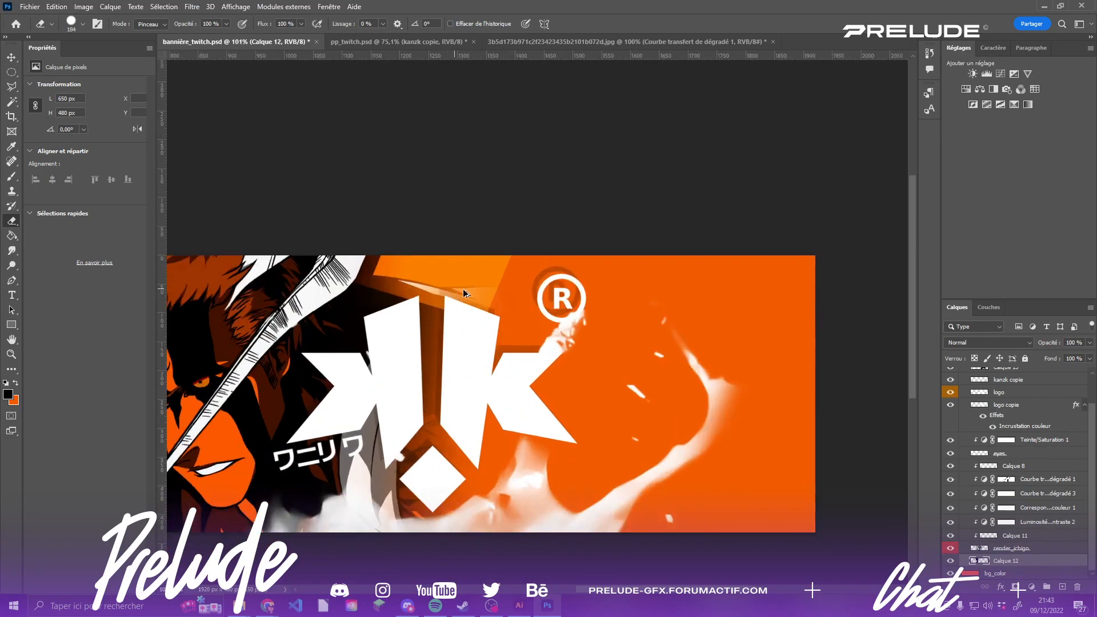
scroll(974, 456, up, 2)
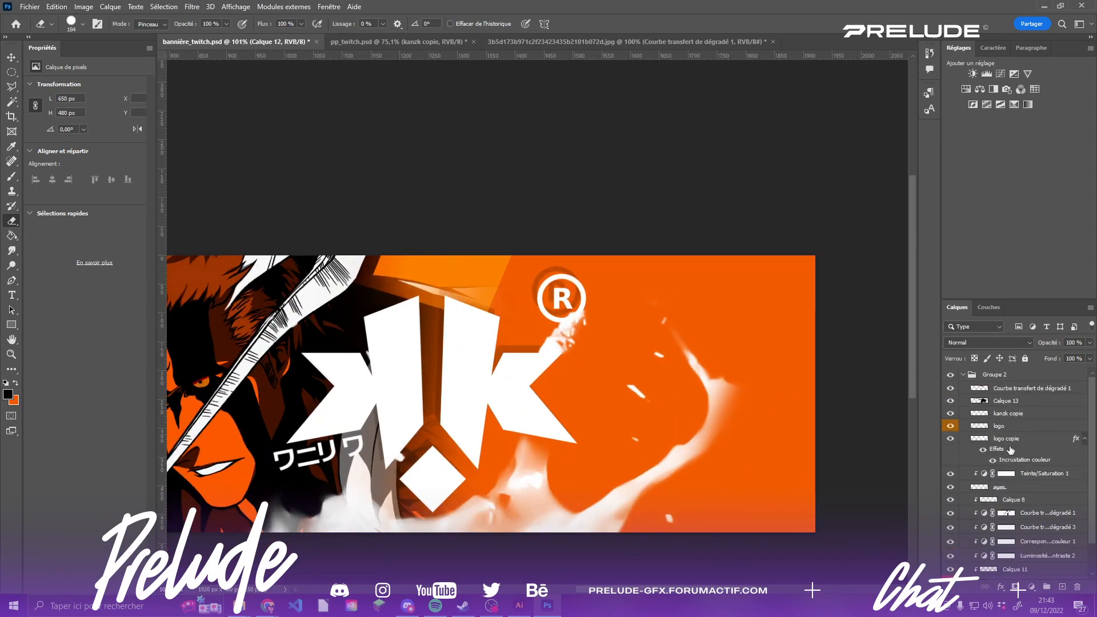
click(950, 414)
click(950, 413)
click(950, 401)
scroll(968, 503, down, 1)
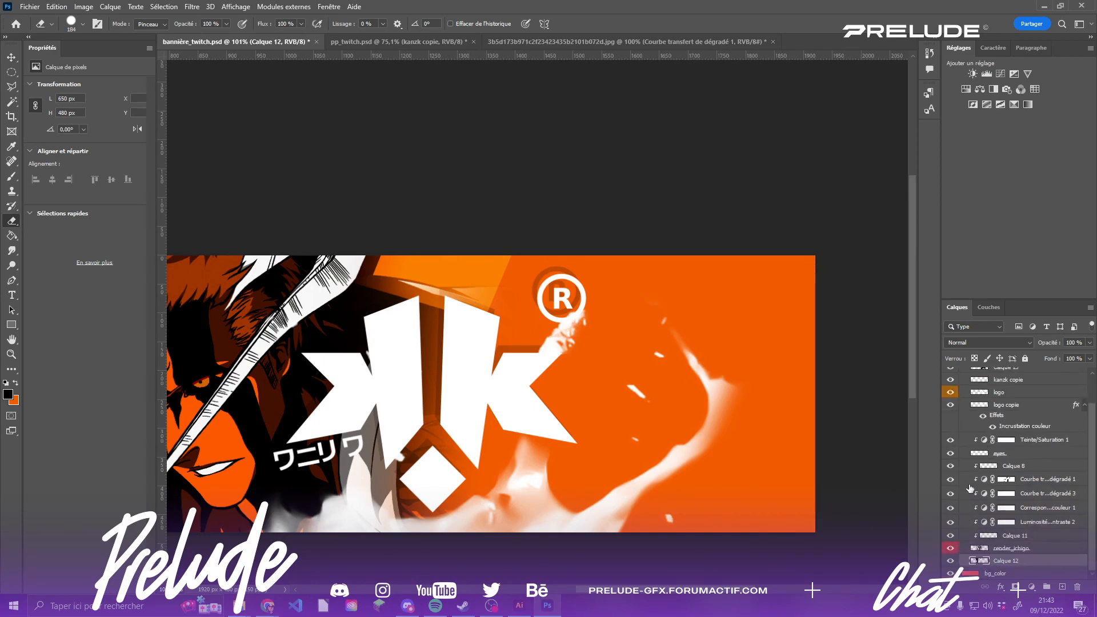
scroll(971, 469, up, 1)
click(952, 401)
click(949, 400)
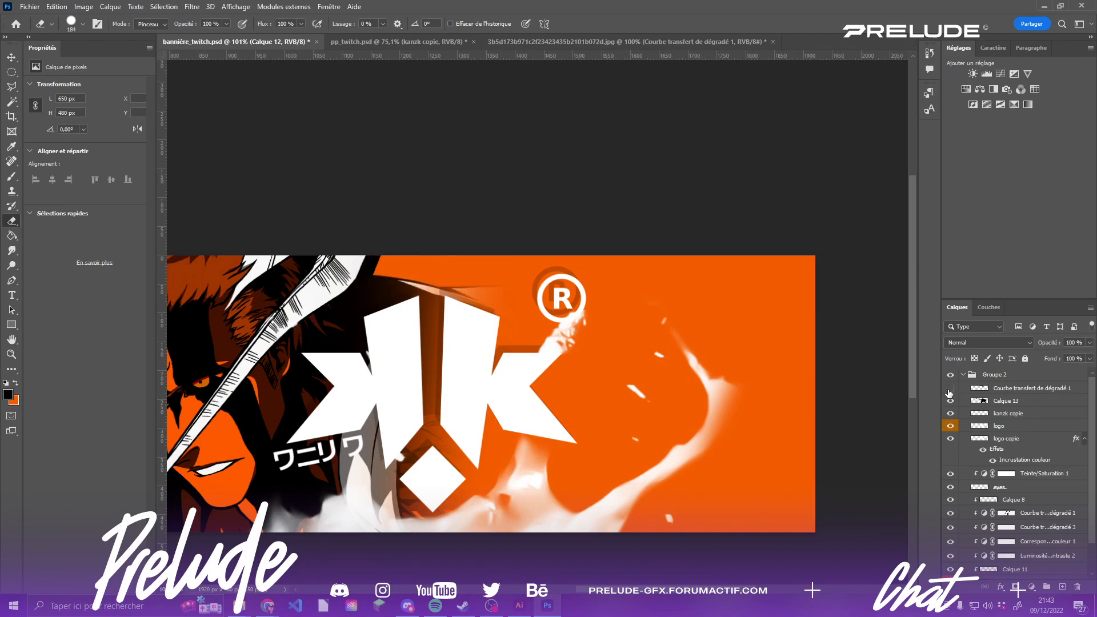
click(949, 389)
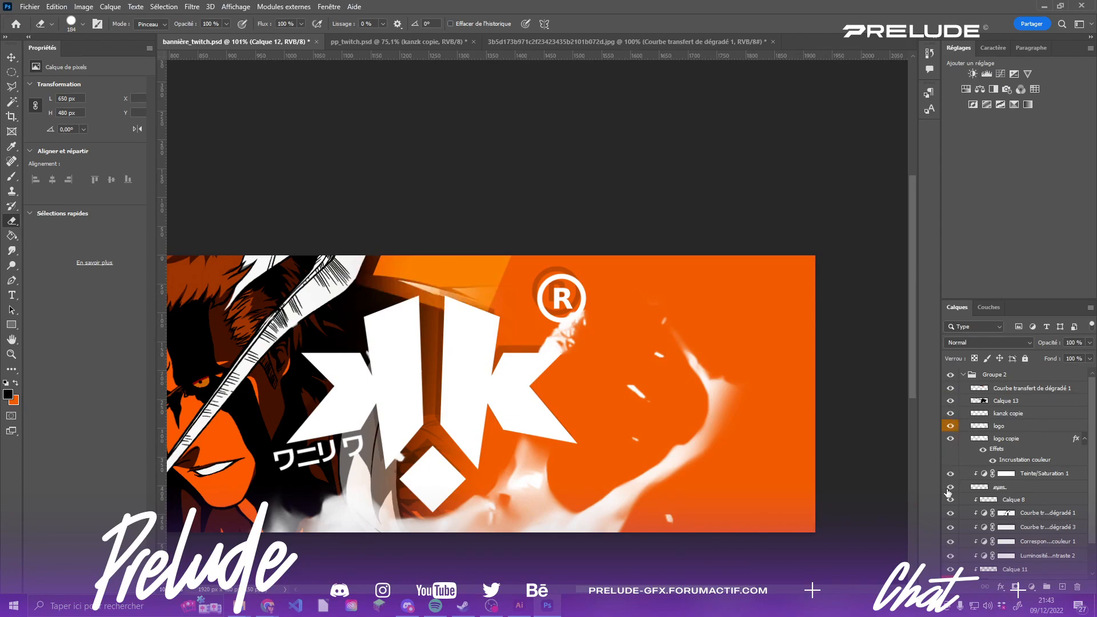
scroll(952, 500, down, 1)
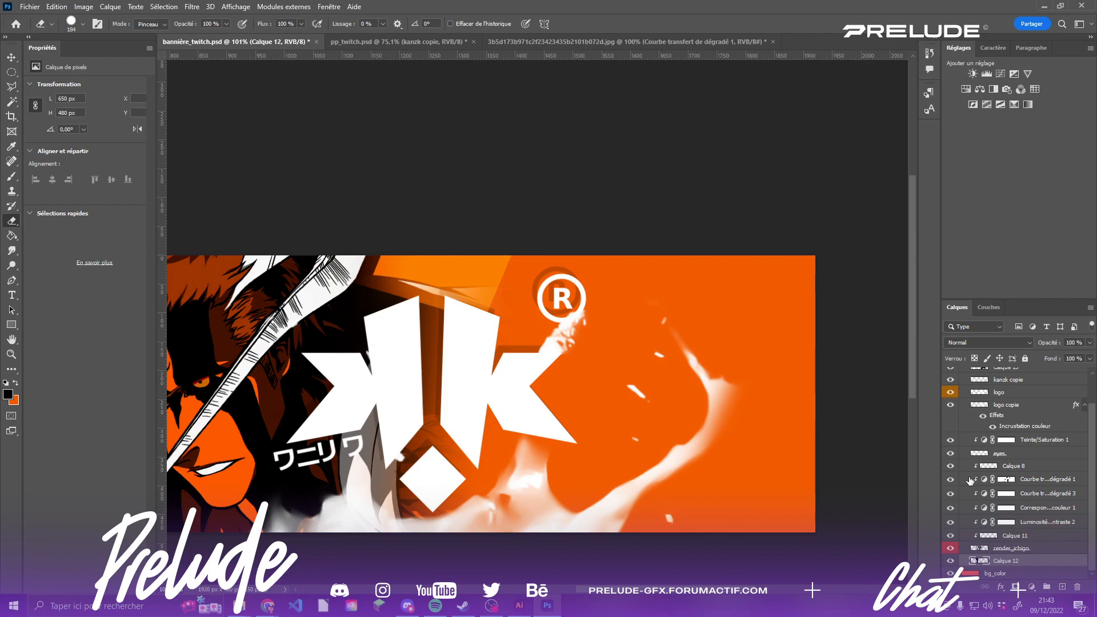
scroll(969, 480, up, 1)
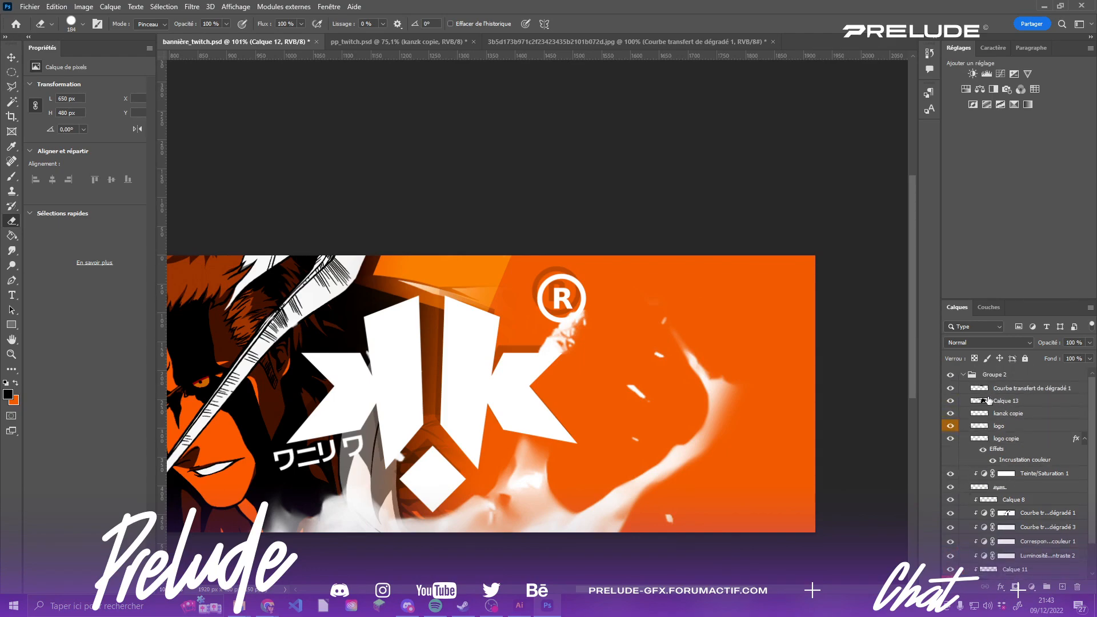
- Select the logo copie shadow layer and toggle its visibility to check the shadow around the emblem
click(950, 438)
click(994, 439)
click(951, 439)
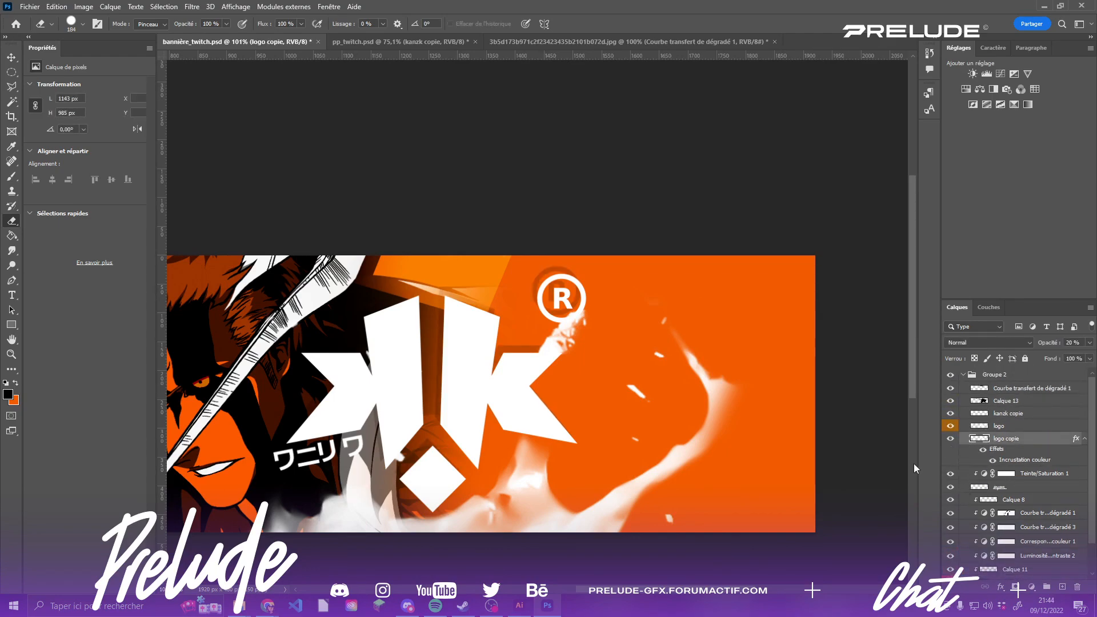
scroll(499, 234, down, 2)
scroll(502, 260, up, 2)
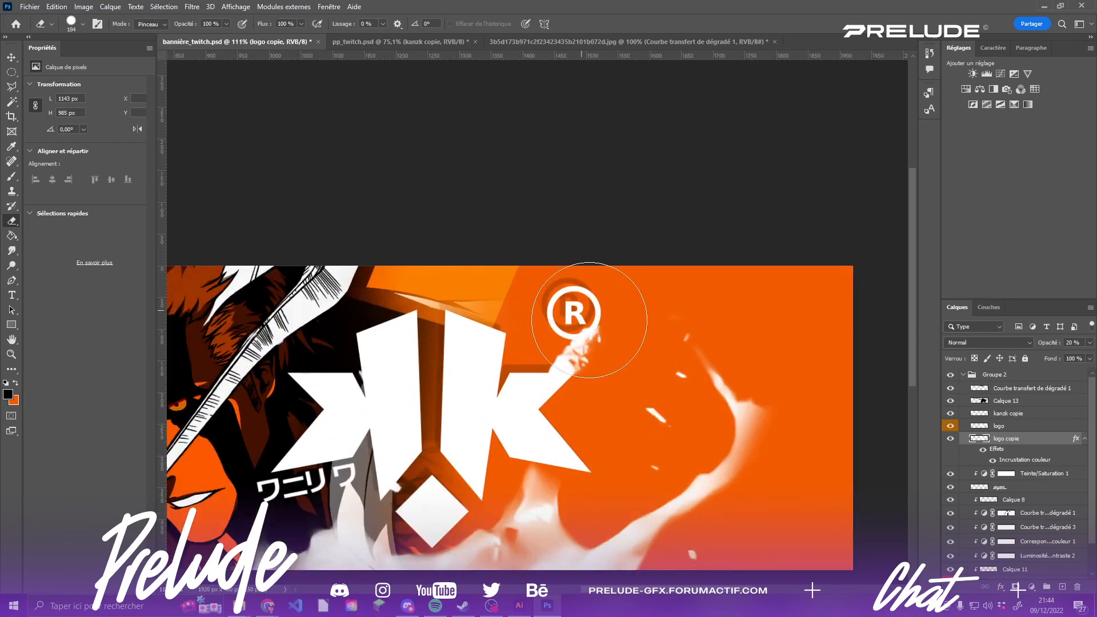
click(12, 71)
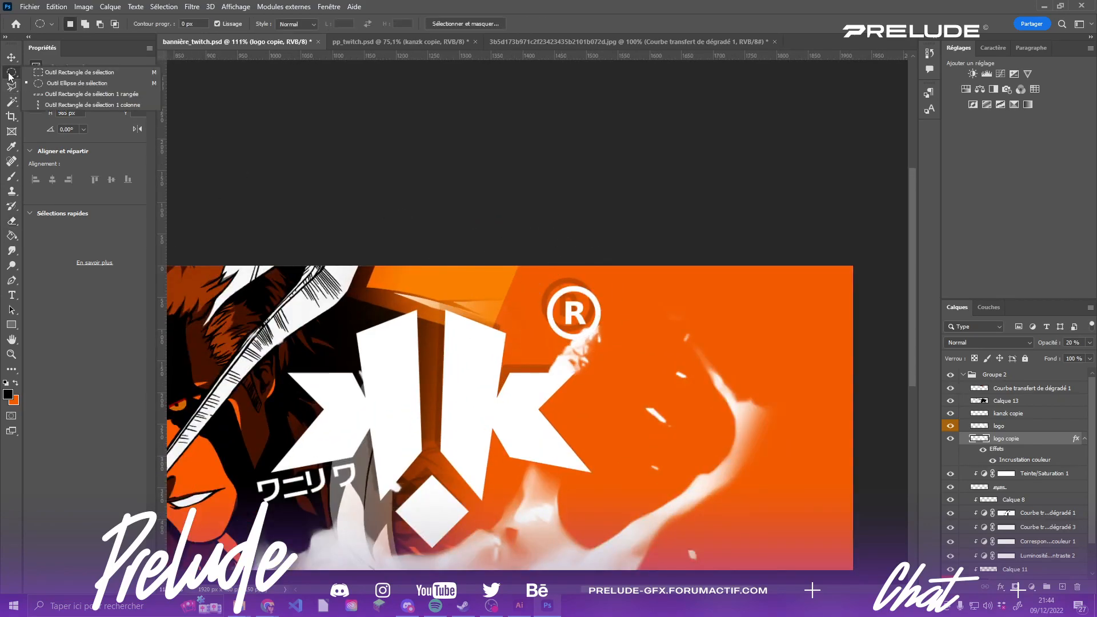
click(69, 73)
drag(340, 266, 526, 361)
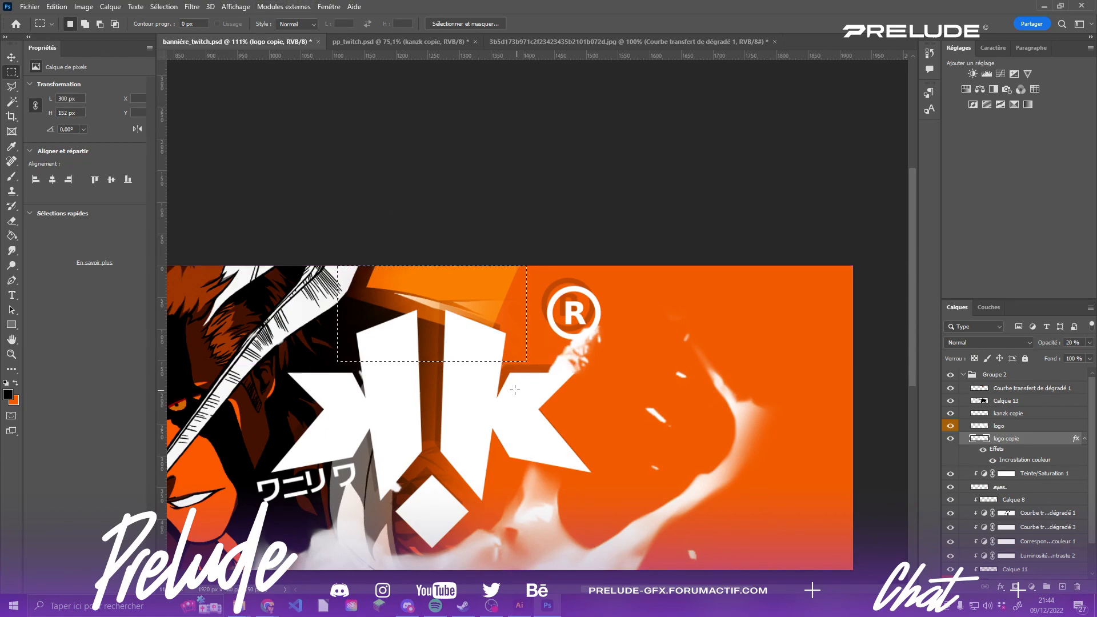
click(485, 389)
- Outline the emblem's upper middle, from above the canvas to the gap over the diamond, with a closed polygonal lasso selection
click(17, 89)
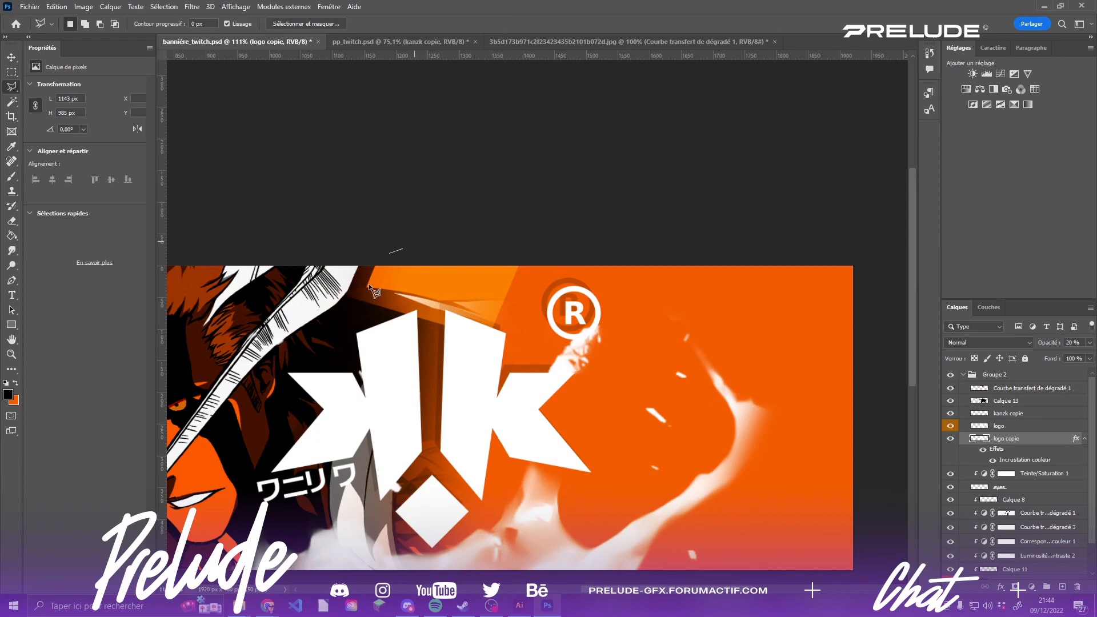
click(403, 249)
click(318, 326)
click(383, 366)
click(422, 454)
click(441, 463)
click(466, 455)
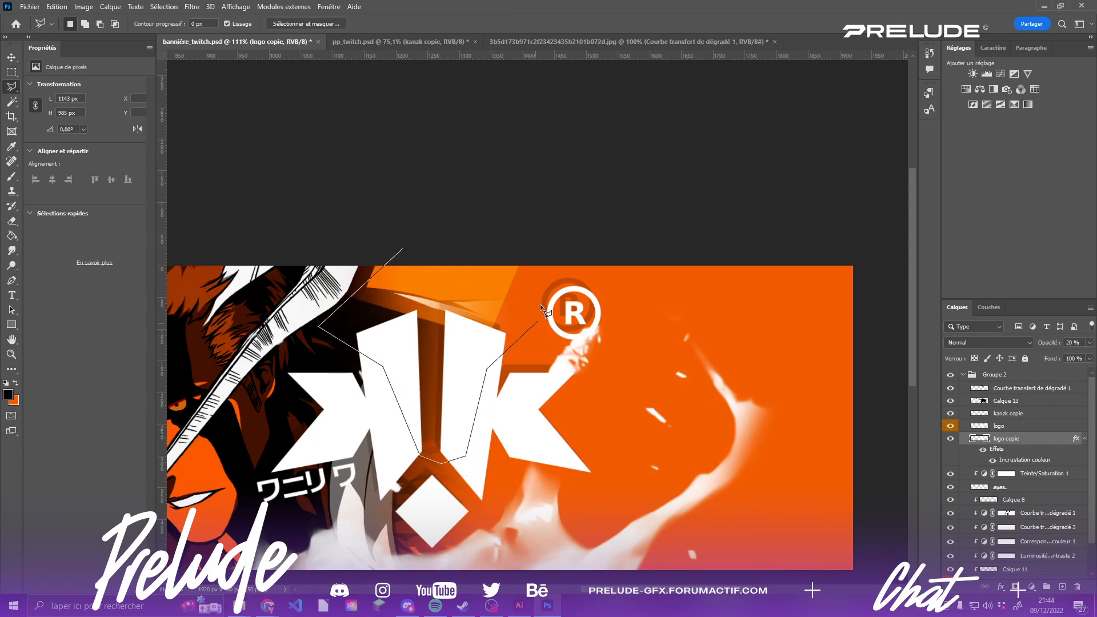
click(537, 320)
click(531, 247)
click(403, 248)
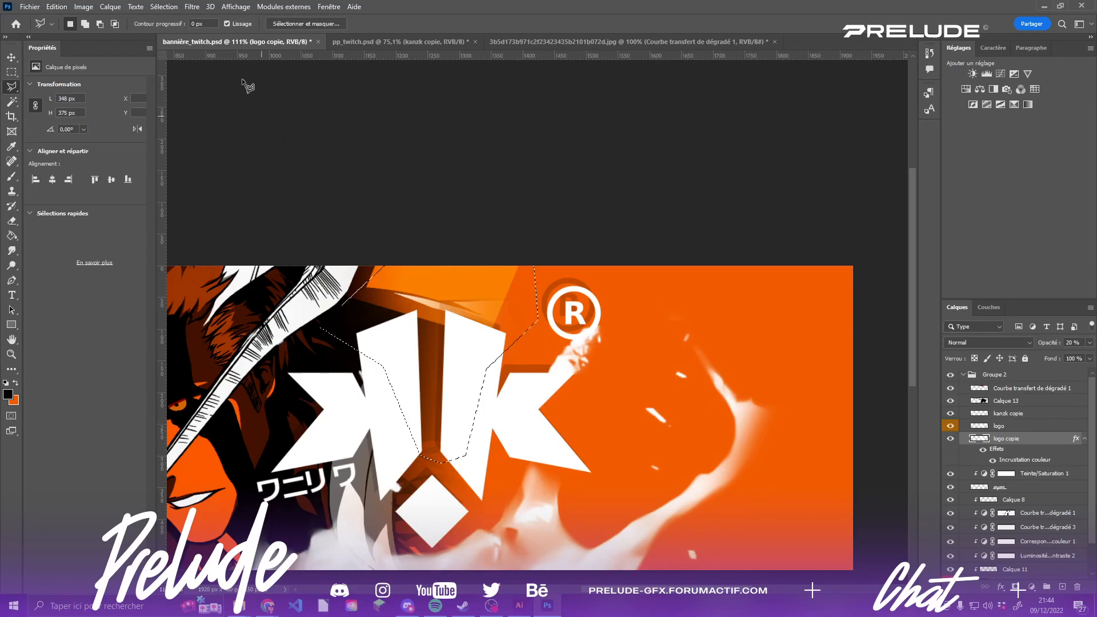
- Invert the selection, delete the logo copy's shadow outside the emblem's middle, and deselect
click(174, 9)
click(172, 57)
click(13, 102)
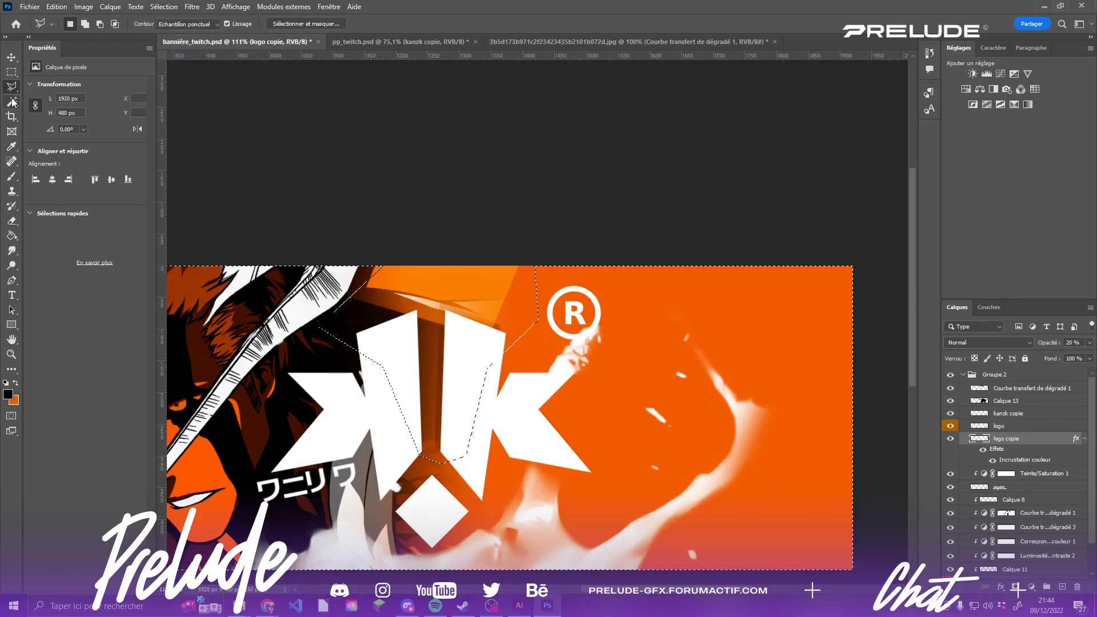
key(ctrl+d)
- Examine the trimmed emblem shadow both close up and in the whole banner
scroll(488, 439, down, 1)
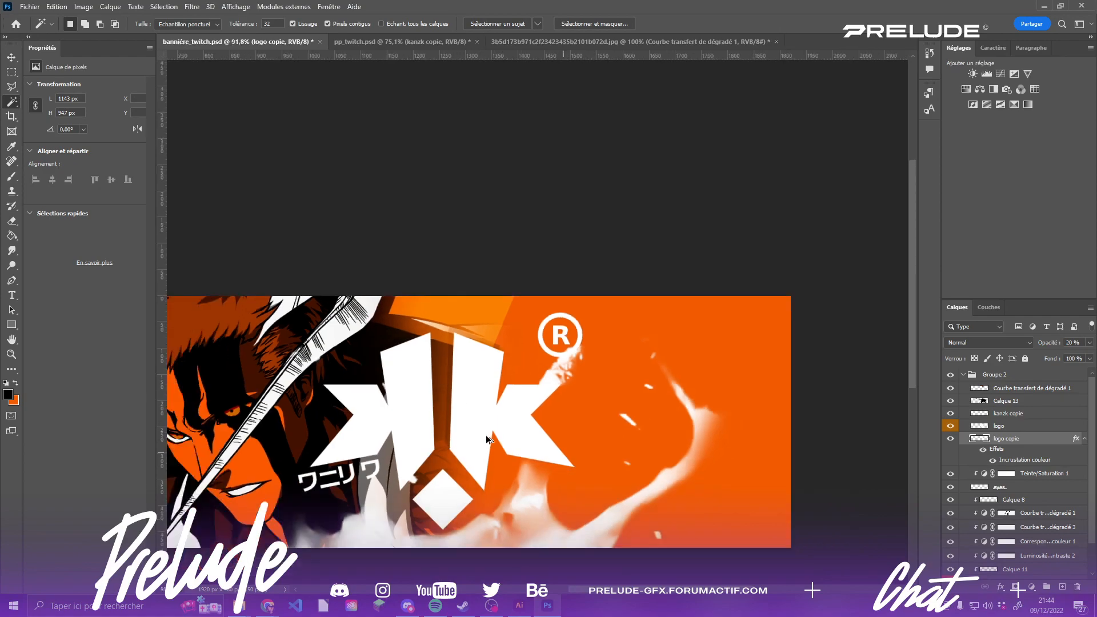
scroll(488, 438, down, 2)
scroll(452, 399, up, 1)
scroll(444, 395, down, 2)
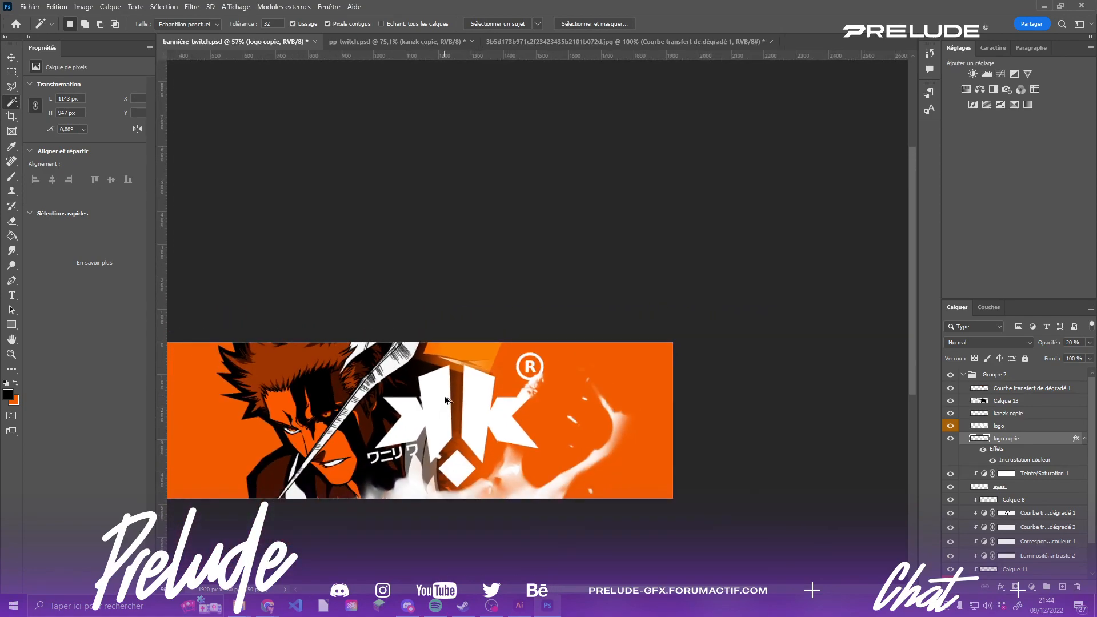
scroll(444, 395, up, 2)
scroll(477, 371, up, 3)
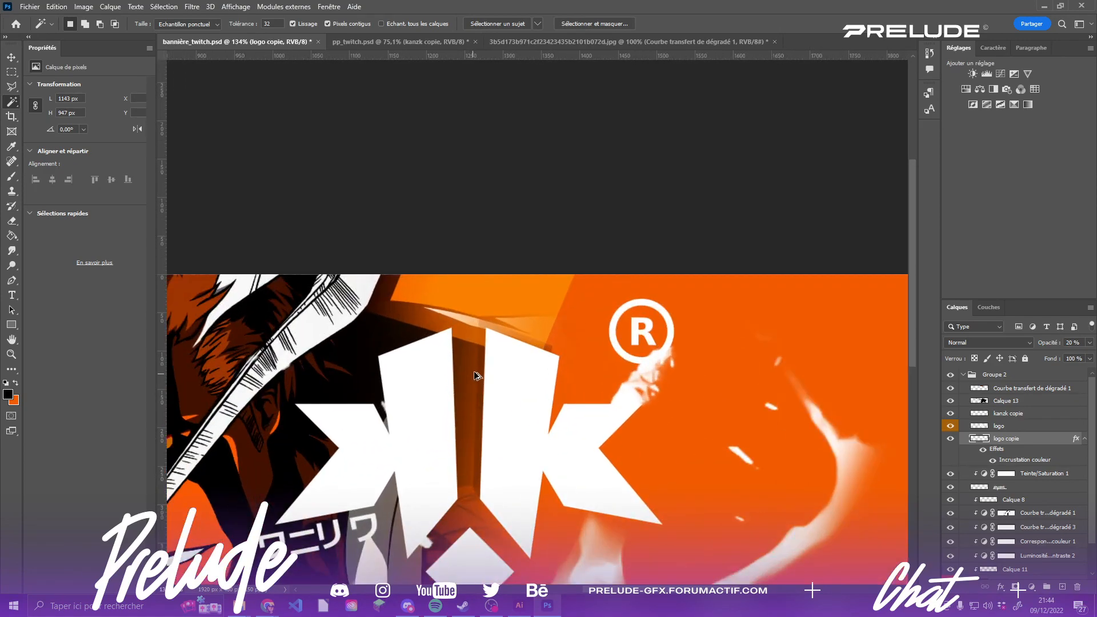
scroll(478, 371, down, 2)
scroll(478, 371, down, 2)
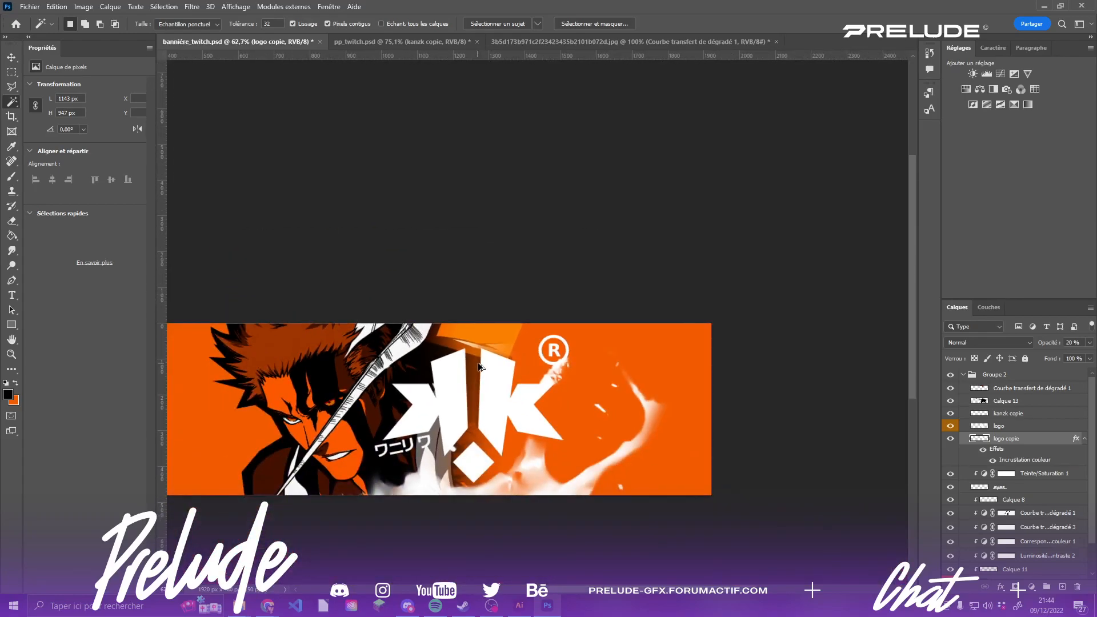
scroll(529, 389, down, 2)
scroll(529, 389, up, 1)
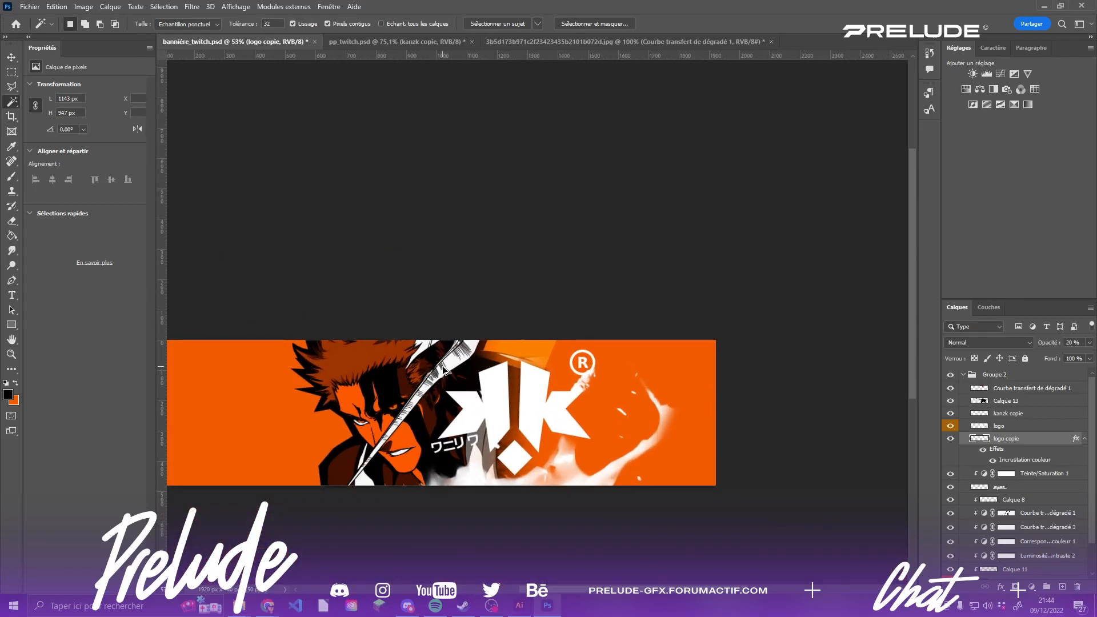
scroll(569, 366, up, 3)
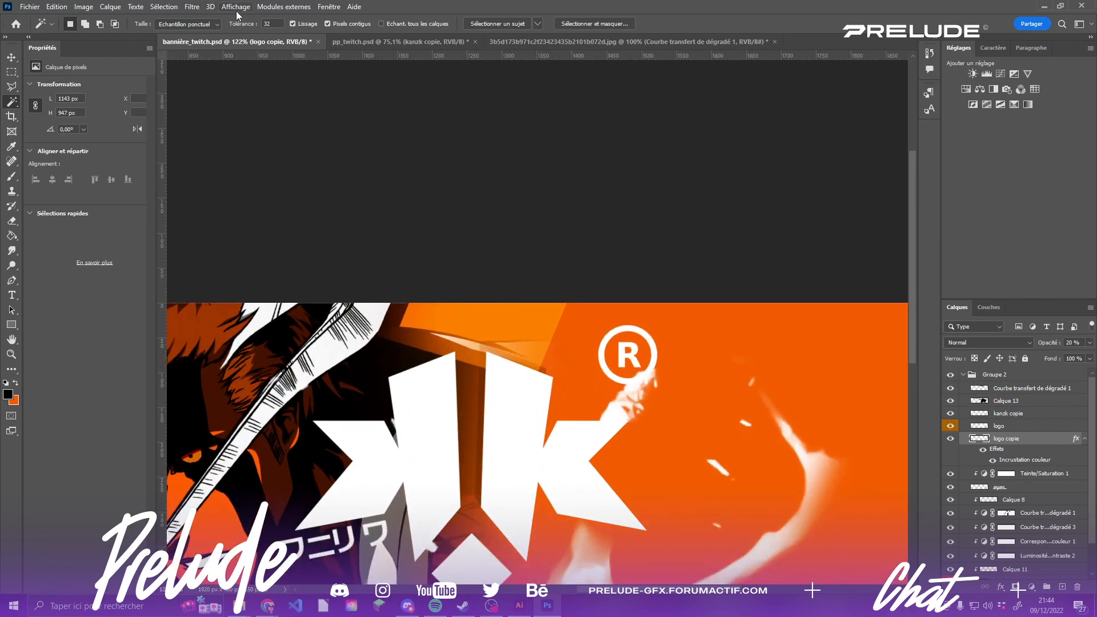
- Try a Gaussian blur with a 3.1-pixel radius on the logo copy shadow and check it in the whole banner
click(193, 7)
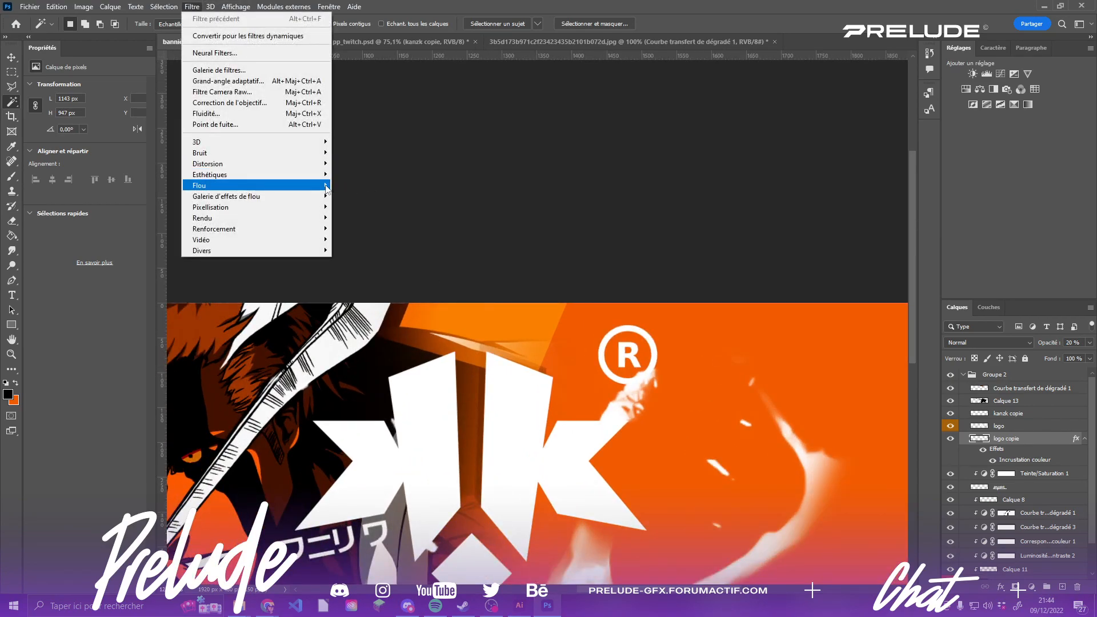
mouse_move(327, 188)
click(386, 240)
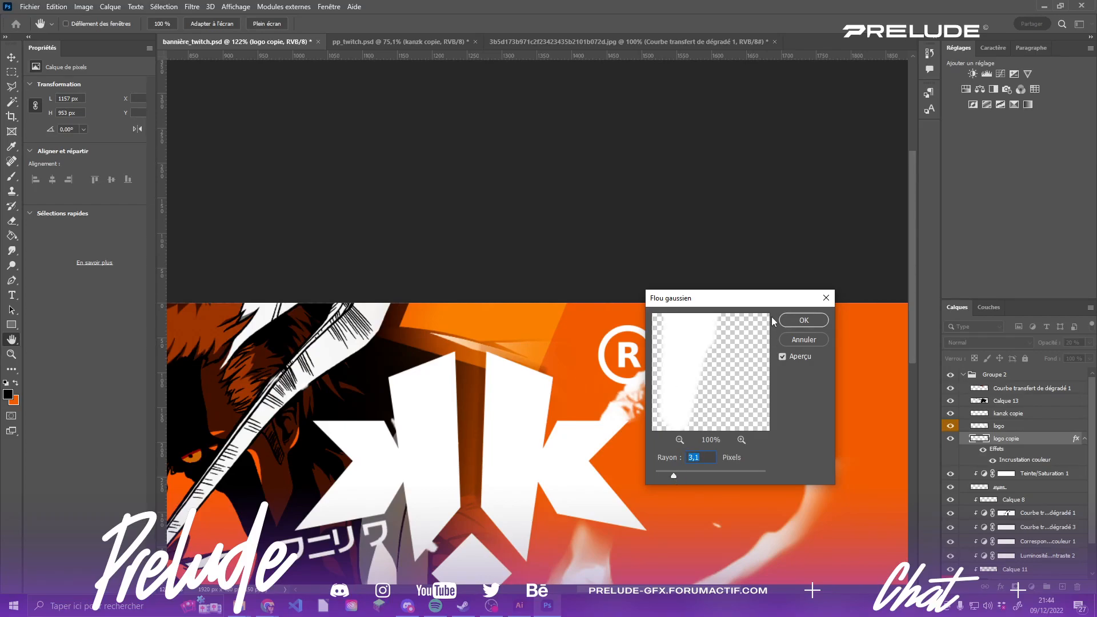
click(791, 326)
key(w)
scroll(559, 347, down, 3)
scroll(554, 347, down, 3)
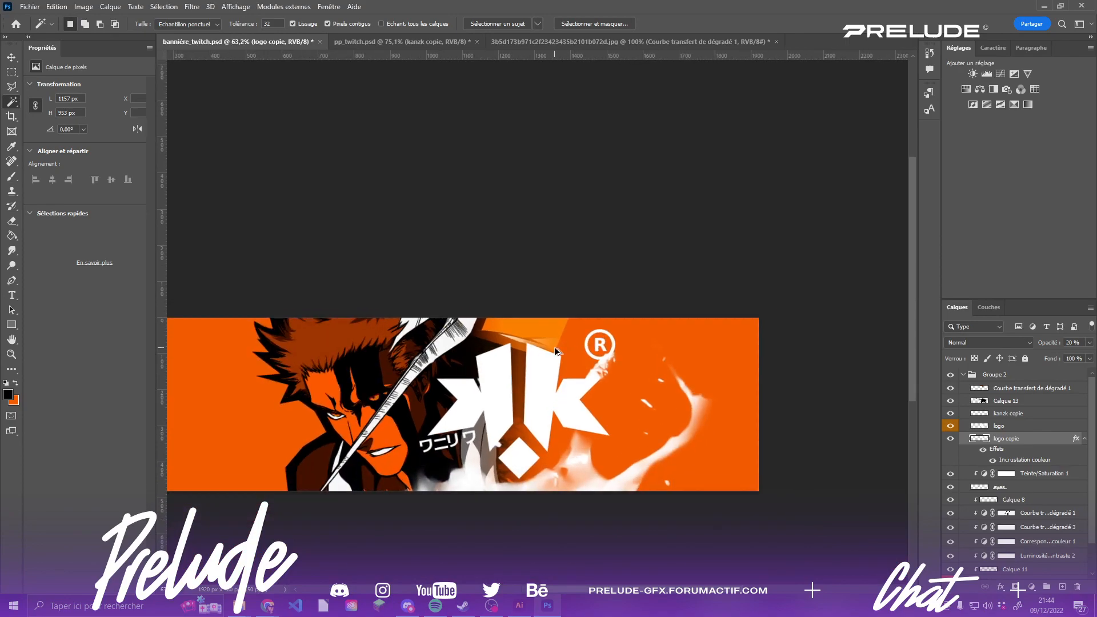
scroll(548, 339, up, 1)
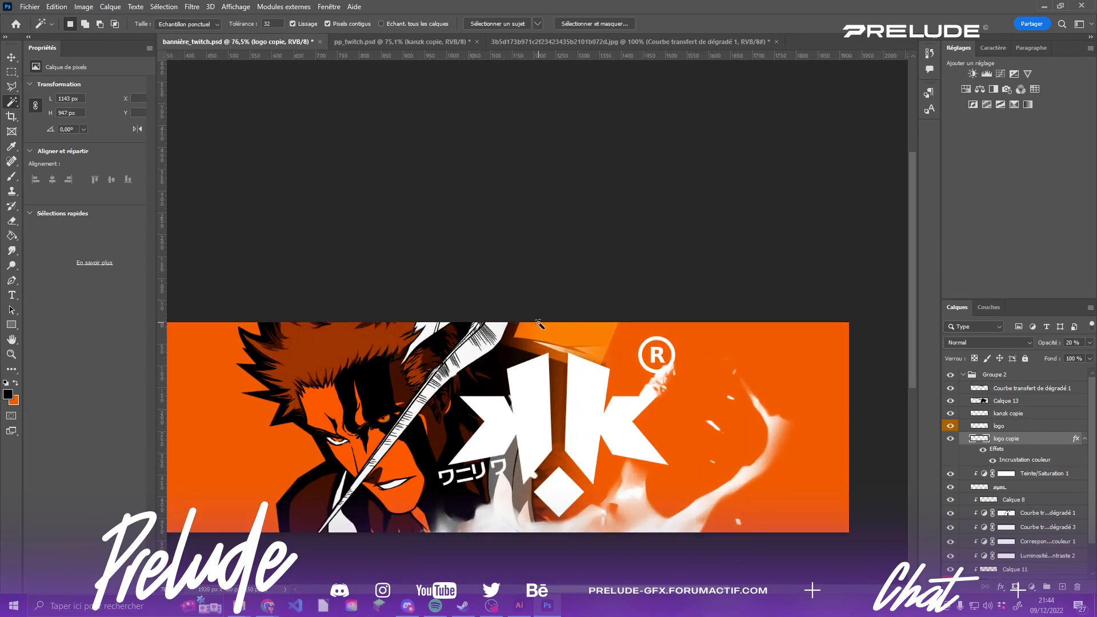
scroll(549, 320, down, 3)
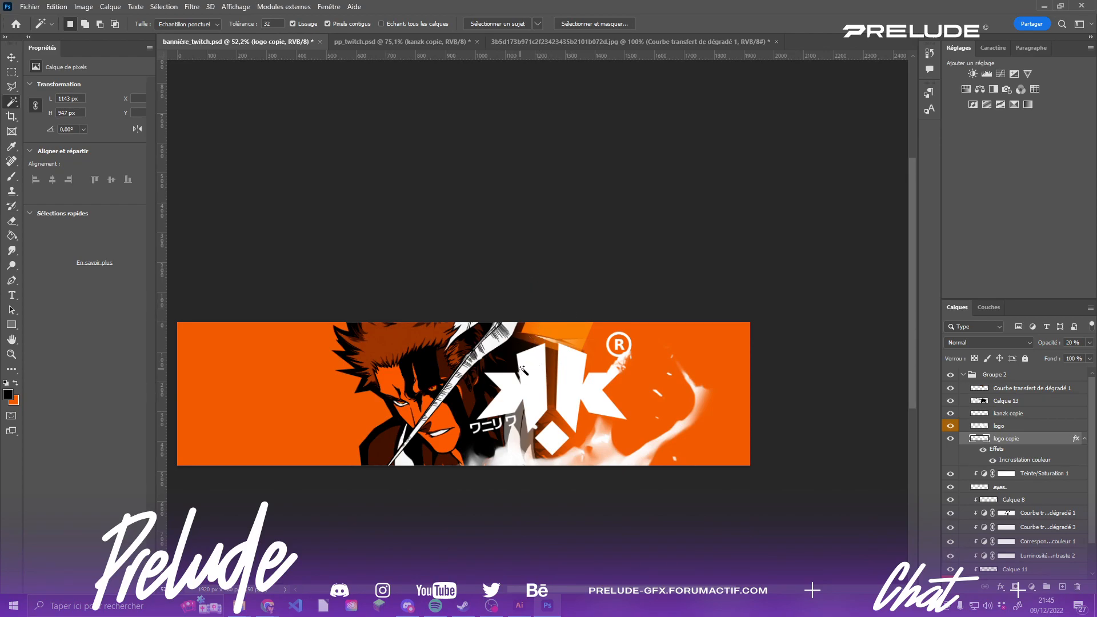
click(11, 220)
scroll(607, 317, up, 5)
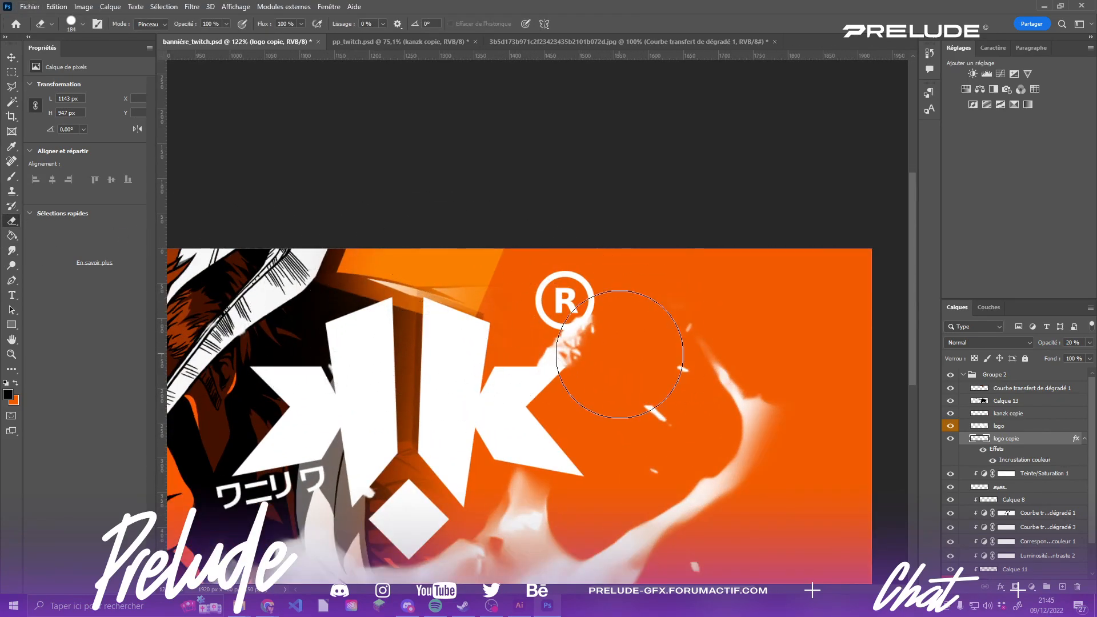
click(10, 57)
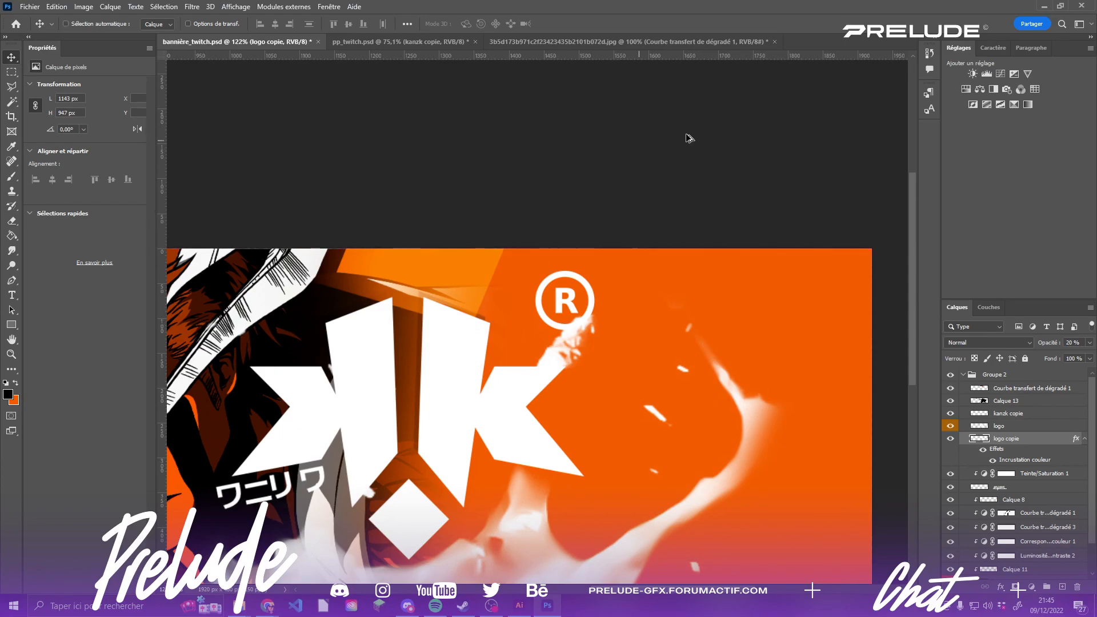
scroll(546, 280, down, 3)
scroll(545, 280, up, 1)
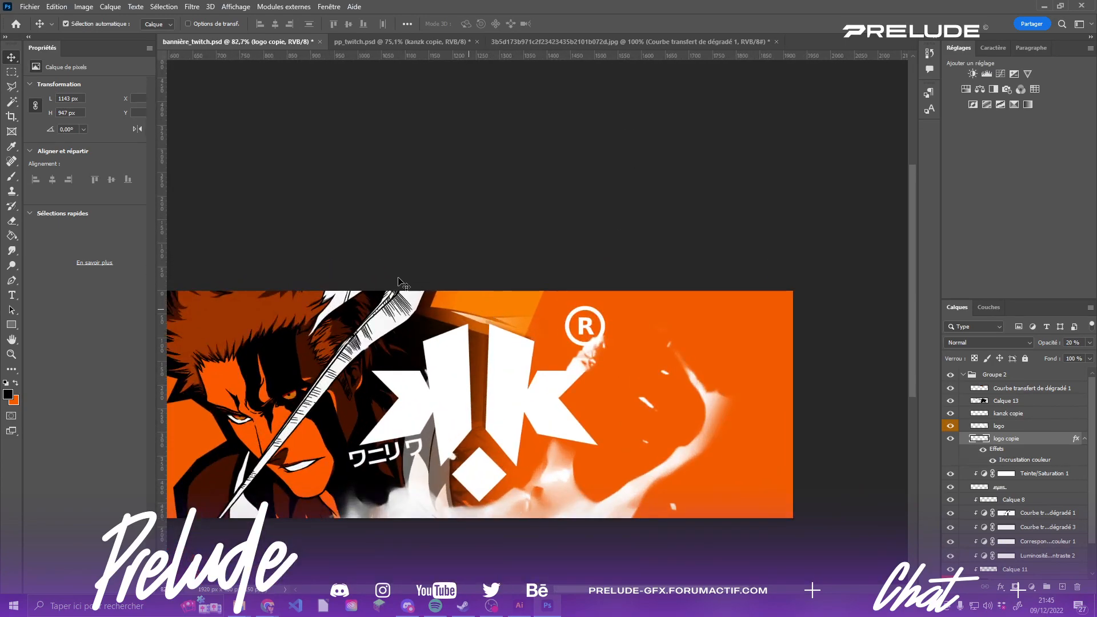
- Try a Gaussian blur with a 0.6-pixel radius on the logo copy shadow and check it close up
click(191, 7)
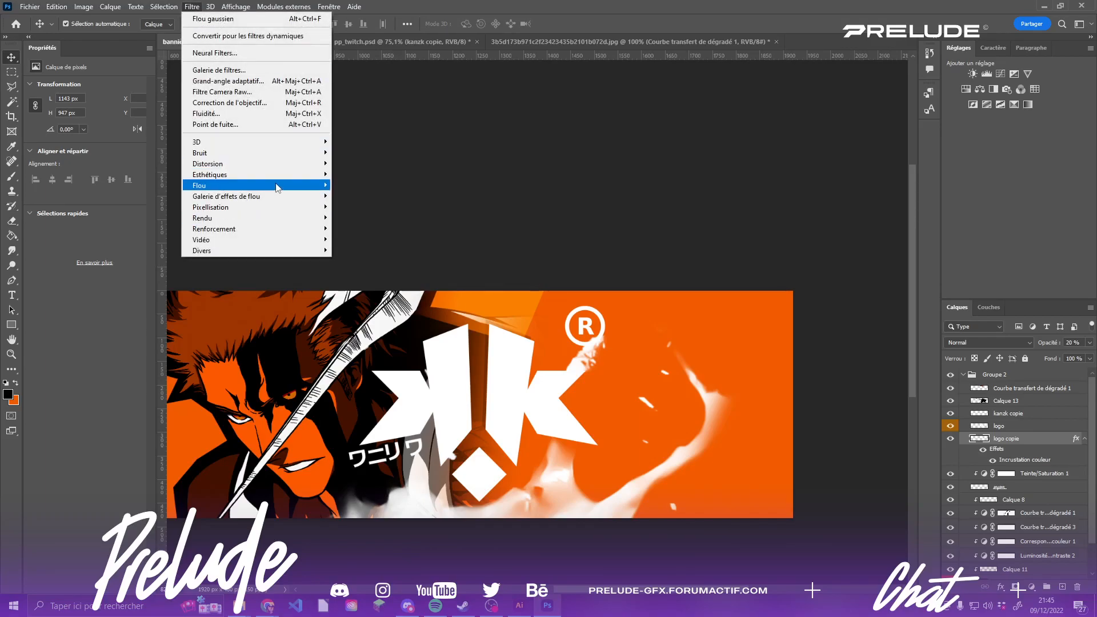
mouse_move(277, 187)
click(365, 239)
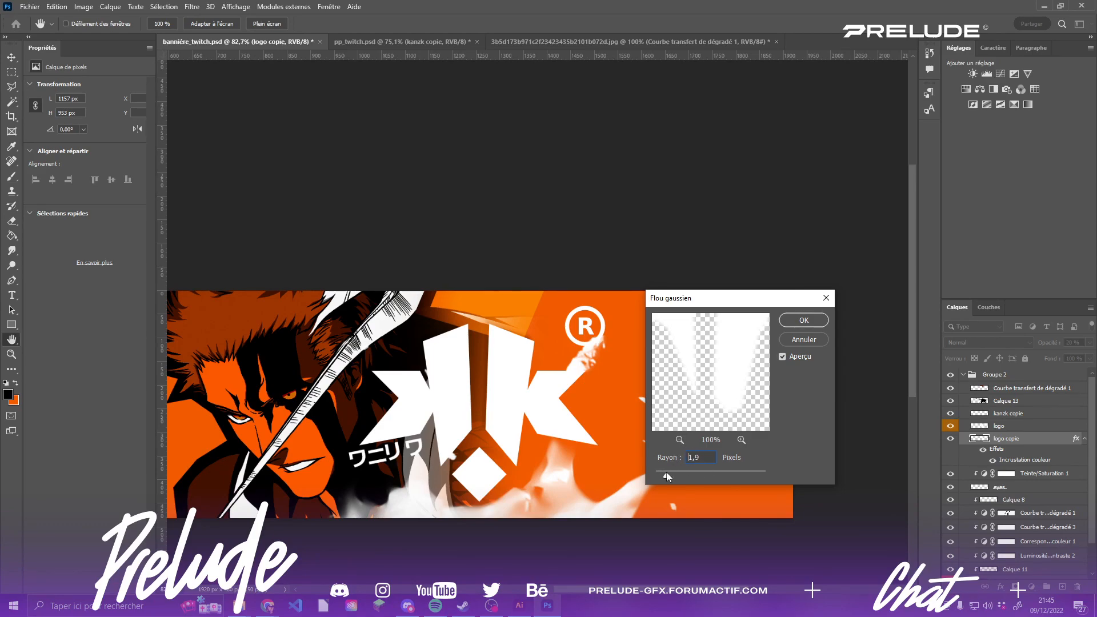
drag(662, 474, 659, 475)
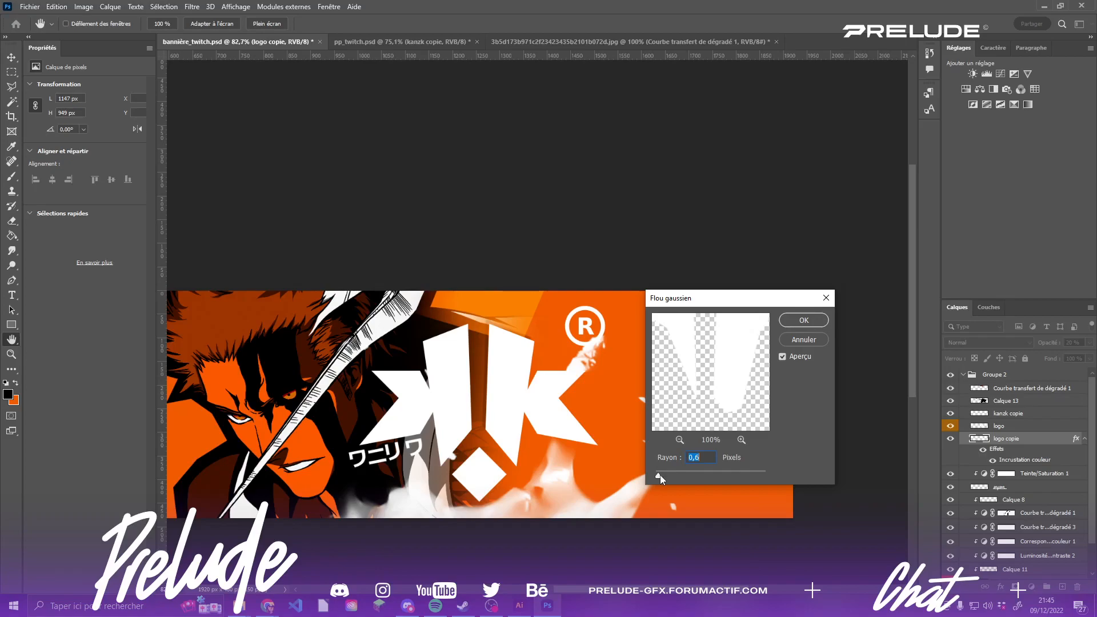
click(801, 321)
scroll(489, 323, up, 3)
scroll(489, 324, up, 2)
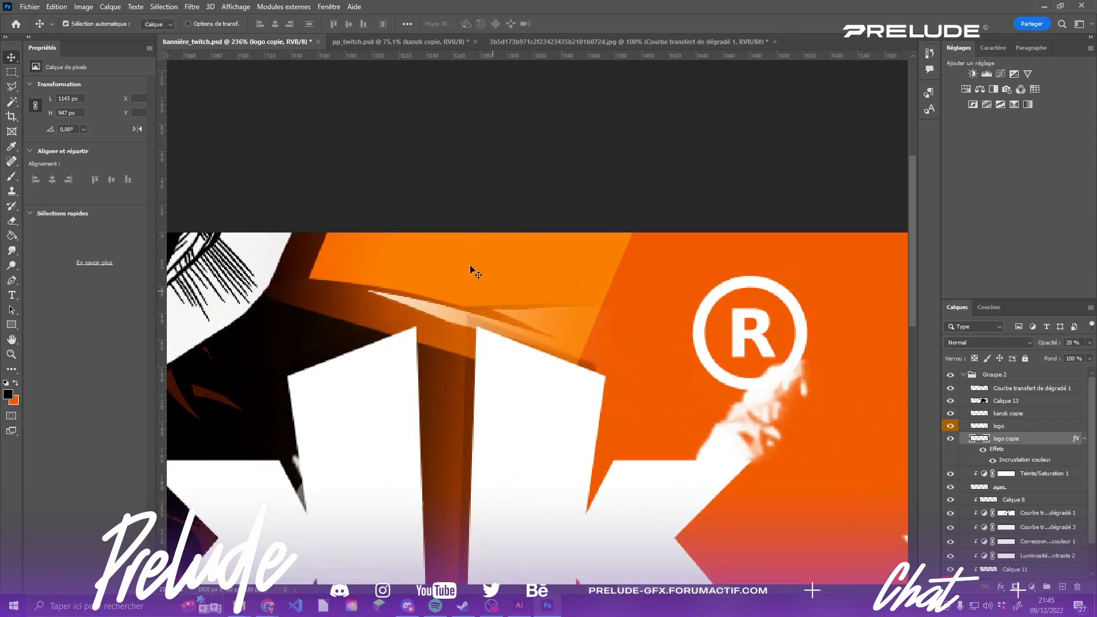
- Apply a Gaussian blur with a 1.5-pixel radius to the logo copy shadow
click(192, 7)
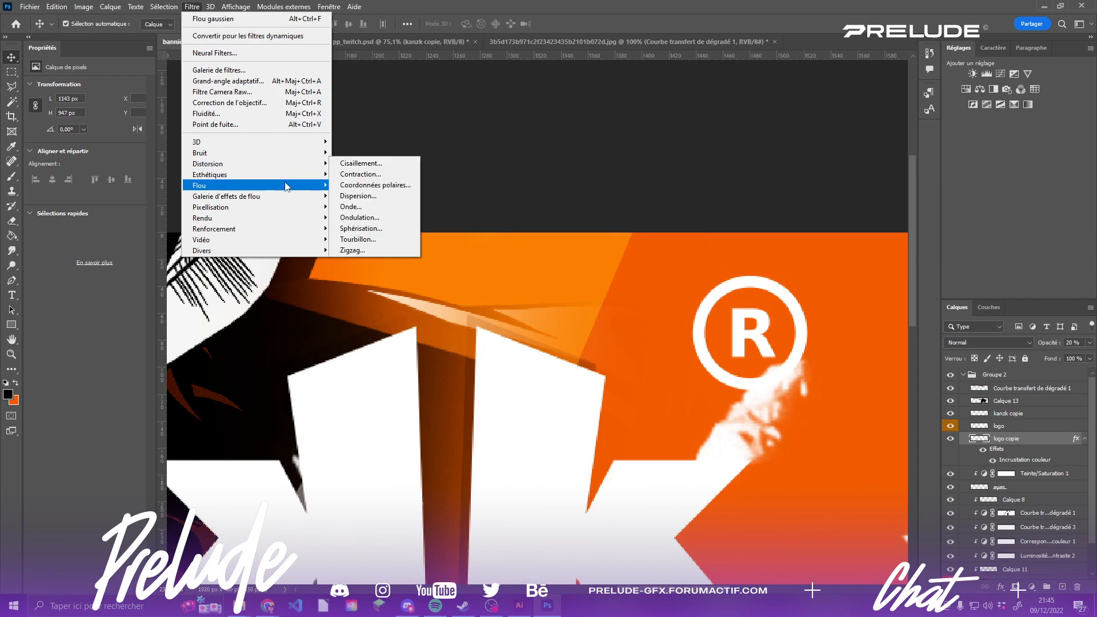
mouse_move(294, 186)
click(364, 239)
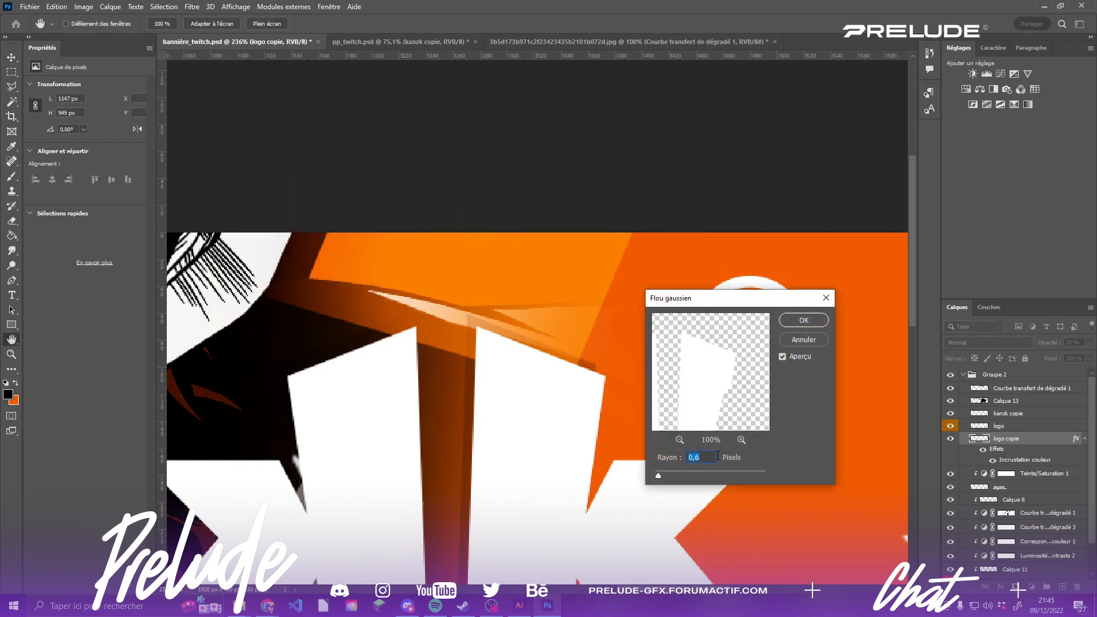
text(1,5)
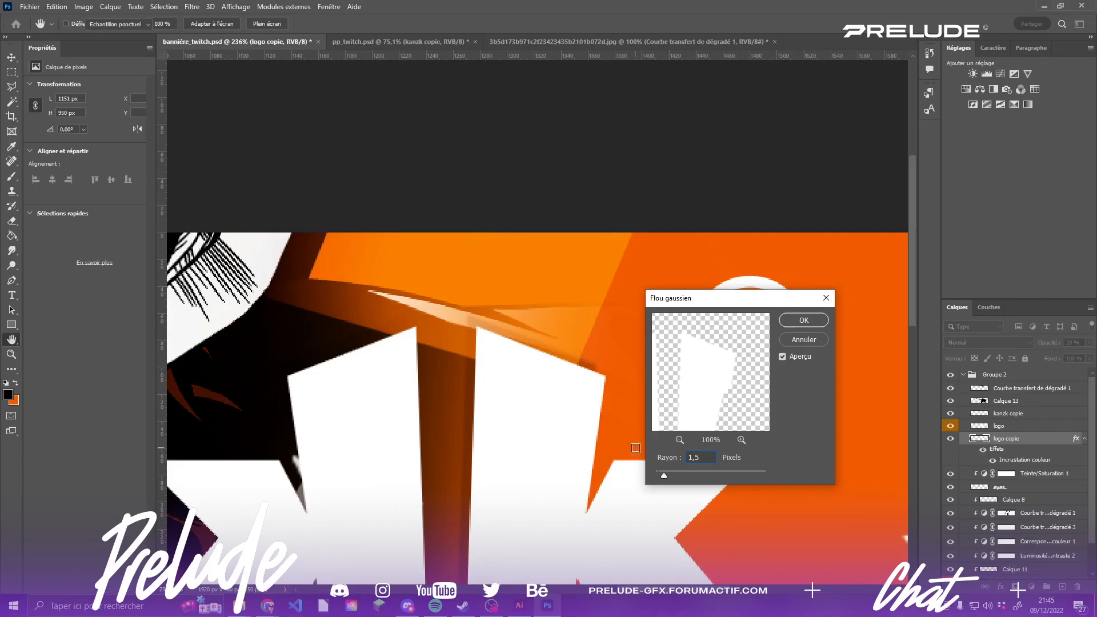
key(Return)
scroll(524, 350, down, 10)
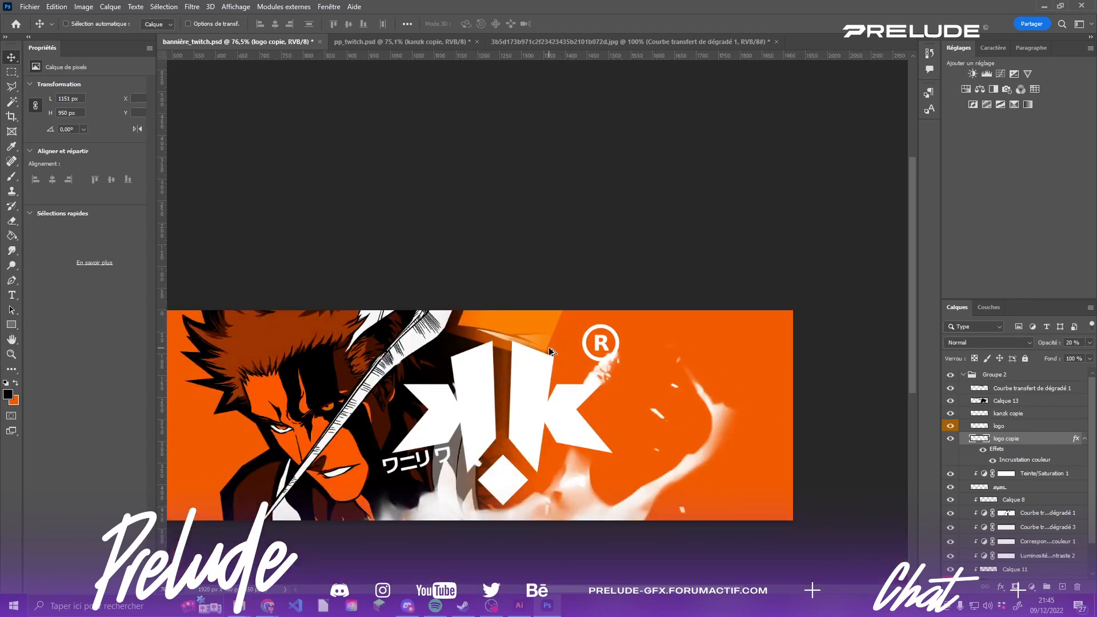
scroll(548, 340, up, 3)
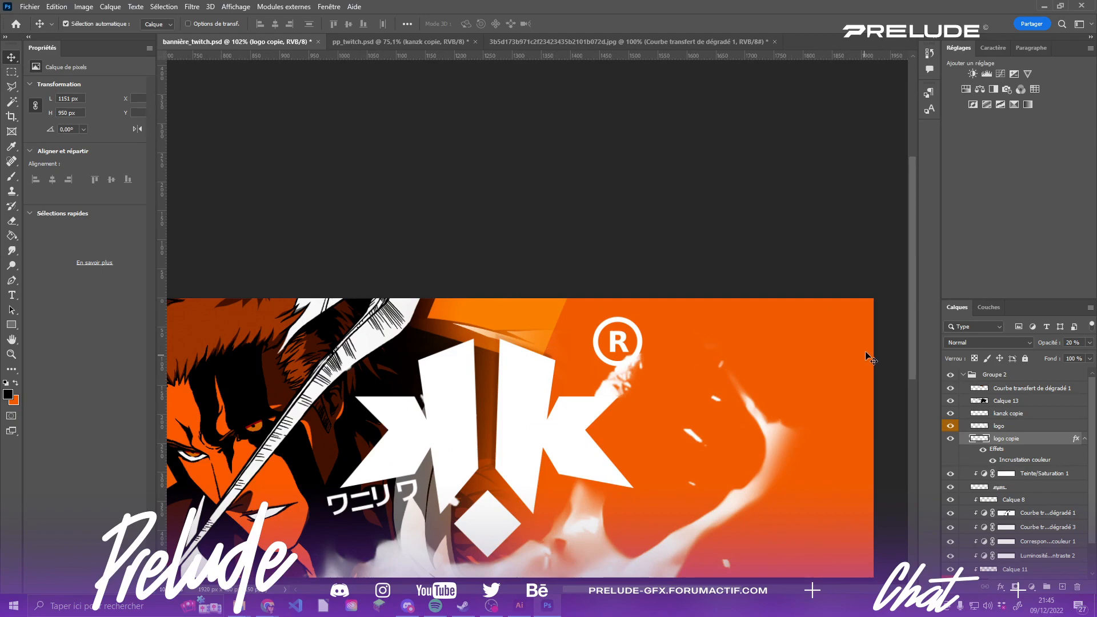
- Set the logo copy layer's opacity to 32%
click(1088, 343)
scroll(512, 318, up, 5)
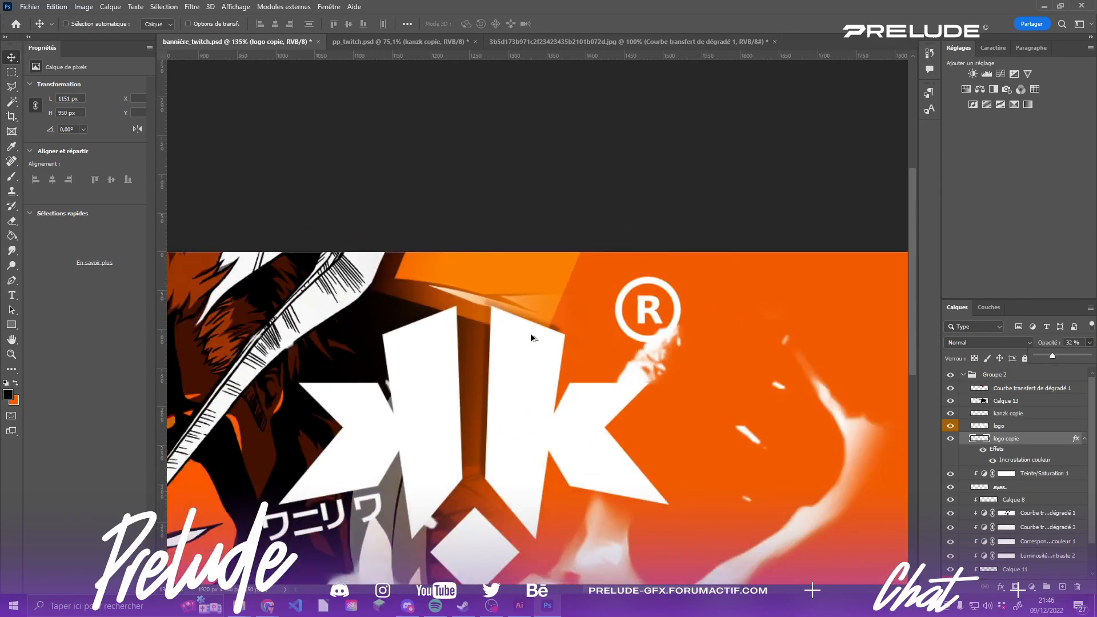
scroll(500, 307, down, 7)
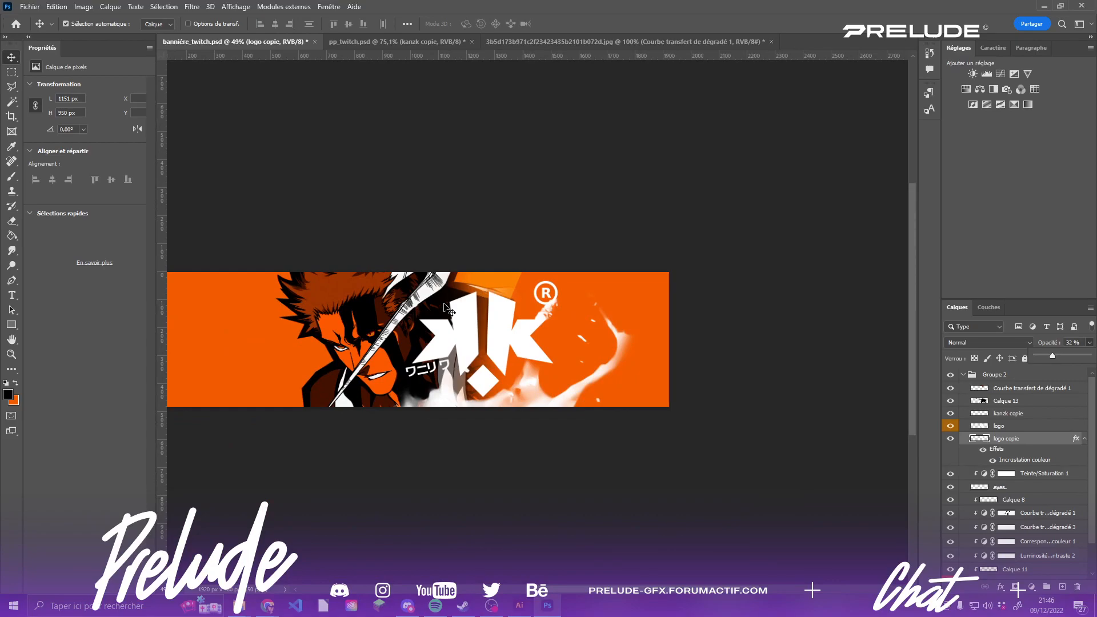
- Examine the softened emblem shadow close up and within the whole banner
scroll(355, 276, up, 3)
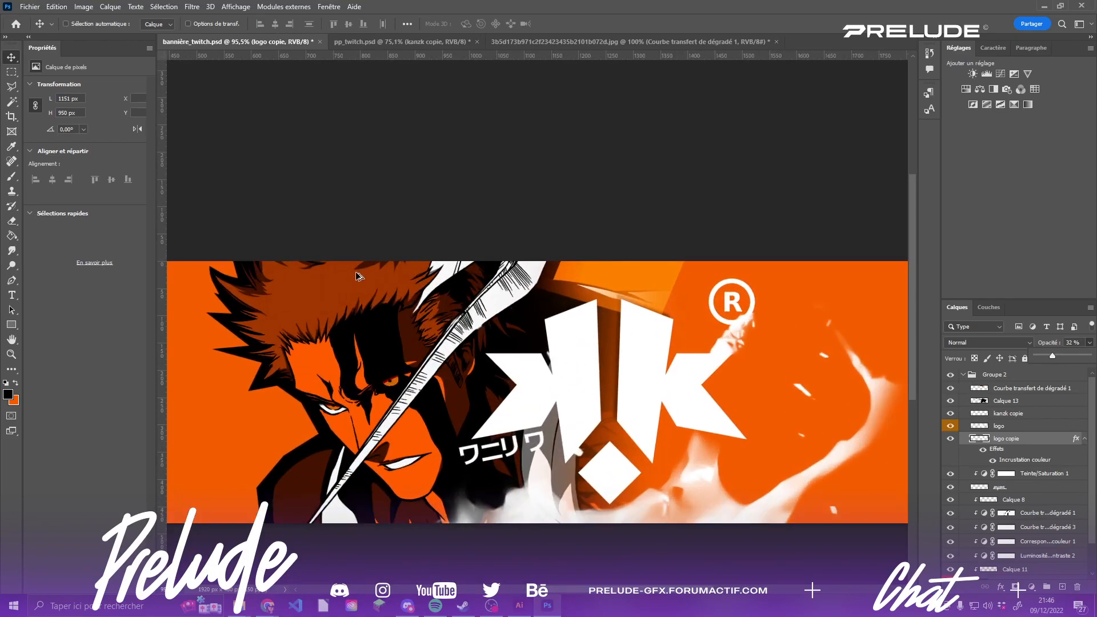
scroll(355, 277, down, 3)
scroll(624, 307, up, 3)
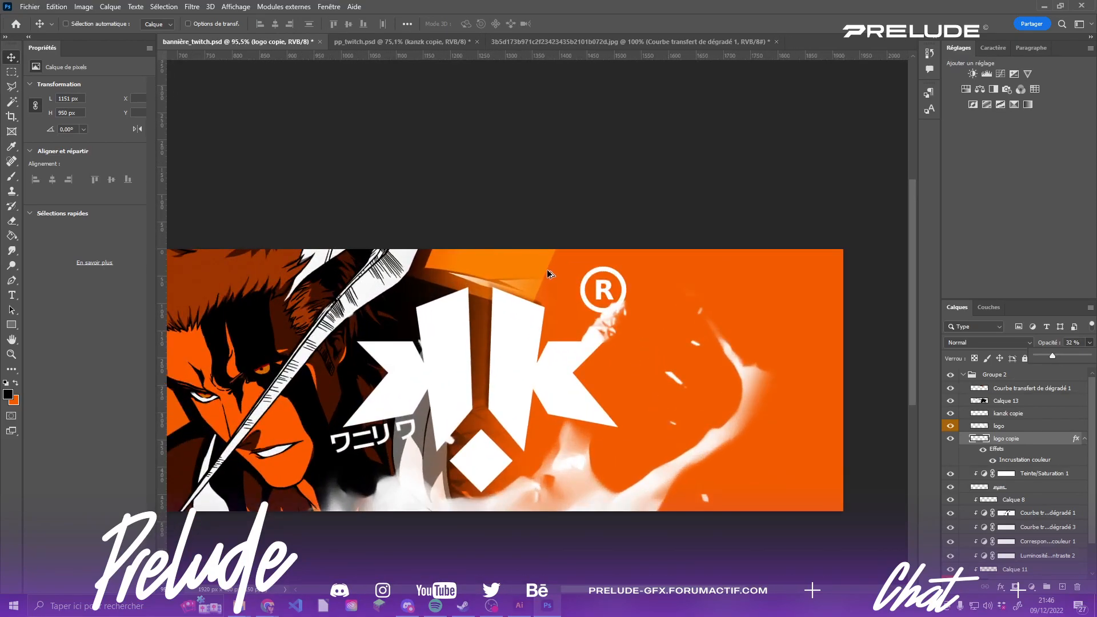
scroll(547, 273, down, 2)
scroll(514, 268, up, 4)
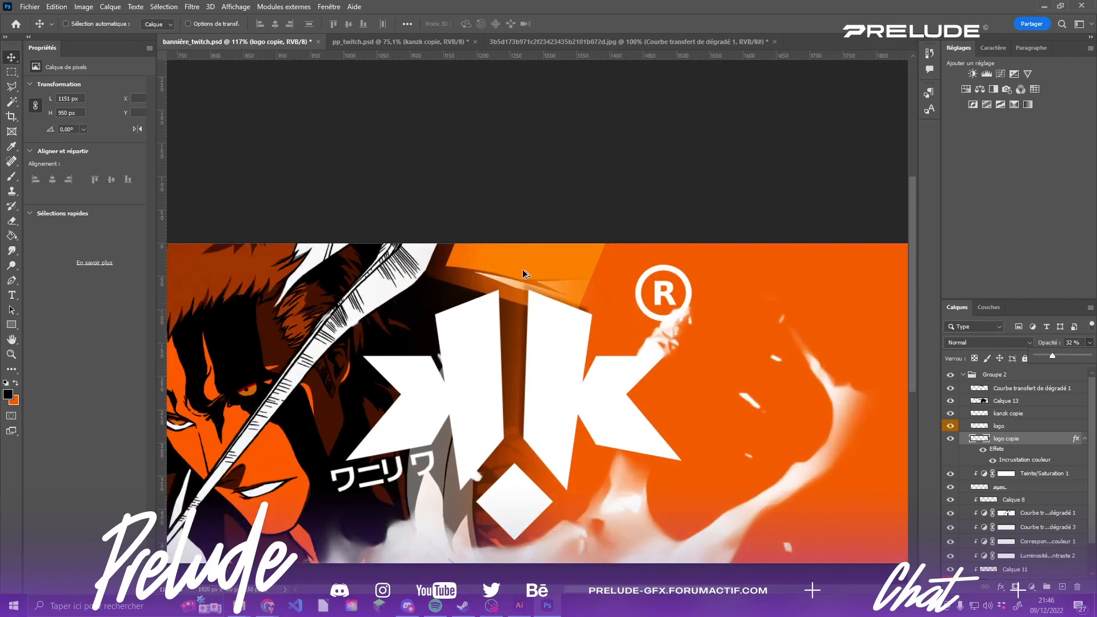
scroll(483, 330, down, 2)
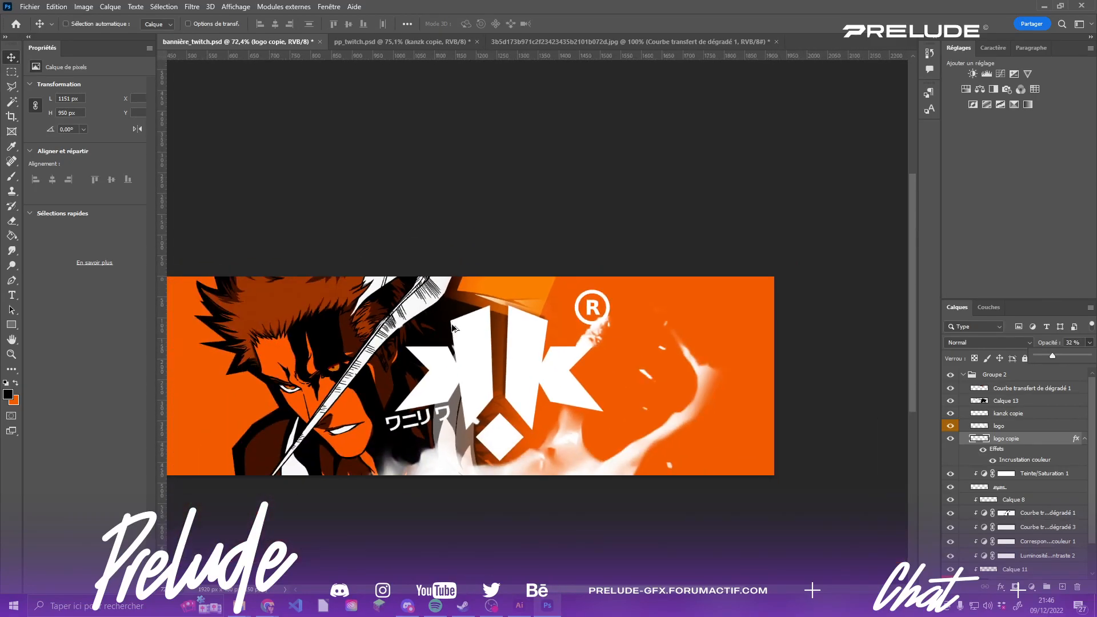
scroll(441, 330, down, 3)
scroll(331, 314, up, 2)
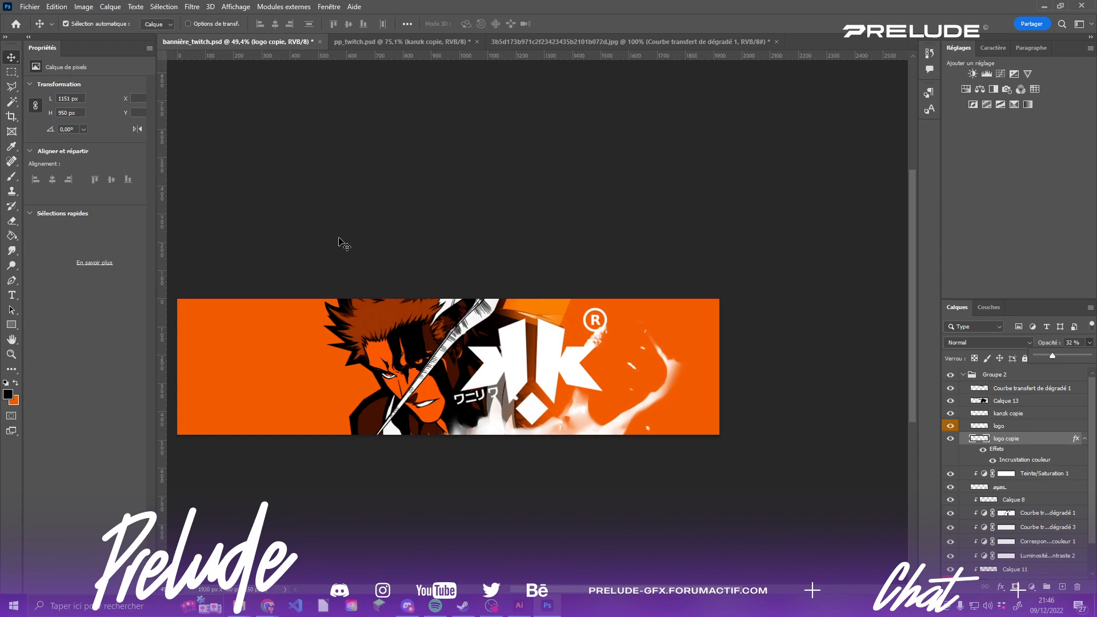
- Look over the other open documents, pp_twitch.psd and the texture image, and return to the banner
click(374, 41)
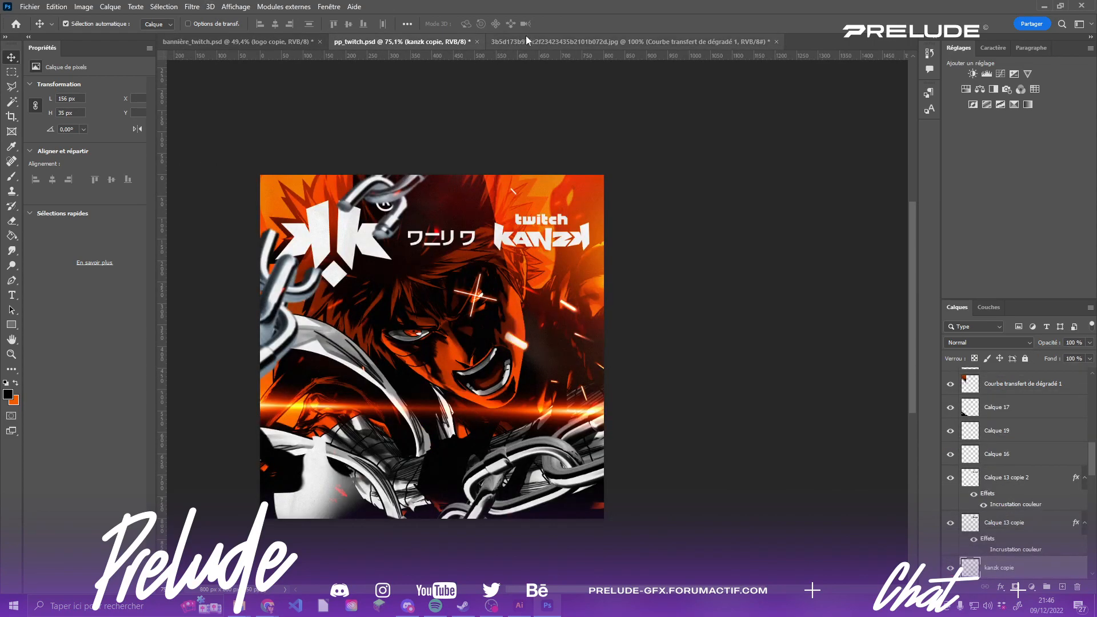
click(526, 39)
click(272, 42)
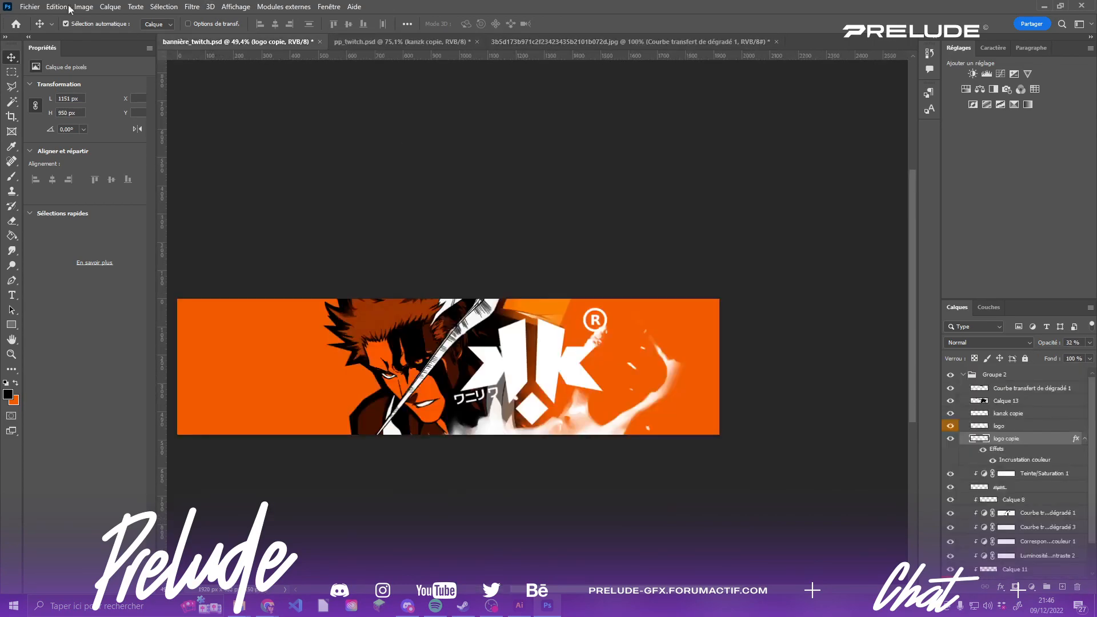
- Browse and preview the images in the Texture folder for a further banner texture, and leave without opening one
click(29, 6)
click(46, 32)
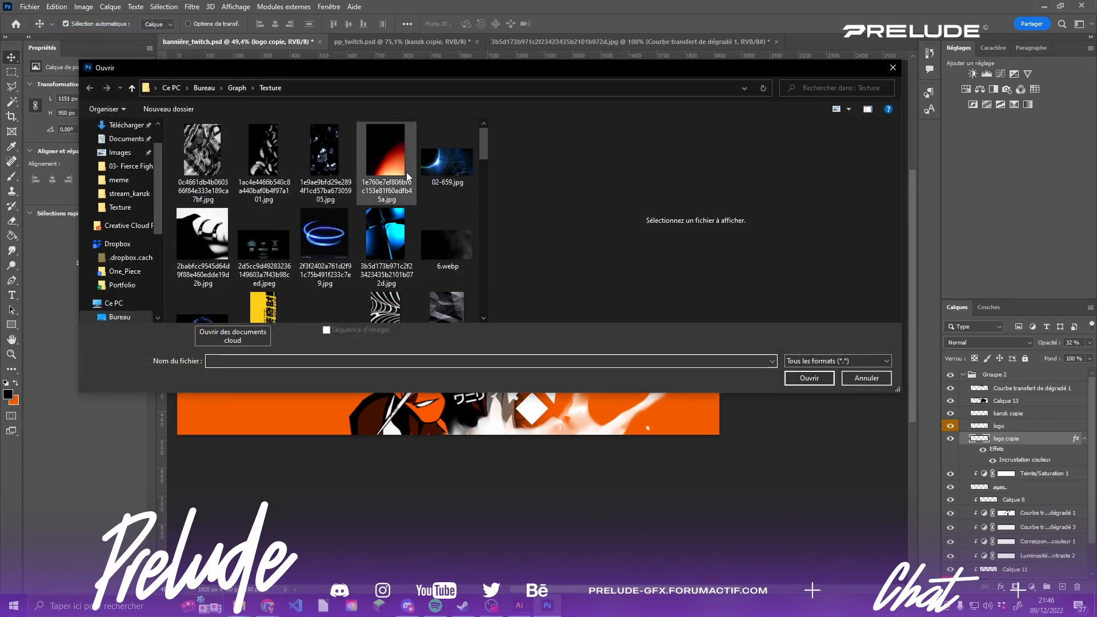
scroll(388, 150, down, 1)
scroll(388, 149, up, 1)
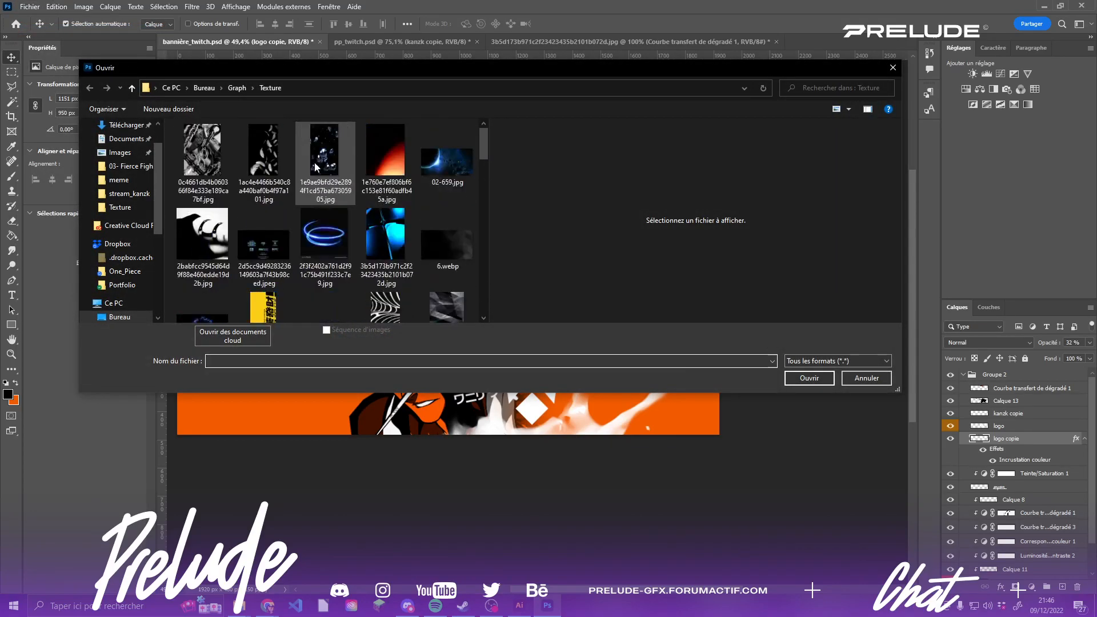
click(203, 151)
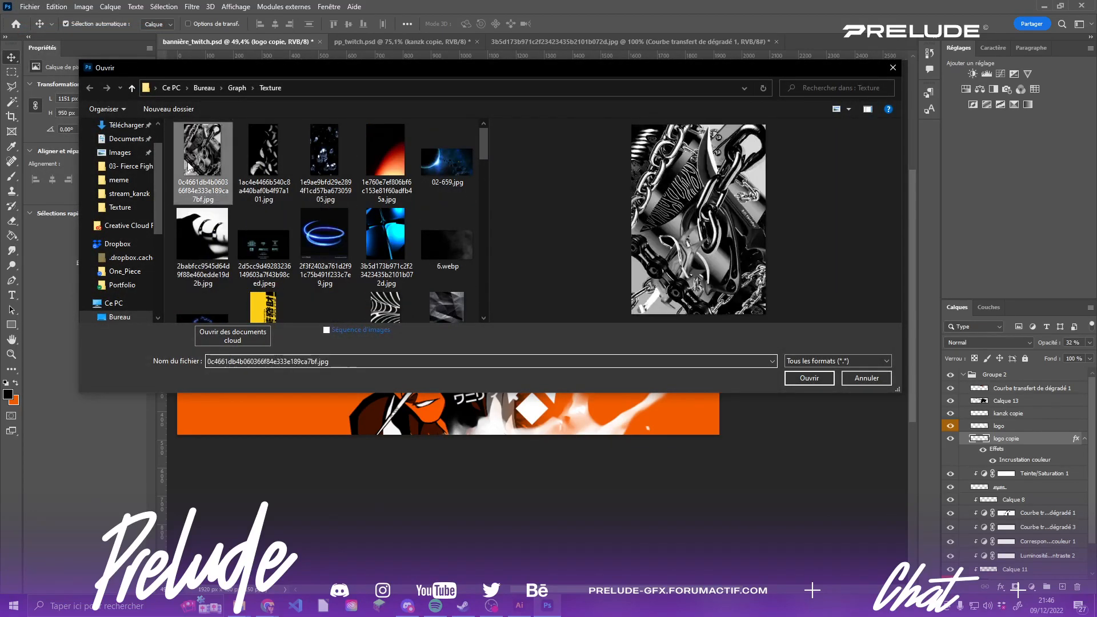
click(462, 166)
click(456, 227)
scroll(461, 243, down, 3)
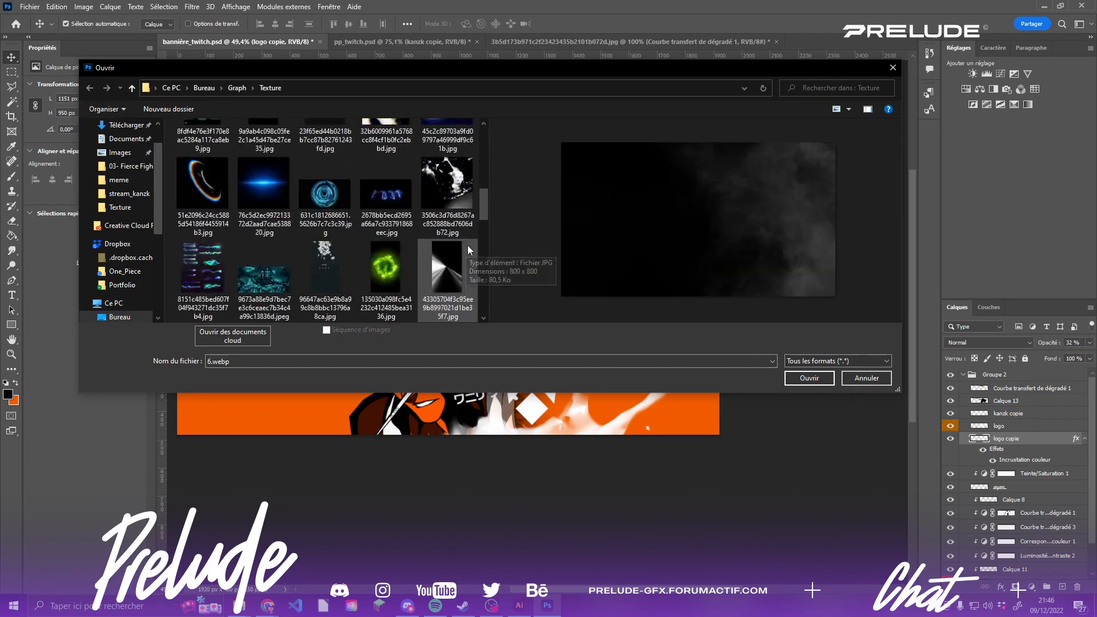
click(446, 189)
click(366, 193)
click(247, 208)
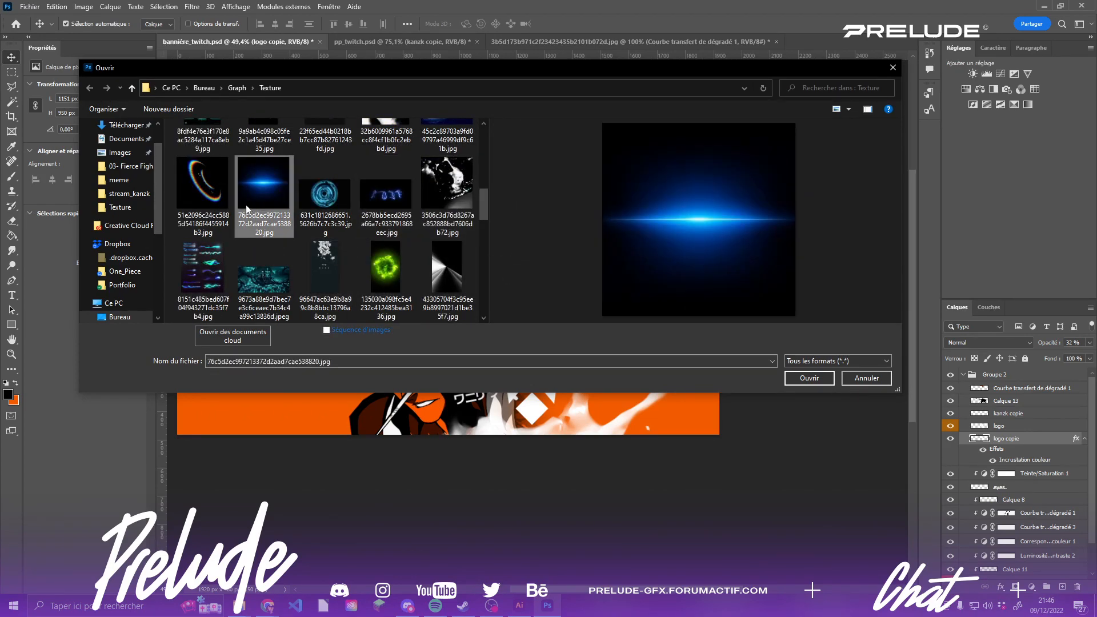
click(203, 197)
scroll(354, 220, down, 5)
click(320, 214)
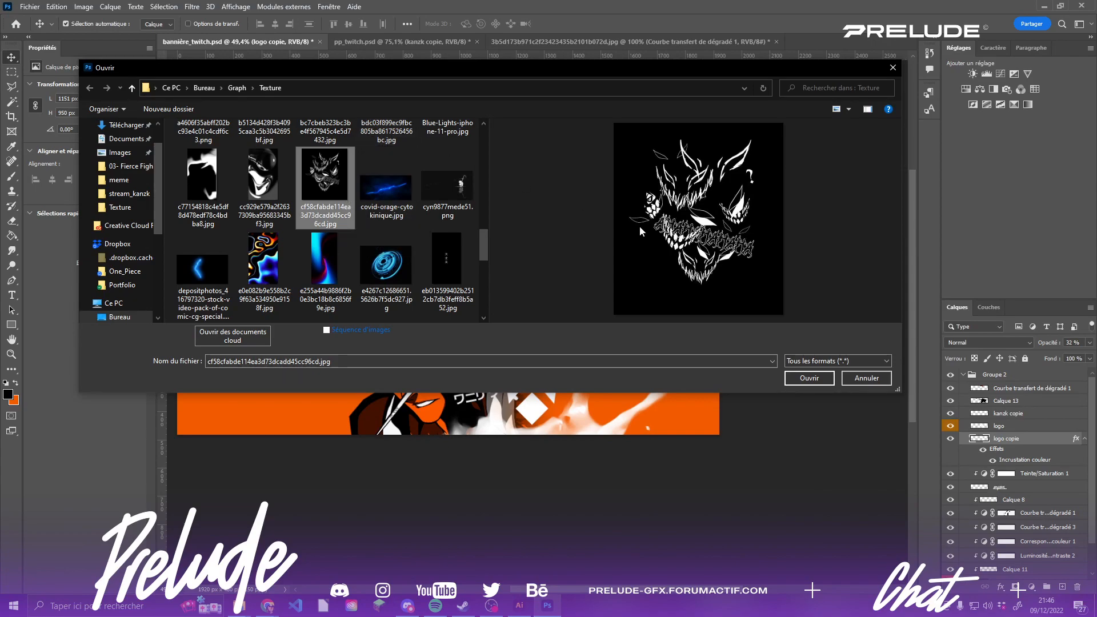
click(865, 378)
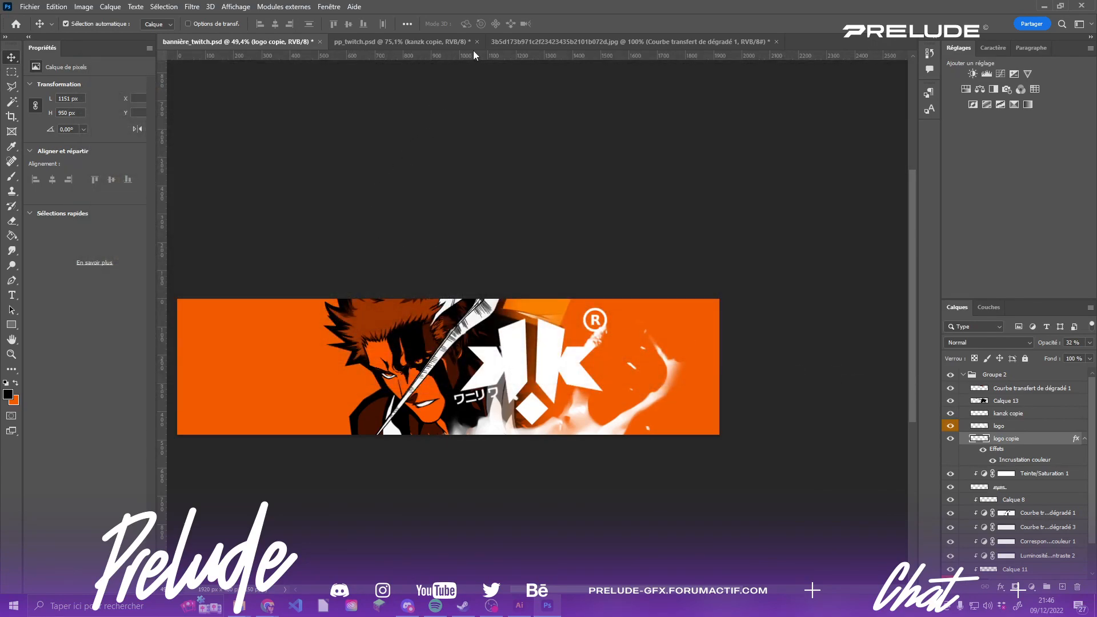
- Compare the banner's emblem area with the finished pp_twitch.psd profile picture
click(412, 43)
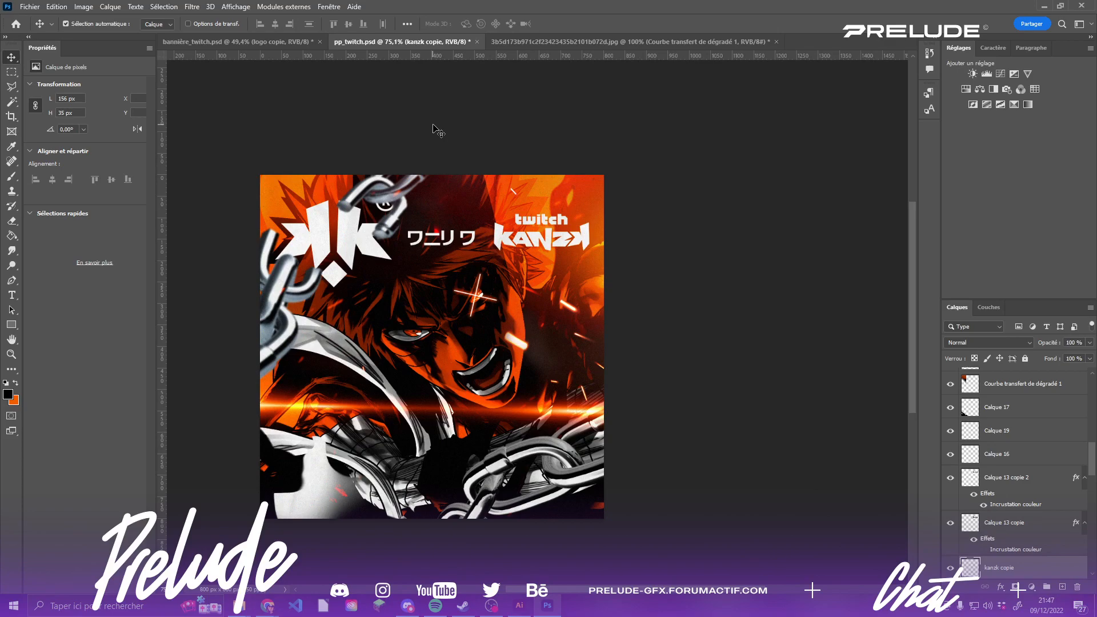
click(308, 42)
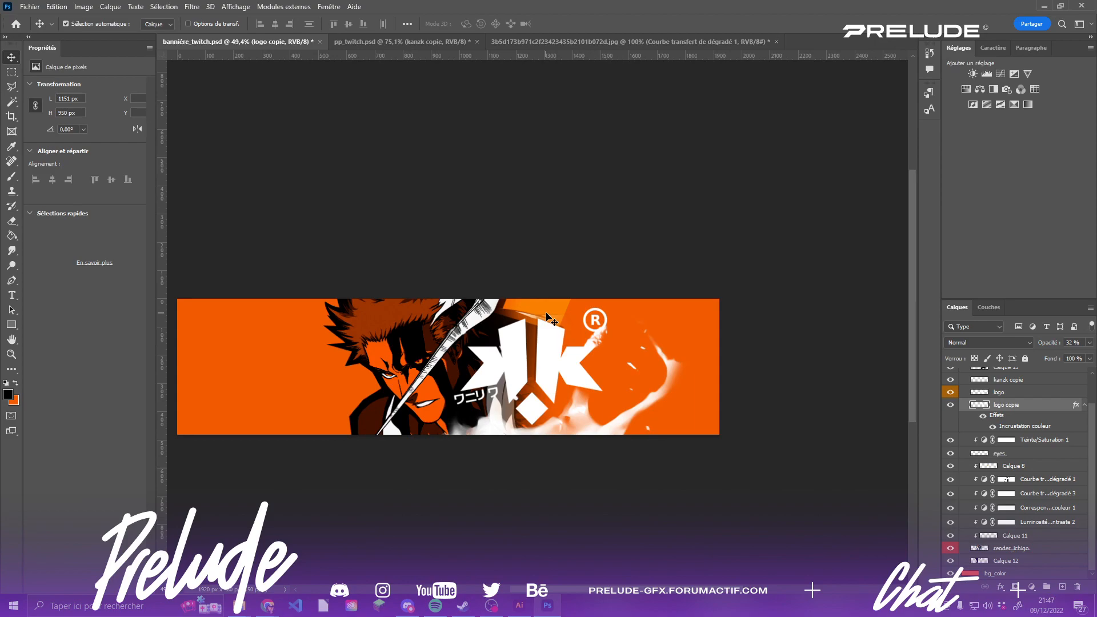
scroll(546, 316, up, 3)
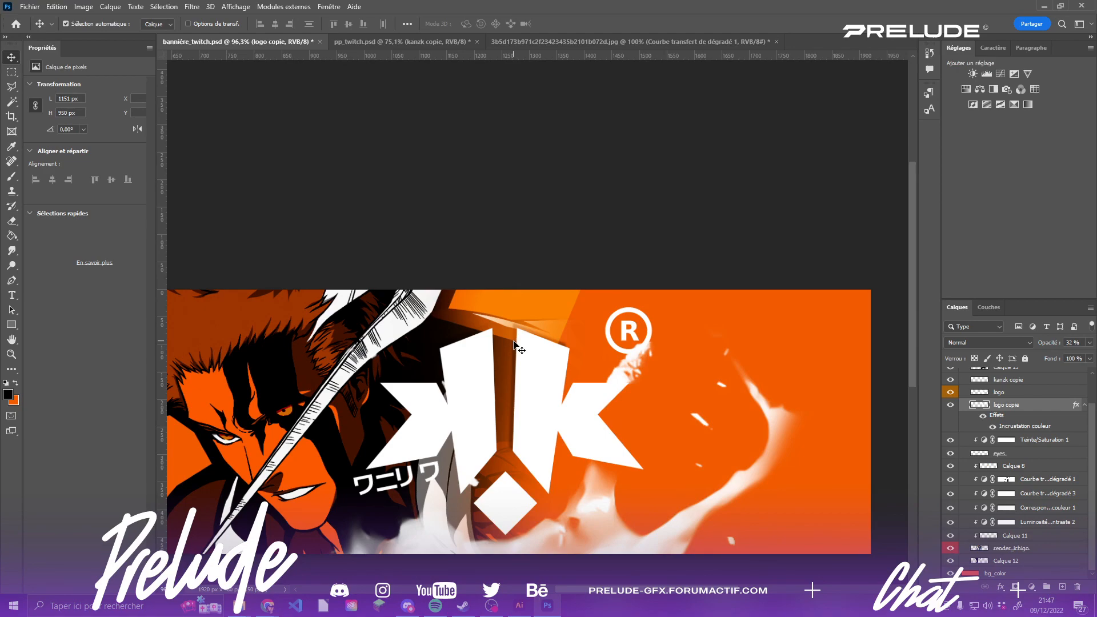
click(419, 44)
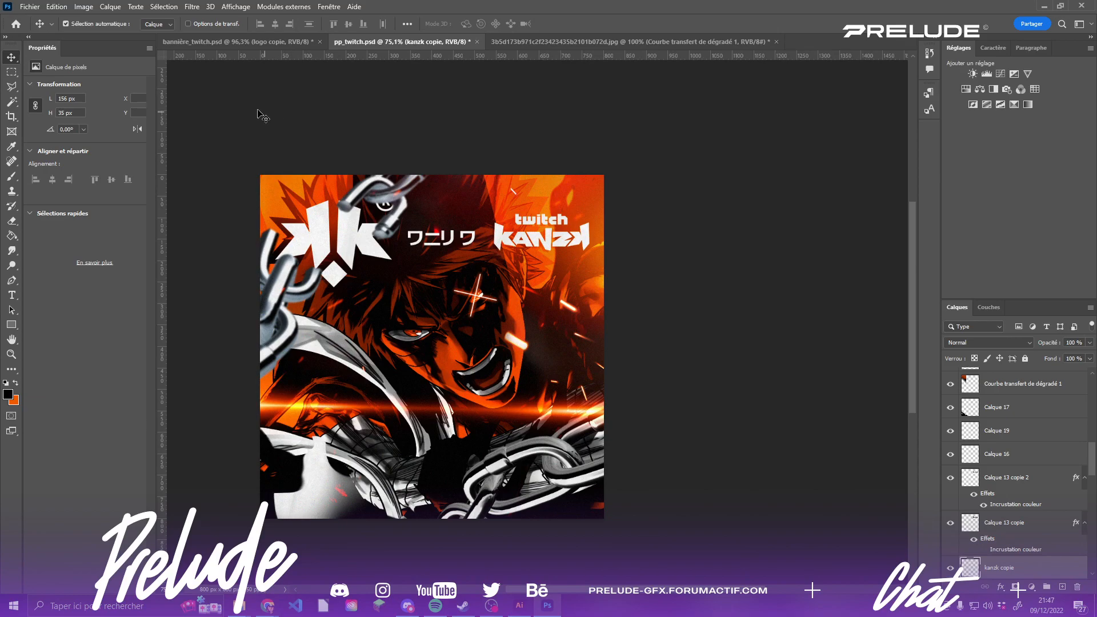
click(246, 42)
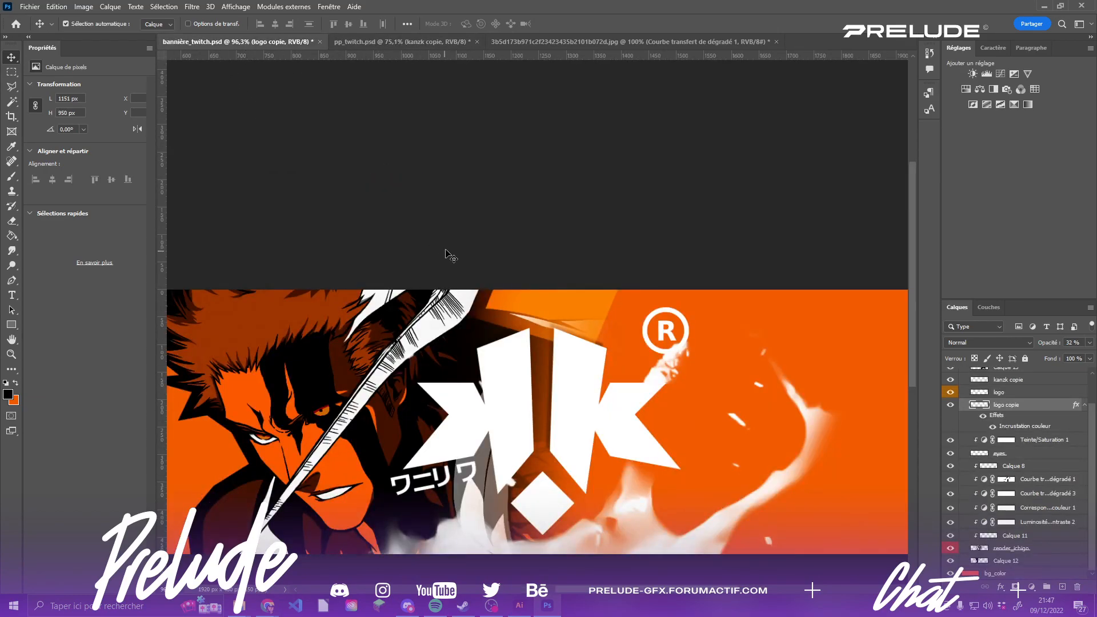
scroll(557, 288, up, 3)
scroll(559, 291, down, 3)
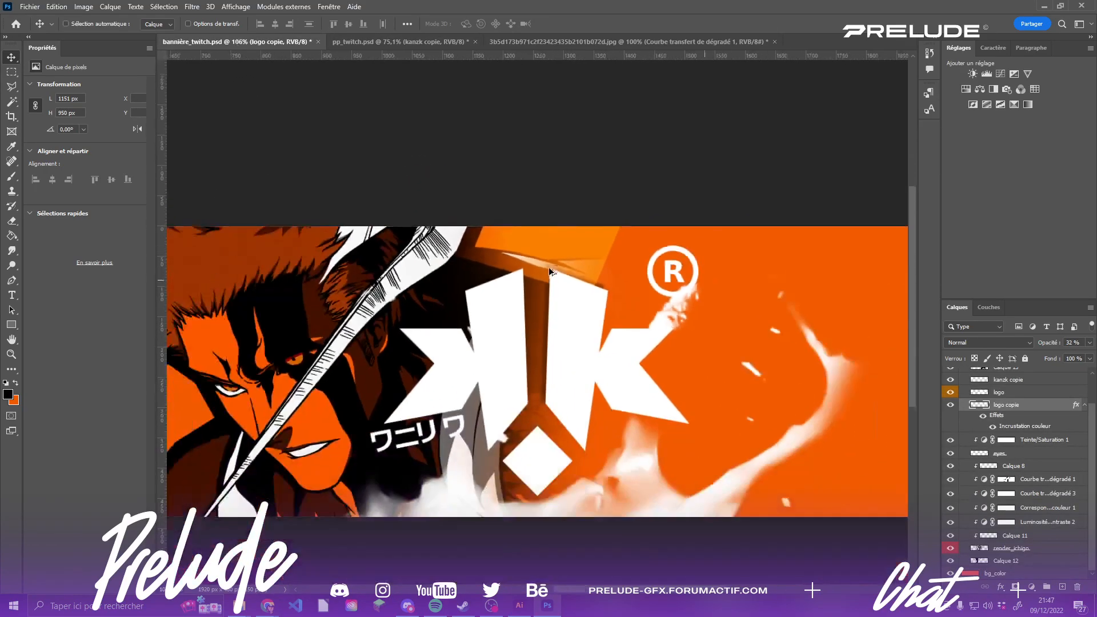
- Look over the pp_twitch.psd profile picture once more and return to the banner's emblem
scroll(567, 270, up, 3)
key(ctrl)
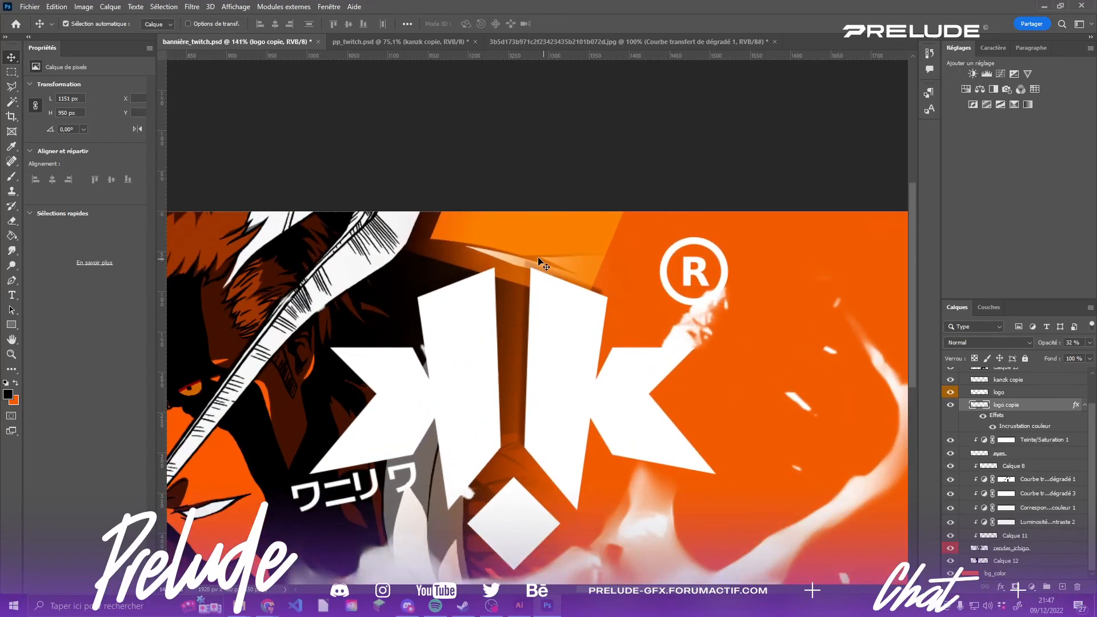
click(348, 41)
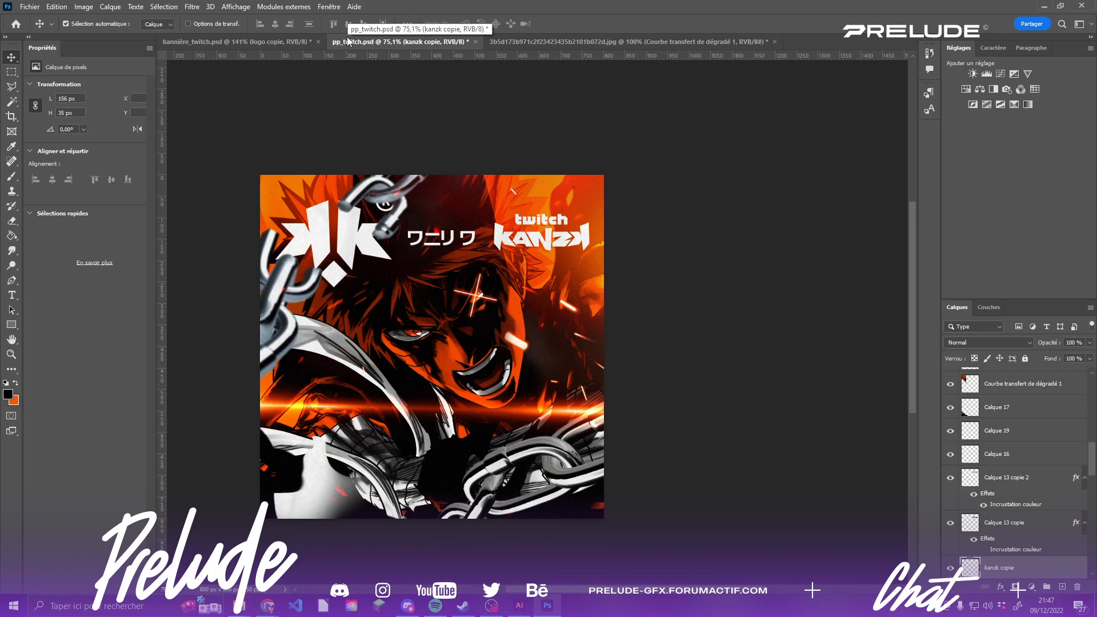
click(267, 42)
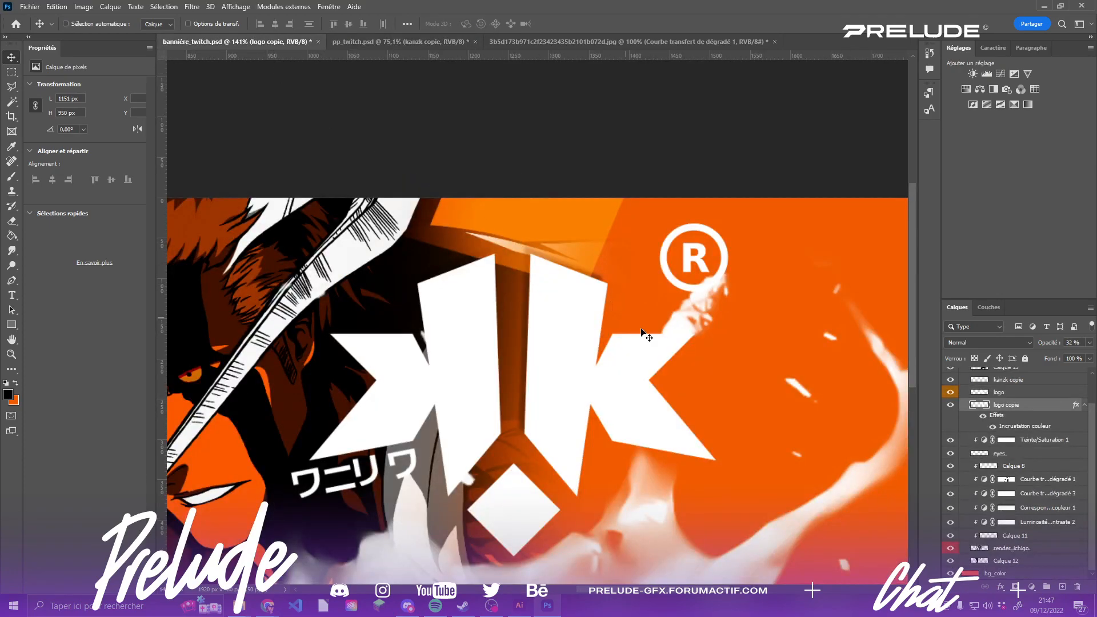
- Lower the emblem shadow's opacity to 20% and undo its previous Gaussian blur, leaving its size and position as they are
key(ctrl)
key(2)
scroll(595, 295, down, 4)
key(ctrl)
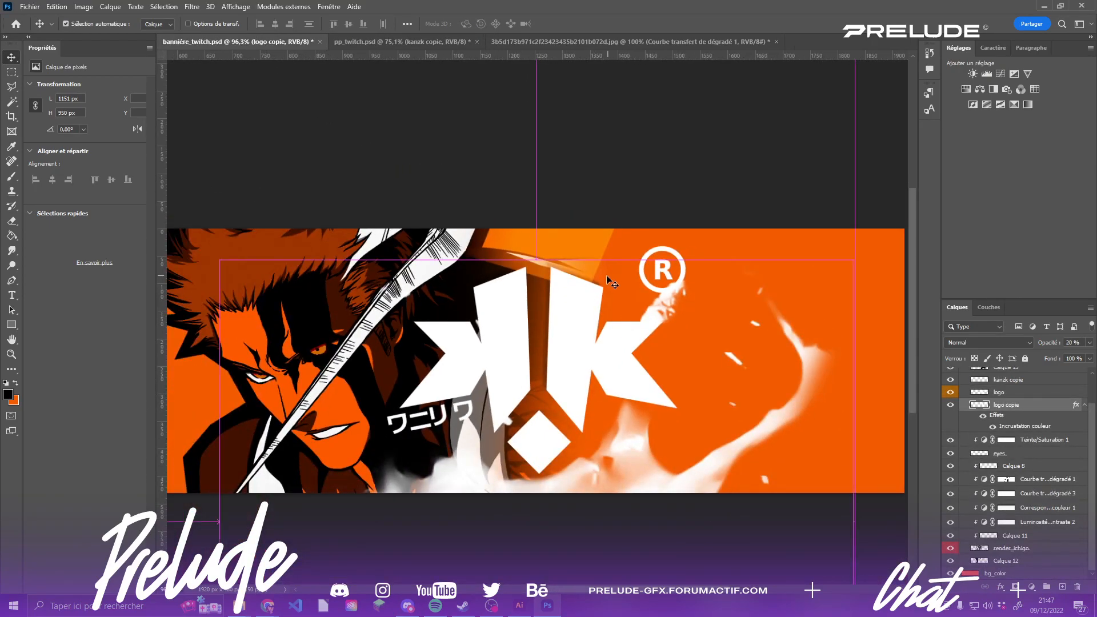
scroll(605, 279, up, 3)
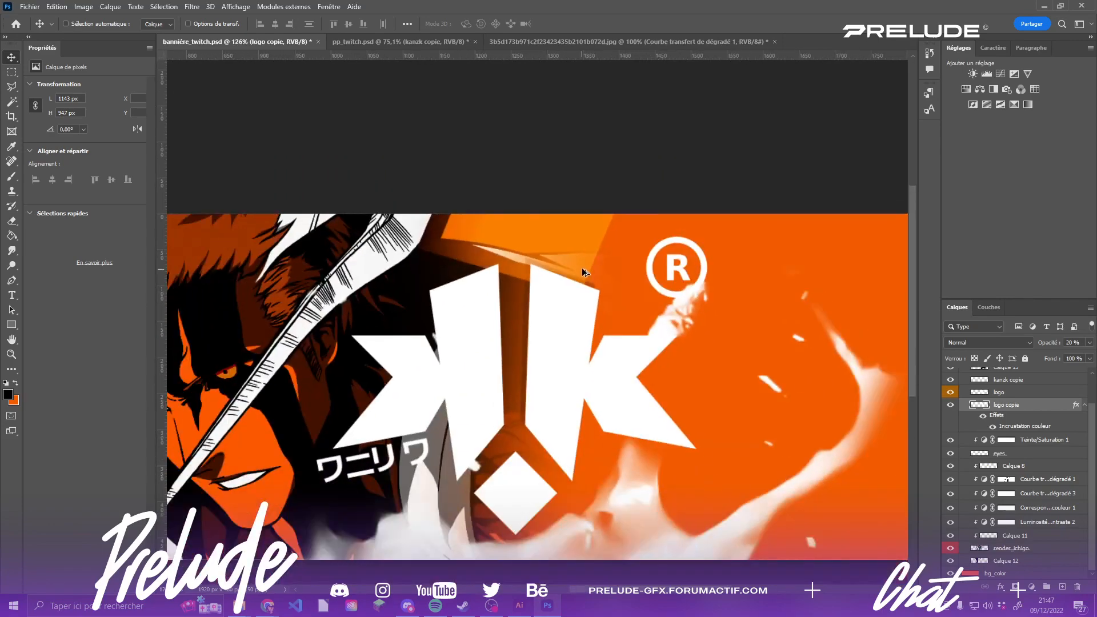
scroll(669, 310, down, 4)
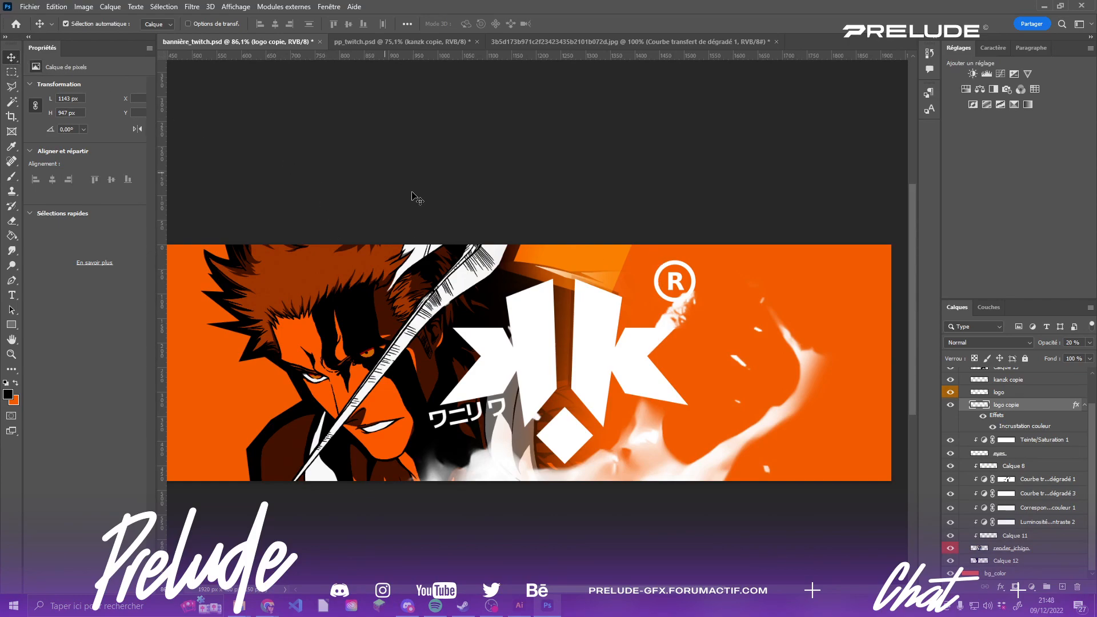
key(ctrl+t)
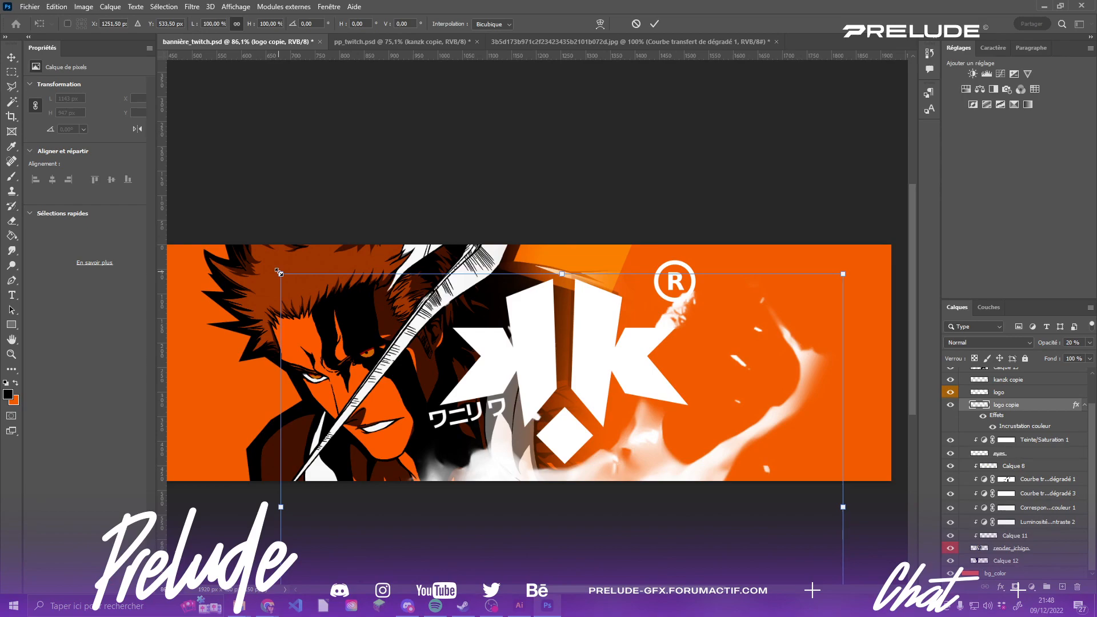
key(Return)
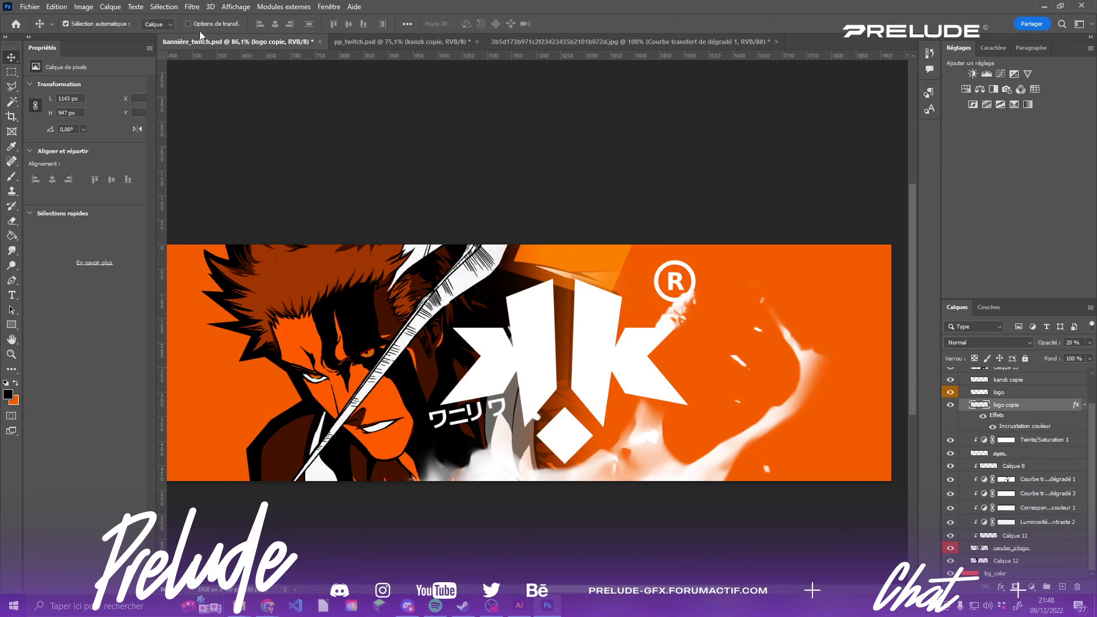
- Apply a Gaussian blur with a 1.5 px radius to the emblem shadow layer, logo copie
click(191, 8)
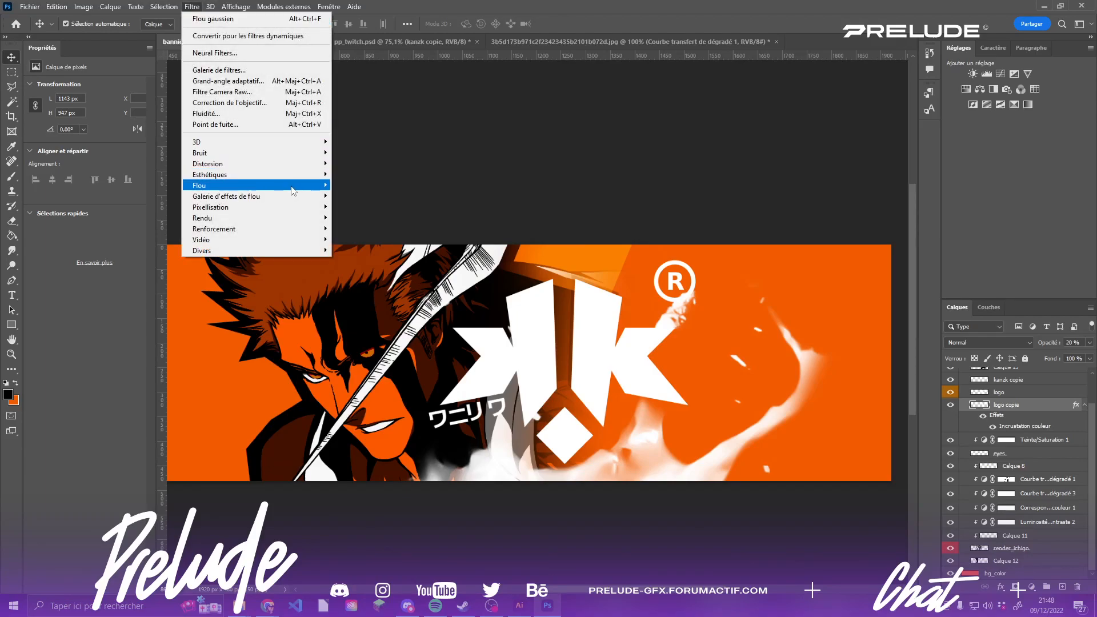
mouse_move(296, 189)
click(376, 242)
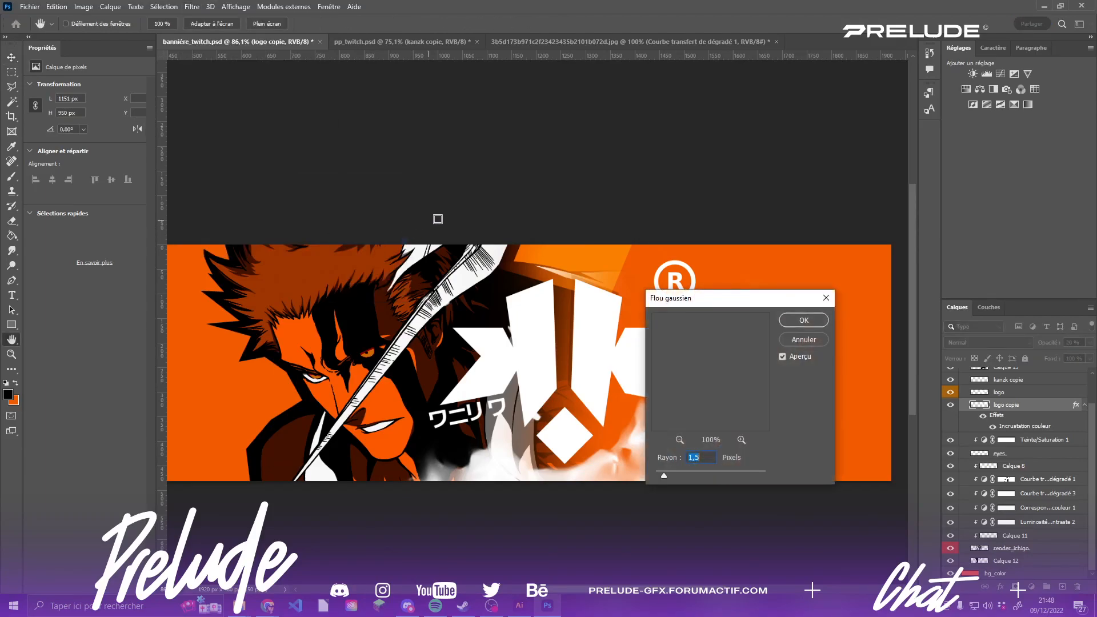
click(812, 326)
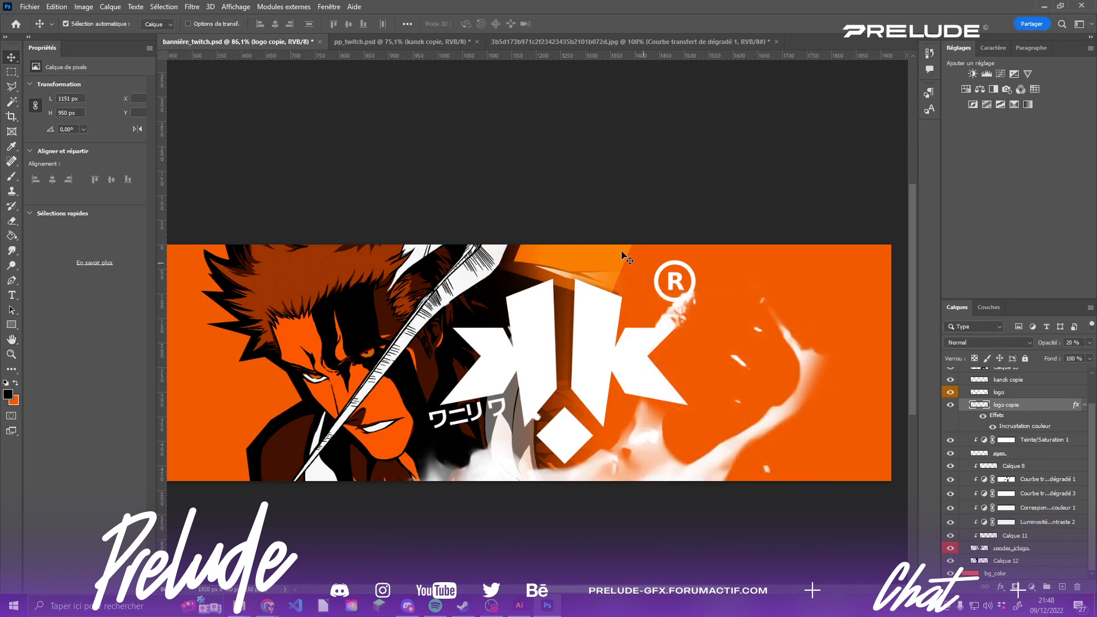
key(v)
scroll(606, 246, up, 2)
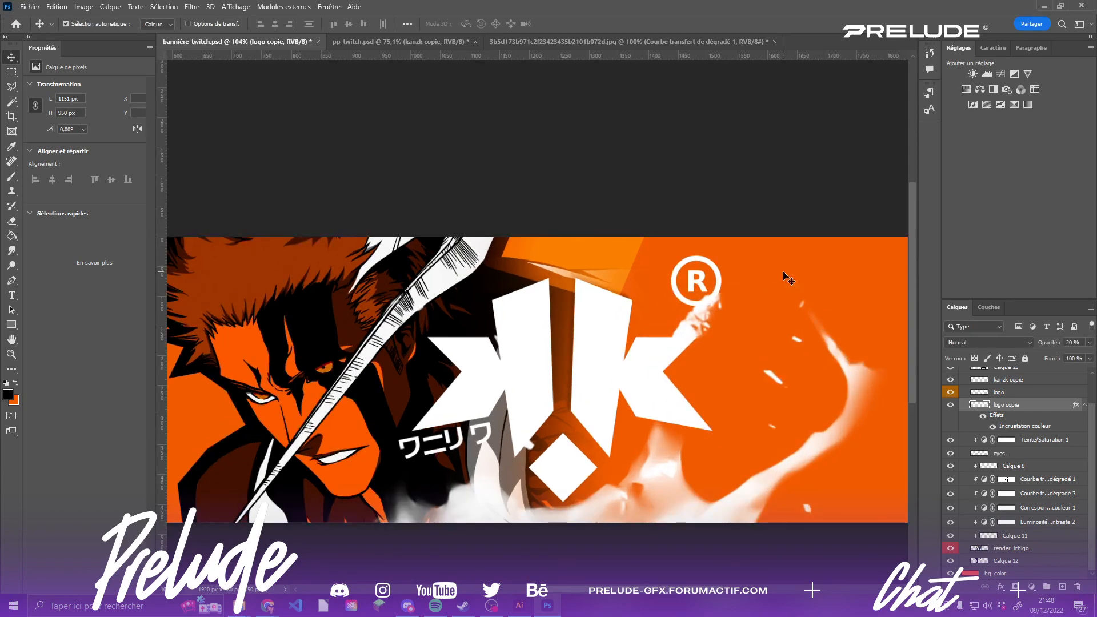
- Set the blurred emblem shadow's opacity to 30% and check it against the whole banner
click(1091, 345)
text(45)
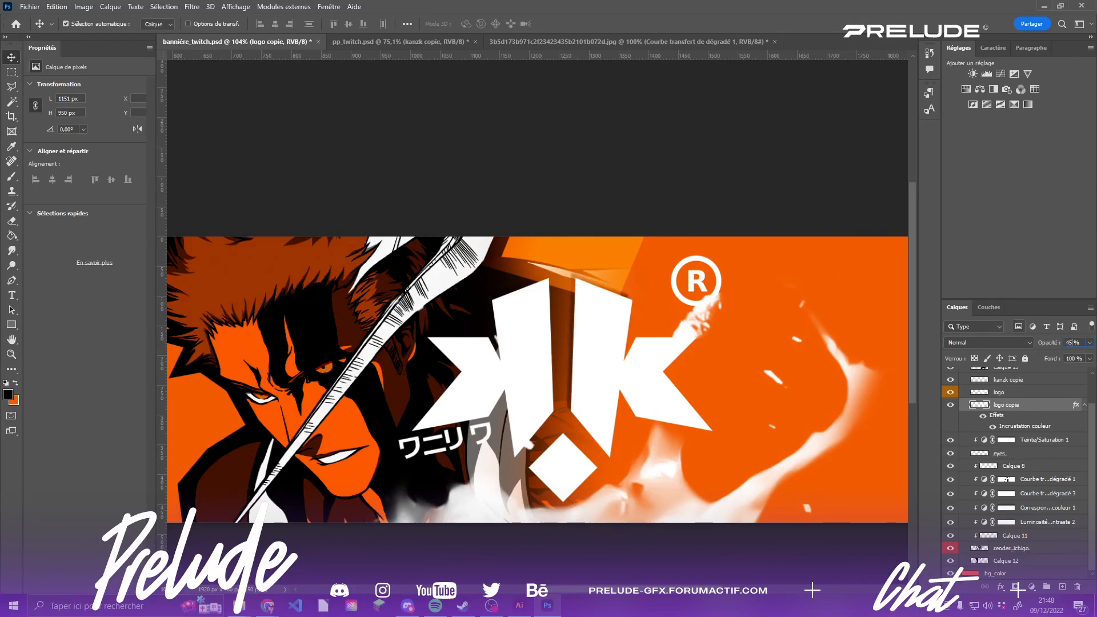
key(BackSpace)
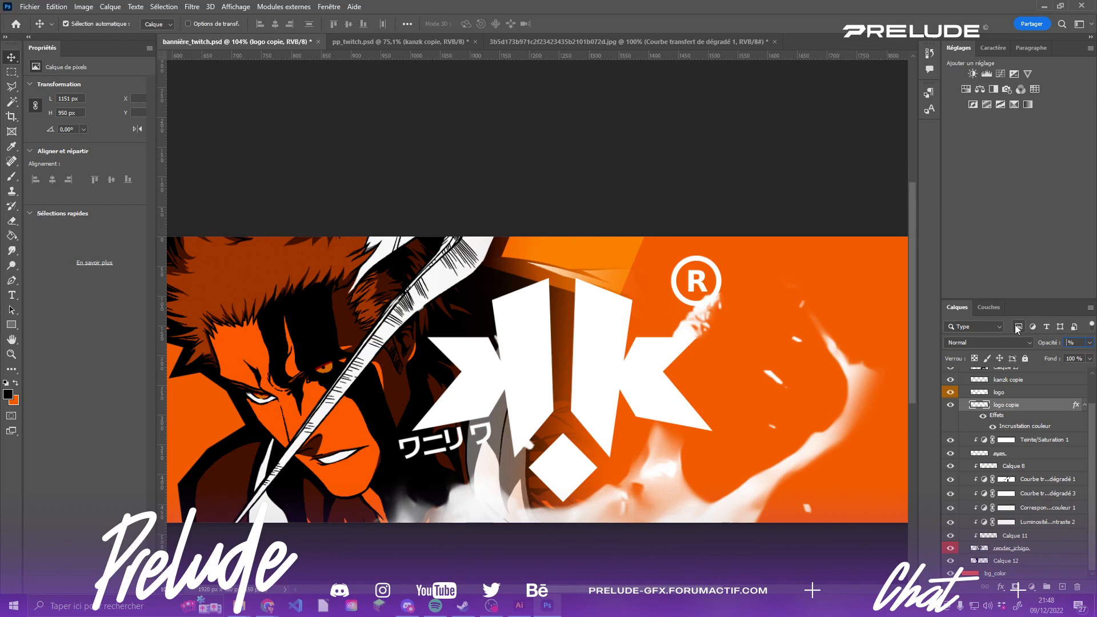
text(30)
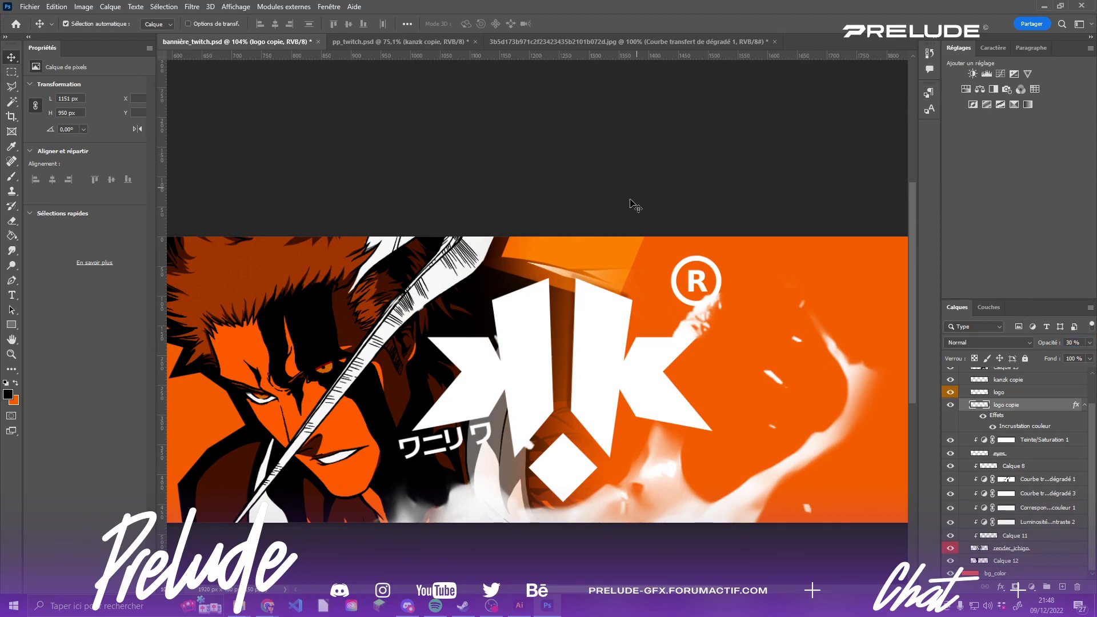
scroll(497, 263, down, 1)
scroll(497, 263, down, 2)
scroll(434, 260, up, 1)
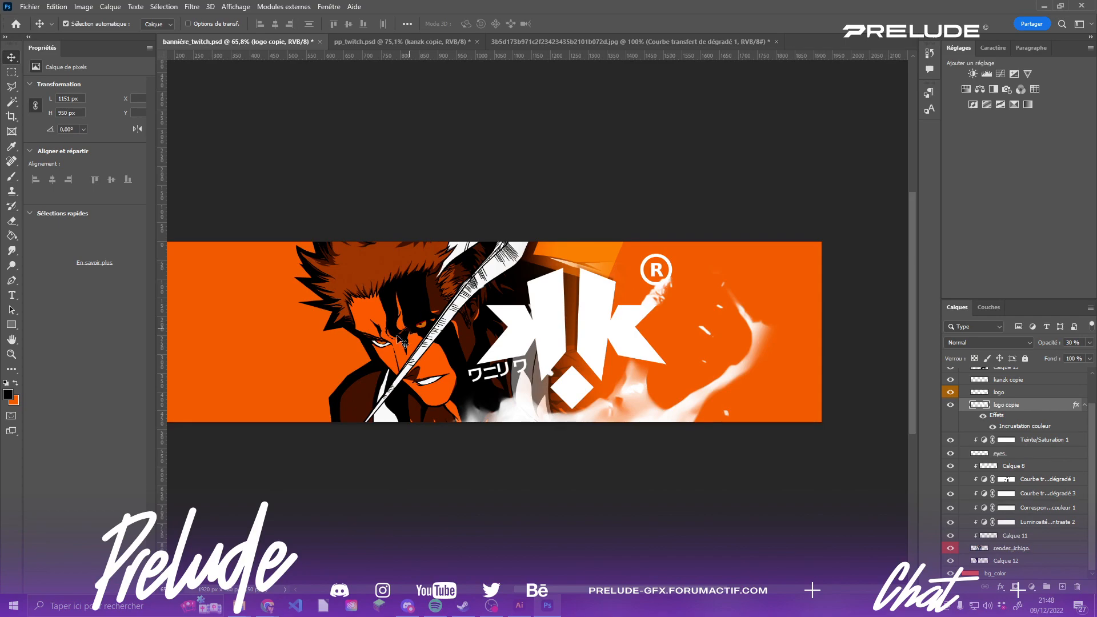
drag(329, 304, 438, 305)
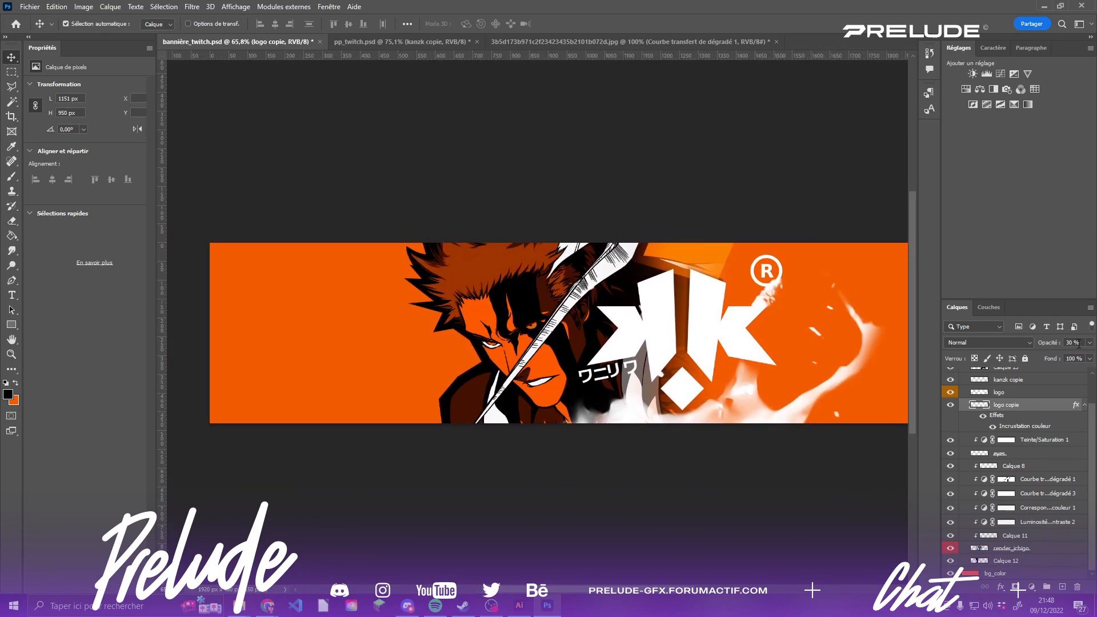
- Restore the emblem shadow's 20% opacity and undo its latest Gaussian blur
text(2)
key(ctrl)
key(2)
scroll(731, 275, up, 5)
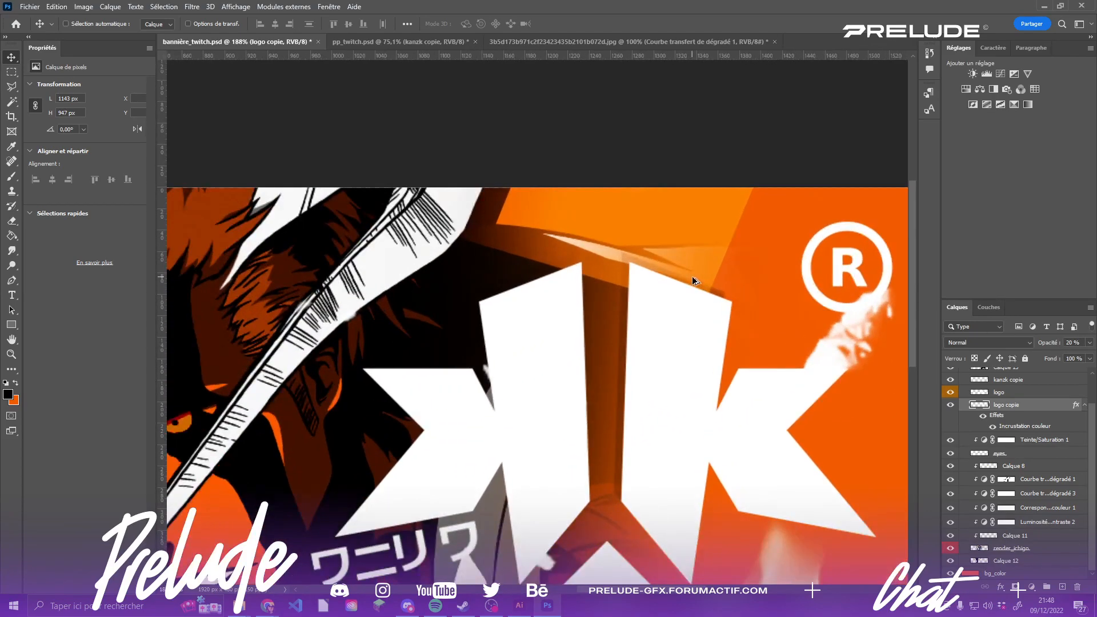
- Reapply the Gaussian blur to the emblem shadow and set the layer's opacity to 30%
click(192, 7)
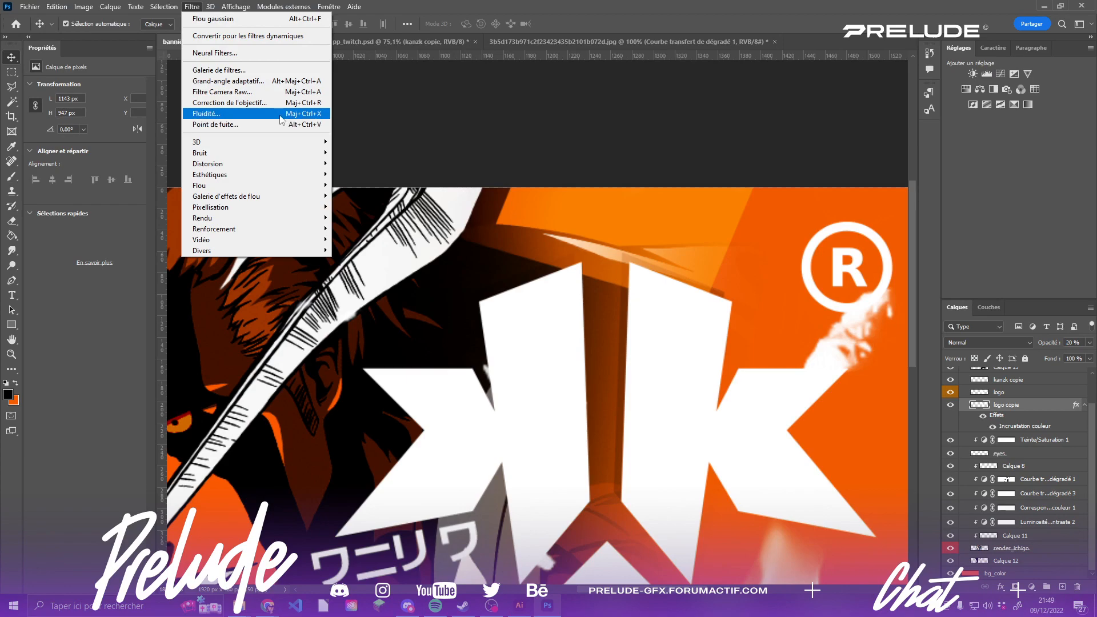
mouse_move(313, 188)
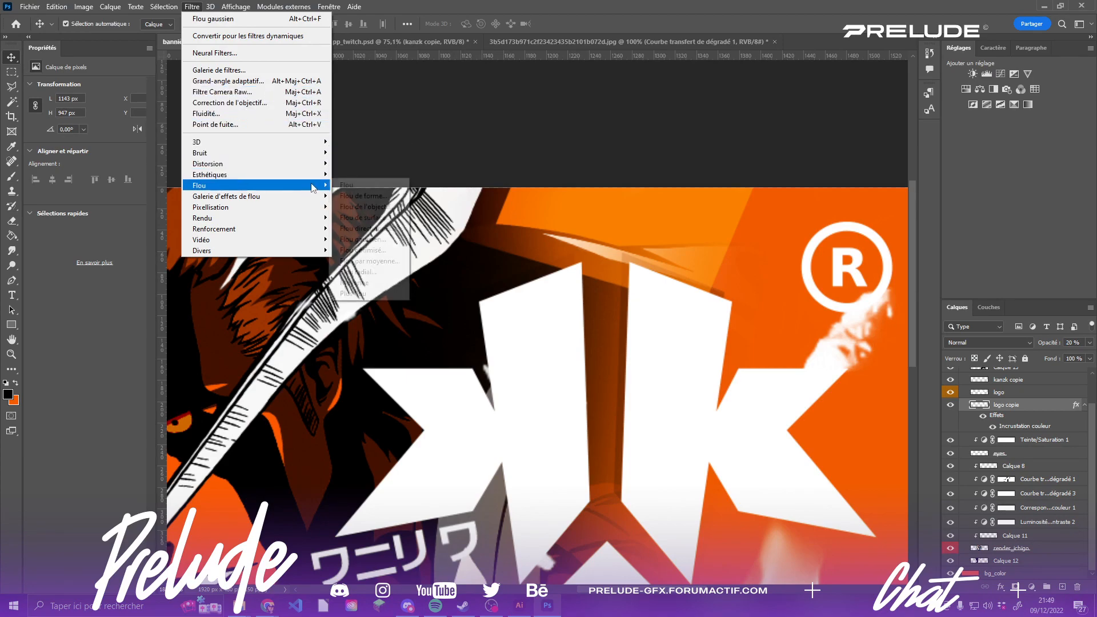
click(372, 241)
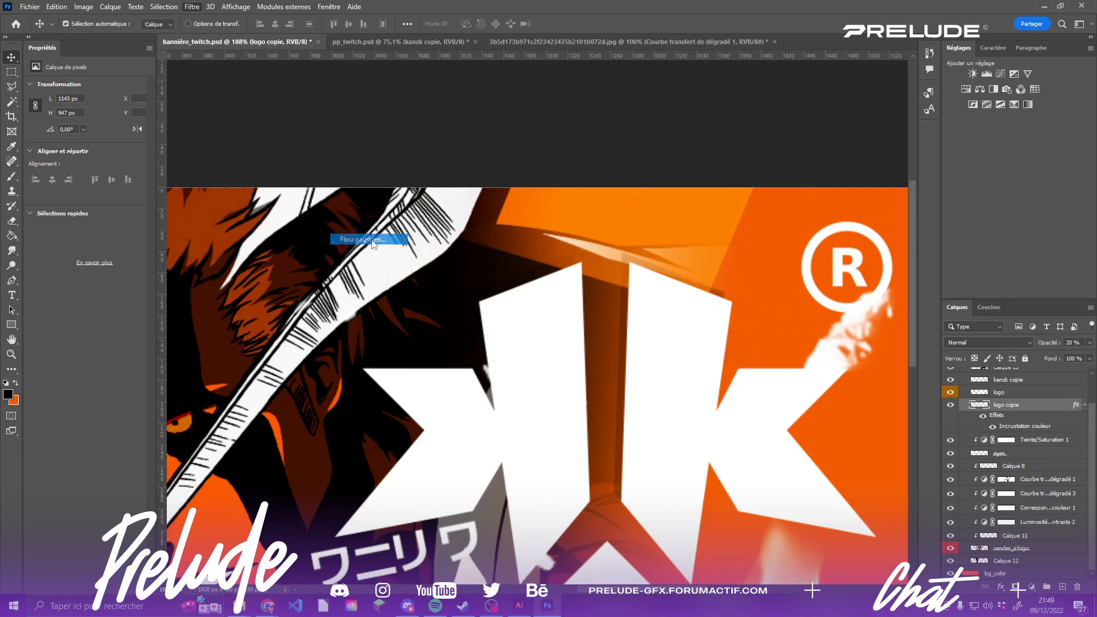
click(796, 318)
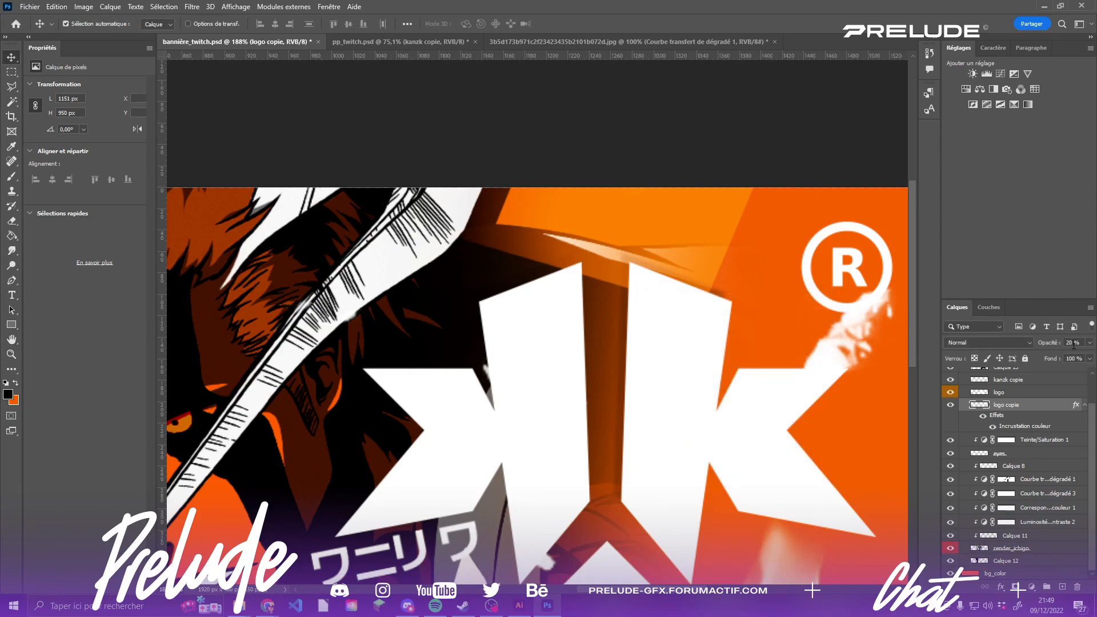
click(1073, 344)
text(30)
key(Return)
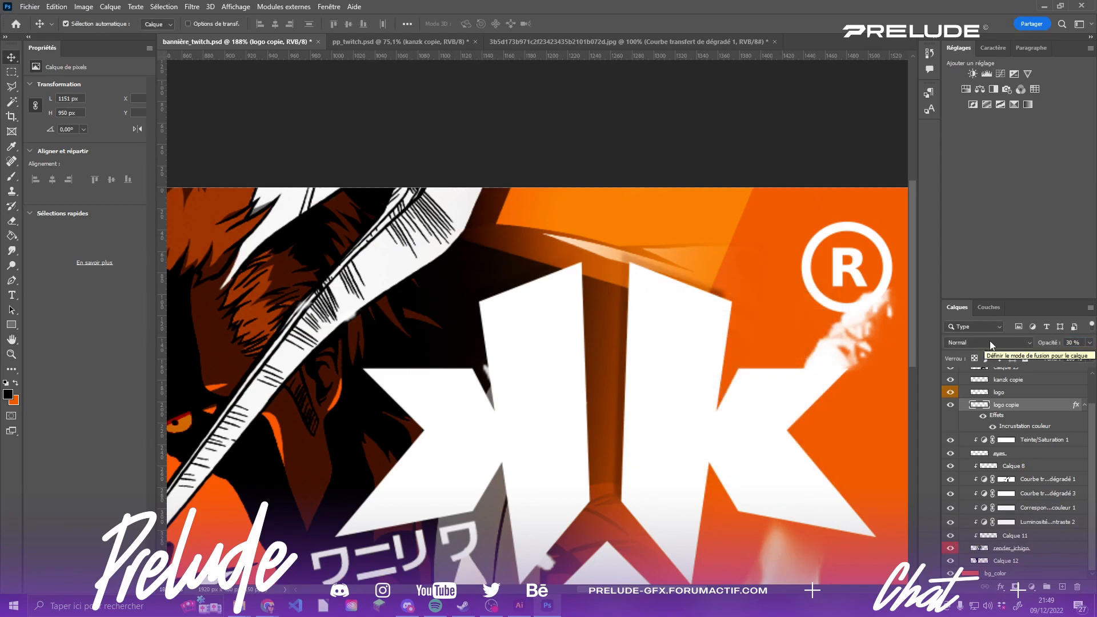
- Reduce the emblem shadow's opacity to 25% and check the effect around the emblem and character
scroll(521, 283, down, 10)
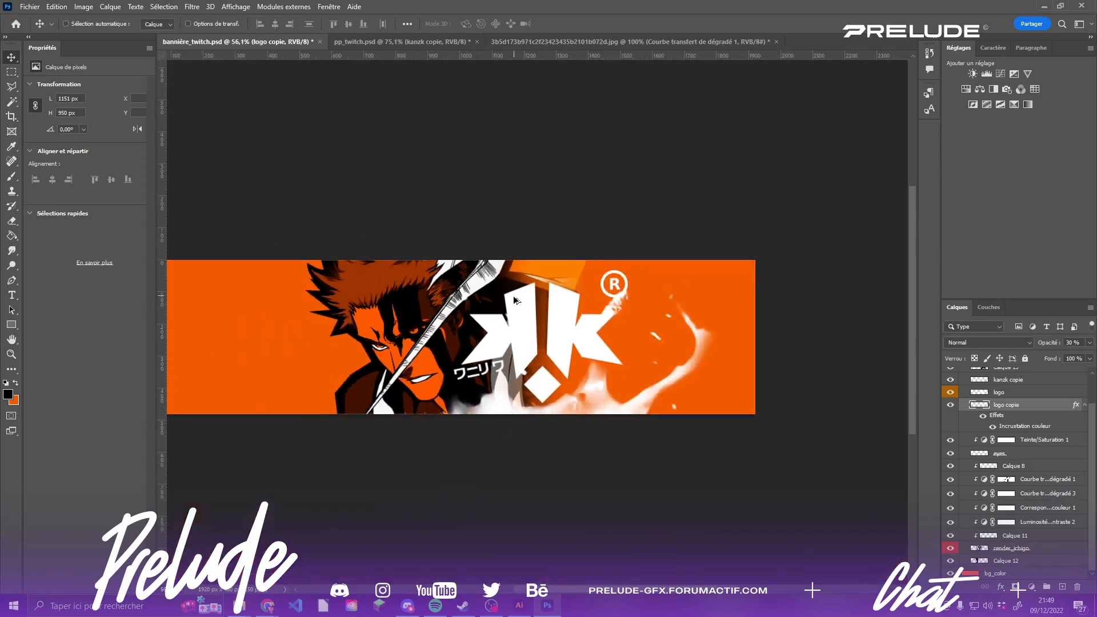
key(ctrl)
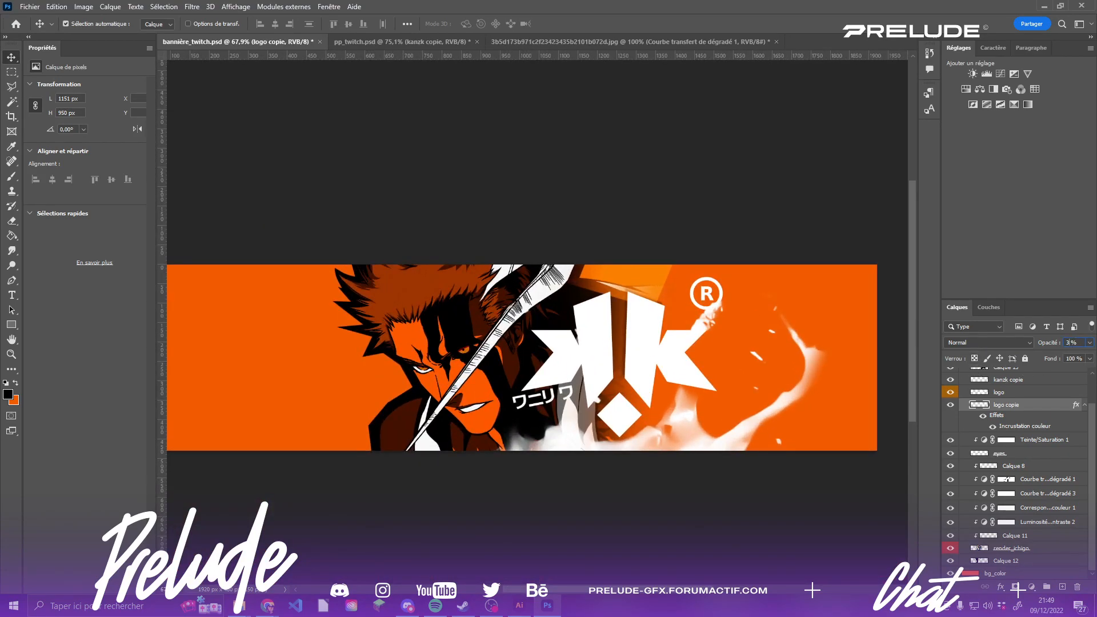
key(BackSpace)
scroll(597, 344, up, 5)
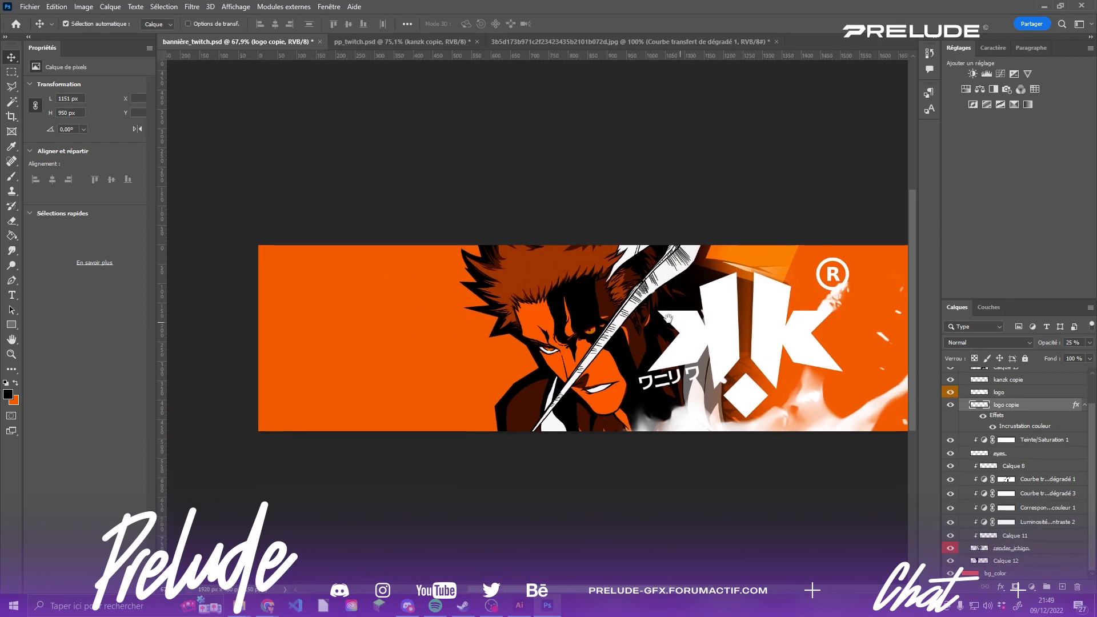
scroll(597, 344, up, 4)
scroll(606, 337, down, 12)
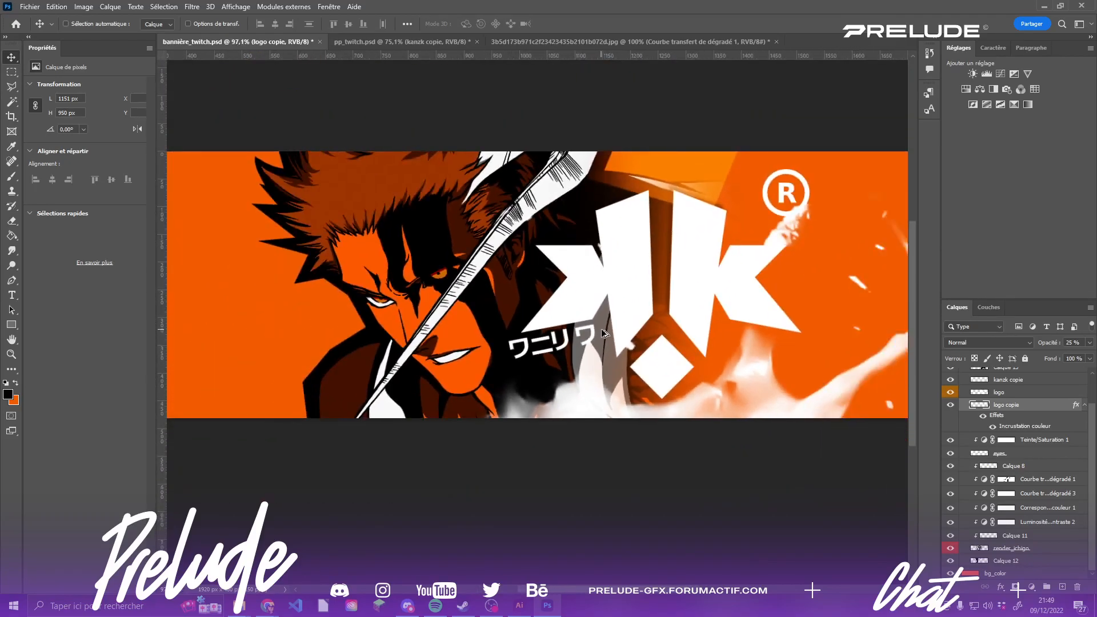
scroll(608, 336, up, 10)
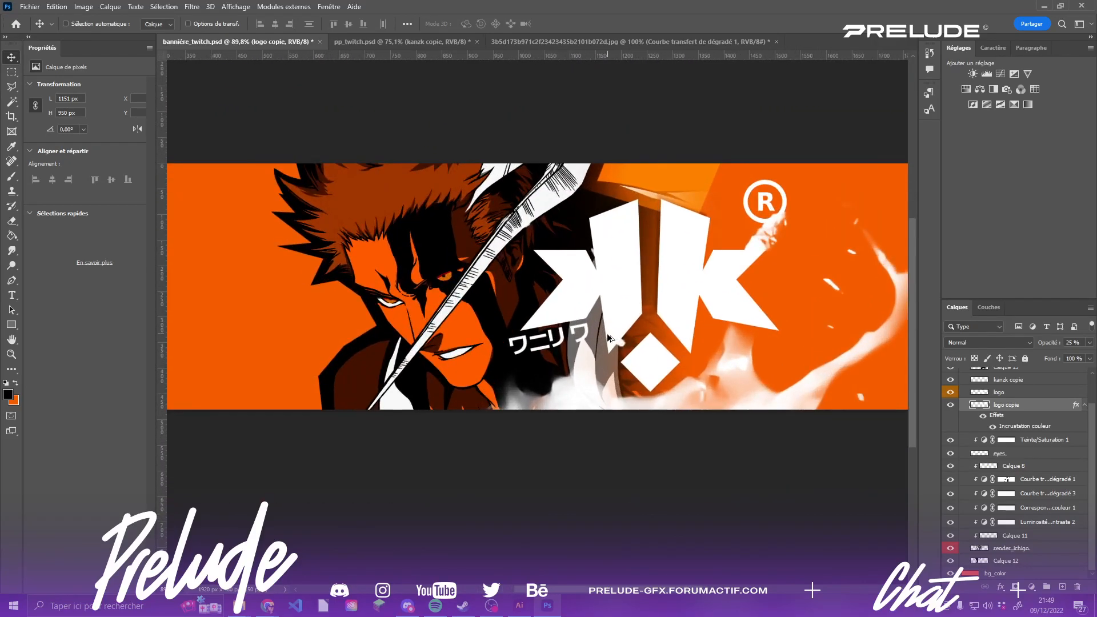
- Select a thin horizontal rectangle about 235 by 39 px just below the Japanese text with the Rectangular Marquee
click(11, 72)
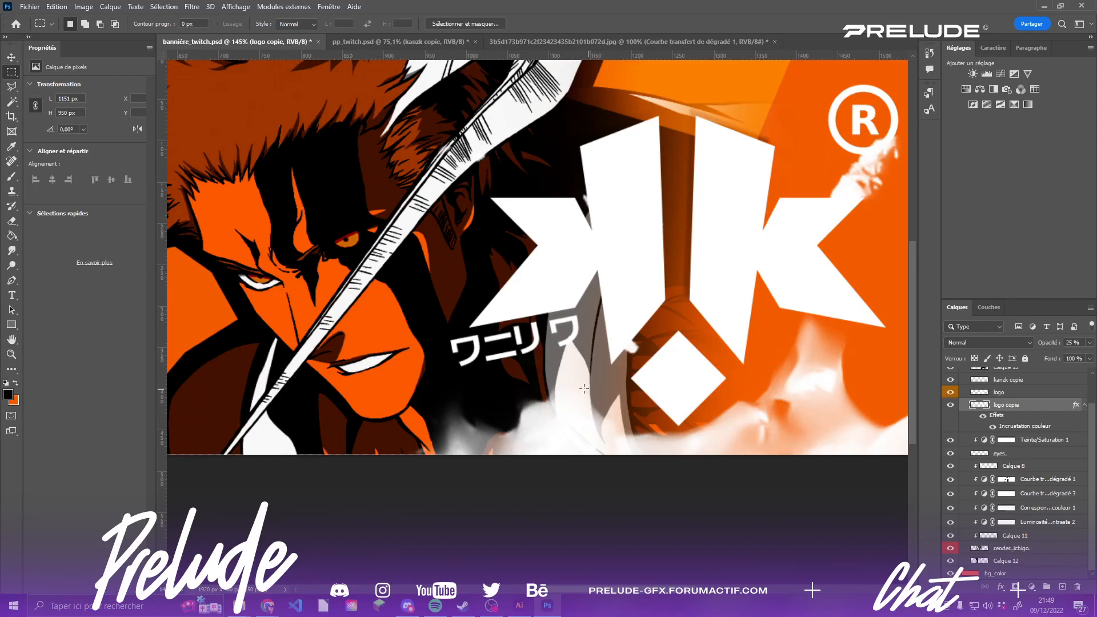
drag(587, 389, 419, 357)
click(525, 360)
drag(575, 407, 381, 376)
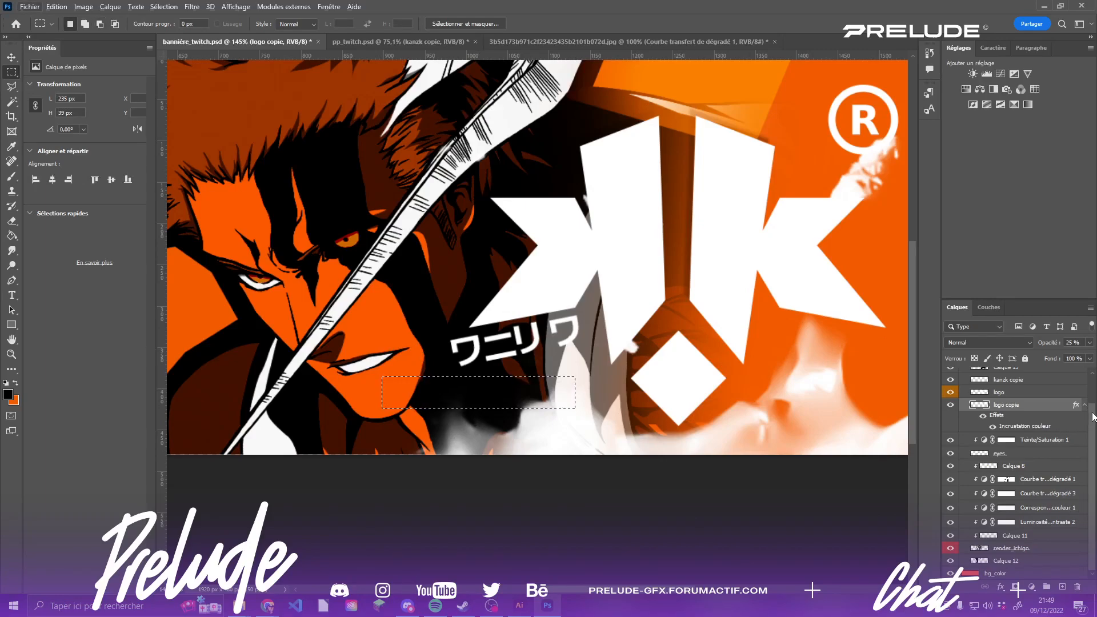
- Check the Courbe transfert de dégradé 1 layer's effect and create a new empty layer directly above the logo layer
scroll(1092, 417, up, 3)
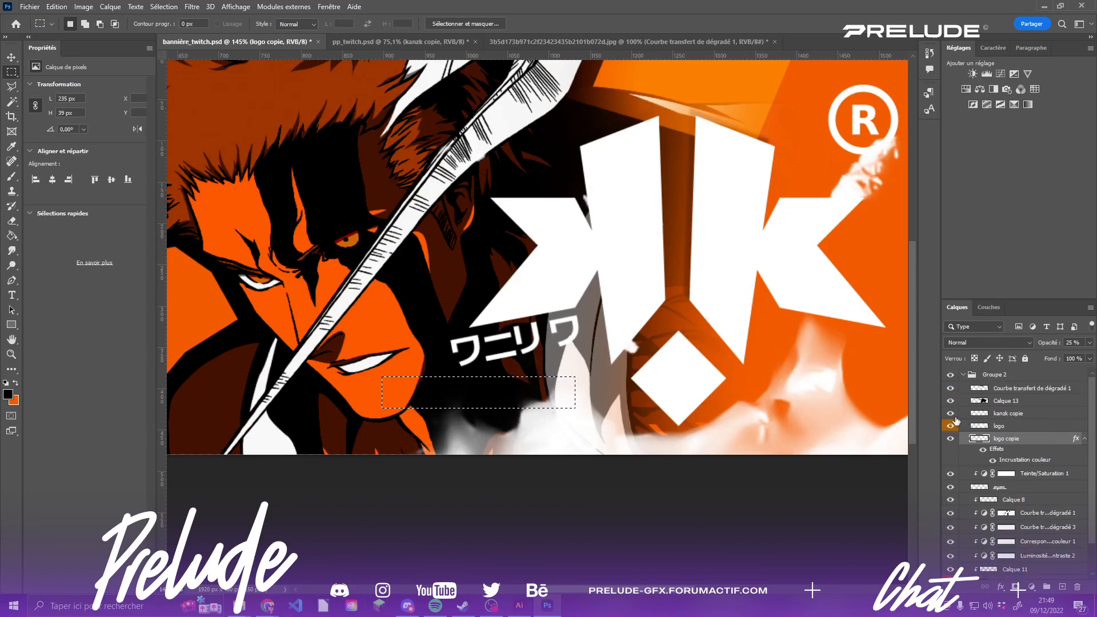
click(949, 388)
click(949, 387)
click(1006, 426)
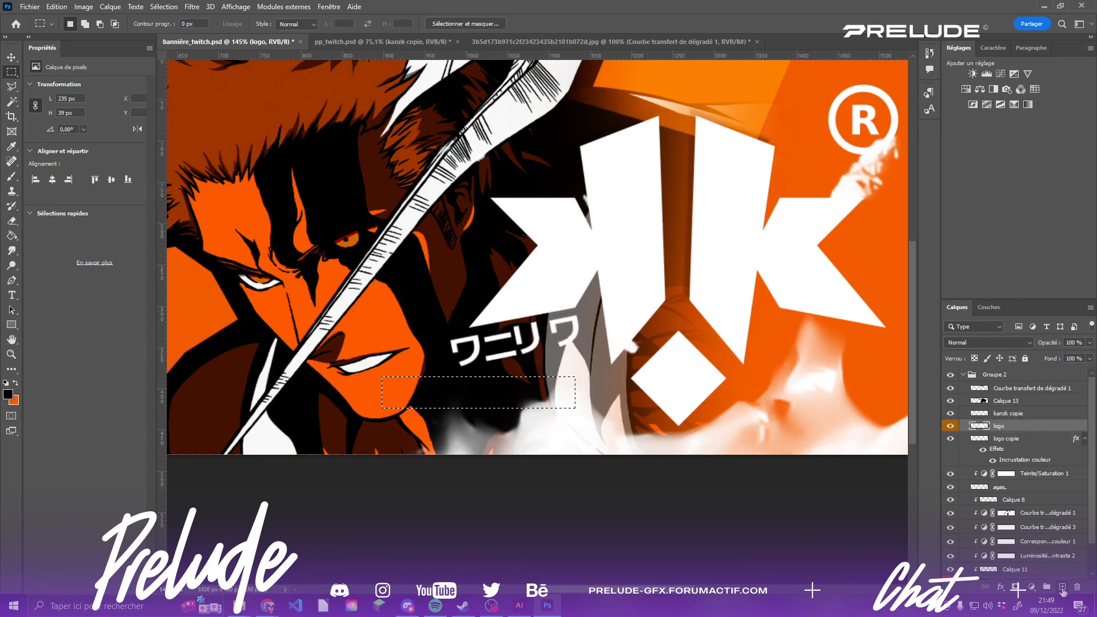
click(1061, 587)
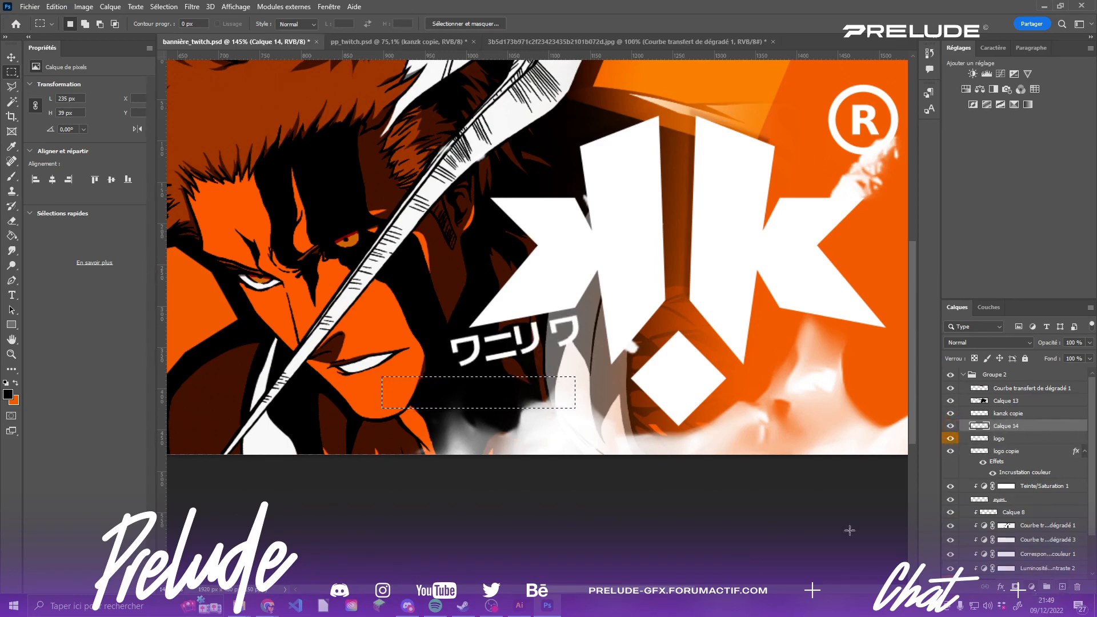
- Fill the rectangular selection on the new layer with the orange swatch colour using the Paint Bucket, and deselect it
click(11, 234)
key(x)
click(432, 391)
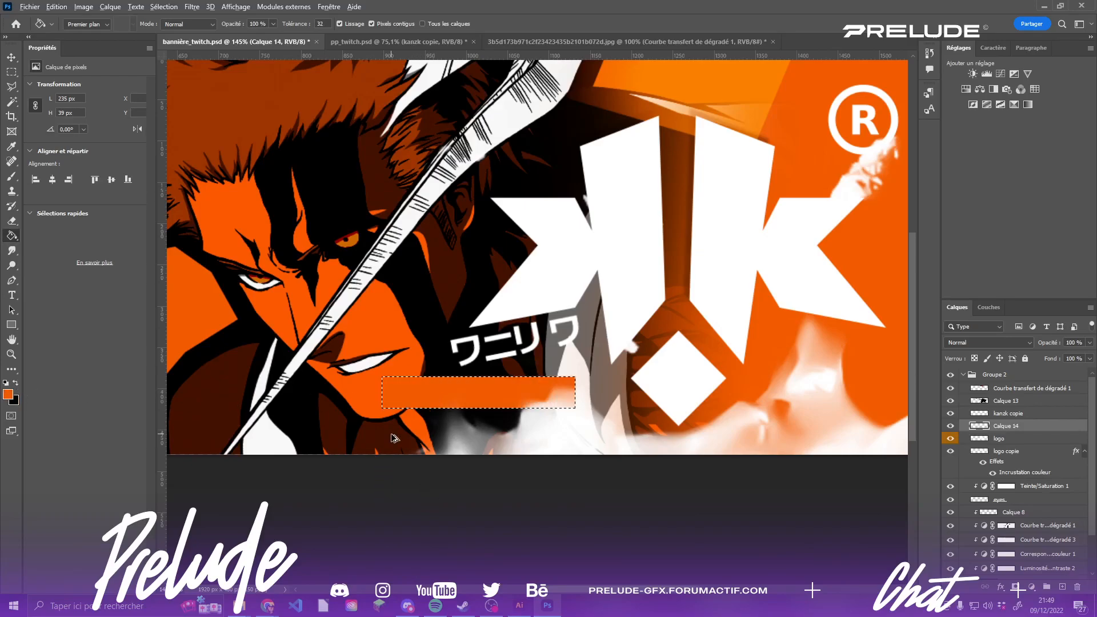
key(ctrl+0)
key(ctrl+d)
key(w)
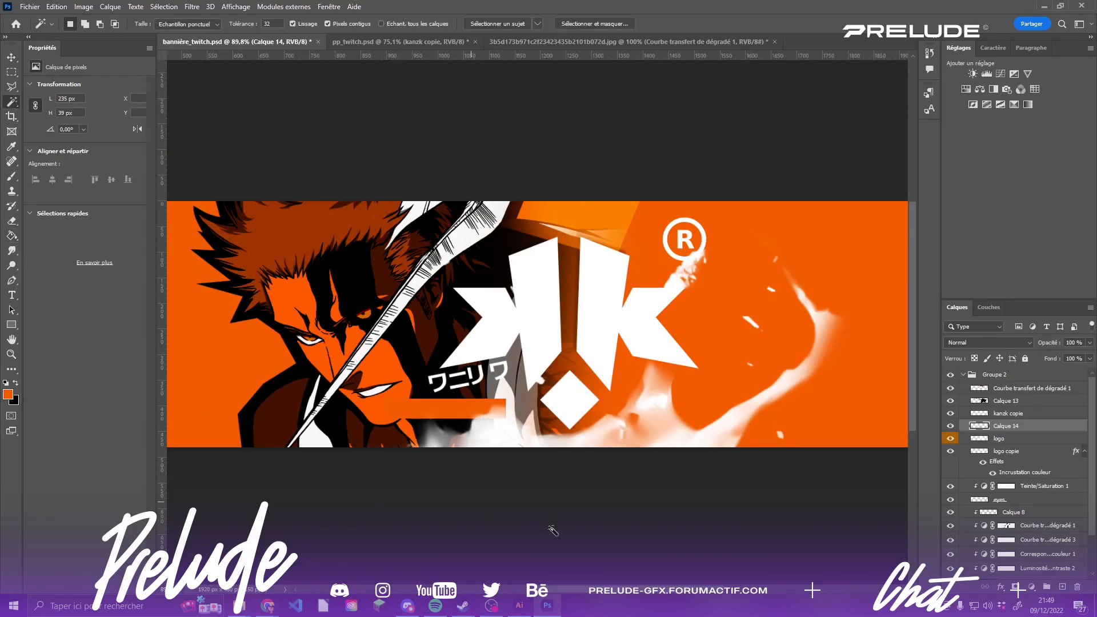
- Rotate the orange bar to -11.44°, place it directly behind the Japanese text, and scale it to 104.9%
scroll(490, 398, up, 5)
key(ctrl+t)
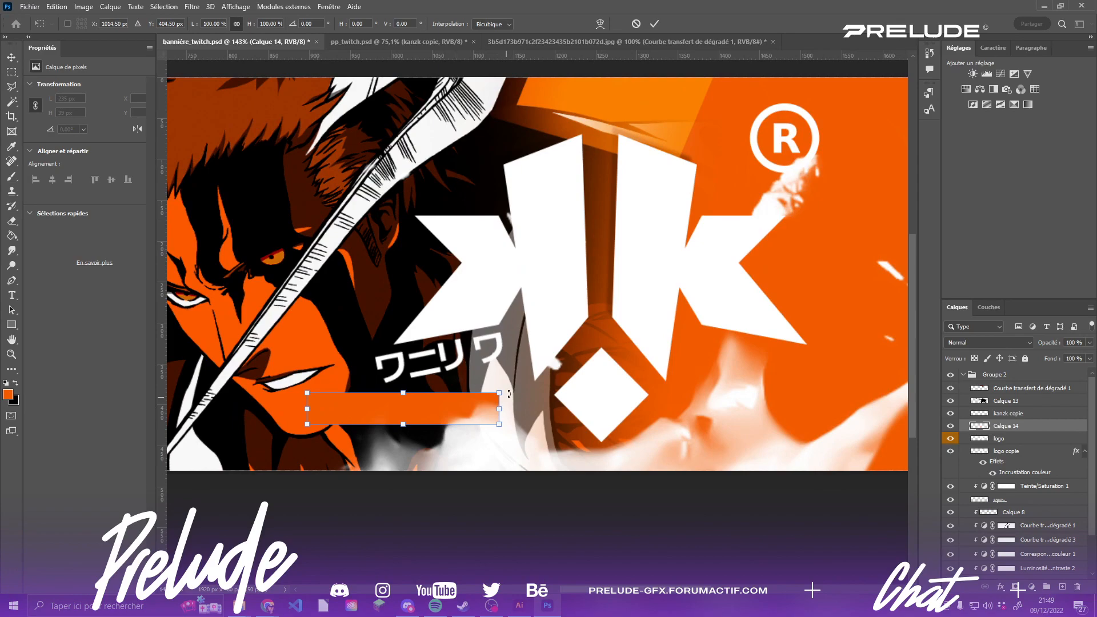
drag(509, 393, 505, 346)
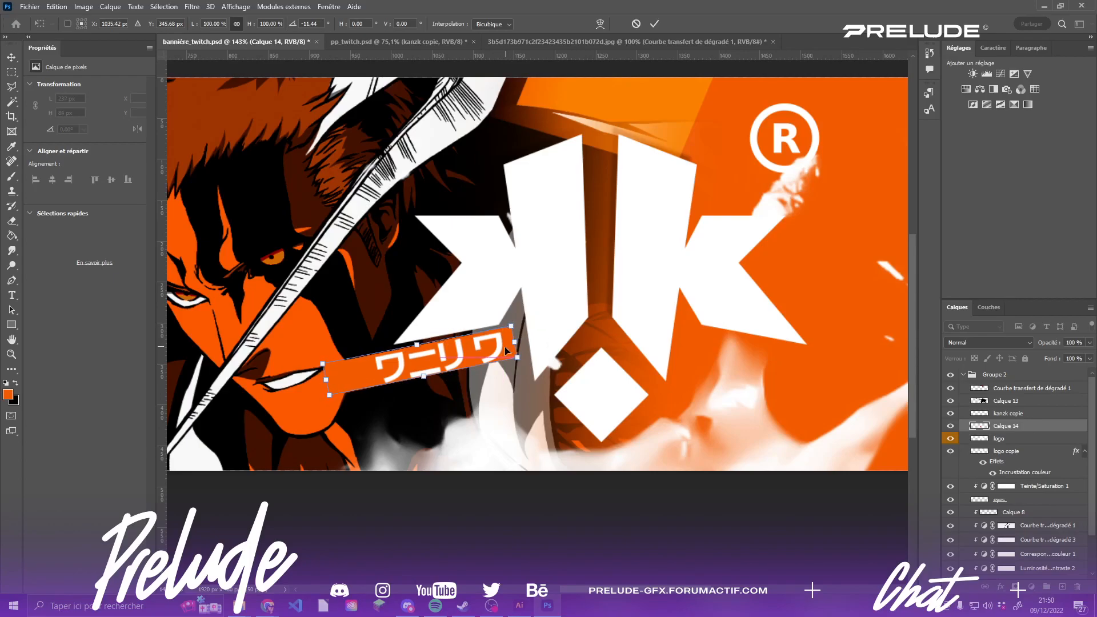
scroll(504, 346, up, 3)
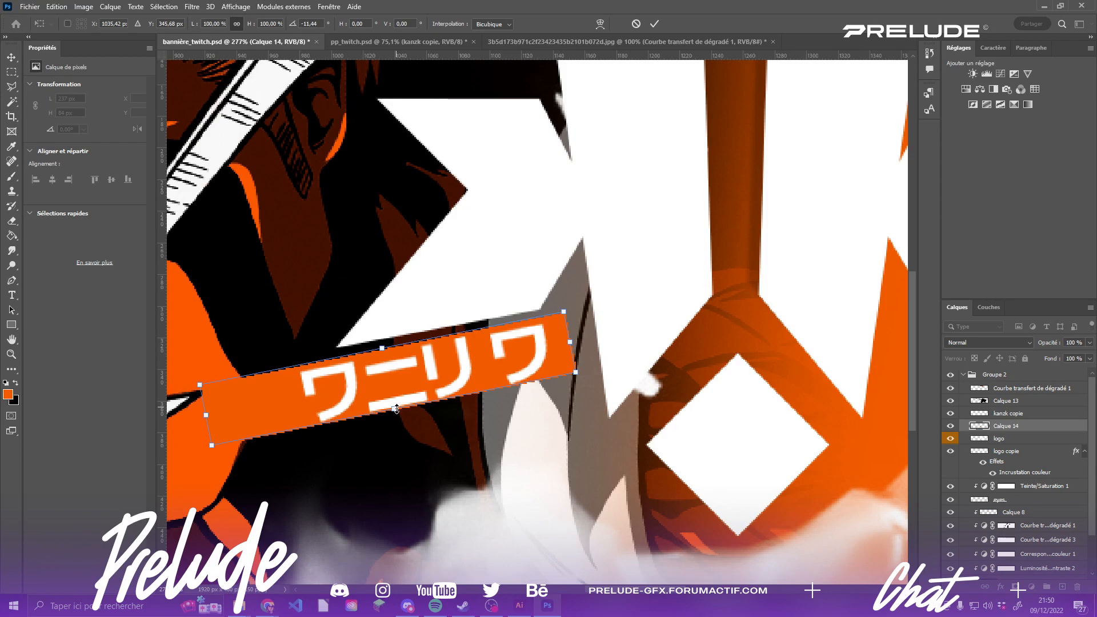
drag(396, 409, 398, 411)
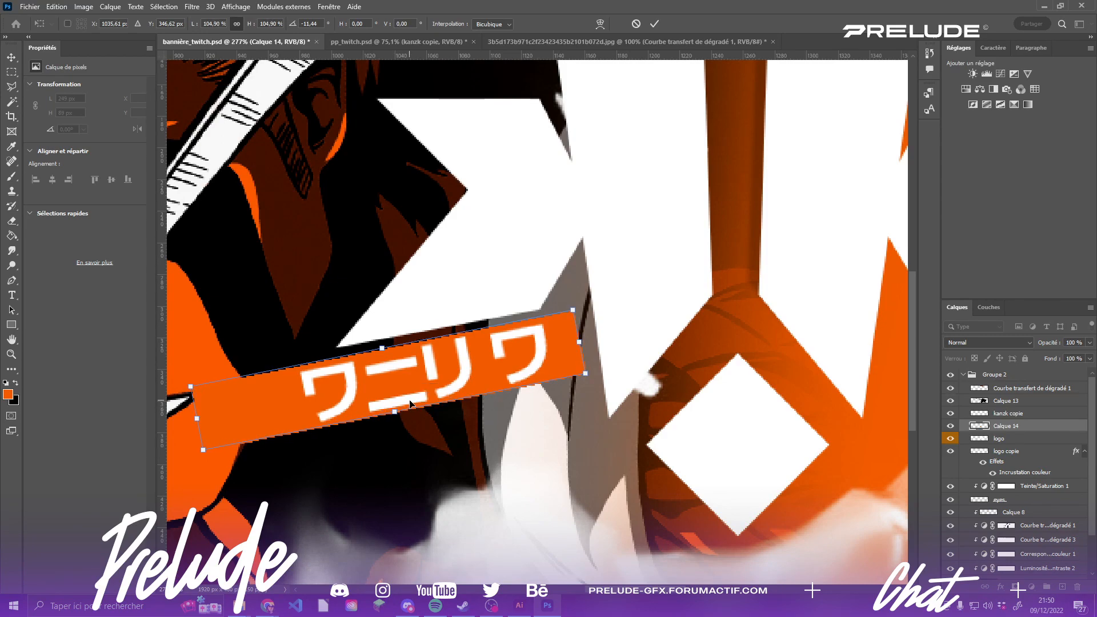
key(Return)
key(w)
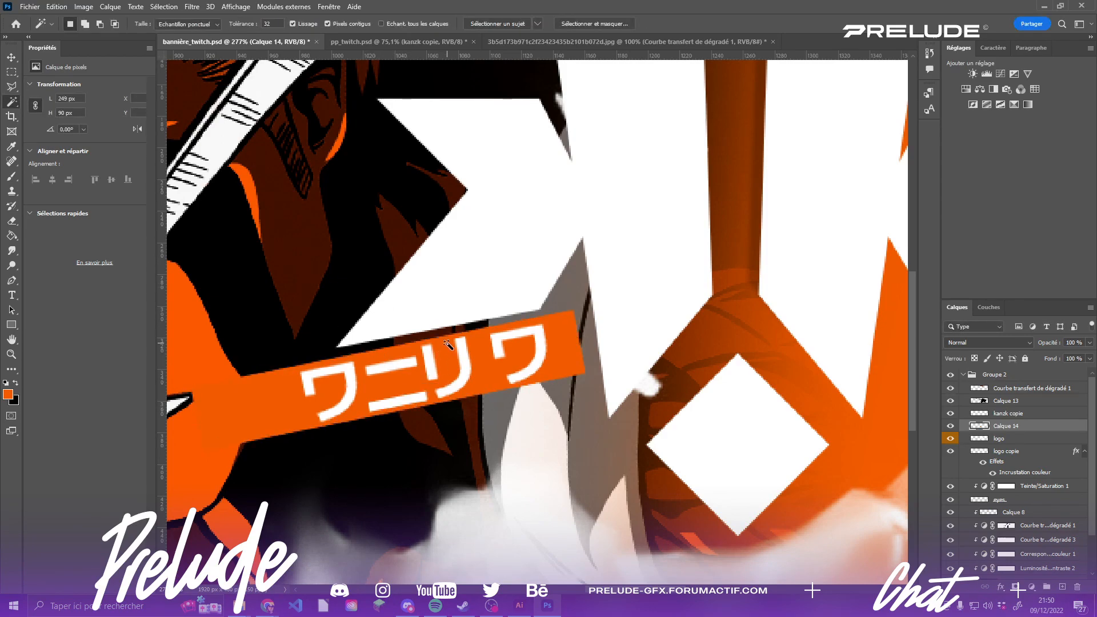
- Nudge the orange bar slightly down with the Move tool to centre it behind the Japanese text, and check it against the whole banner
click(11, 57)
drag(478, 392, 479, 394)
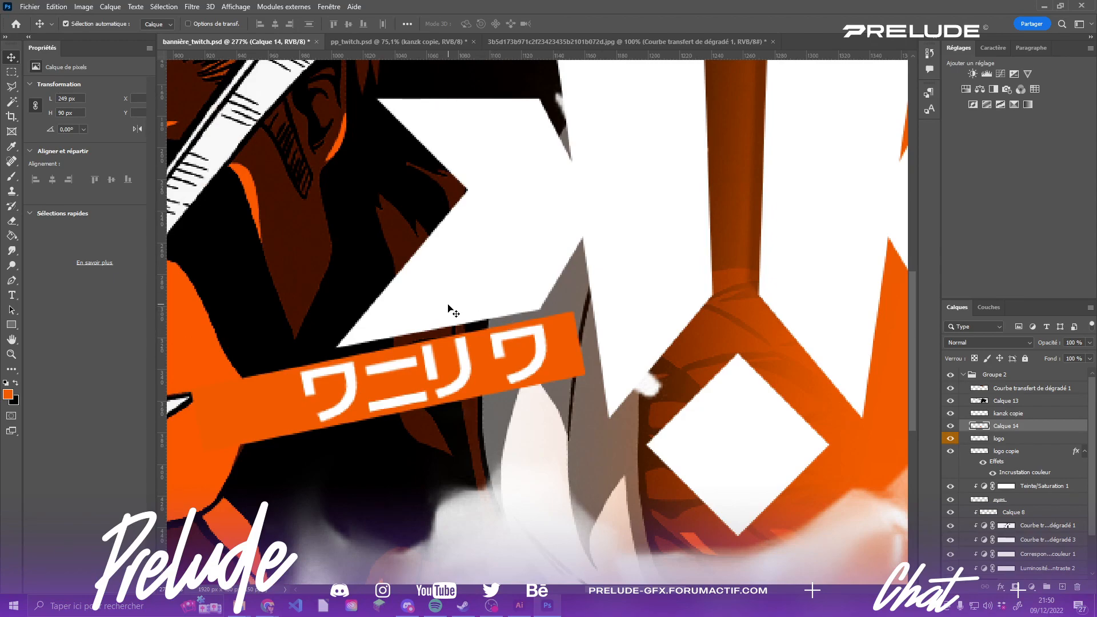
scroll(459, 321, down, 6)
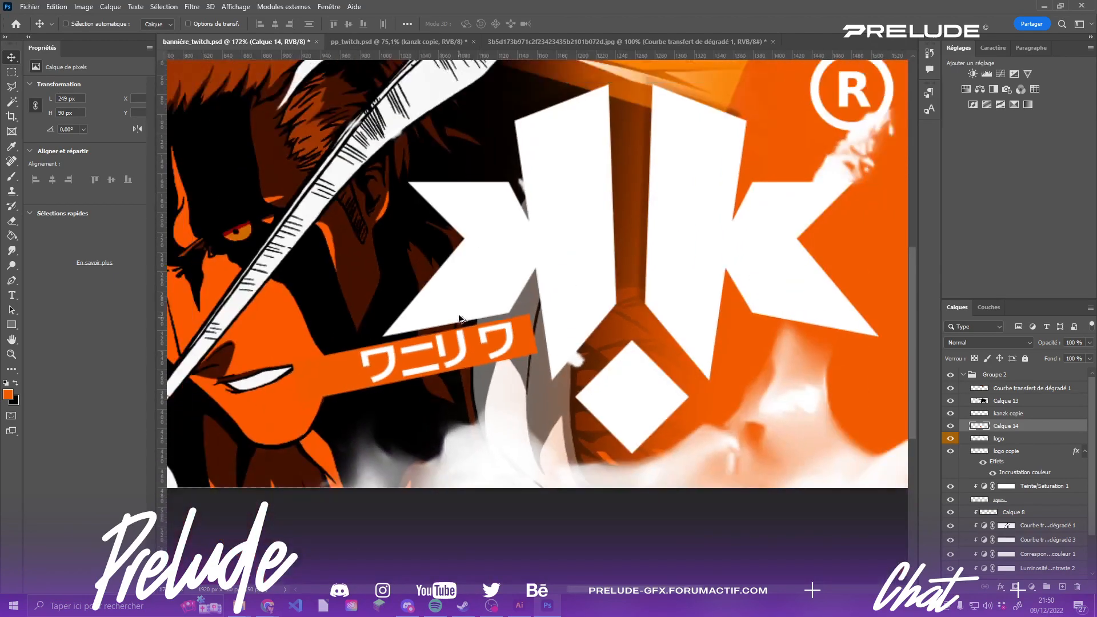
scroll(420, 317, up, 2)
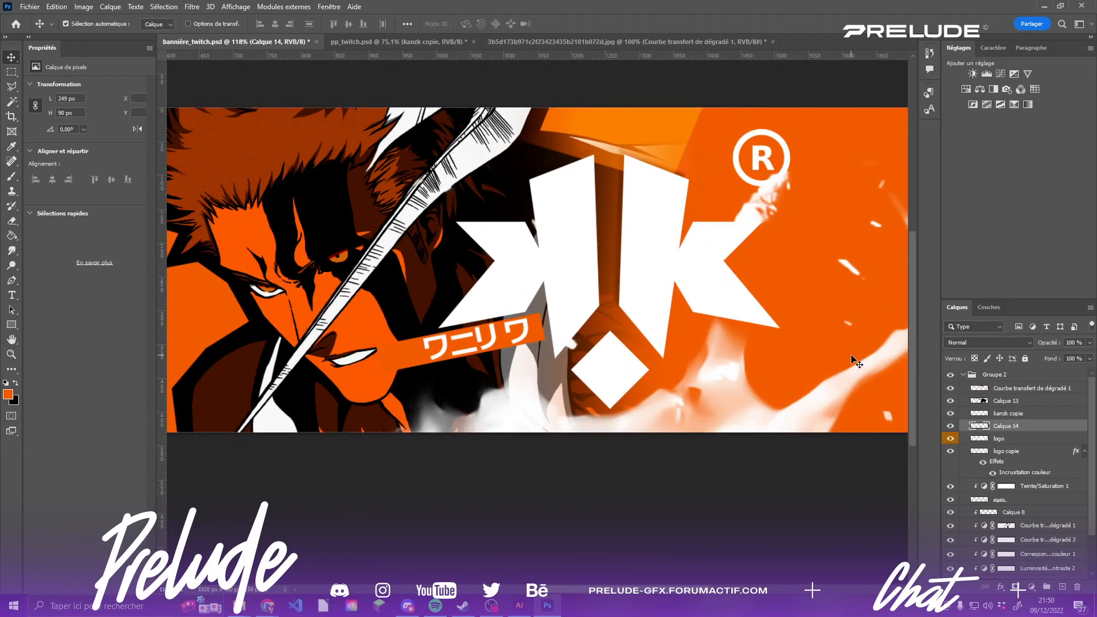
- Activate the Brush tool with the orange bar's layer selected
scroll(438, 317, up, 3)
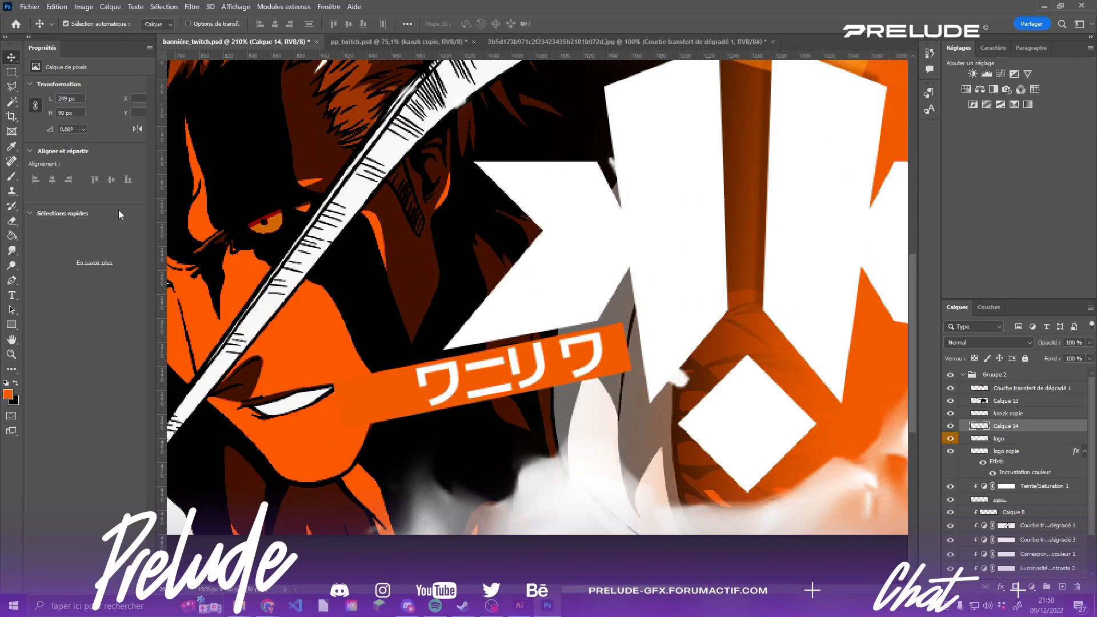
click(11, 176)
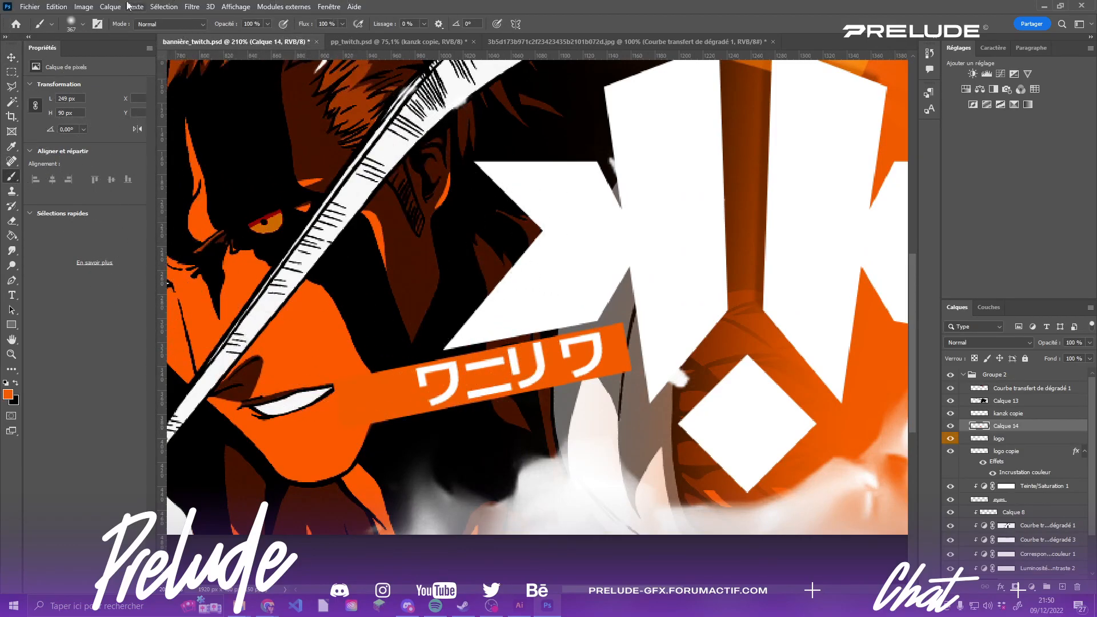
- Try to fade the right and left ends of the orange band behind the Japanese text with a soft 76 px eraser
click(78, 26)
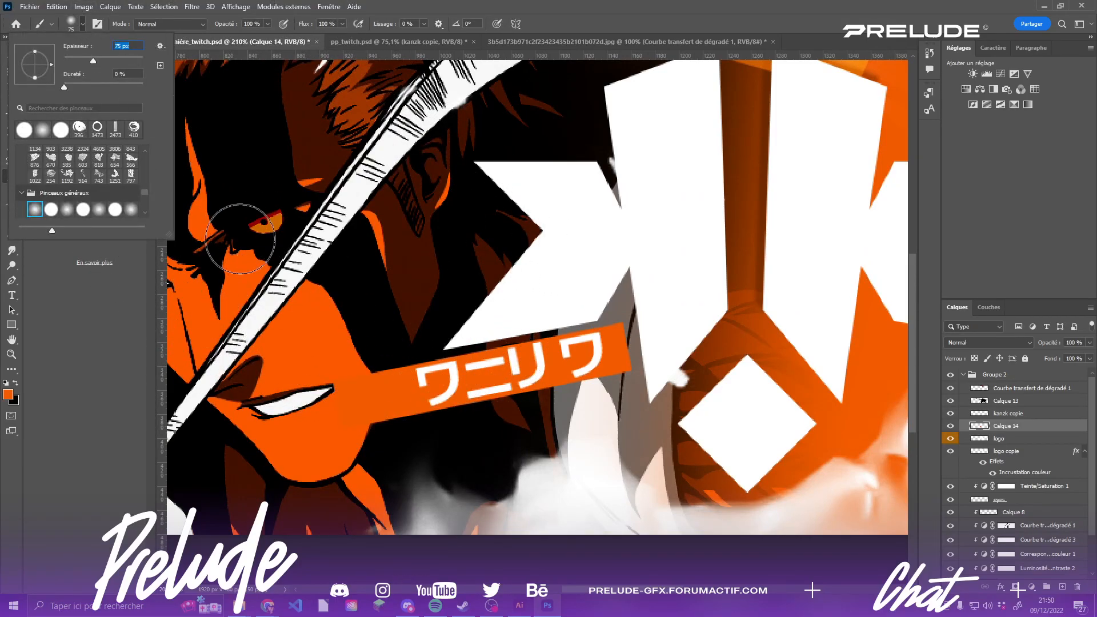
click(11, 250)
click(10, 222)
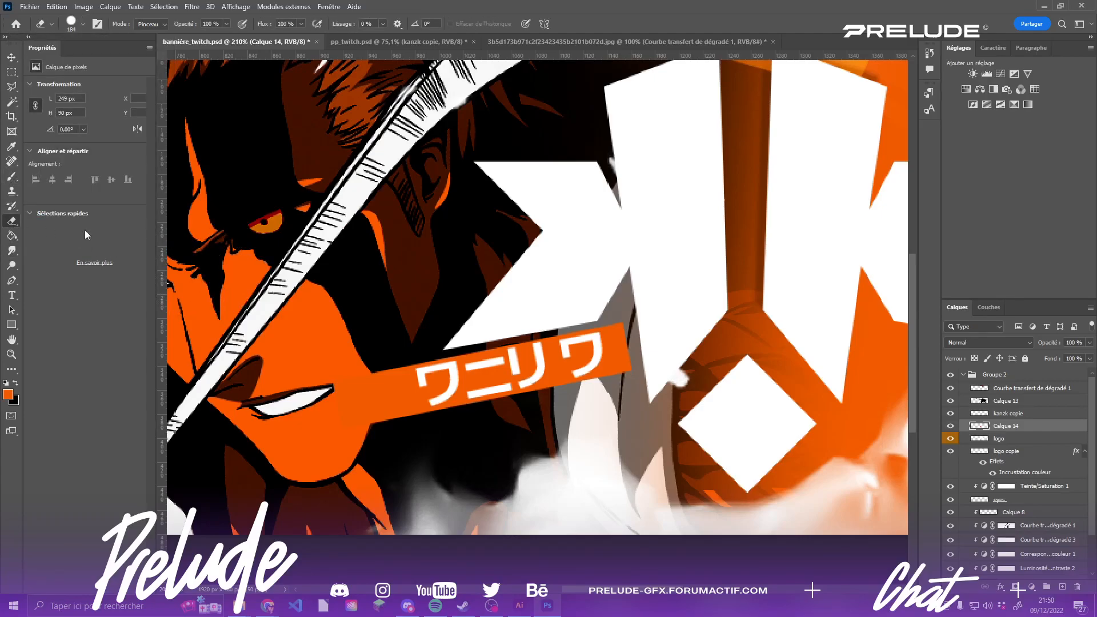
click(70, 24)
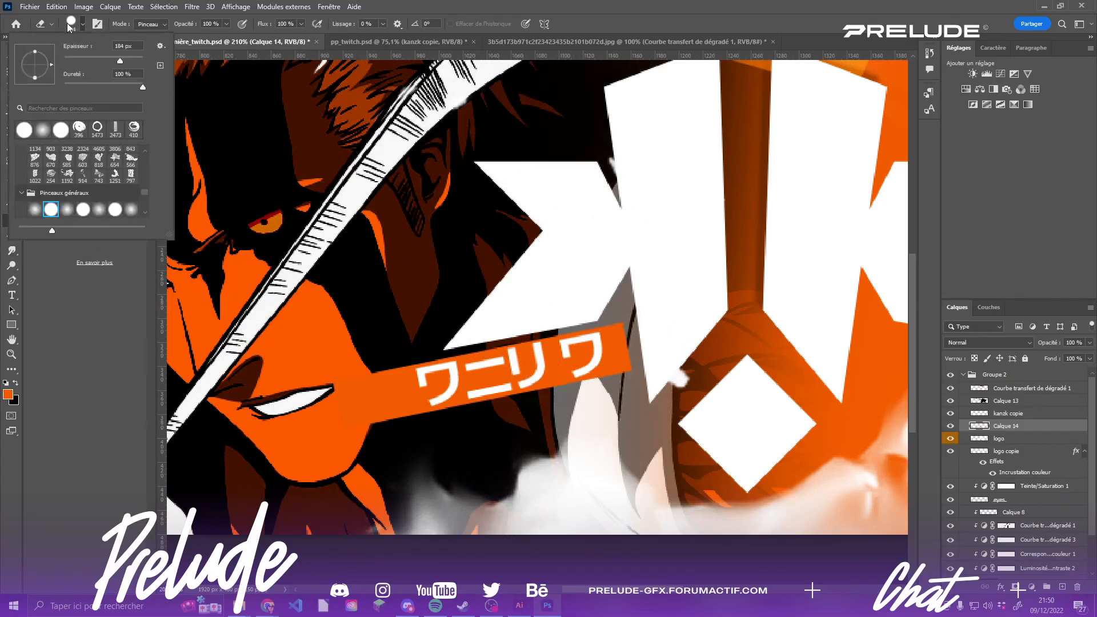
click(94, 56)
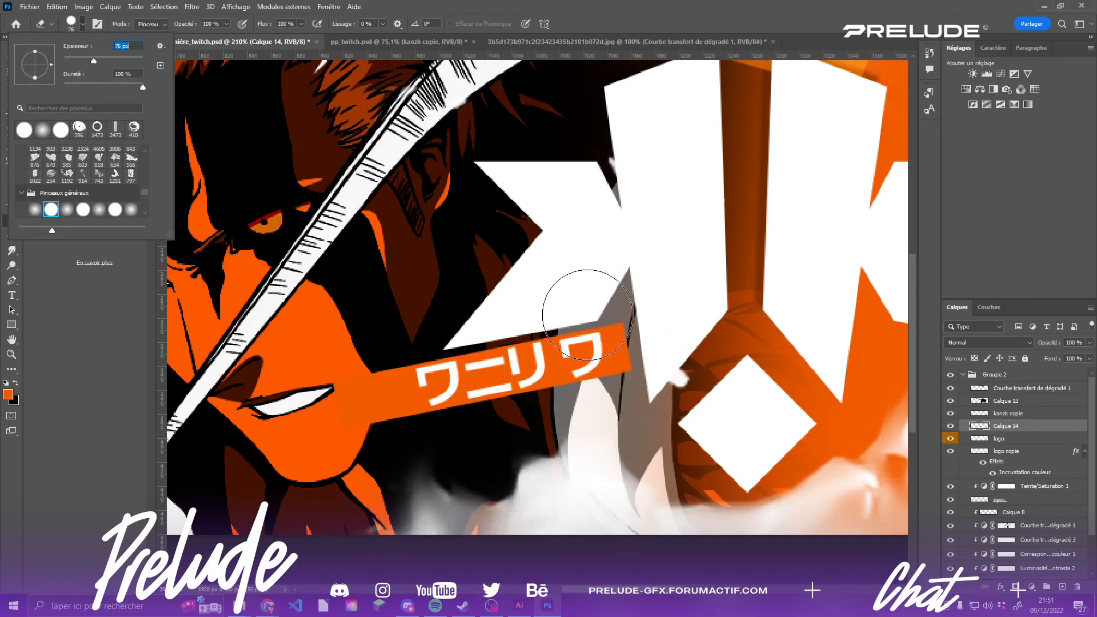
click(38, 132)
drag(629, 289, 658, 384)
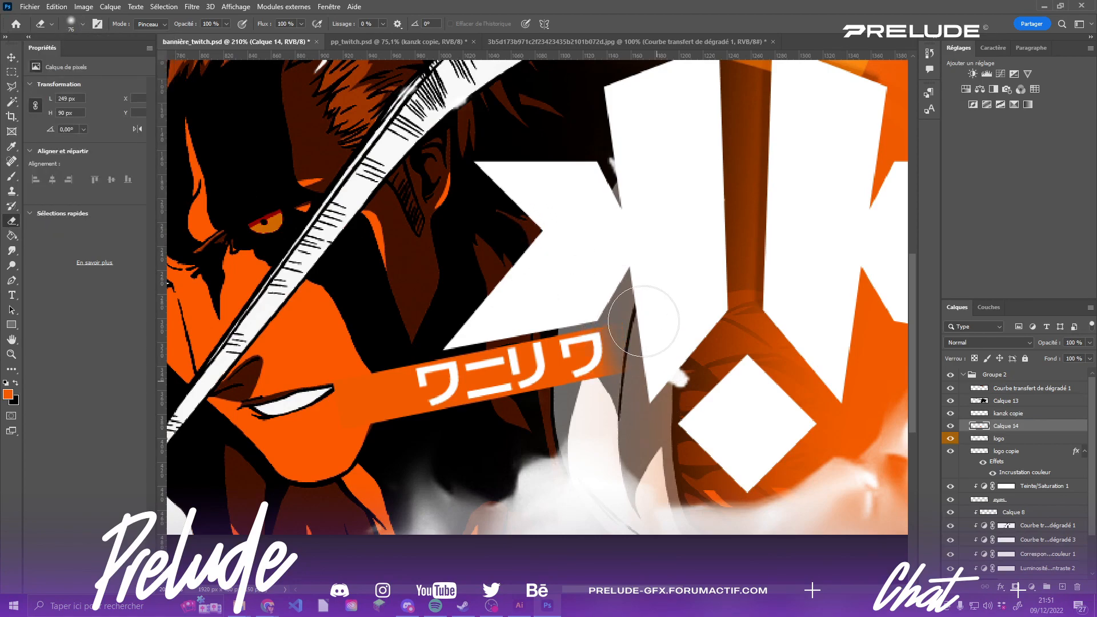
key(ctrl+z)
mouse_move(336, 414)
mouse_down()
mouse_move(330, 344)
mouse_move(319, 445)
mouse_up()
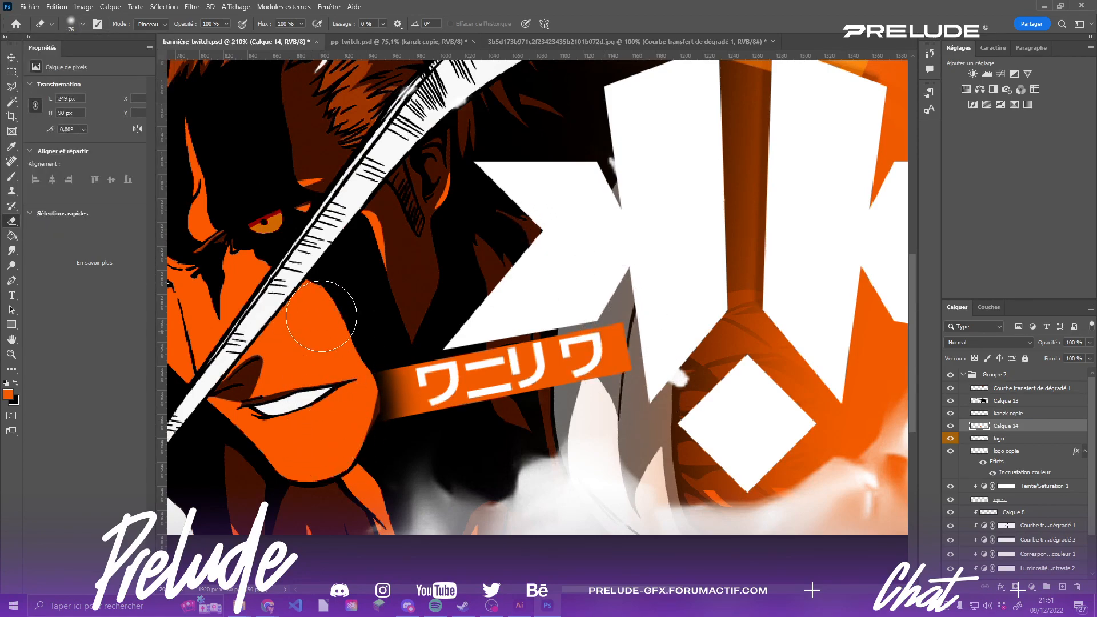
key(ctrl+z)
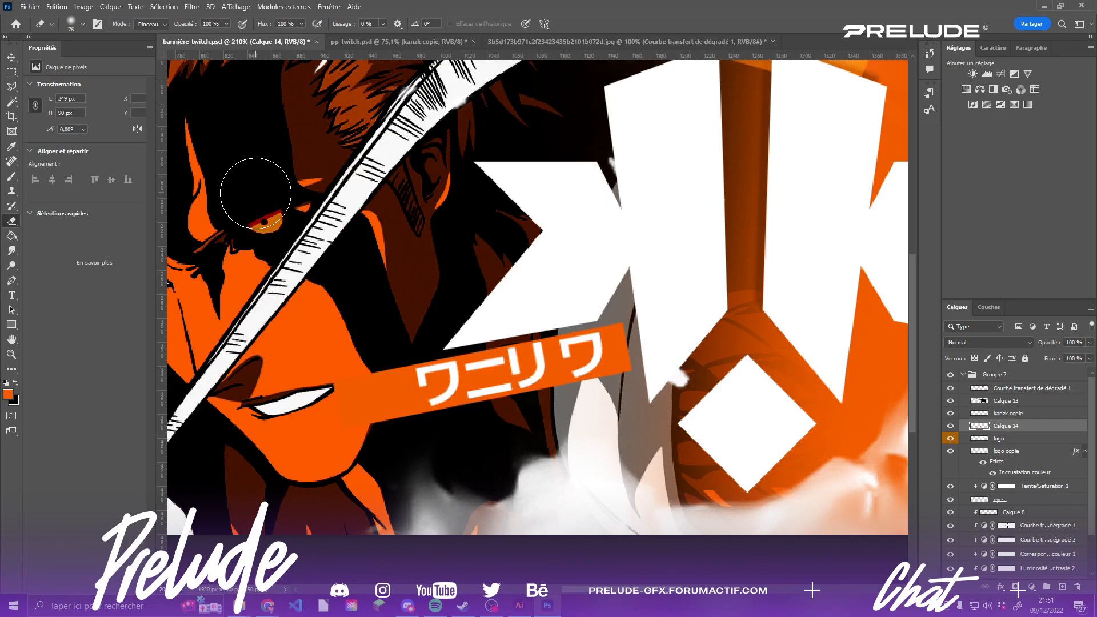
- Fade the orange band's left end with a soft 117 px eraser and set its blend mode to Densité linéaire - (Ajout)
click(72, 25)
click(115, 57)
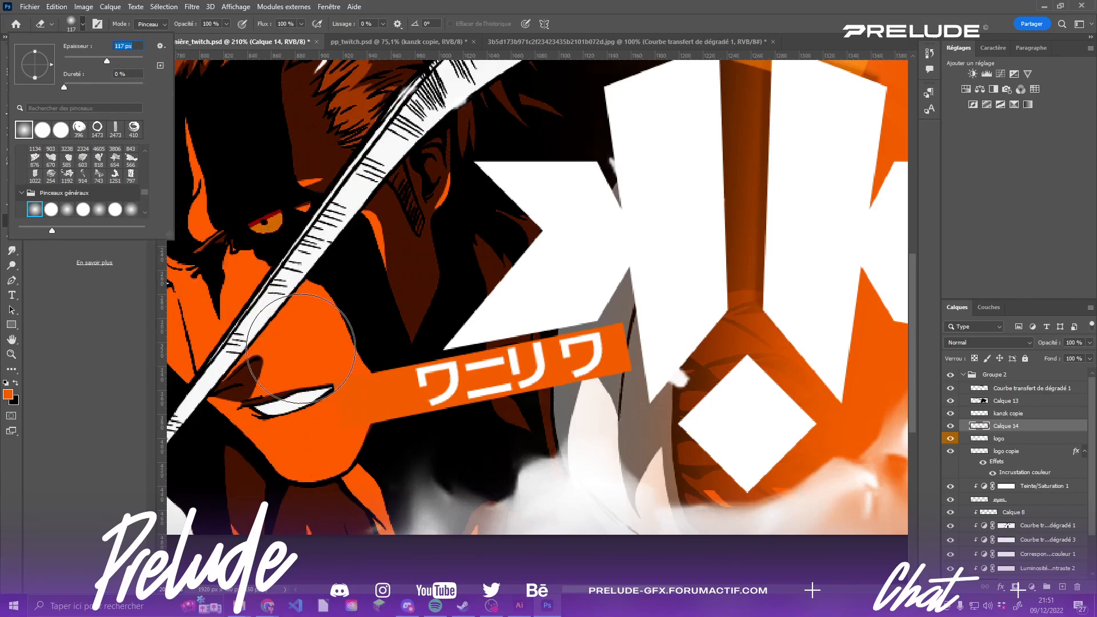
mouse_move(300, 352)
mouse_down()
mouse_move(339, 433)
mouse_move(318, 439)
mouse_move(298, 398)
mouse_move(337, 468)
mouse_move(308, 364)
mouse_move(325, 456)
mouse_move(313, 400)
mouse_move(333, 448)
mouse_up()
scroll(377, 390, down, 2)
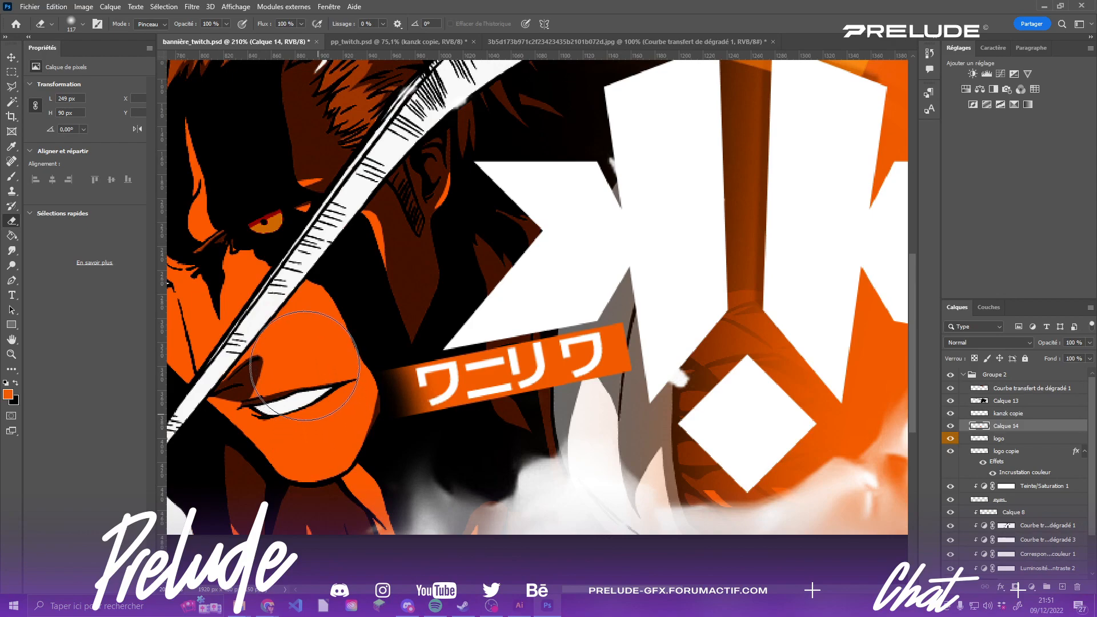
scroll(377, 390, down, 1)
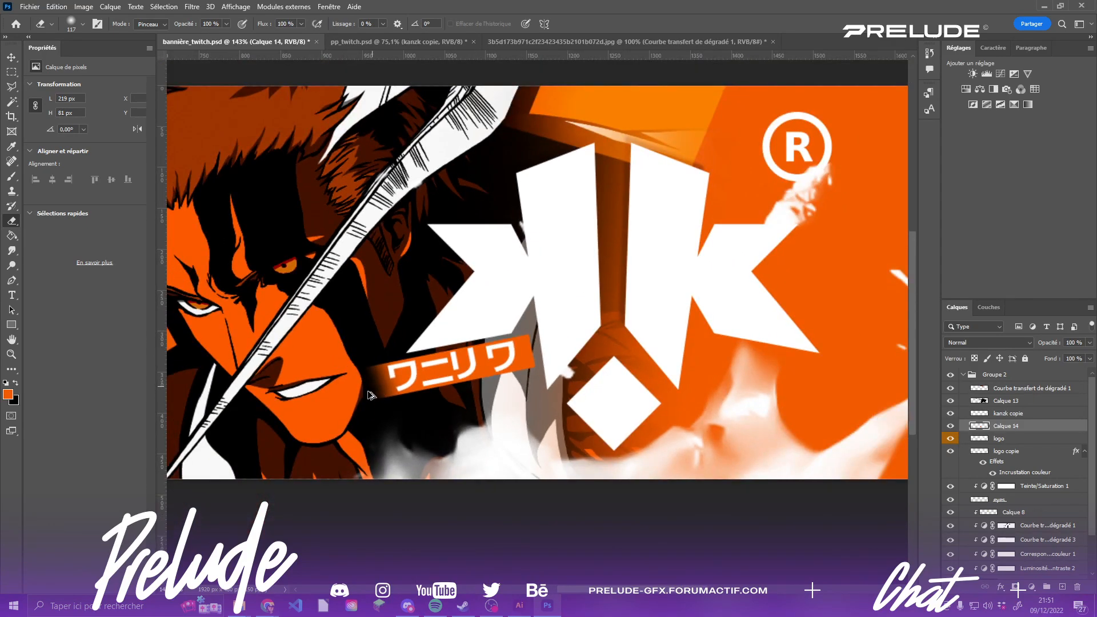
click(981, 344)
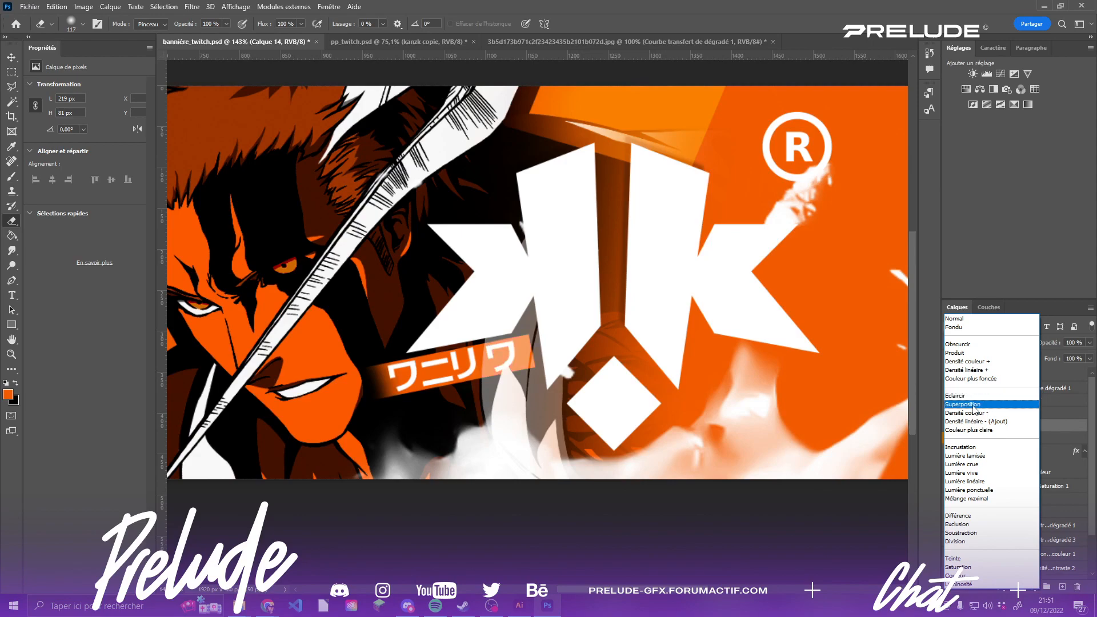
click(1001, 422)
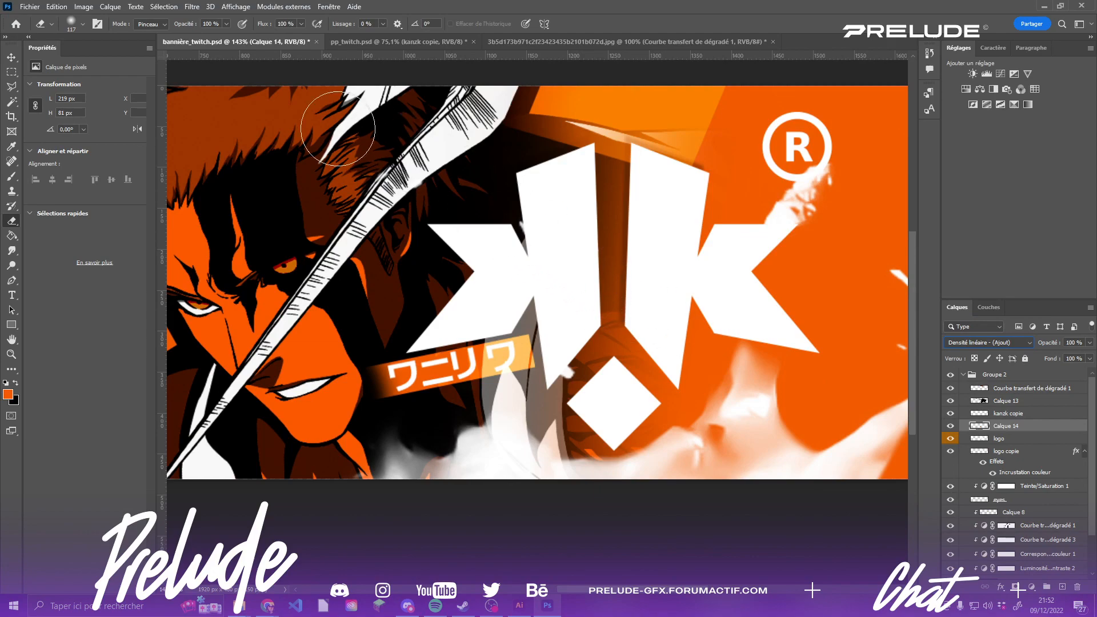
- Delete the orange band layer, Calque 14
click(12, 57)
scroll(489, 251, down, 4)
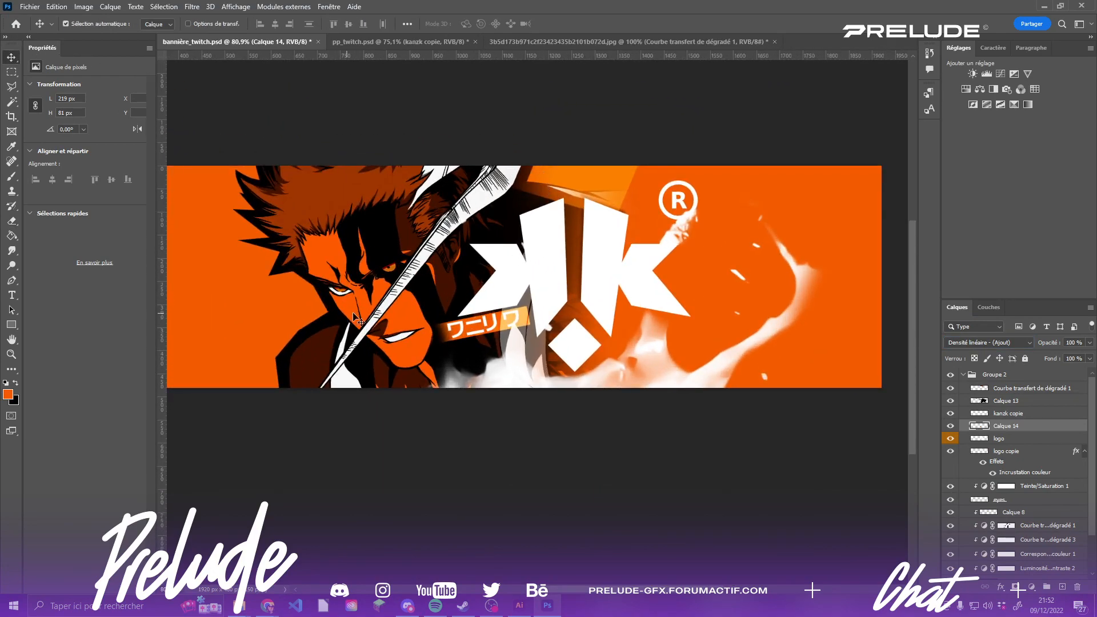
key(Delete)
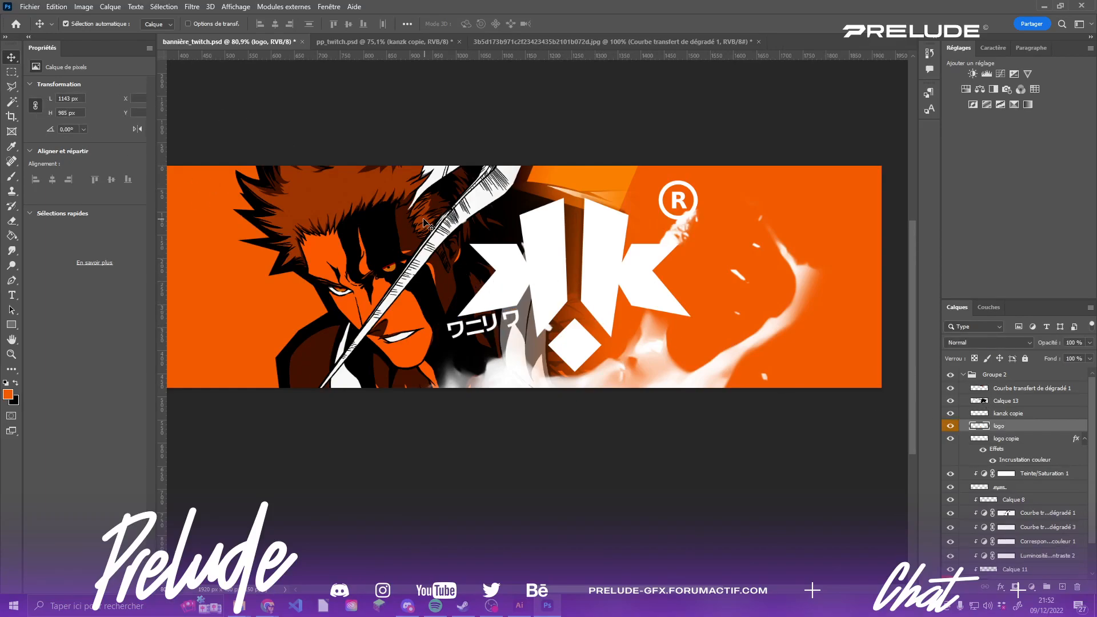
- Copy the Courbe transfert de dégradé 1 layer from the open JPG document into bannière_twitch.psd, over the character
scroll(434, 222, left, 5)
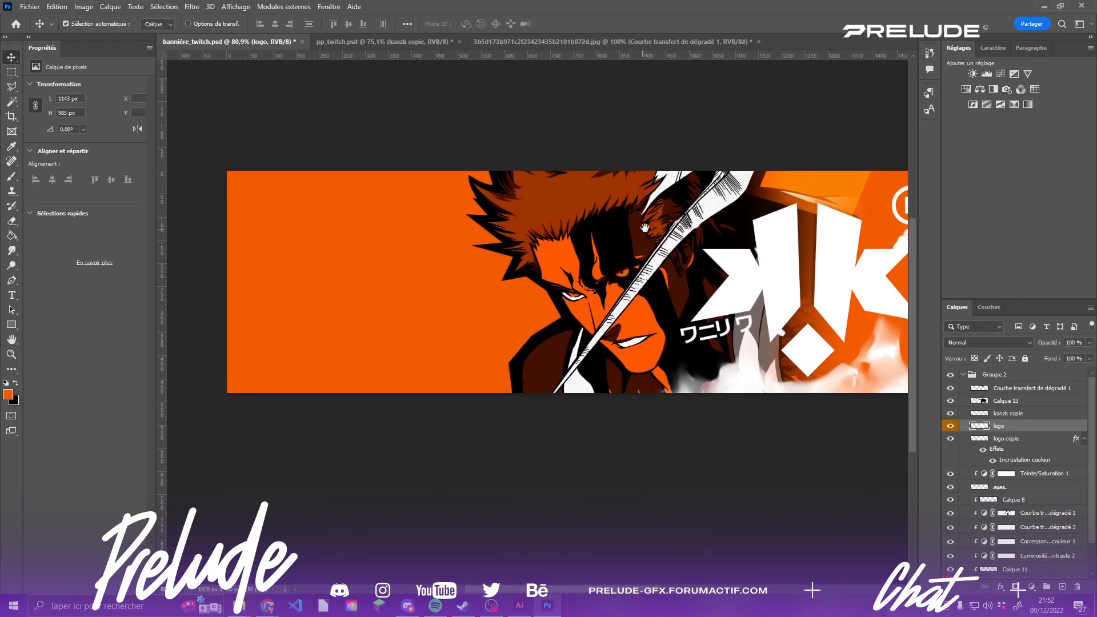
click(547, 43)
drag(548, 188, 353, 210)
drag(412, 233, 490, 297)
- Rotate the copied dark artwork about 69° counterclockwise with Free Transform, and flip it horizontally and vertically
key(ctrl+t)
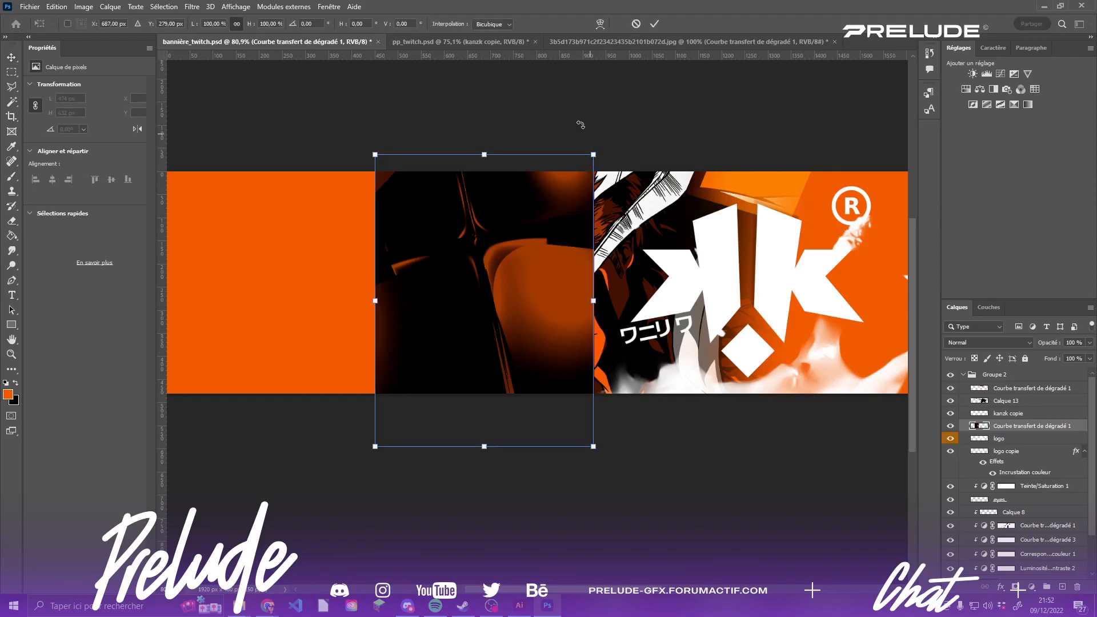
drag(577, 122, 302, 123)
drag(434, 285, 432, 243)
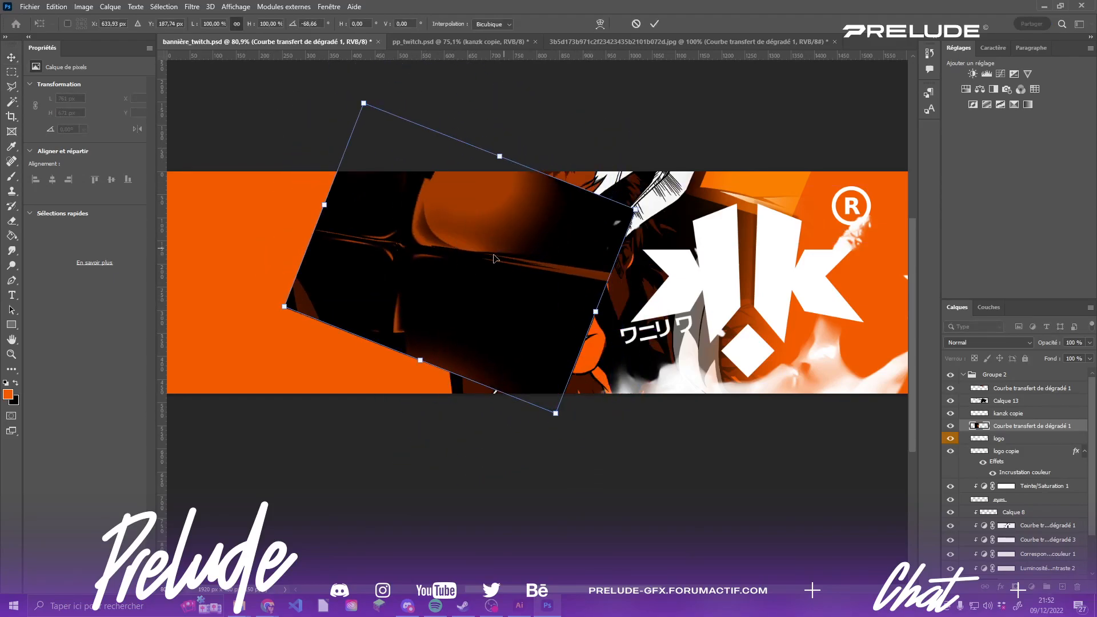
right_click(507, 245)
click(551, 470)
right_click(503, 247)
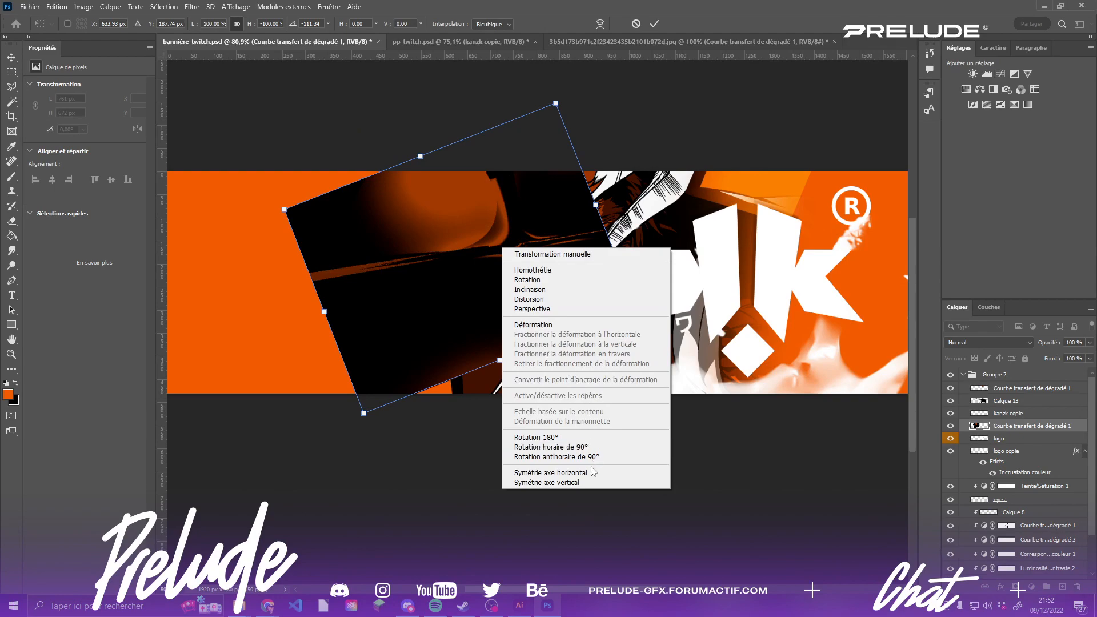
click(551, 481)
- Place the dark artwork over the character's shoulder at the banner's lower edge, with the rotation at -106.80°, and apply the transform
drag(405, 246, 430, 333)
drag(634, 197, 421, 398)
drag(541, 293, 501, 383)
drag(514, 337, 418, 313)
drag(437, 393, 506, 388)
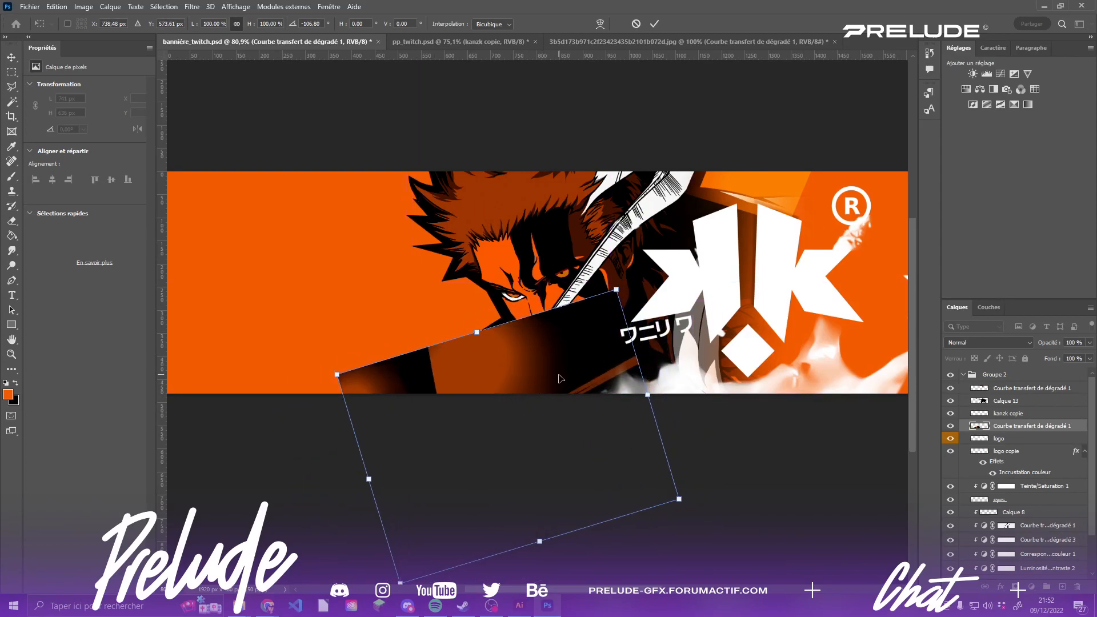
key(Return)
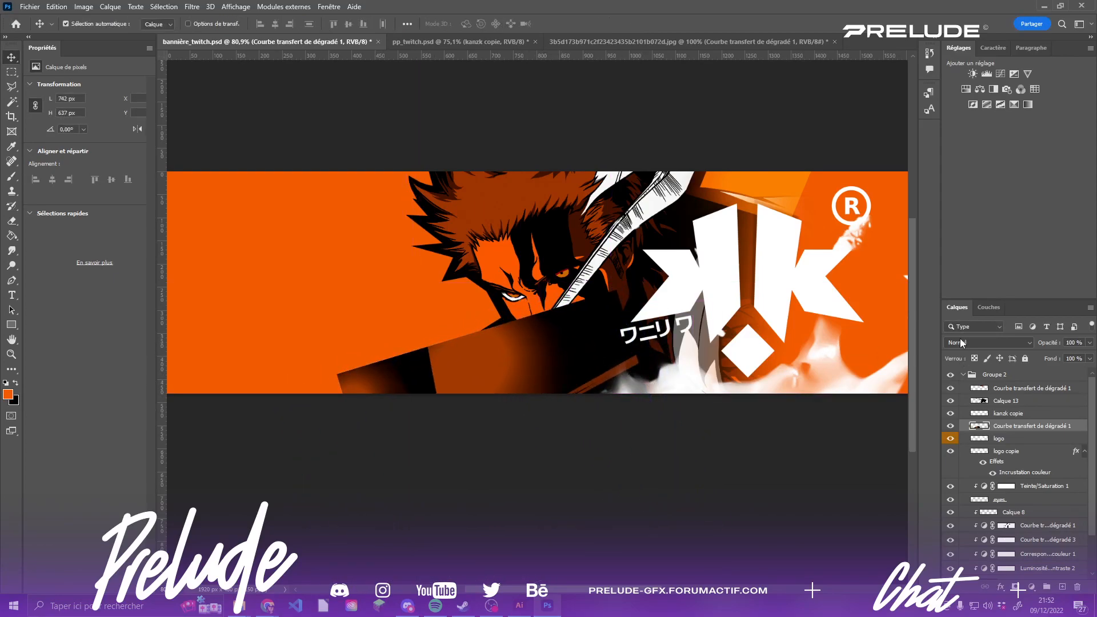
- Set the dark artwork layer's blend mode to Densité linéaire - (Ajout)
click(961, 342)
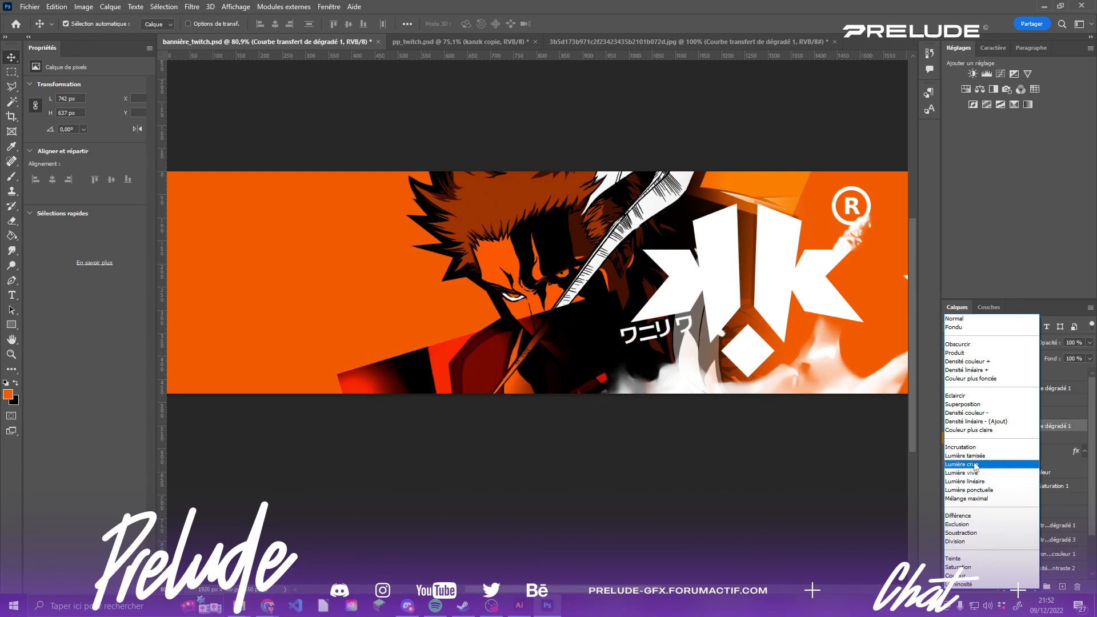
click(975, 422)
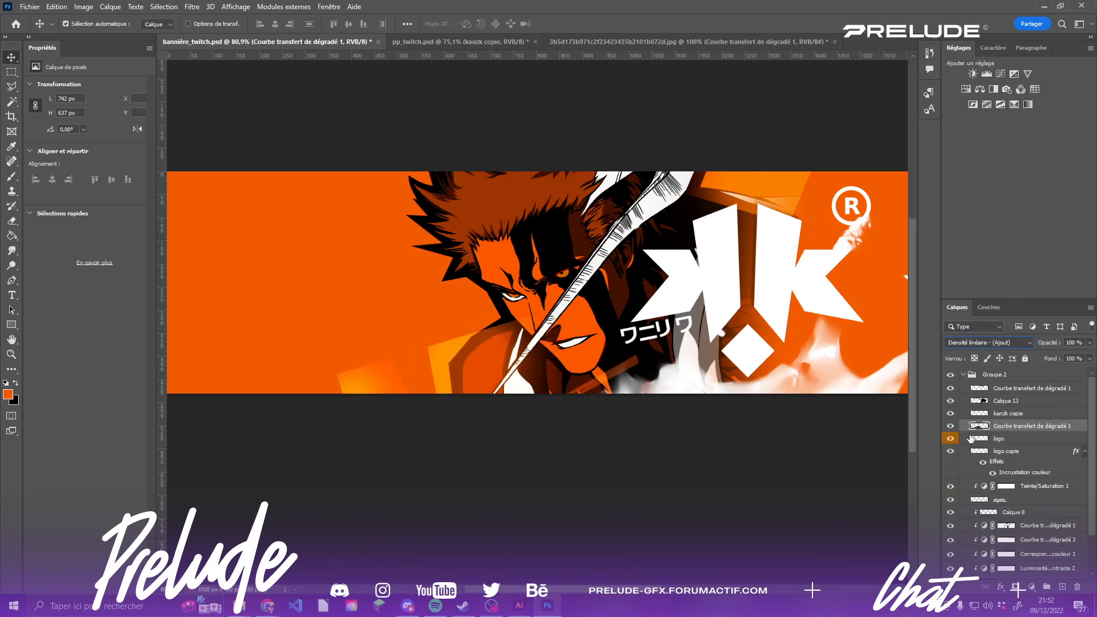
- Check the blend modes of the existing texture layers, and set the new artwork layer's blend mode to Superposition
click(1015, 403)
click(951, 401)
click(951, 401)
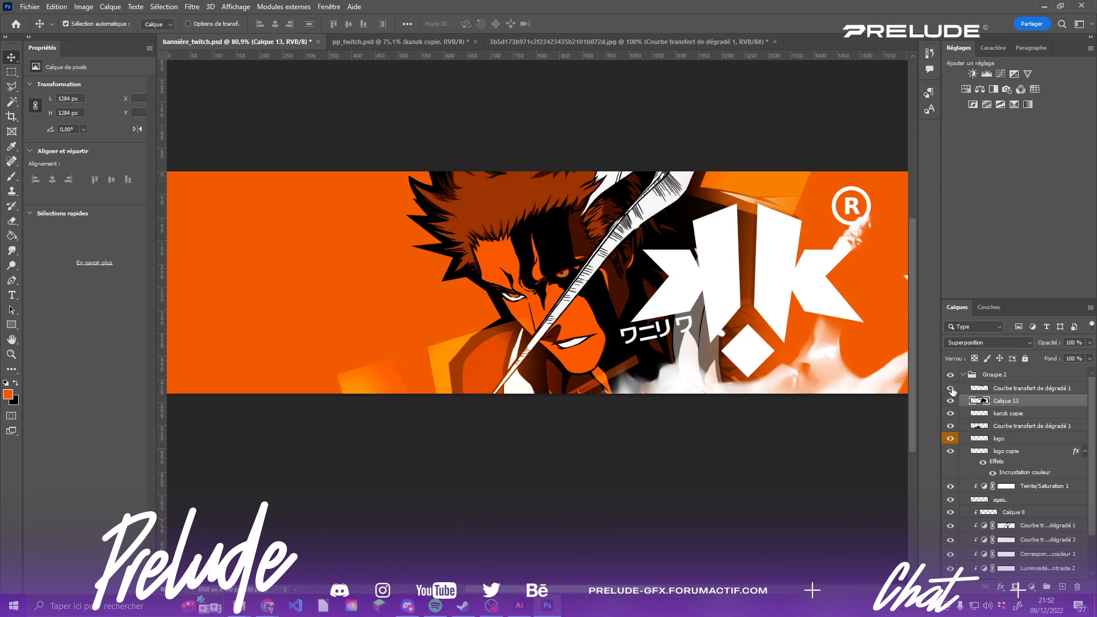
click(950, 388)
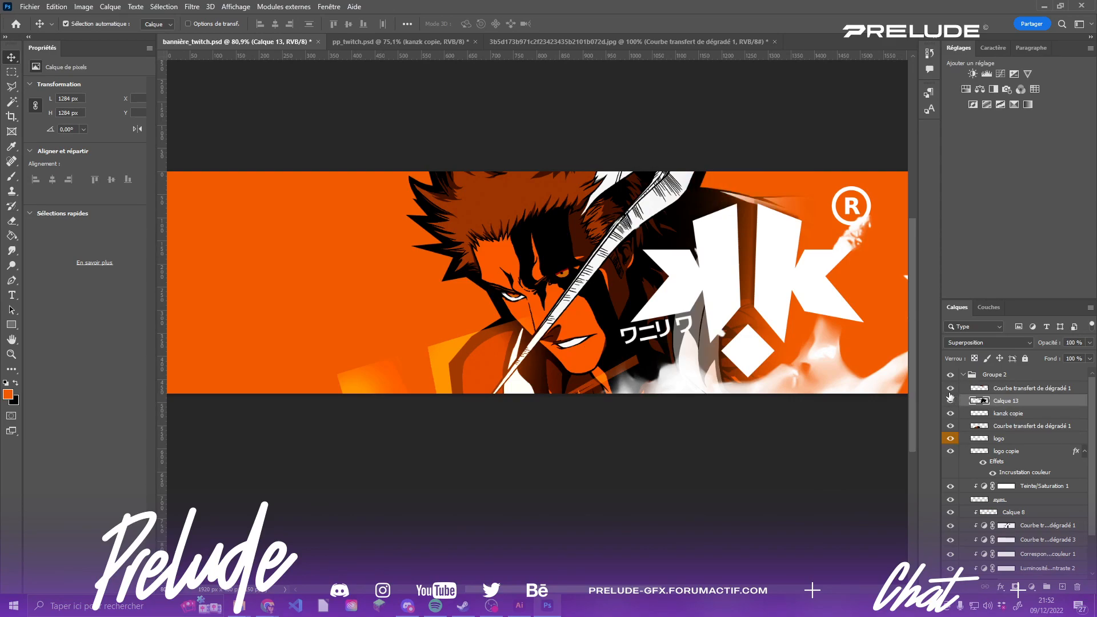
click(986, 389)
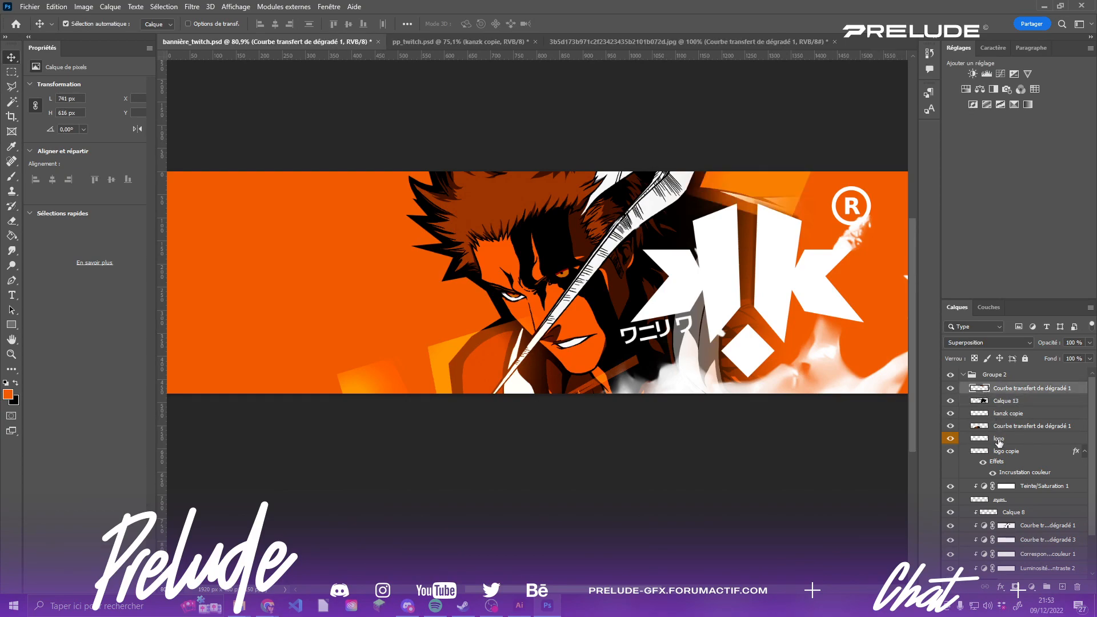
click(1011, 458)
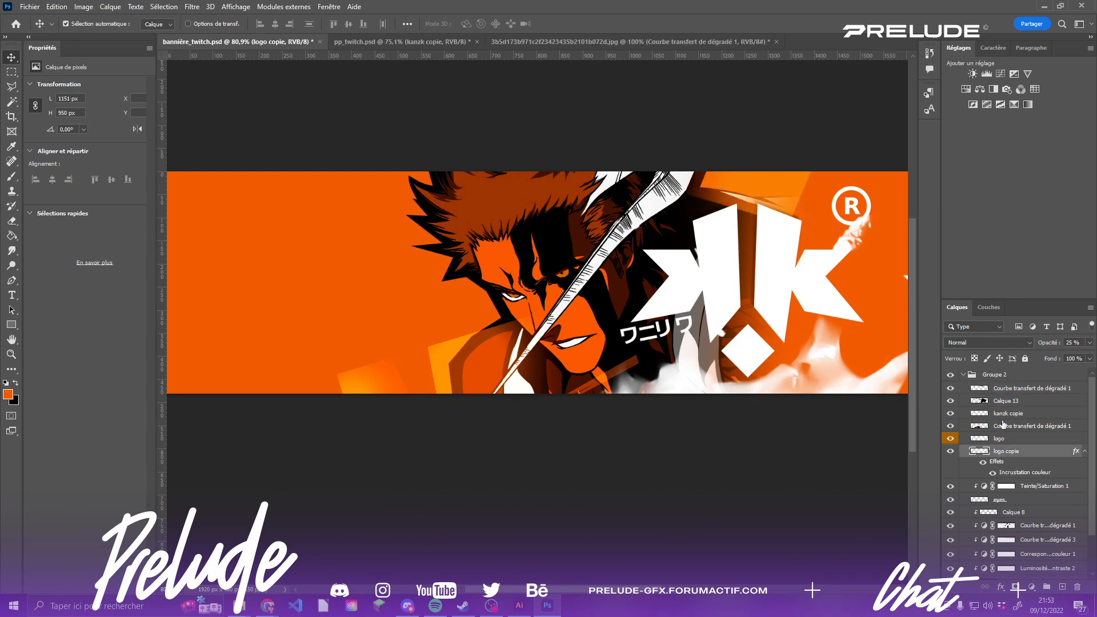
click(1003, 427)
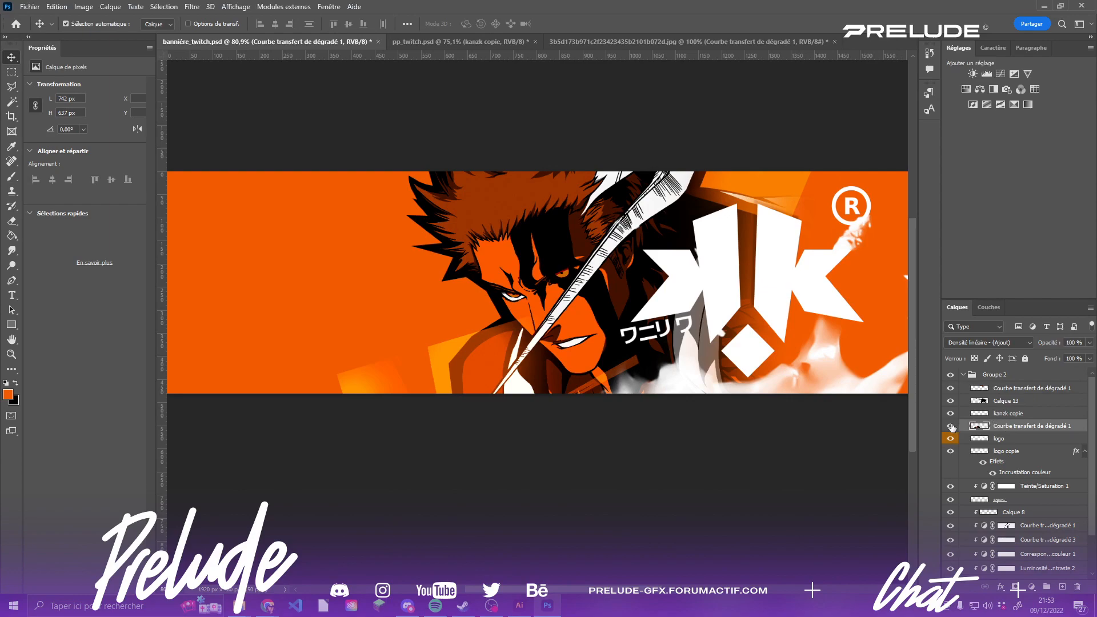
click(987, 343)
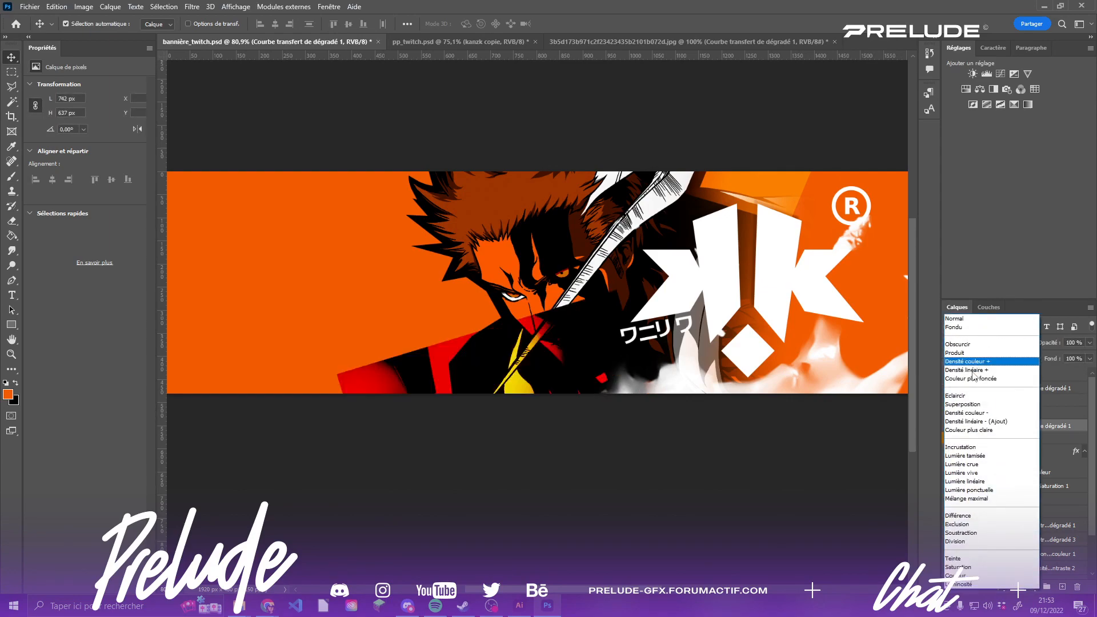
click(971, 405)
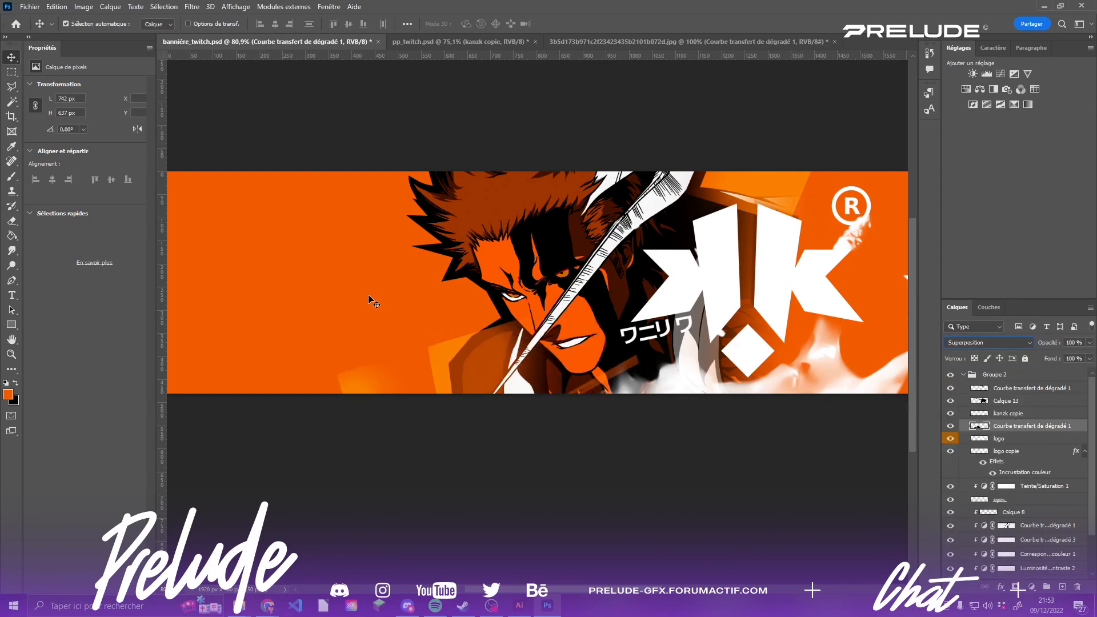
- Try the blended artwork over the character's head, compare with it hidden, and settle it over the shoulder at the banner's lower edge
drag(480, 358, 460, 241)
drag(478, 193, 489, 169)
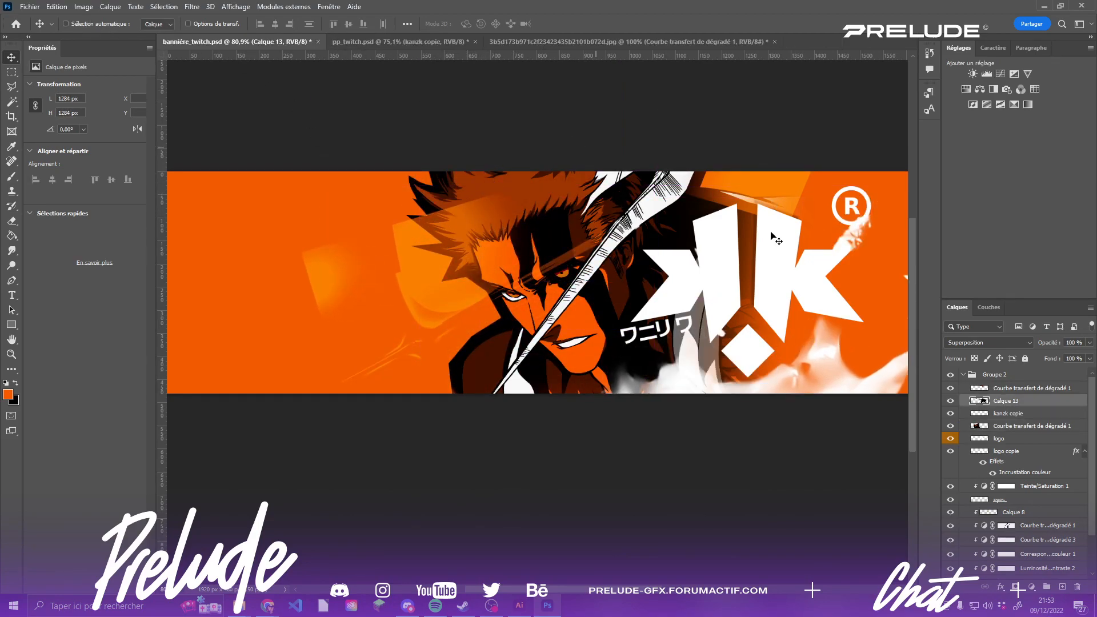
click(950, 425)
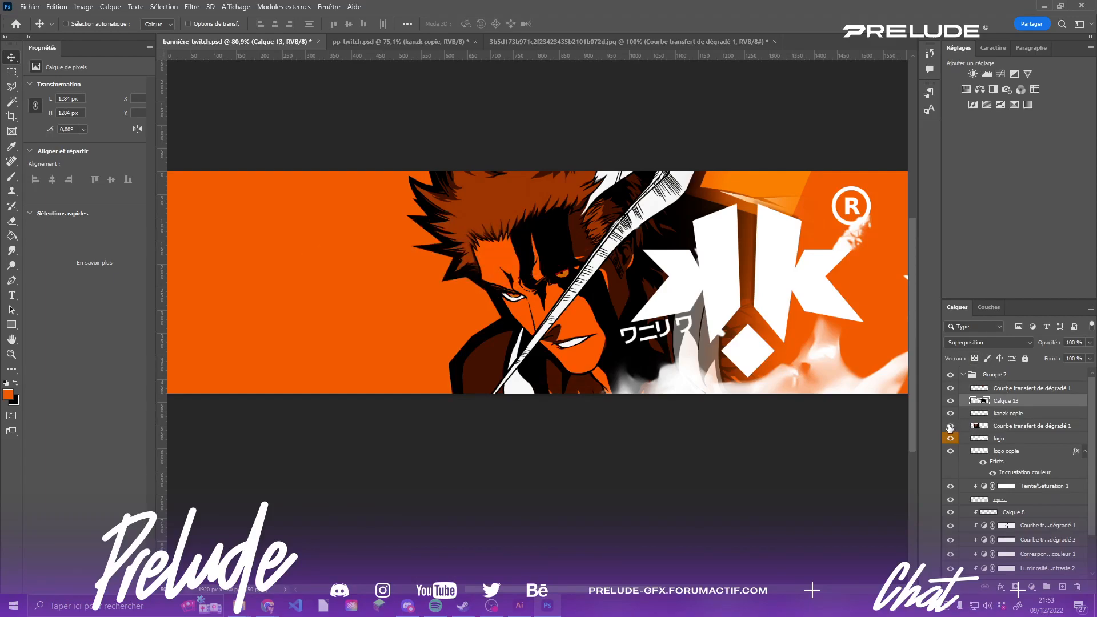
click(950, 426)
click(977, 426)
drag(454, 271, 477, 348)
- Examine how the artwork blends over the character's shoulder, both up close and across the whole banner
scroll(545, 230, down, 8)
scroll(651, 218, up, 6)
scroll(511, 297, up, 2)
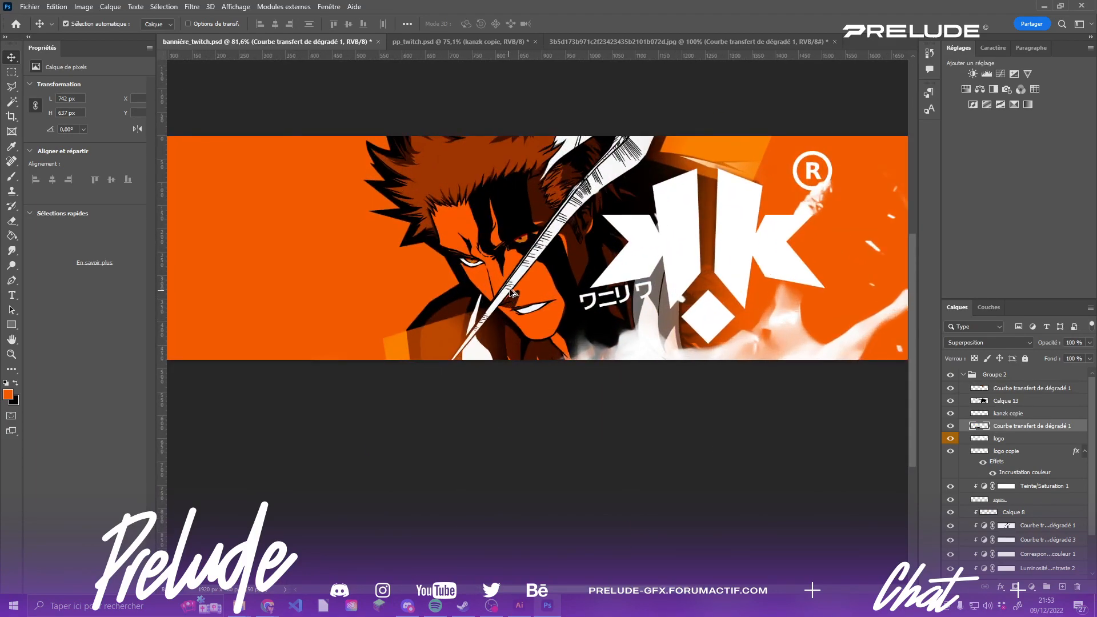
scroll(513, 268, down, 3)
scroll(515, 261, up, 1)
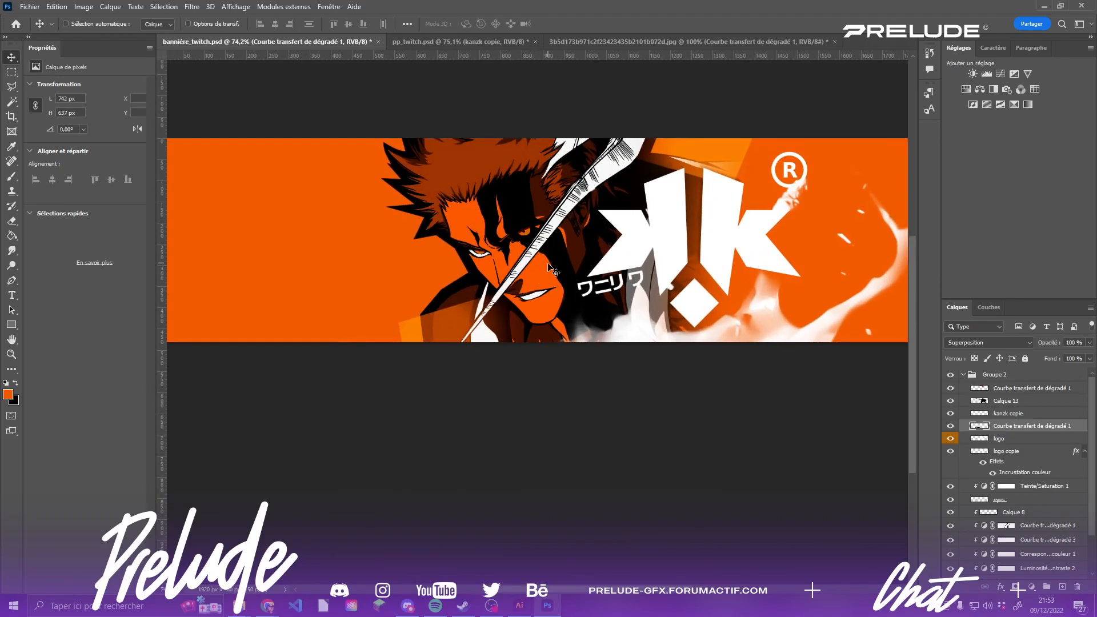
scroll(445, 308, up, 1)
scroll(448, 322, up, 1)
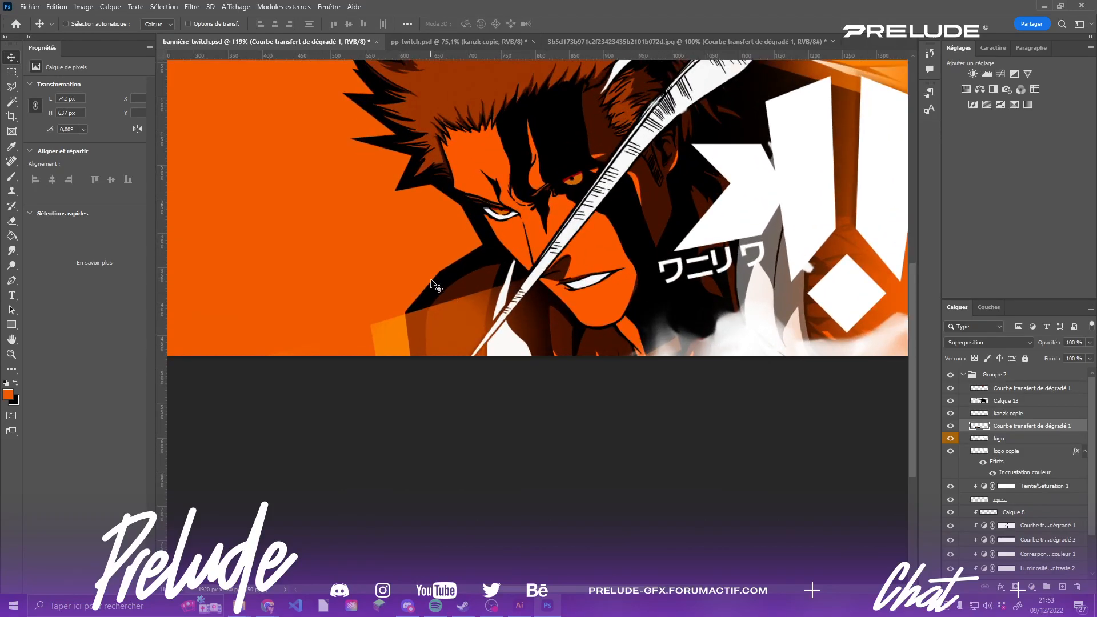
scroll(480, 280, down, 2)
scroll(411, 245, down, 2)
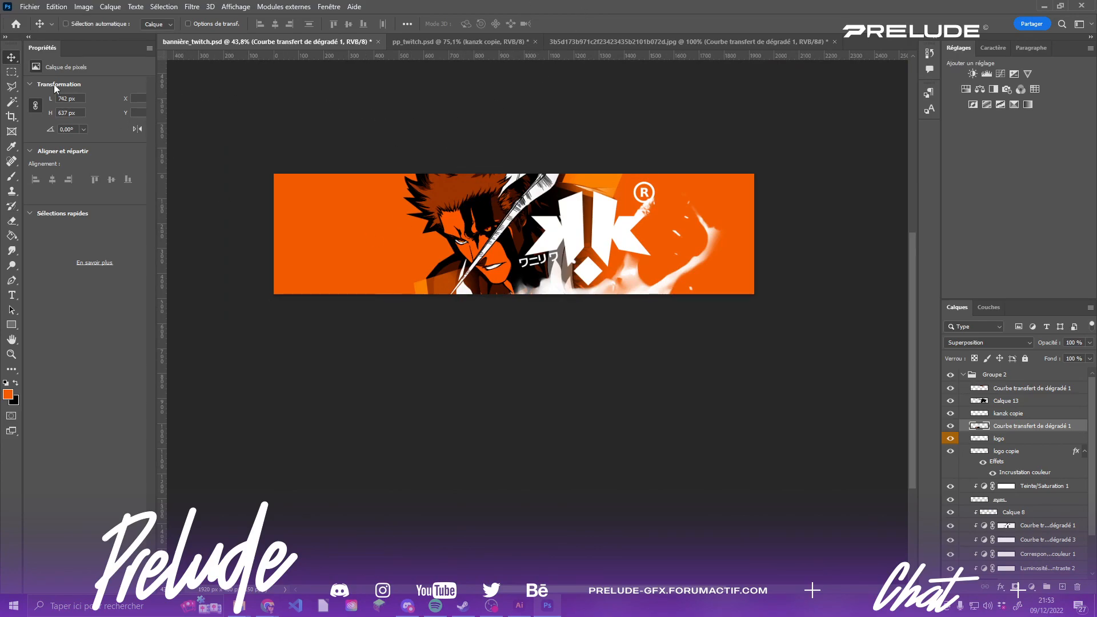
- Look through the open documents and preview the red glowing arc image in the Texture folder
click(604, 40)
click(451, 42)
click(307, 42)
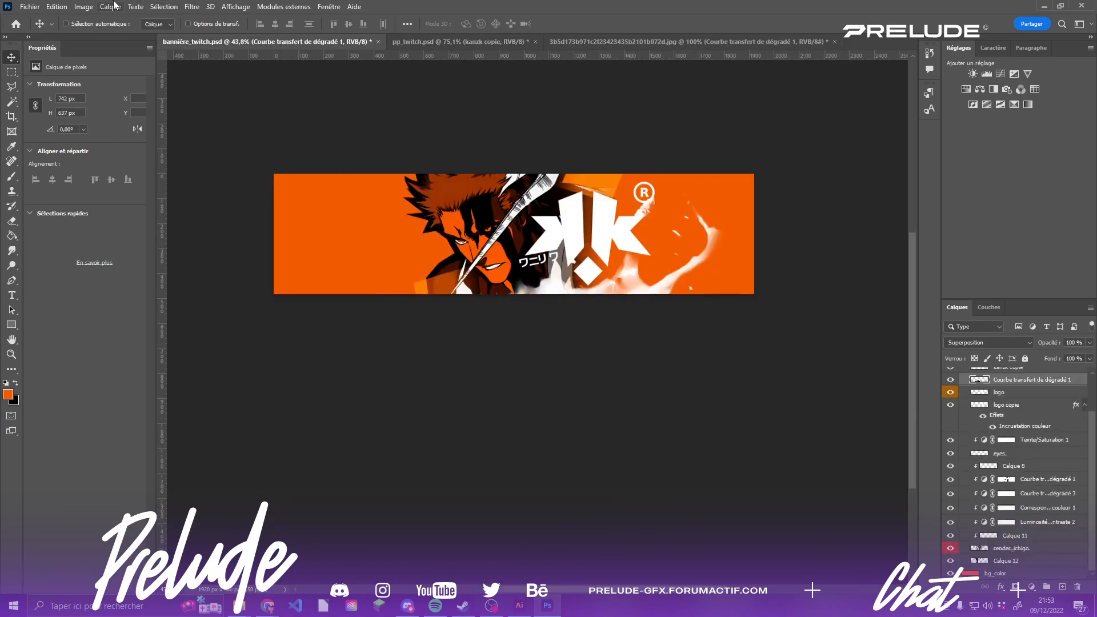
click(30, 6)
click(43, 32)
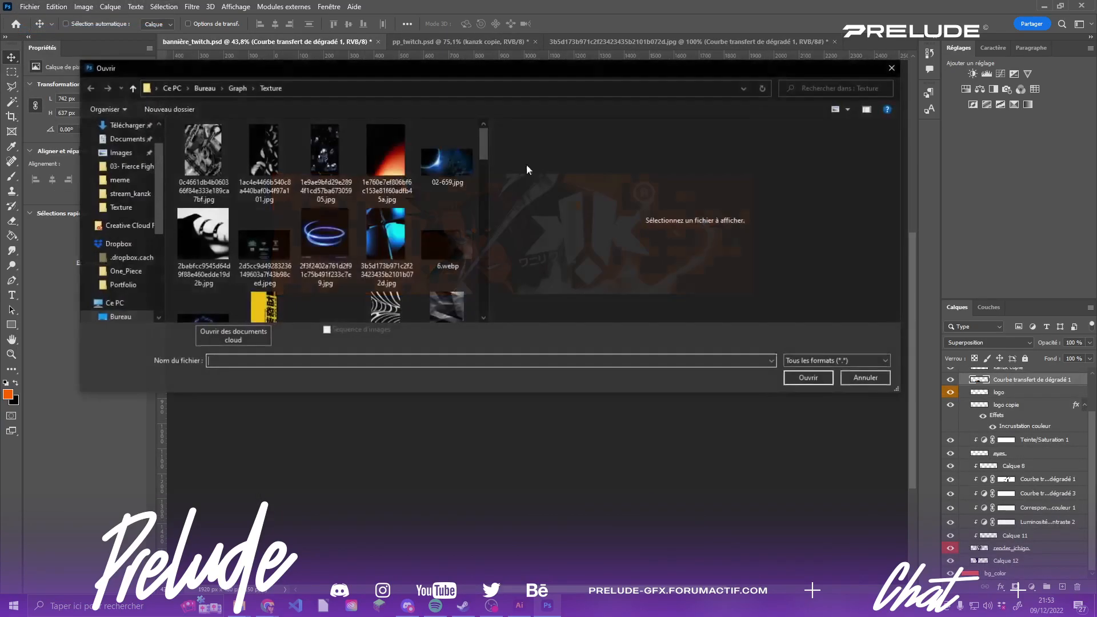
click(386, 163)
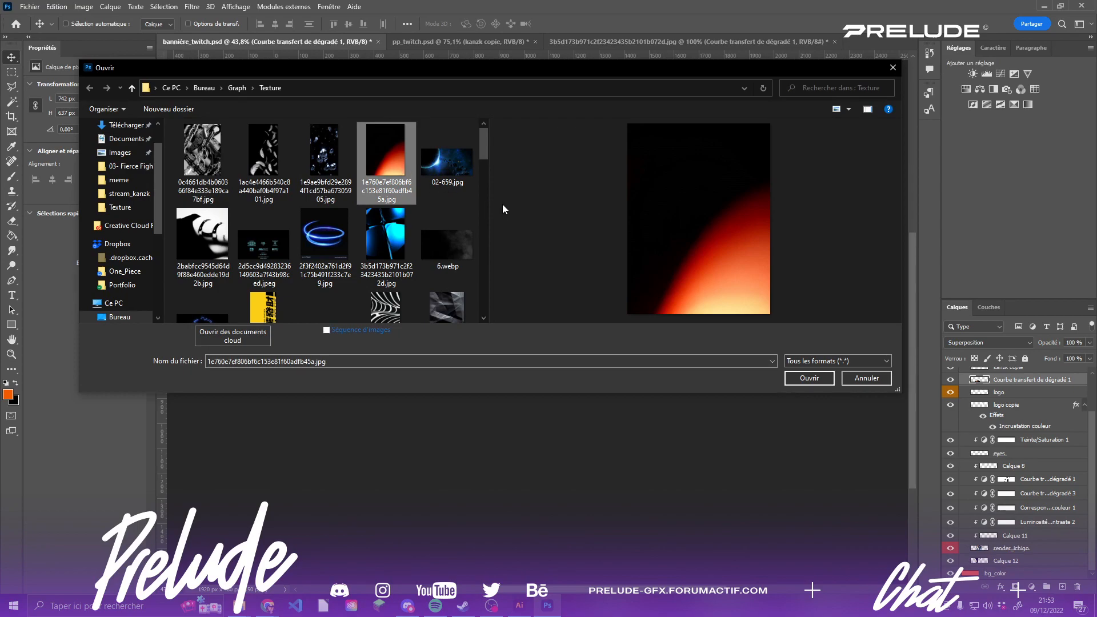
click(881, 380)
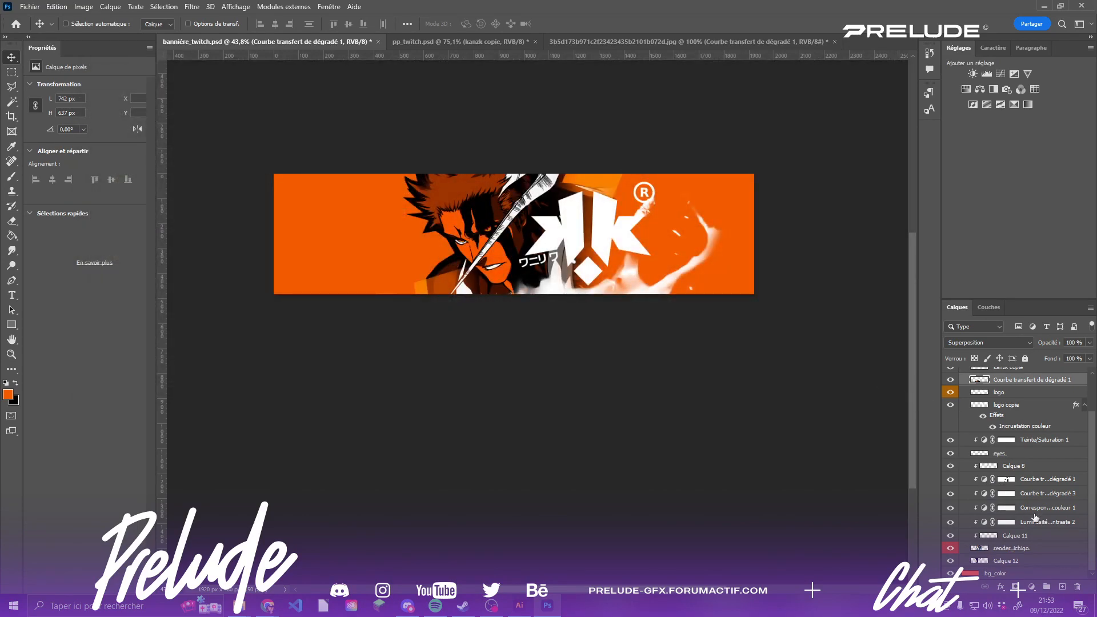
- Add an empty layer directly above the bg_color layer
click(1011, 573)
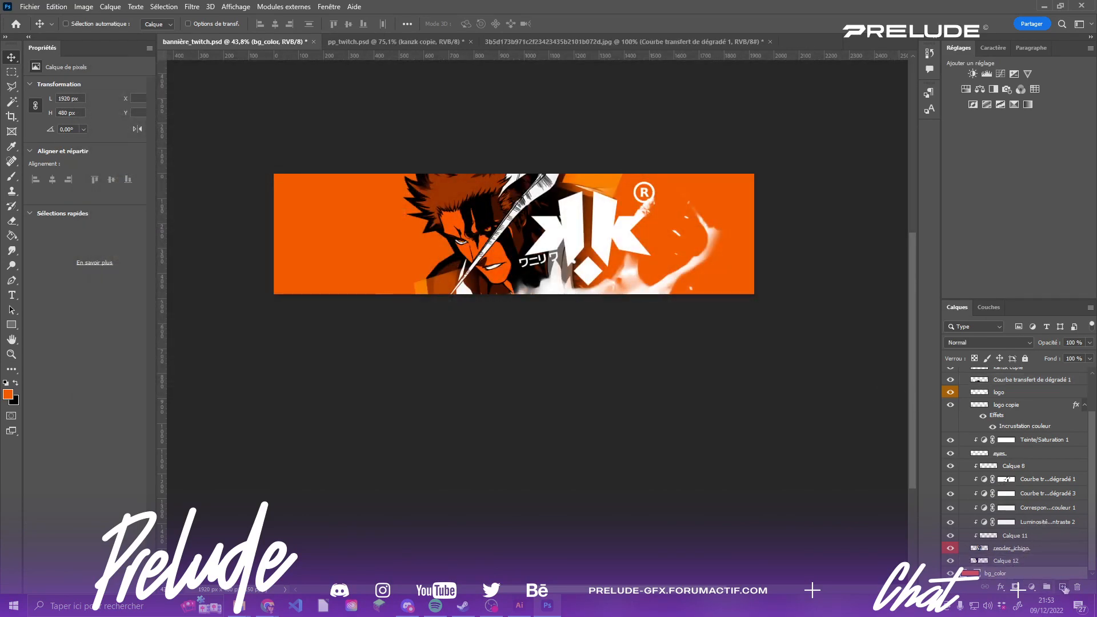
click(1062, 586)
scroll(701, 214, up, 3)
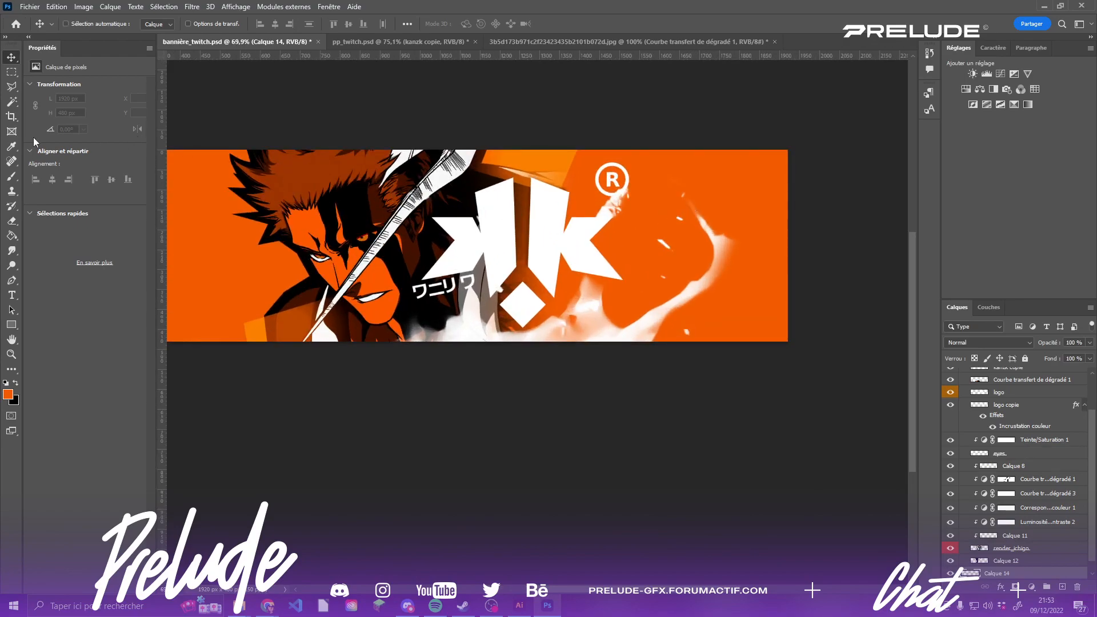
- Look through the brush presets, choose the 1537 px dry-stroke brush for the Brush tool, and make black the foreground colour
click(12, 177)
click(70, 24)
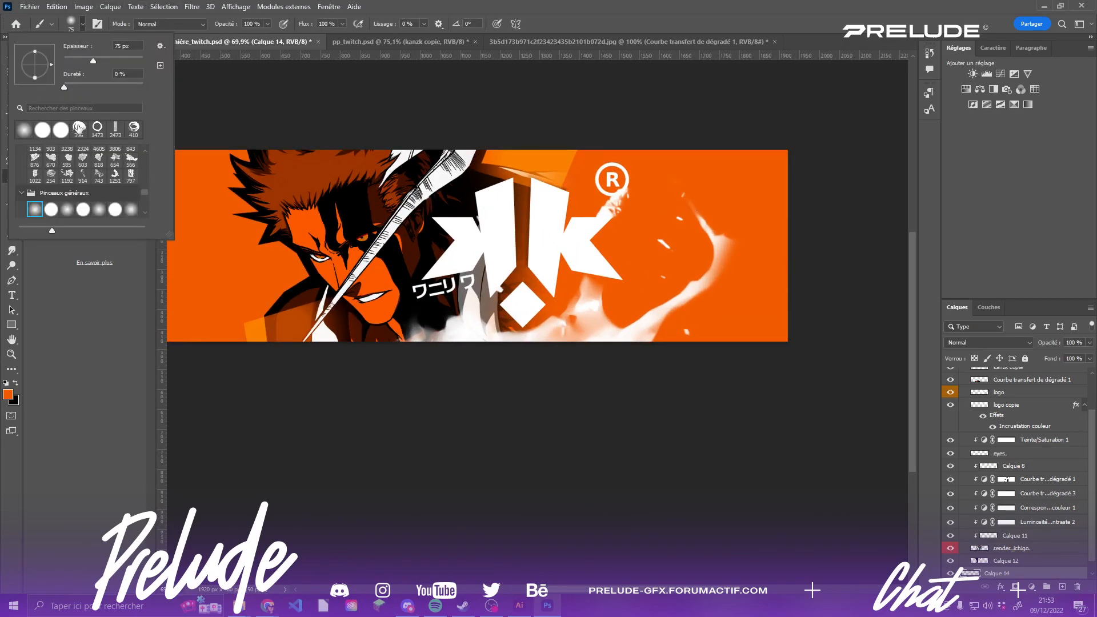
scroll(116, 164, down, 8)
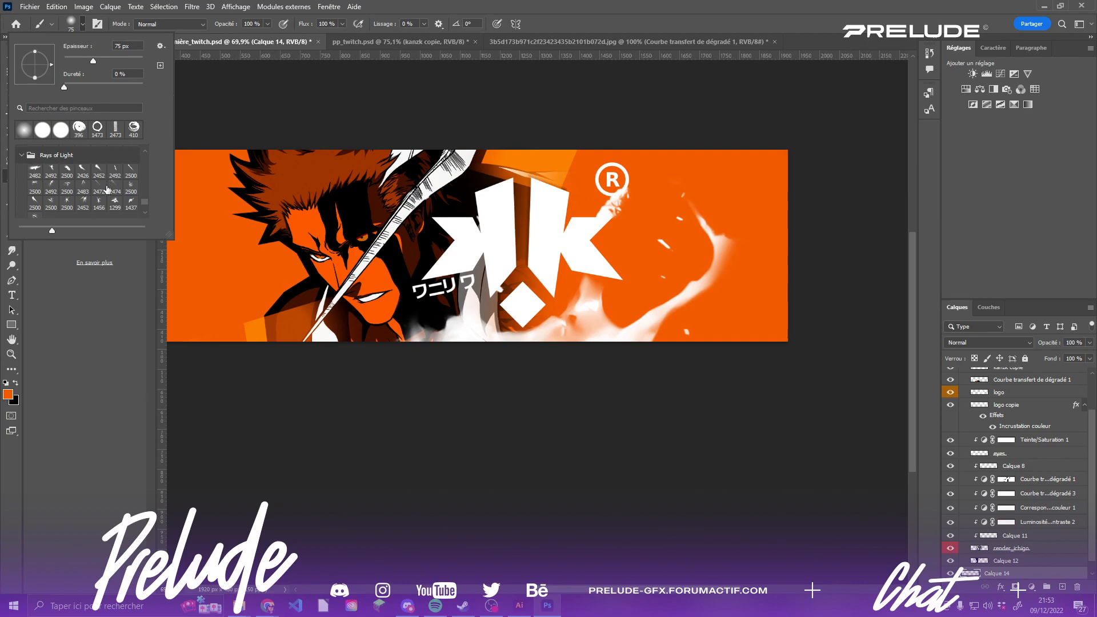
scroll(106, 189, up, 2)
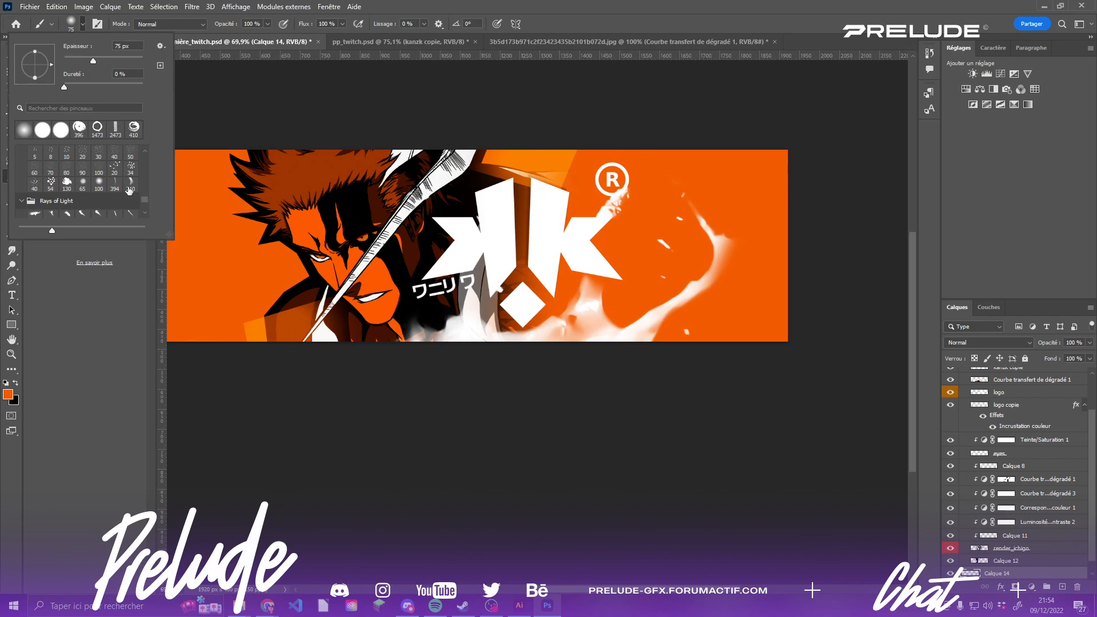
scroll(129, 191, up, 10)
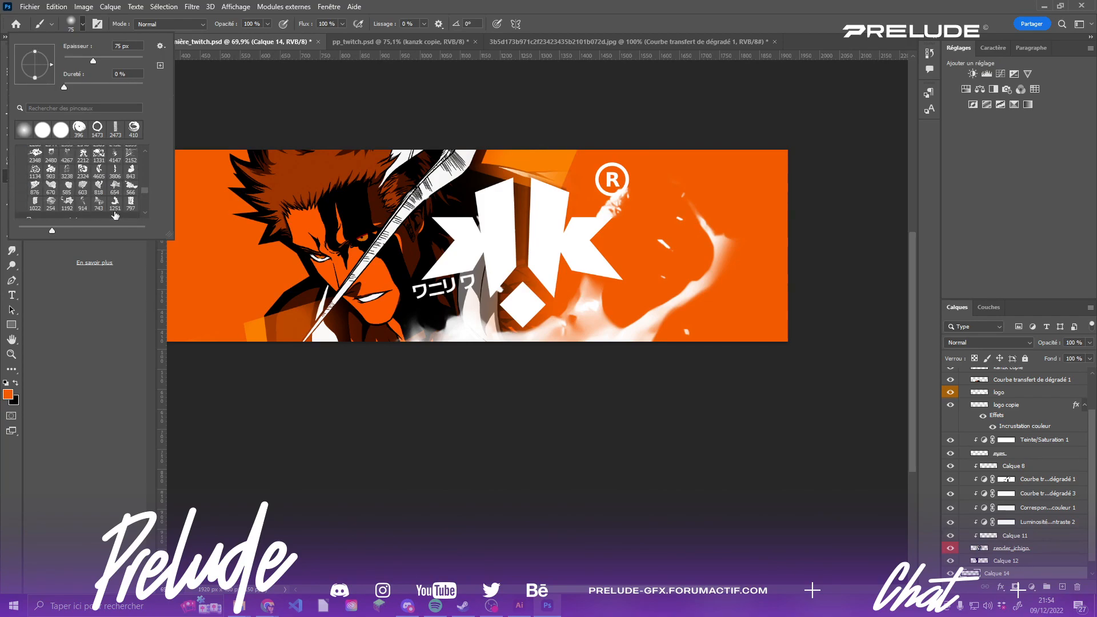
scroll(115, 214, up, 8)
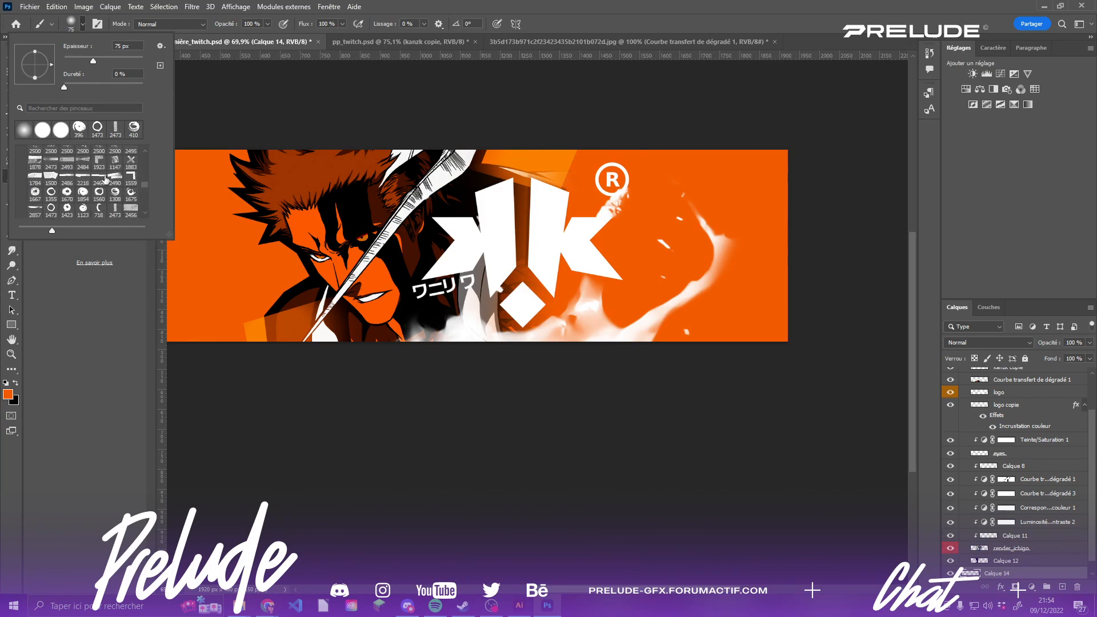
click(106, 191)
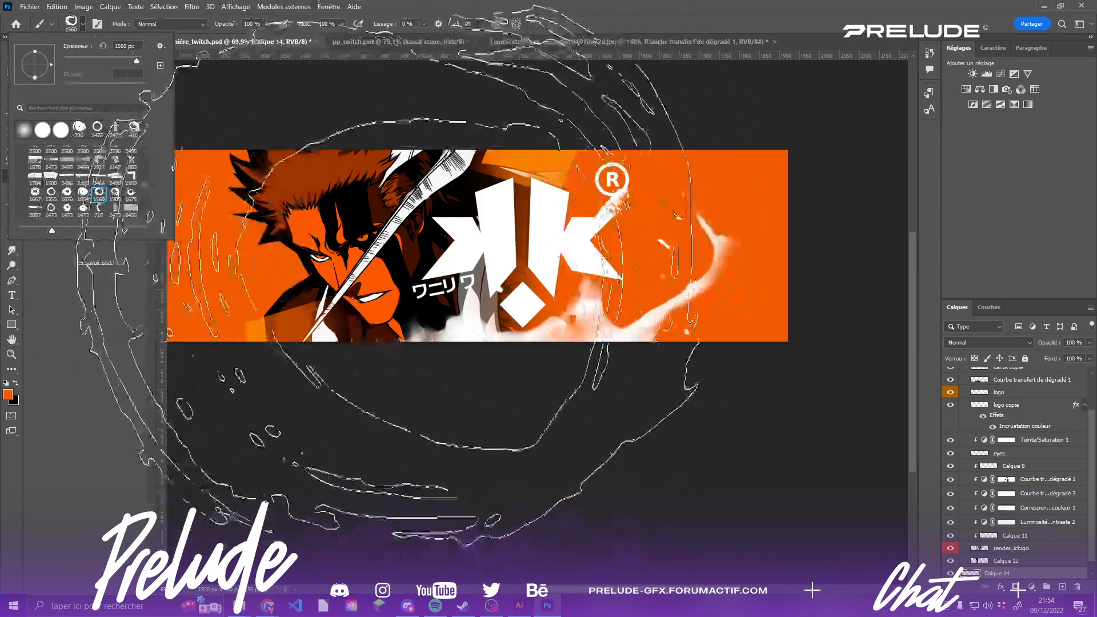
scroll(87, 161, up, 6)
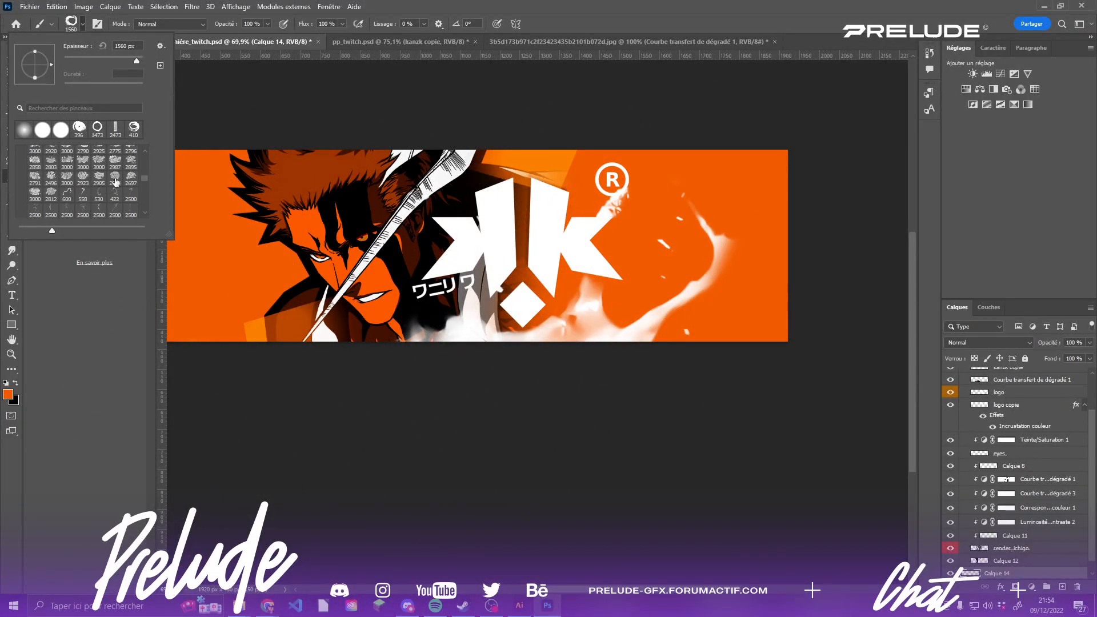
scroll(116, 181, up, 5)
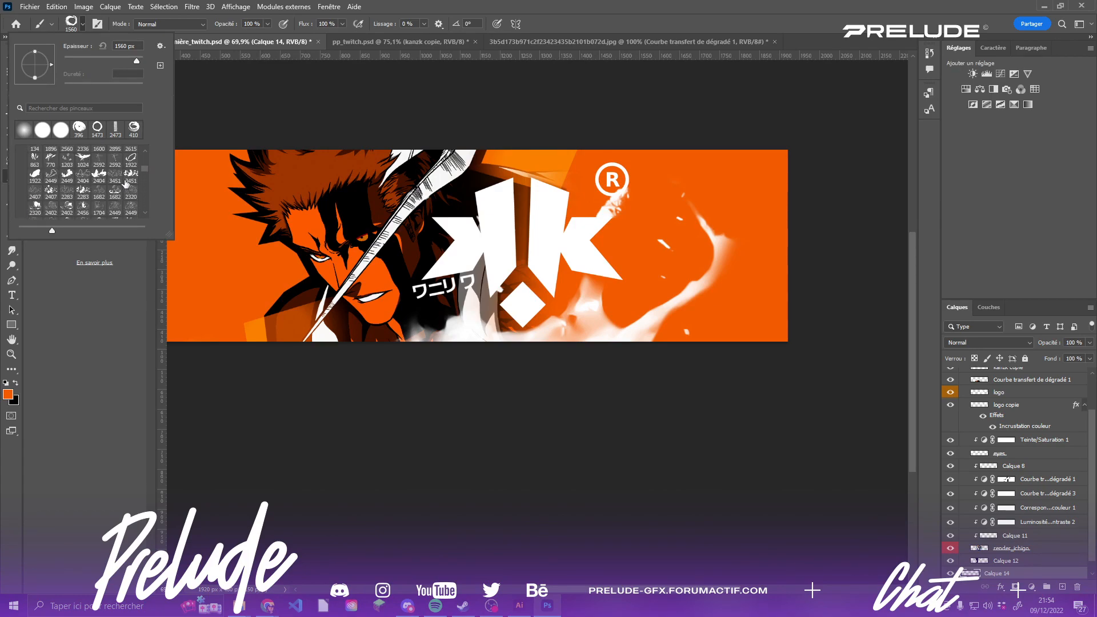
scroll(121, 182, up, 6)
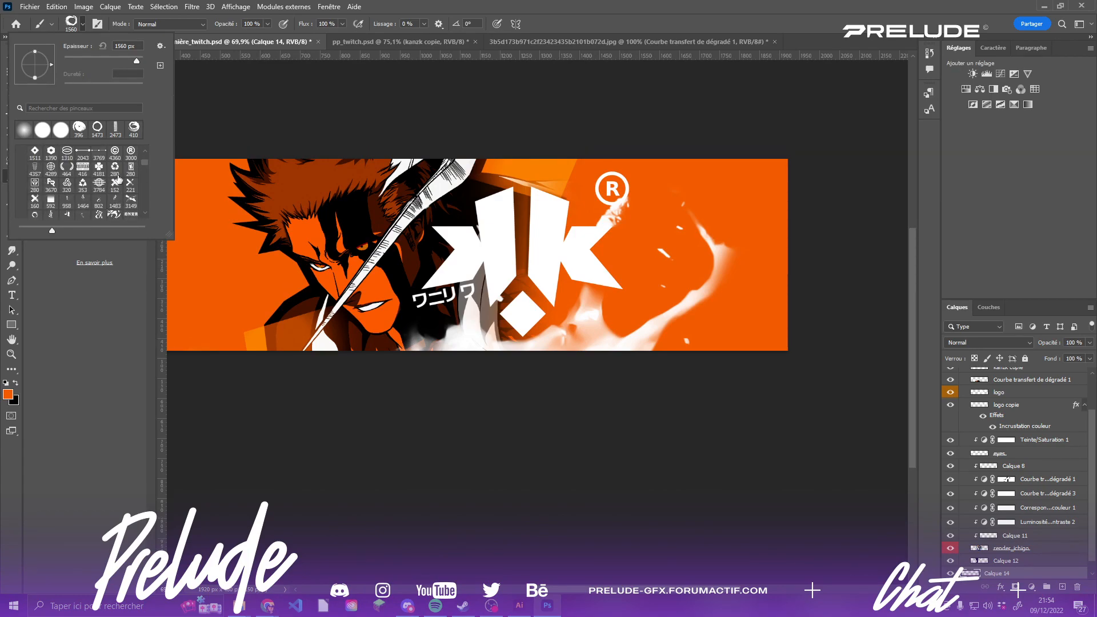
scroll(118, 182, up, 3)
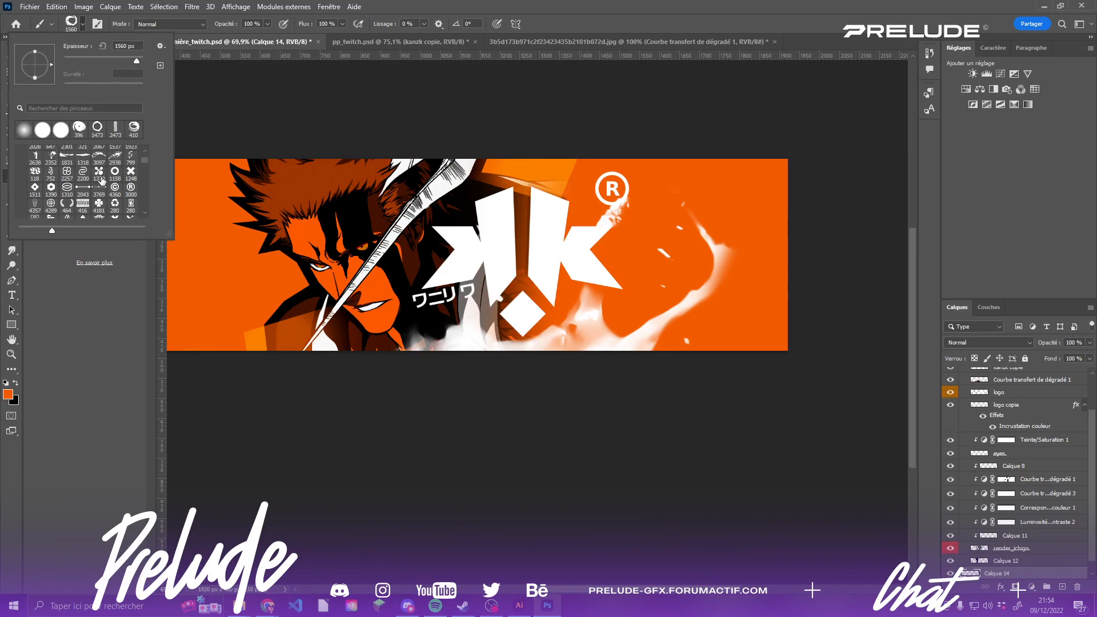
scroll(103, 177, up, 4)
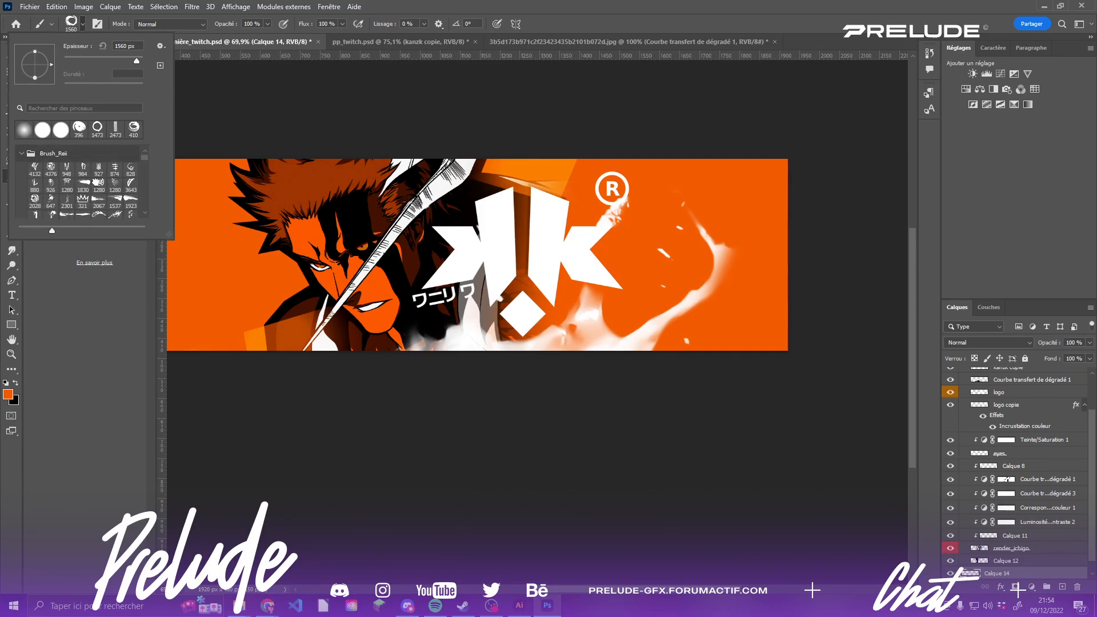
click(115, 201)
click(16, 383)
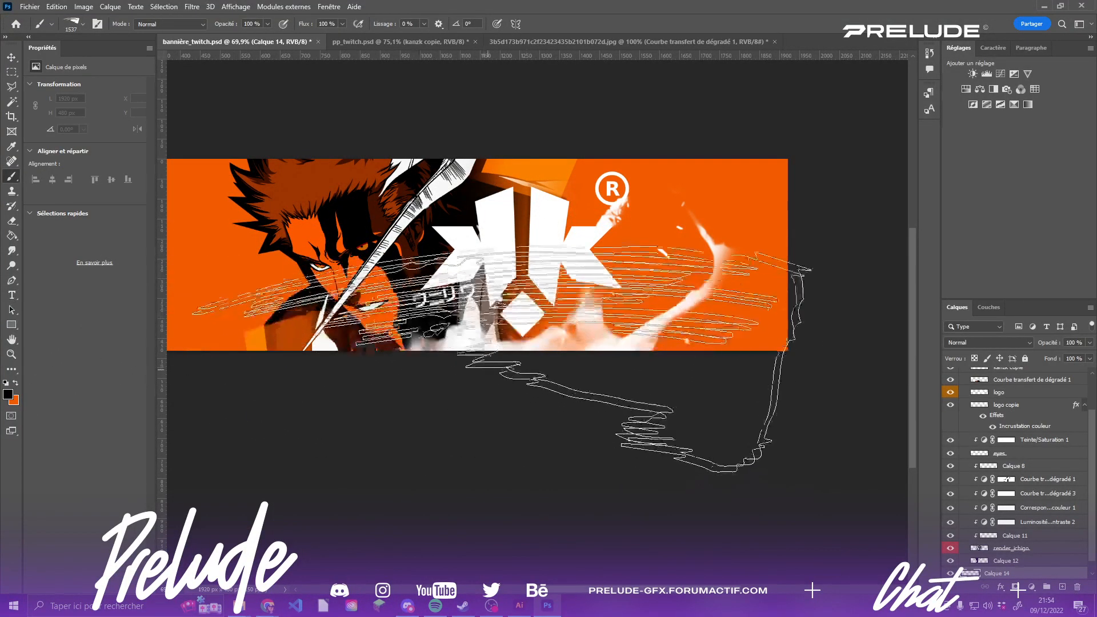
- Try stamping the black brush texture at several positions behind the character and logo, undoing each attempt
click(439, 361)
scroll(429, 387, down, 3)
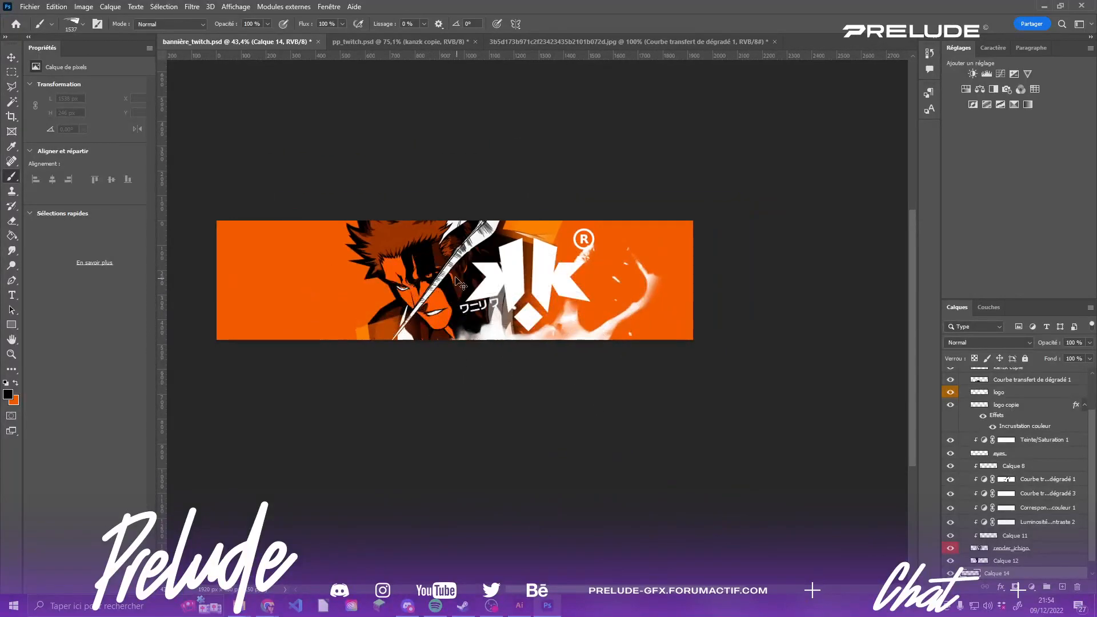
key(ctrl+z)
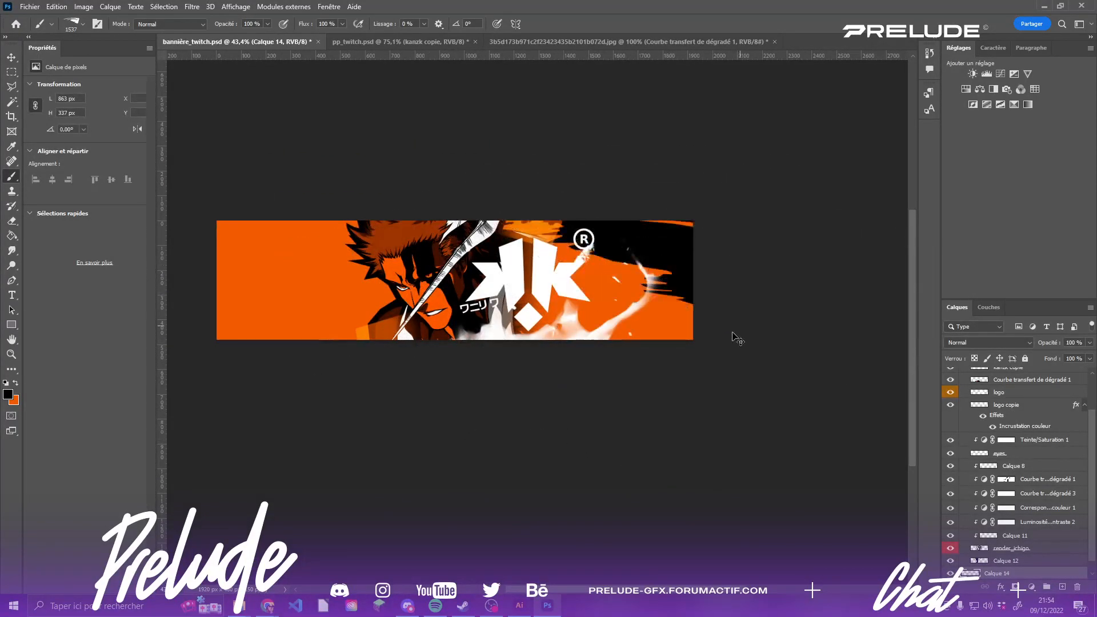
click(439, 269)
key(ctrl+z)
click(385, 318)
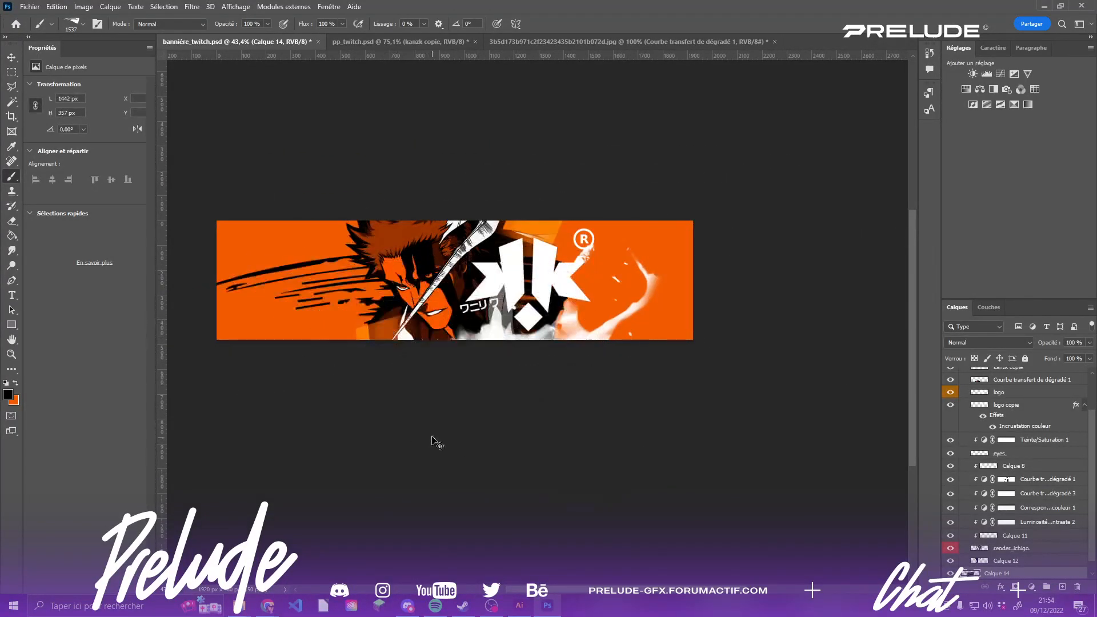
key(ctrl+z)
click(458, 327)
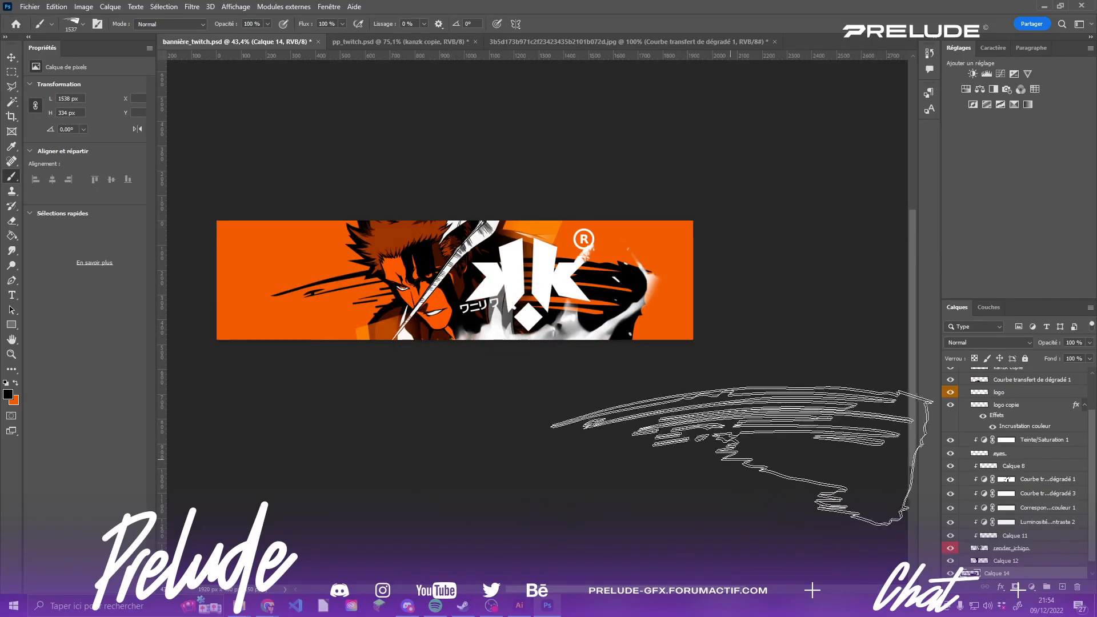
scroll(386, 429, down, 3)
scroll(493, 325, up, 4)
key(ctrl+z)
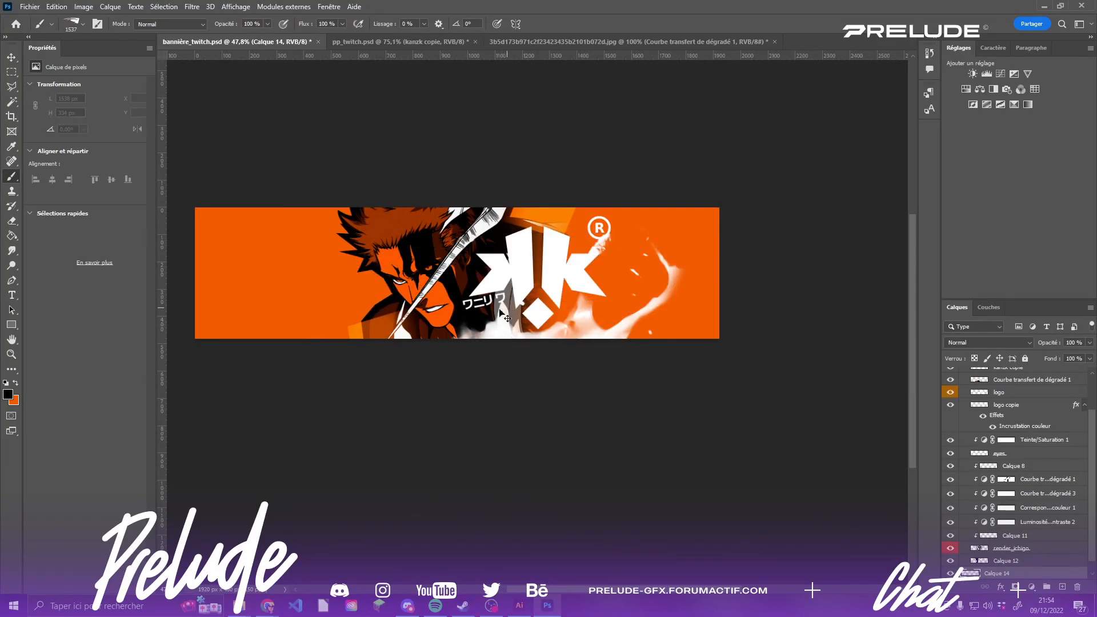
- Stamp the black brush texture behind the character so its streaks reach the banner's left edge, about 1495 by 299 px
click(425, 342)
click(392, 331)
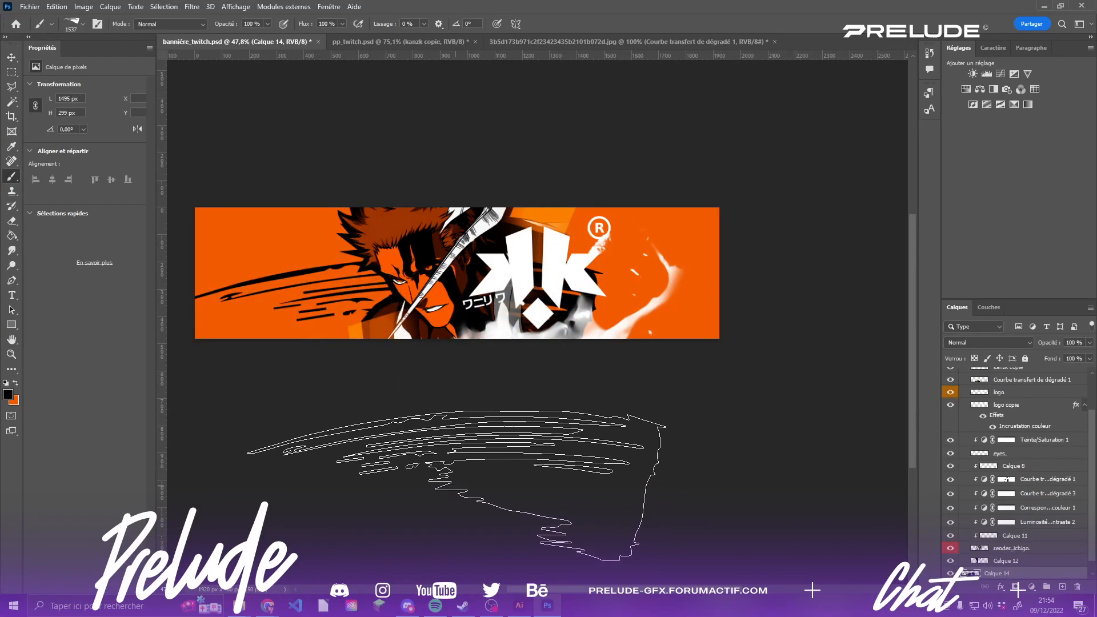
scroll(660, 279, down, 3)
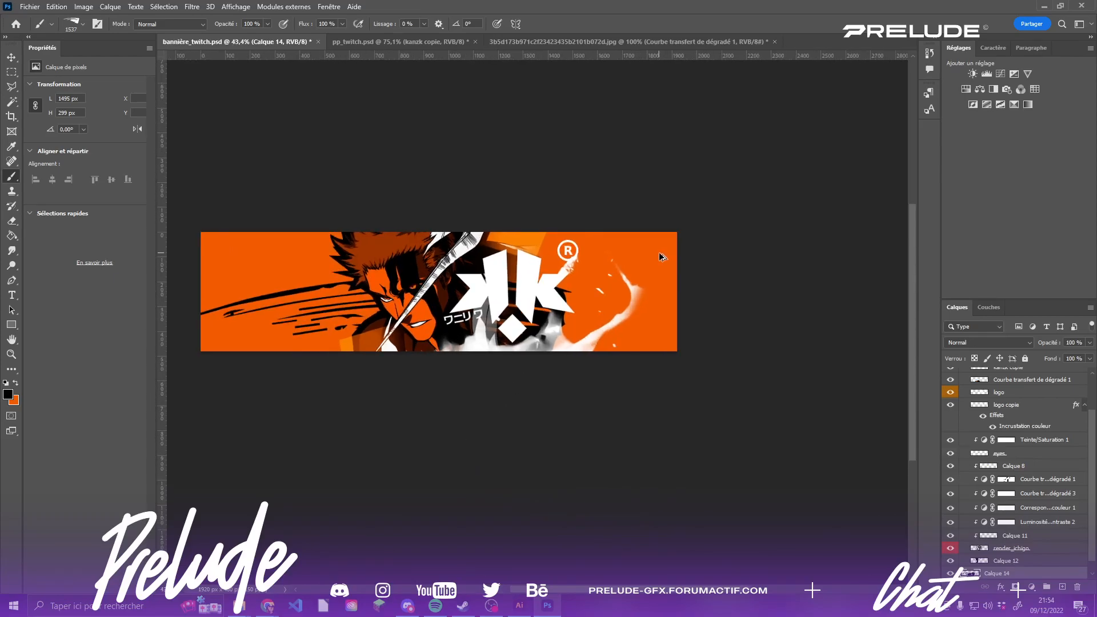
scroll(528, 259, up, 3)
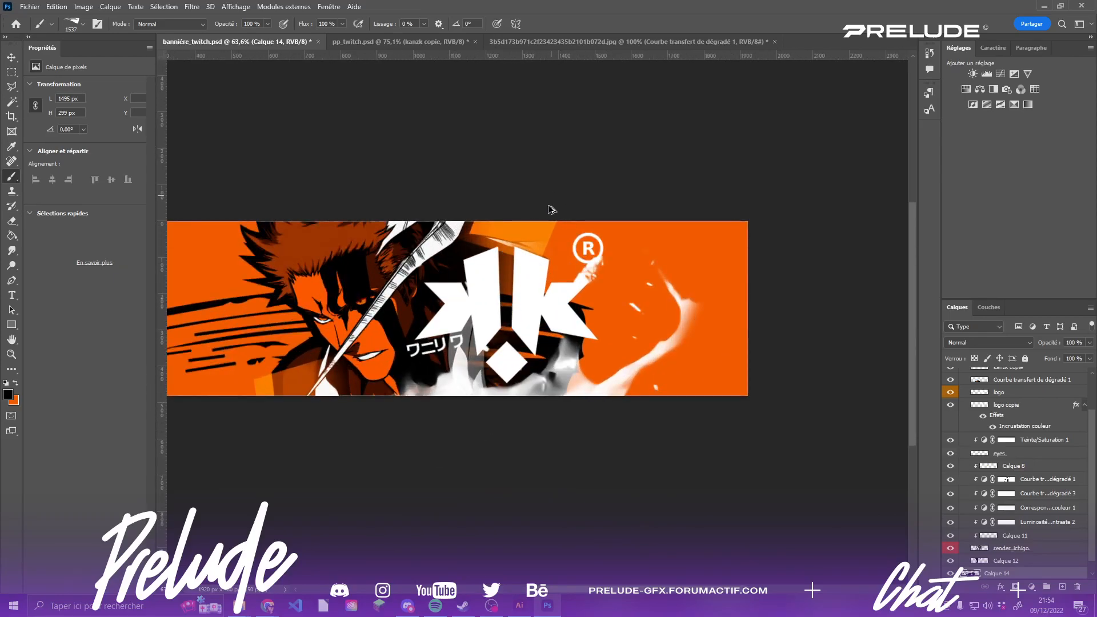
scroll(505, 257, down, 2)
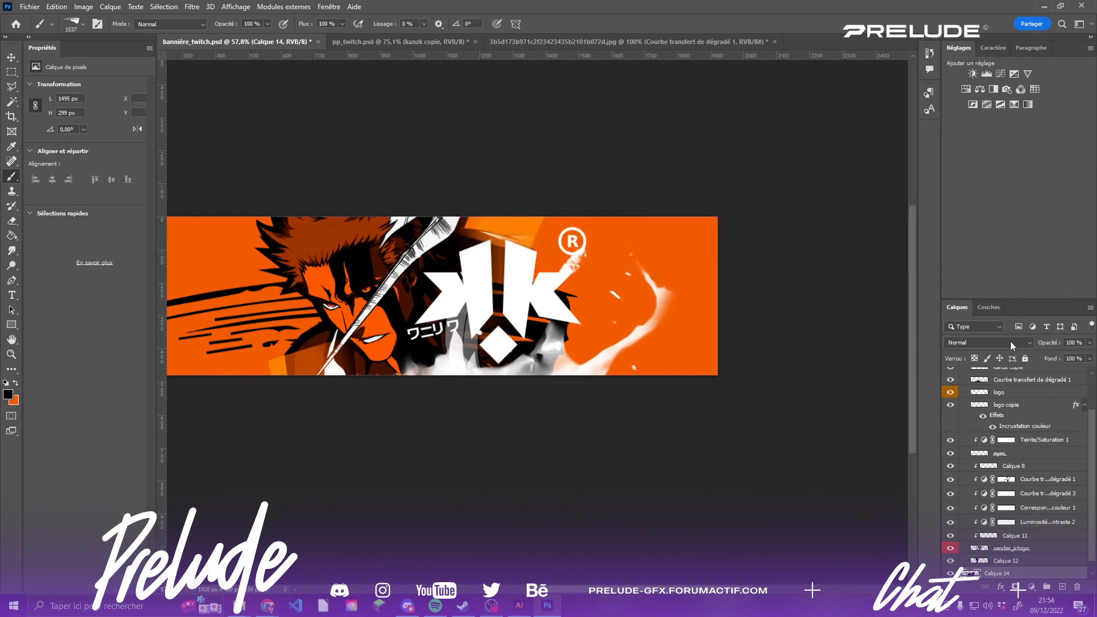
- Reduce the brush-texture layer's opacity to 26 % and check the result across the banner
click(1088, 342)
click(1047, 357)
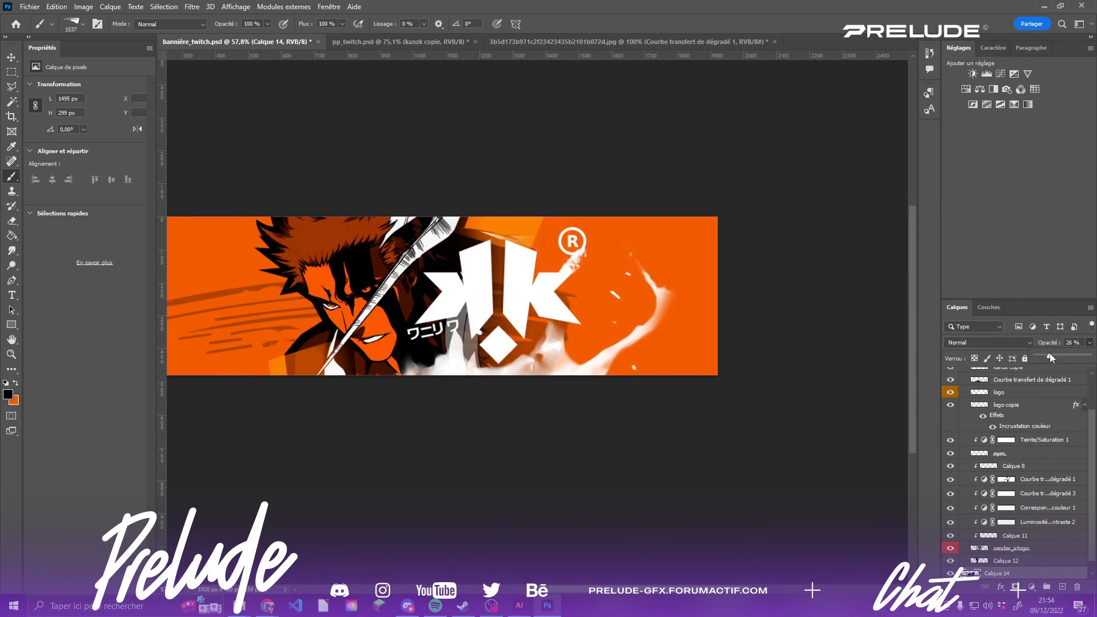
scroll(562, 340, down, 3)
scroll(562, 340, up, 6)
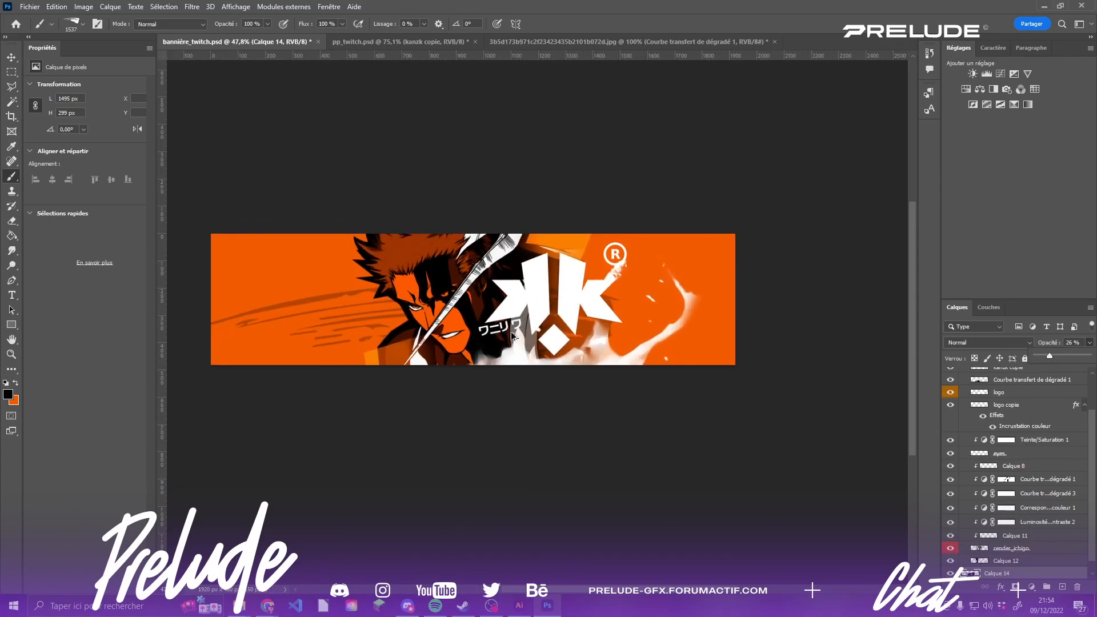
scroll(562, 338, down, 5)
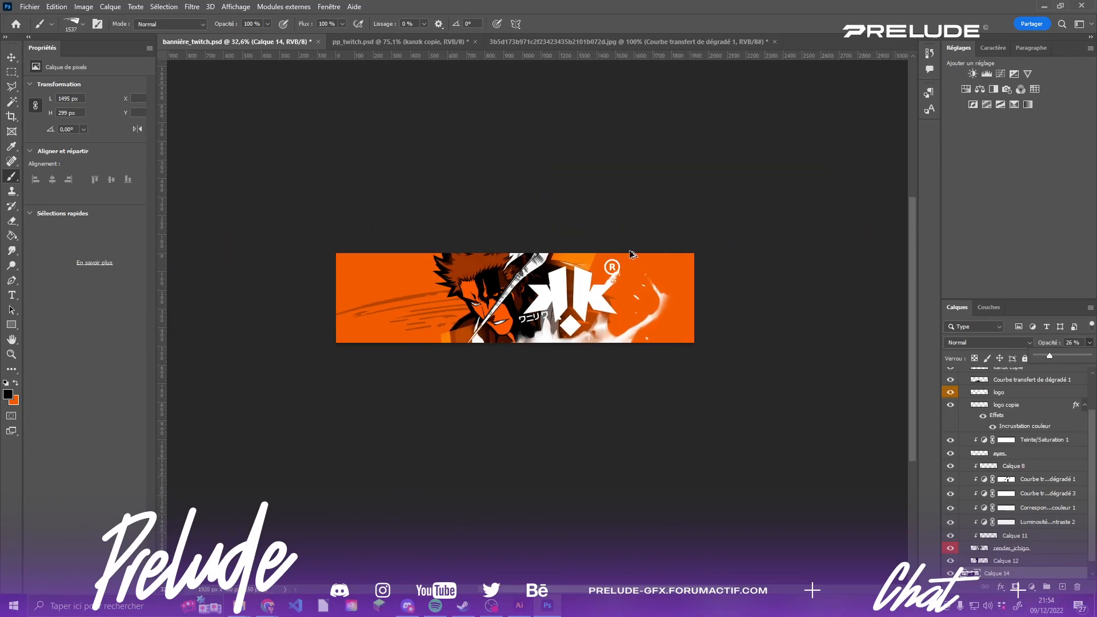
- Try another brush stamp near the character's head, undo it, and delete the brush-texture layer
click(342, 229)
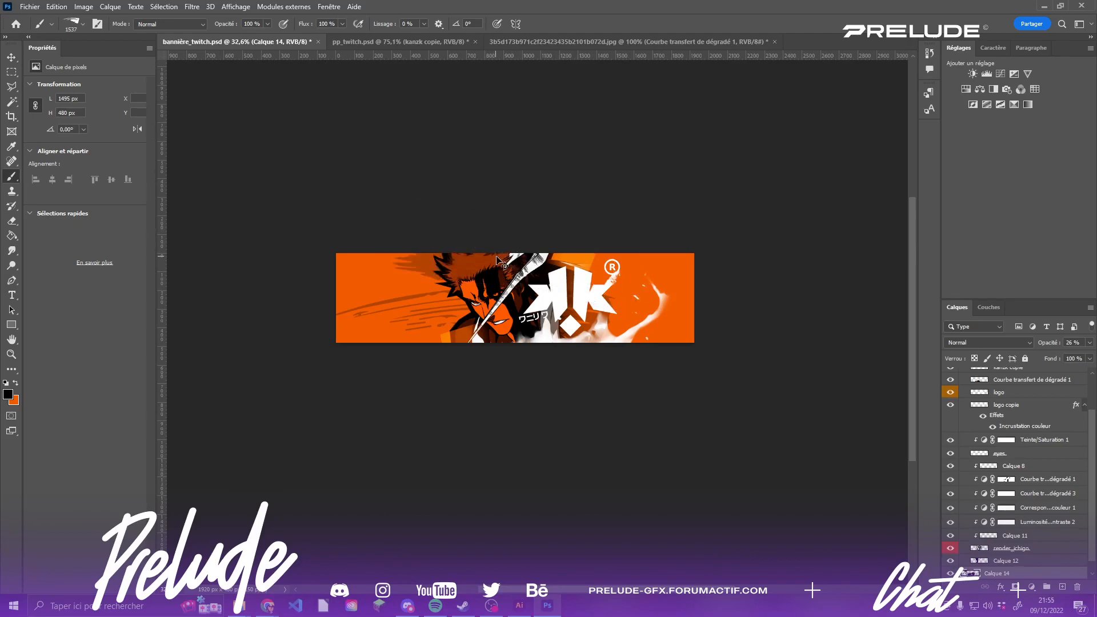
scroll(516, 290, up, 2)
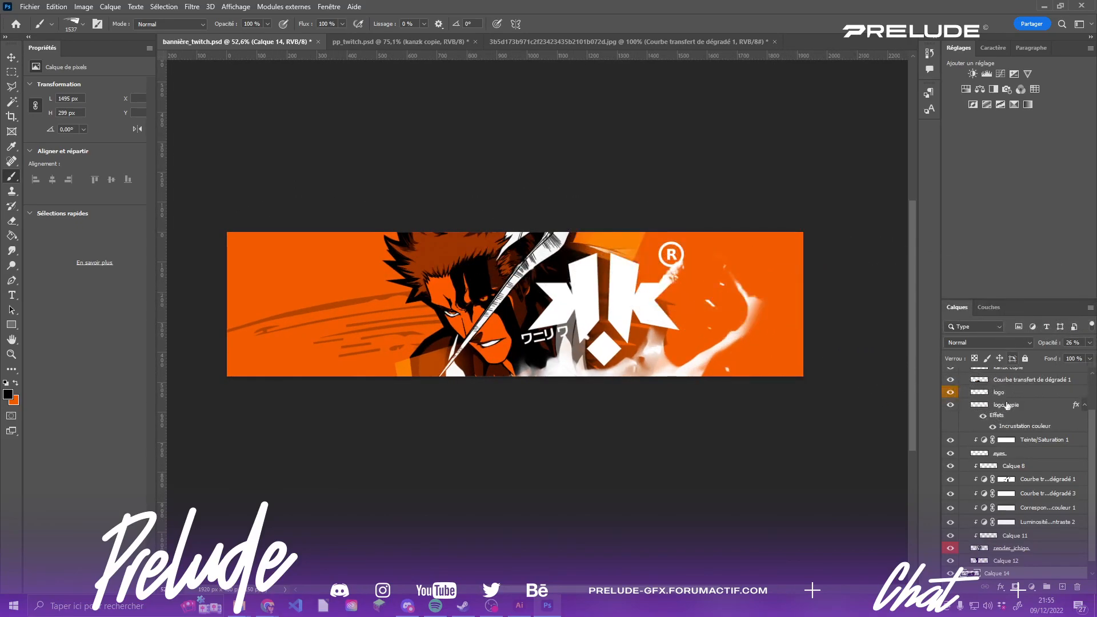
scroll(578, 348, down, 2)
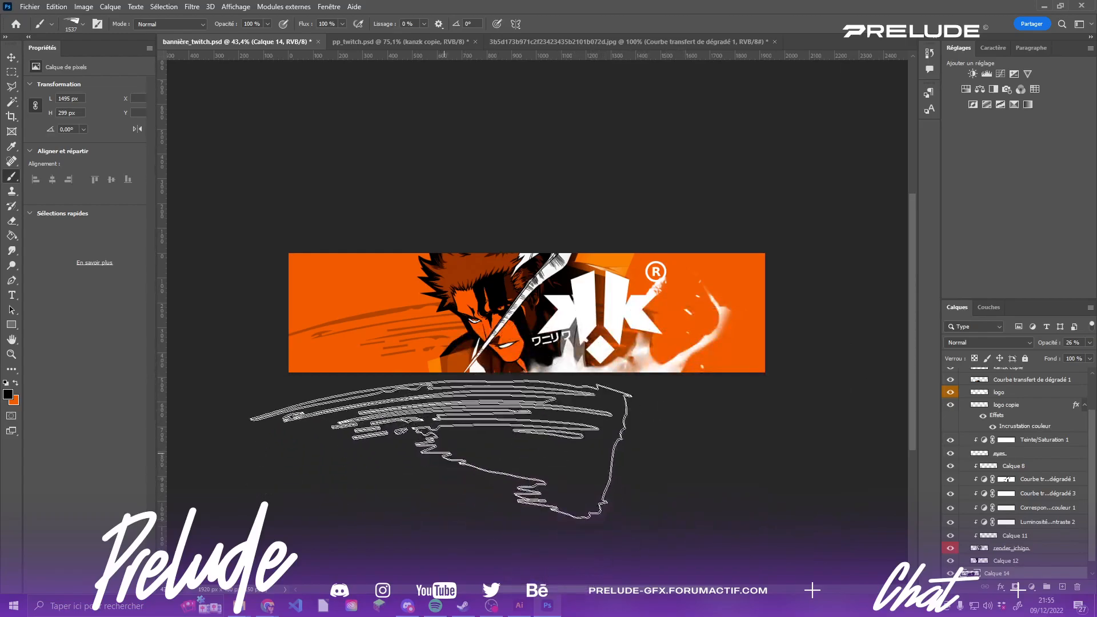
scroll(472, 384, up, 2)
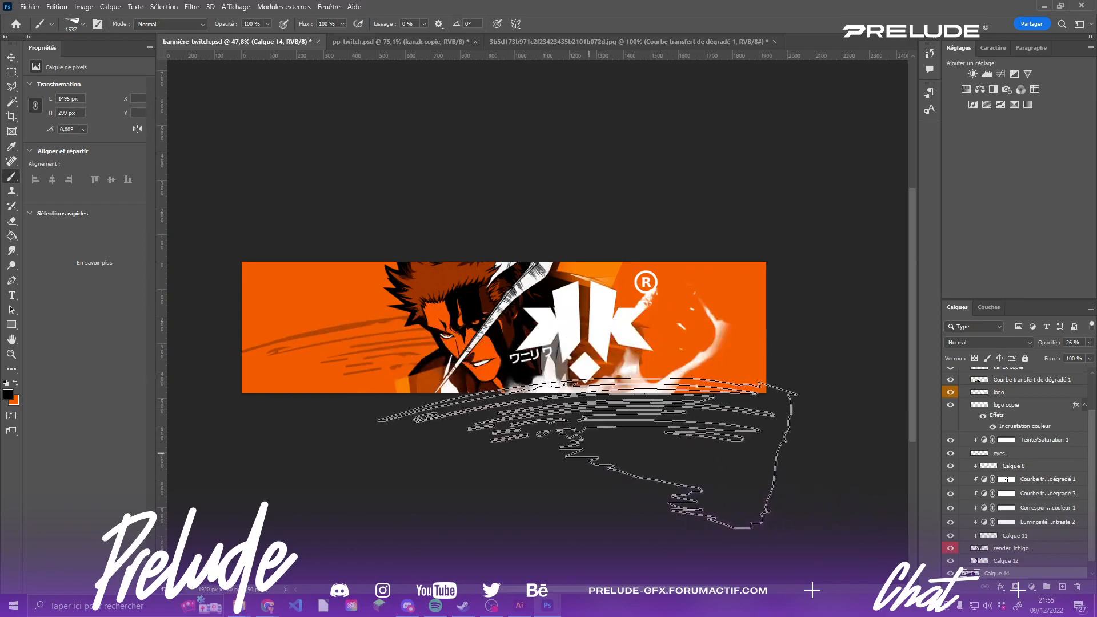
key(Delete)
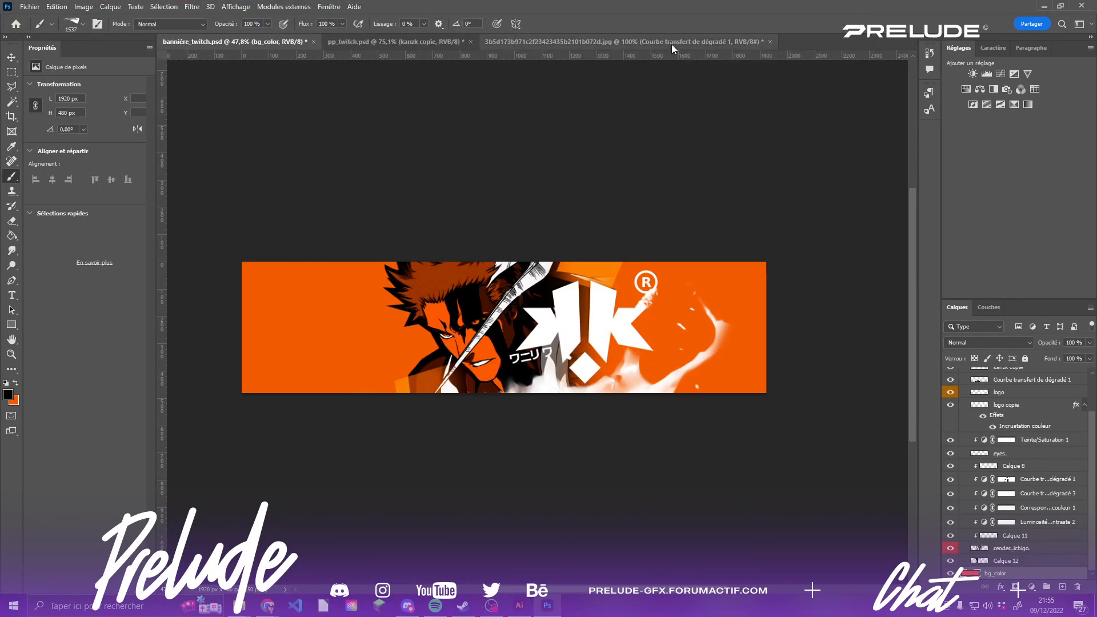
- Close the black and orange gradient texture document without saving its changes
click(739, 43)
click(769, 42)
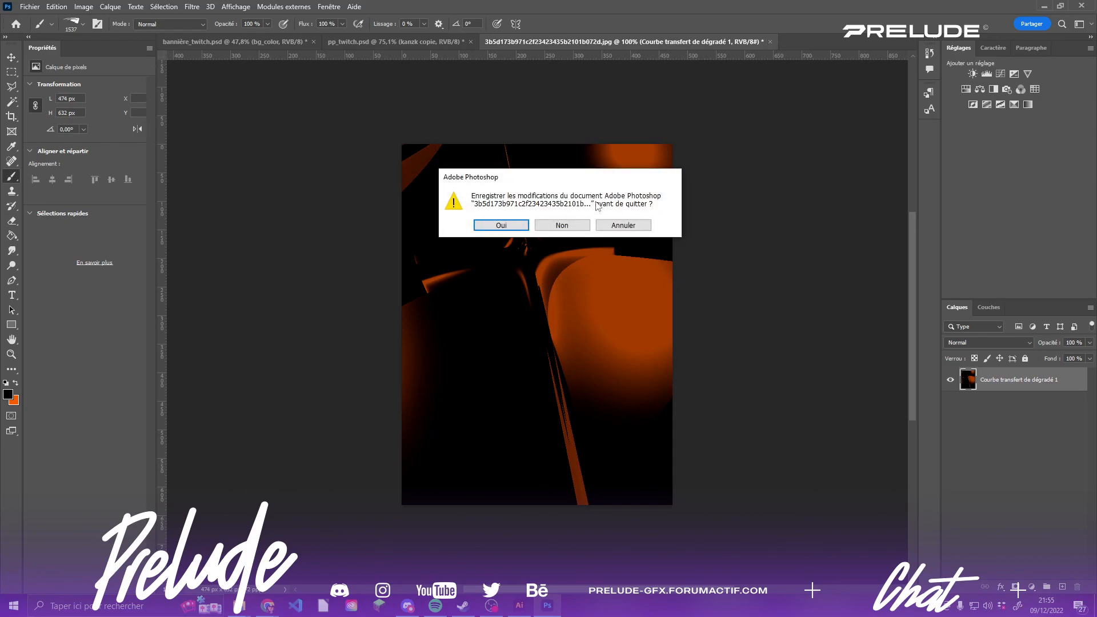
click(561, 226)
click(31, 7)
click(40, 31)
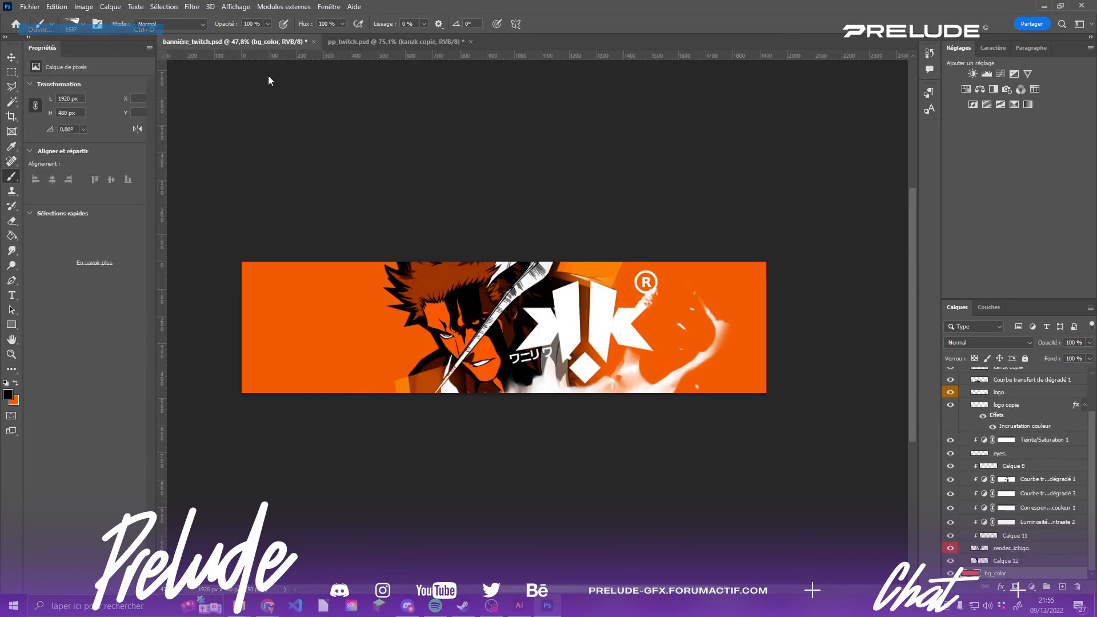
click(341, 157)
click(386, 234)
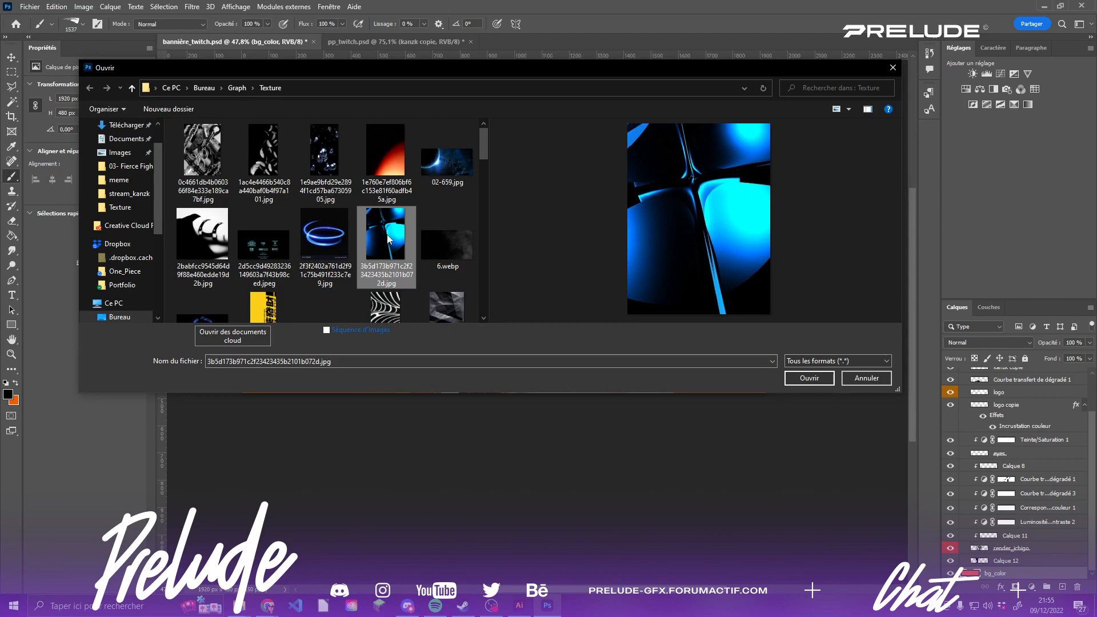
scroll(409, 227, down, 10)
scroll(409, 228, down, 10)
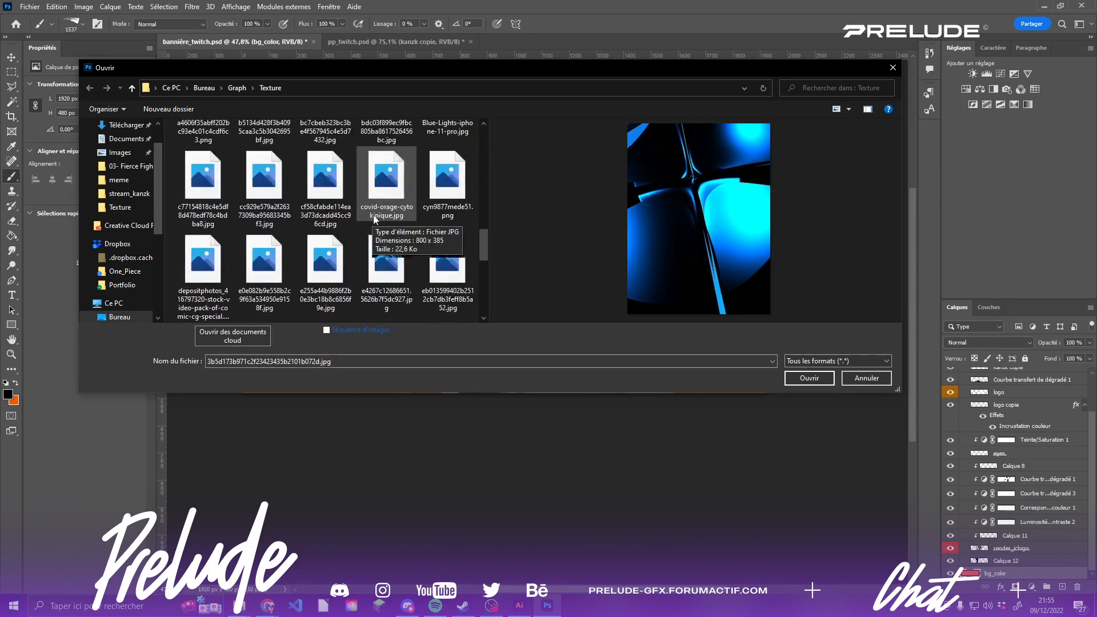
click(268, 217)
click(203, 232)
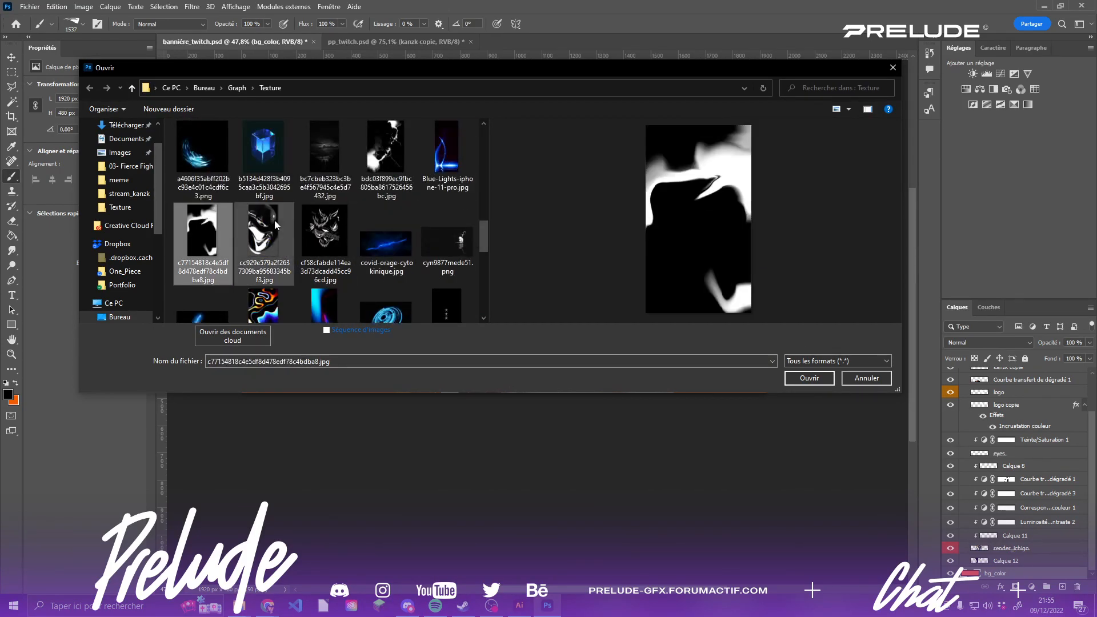
click(391, 164)
double_click(390, 162)
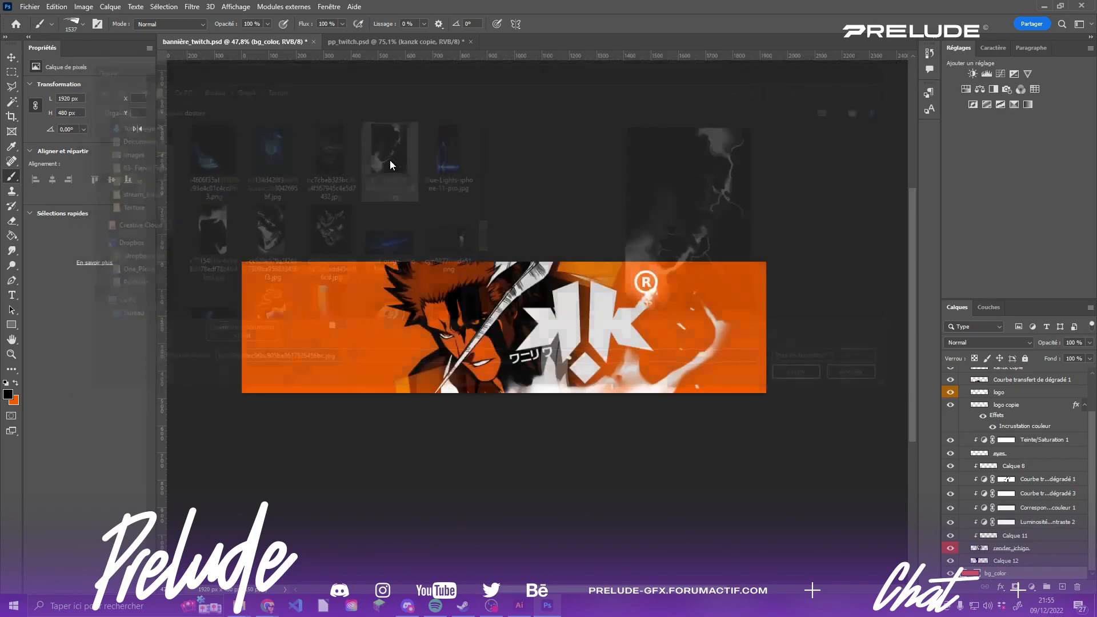
- Bring the lightning texture into the banner above bg_color, rotate it about -85.91°, and place it behind the character across the left half
click(12, 56)
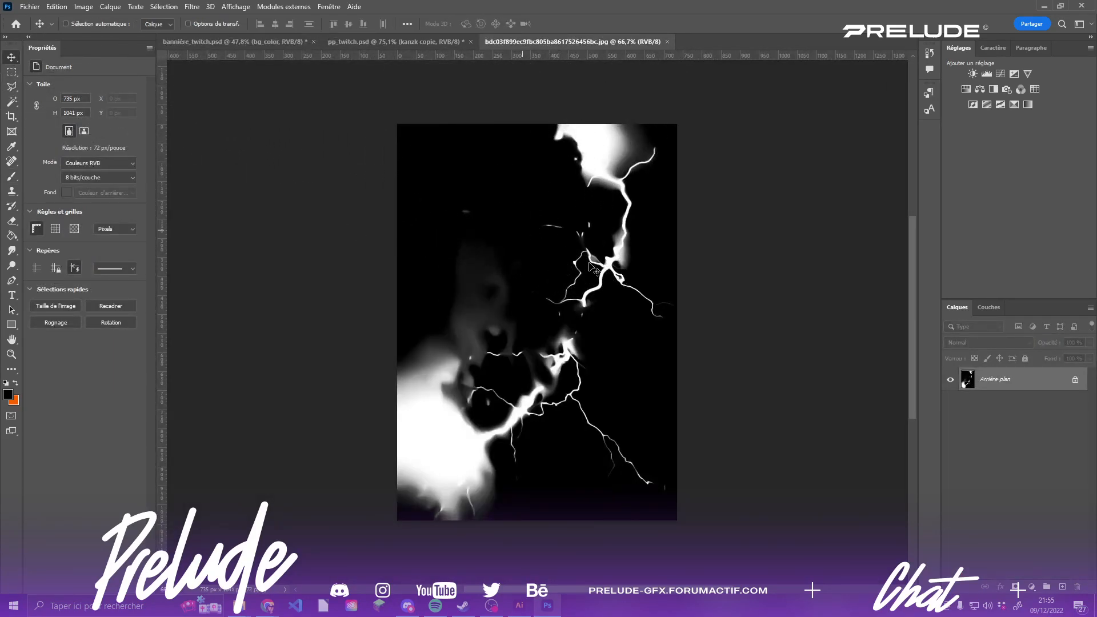
drag(590, 264, 445, 243)
key(ctrl+t)
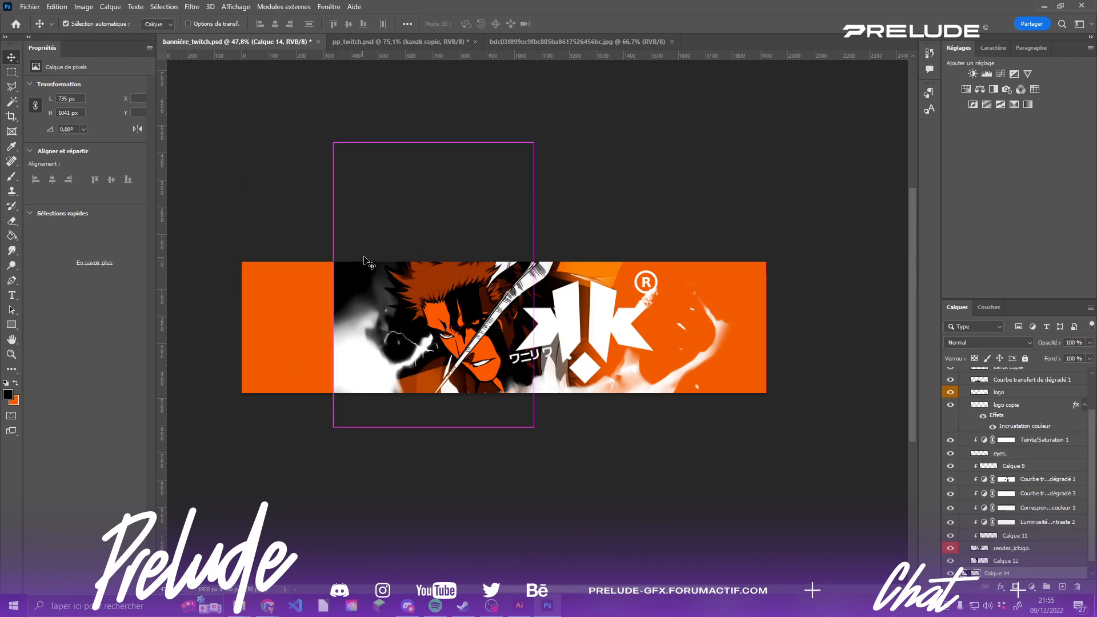
drag(588, 146, 317, 120)
drag(352, 228, 342, 254)
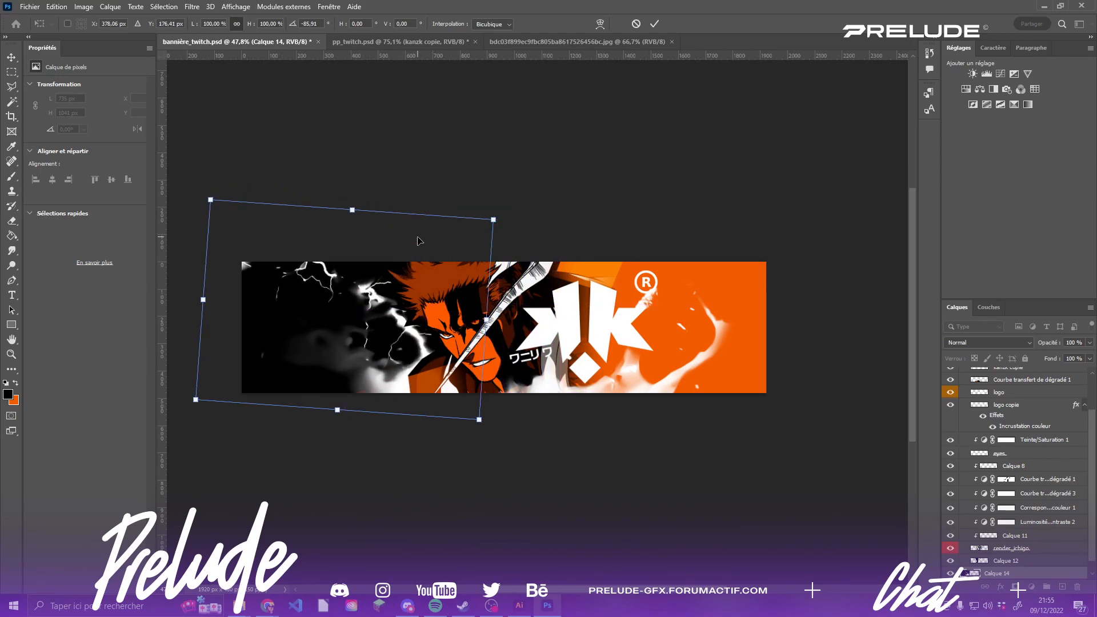
key(Return)
- Set the lightning layer's blending mode to Superposition and shift it down and left behind the character
scroll(981, 480, down, 1)
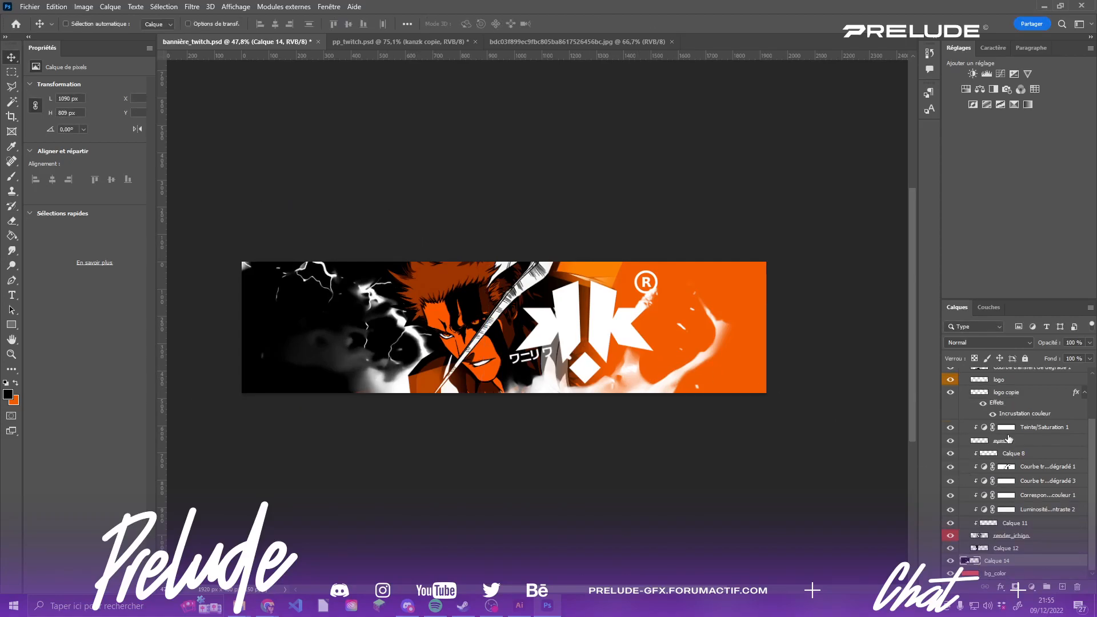
click(990, 342)
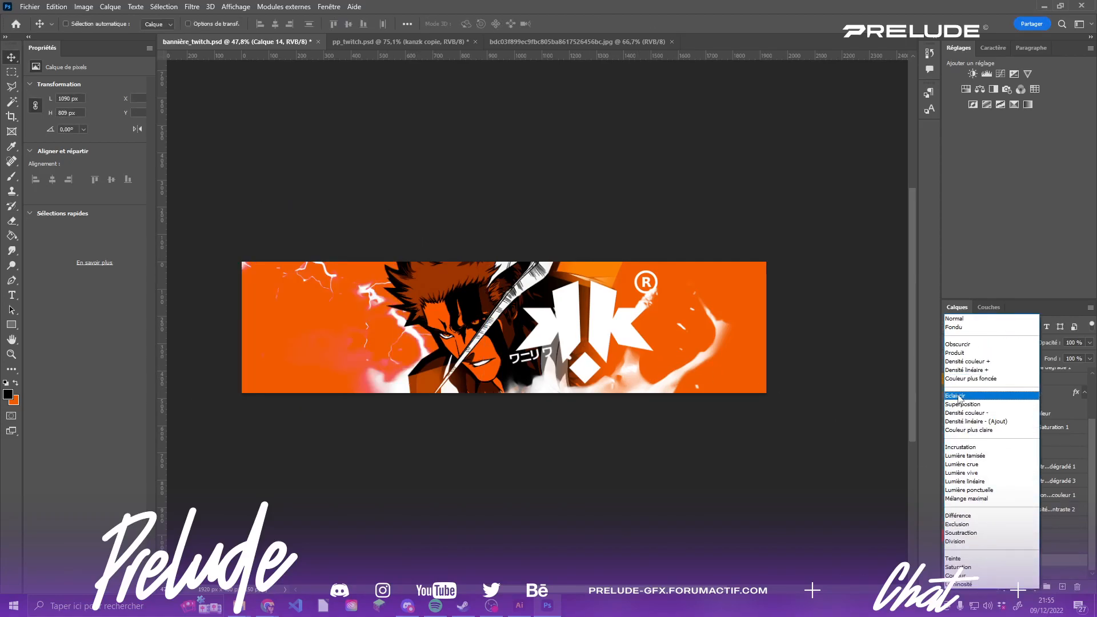
click(961, 404)
drag(453, 329, 393, 350)
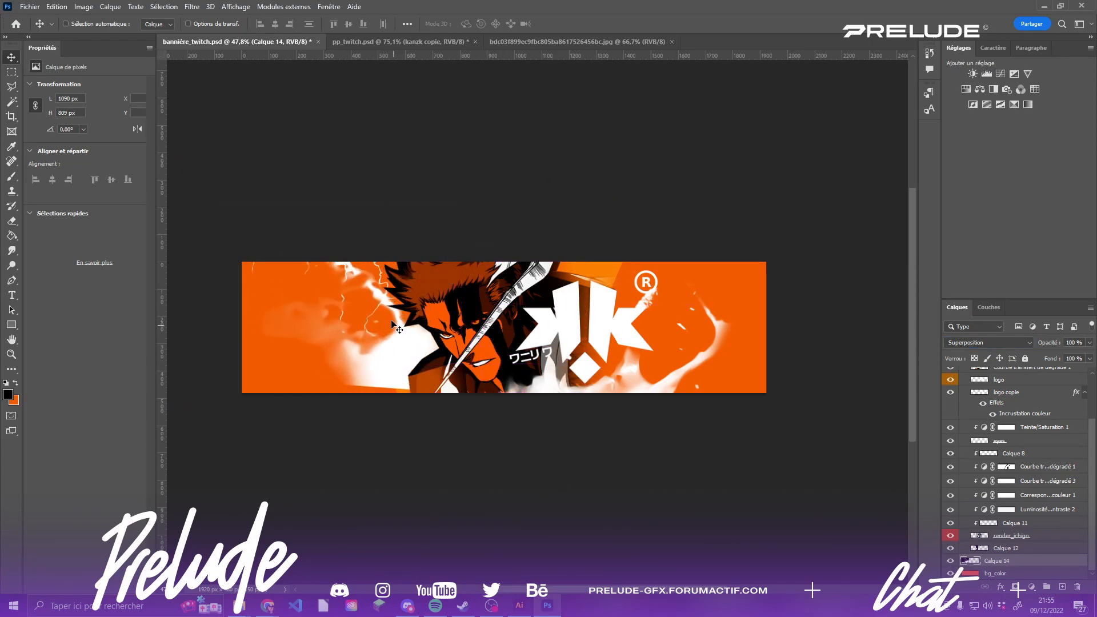
- Try rotating the lightning layer about -60.31° and lowering it behind the character, then delete the layer
key(ctrl+t)
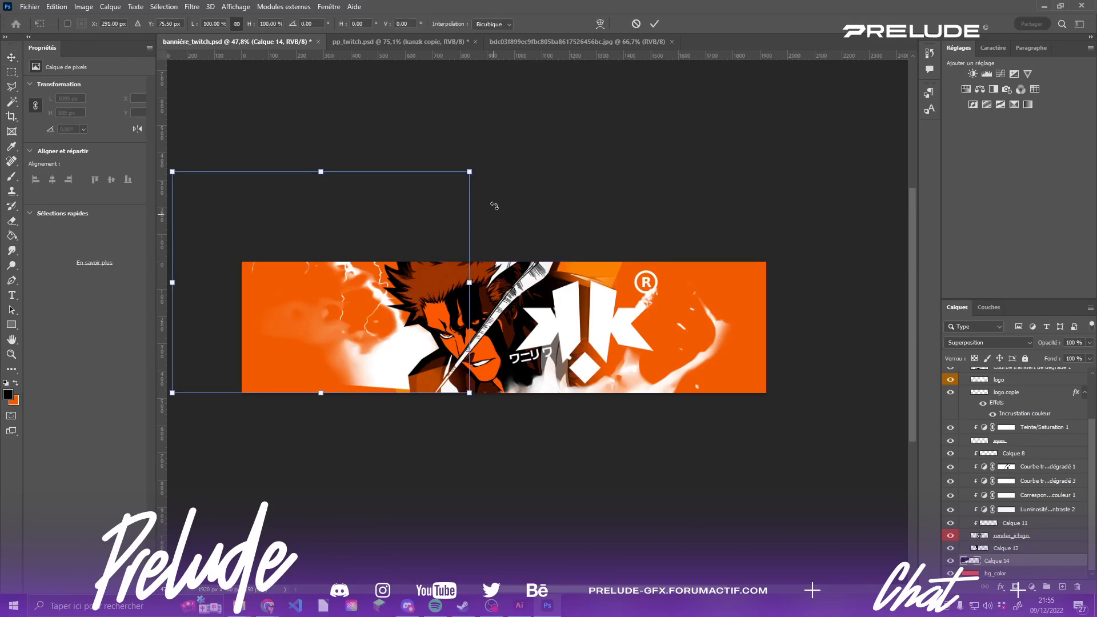
drag(494, 206, 341, 98)
drag(330, 273, 337, 392)
drag(421, 326, 410, 342)
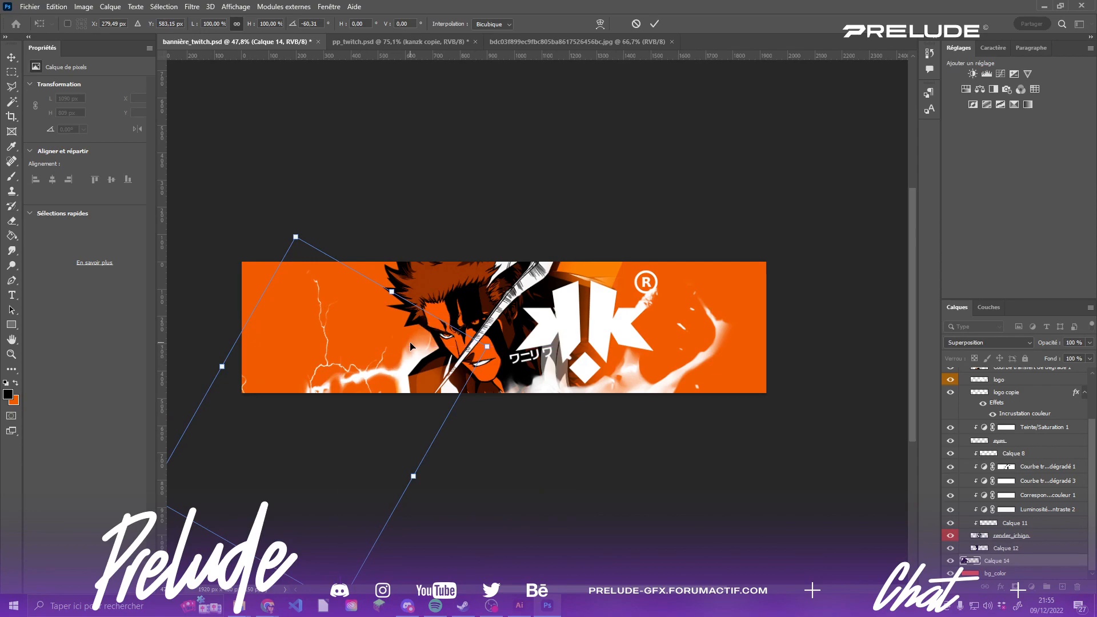
key(Return)
key(Delete)
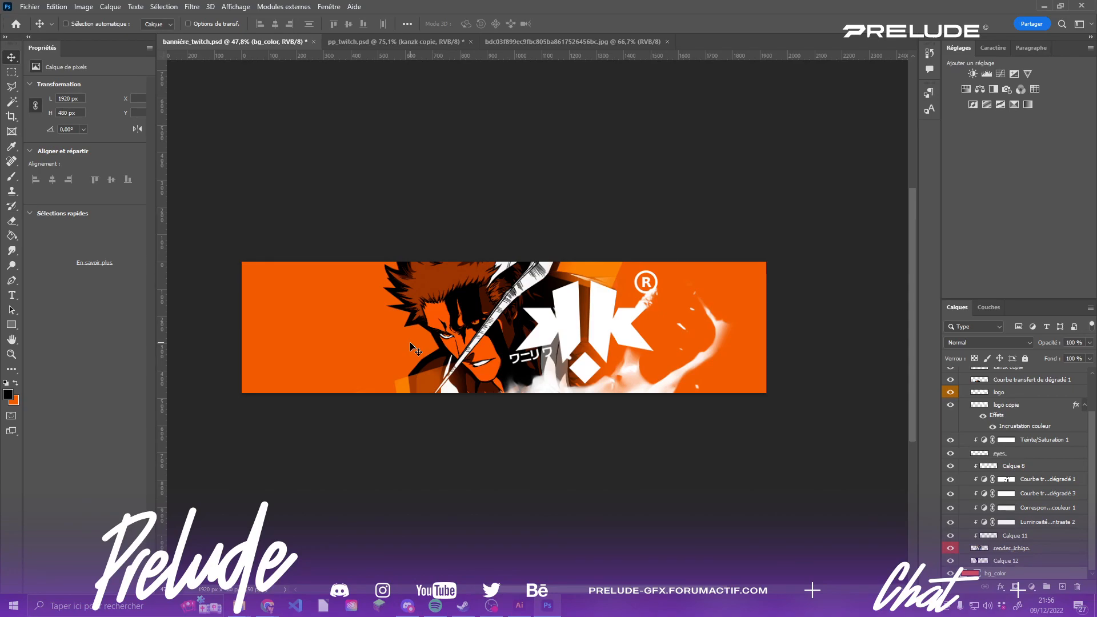
- Close the lightning texture document and return to the banner
scroll(454, 271, up, 5)
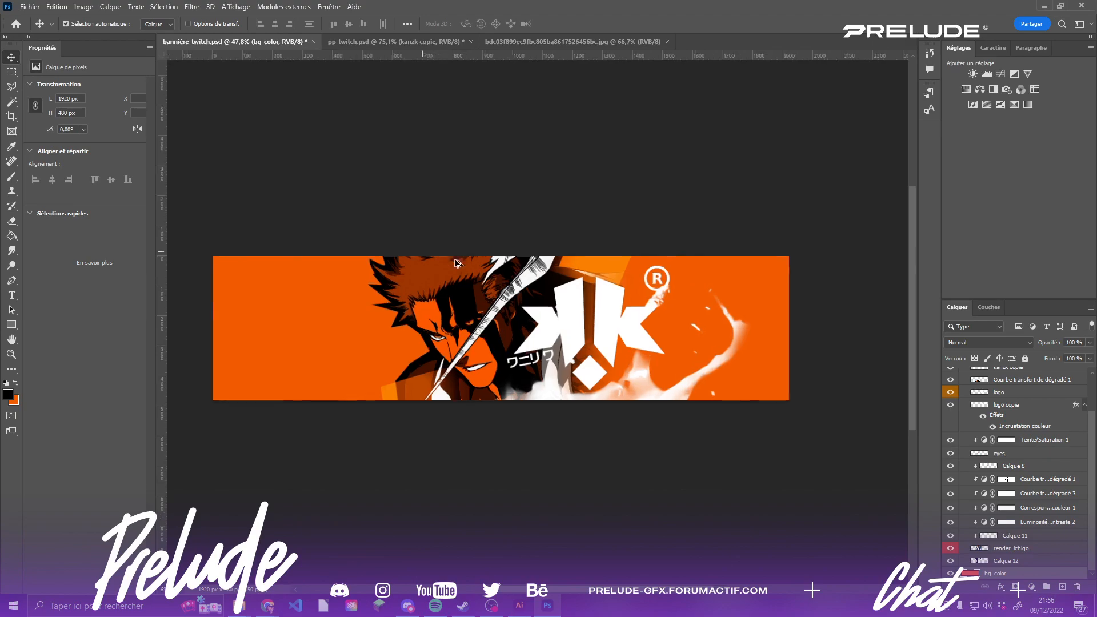
click(519, 42)
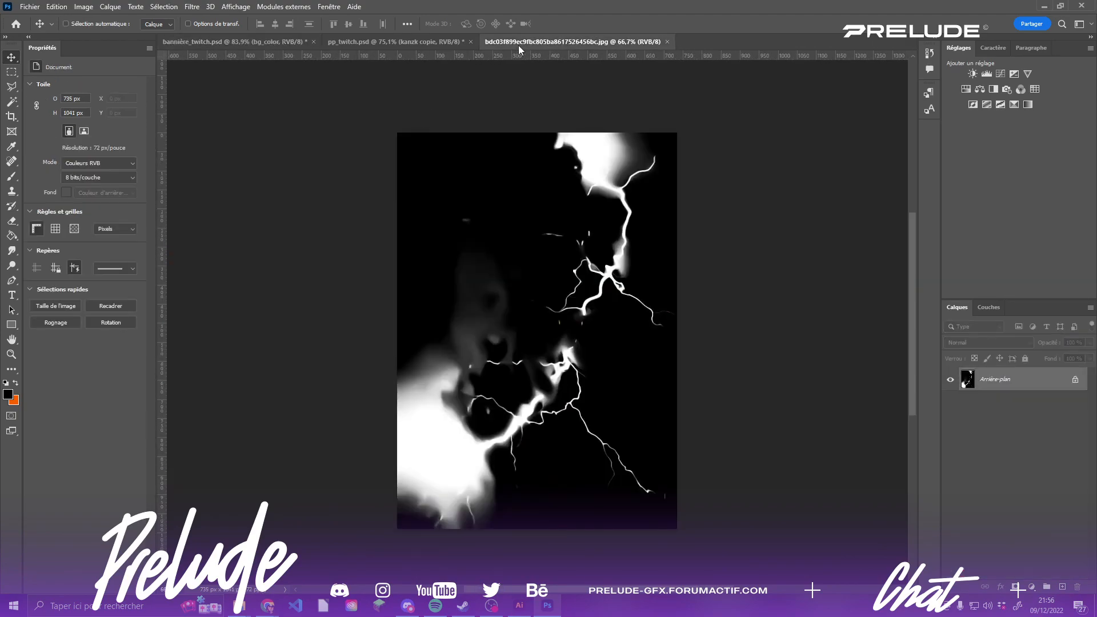
click(667, 42)
scroll(498, 195, down, 3)
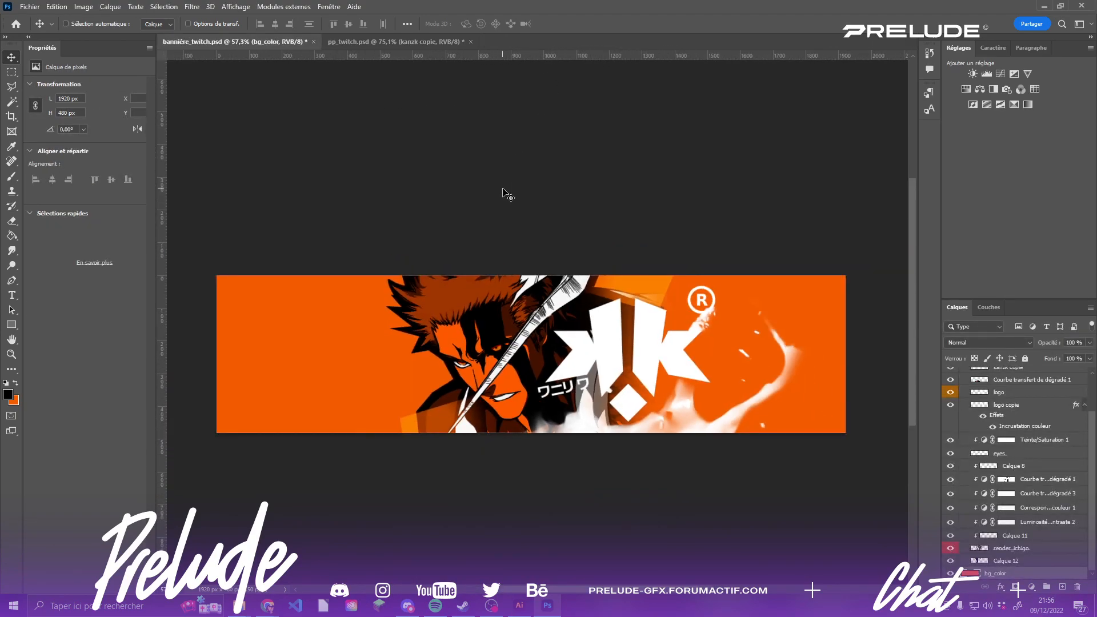
- Browse the Texture folder for another background texture, previewing 6.webp and 1e760e7ef806bf6c153e81f60adfb45a.jpg
click(32, 7)
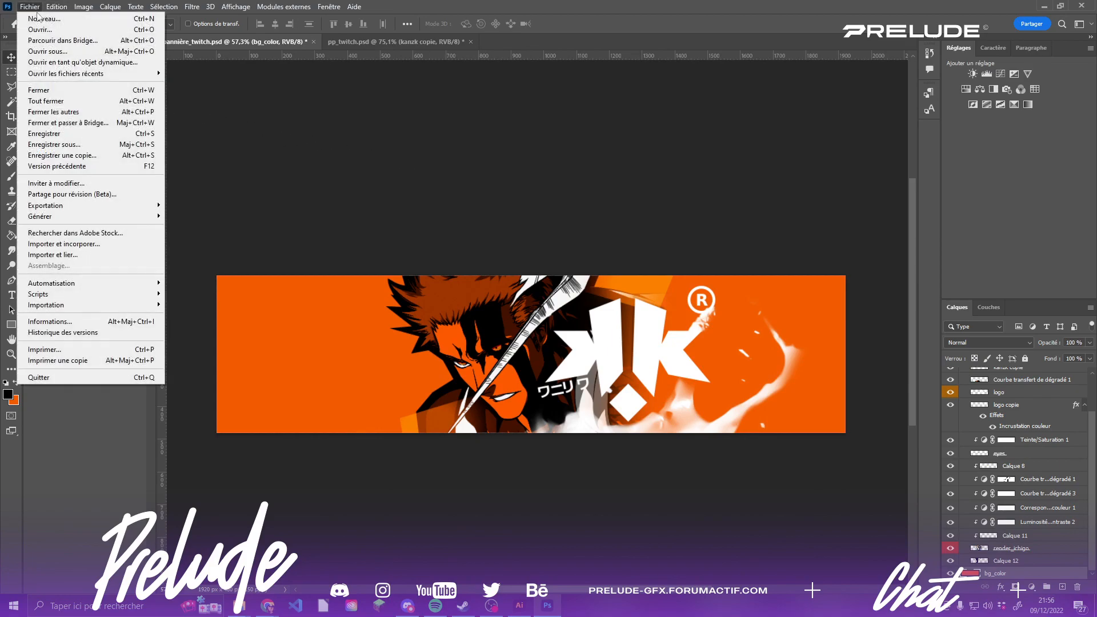
click(36, 29)
click(387, 234)
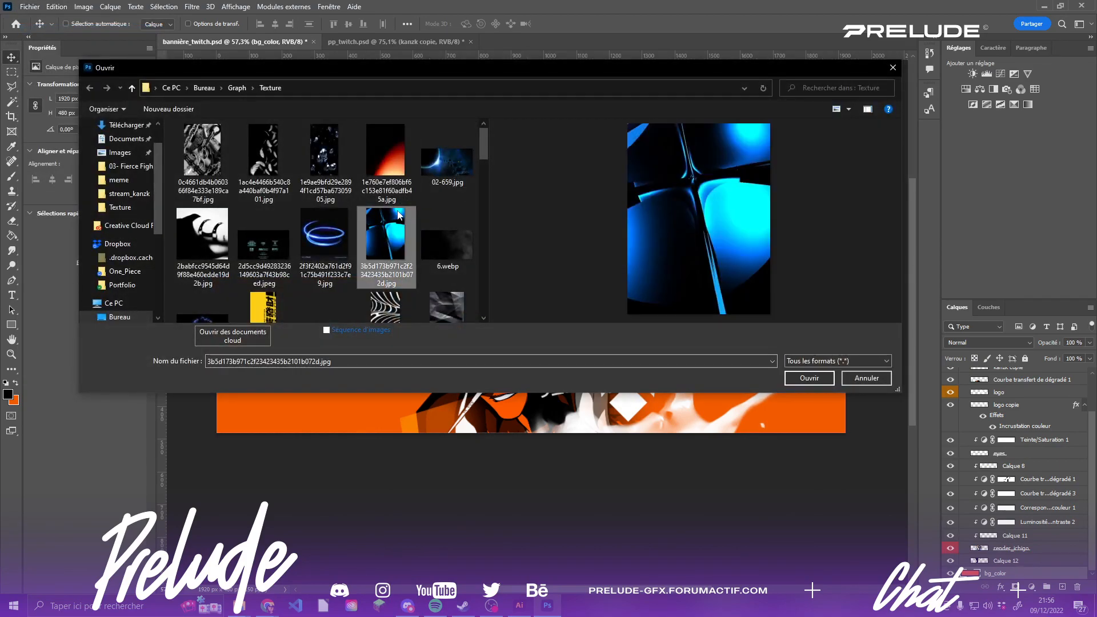
click(447, 245)
click(377, 165)
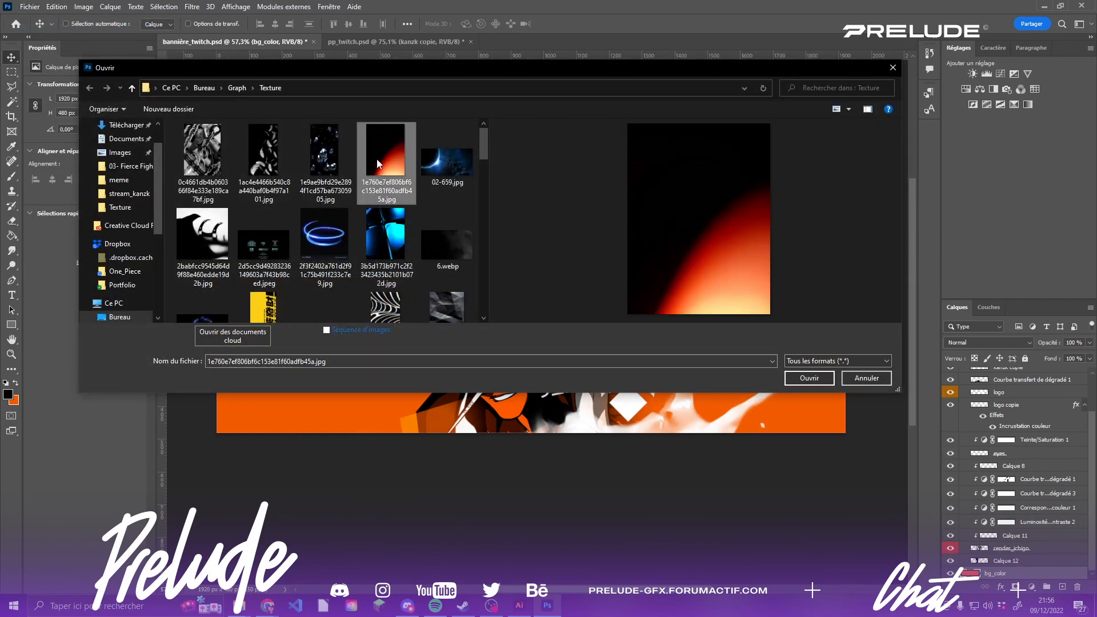
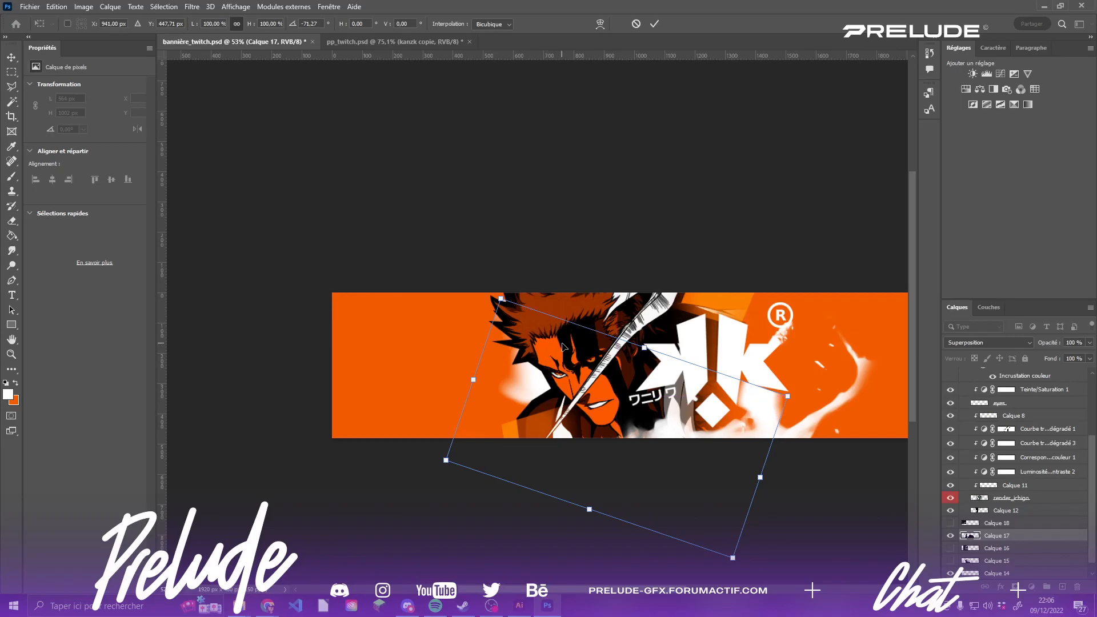
- Apply the -71.27° rotation to the white texture on Calque 17 and erase its upper edge around the character's hair
key(Return)
scroll(467, 353, down, 3)
scroll(572, 366, up, 2)
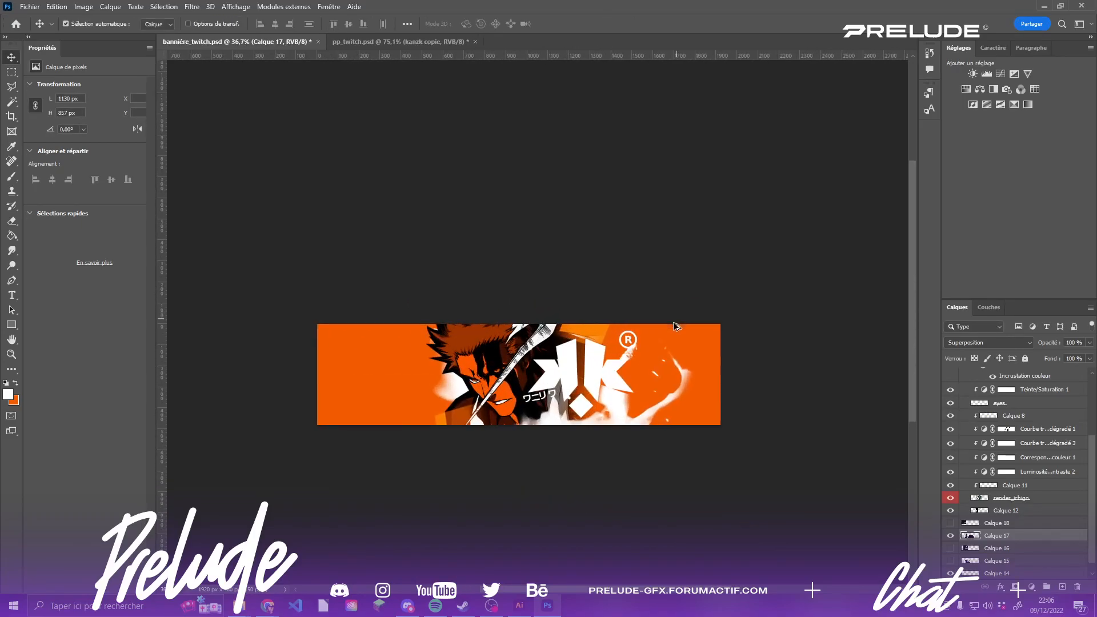
scroll(362, 342, up, 2)
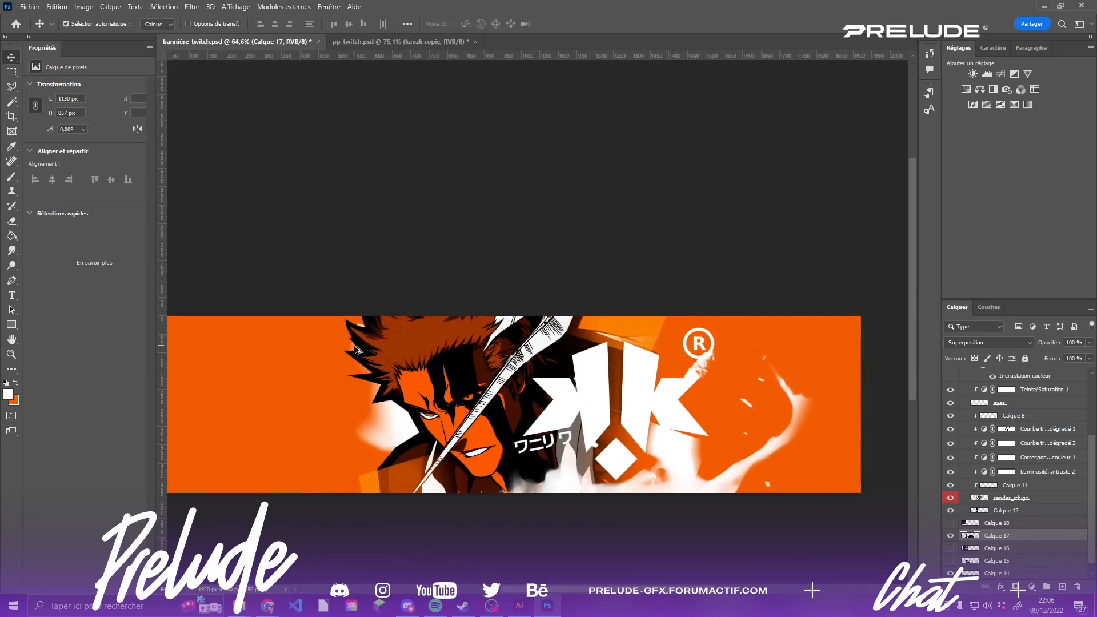
click(12, 220)
mouse_move(364, 326)
mouse_down()
mouse_move(343, 347)
mouse_move(361, 292)
mouse_up()
scroll(377, 322, down, 3)
scroll(378, 382, up, 2)
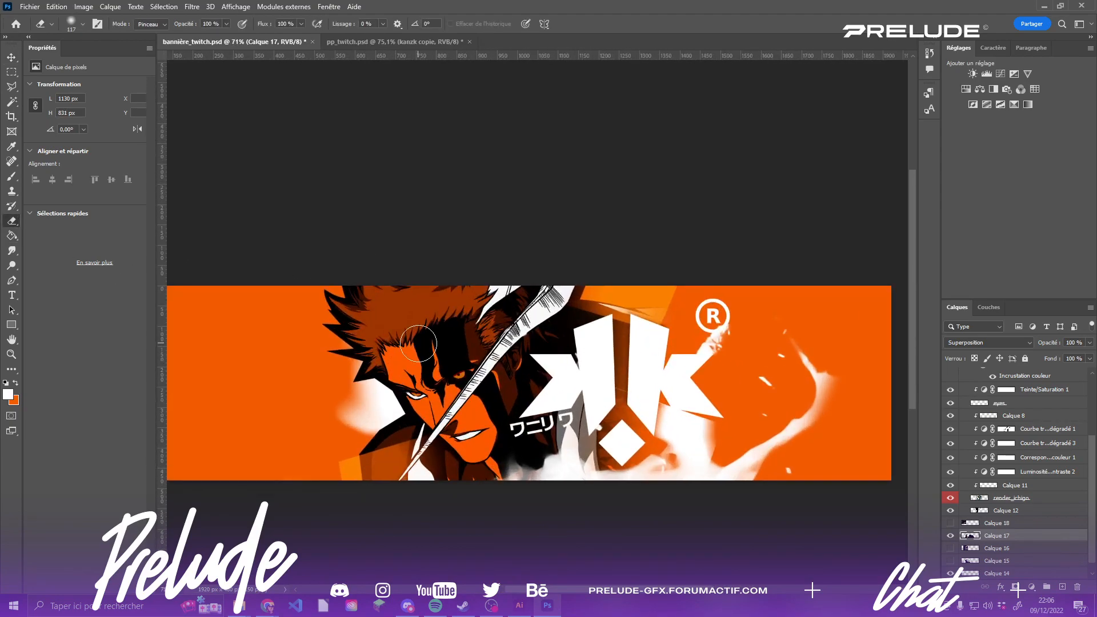
scroll(445, 340, down, 2)
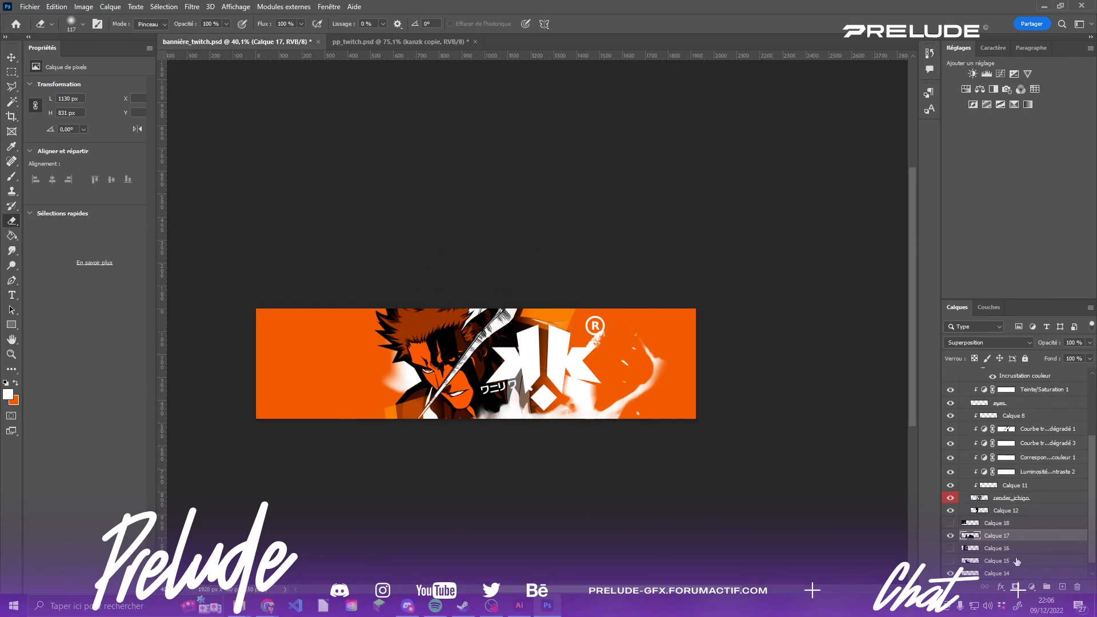
- Toggle the visibility of Calque 18 and Calque 12 to compare their effect on the banner
click(1002, 524)
click(952, 523)
click(952, 523)
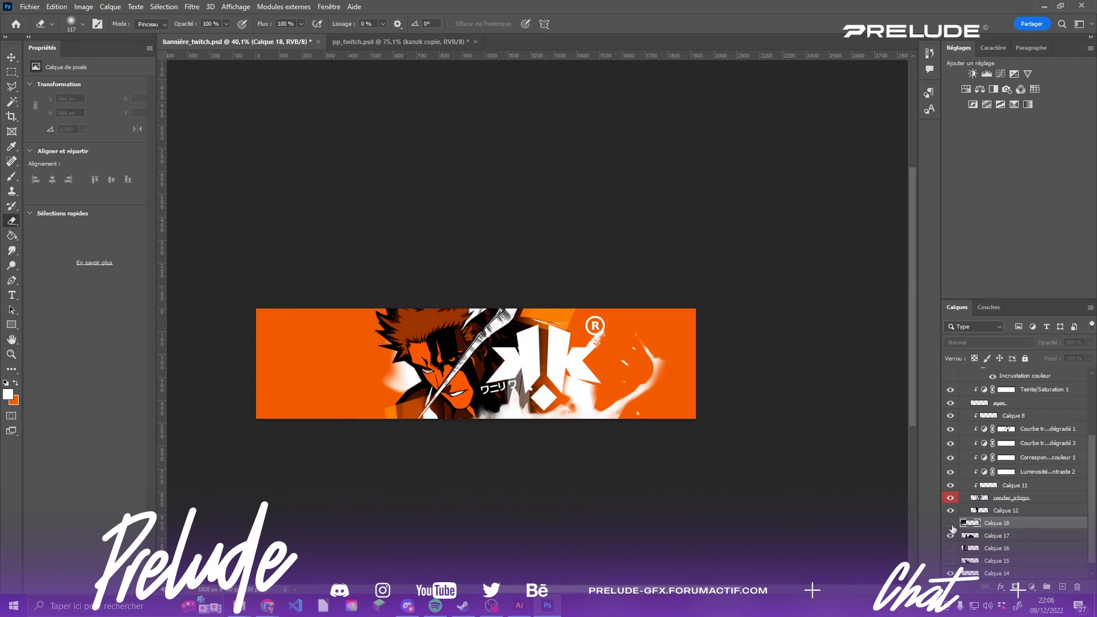
click(951, 523)
click(950, 523)
click(949, 510)
click(950, 510)
scroll(379, 289, up, 3)
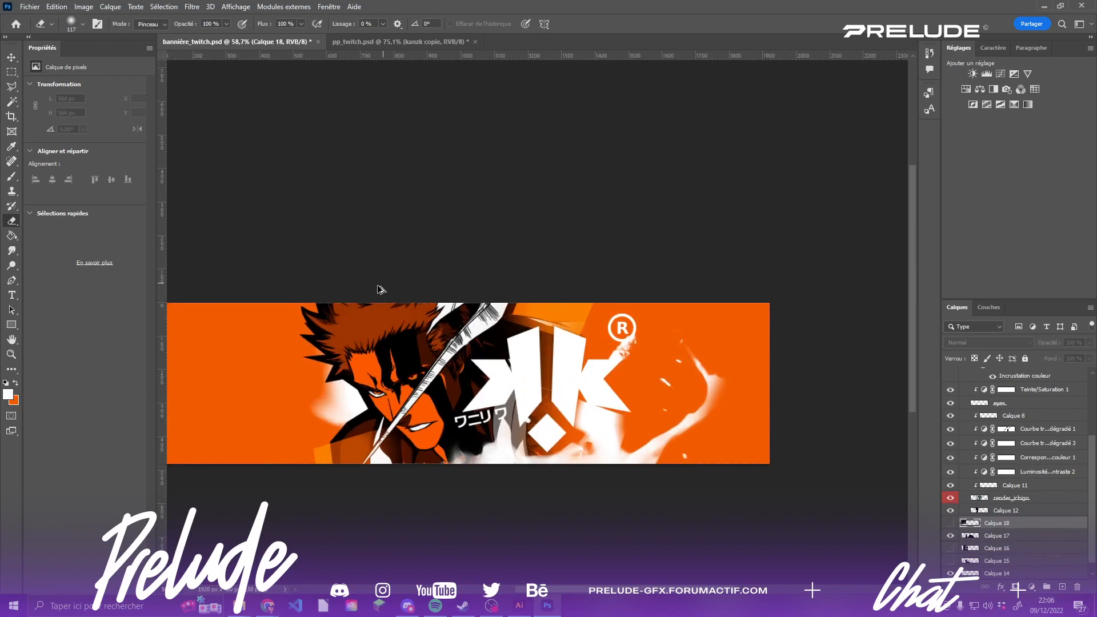
scroll(380, 303, down, 6)
scroll(342, 328, up, 4)
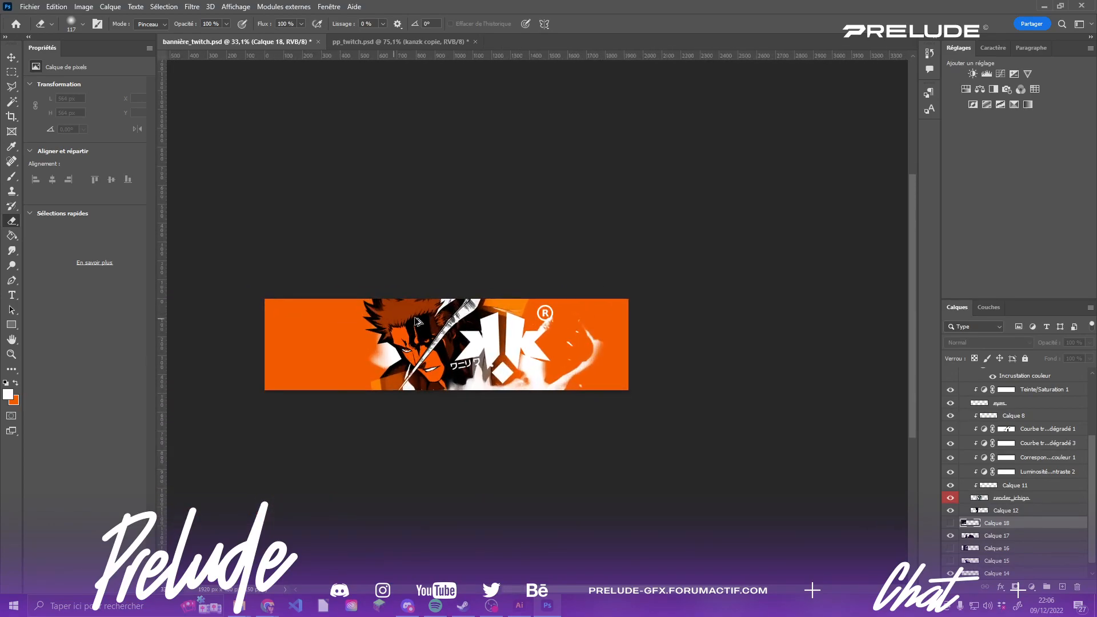
scroll(415, 297, down, 1)
scroll(484, 372, up, 1)
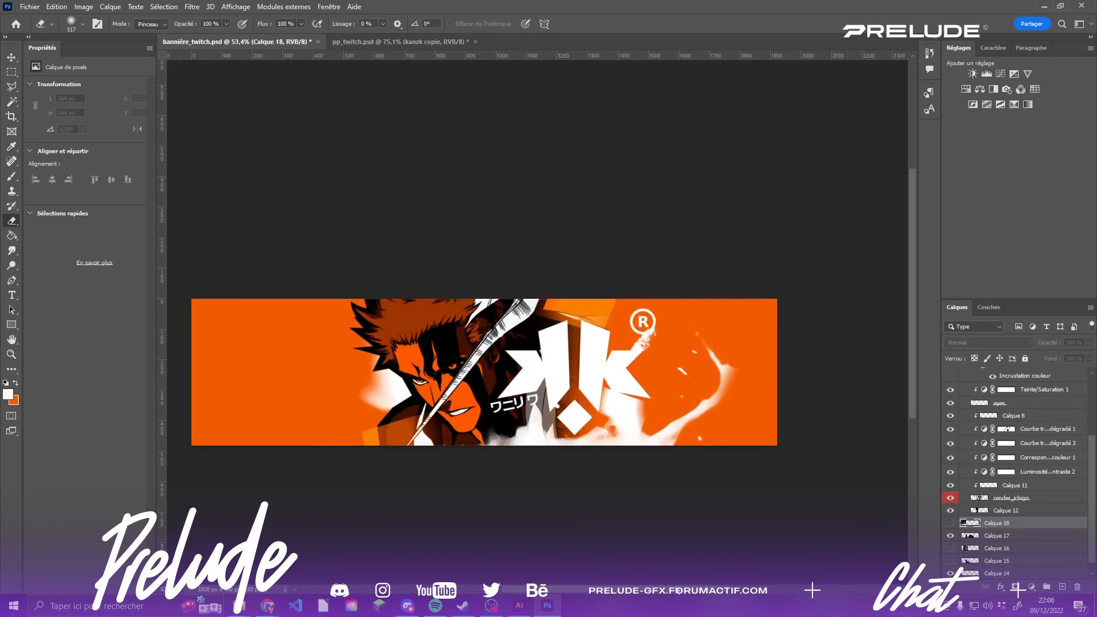
scroll(345, 351, left, 3)
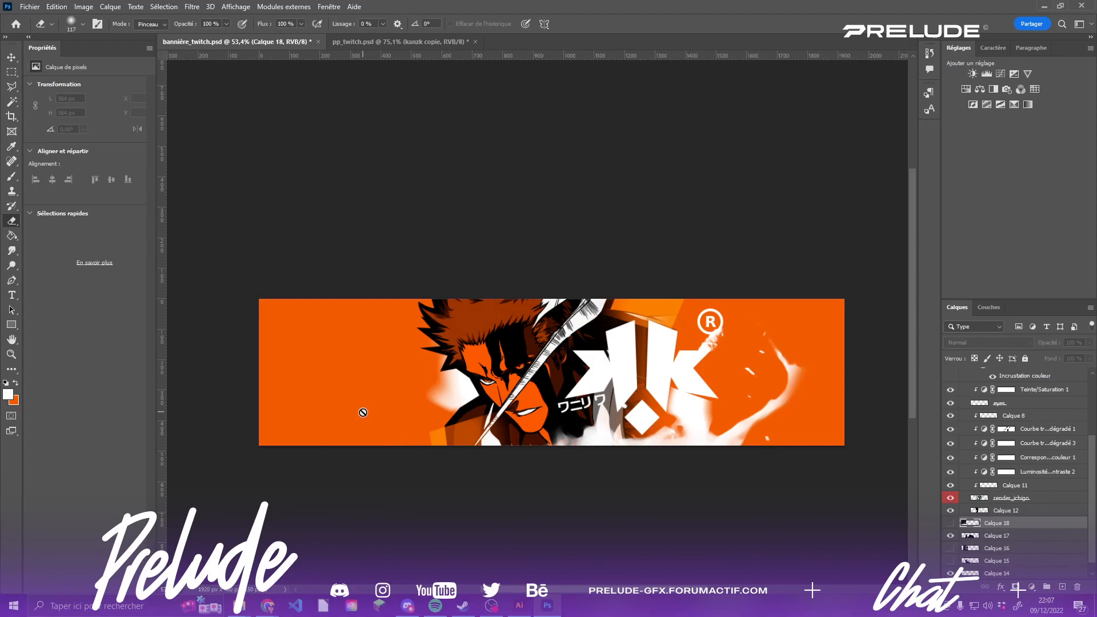
- Switch to the Chrome browser and search Google Images for "icon kit"
mouse_move(258, 609)
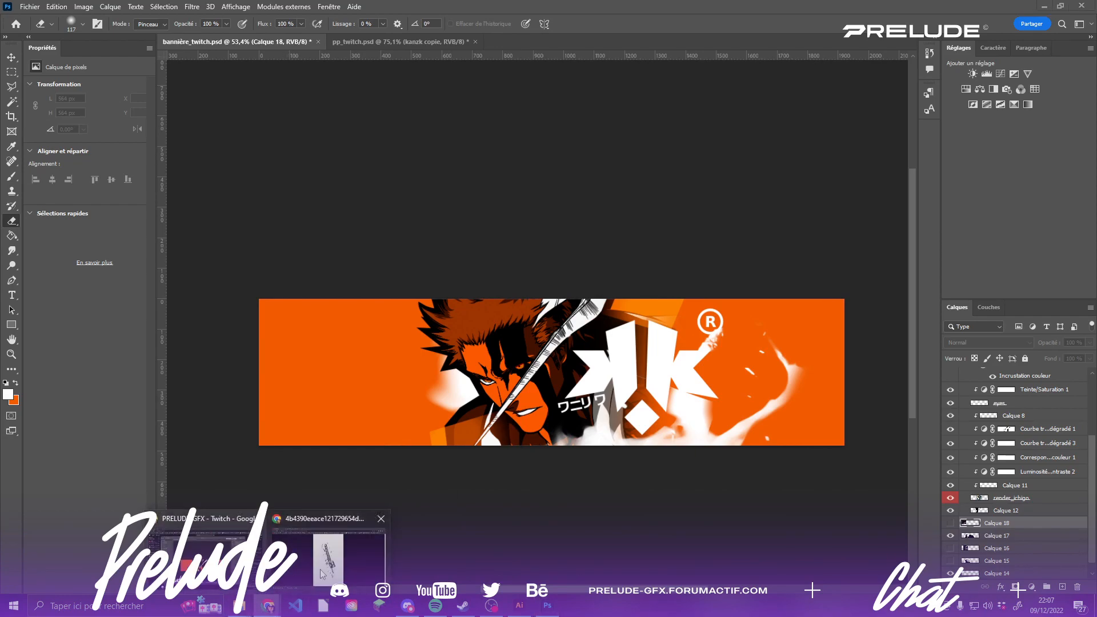
click(306, 556)
click(281, 27)
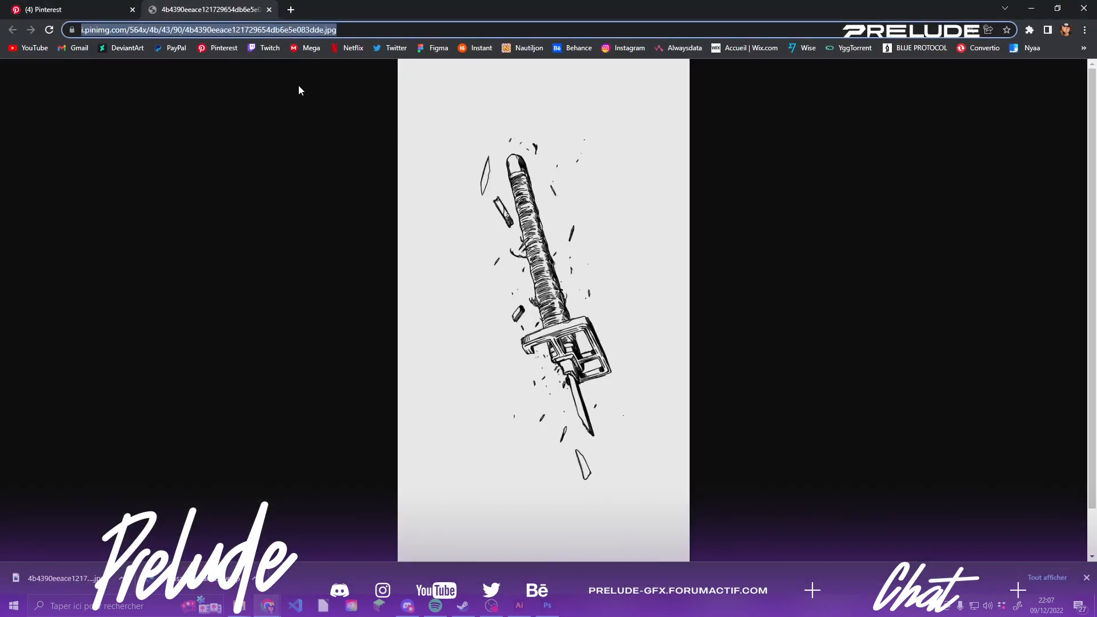
text(icon)
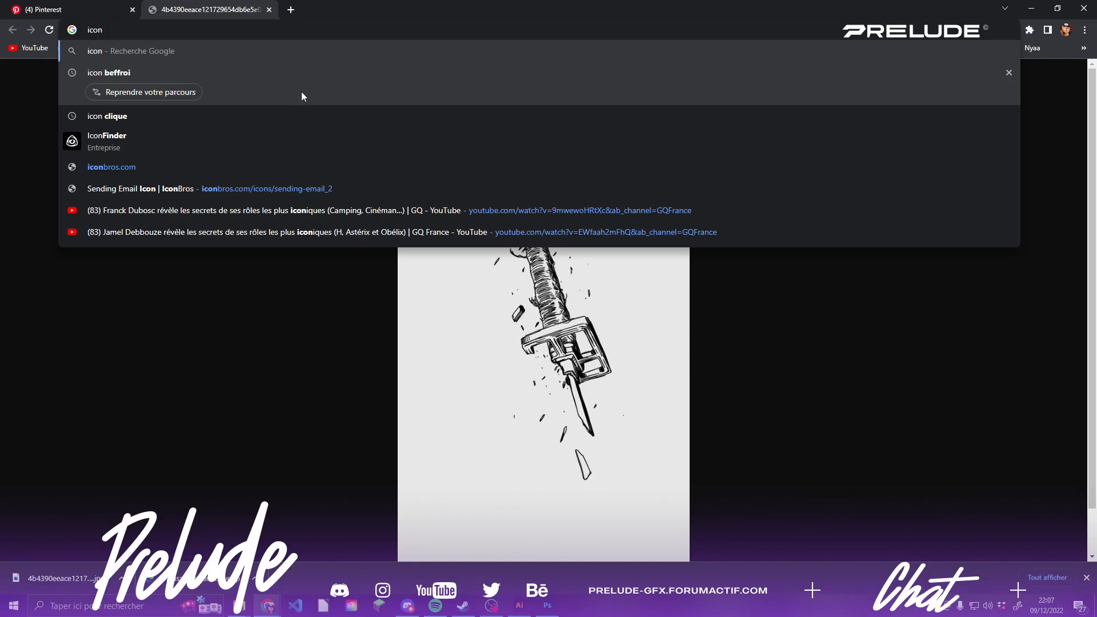
text( kit)
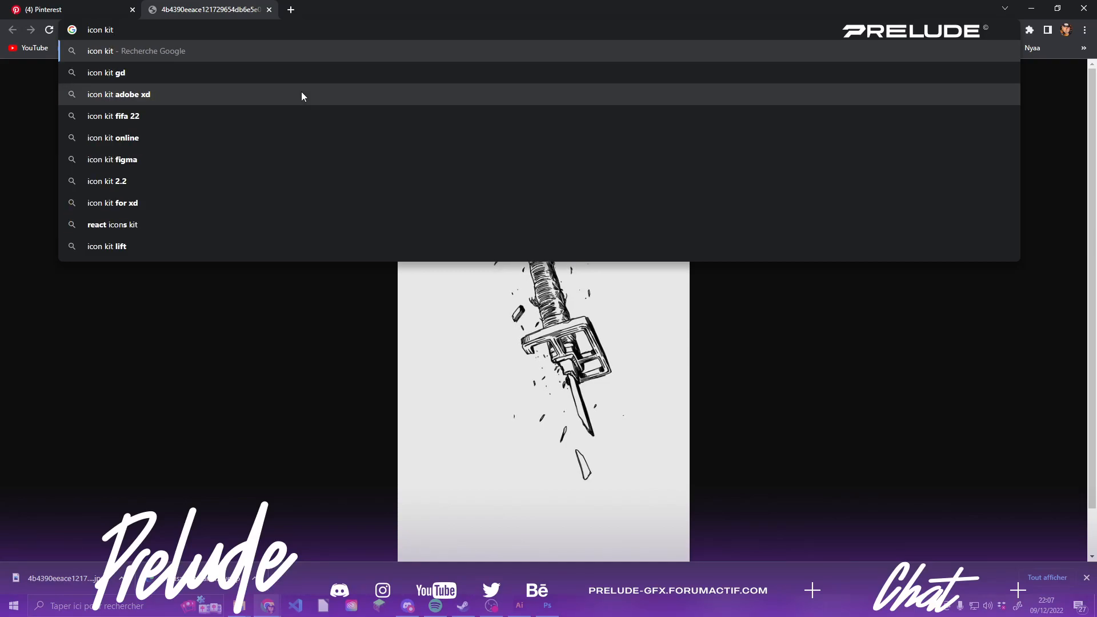
key(Return)
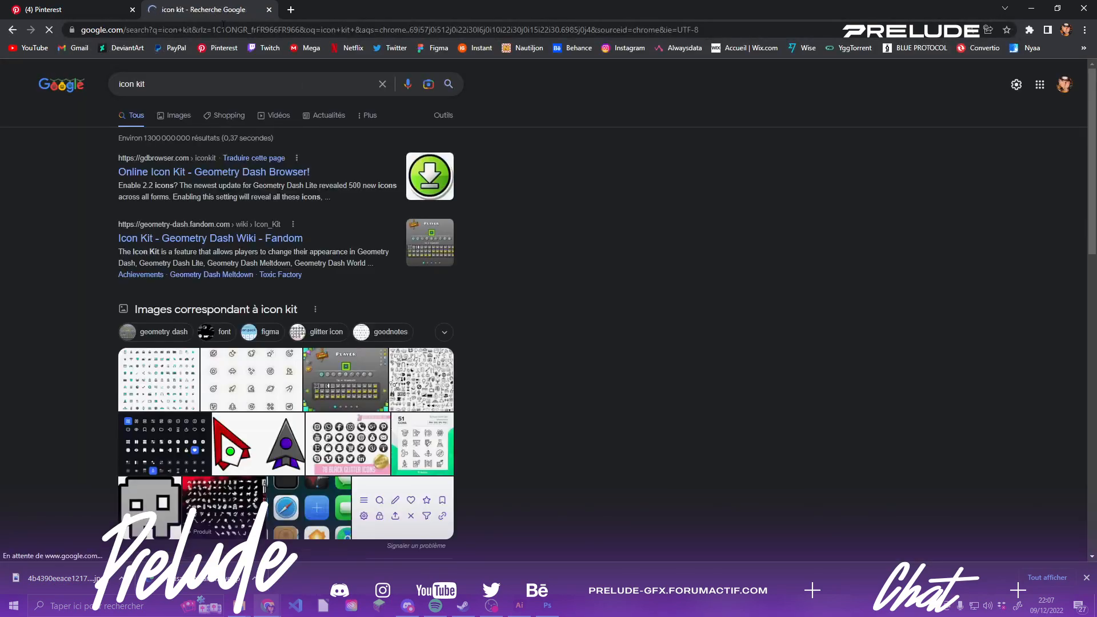
click(179, 114)
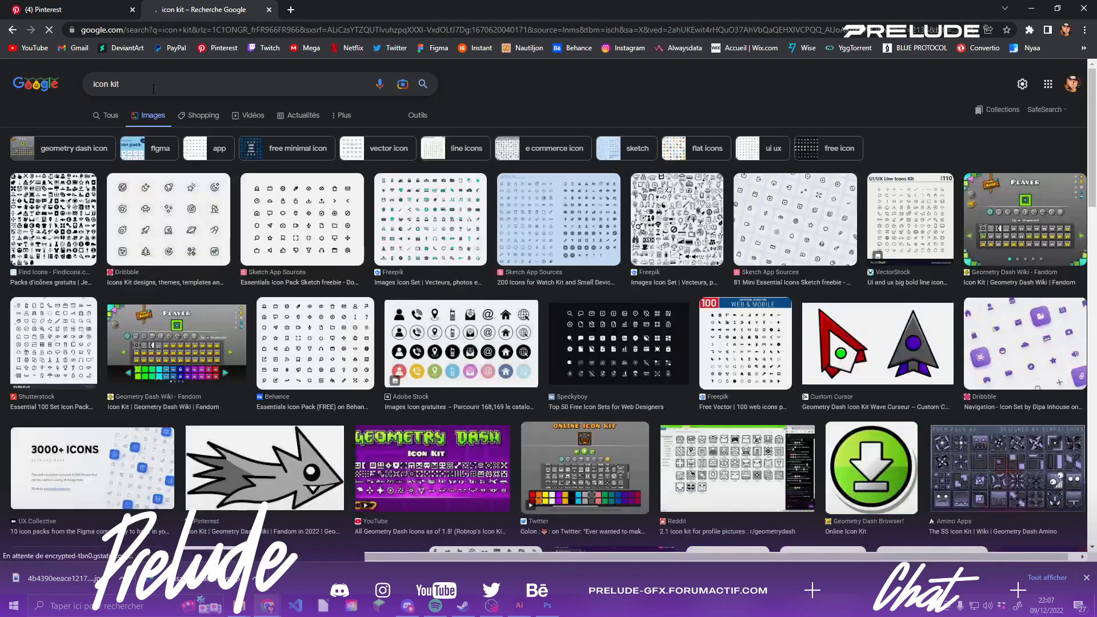
- Refine the image search to "icon kit social" and look through the social media icon sets
click(159, 87)
text(social)
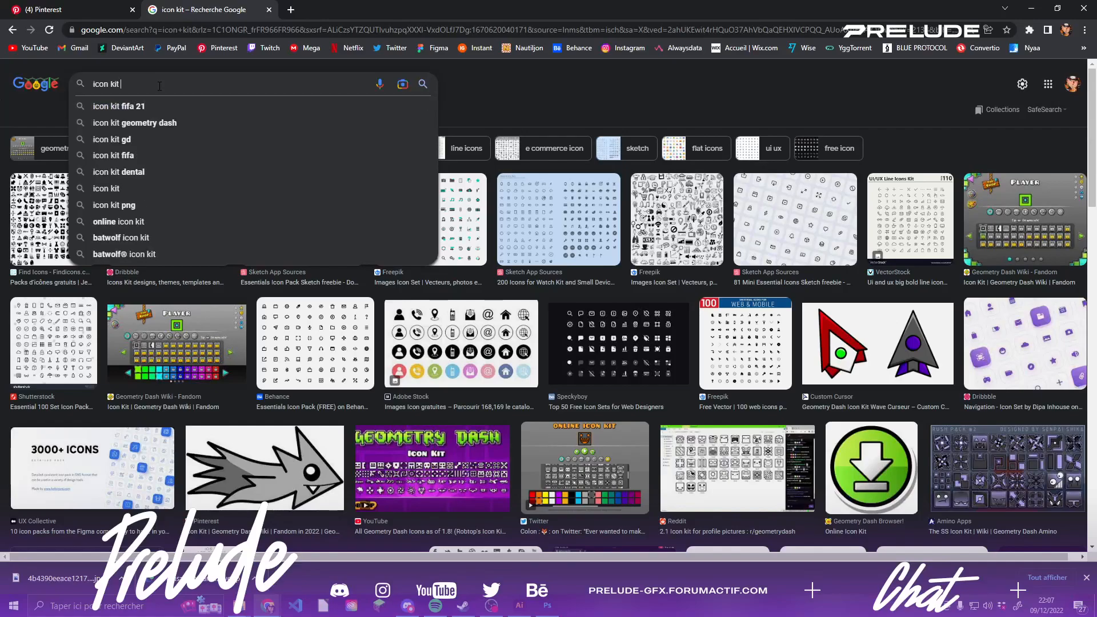
key(Return)
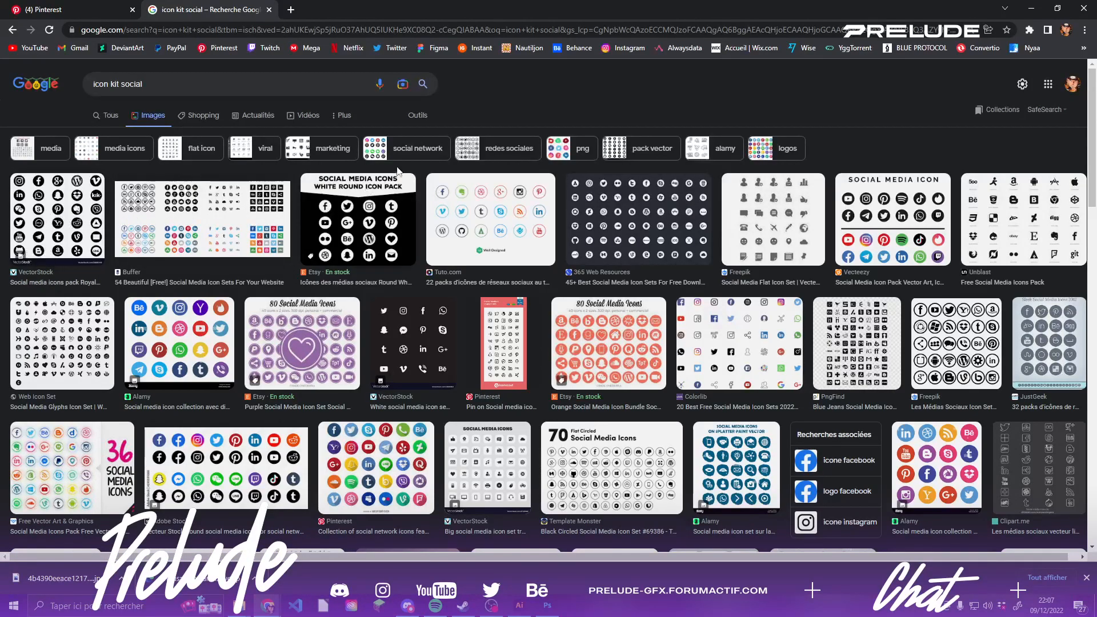
scroll(526, 224, down, 5)
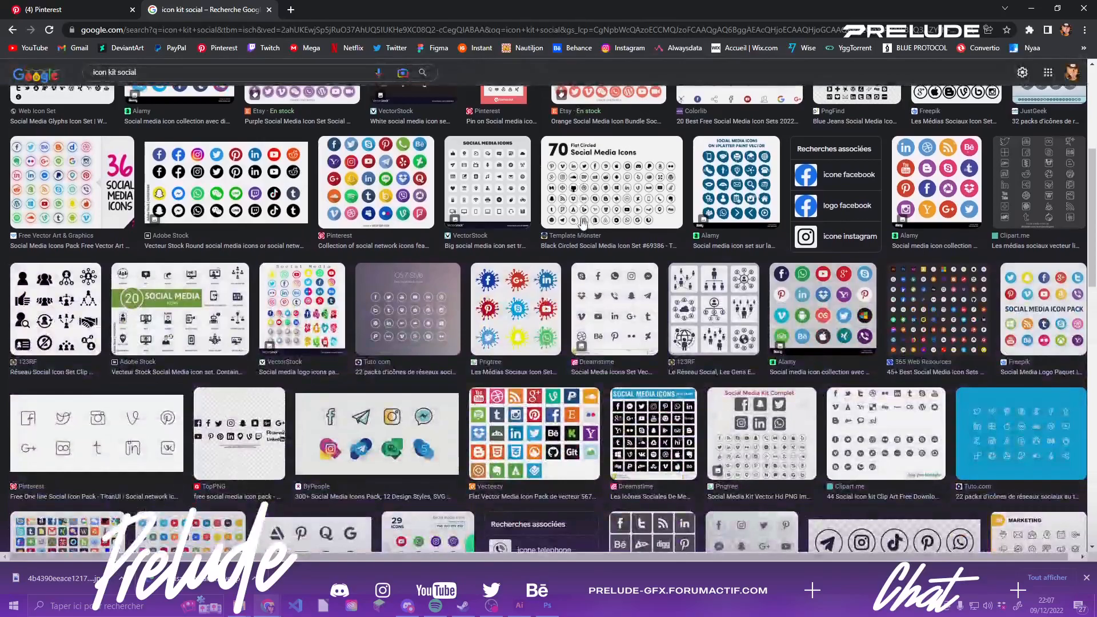
scroll(550, 201, up, 5)
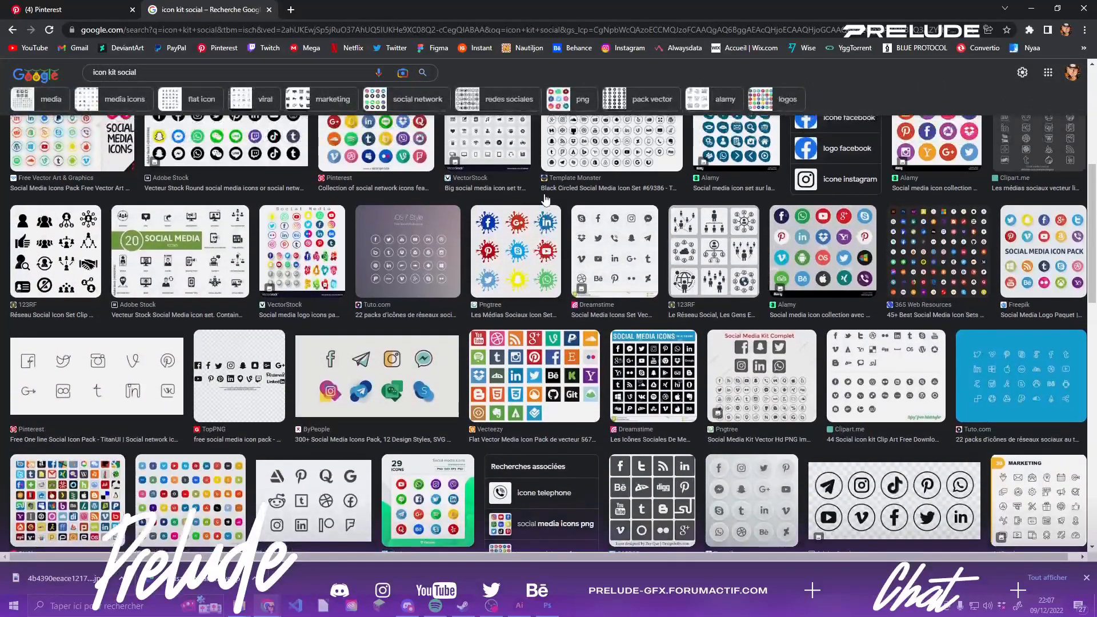
scroll(250, 182, down, 10)
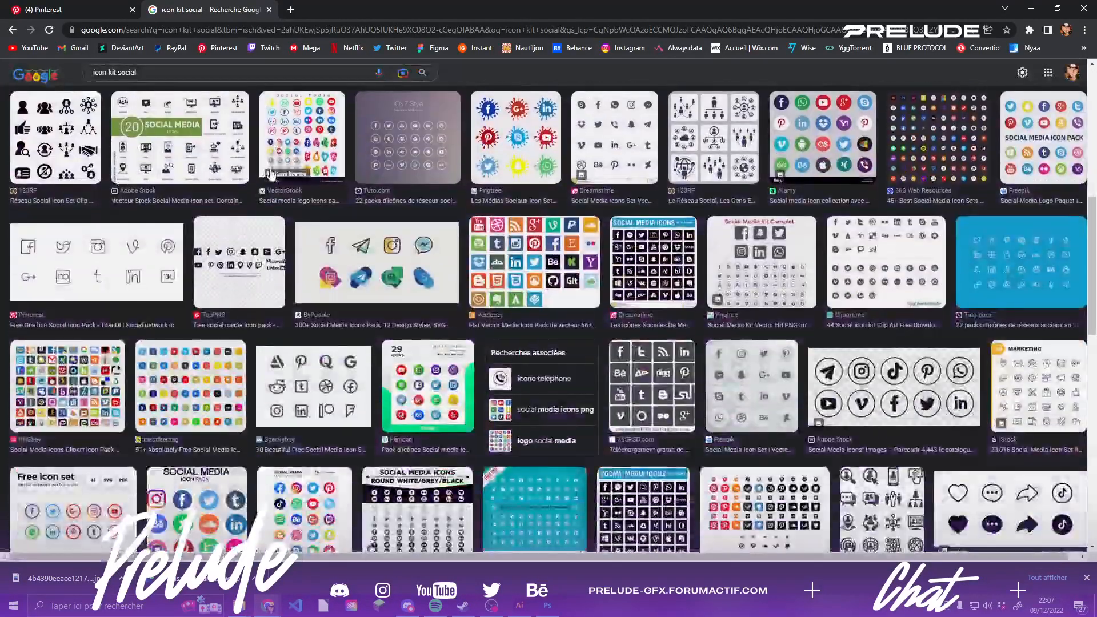
scroll(309, 172, down, 4)
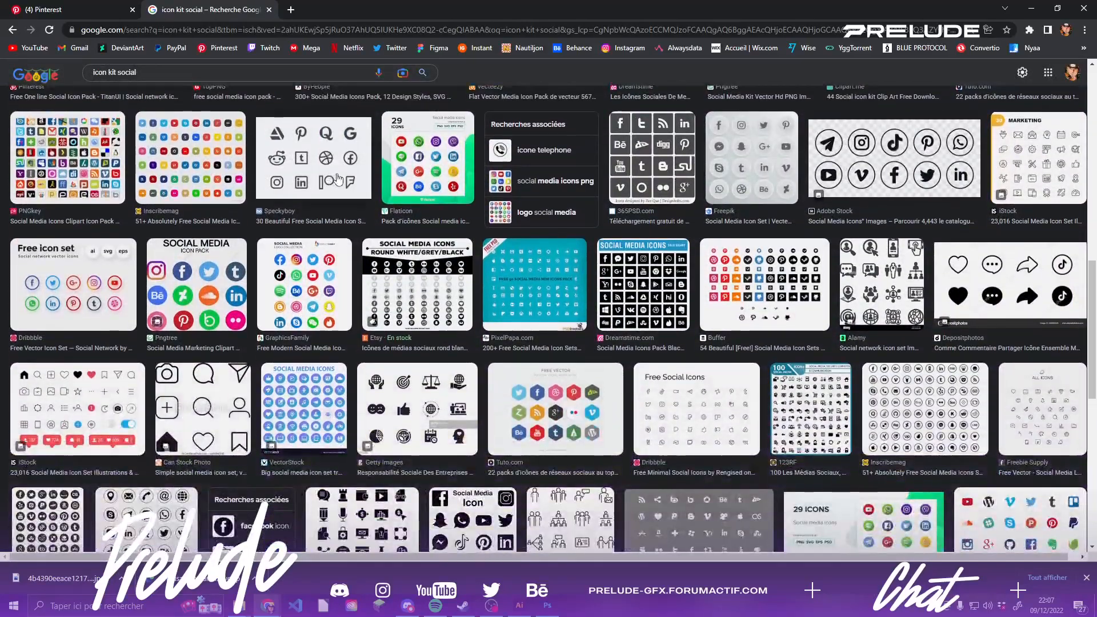
scroll(343, 175, up, 14)
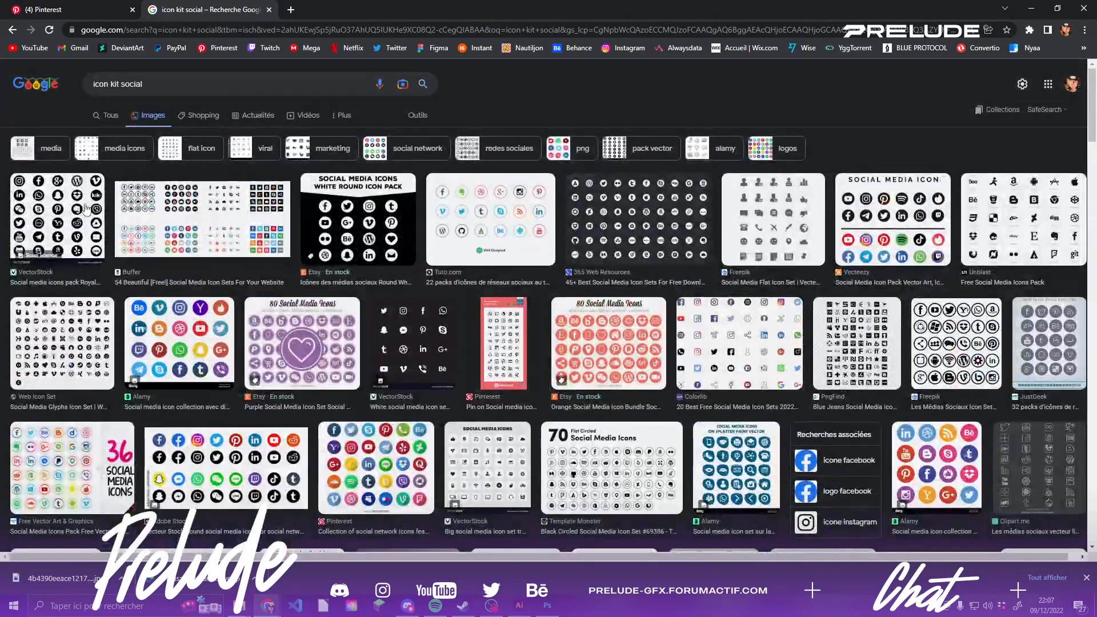
- Preview the VectorStock pack of black round social media icons and browse its similar images
click(86, 209)
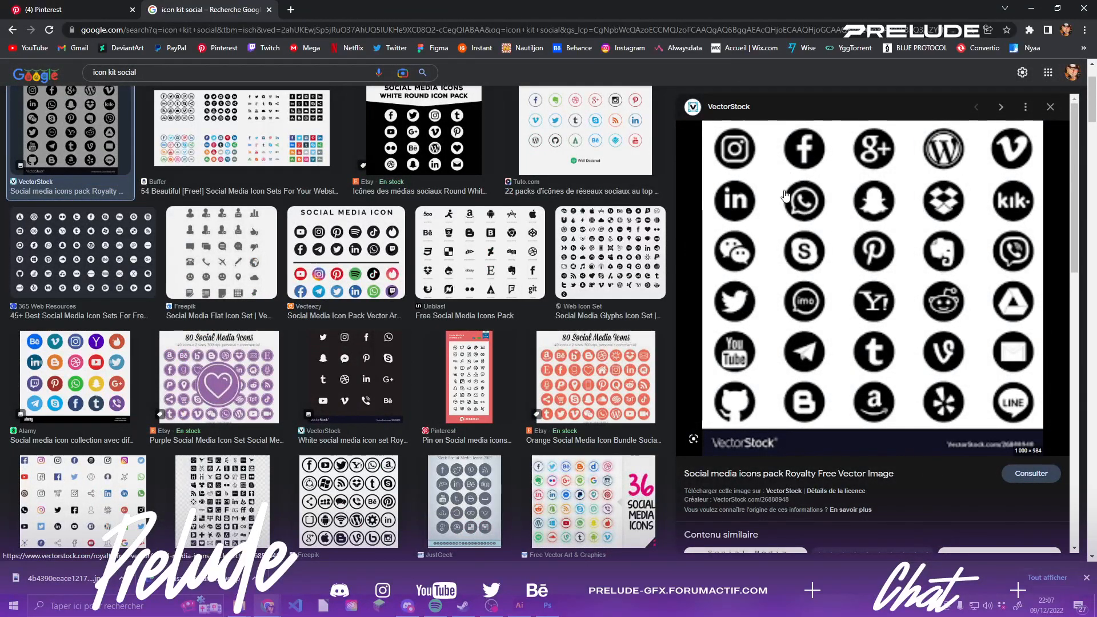
scroll(822, 214, down, 6)
scroll(805, 194, down, 2)
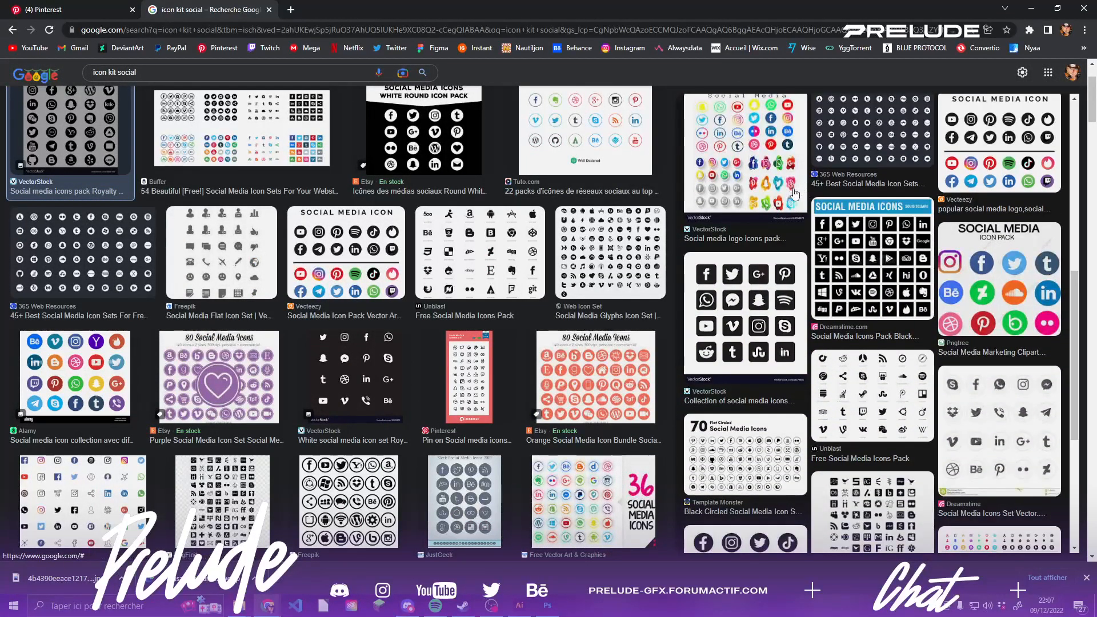
- Check the banner in Photoshop, return to the Chrome image results and preview Buffer's social media icon sets
click(542, 609)
click(545, 610)
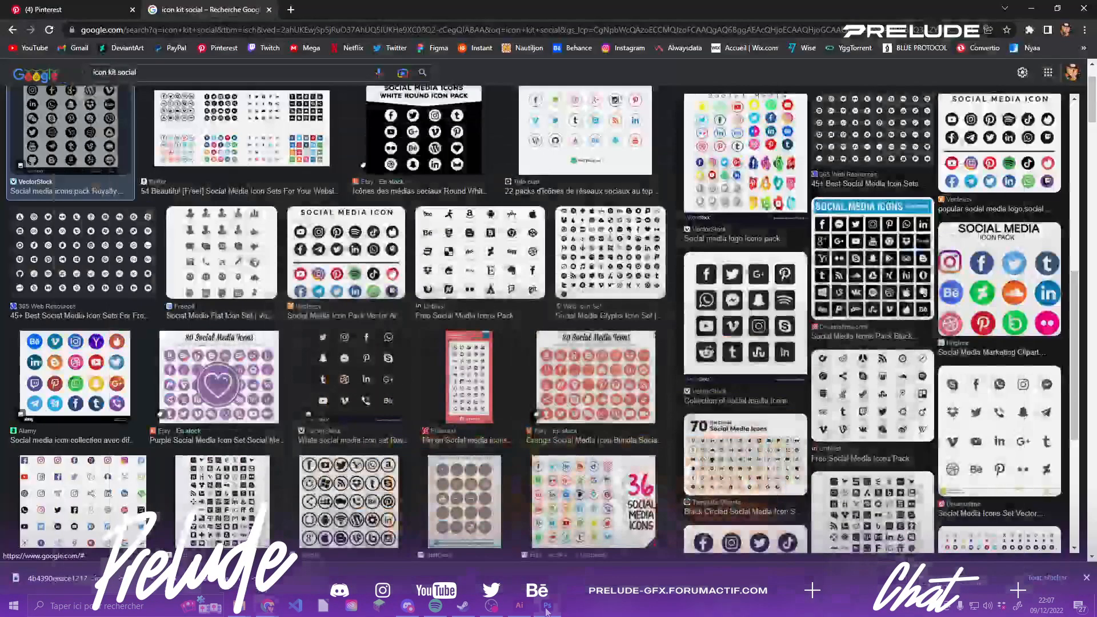
click(546, 610)
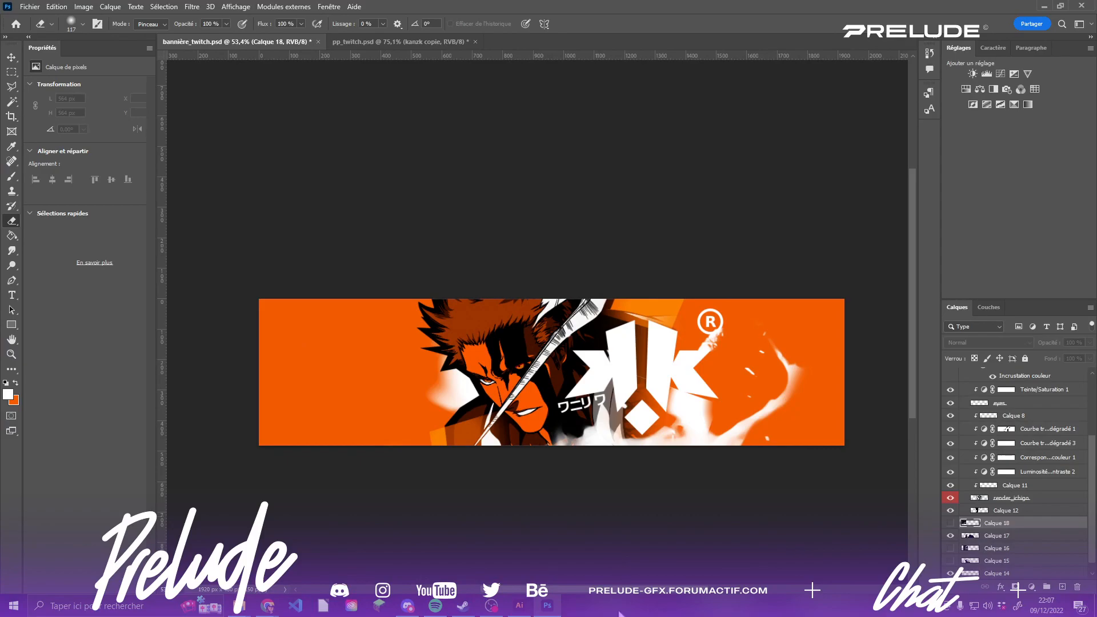
click(546, 605)
scroll(131, 119, up, 3)
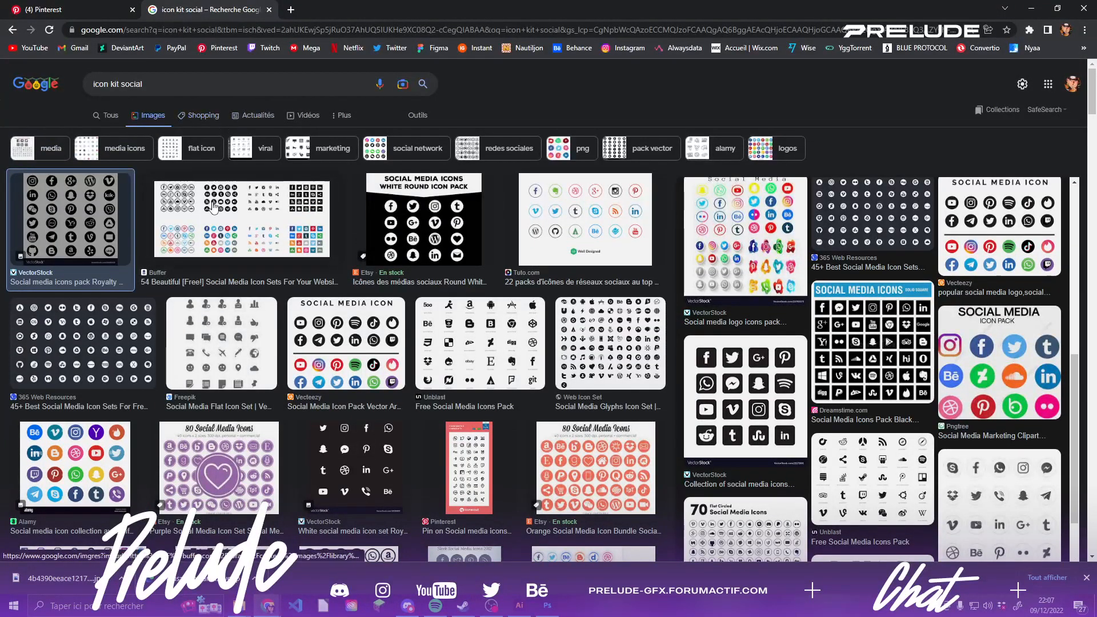
click(241, 219)
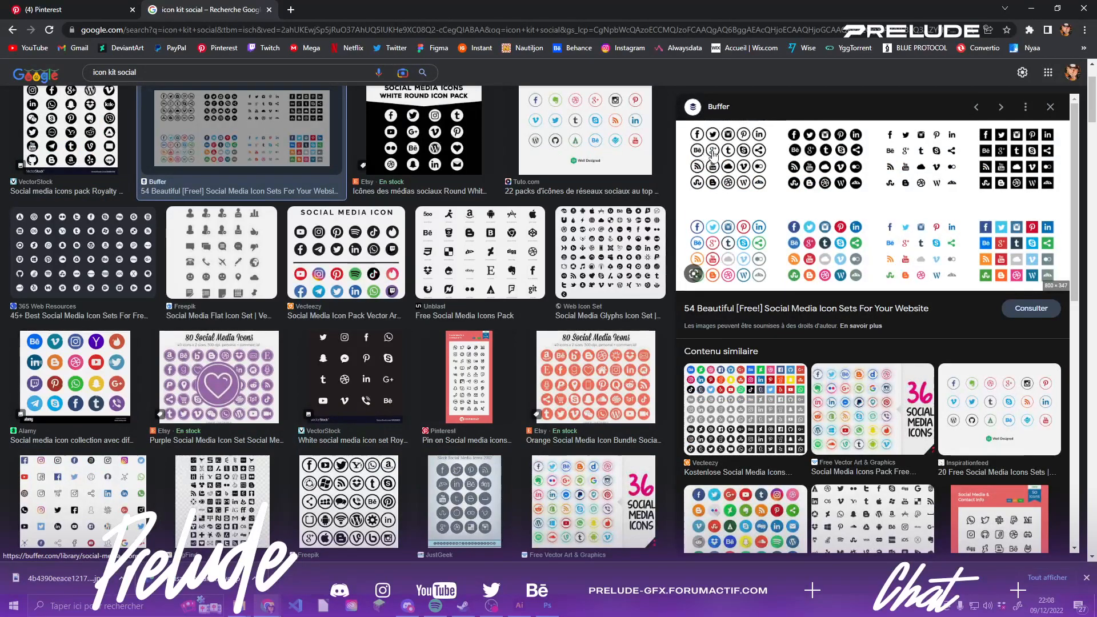
- Change the image search to "icon twitter"
drag(138, 72, 211, 80)
click(107, 72)
text(t)
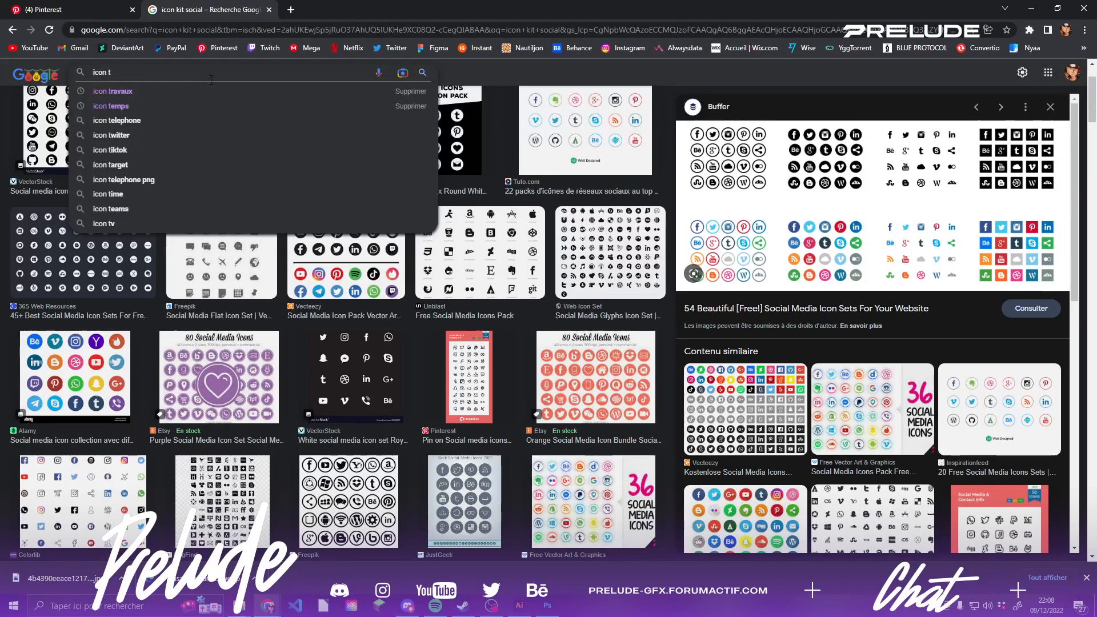
text(wit)
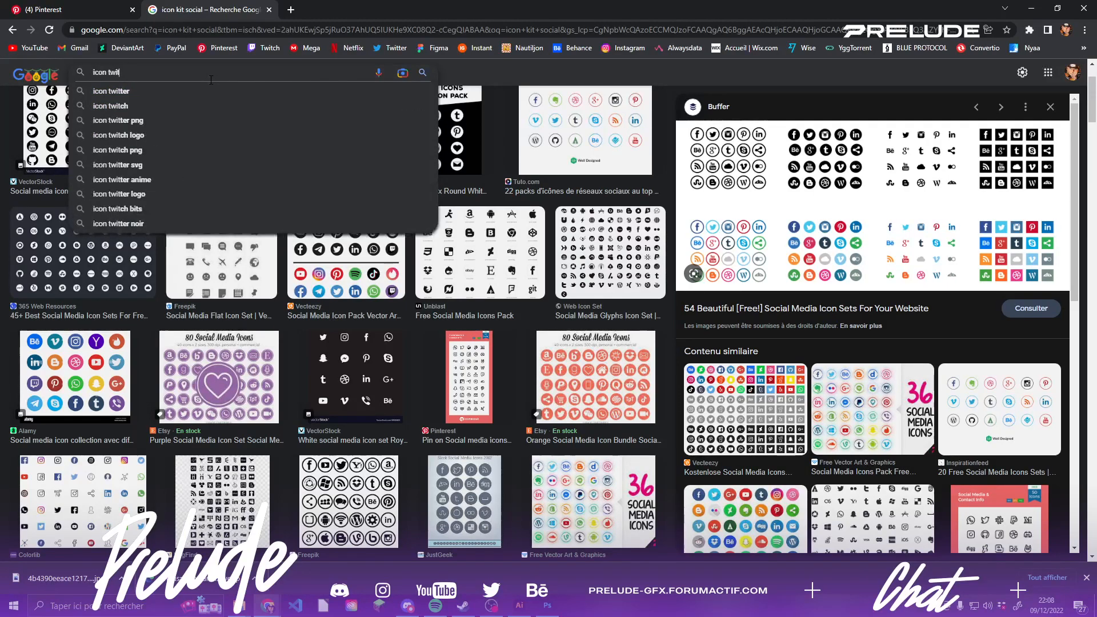
text(ter)
key(Return)
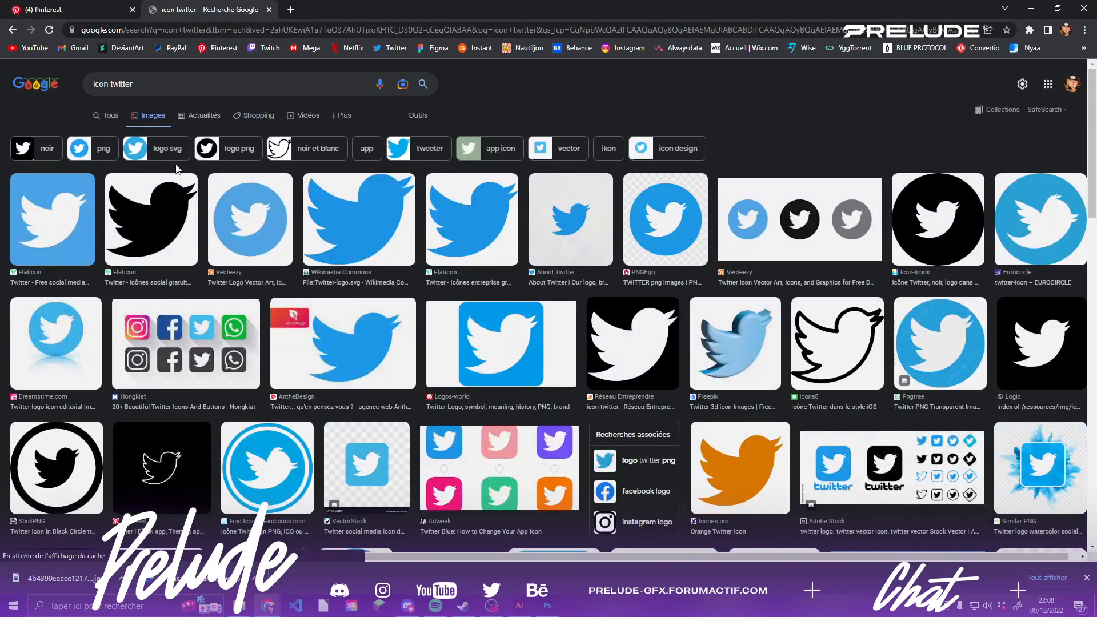
- Open the black round Twitter icon on Icon-Icons and save its 512px PNG to the Bureau folder as twitter_black_logo_icon_147062.png
click(937, 228)
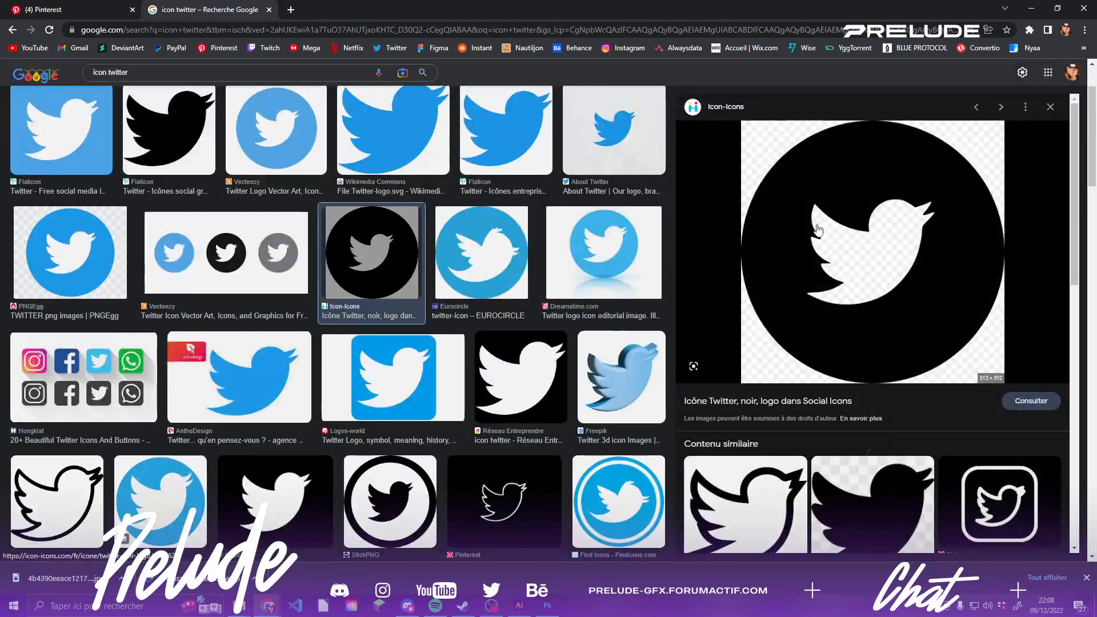
click(818, 229)
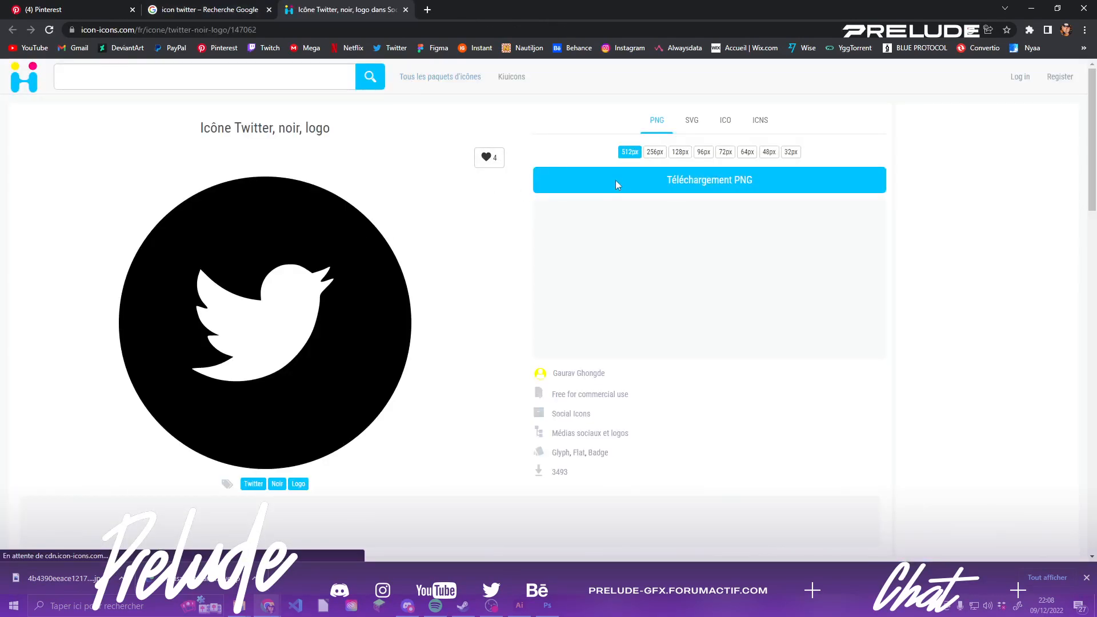
click(615, 181)
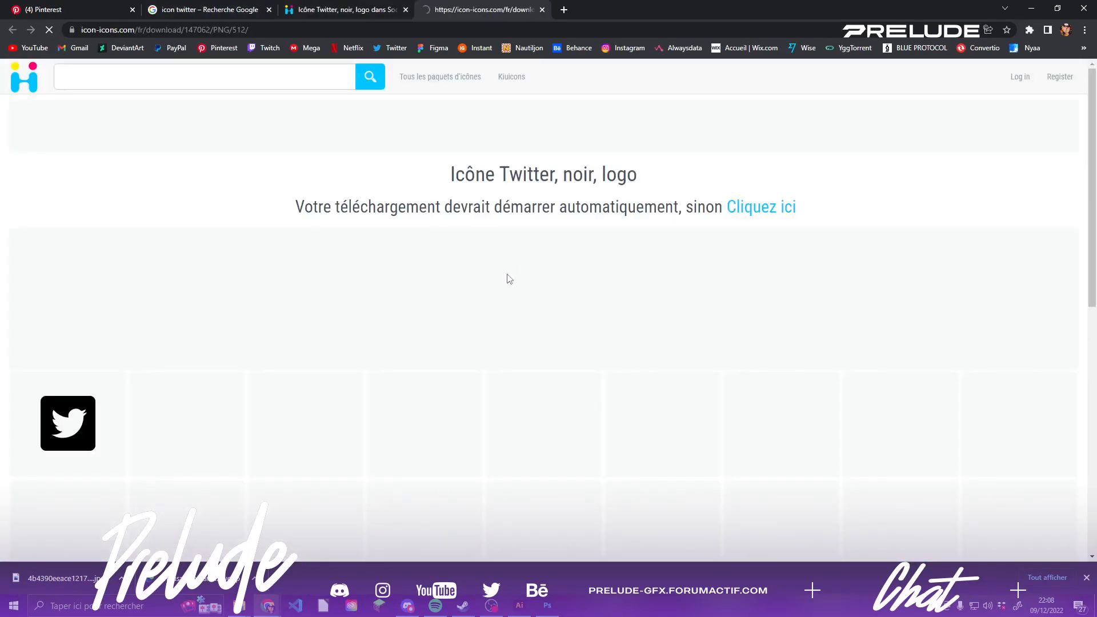
click(778, 215)
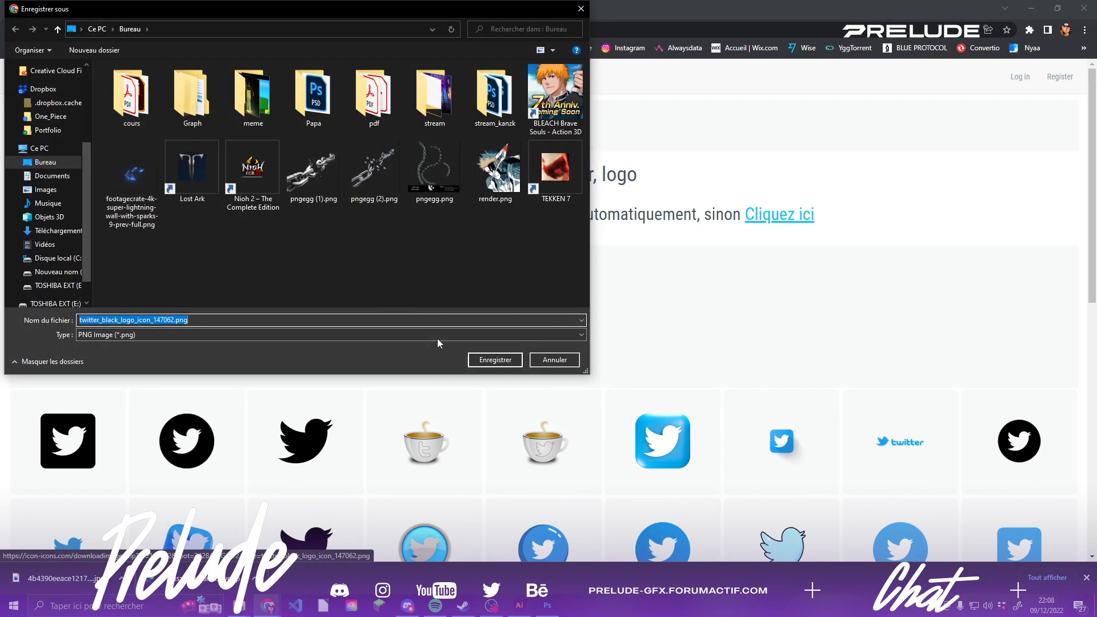
click(478, 362)
- Return to the Google Images results and search for "icon discord"
click(398, 6)
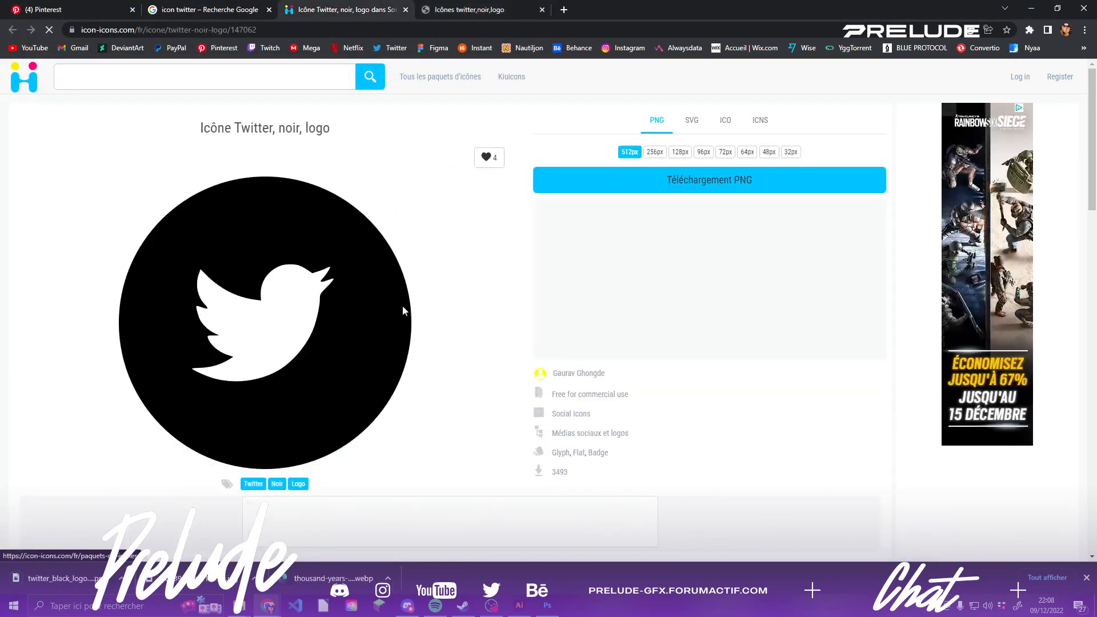
click(209, 9)
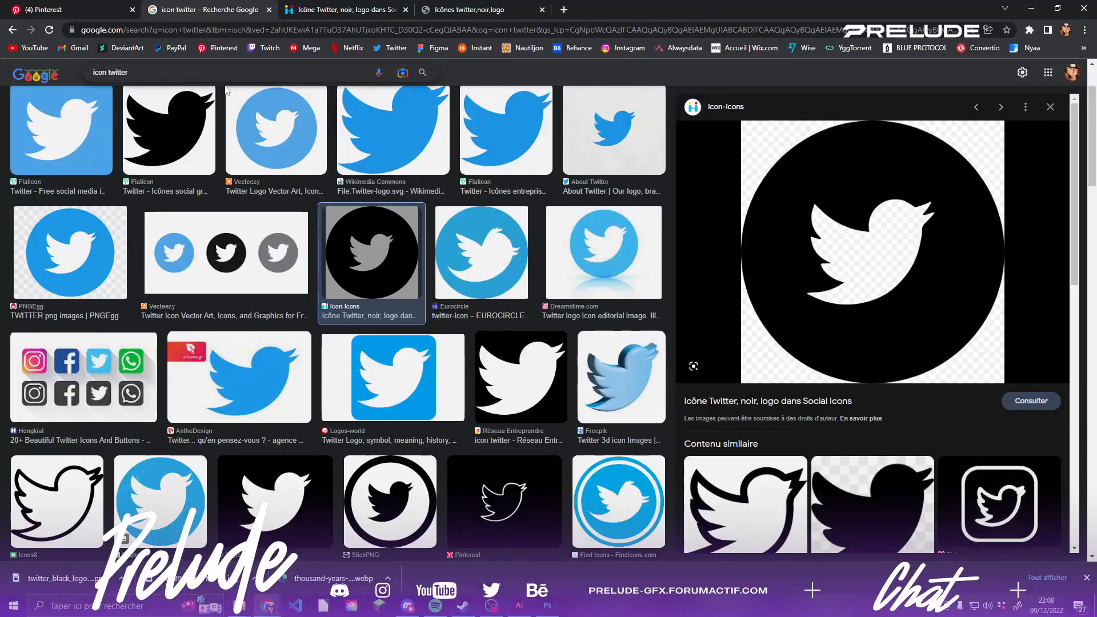
scroll(226, 91, up, 2)
double_click(112, 84)
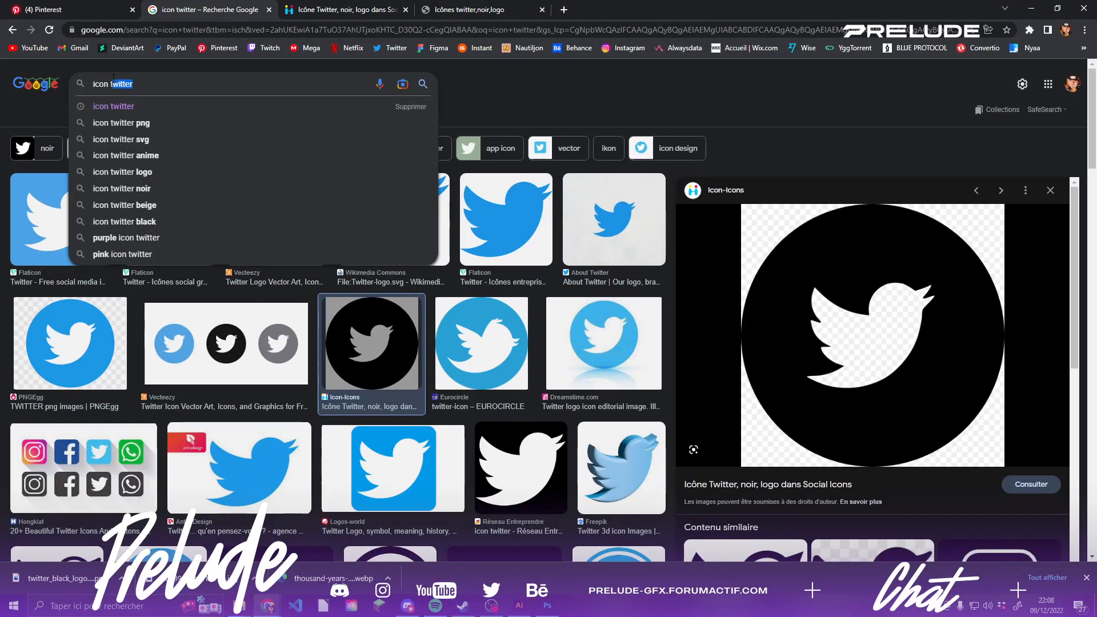
text(discord)
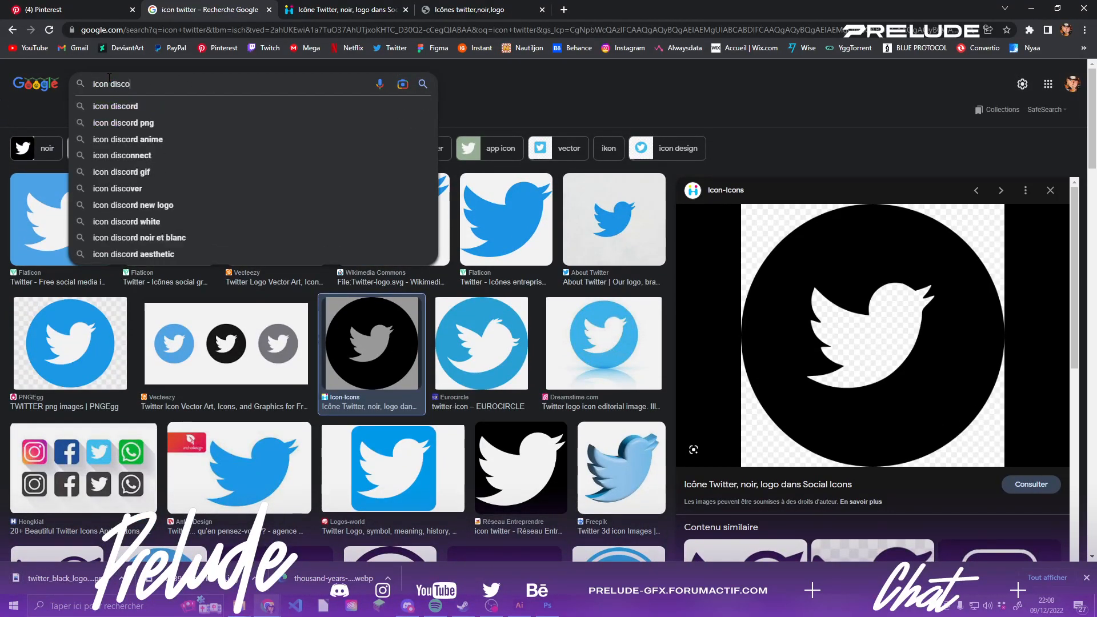
key(Return)
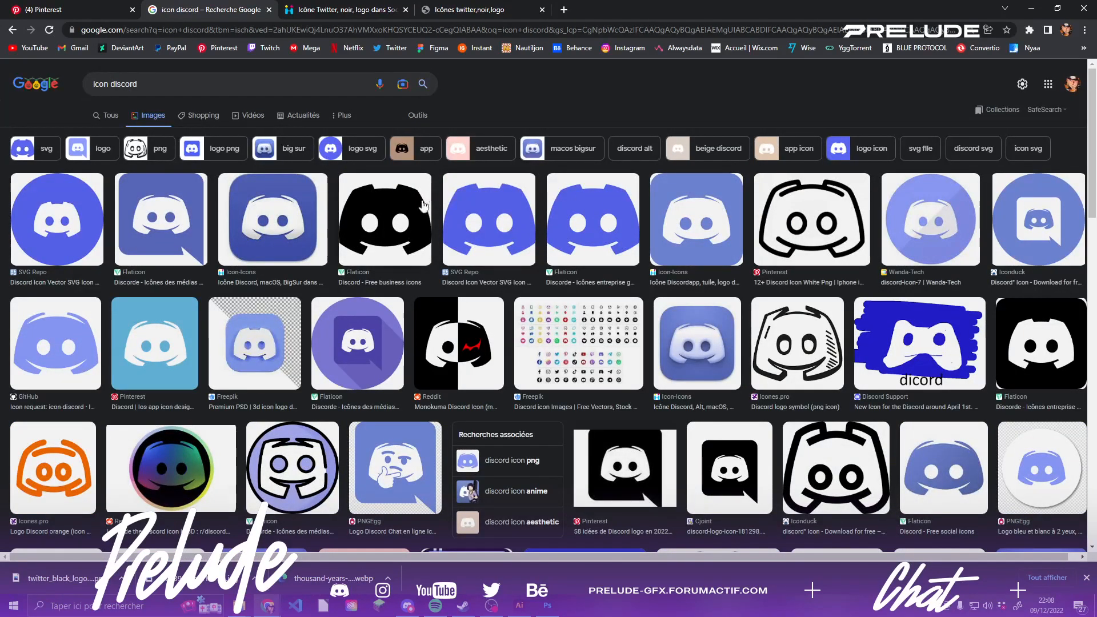
- Open the solid black Discord icon on Flaticon and save its free 512px PNG to the Bureau folder as discord.png
click(377, 212)
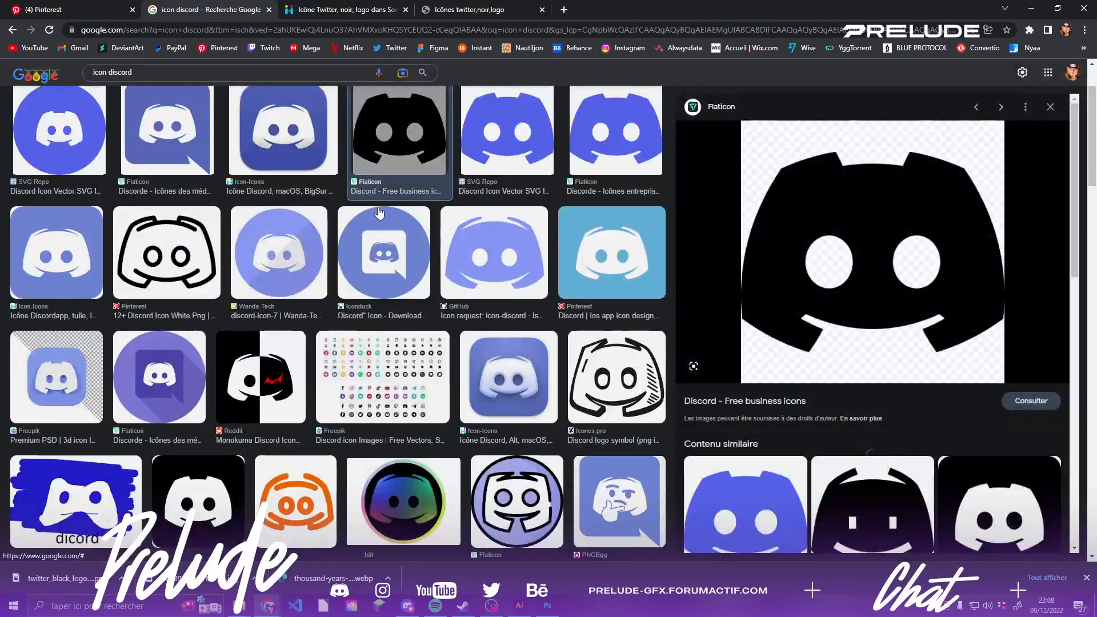
click(801, 253)
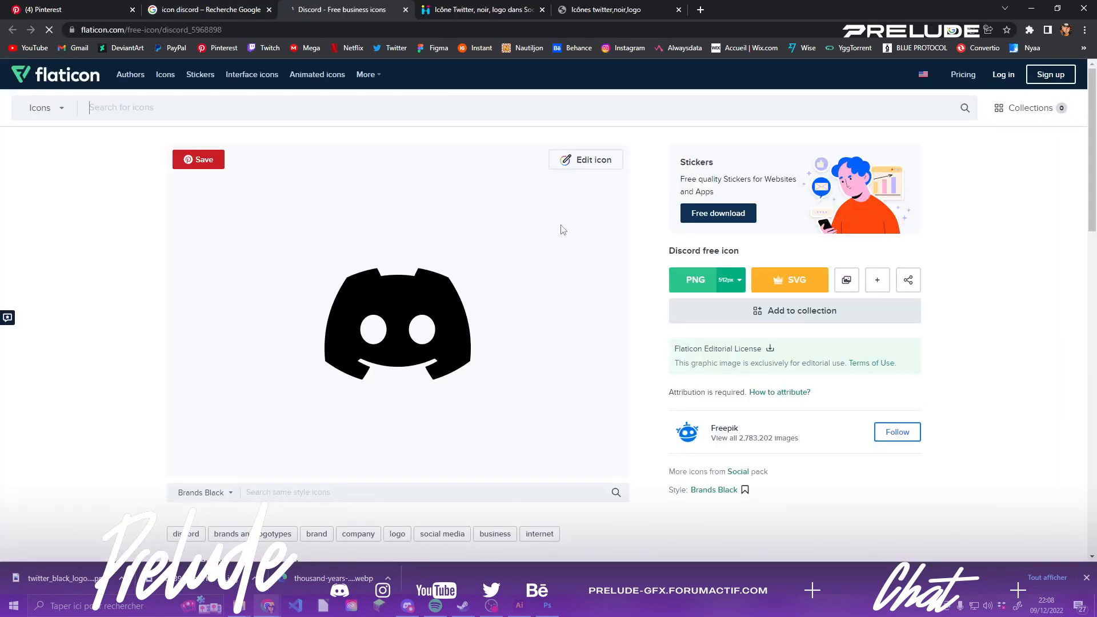
click(694, 280)
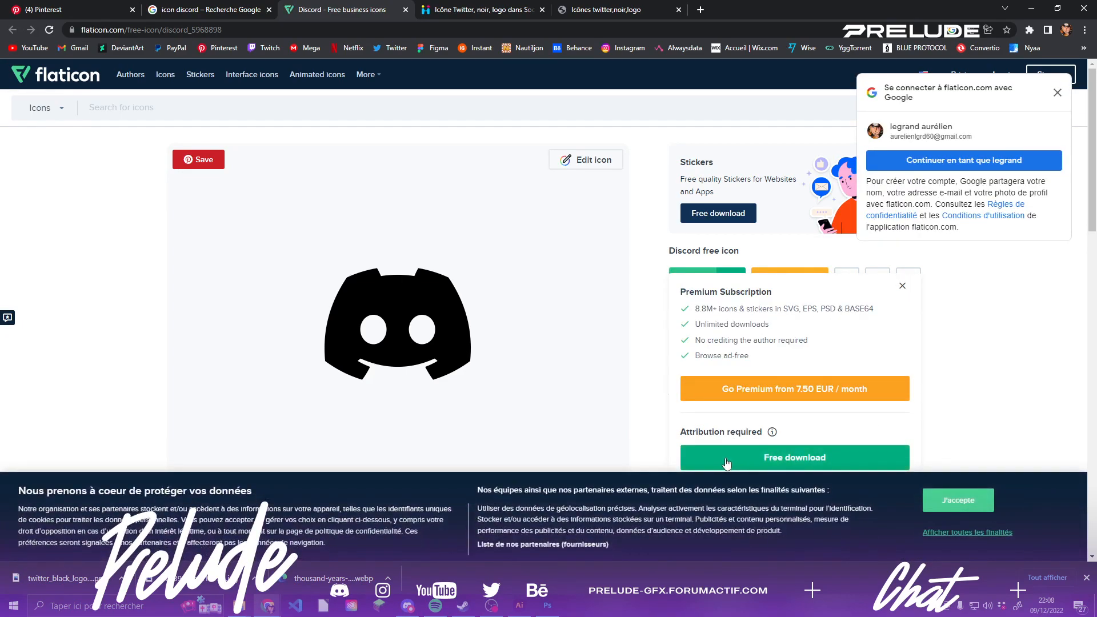
click(726, 457)
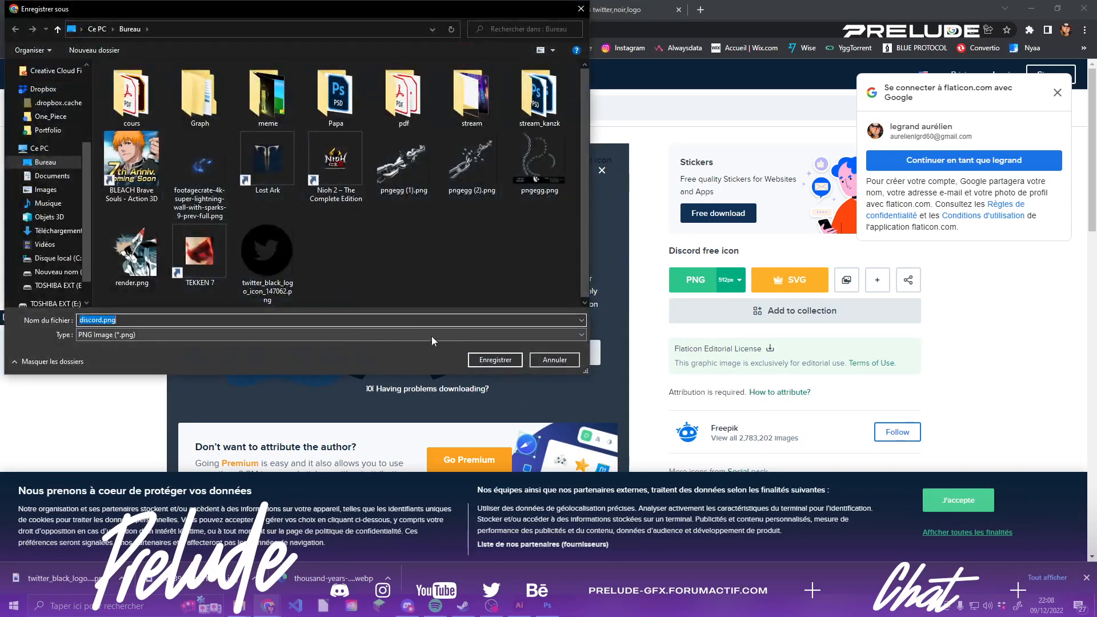
click(496, 359)
- Return to the Google Images results and change the search to "icon tiktok"
click(229, 10)
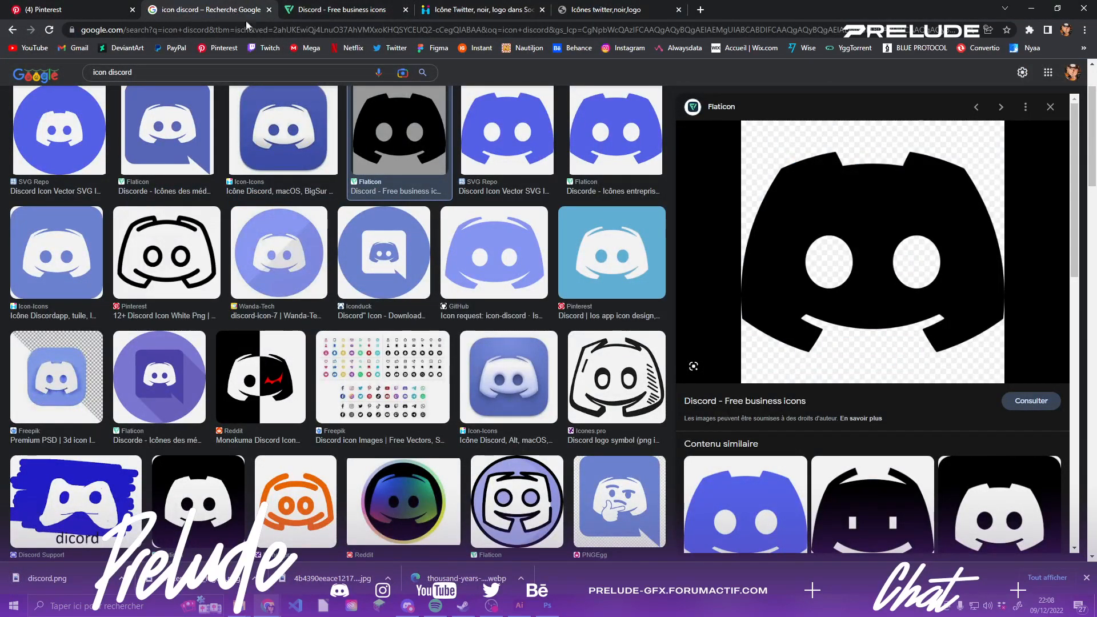
scroll(177, 89, up, 2)
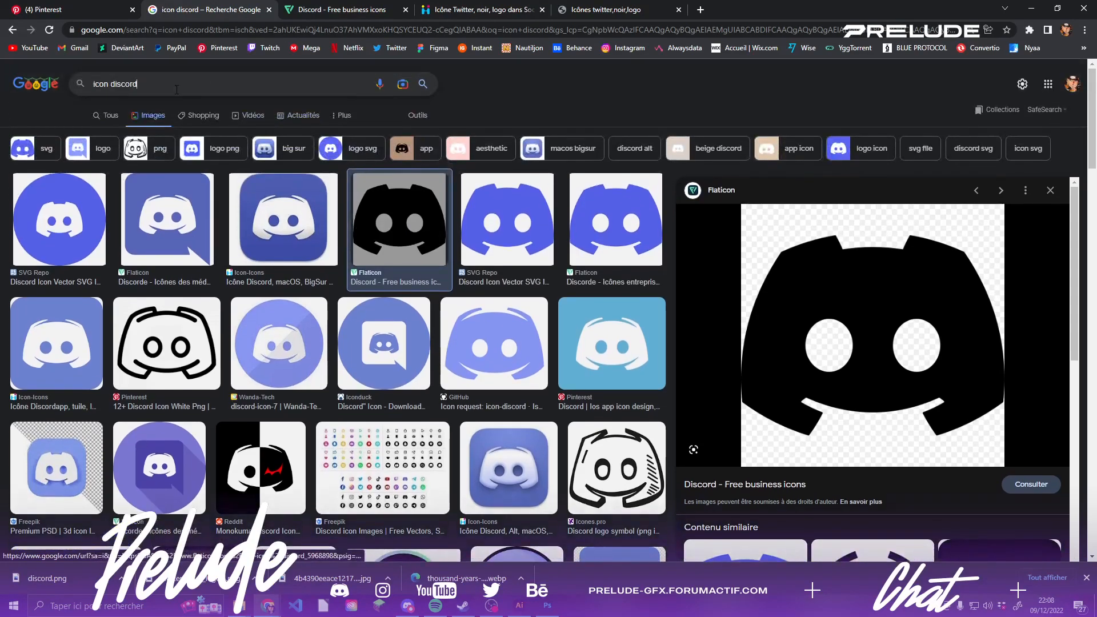
double_click(111, 84)
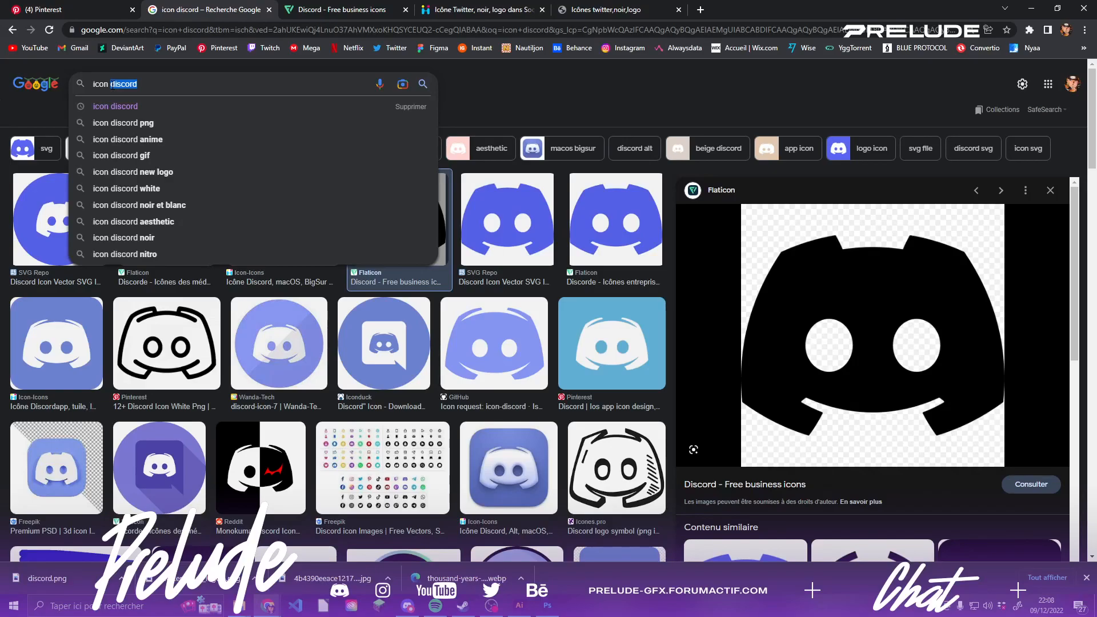
text(tik)
key(Down)
key(Return)
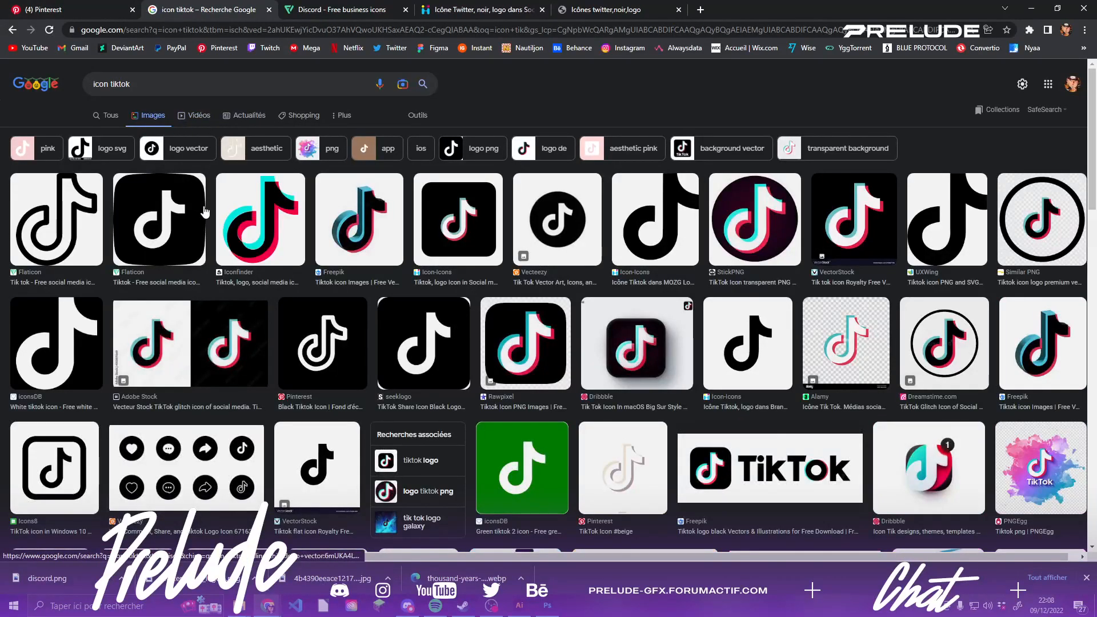
- Open the black rounded-square TikTok icon on Flaticon, save its free 512px PNG as tiktok.png and close the icon page
click(165, 212)
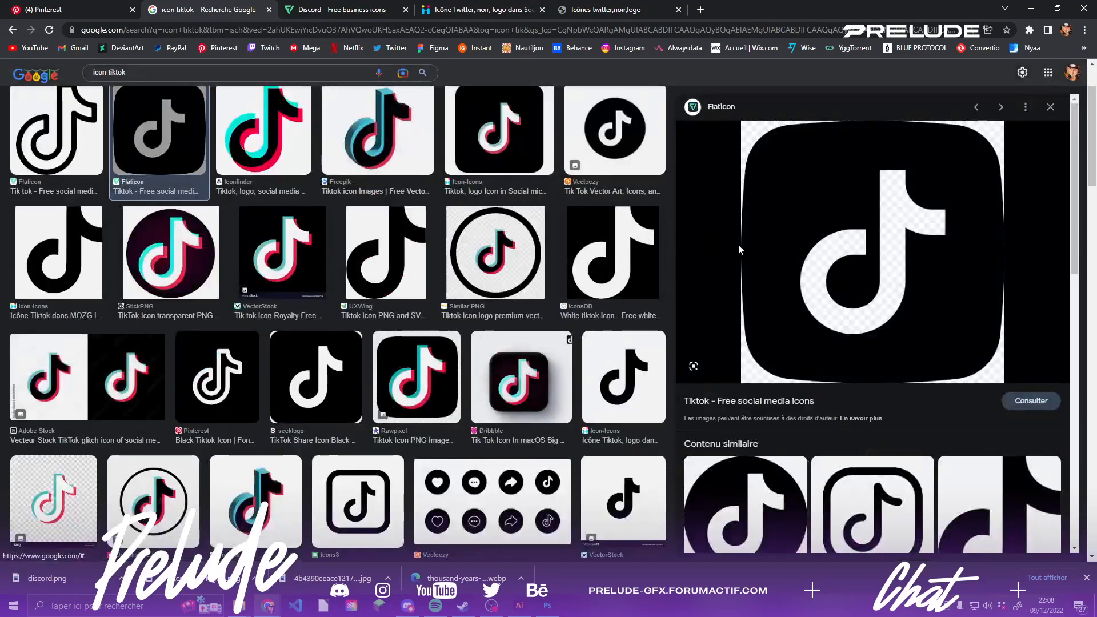
click(738, 245)
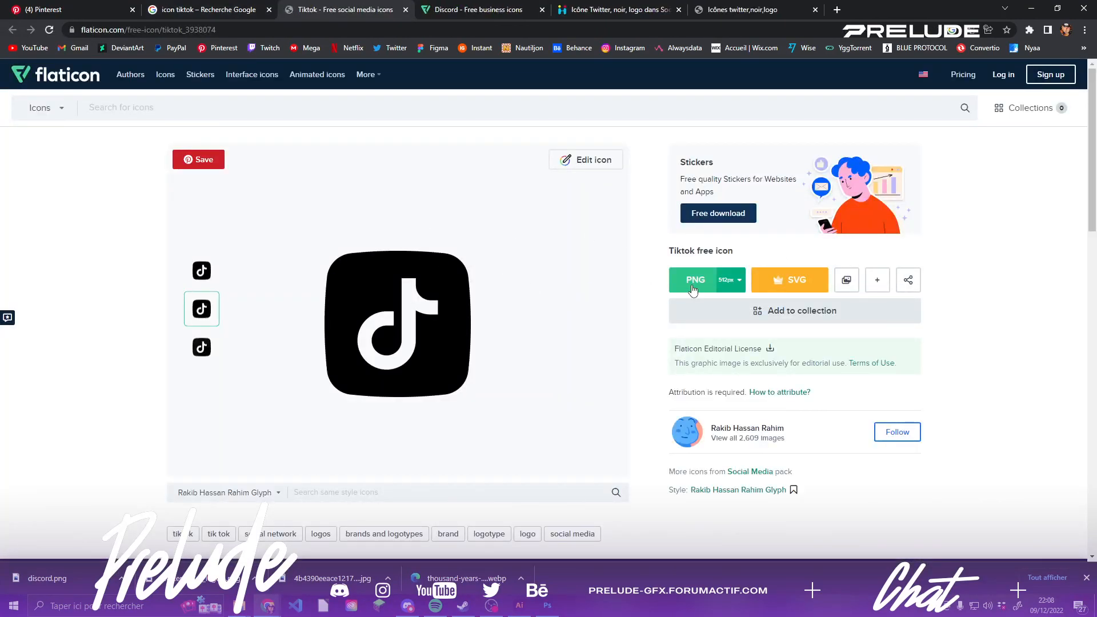
click(695, 281)
click(733, 457)
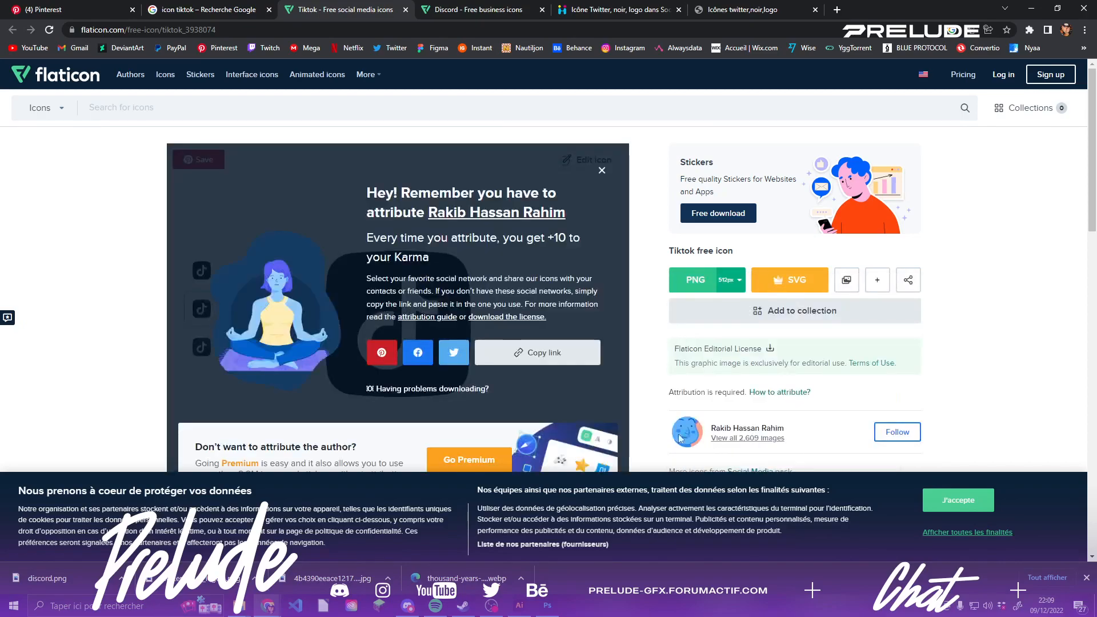
click(495, 360)
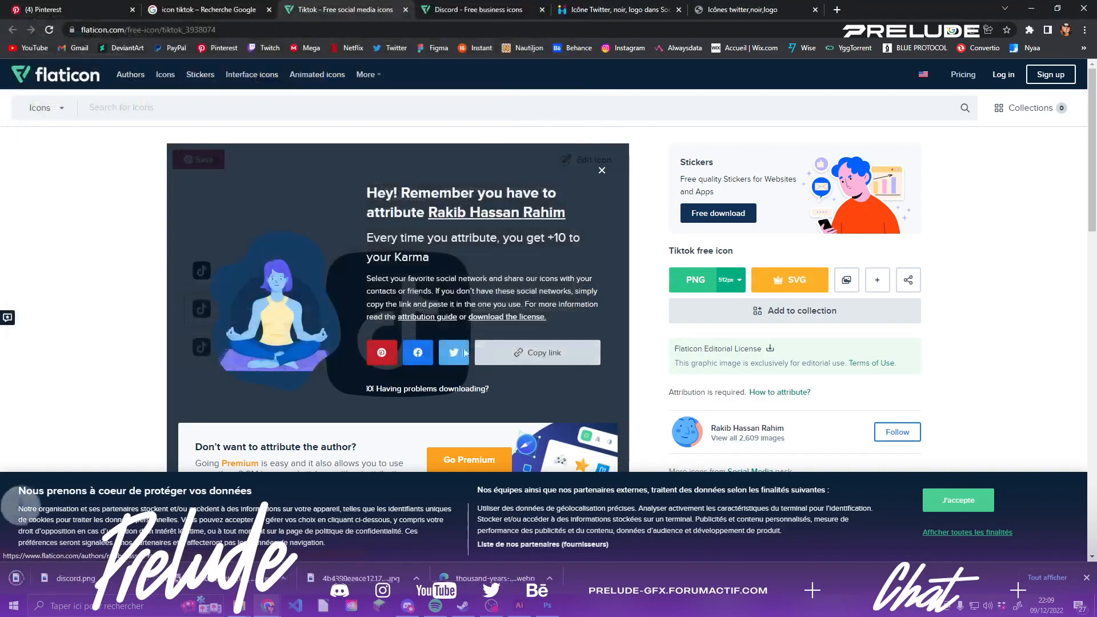
click(406, 10)
drag(119, 72, 76, 62)
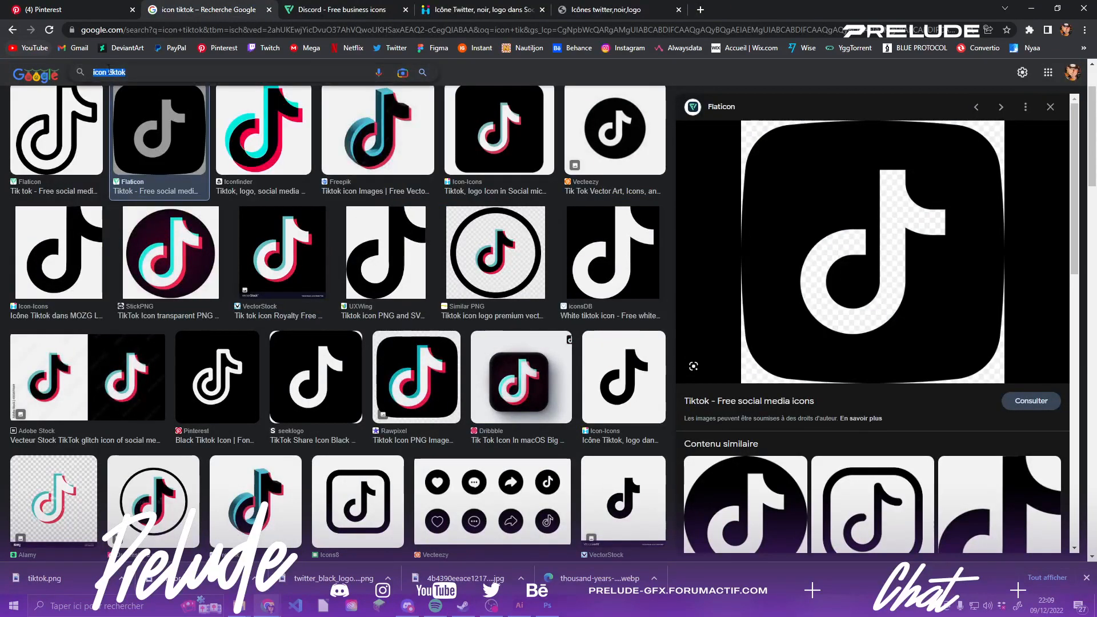
click(130, 74)
double_click(130, 73)
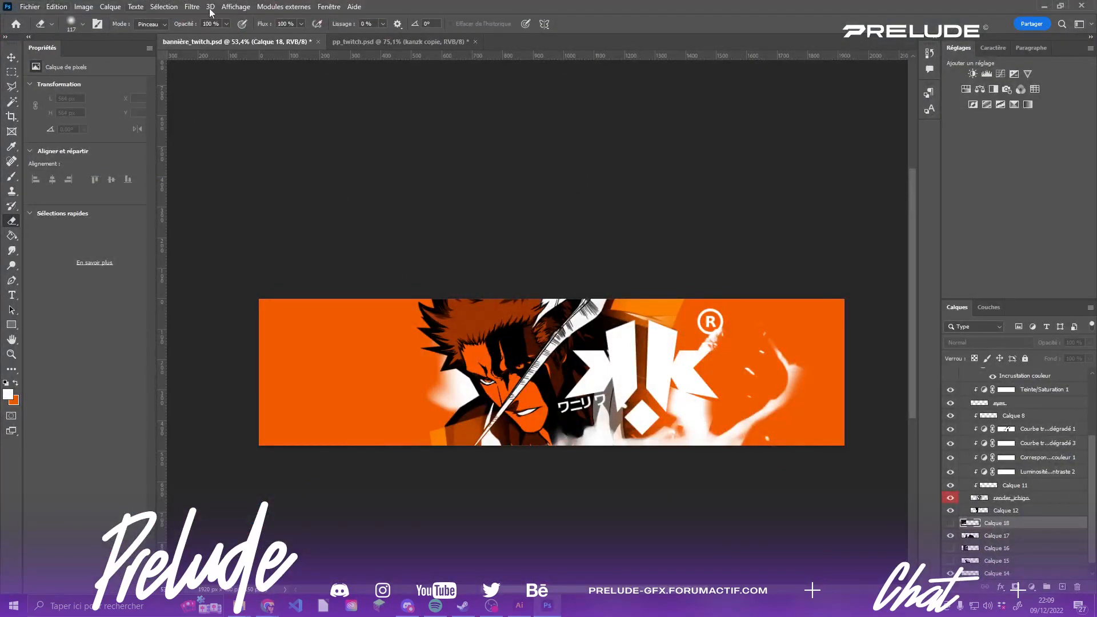
- In Photoshop, open discord.png, tiktok.png and twitter_black_logo_icon_147062.png together from the Bureau folder
click(366, 41)
click(30, 6)
key(ctrl+o)
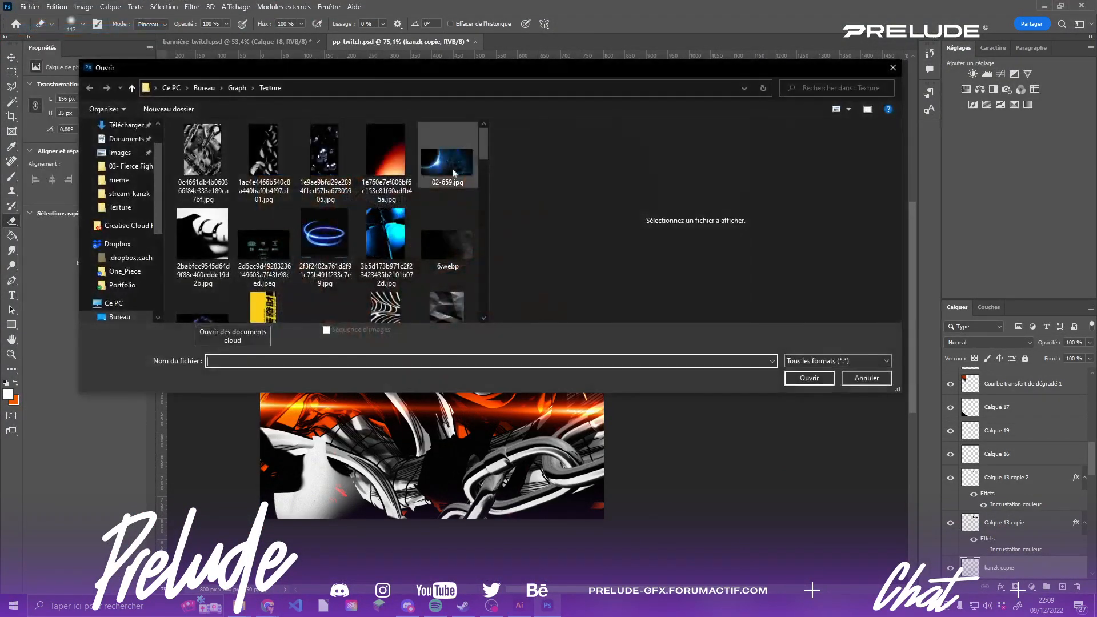
click(127, 148)
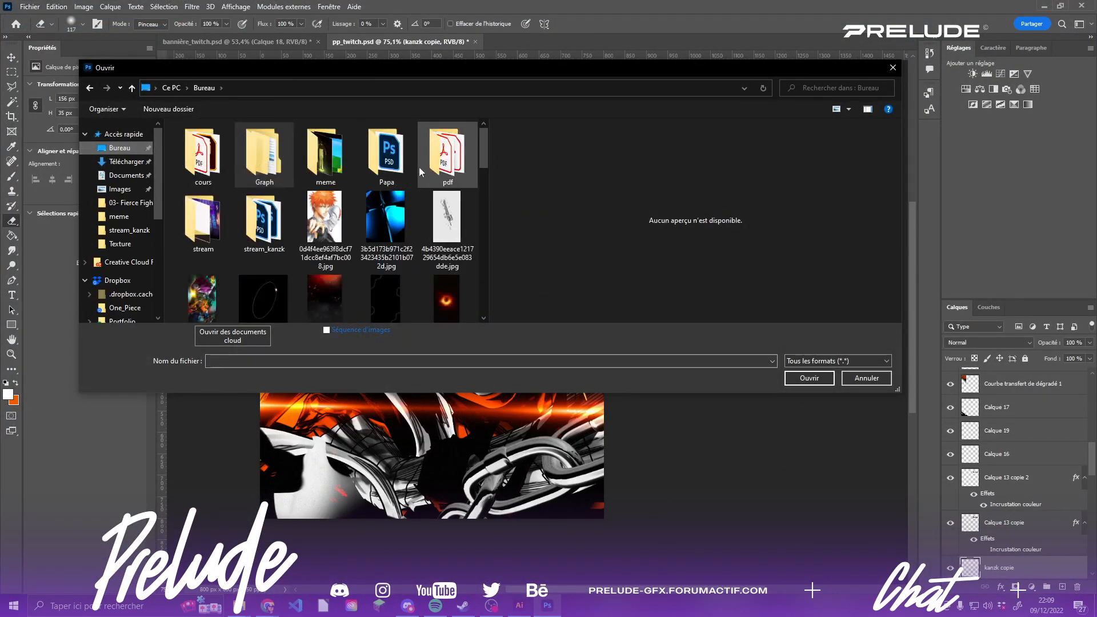
scroll(399, 188, down, 6)
scroll(385, 203, down, 5)
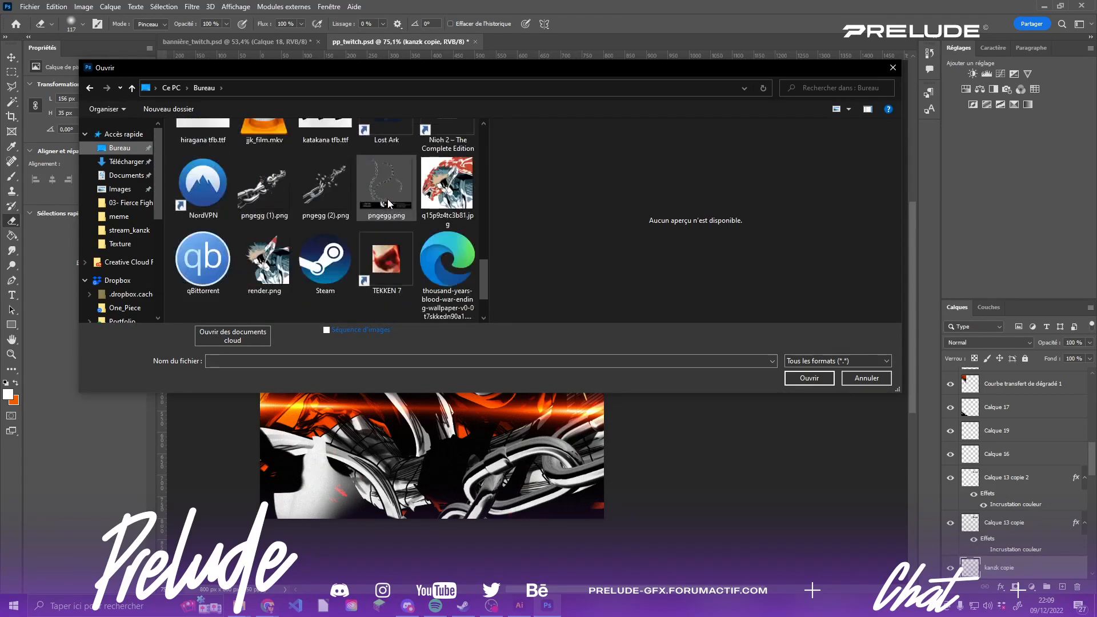
click(331, 241)
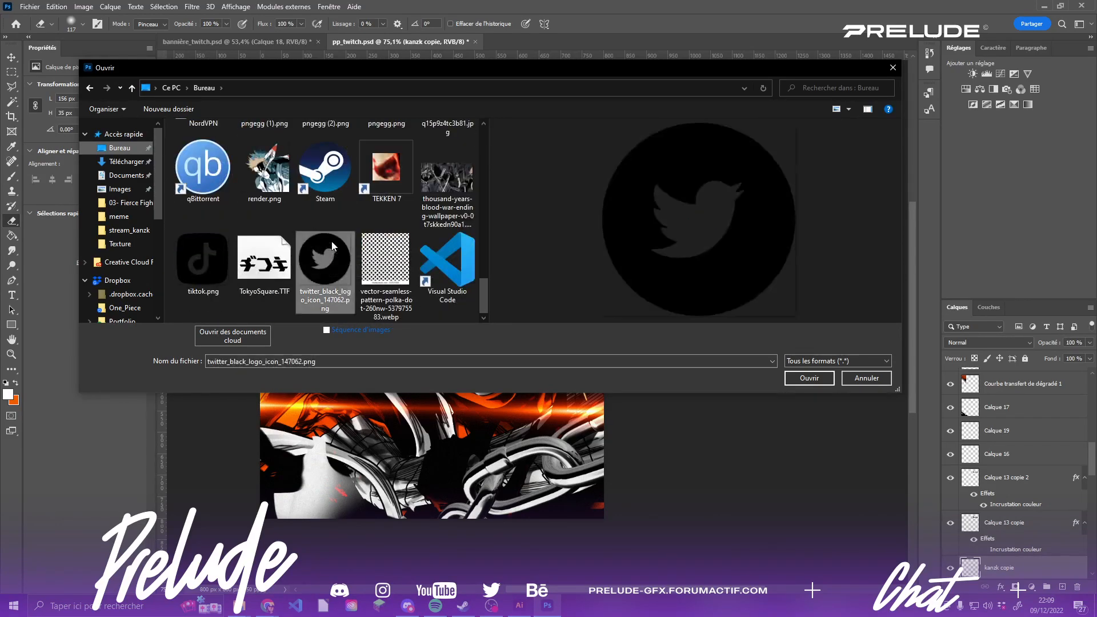
ctrl+click(204, 245)
scroll(383, 199, up, 5)
scroll(383, 199, up, 2)
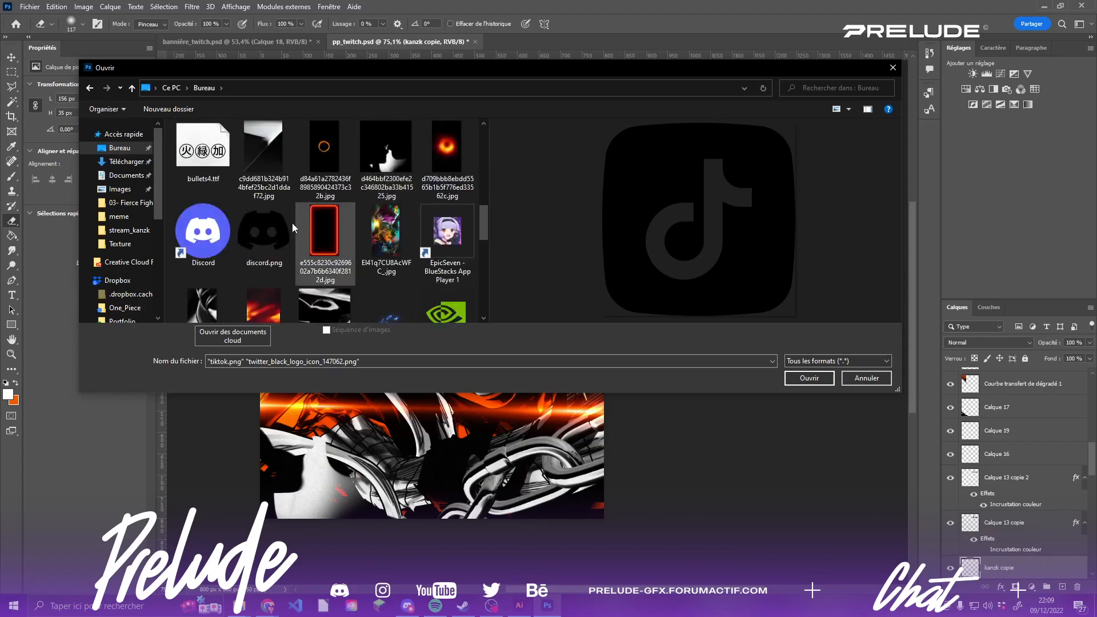
ctrl+click(264, 231)
click(808, 378)
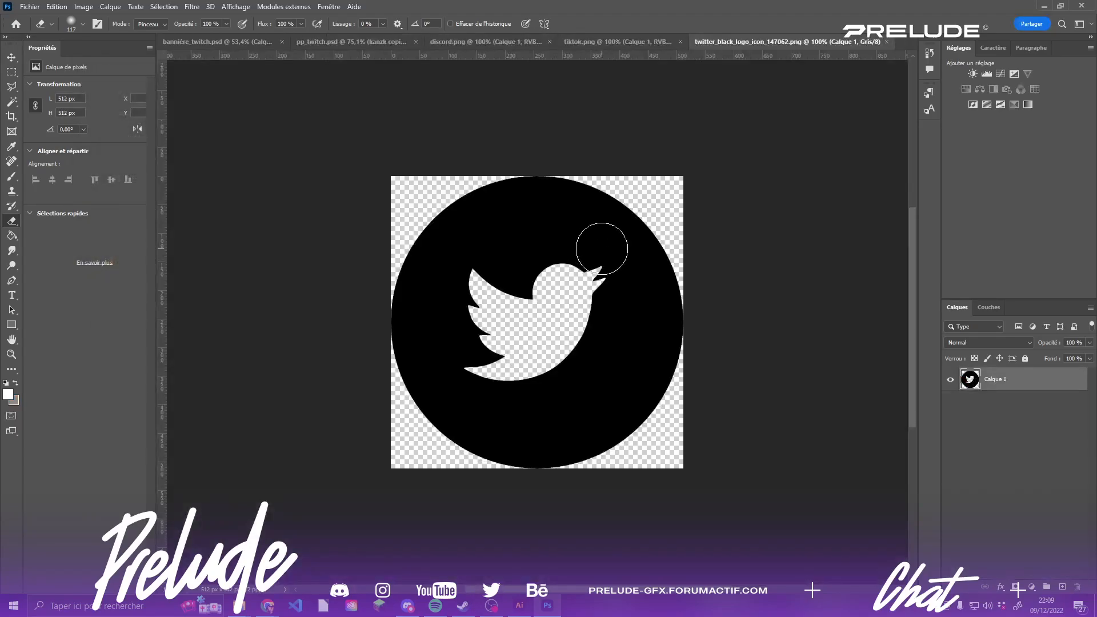
- View the opened TikTok, Discord and Twitter icon documents one after another
click(588, 42)
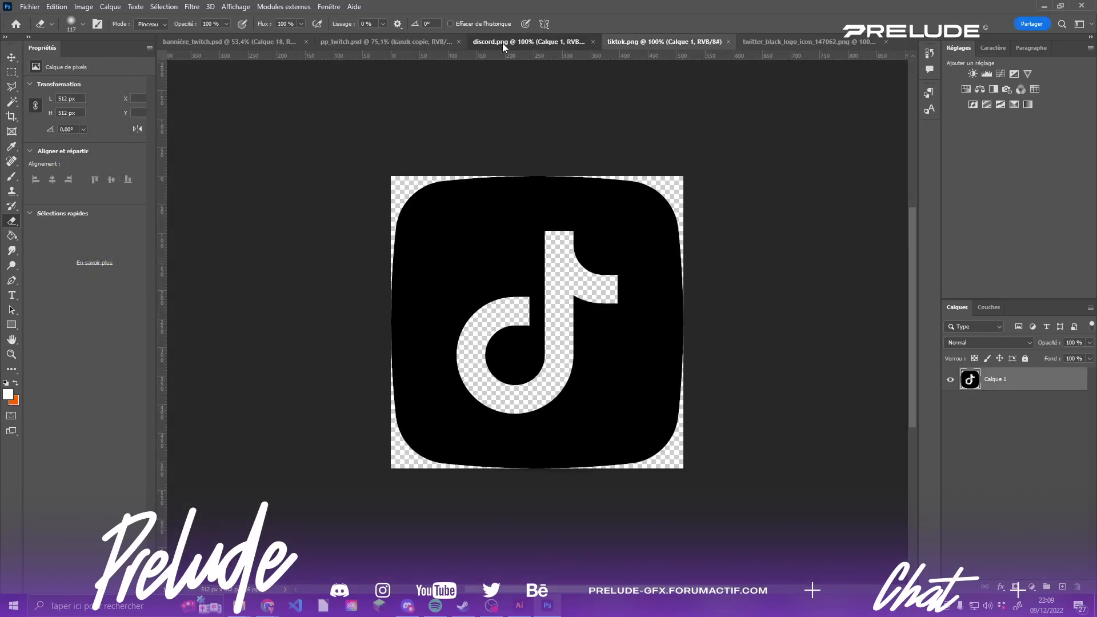
click(502, 42)
click(793, 42)
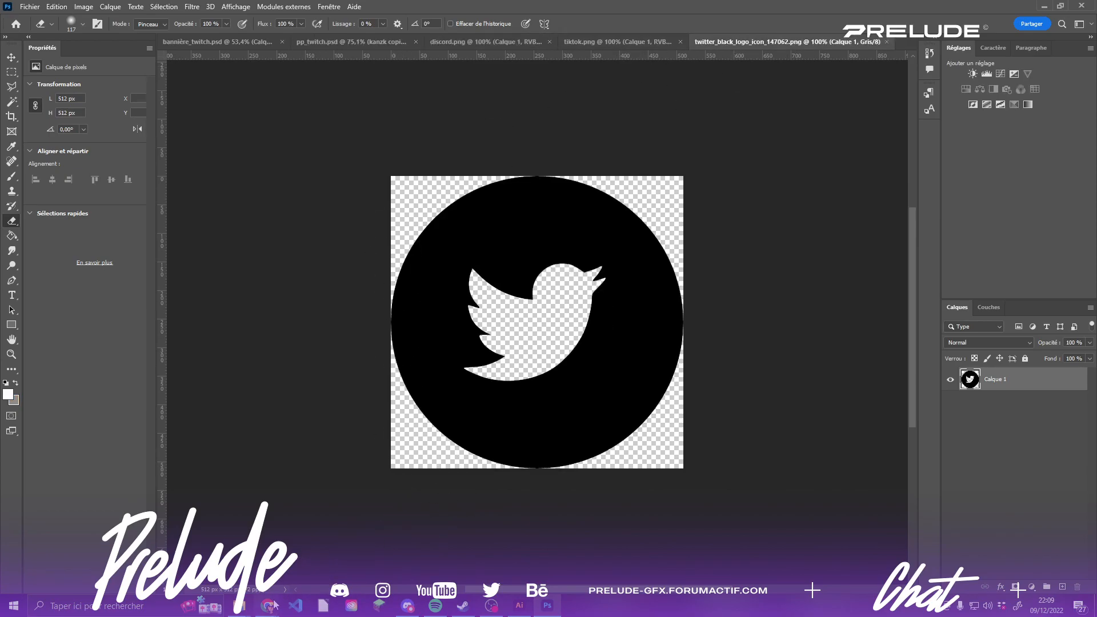
- Switch back to the Google Images results in Chrome and change the search to "icon twitch"
mouse_move(267, 605)
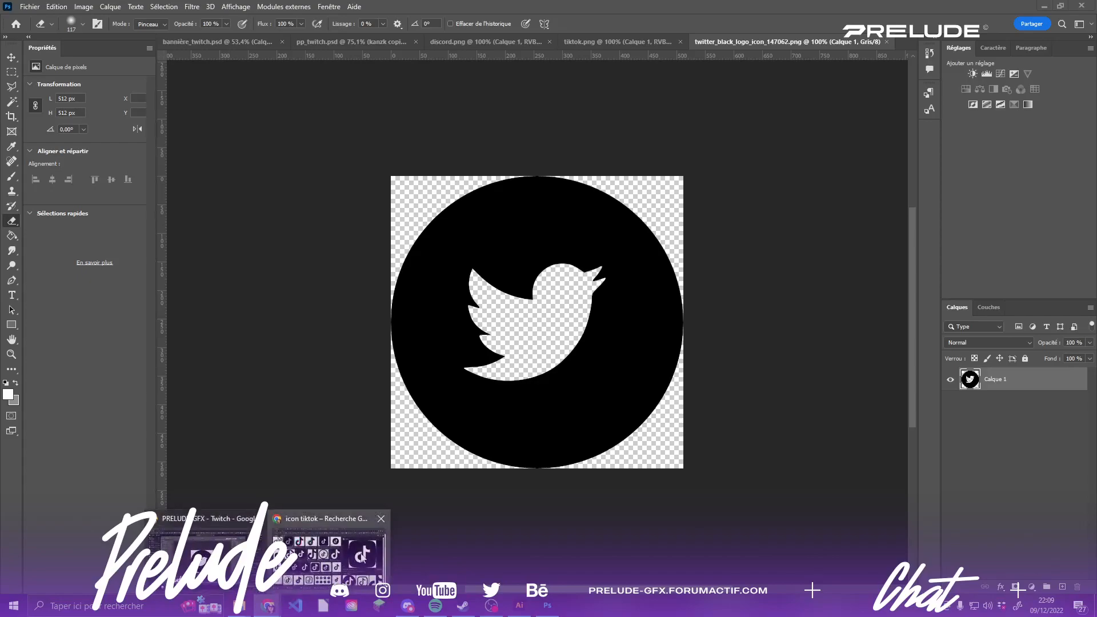
click(361, 556)
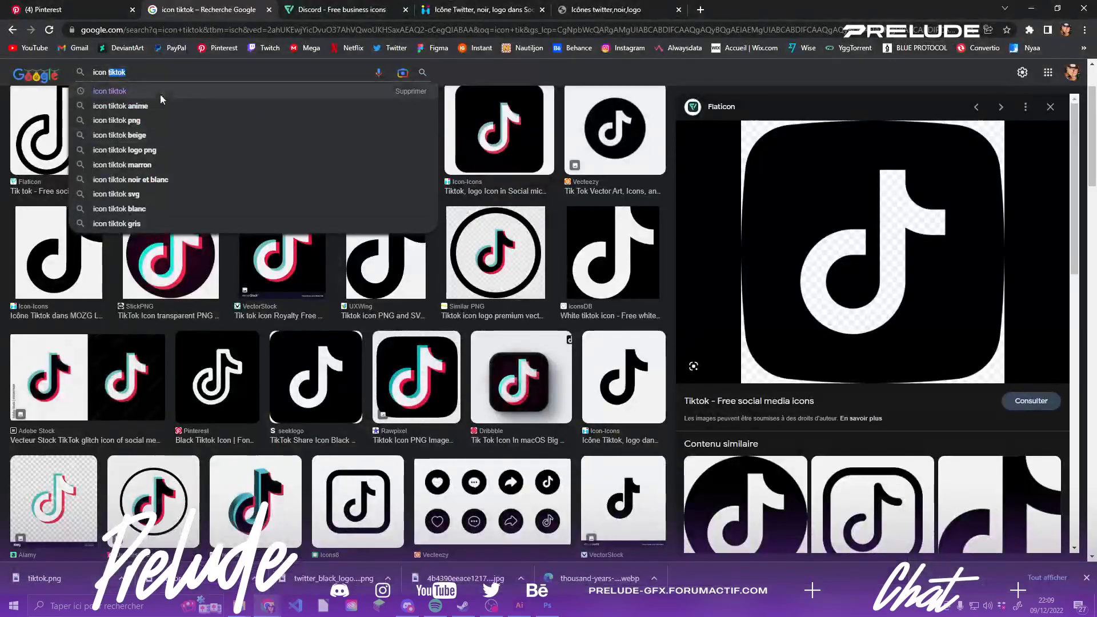
click(145, 72)
drag(117, 68, 112, 67)
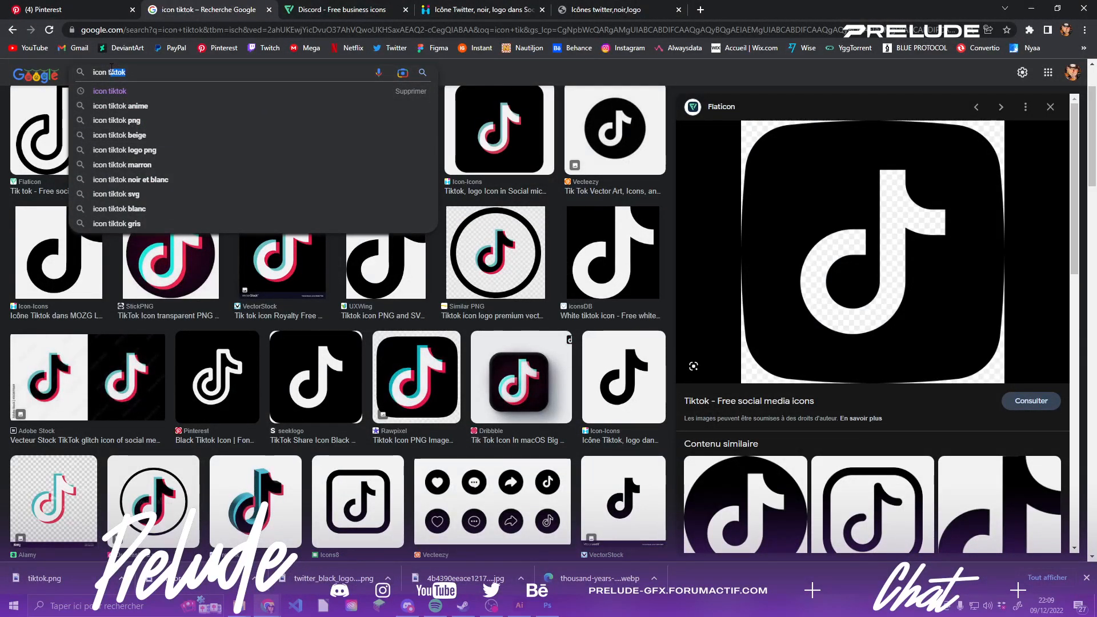
text(twitch)
key(Return)
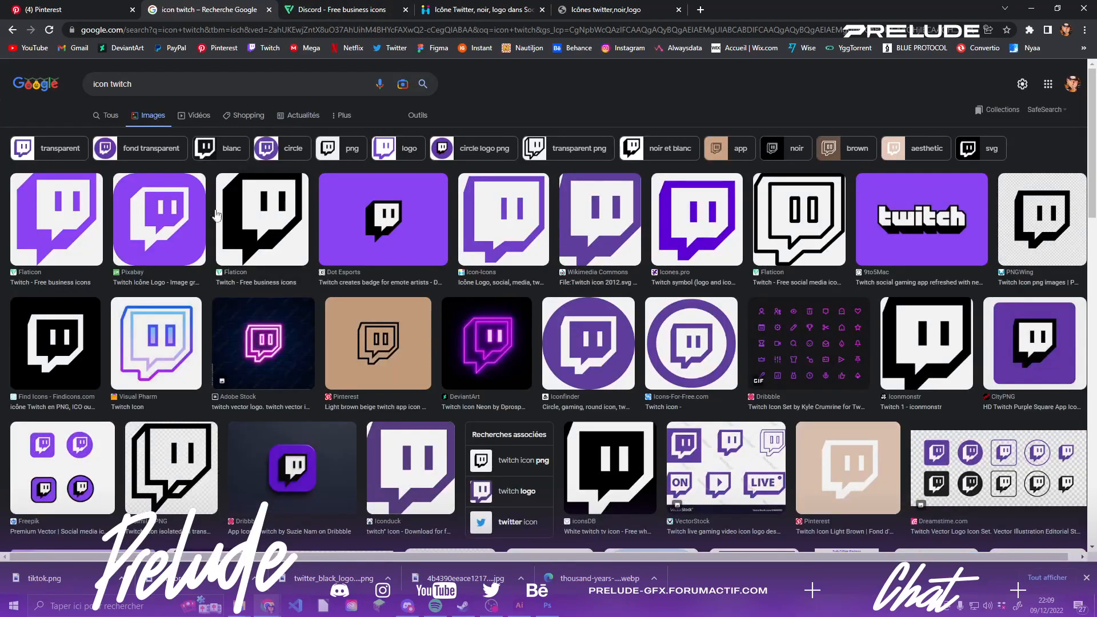
- Open the black Twitch logo icon on Flaticon and save its free 512px PNG as twitch.png
click(238, 240)
click(754, 337)
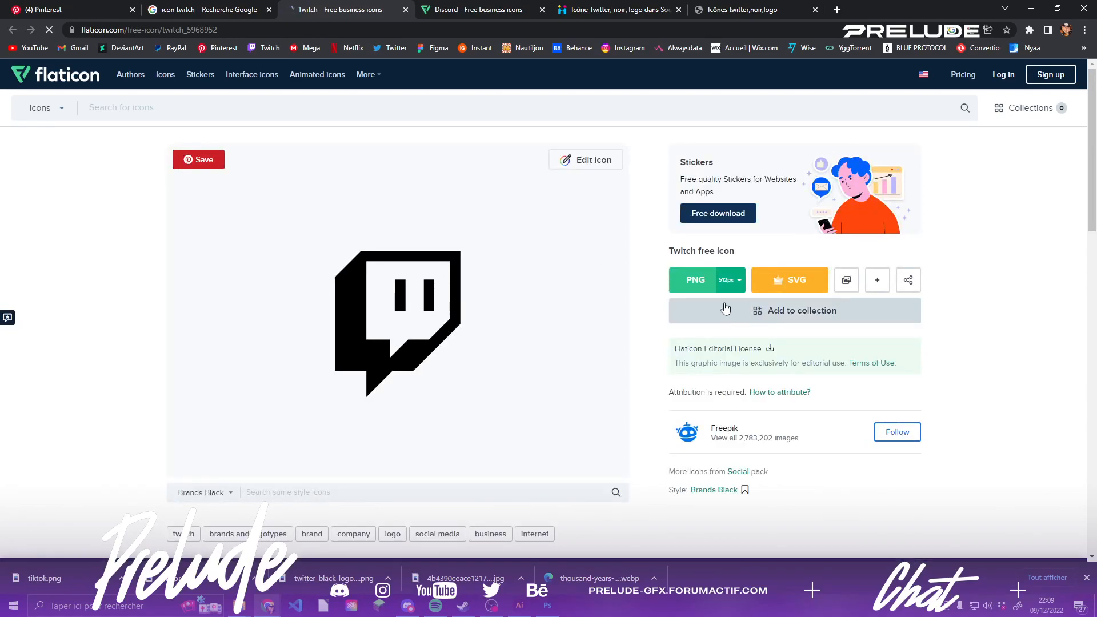
click(703, 280)
click(790, 455)
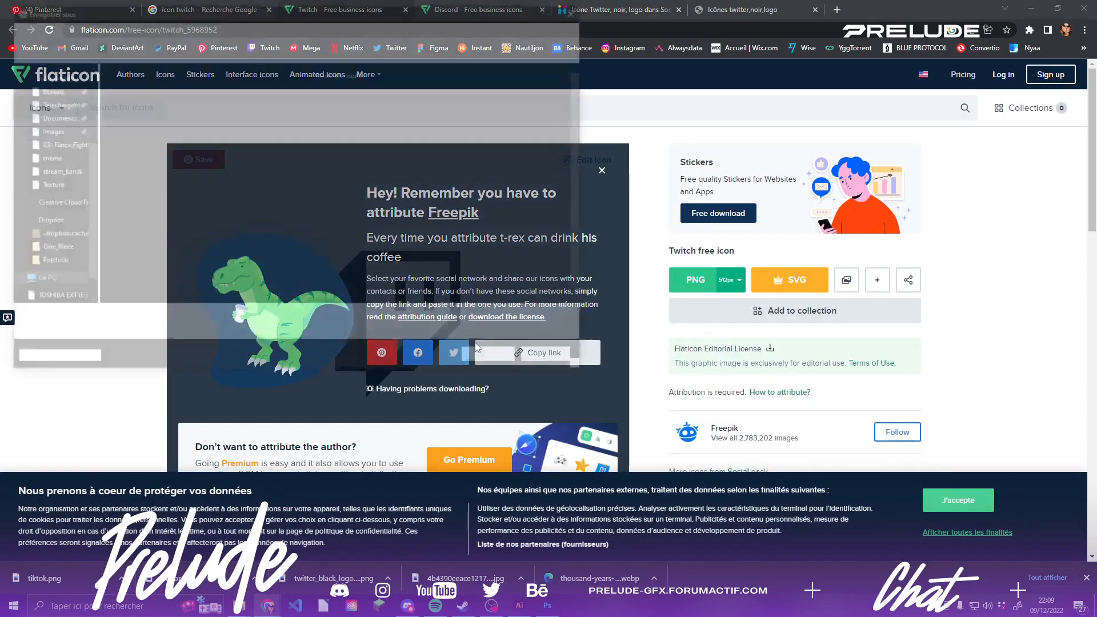
click(495, 360)
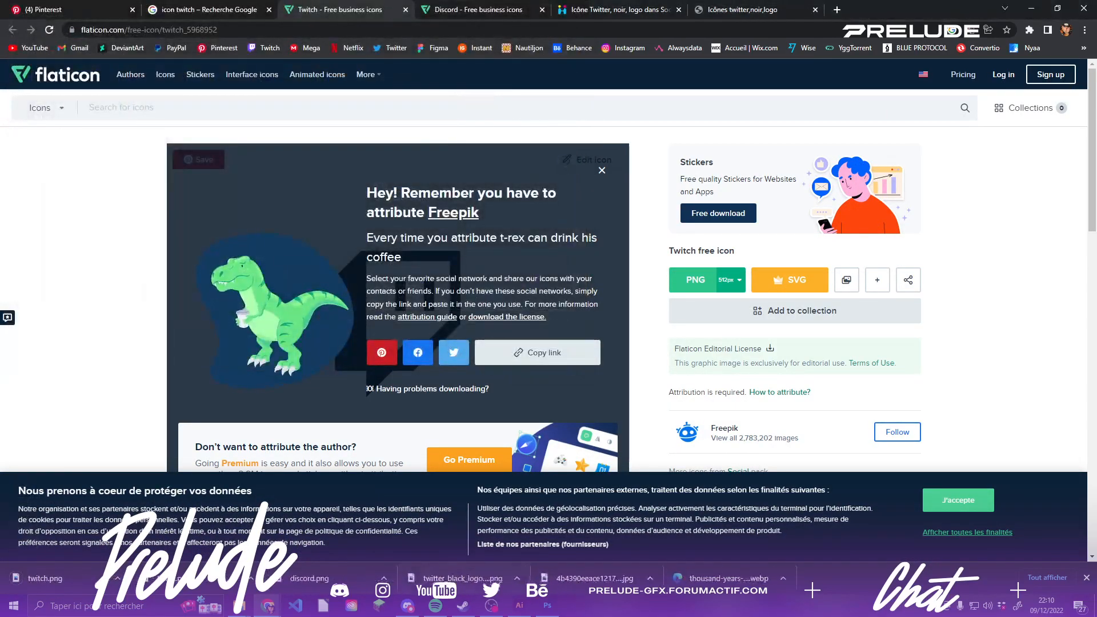
- Switch to Photoshop and open twitch.png from the Bureau folder
click(545, 606)
click(29, 5)
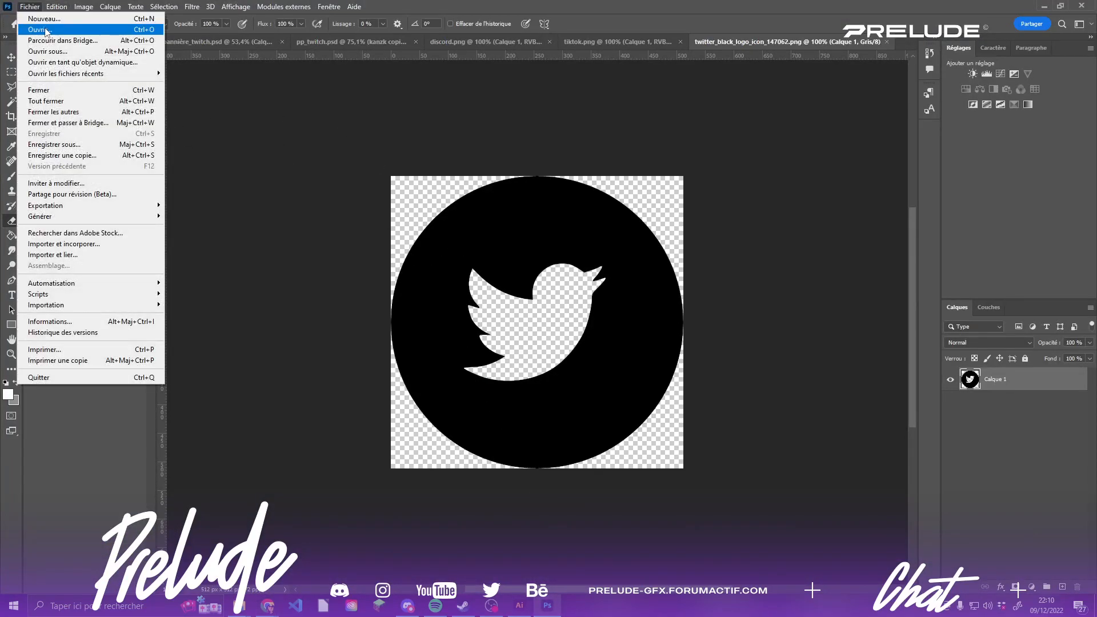
click(34, 31)
scroll(411, 252, down, 5)
scroll(420, 235, down, 10)
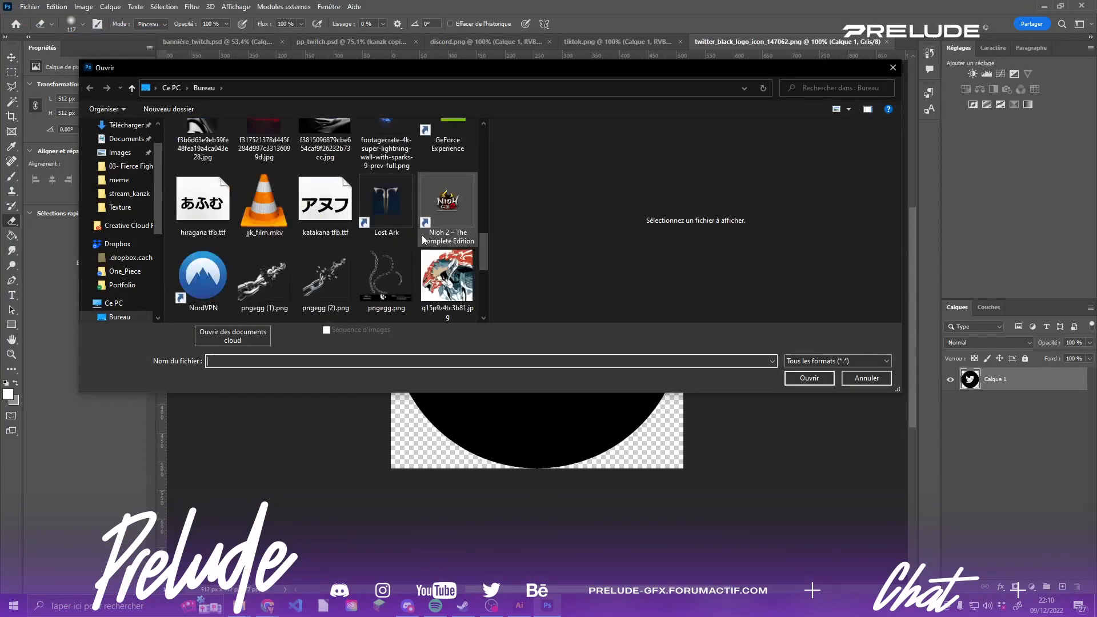
double_click(335, 256)
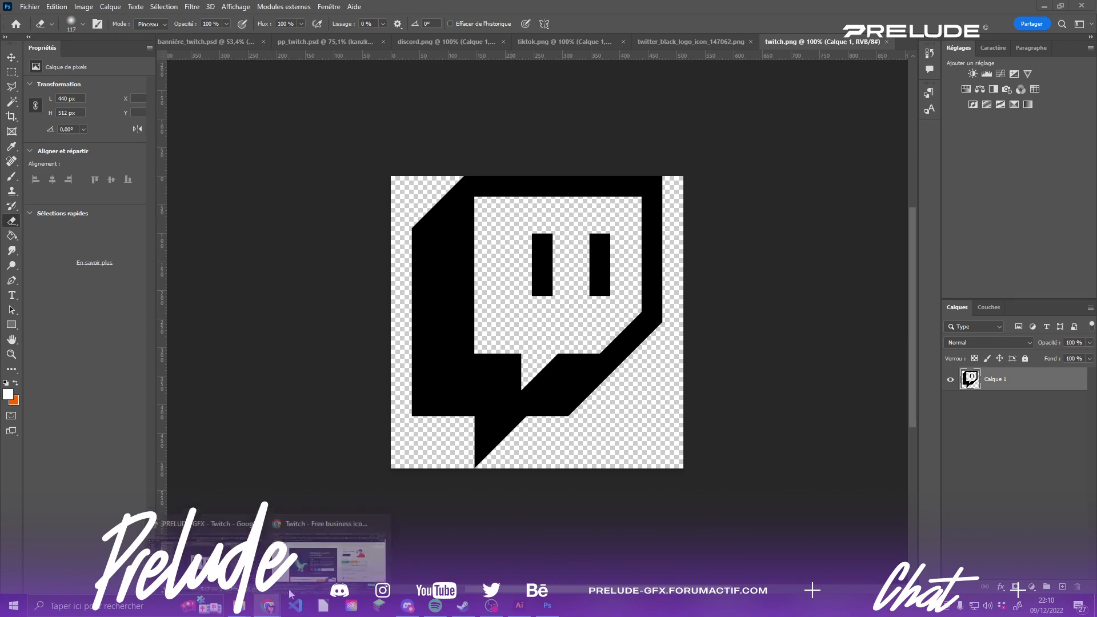
- Return to Chrome and close the leftover Discord and Twitter icon pages
click(329, 551)
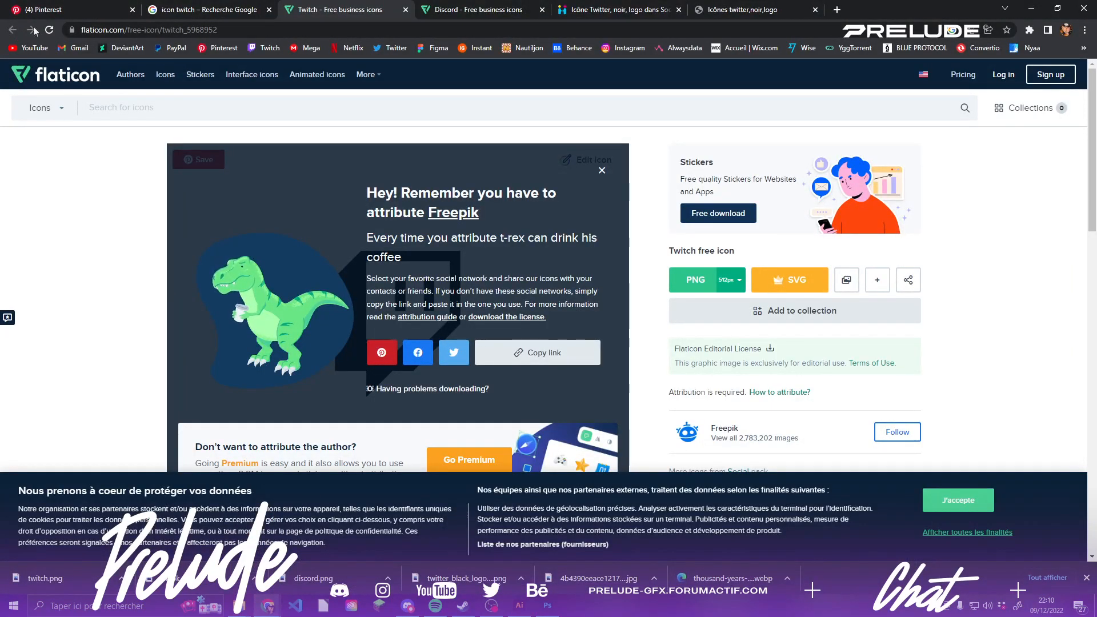
click(536, 10)
click(542, 10)
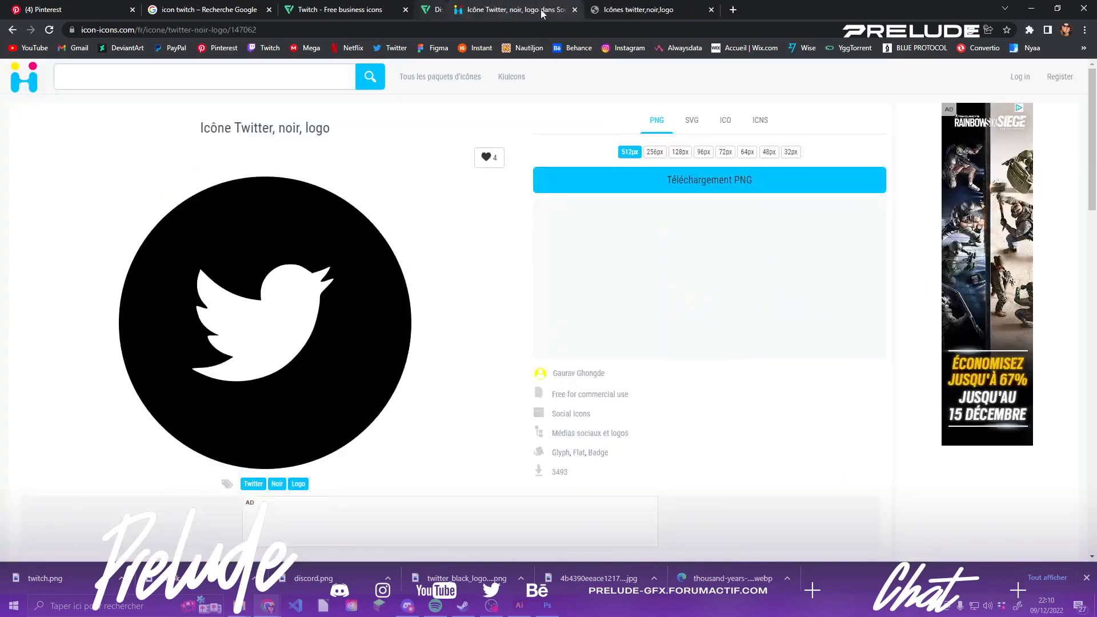
click(542, 9)
click(542, 9)
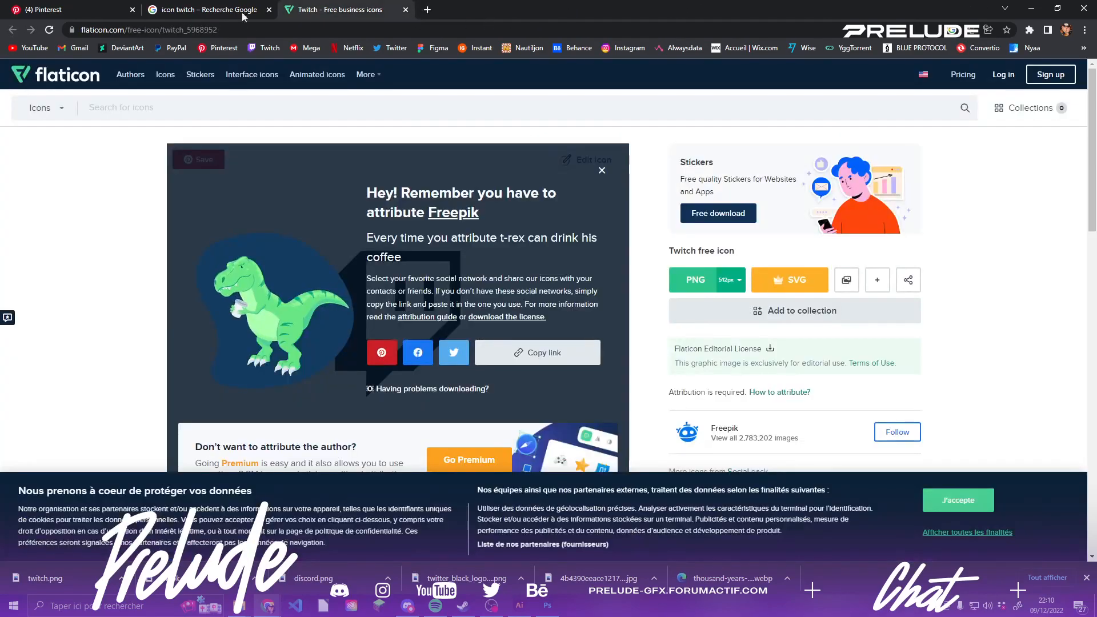
- Close the Flaticon Twitch page and change the Google Images search to "icon youtube"
click(405, 10)
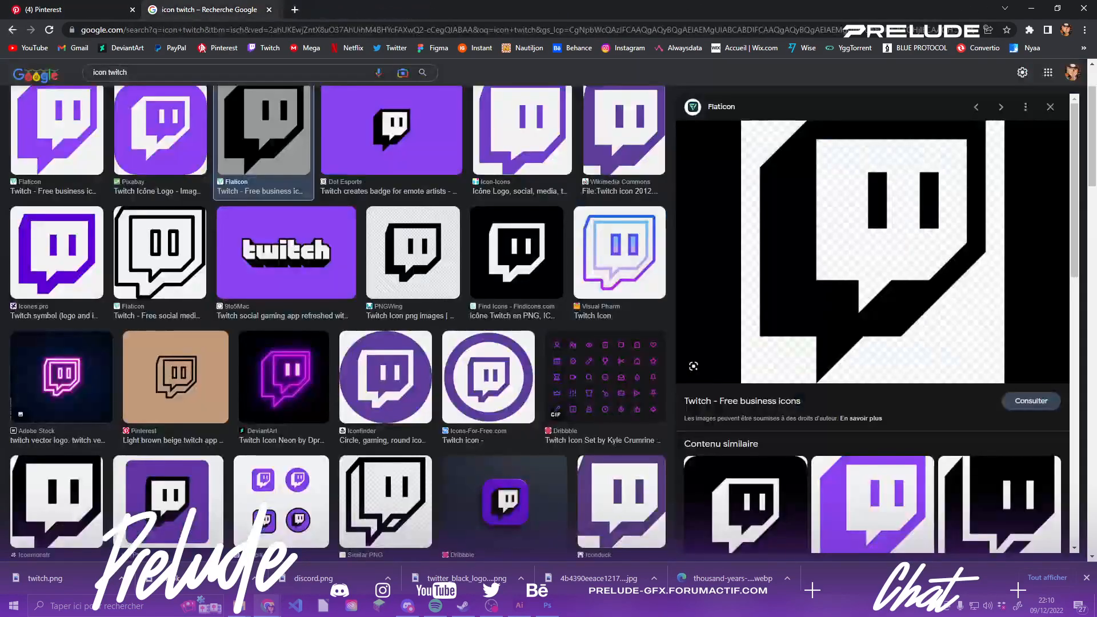
click(178, 70)
key(BackSpace)
key(BackSpace)
key(BackSpace)
key(BackSpace)
key(BackSpace)
key(BackSpace)
text(yo)
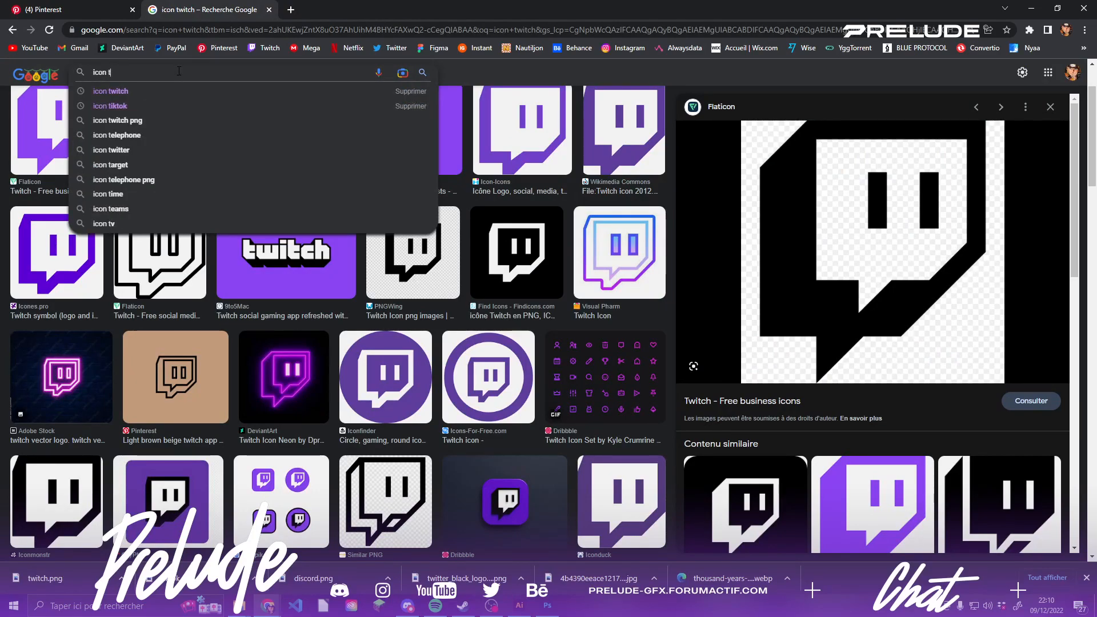
text(utube)
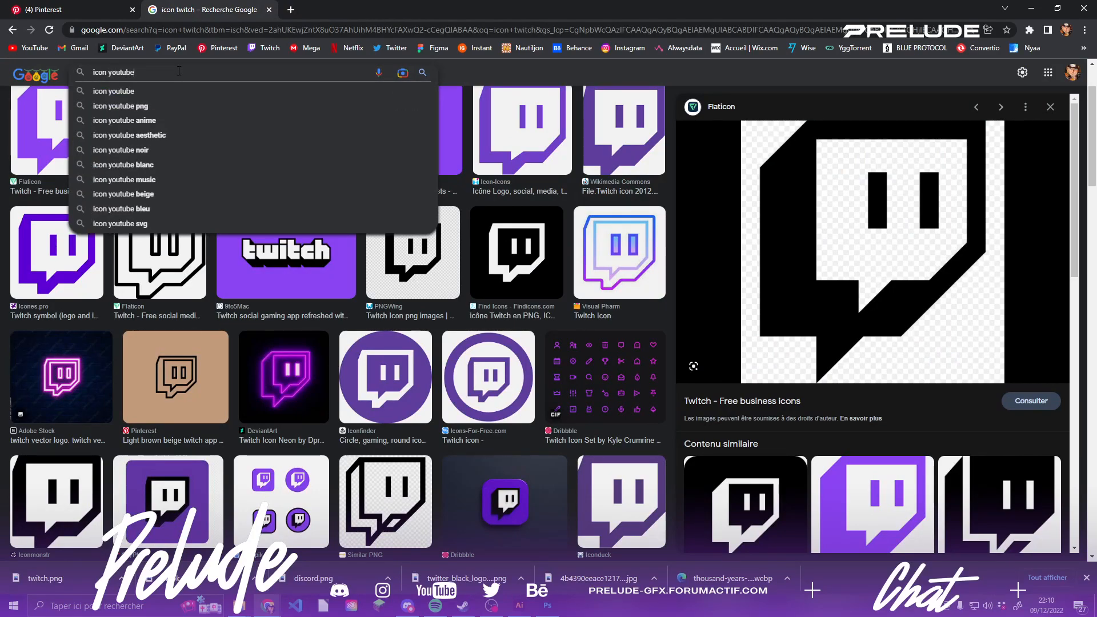
key(Return)
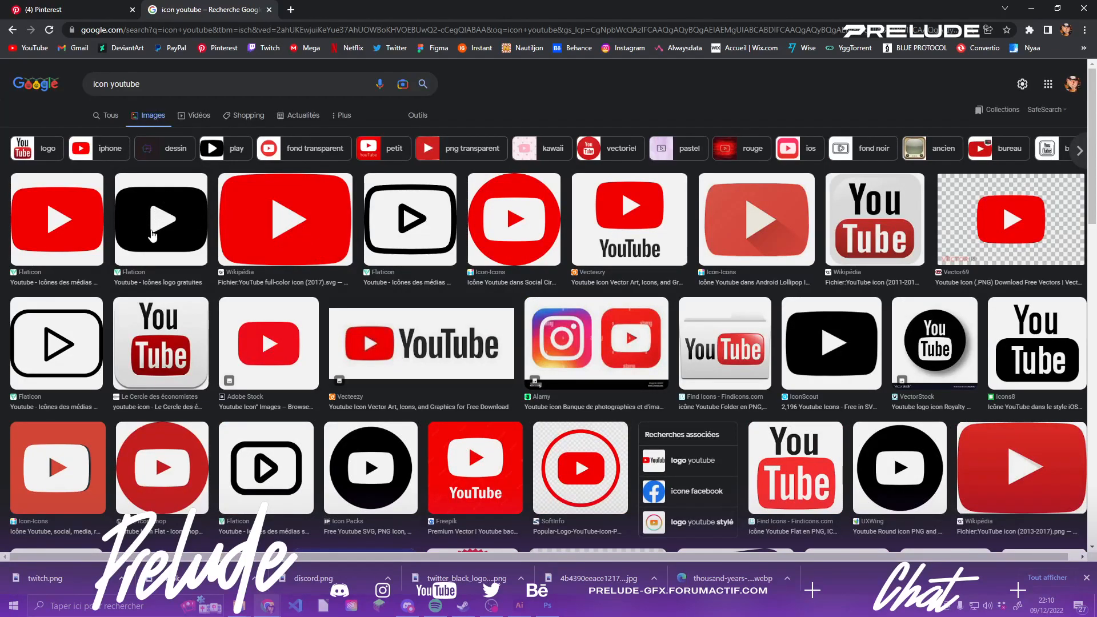
- Open the black YouTube logo icon on Flaticon and save its free 512px PNG as youtube.png in the Bureau folder
scroll(171, 246, down, 5)
scroll(162, 239, up, 5)
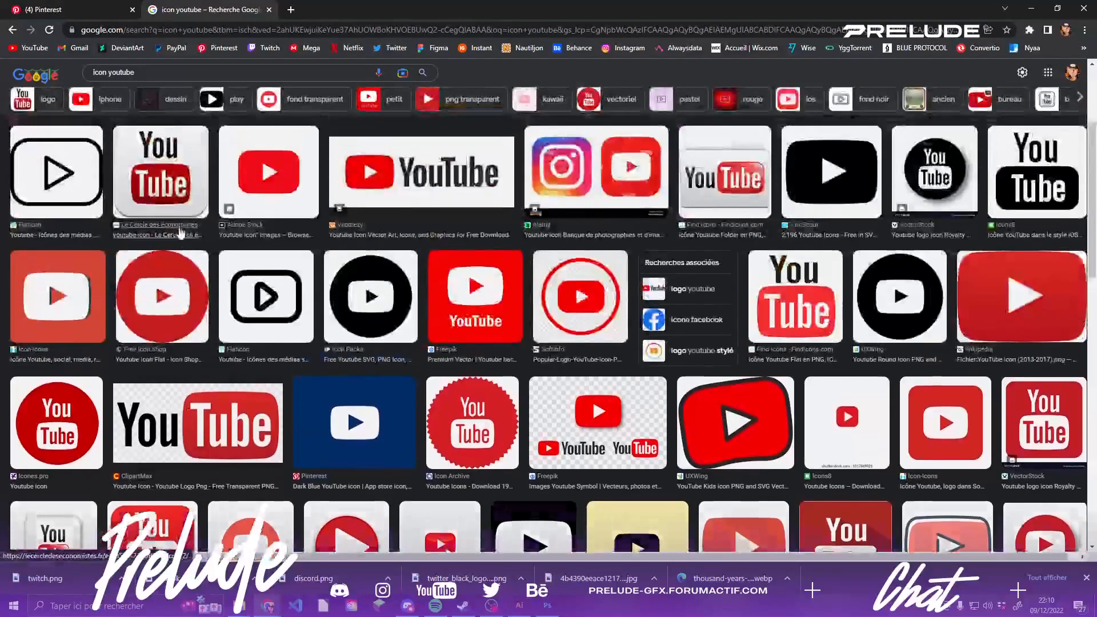
click(157, 234)
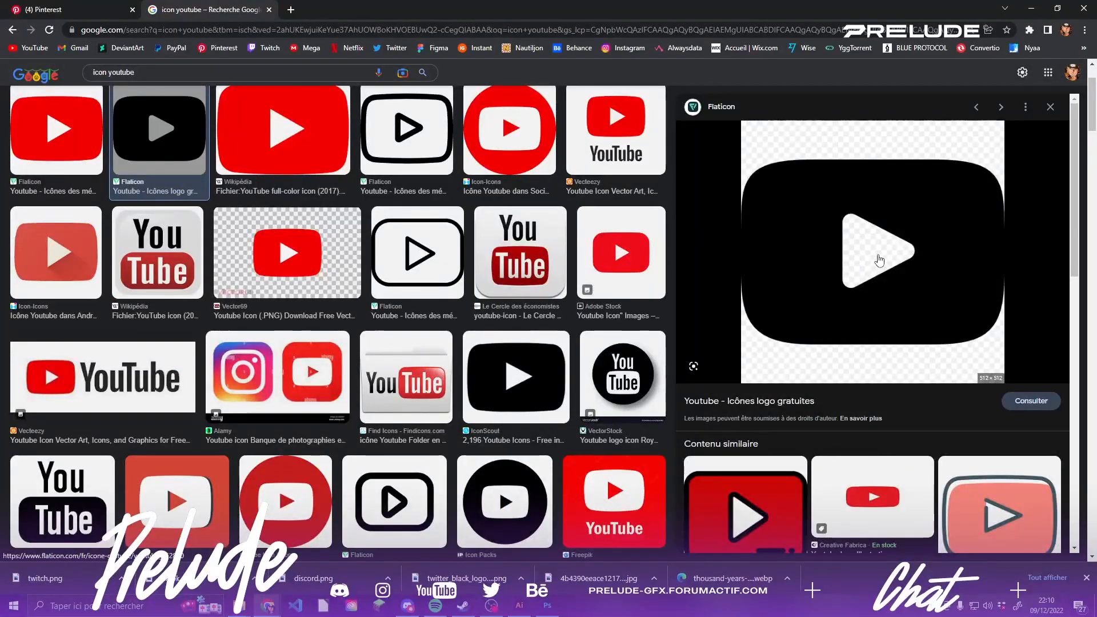
click(794, 246)
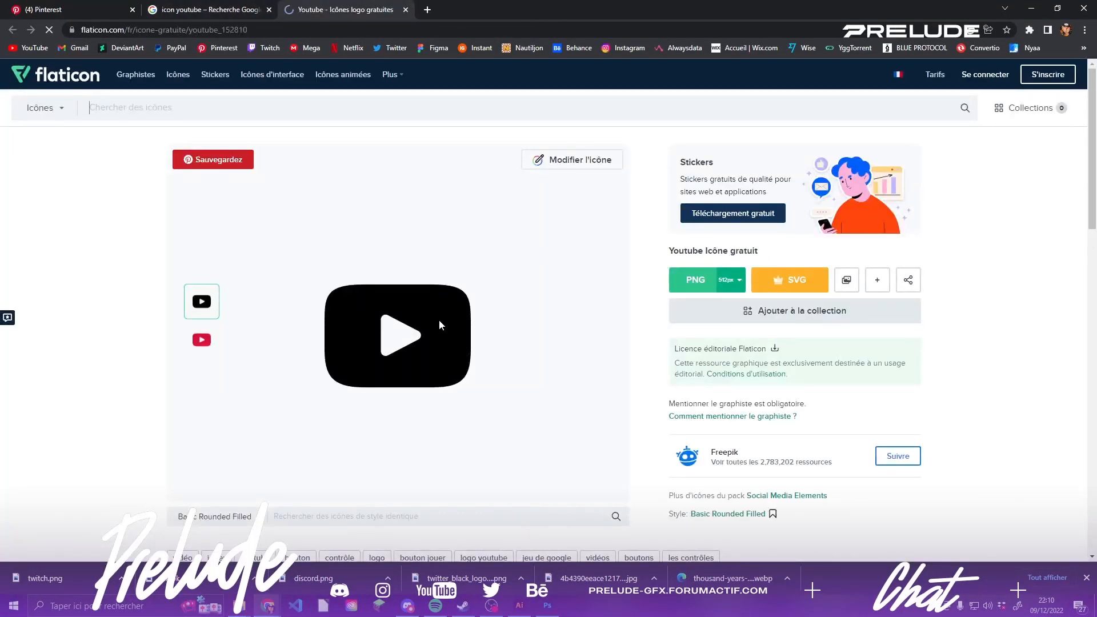
click(677, 281)
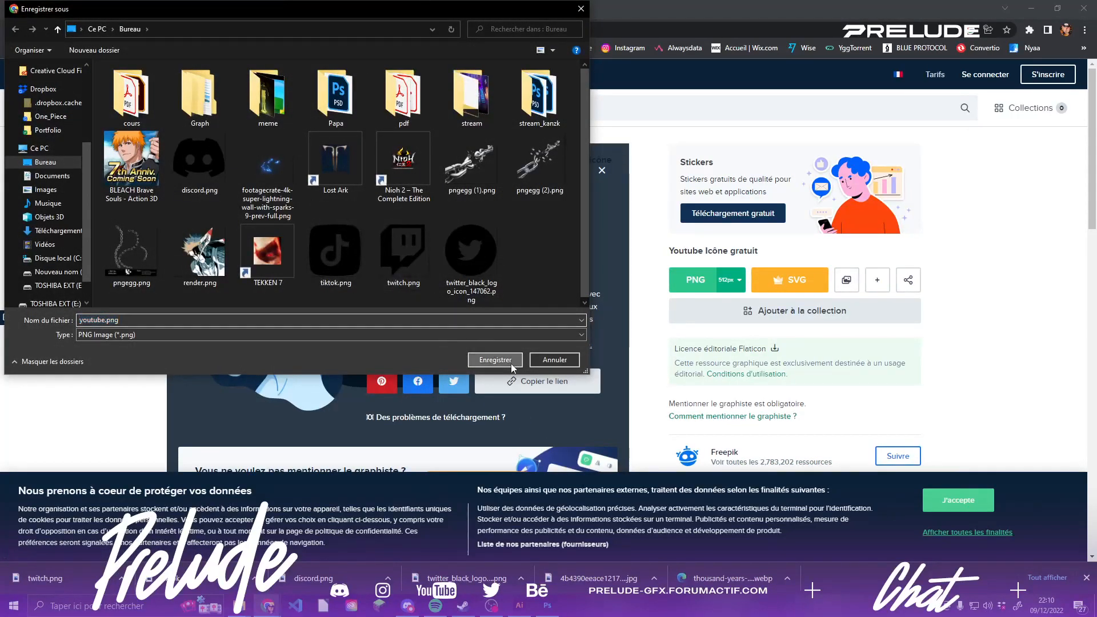
click(508, 358)
- Switch to Photoshop and open youtube.png from the Bureau folder
click(546, 605)
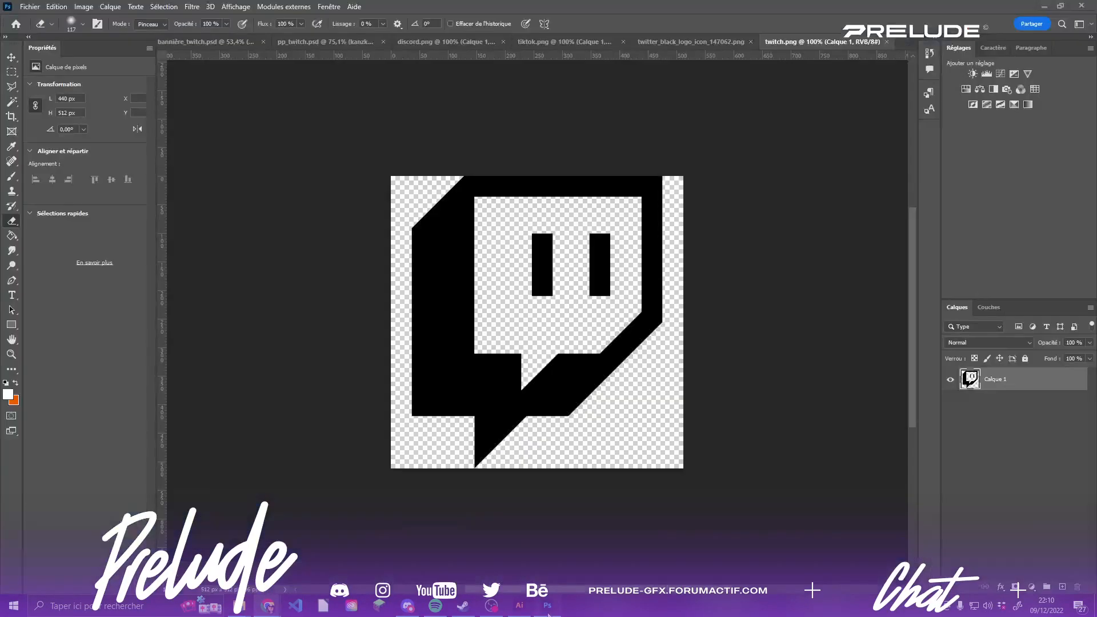
click(29, 7)
click(47, 32)
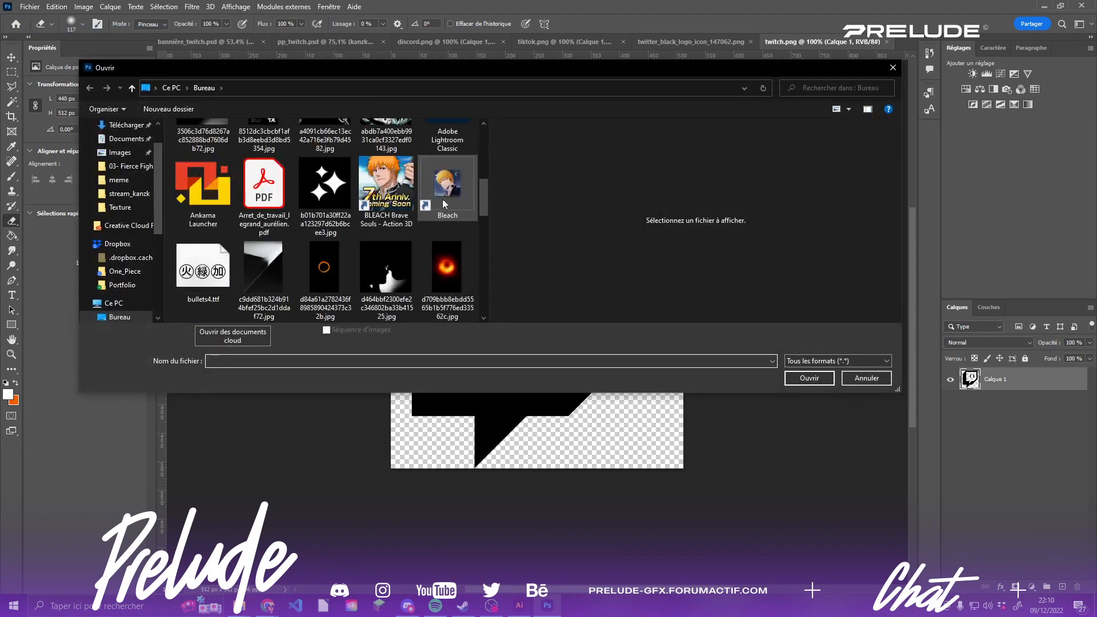
scroll(443, 203, down, 5)
double_click(282, 261)
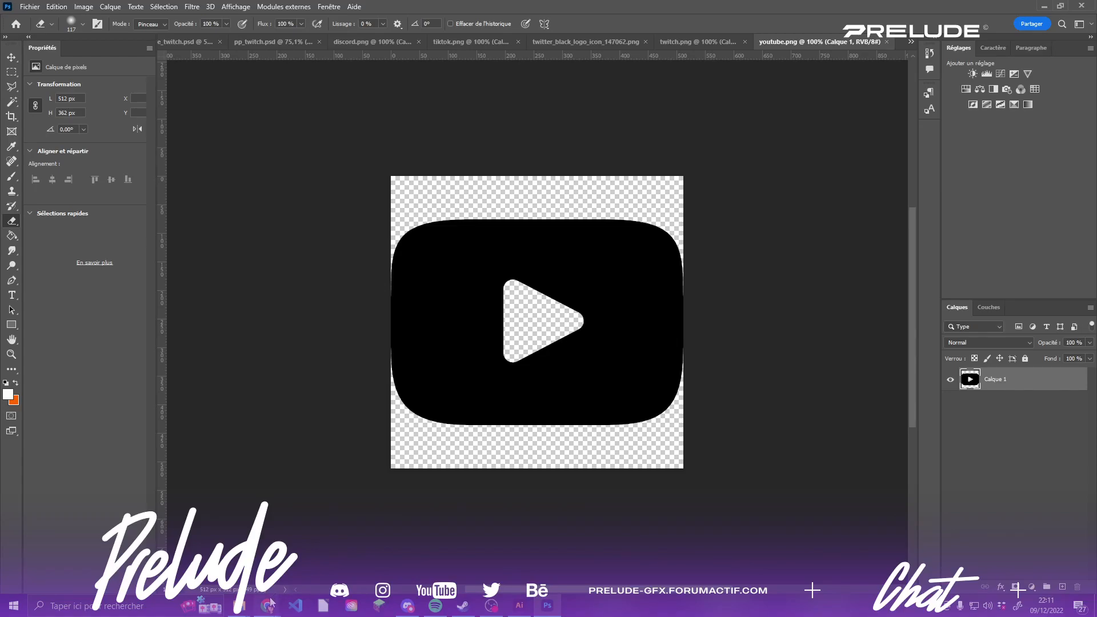
- Look through the Discord, TikTok and Twitter icon documents, and add an empty layer above the logo in discord.png
mouse_move(271, 603)
click(381, 42)
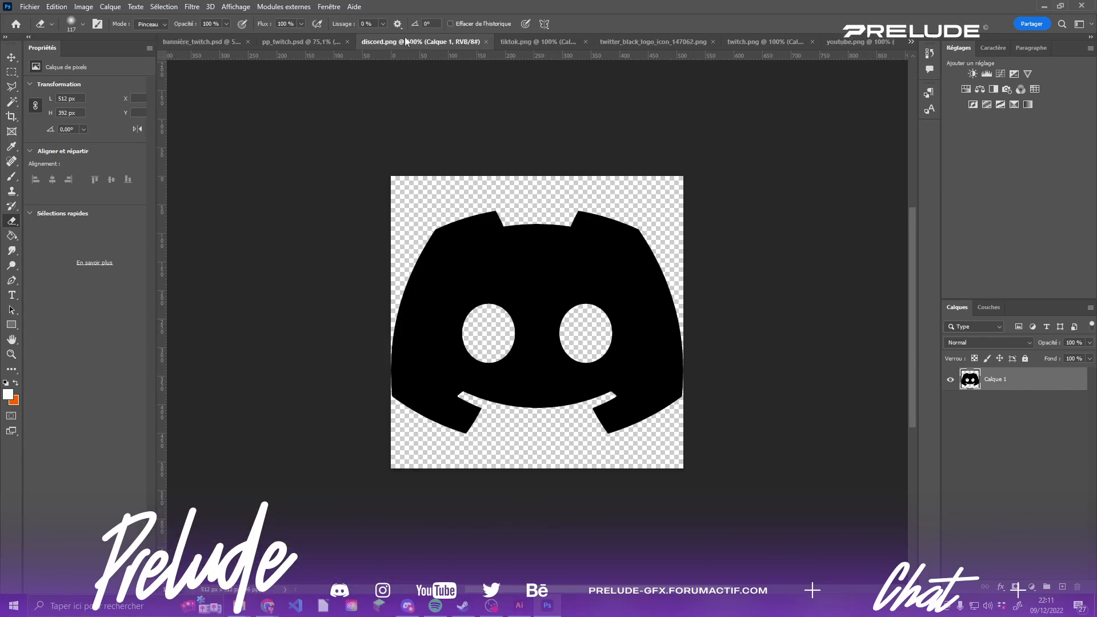
click(519, 45)
click(612, 43)
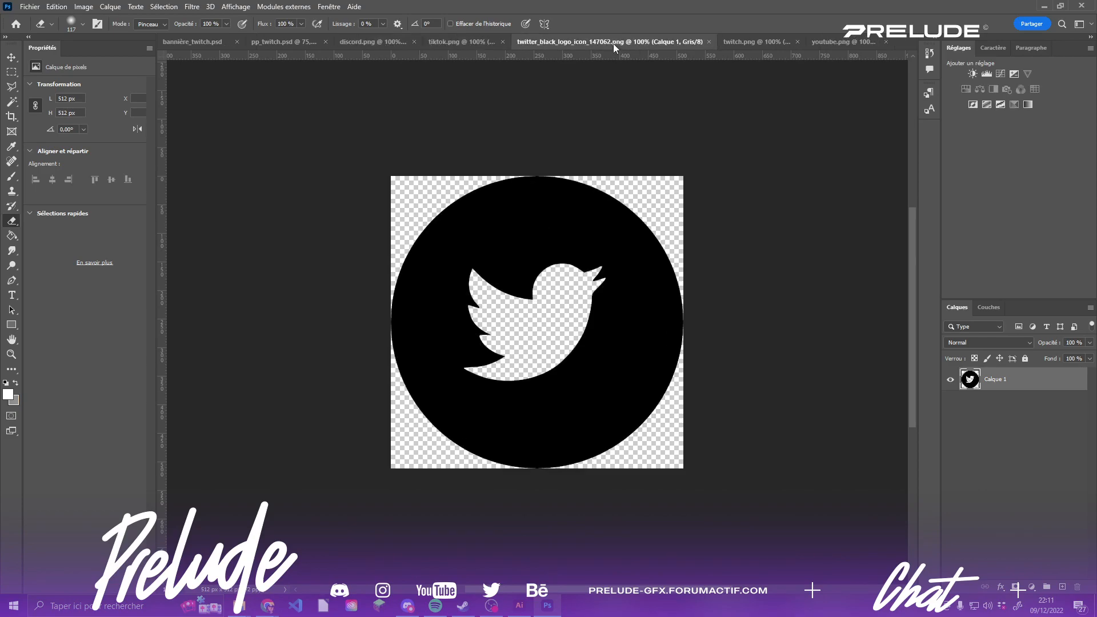
click(445, 42)
click(386, 42)
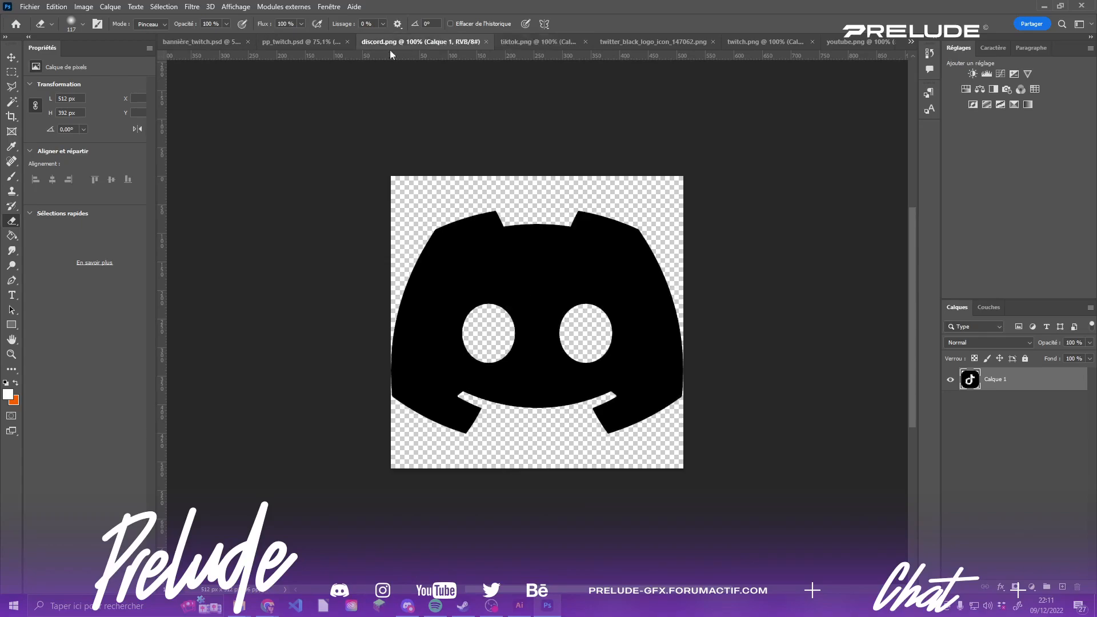
click(12, 73)
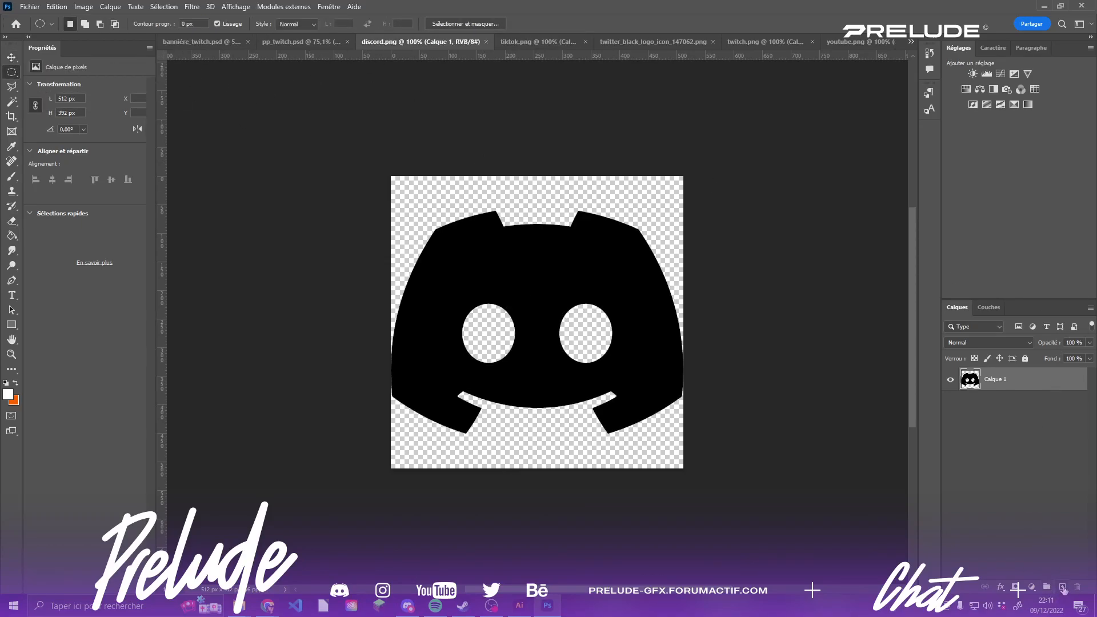
click(1062, 588)
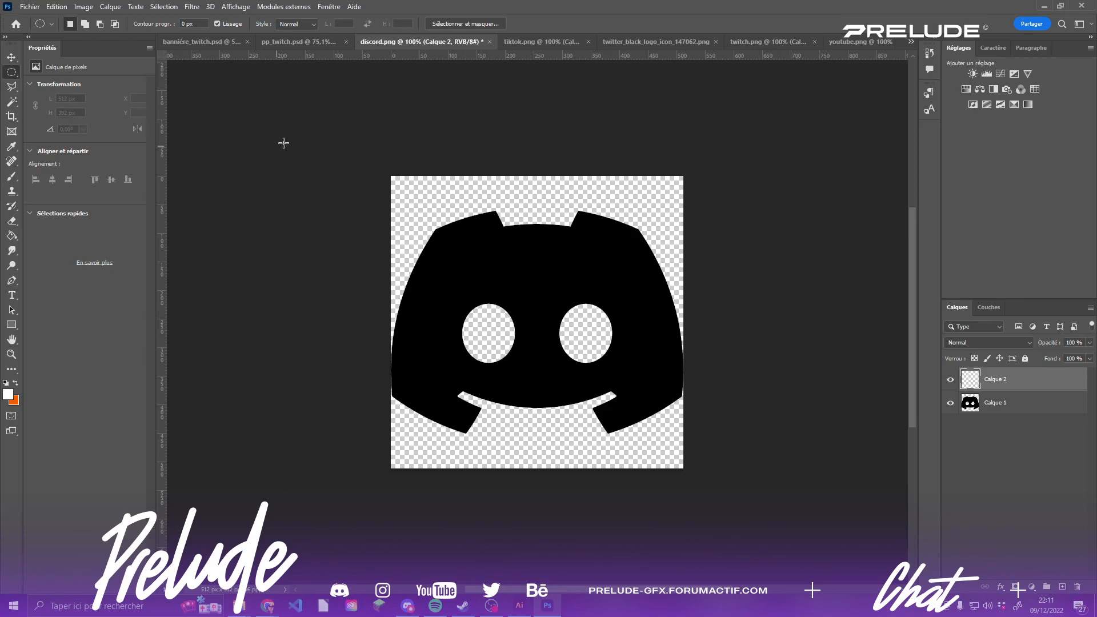
- Copy the Twitter icon layer from twitter_black_logo_icon_147062.png into bannière_twitch.psd with the Move tool
click(571, 42)
click(685, 42)
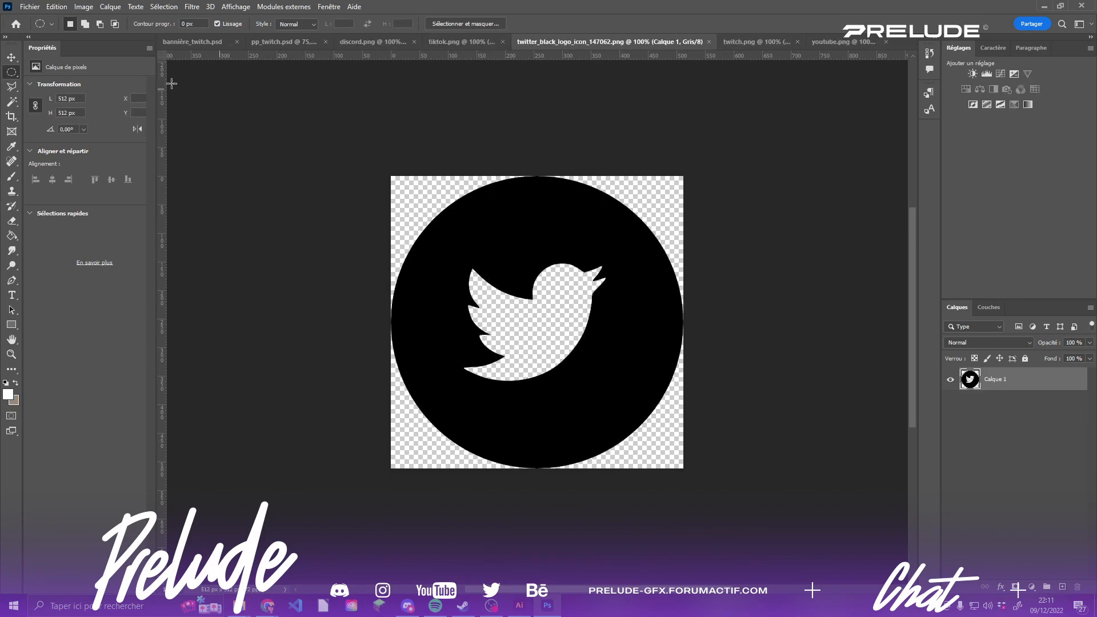
click(9, 58)
drag(508, 217, 331, 335)
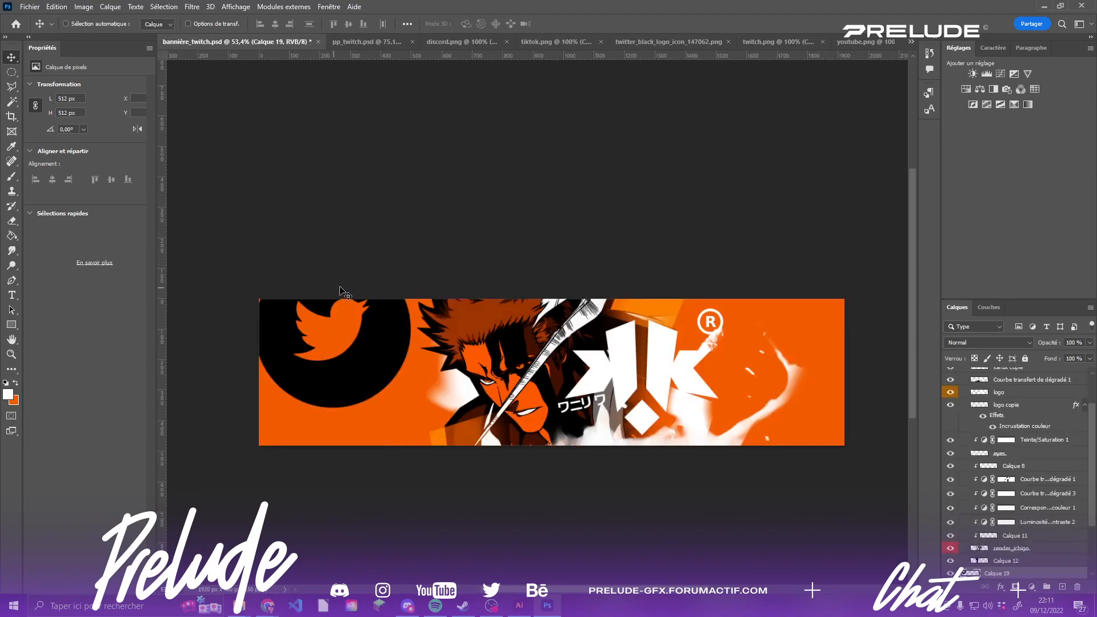
- Scale the Twitter icon down to about 77 px on the orange area beside the anime character
scroll(343, 323, up, 3)
key(ctrl+t)
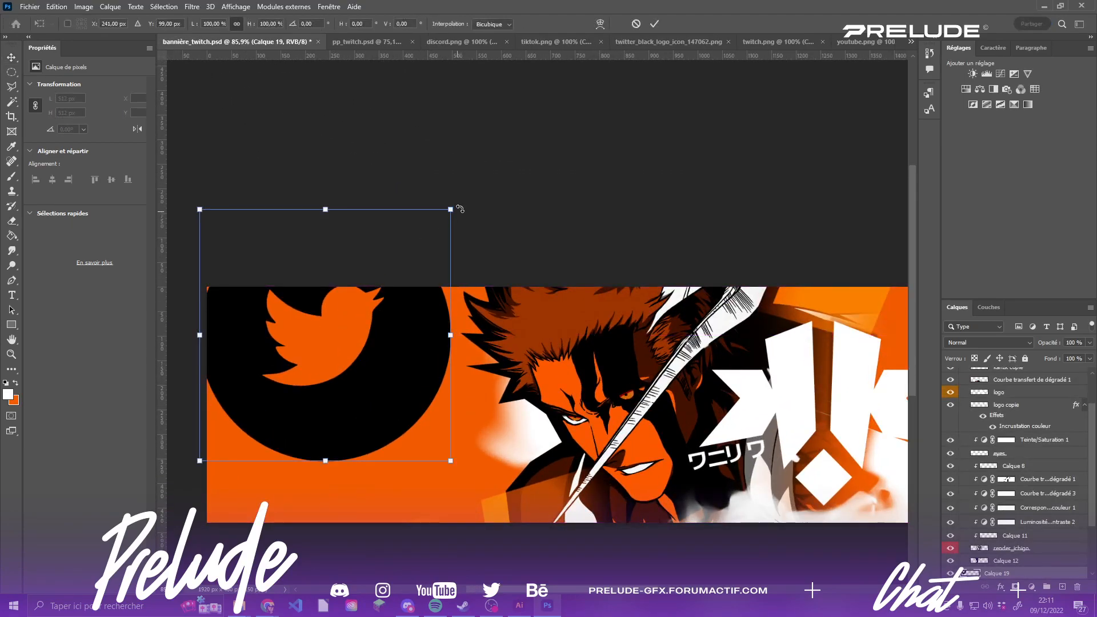
drag(450, 210, 297, 373)
key(ctrl+z)
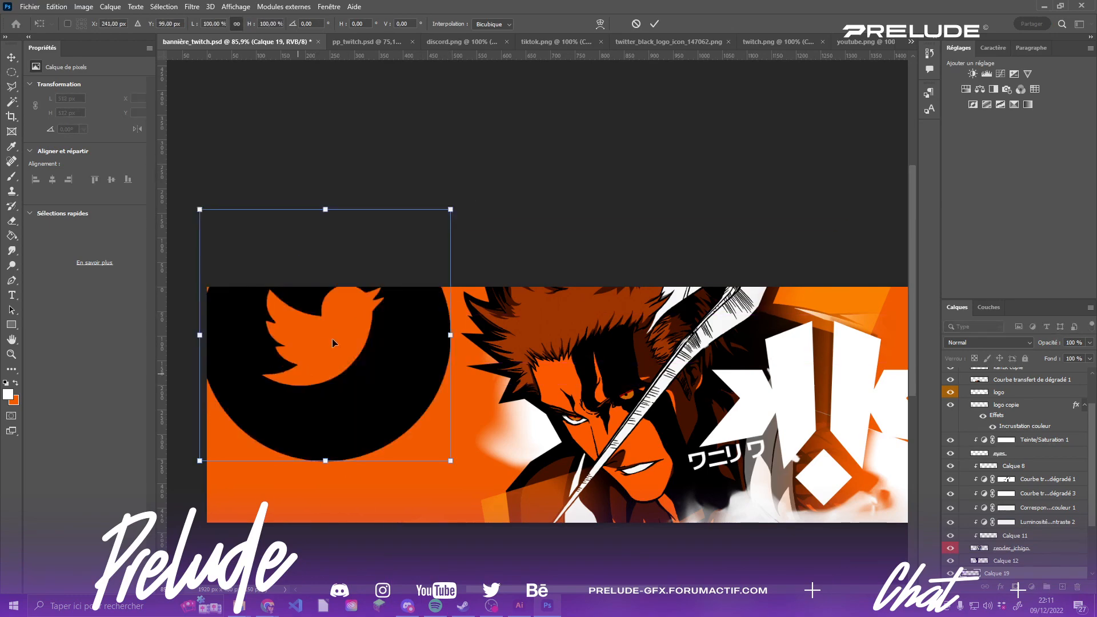
drag(450, 209, 288, 350)
key(Return)
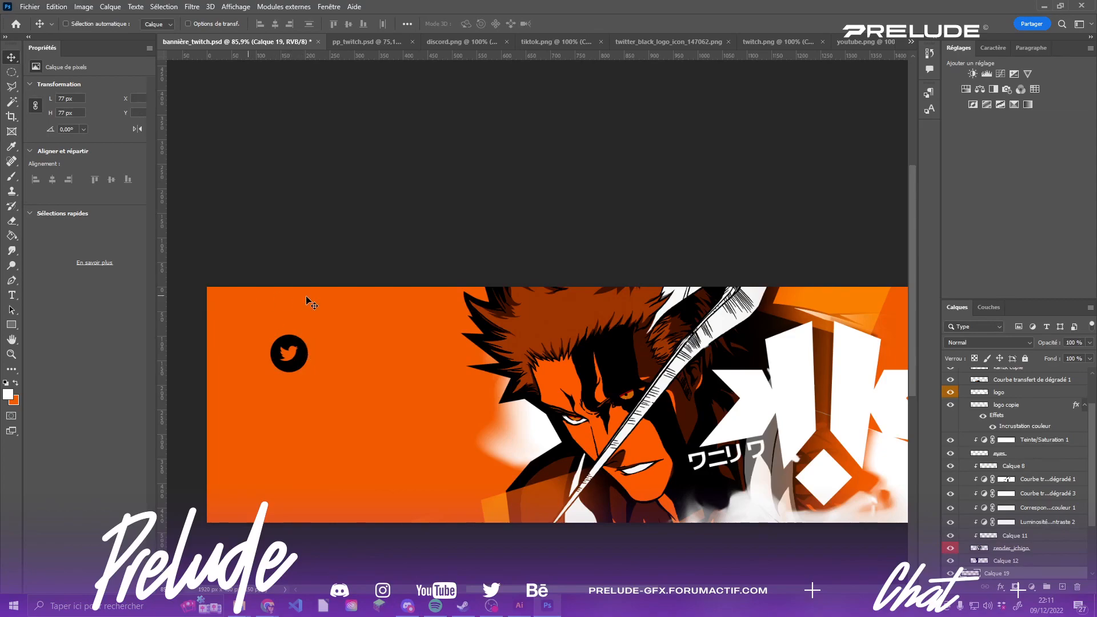
- Duplicate the small Twitter icon and place the copy directly below the original, leaving a narrow gap
scroll(373, 364, up, 1)
alt+click(425, 371)
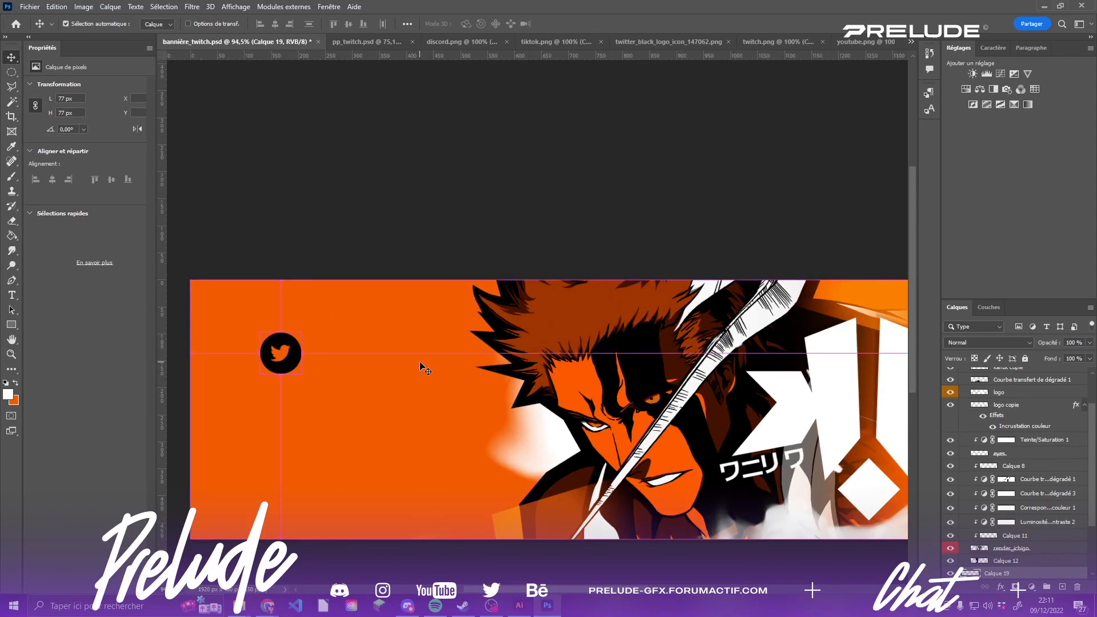
key(shift+Down)
key(shift+Down)
key(shift+Down)
key(shift+Down)
key(shift+Down)
key(shift+Down)
key(shift+Down)
key(shift+Down)
key(shift+Down)
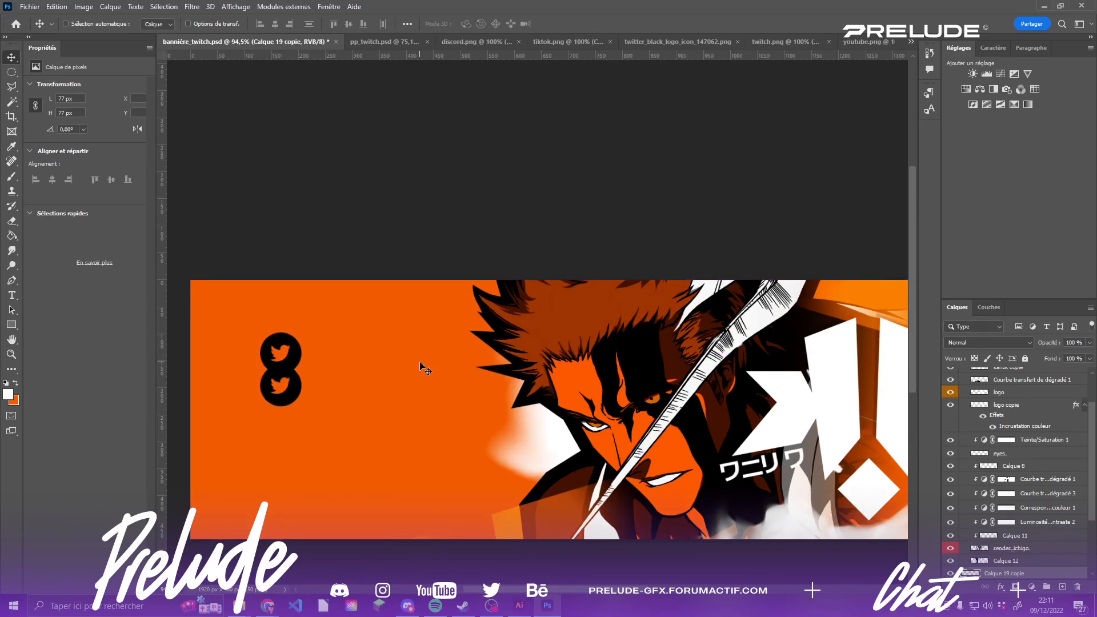
- Create a new empty layer and place it directly beneath the original Twitter icon layer, Calque 19
scroll(1057, 516, down, 2)
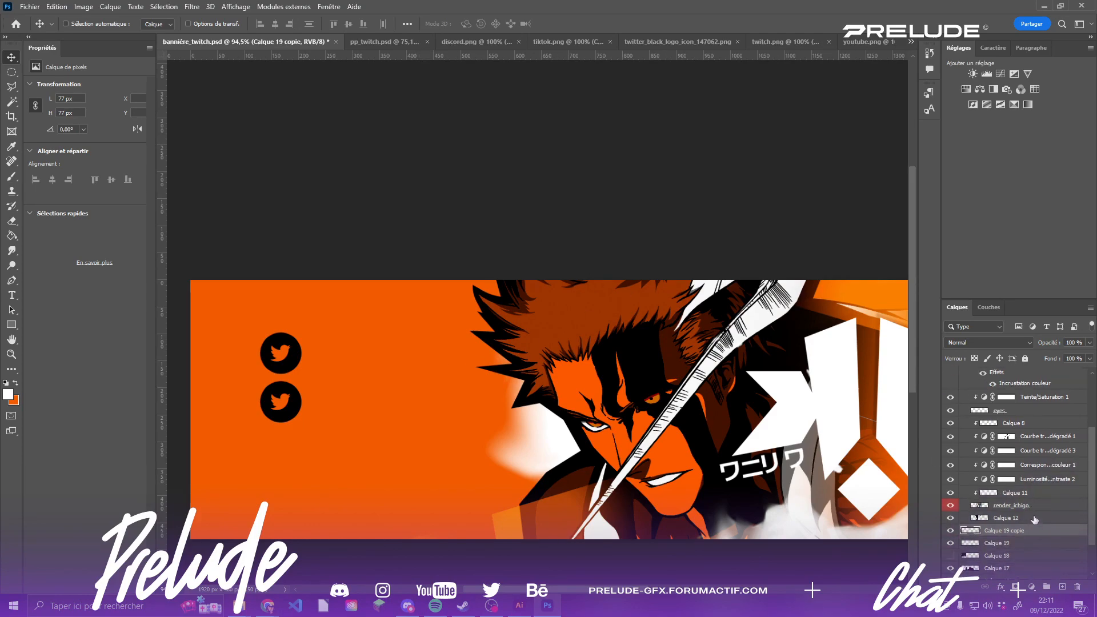
click(951, 500)
click(950, 500)
click(994, 500)
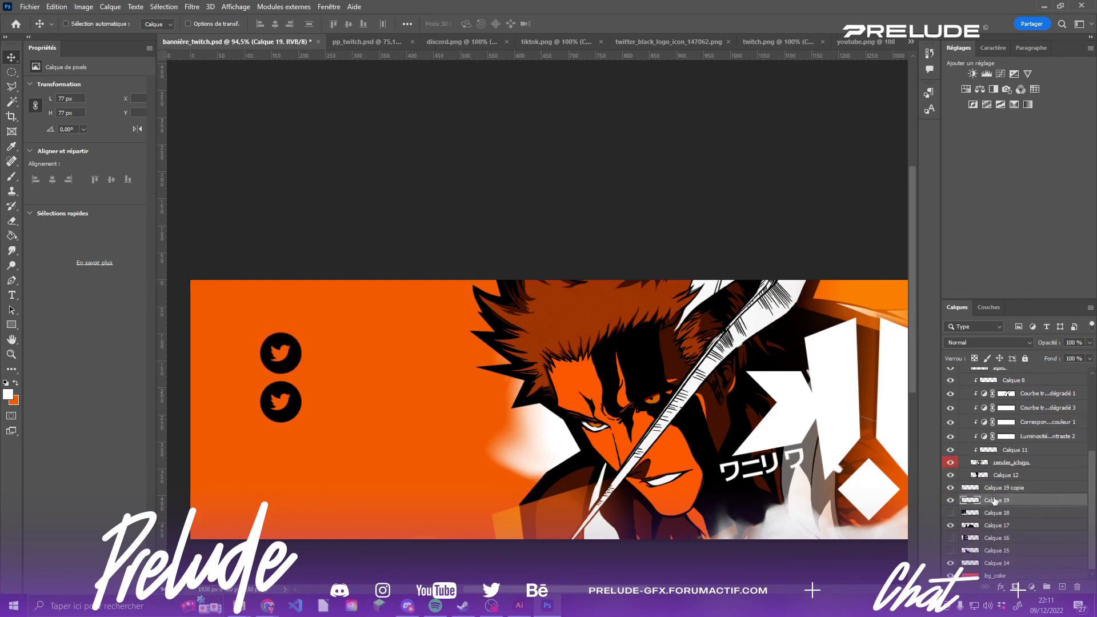
click(1060, 588)
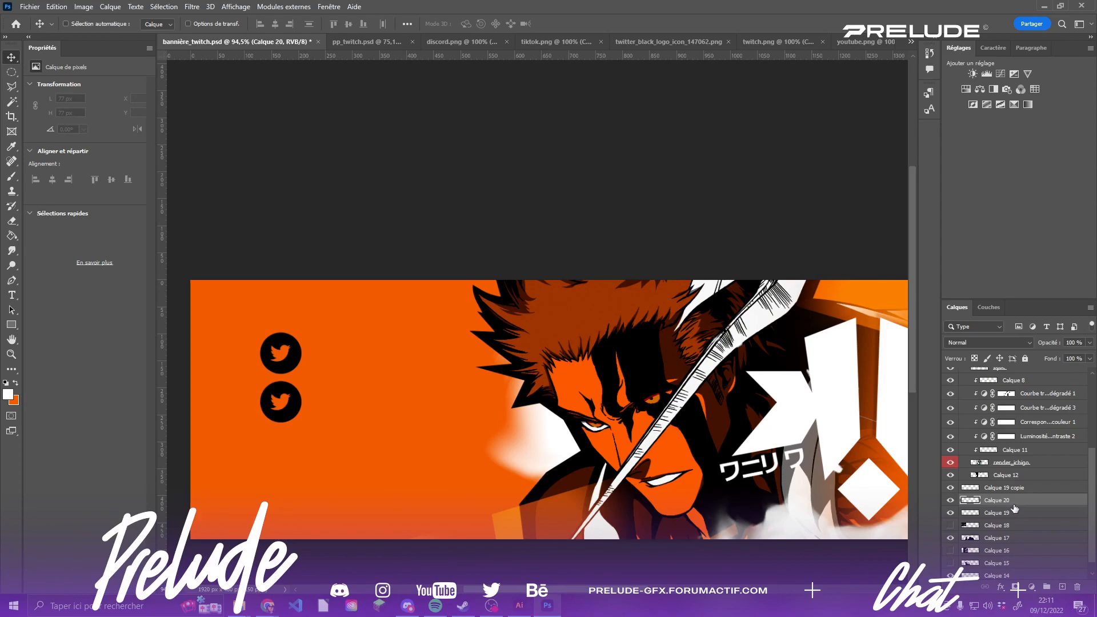
drag(1014, 508, 1014, 518)
- Paint a white dot behind the upper Twitter icon with a 58 px hard round brush at 100% hardness
scroll(371, 309, up, 4)
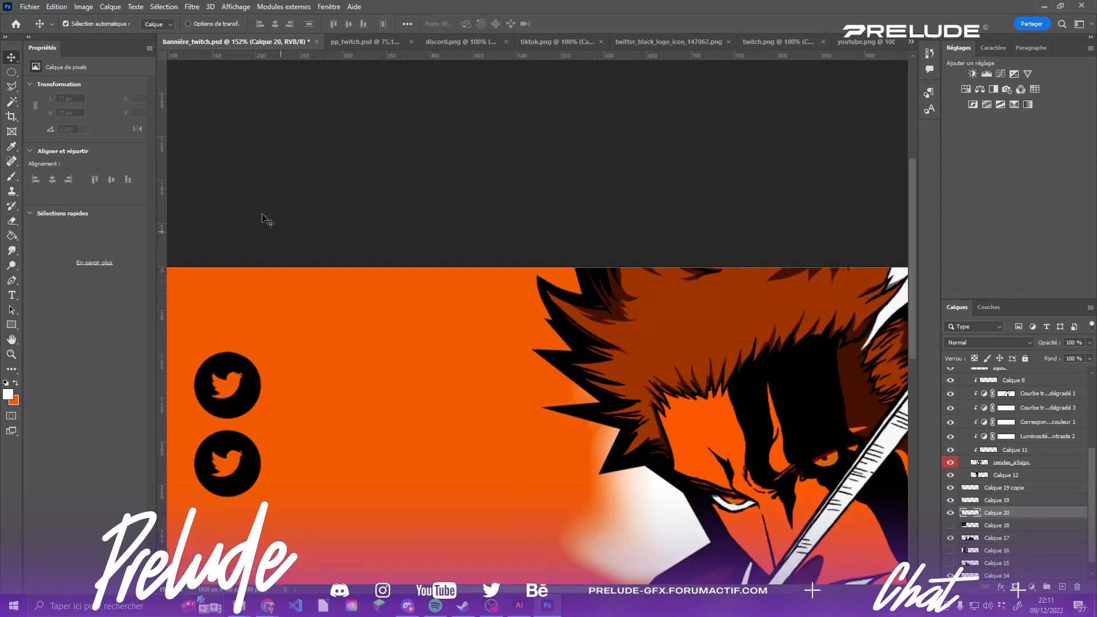
key(b)
click(71, 24)
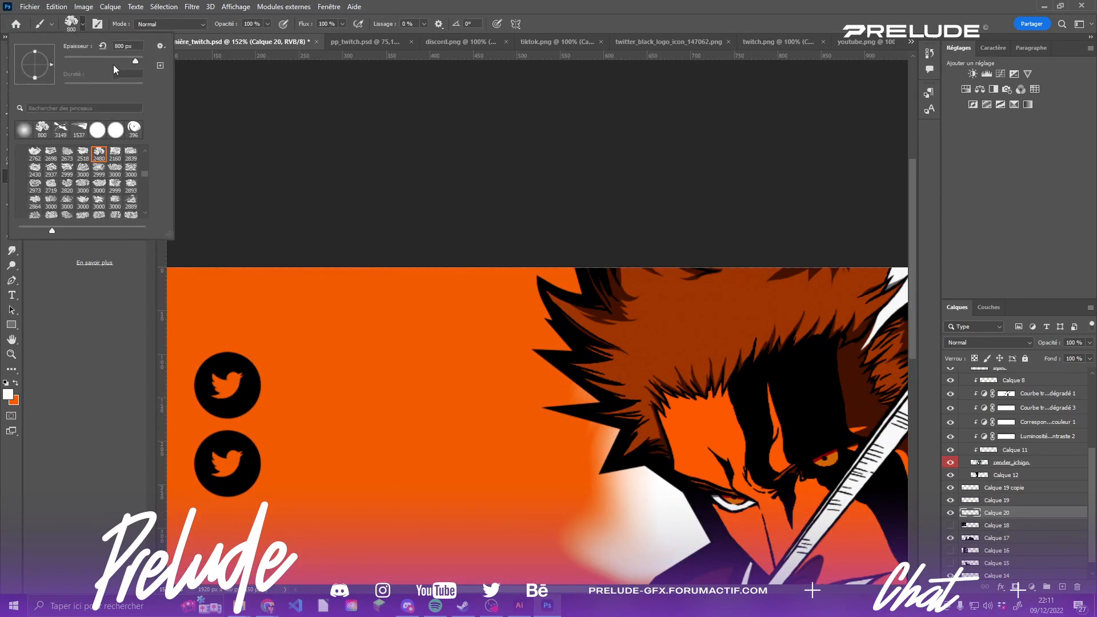
click(96, 130)
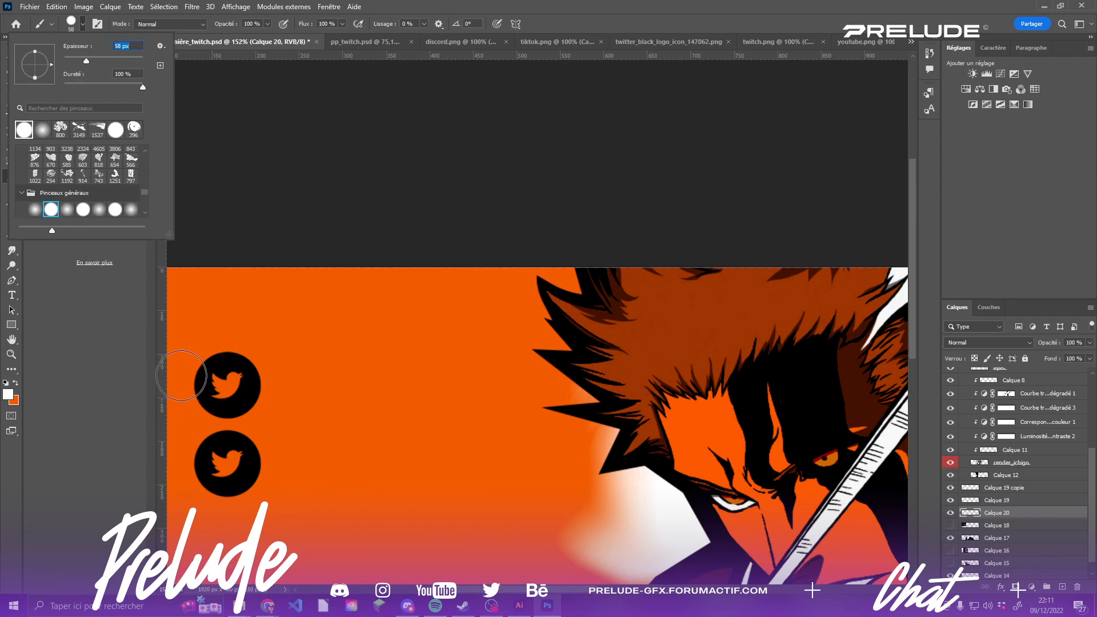
click(228, 386)
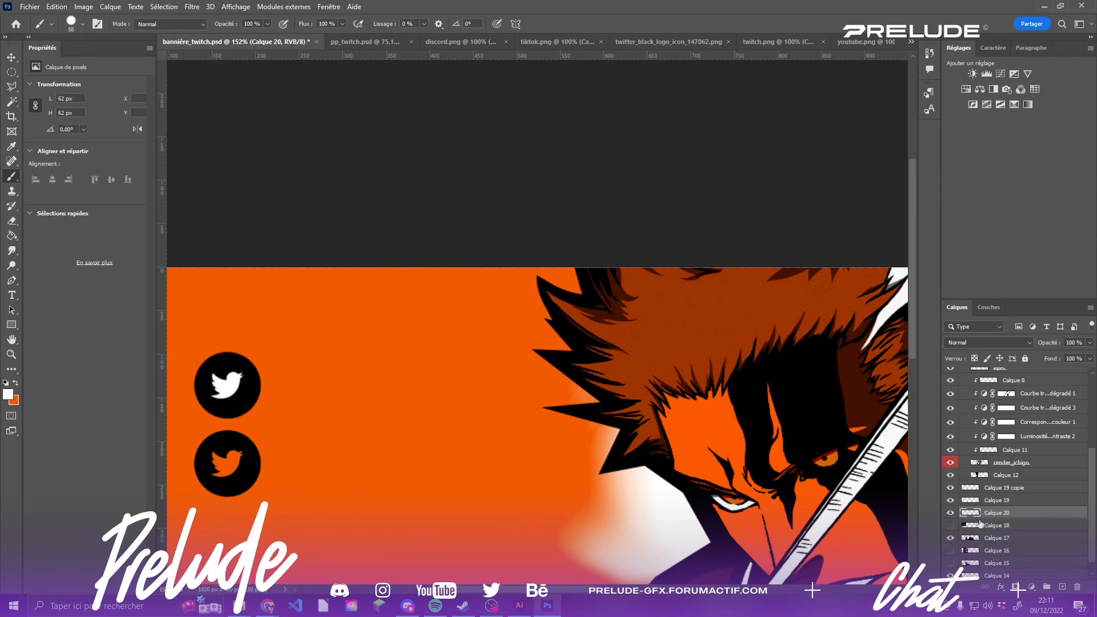
- Merge the white dot layer with the upper Twitter icon layer and rename the merged layer as twitter
shift+click(1005, 500)
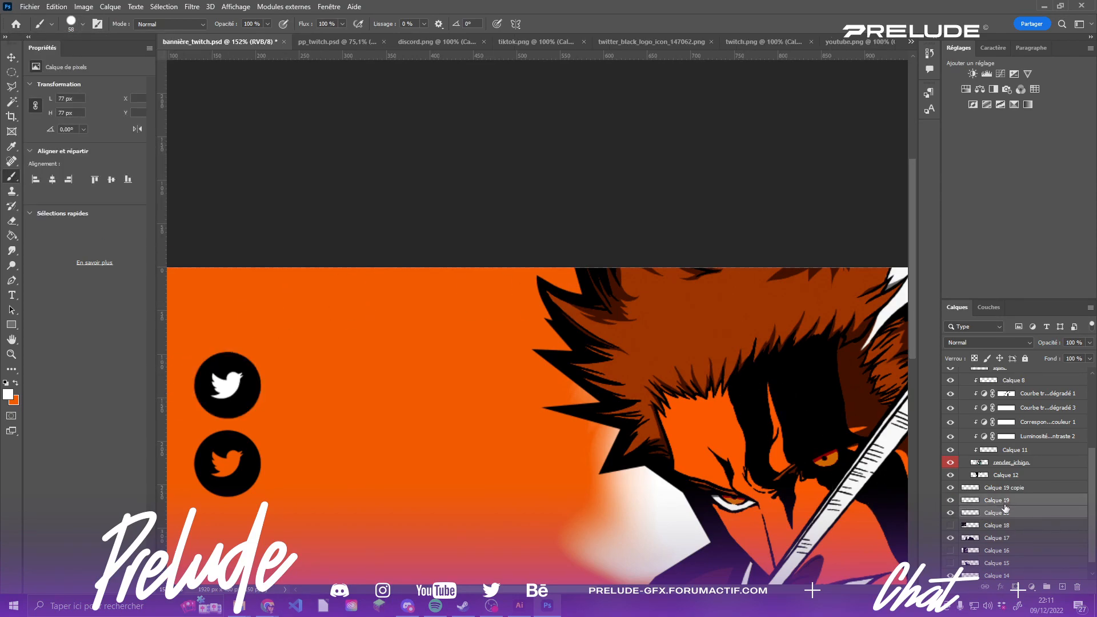
key(ctrl+e)
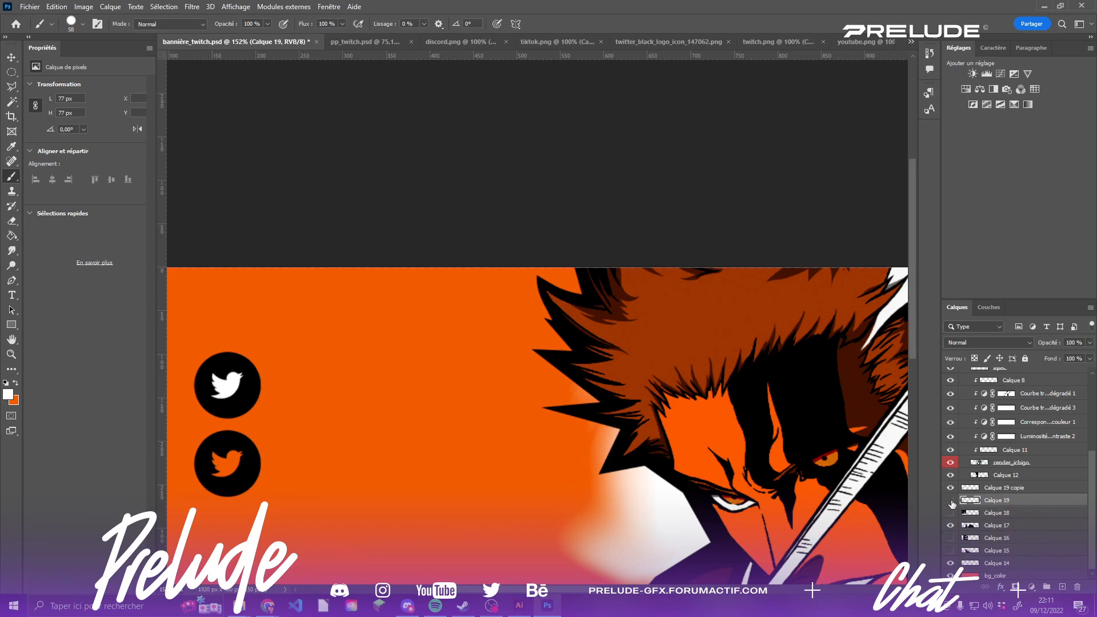
click(949, 490)
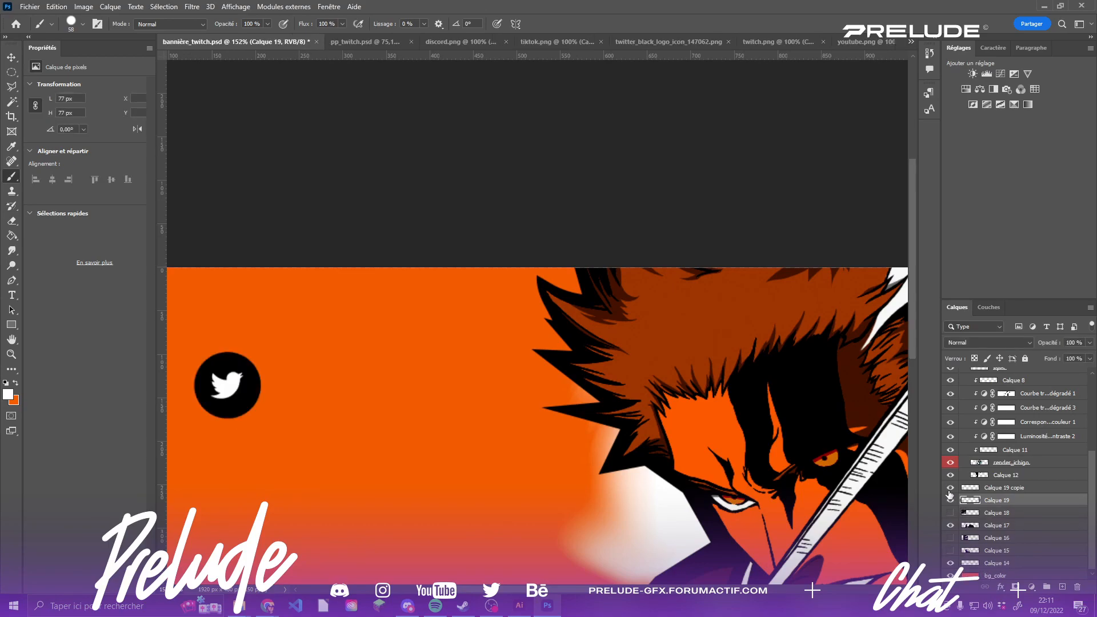
click(985, 489)
double_click(994, 500)
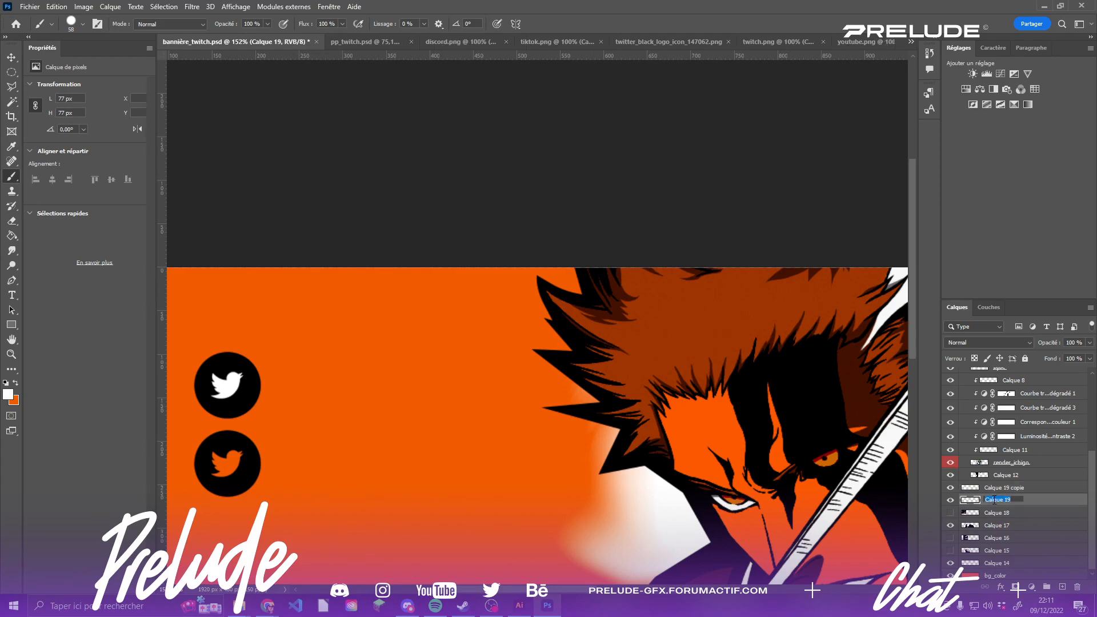
text(twitter)
key(Return)
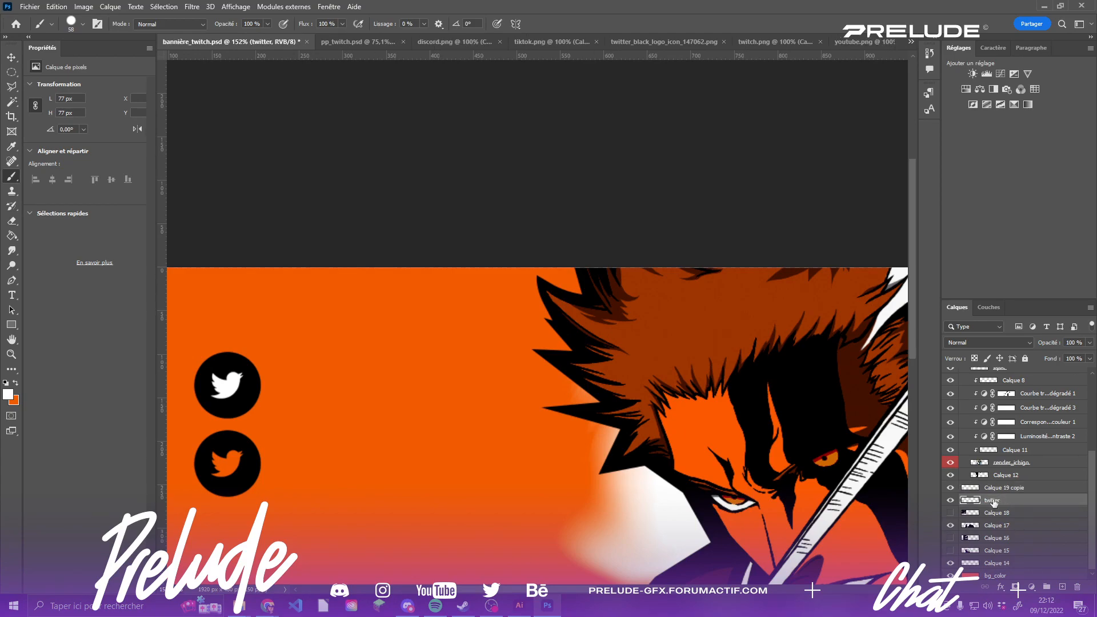
- Paint over the orange bird of the lower icon on layer Calque 19 copie with black, leaving a plain black circle
click(979, 487)
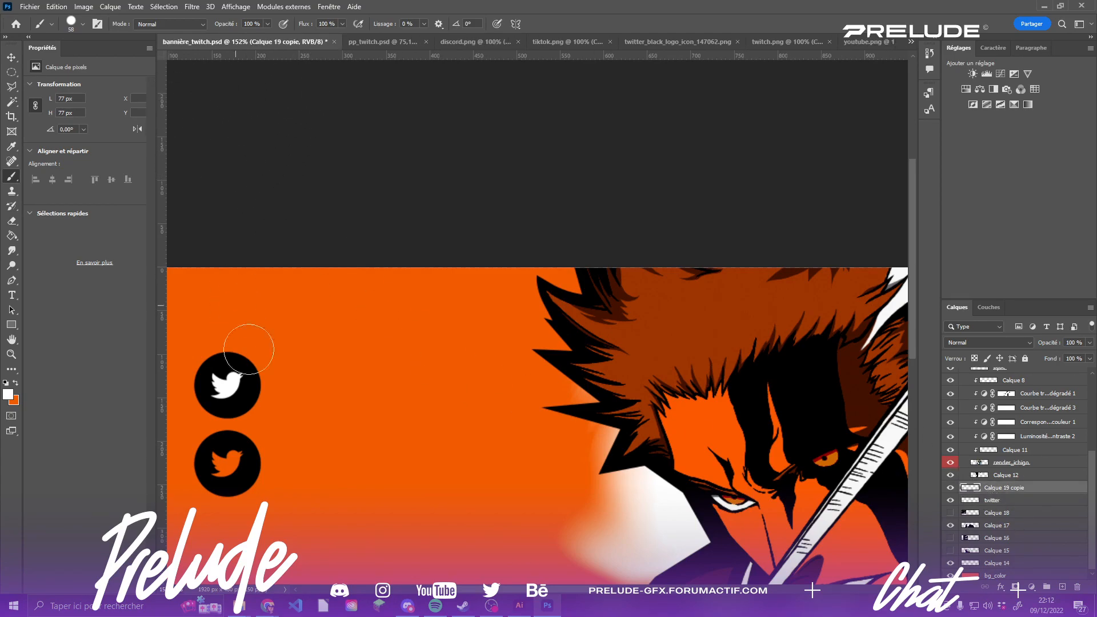
click(8, 393)
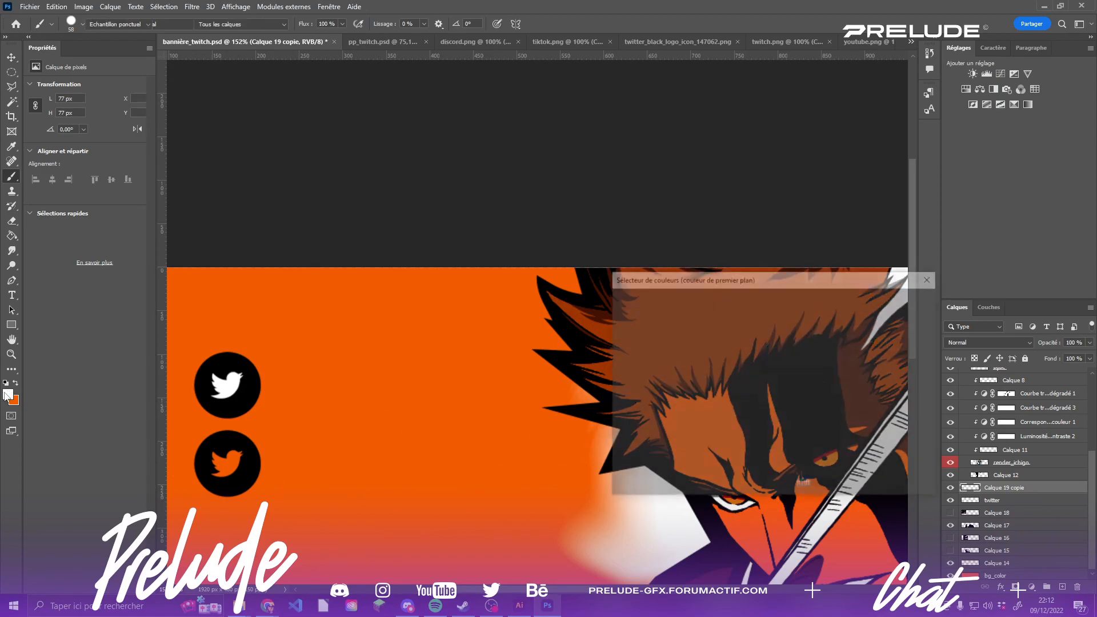
text(000000)
click(846, 300)
key(b)
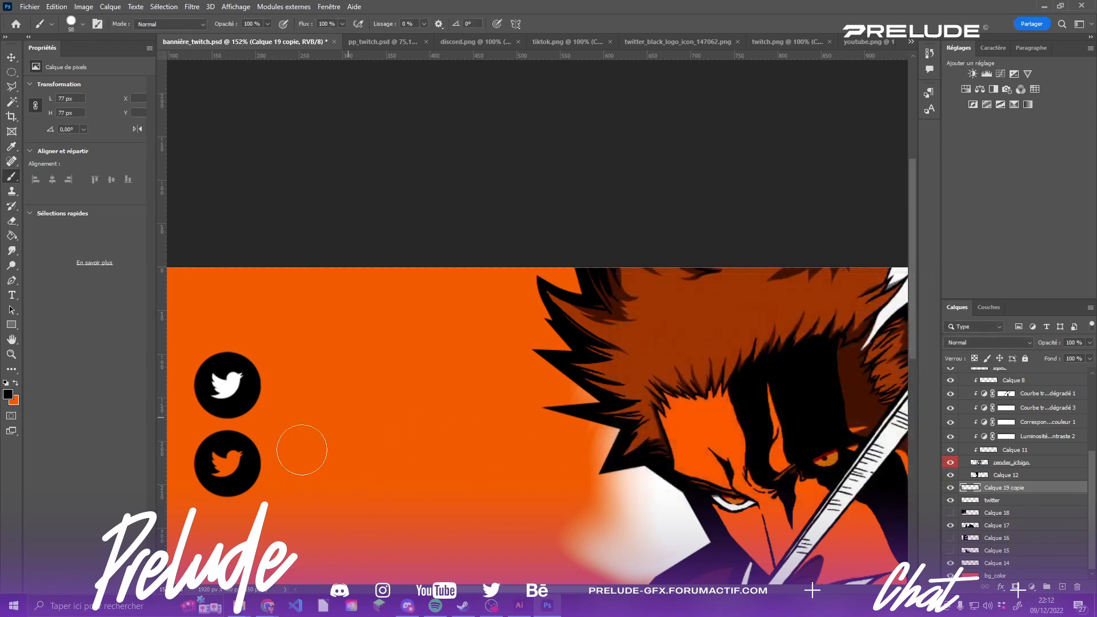
drag(224, 460, 231, 468)
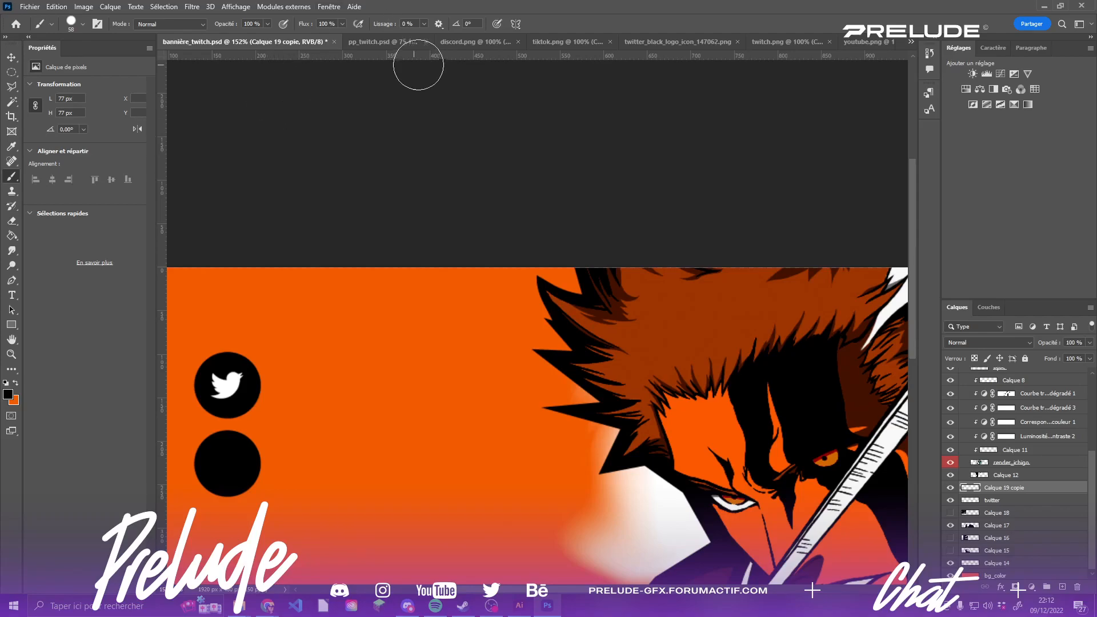
- Close the Twitter logo image and bring the Twitch logo from twitch.png into bannière_twitch.psd over the round icons
click(378, 42)
click(491, 42)
click(550, 42)
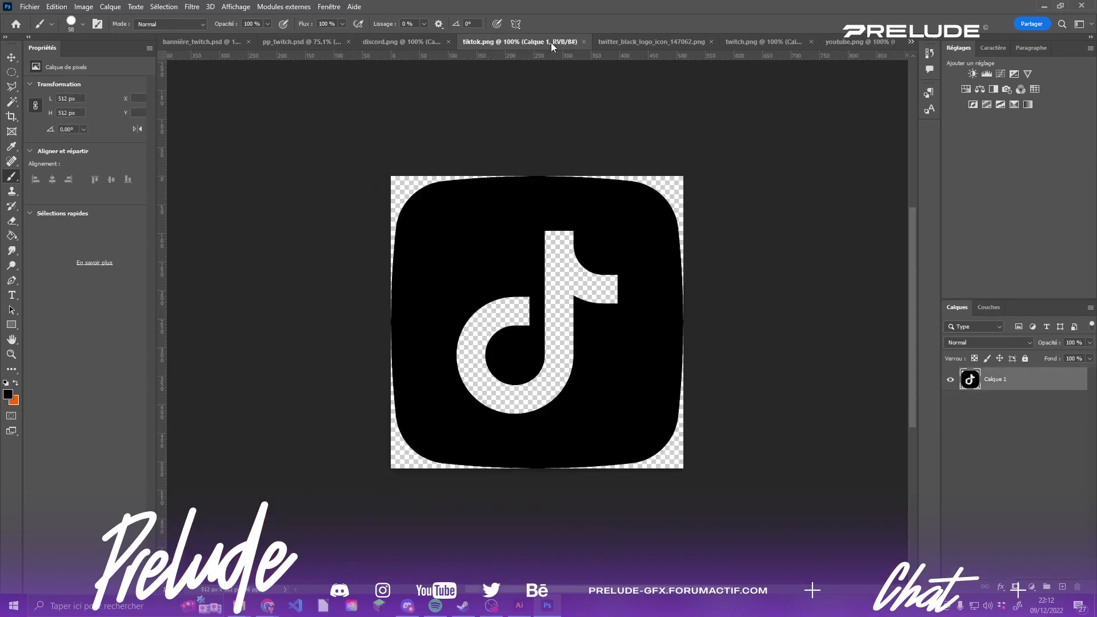
click(713, 41)
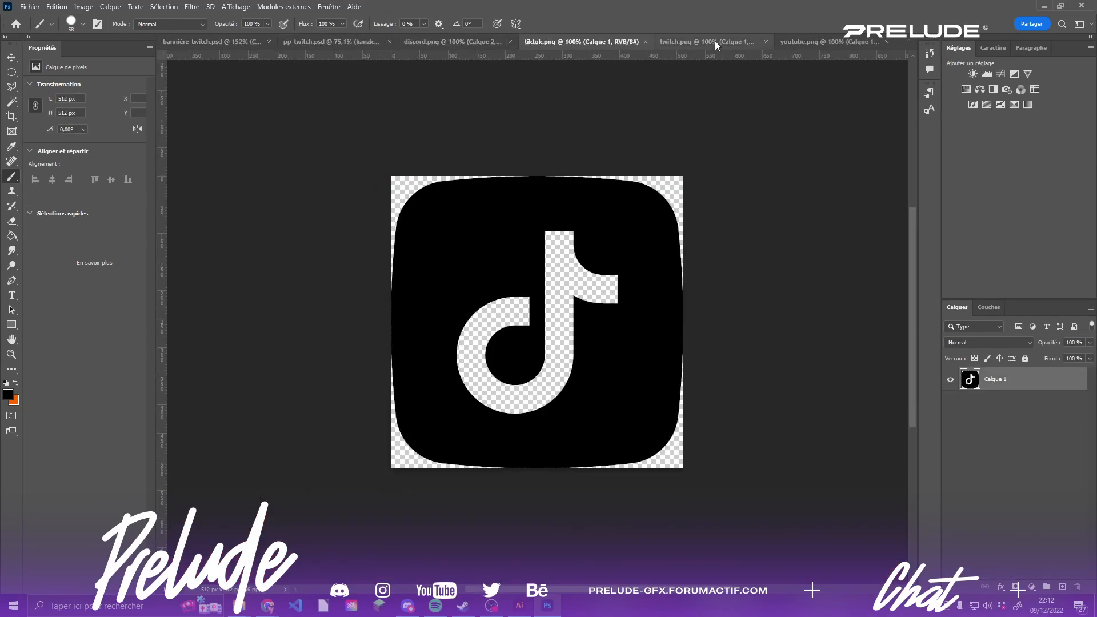
click(714, 43)
click(11, 56)
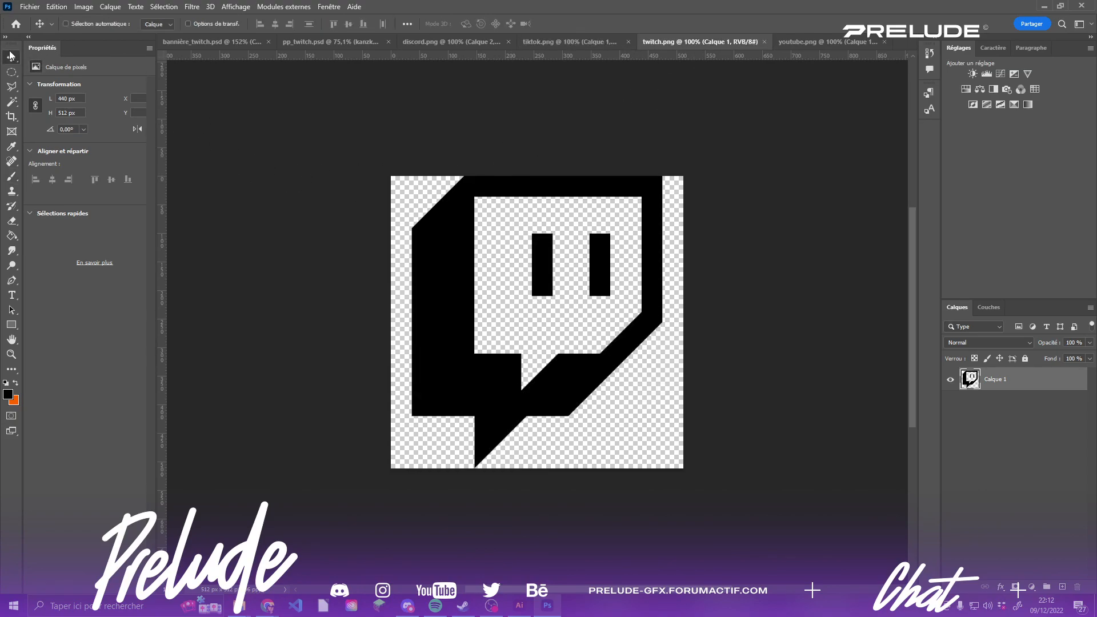
drag(451, 264, 188, 46)
drag(243, 321, 246, 323)
- Scale the Twitch logo down to about 46 × 54 px inside the lower black circle
key(ctrl+t)
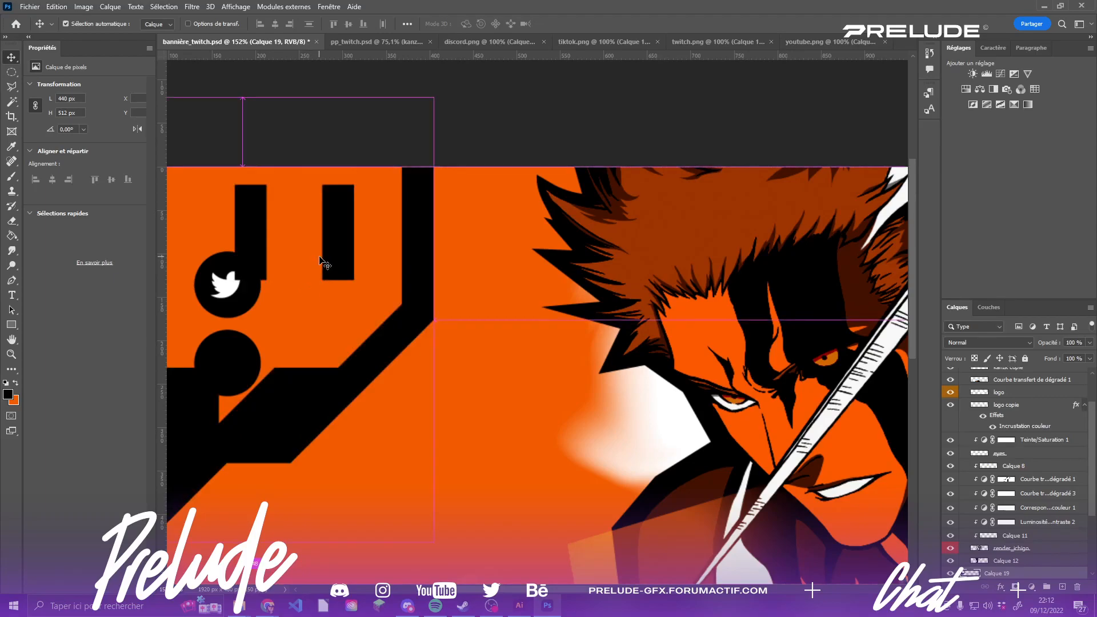
key(ctrl+0)
scroll(370, 214, down, 3)
scroll(328, 231, up, 5)
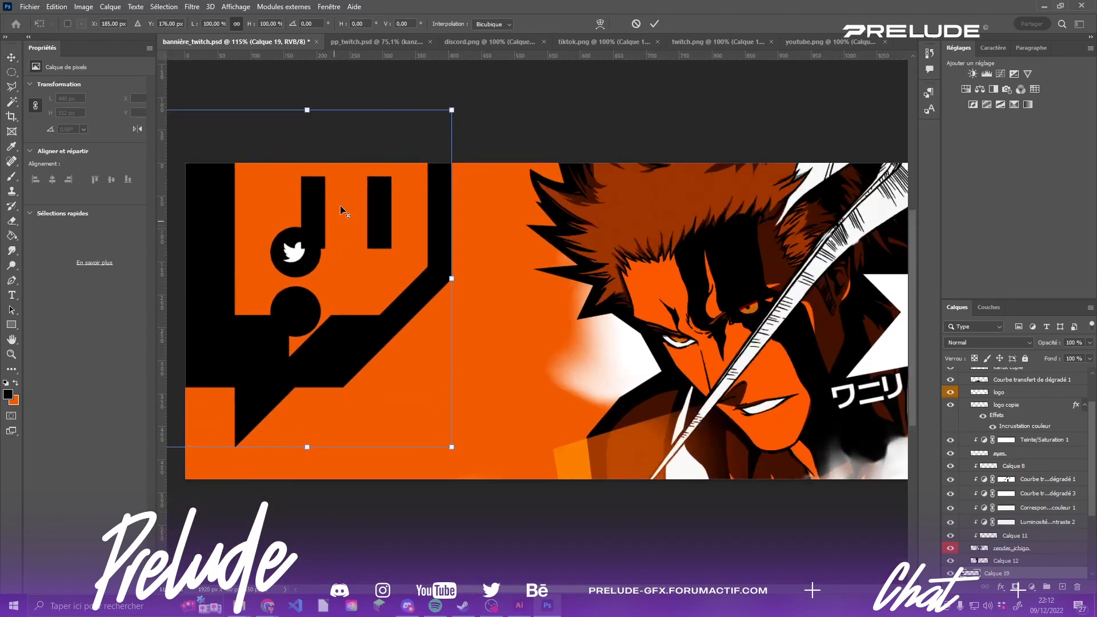
drag(450, 110, 319, 292)
scroll(281, 289, up, 5)
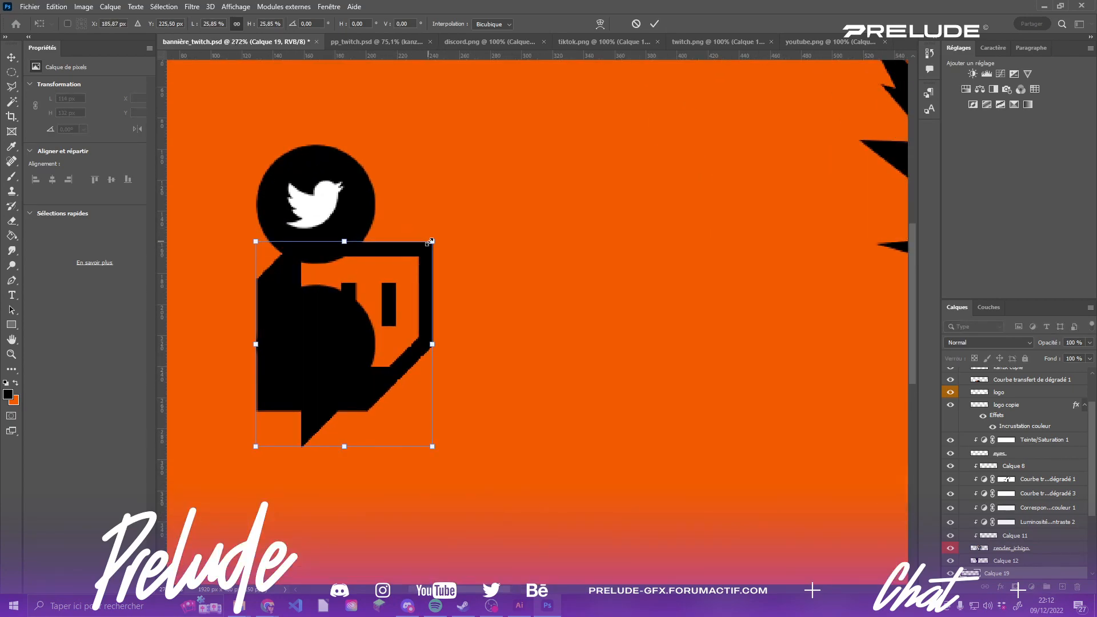
drag(431, 241, 353, 302)
key(Return)
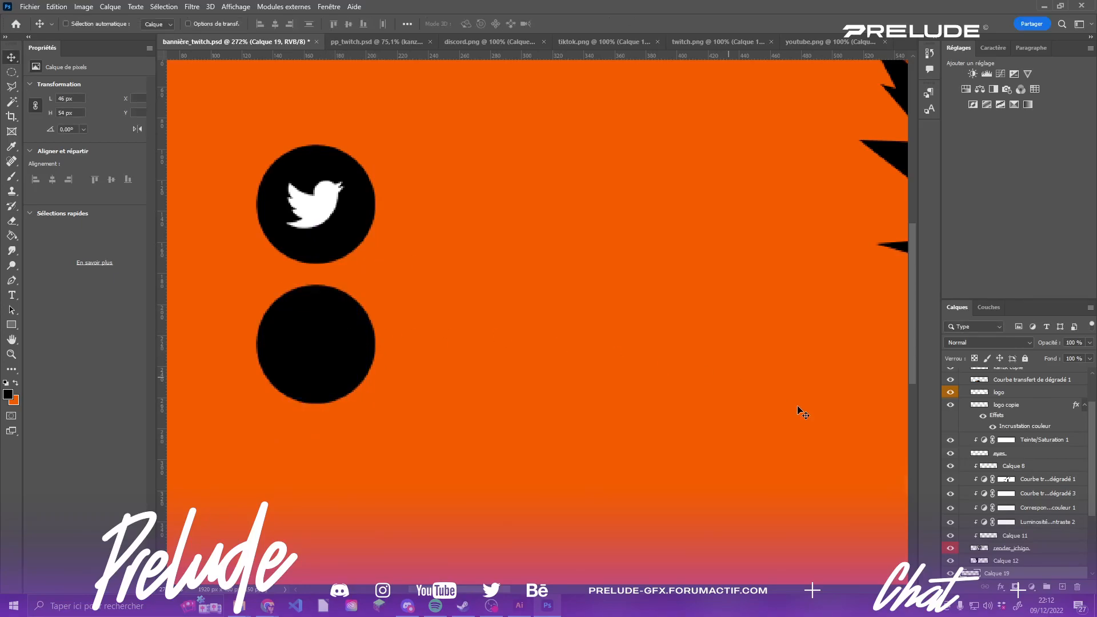
- Apply a white colour overlay at 100% opacity to the Twitch logo layer, Calque 19
double_click(1028, 572)
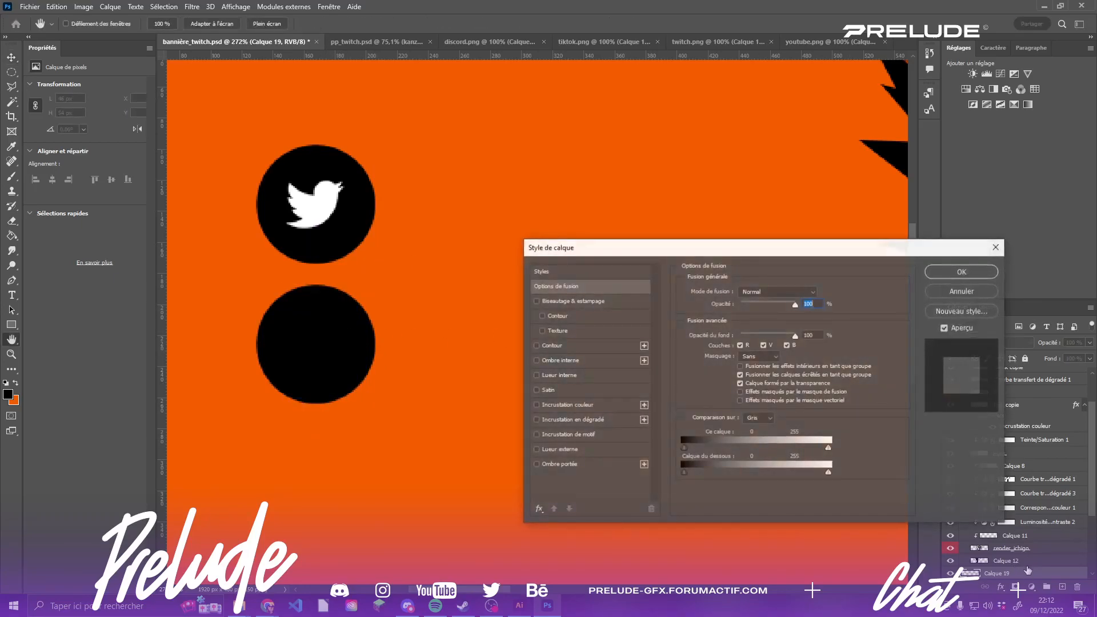
click(571, 404)
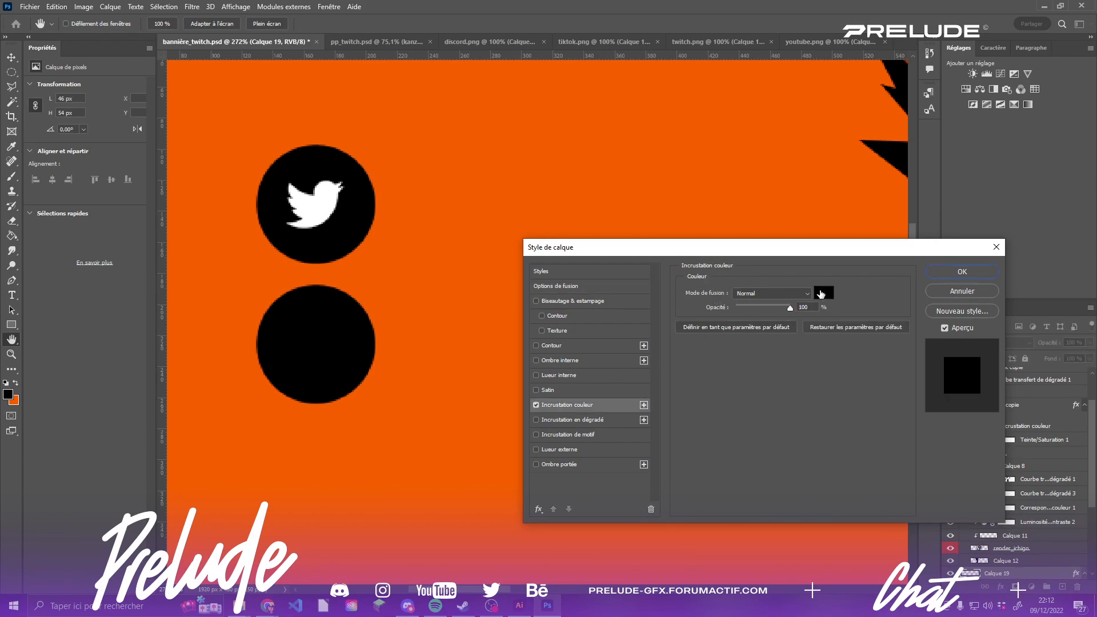
click(820, 293)
click(615, 305)
click(884, 299)
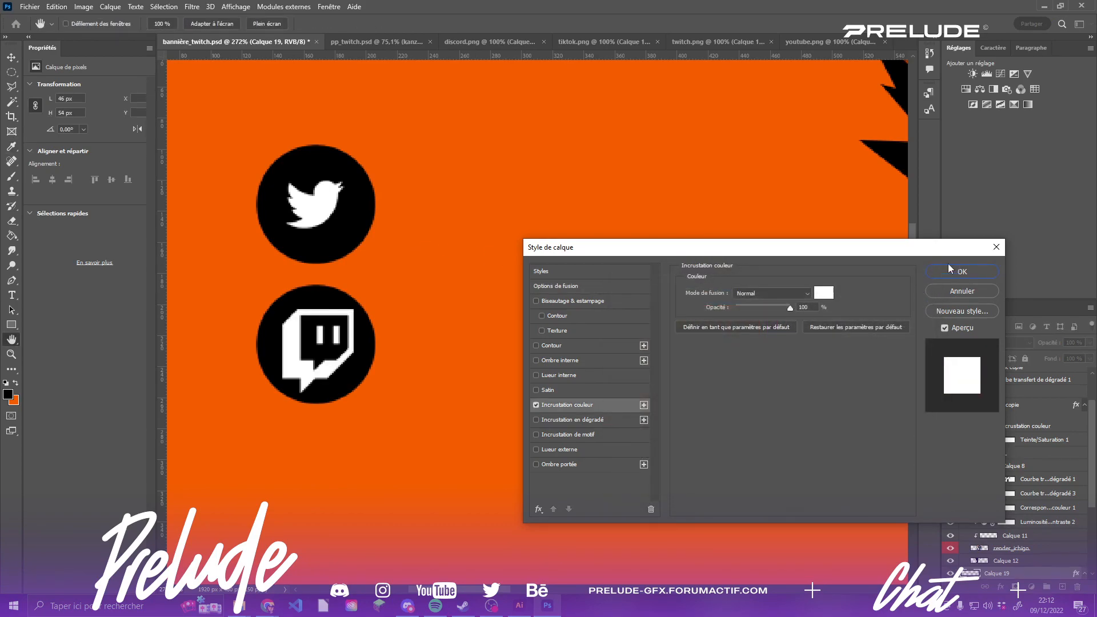
click(962, 272)
- Shrink the white Twitch logo to about 29 × 35 px and centre it in the lower black circle
key(ctrl+t)
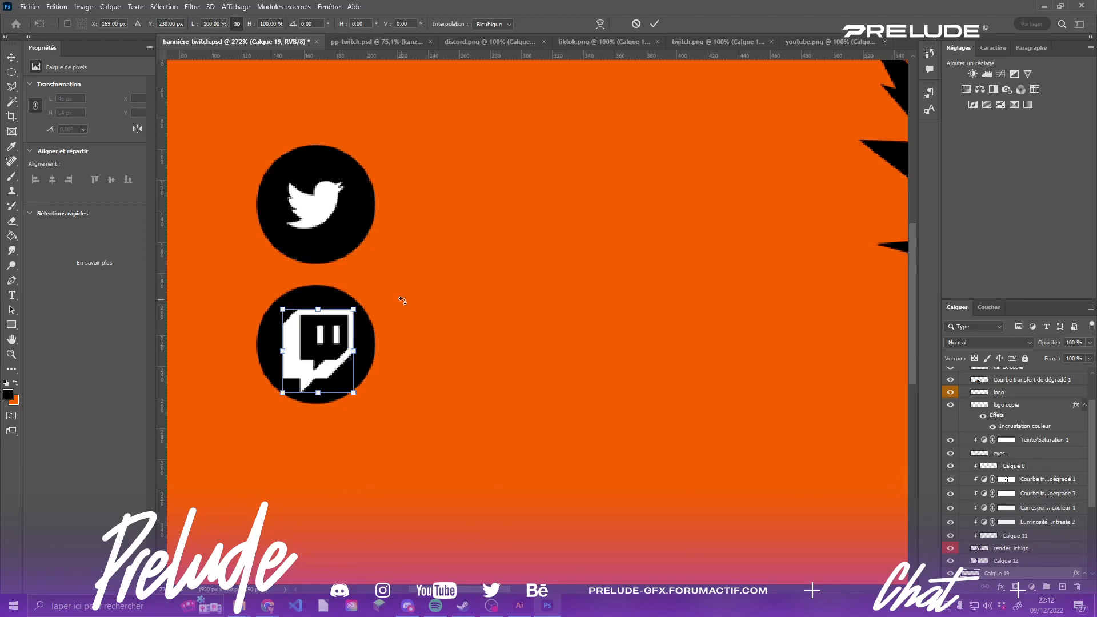
drag(352, 310, 320, 198)
drag(297, 248, 312, 236)
drag(328, 215, 333, 351)
key(Return)
scroll(406, 287, down, 8)
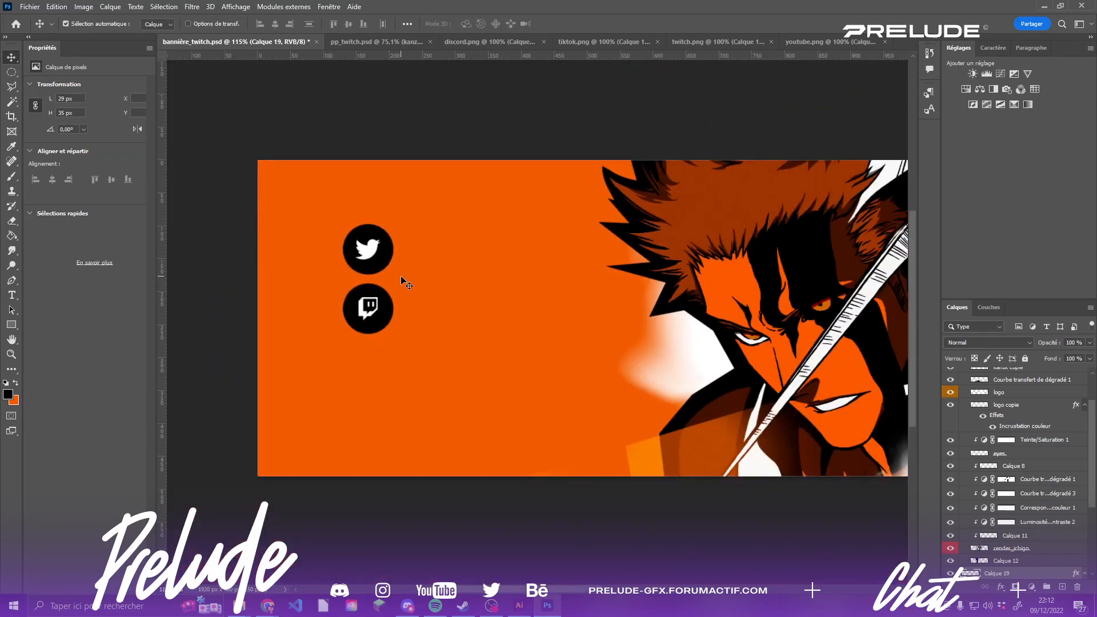
key(Down)
key(Down)
key(Down)
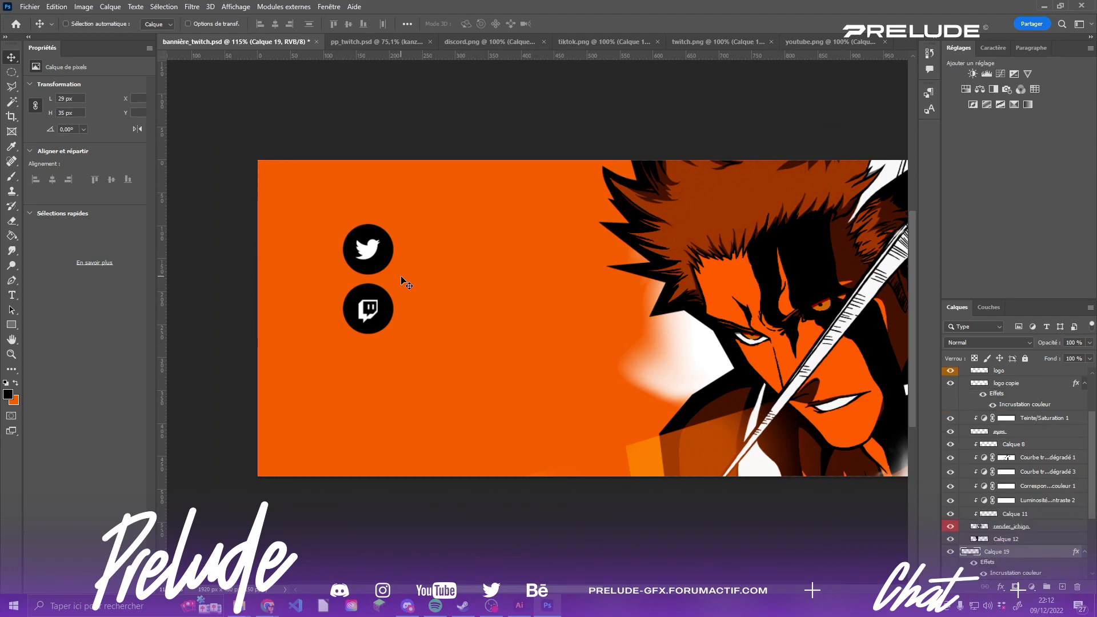
key(Up)
- Merge the Twitch logo layer with its black circle layer, Calque 19 copie, and rename the merged layer as twitch
scroll(431, 277, down, 3)
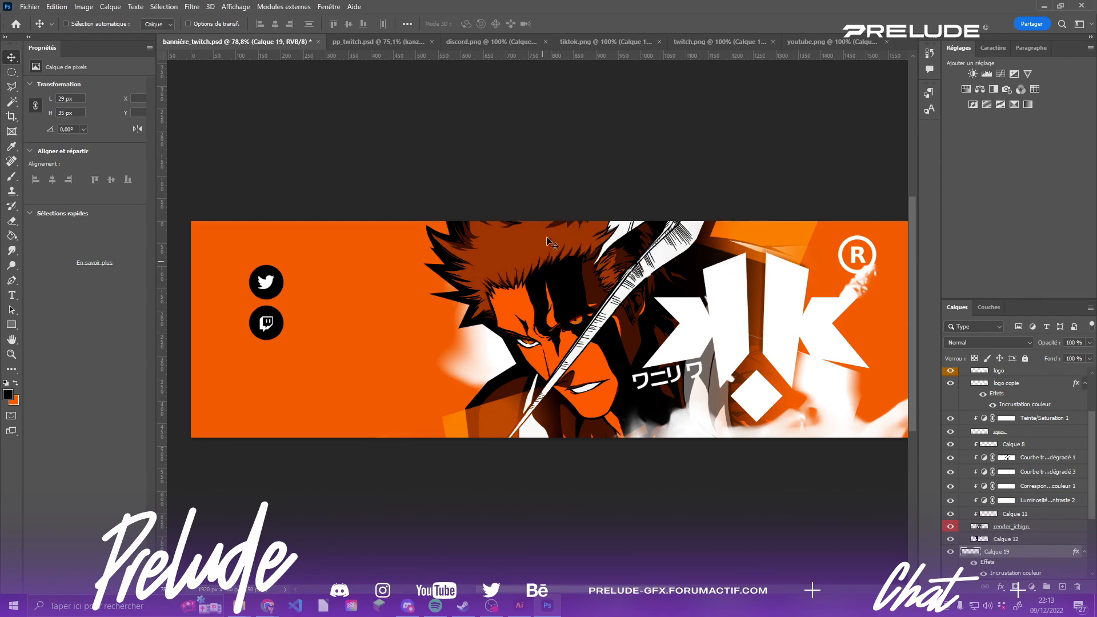
scroll(981, 526, down, 3)
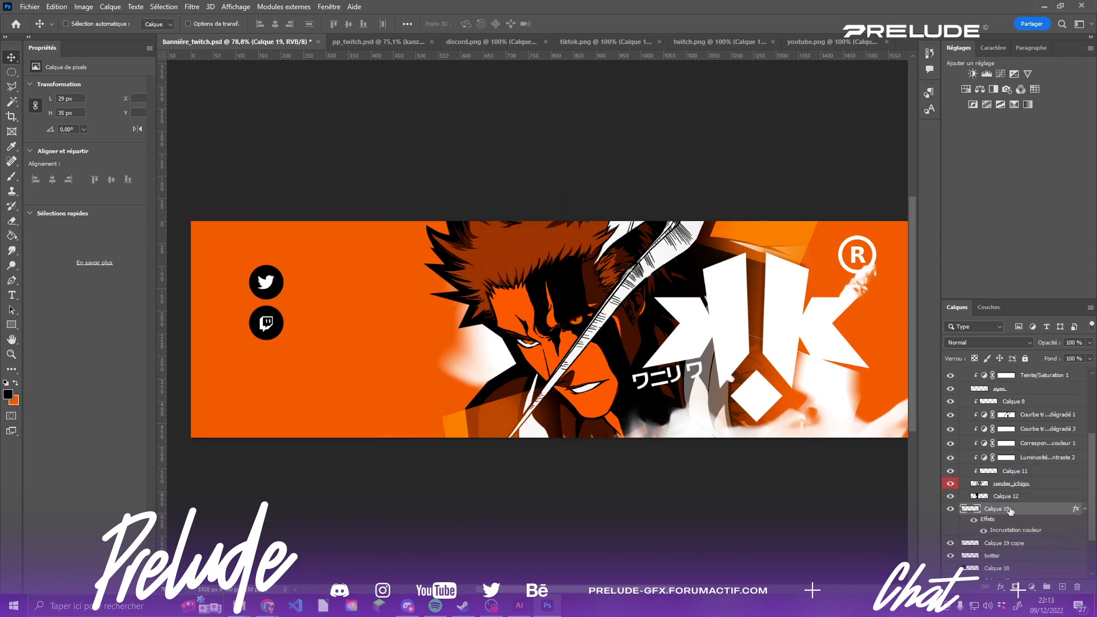
click(950, 541)
click(950, 542)
click(993, 543)
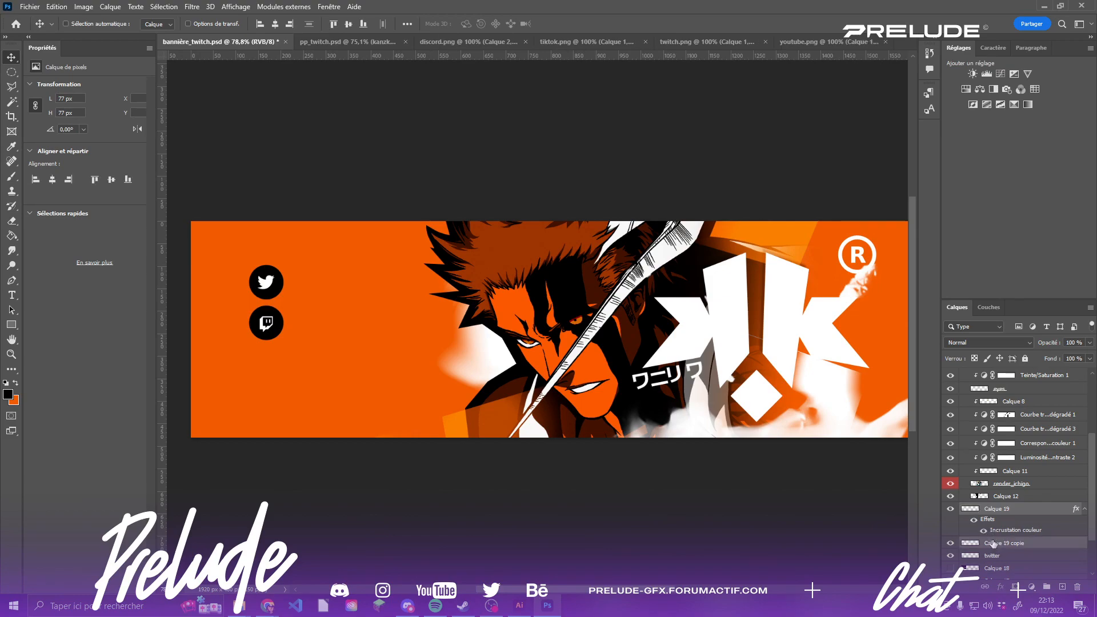
key(ctrl+e)
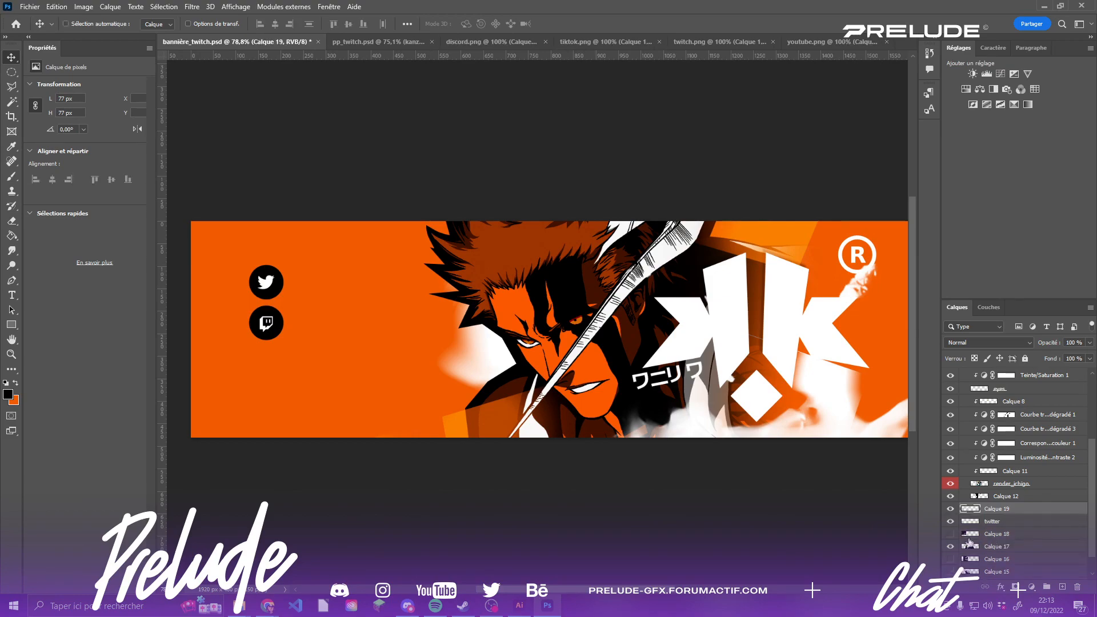
double_click(997, 509)
text(twitch)
key(Return)
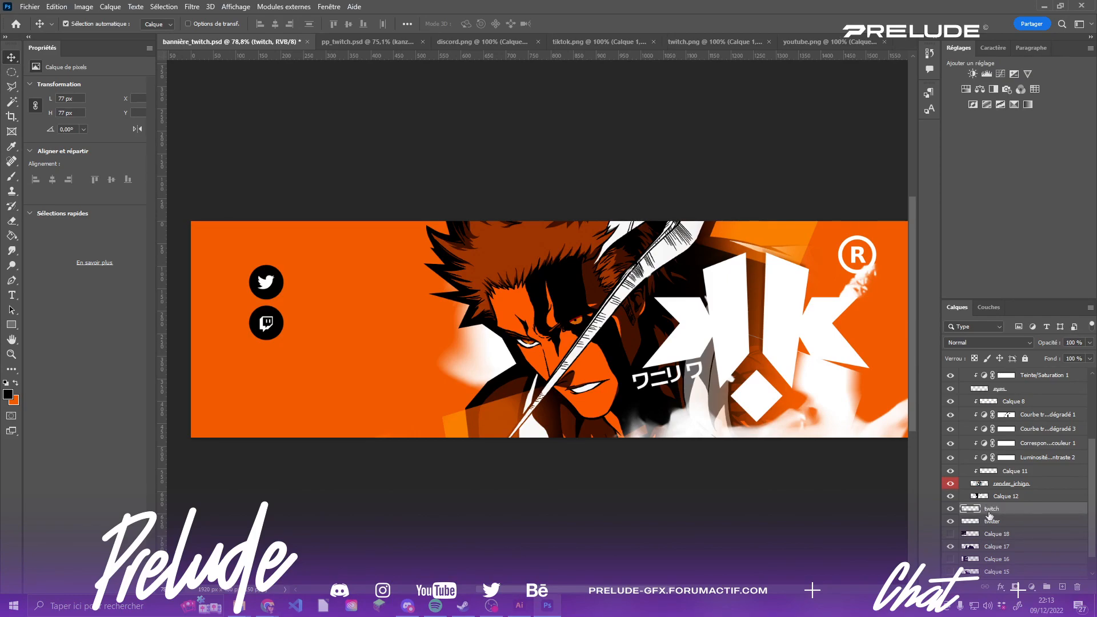
- Duplicate the twitch layer and move the copy 90 px straight down to form a third icon in the column
key(ctrl+j)
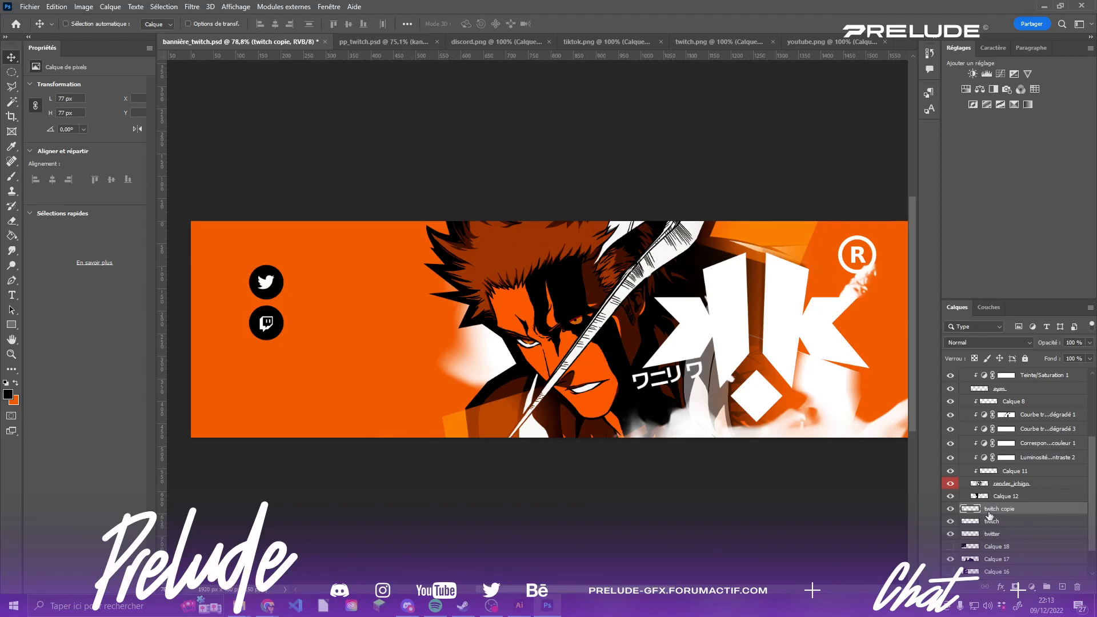
key(shift+Down)
key(shift+Down)
key(shift+Down)
key(shift+Down)
key(shift+Down)
key(shift+Down)
key(shift+Down)
key(shift+Down)
key(shift+Down)
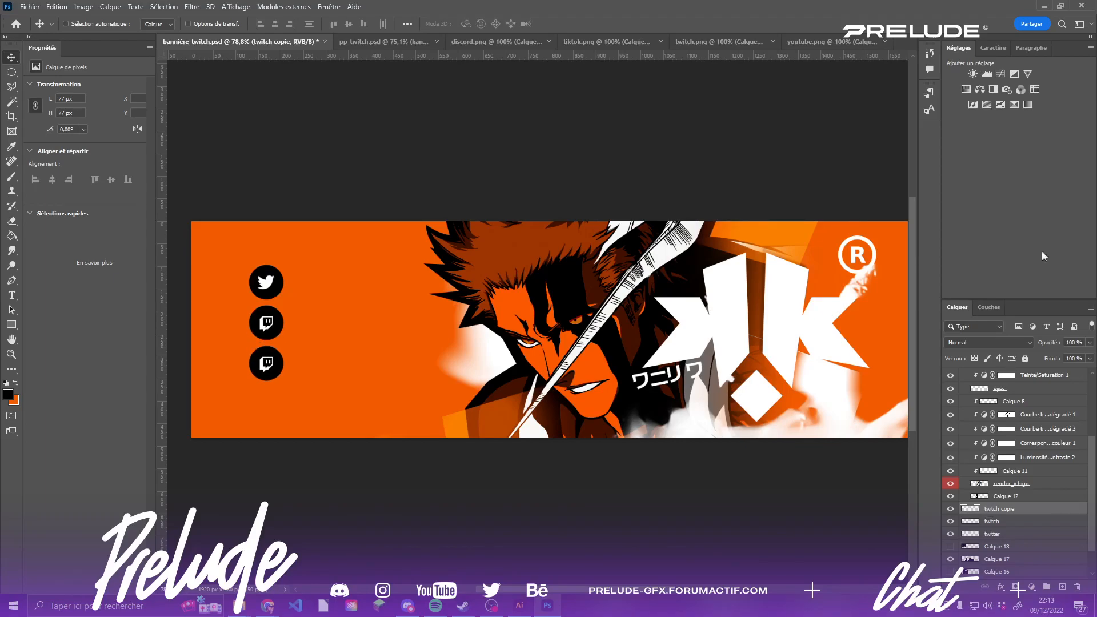
- Close twitch.png and bring the TikTok logo from tiktok.png into bannière_twitch.psd over the round icons
click(471, 42)
click(585, 44)
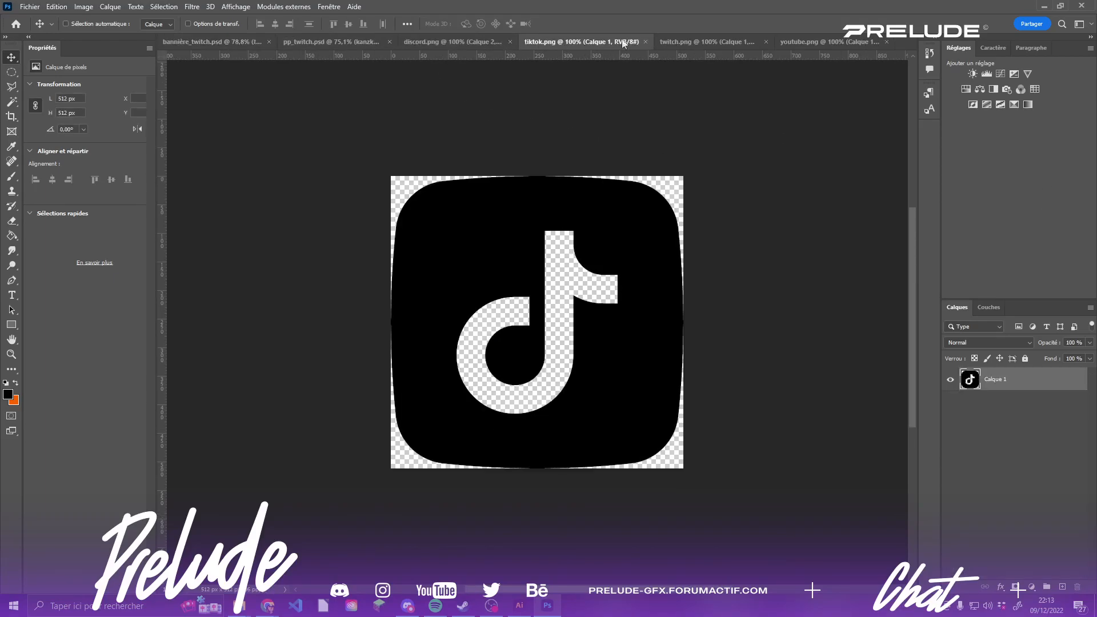
click(708, 41)
click(761, 41)
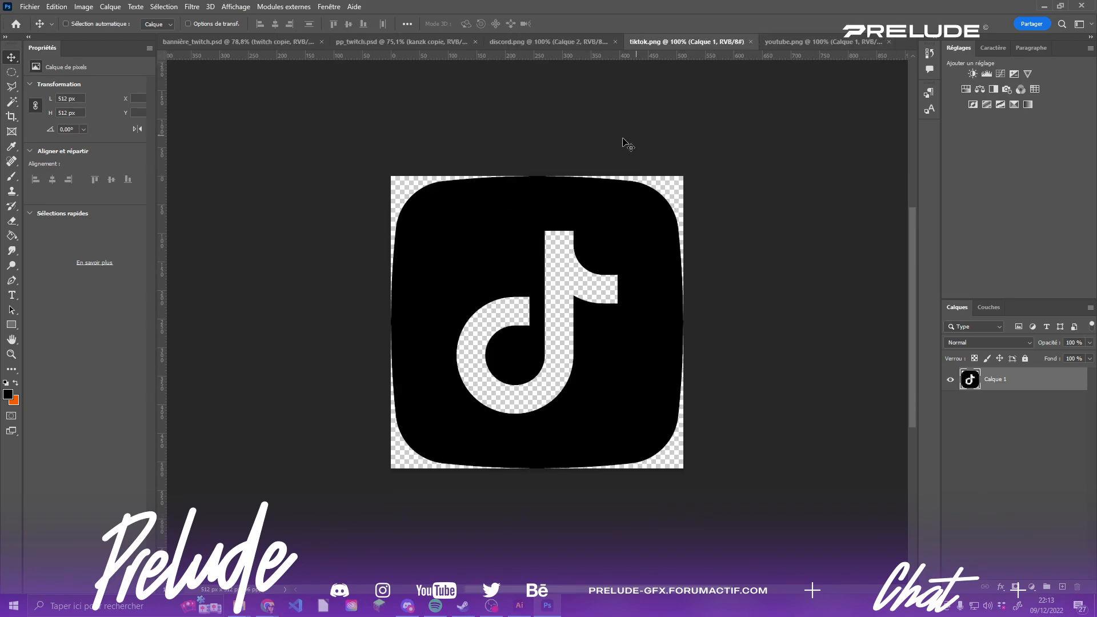
drag(492, 214, 313, 317)
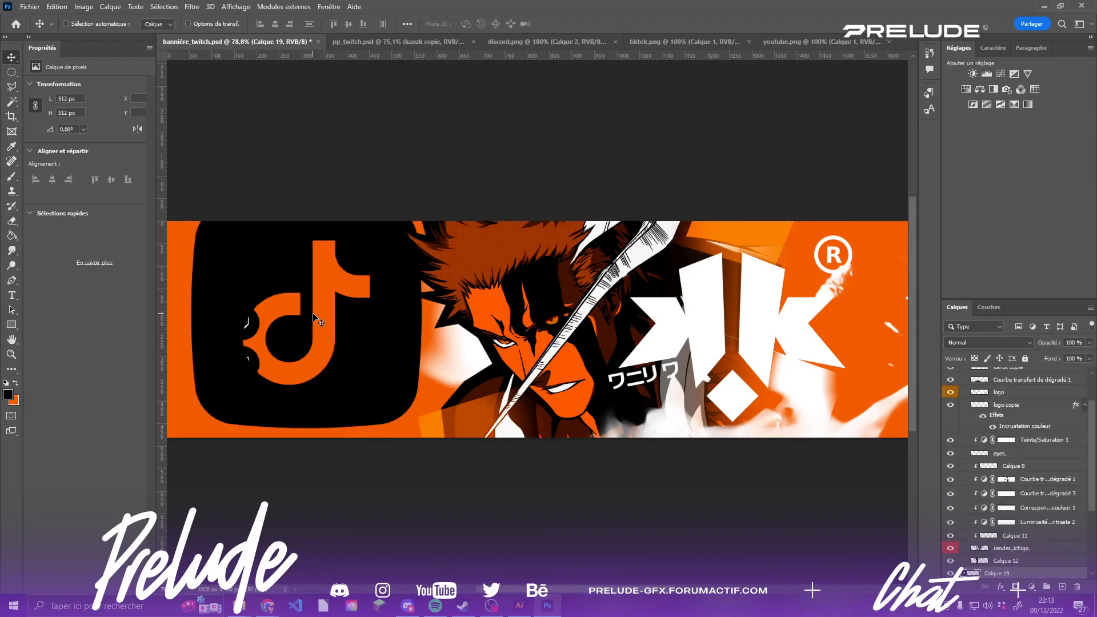
- Add an empty layer beneath the TikTok logo layer and brush white (ffffff) behind the logo's note-shaped cutout
scroll(1015, 536, down, 3)
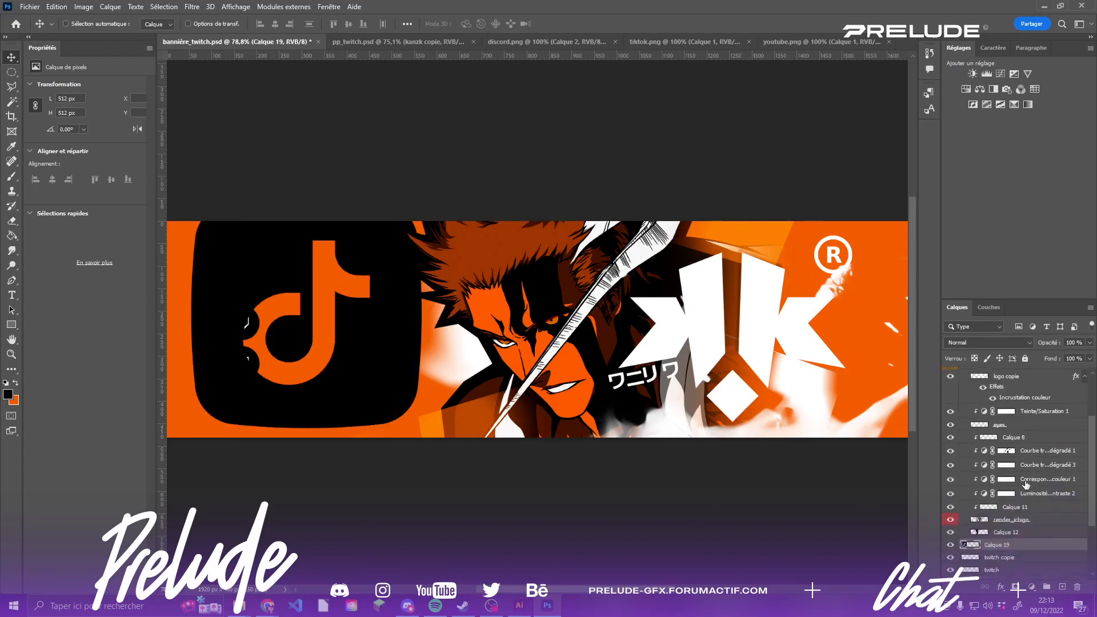
drag(1014, 543, 1062, 589)
click(1061, 586)
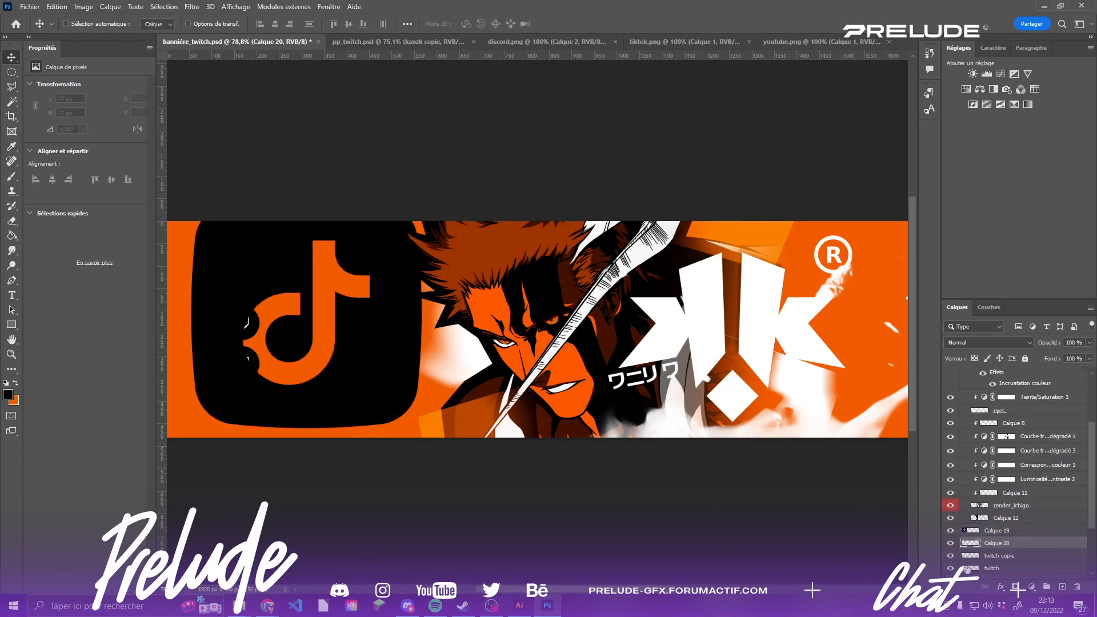
key(b)
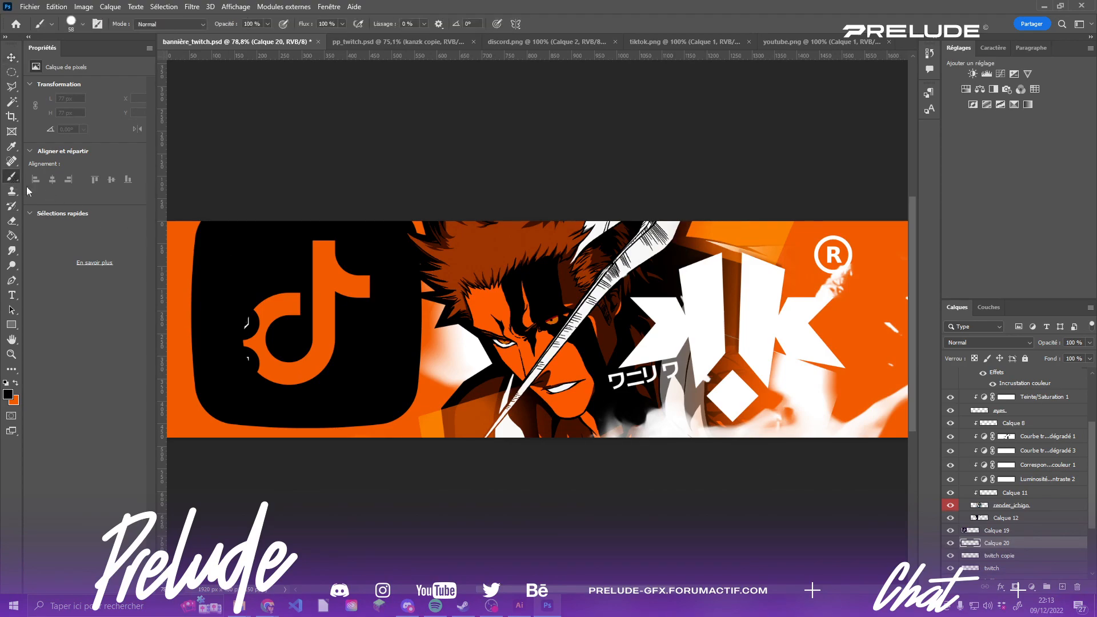
click(14, 384)
click(8, 394)
drag(666, 328, 494, 265)
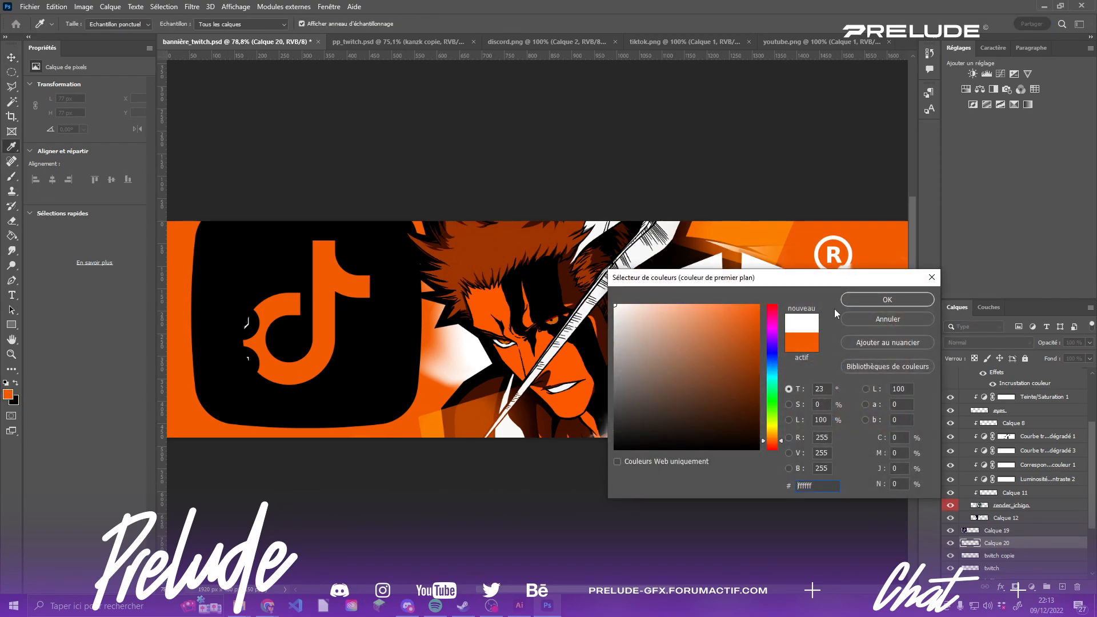
click(865, 301)
mouse_move(345, 213)
mouse_down()
mouse_move(353, 238)
mouse_move(315, 358)
mouse_move(350, 356)
mouse_move(361, 310)
mouse_move(322, 397)
mouse_move(314, 371)
mouse_move(284, 386)
mouse_move(242, 320)
mouse_move(274, 303)
mouse_move(323, 327)
mouse_up()
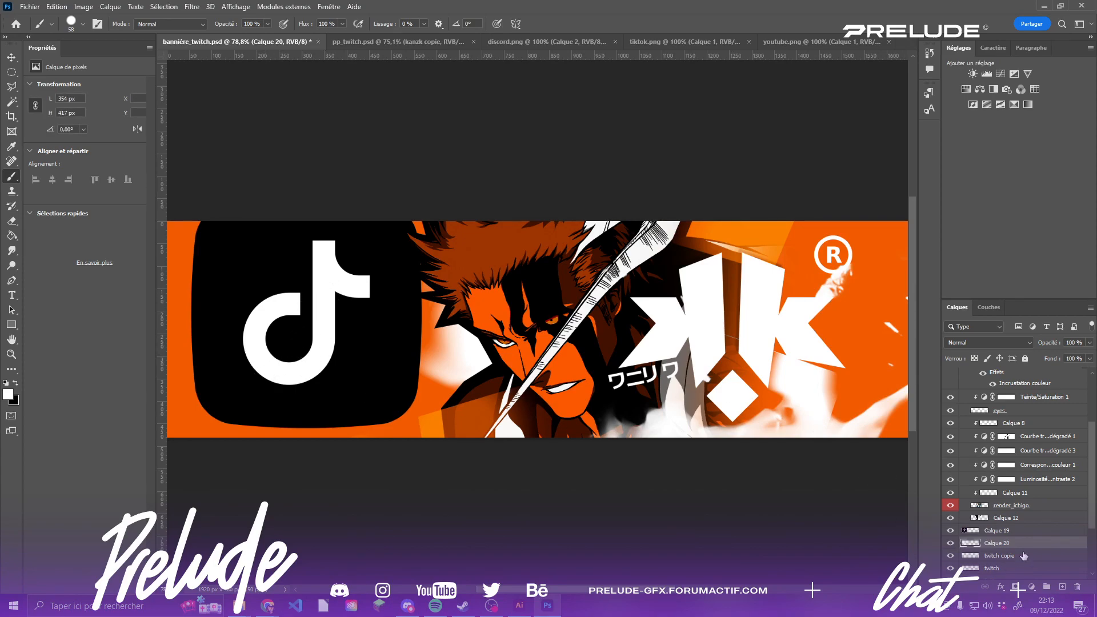
- Merge the white paint layer with the TikTok logo layer and clip the result to the twitch copie layer
shift+click(1025, 533)
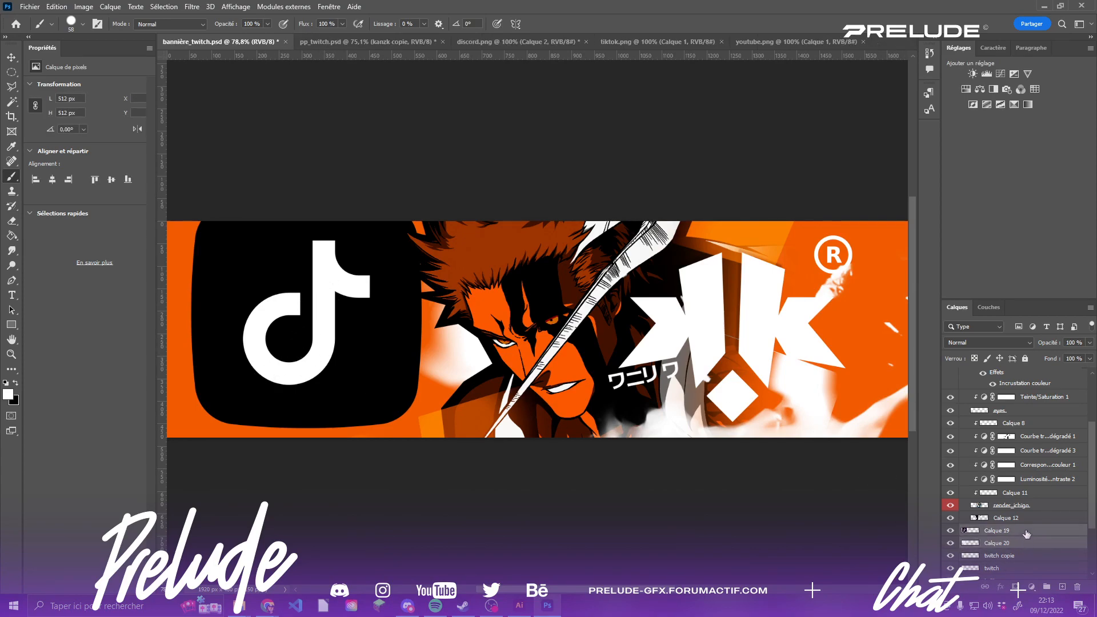
click(1026, 533)
right_click(1025, 533)
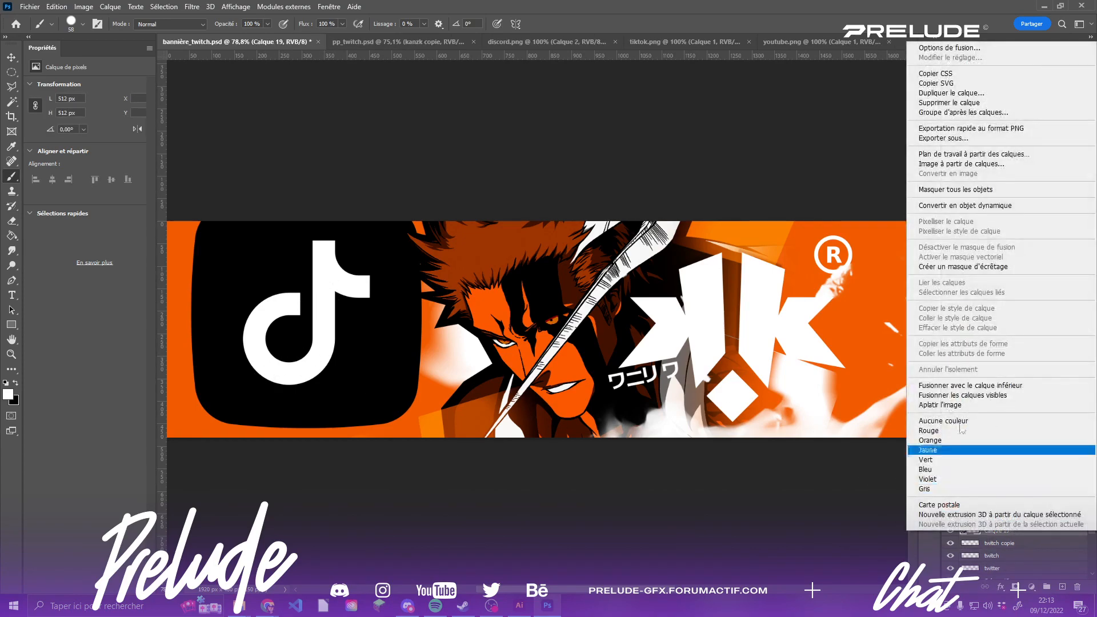
click(945, 266)
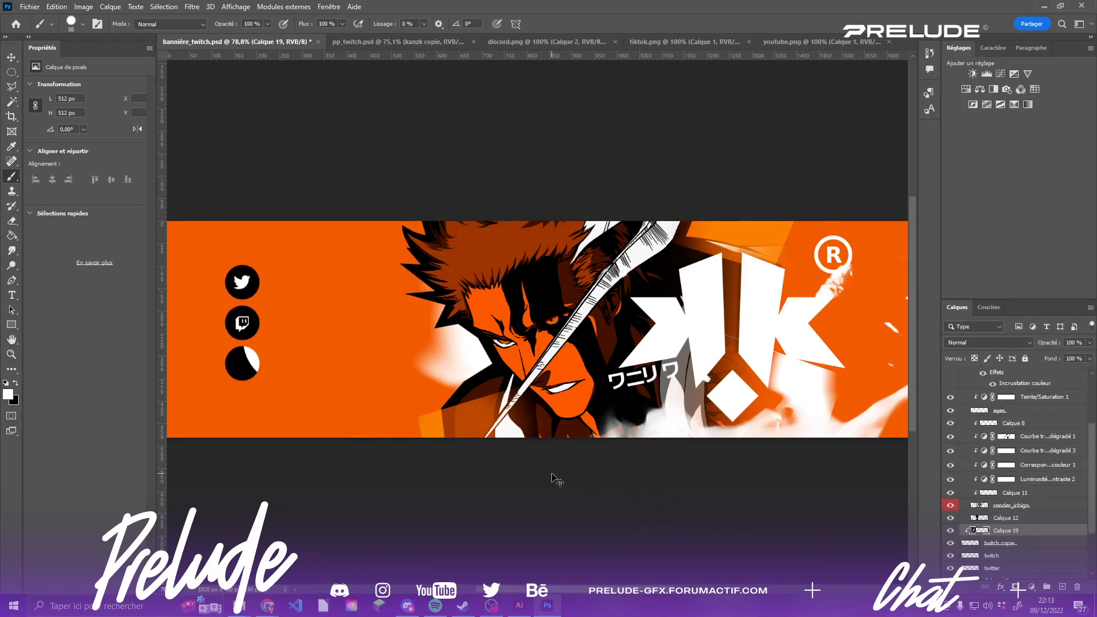
- Scale the TikTok logo down to about 53 px and centre it in the third round icon
key(ctrl+t)
drag(421, 197, 242, 361)
scroll(241, 361, up, 3)
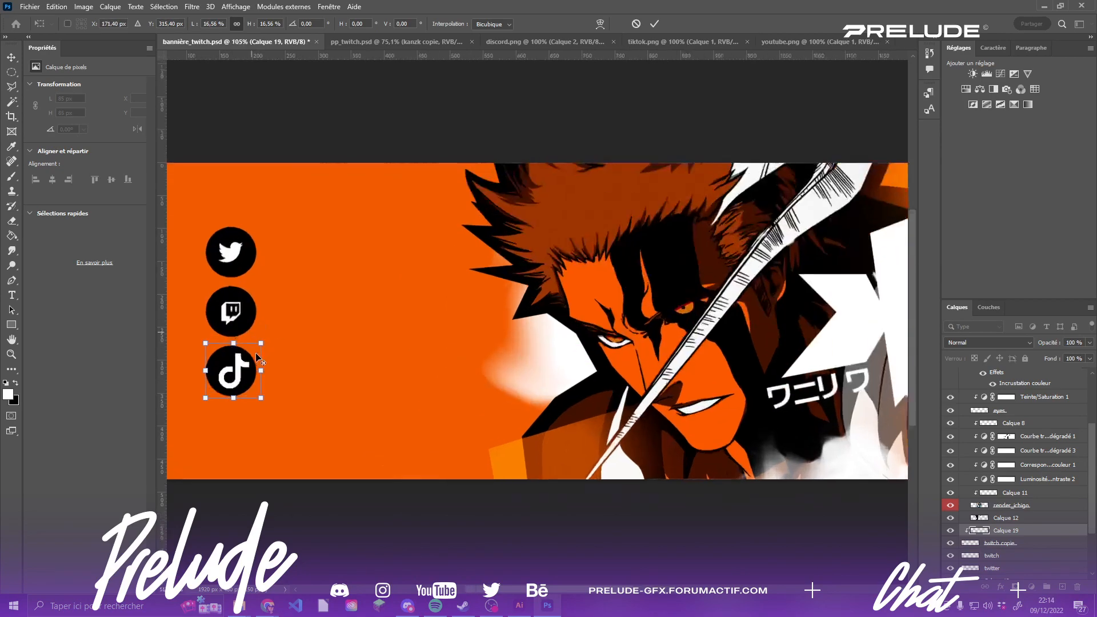
scroll(502, 579, left, 3)
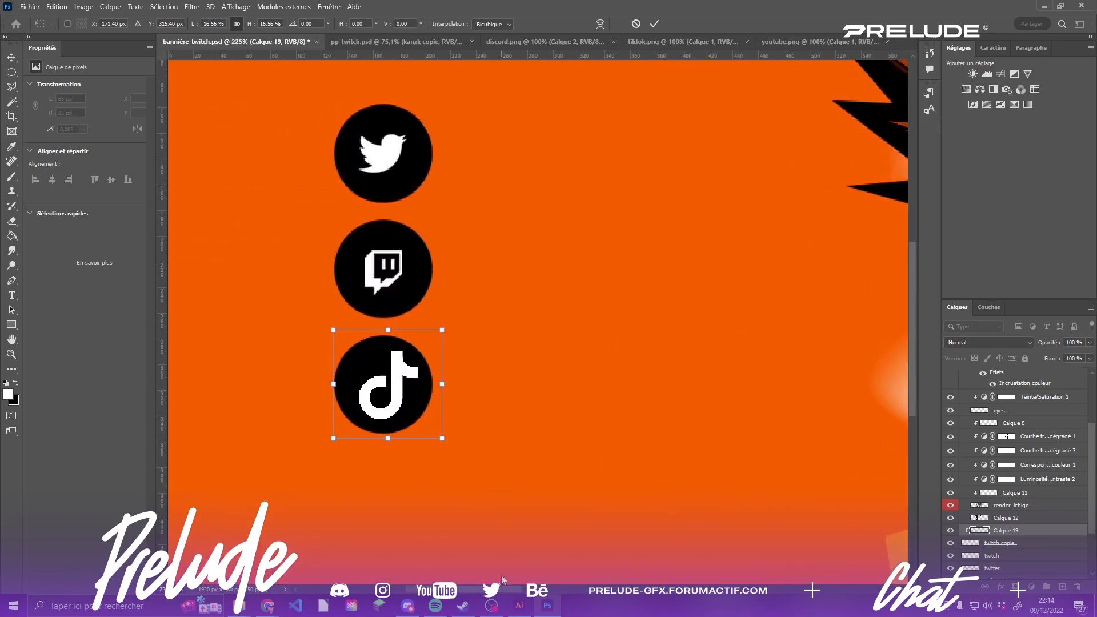
mouse_move(439, 327)
mouse_down()
mouse_move(465, 310)
mouse_move(434, 320)
mouse_move(394, 372)
mouse_up()
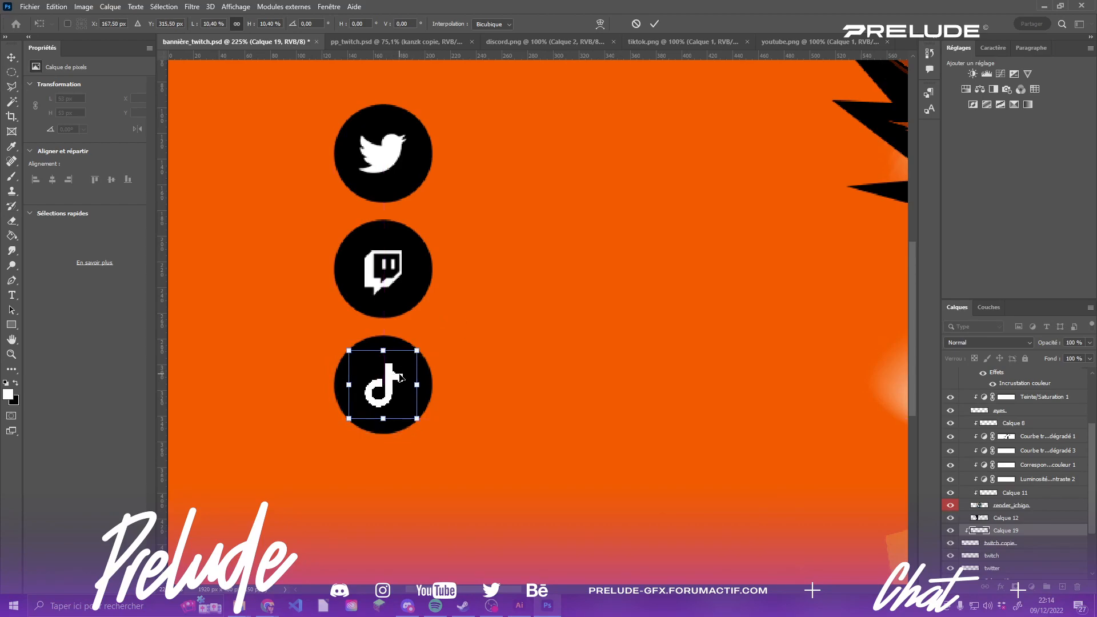
key(Return)
scroll(600, 286, down, 6)
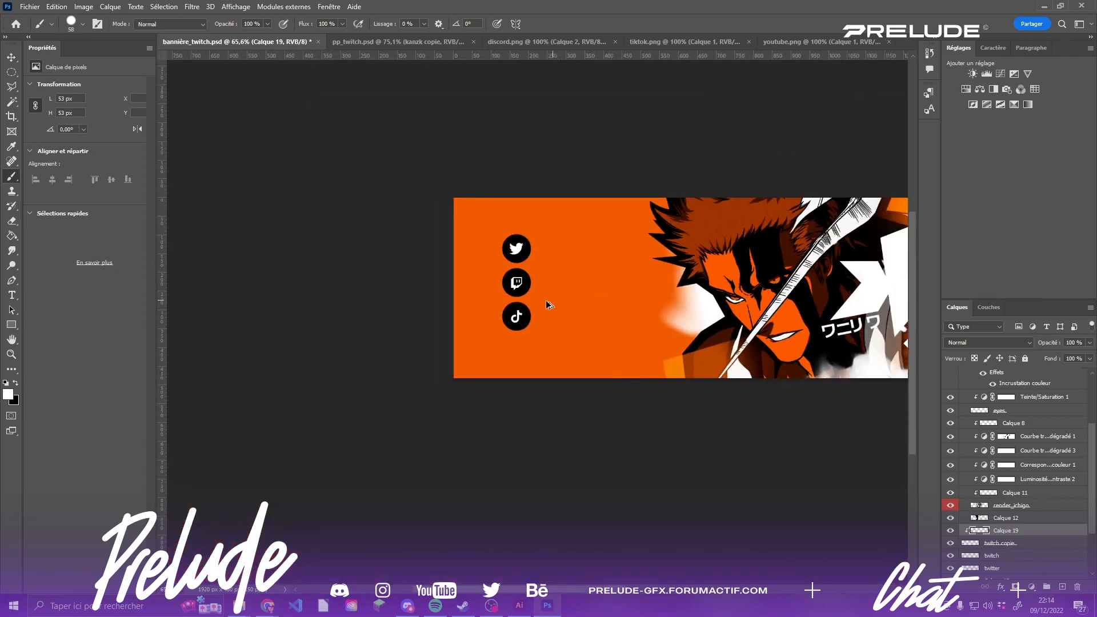
- Close tiktok.png and bring the YouTube logo from youtube.png into bannière_twitch.psd
scroll(719, 292, up, 2)
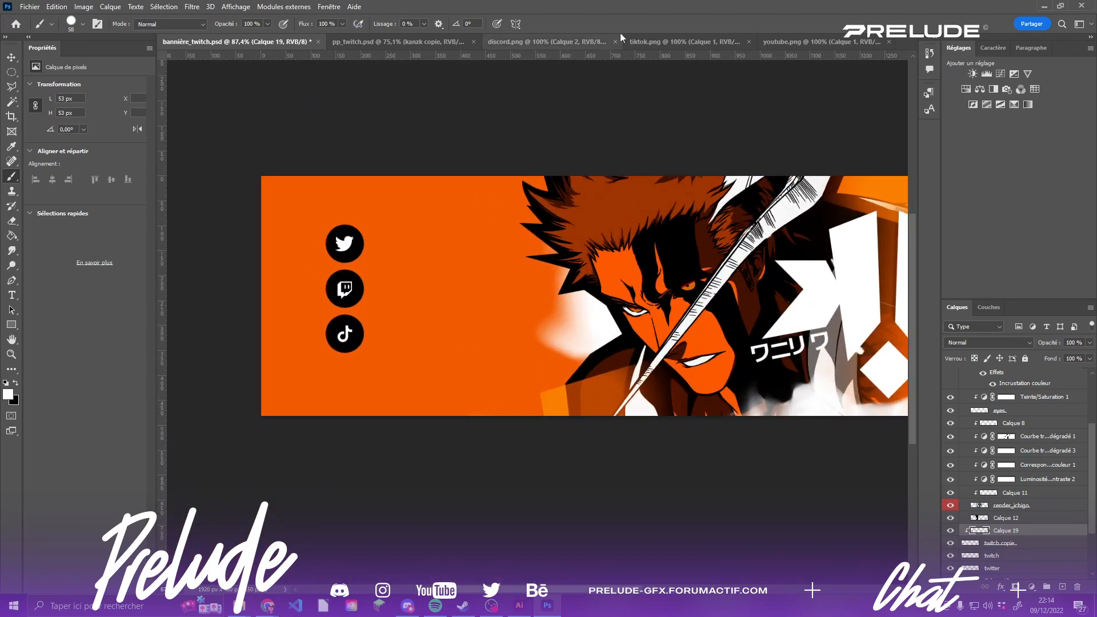
click(718, 41)
click(749, 41)
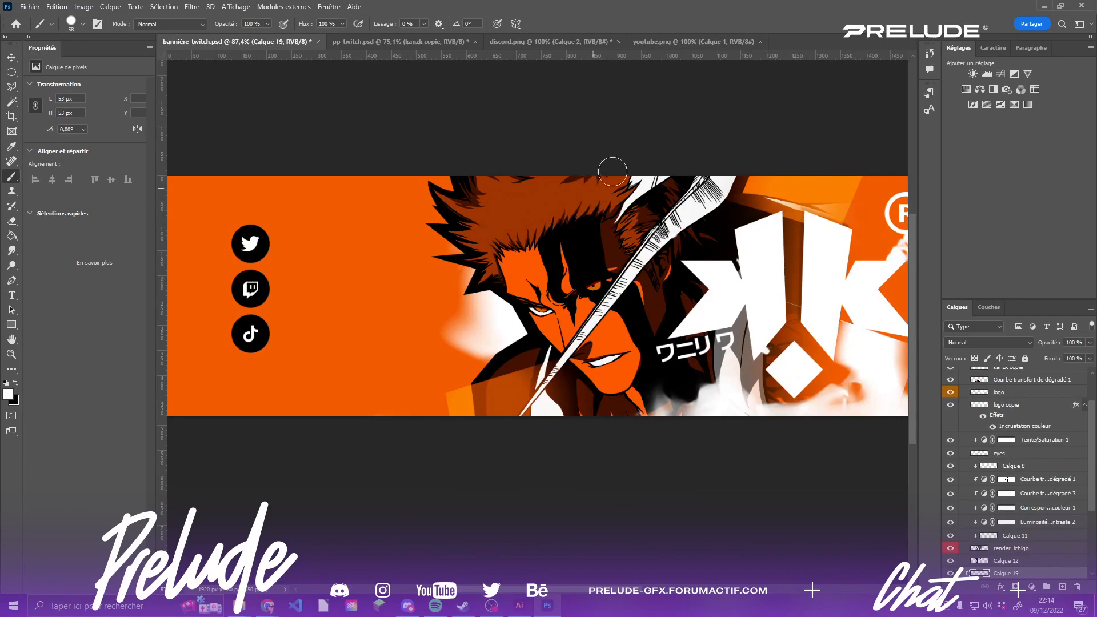
click(711, 42)
key(v)
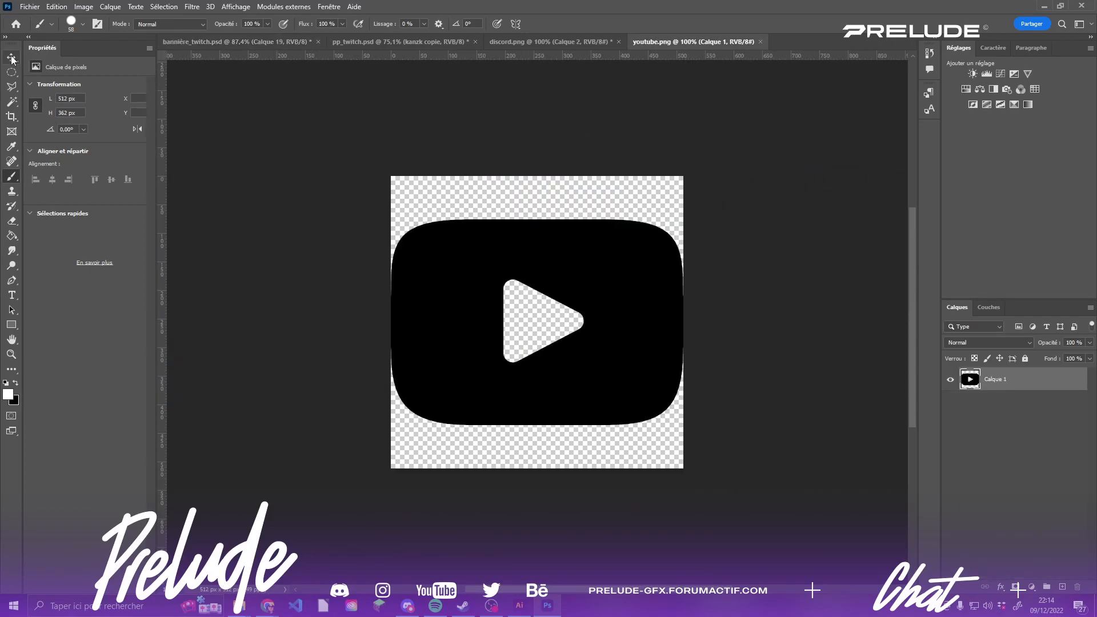
drag(558, 259, 265, 49)
drag(377, 207, 378, 209)
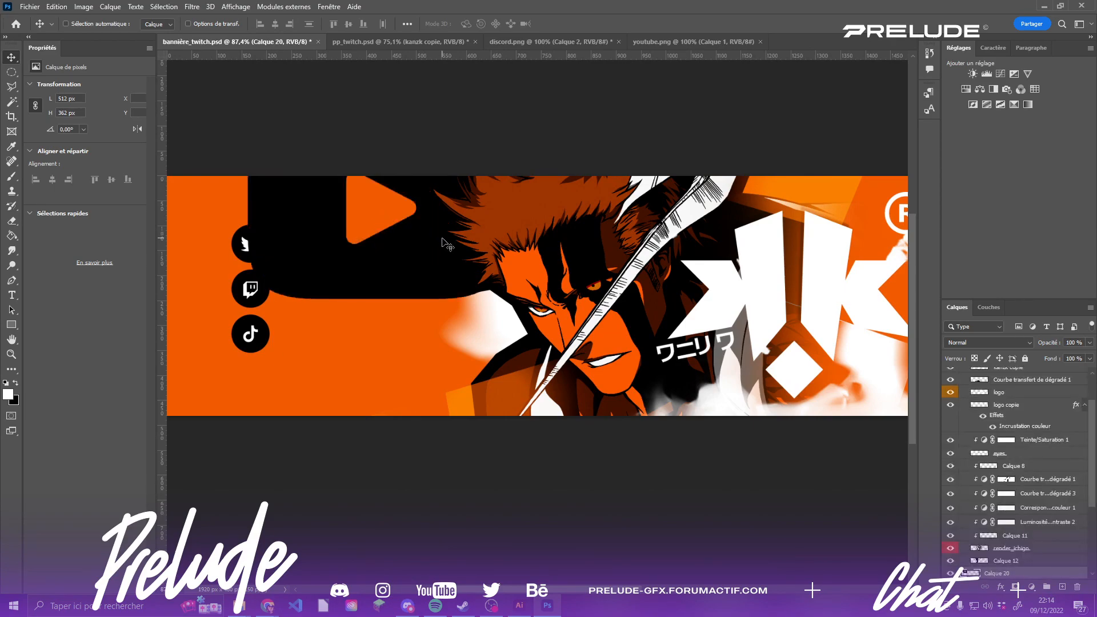
- Scale the YouTube logo down to about 121 × 85 px beside the column of round icons
key(ctrl+t)
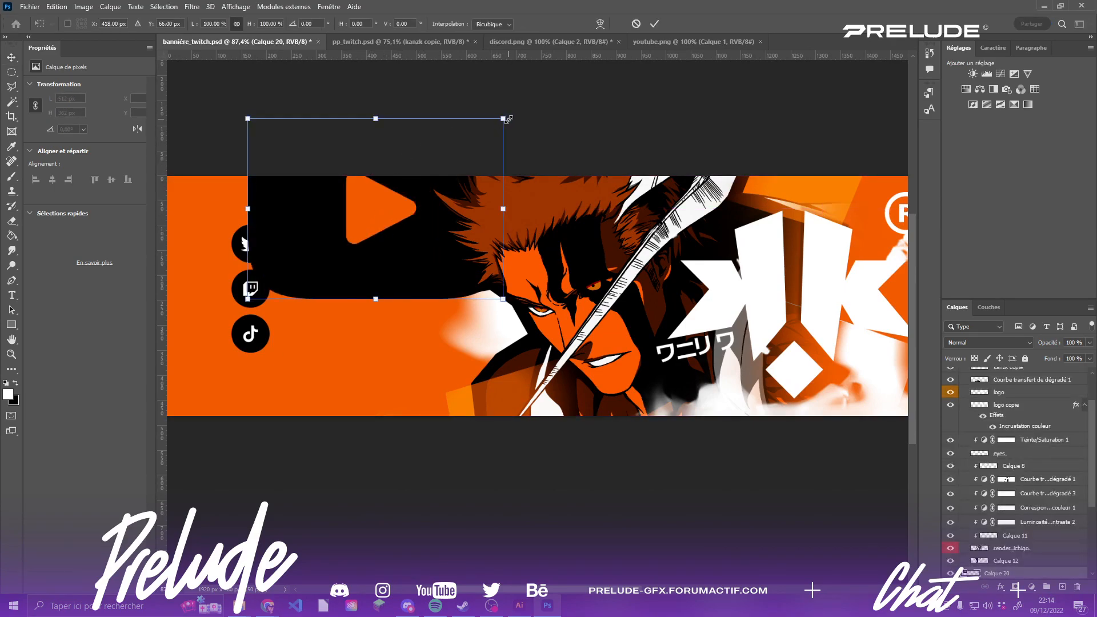
drag(507, 119, 349, 277)
key(Return)
- Merge the TikTok logo layer Calque 19 with its round base twitch copie and open the merged layer's name for editing
scroll(962, 540, down, 3)
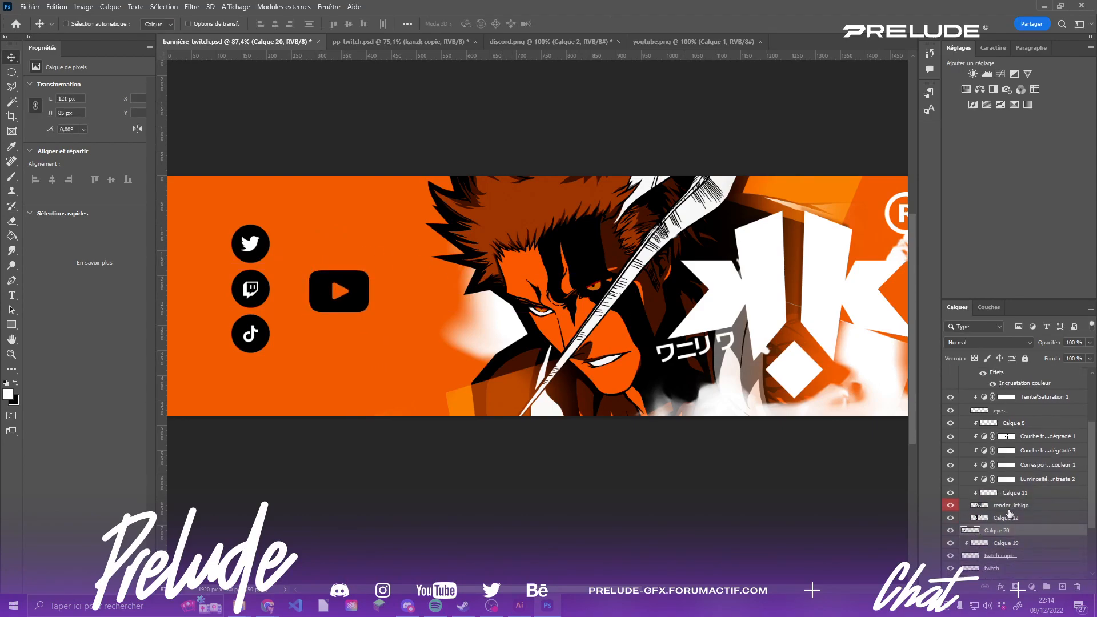
click(951, 517)
click(951, 516)
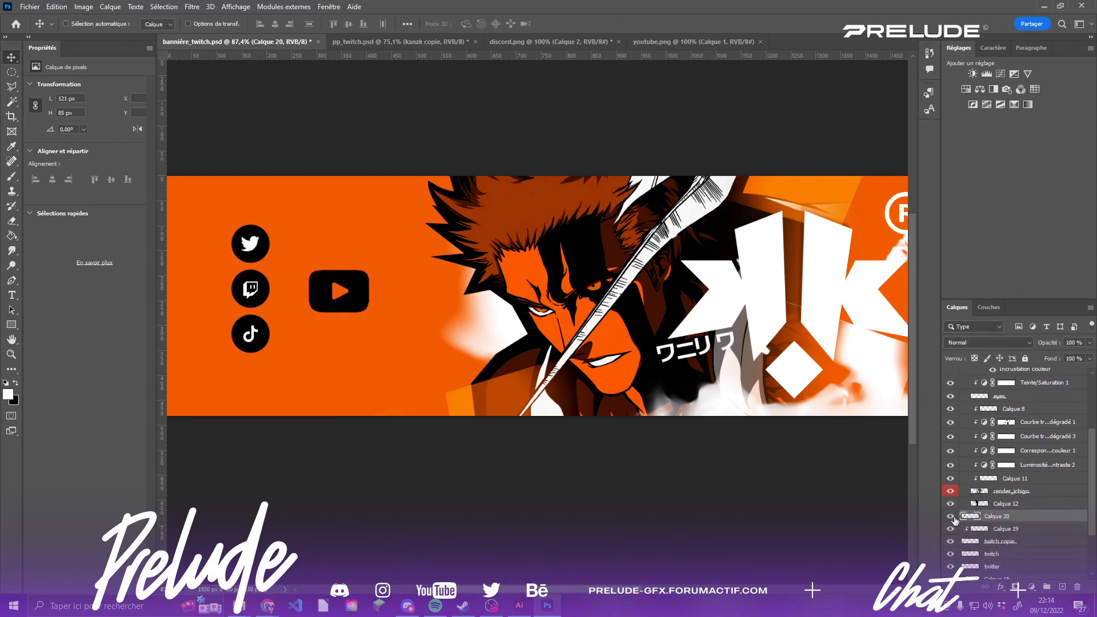
click(951, 528)
click(951, 529)
click(949, 541)
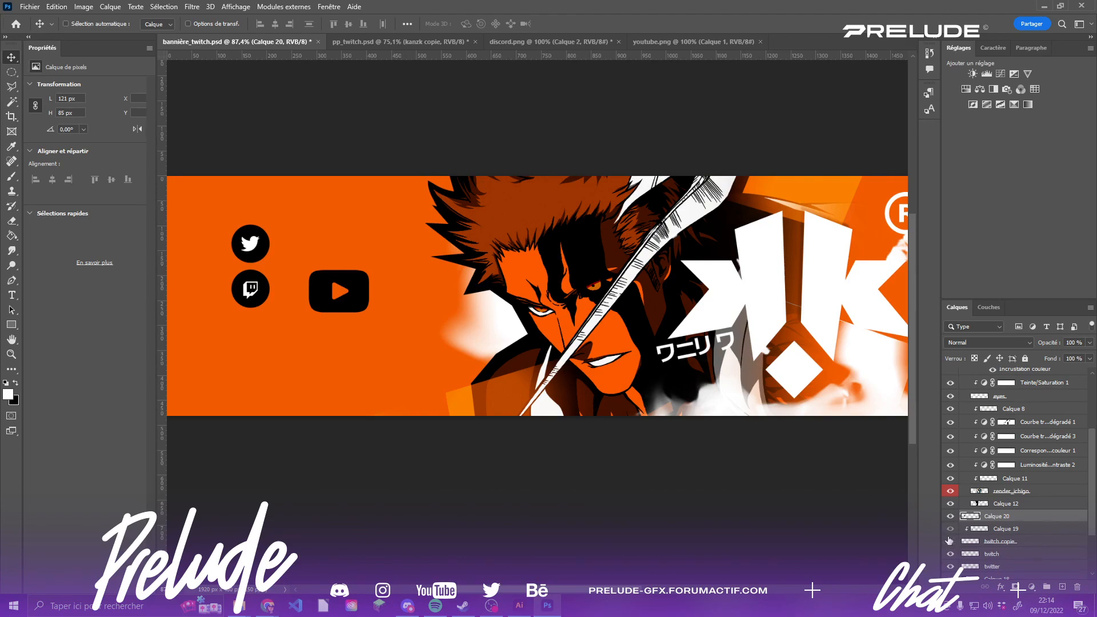
click(950, 541)
click(1023, 531)
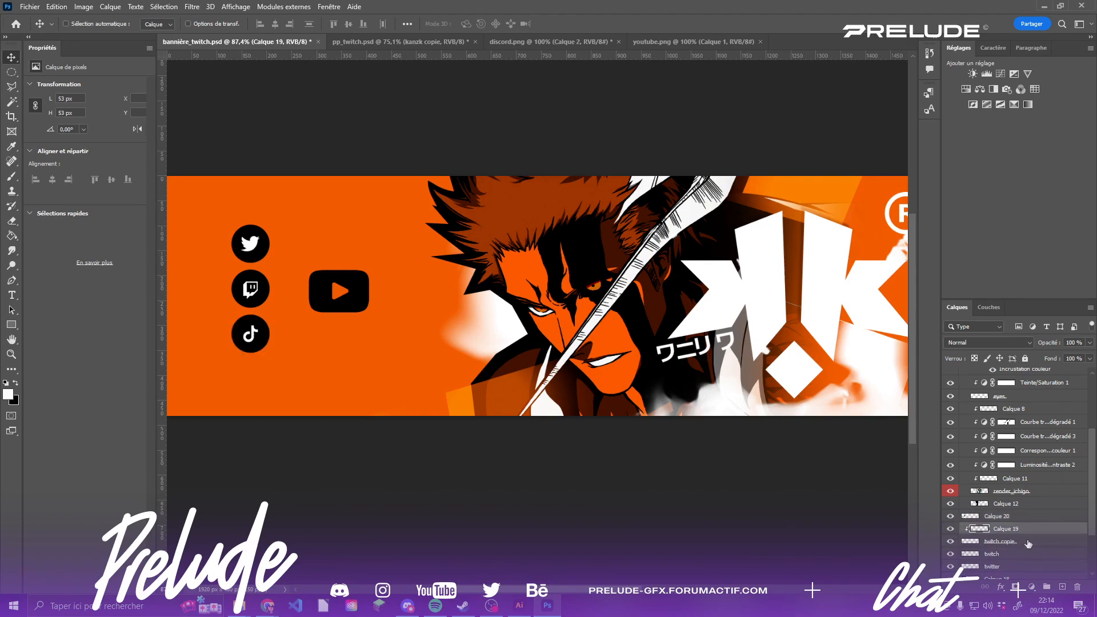
ctrl+click(1028, 543)
key(ctrl+e)
double_click(993, 529)
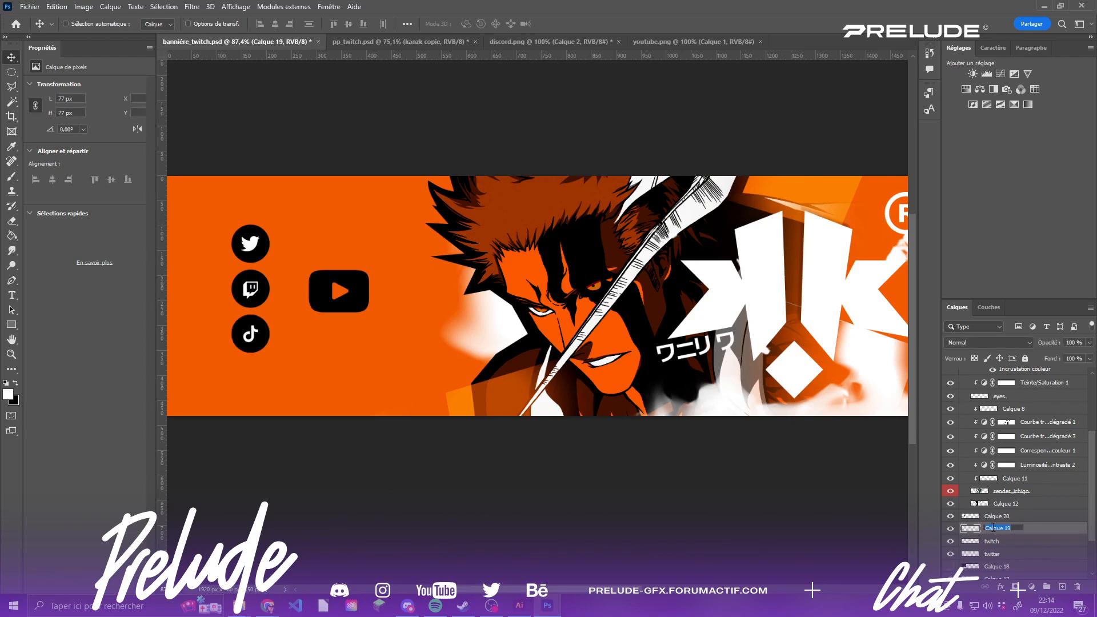
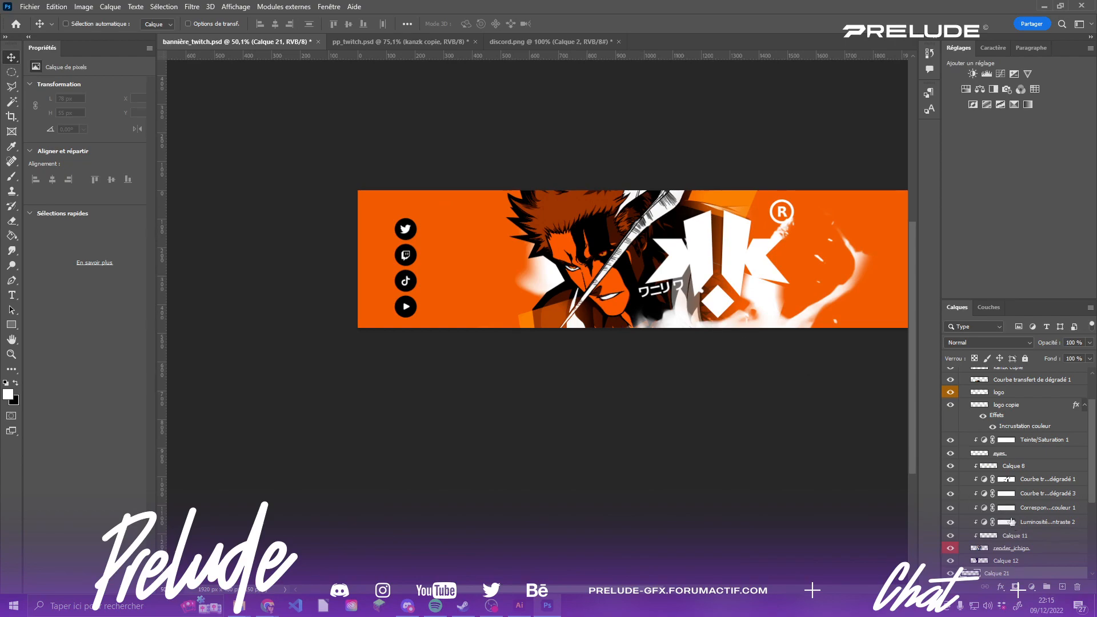
- Try to transform the contents of layer Calque 21
scroll(507, 213, up, 6)
drag(467, 219, 394, 273)
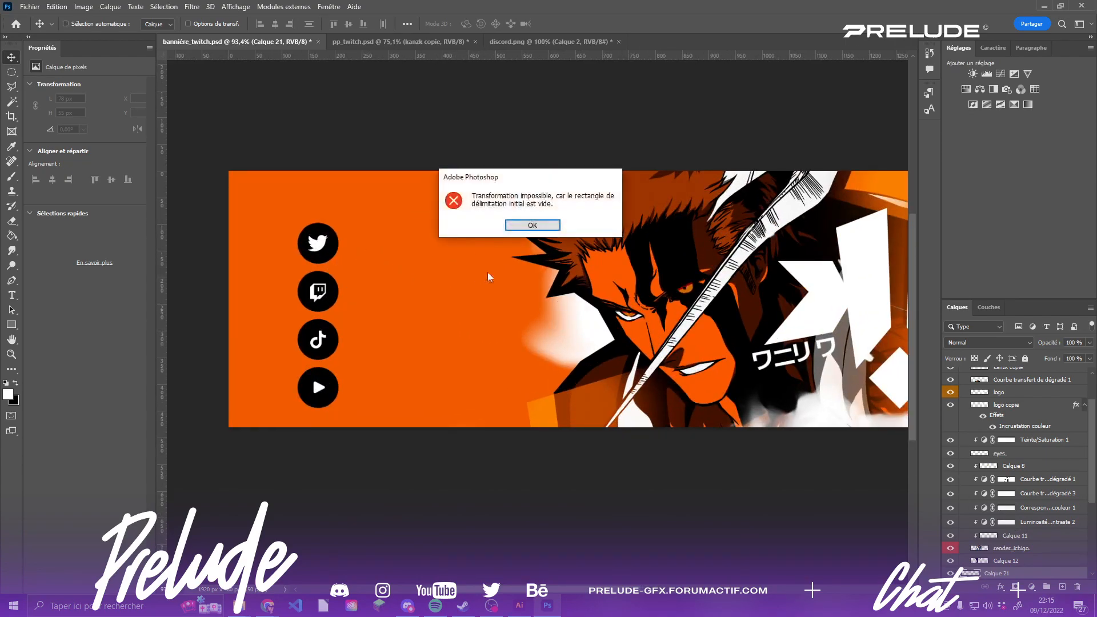
click(521, 223)
- Check what layer Calque 21 above the YouTube logo contributes and delete it
scroll(557, 232, down, 4)
scroll(1040, 541, down, 2)
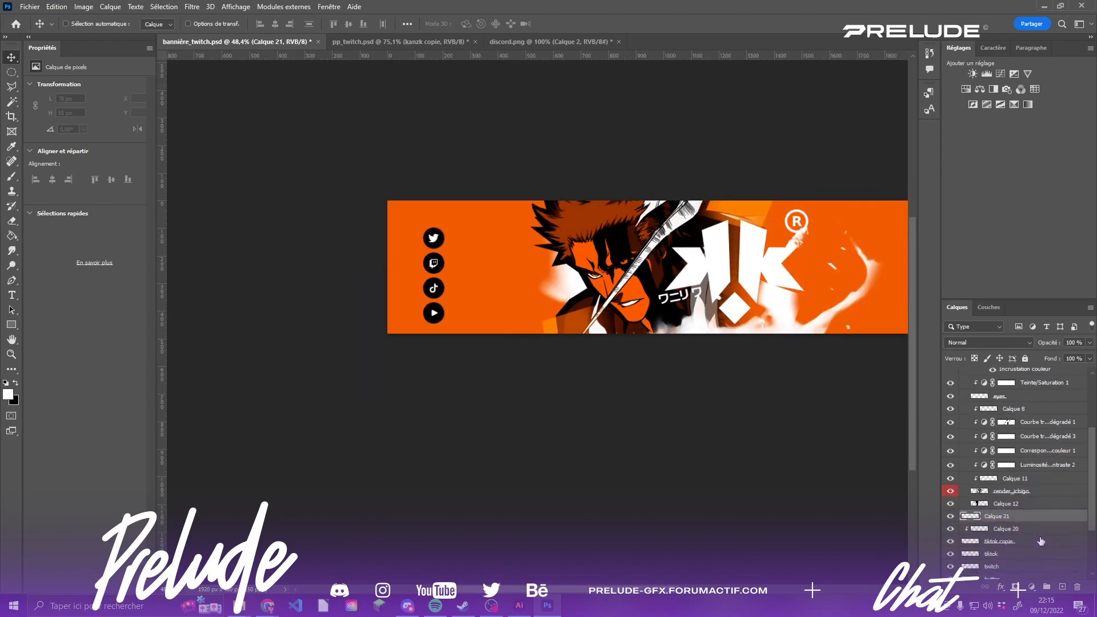
click(950, 516)
click(949, 516)
click(949, 515)
key(Delete)
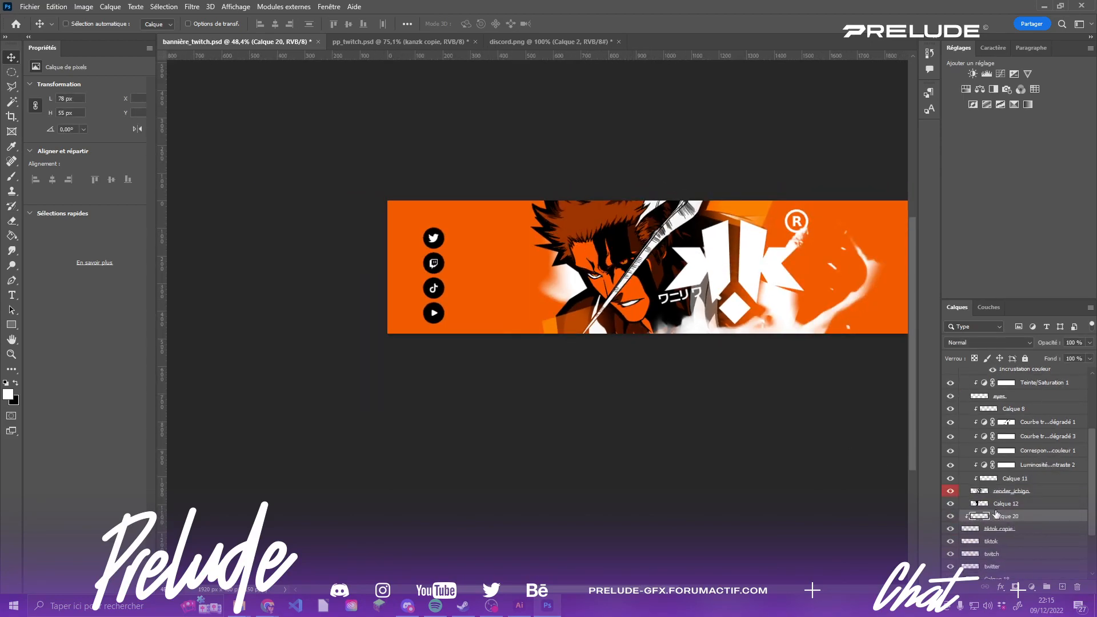
- Merge the YouTube logo layer Calque 20 with its round base tiktok copie and rename the result youtube
ctrl+click(1024, 530)
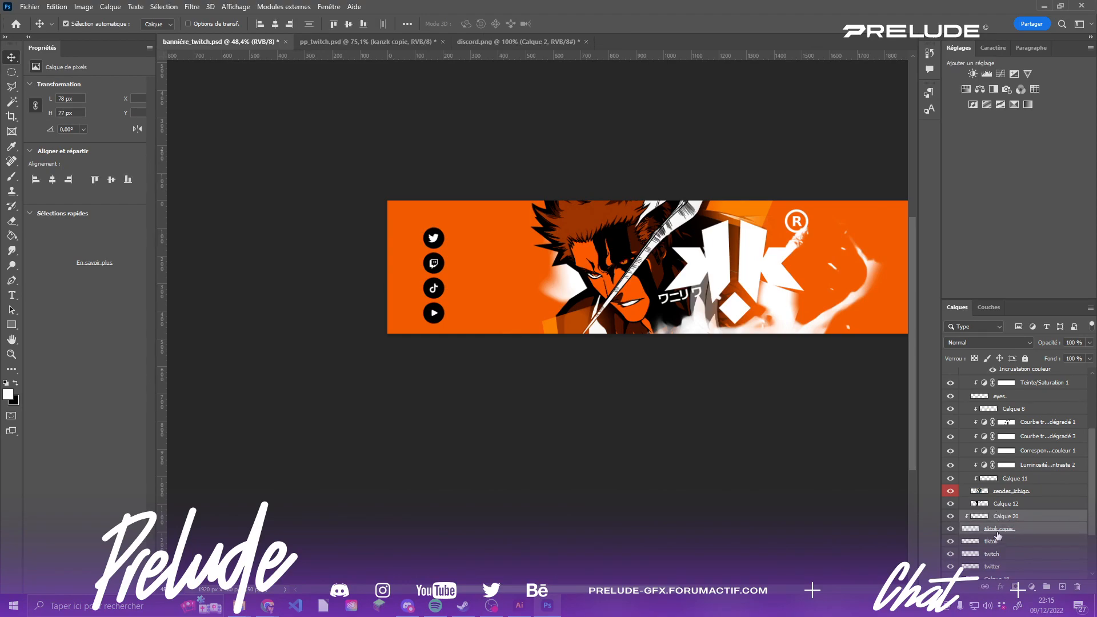
key(ctrl+e)
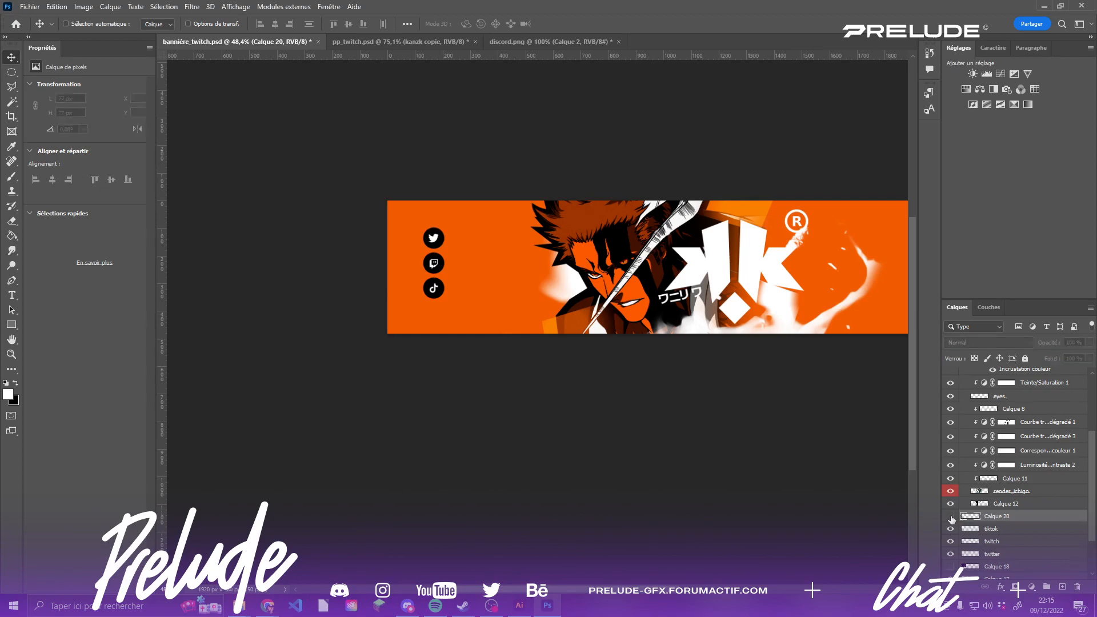
double_click(998, 516)
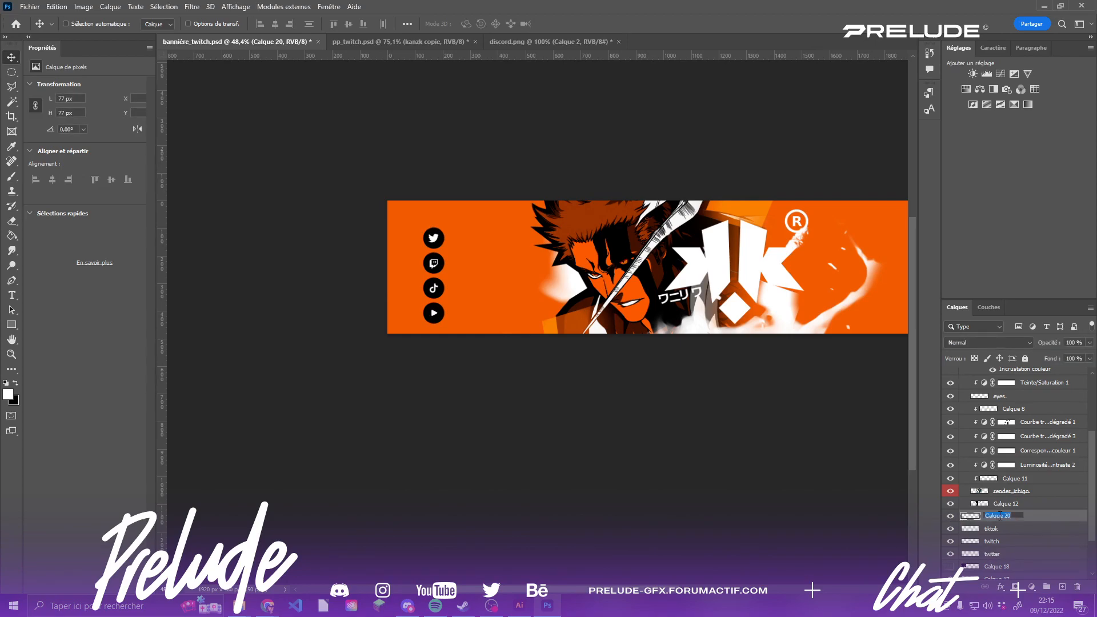
text(voutube)
key(Return)
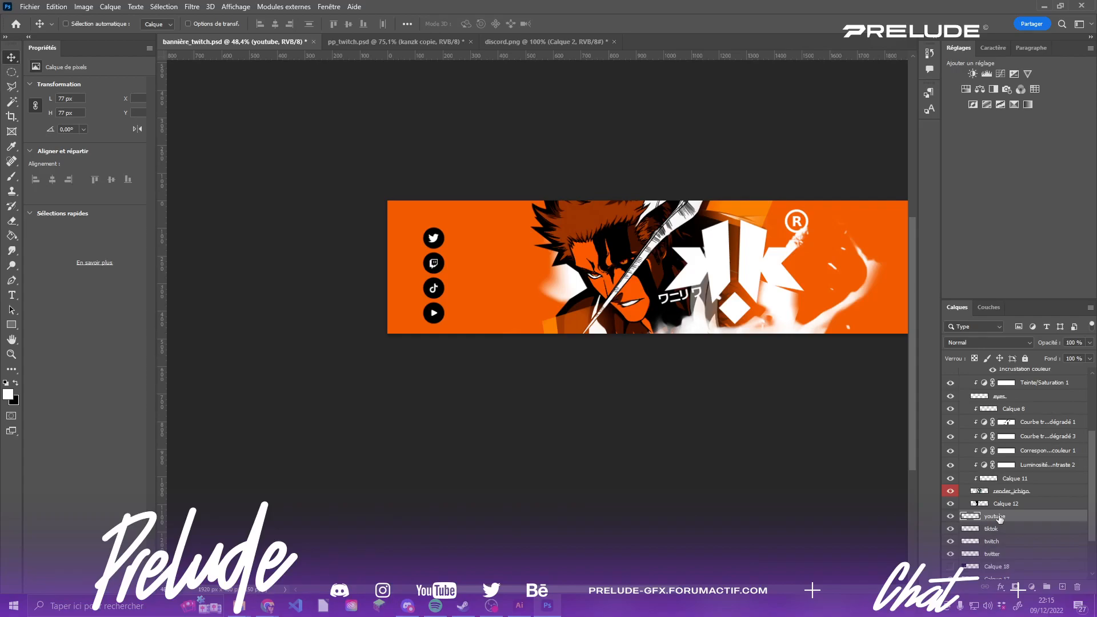
- Bring the Discord logo from Calque 1 of discord.png into bannière_twitch.psd
click(536, 42)
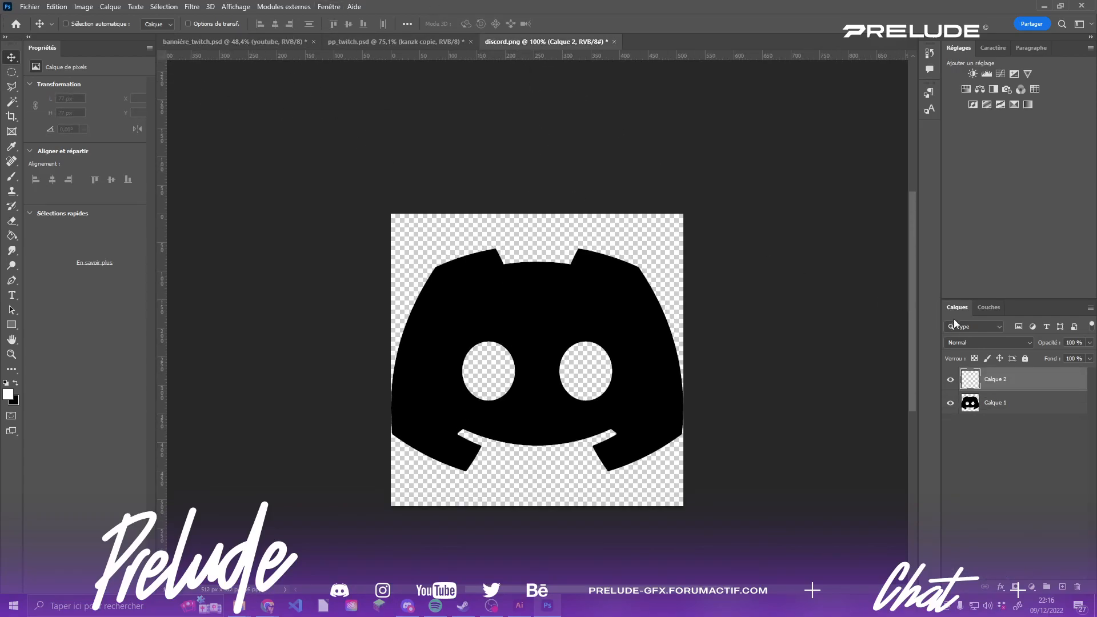
click(997, 405)
drag(605, 280, 296, 113)
drag(479, 246, 480, 246)
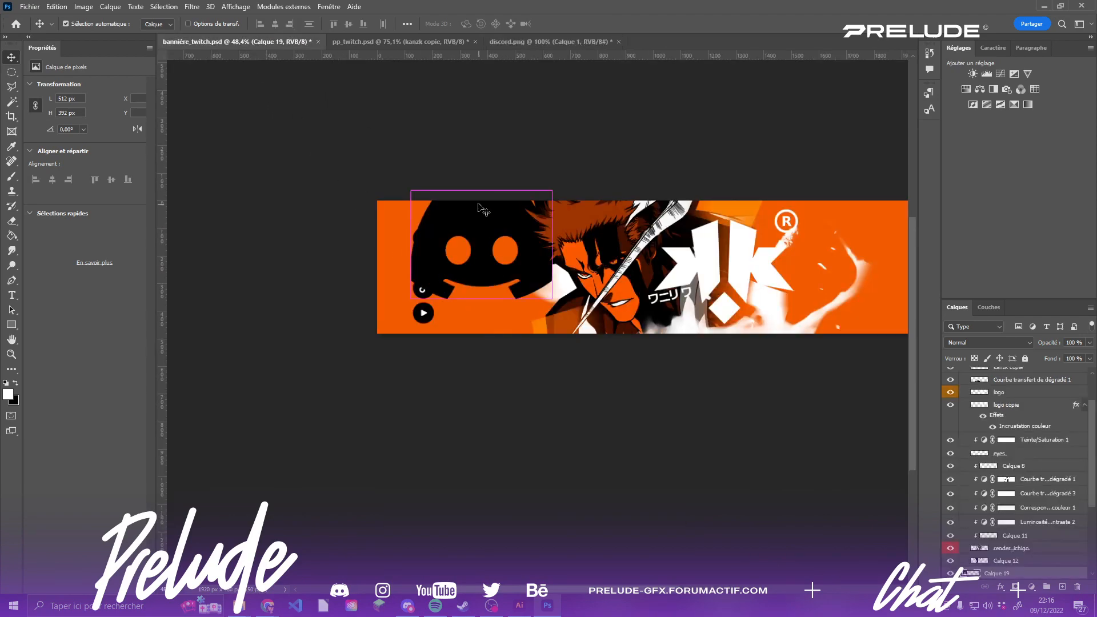
- Scale the Discord logo down to about 54 × 42 px and place it above the Twitter icon
key(ctrl+t)
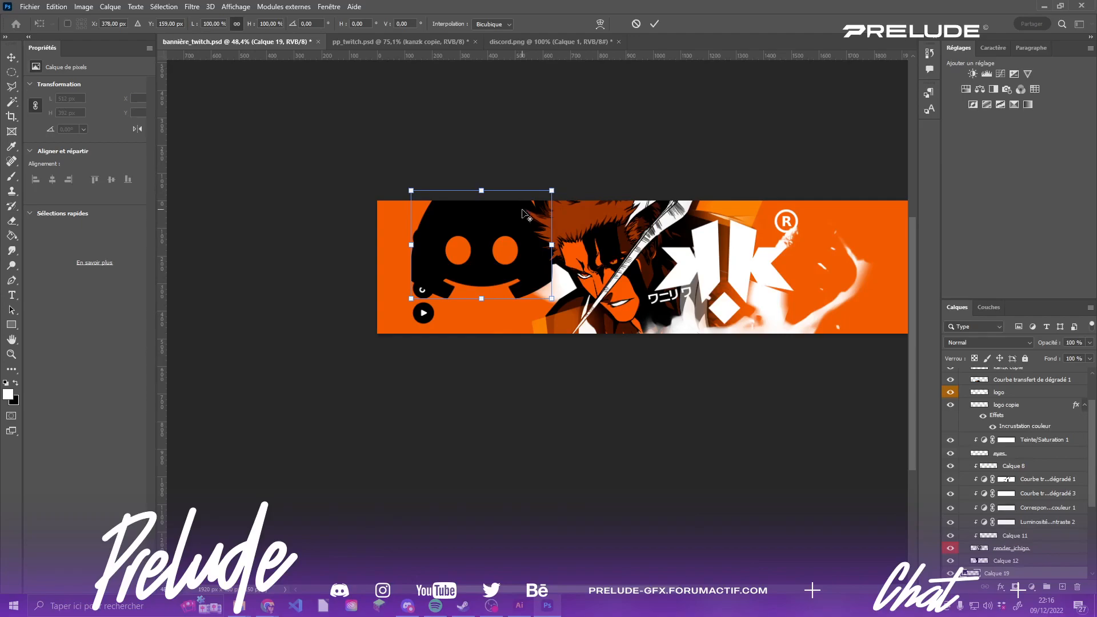
scroll(527, 200, up, 3)
drag(576, 177, 350, 220)
key(Return)
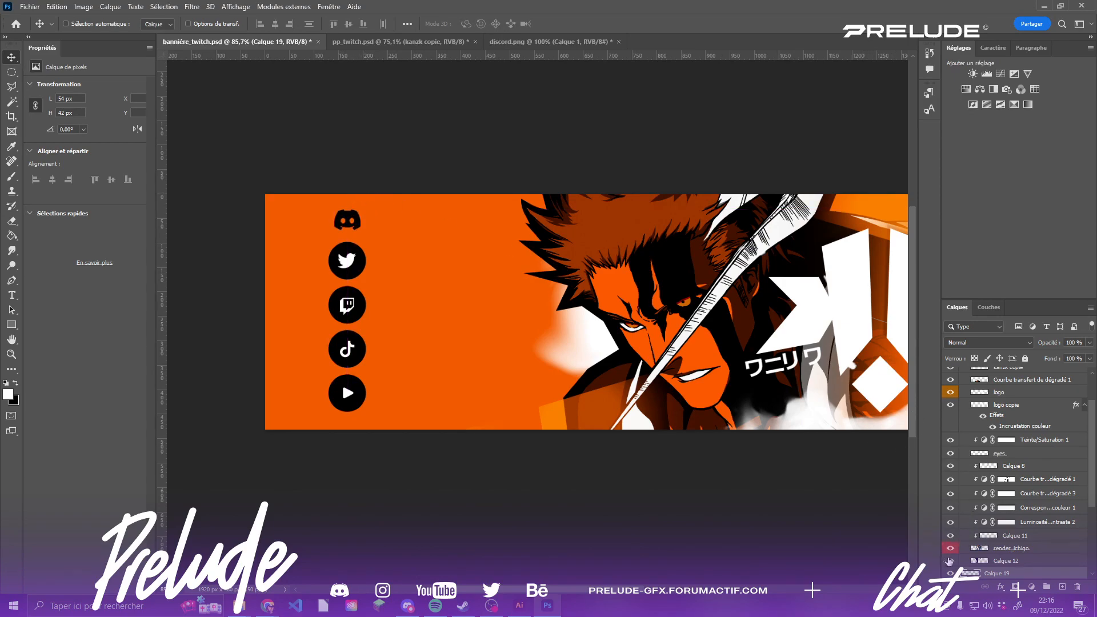
- Duplicate the youtube layer and move the copy about 130 px straight to the right of the original icon
scroll(948, 561, down, 3)
click(1007, 516)
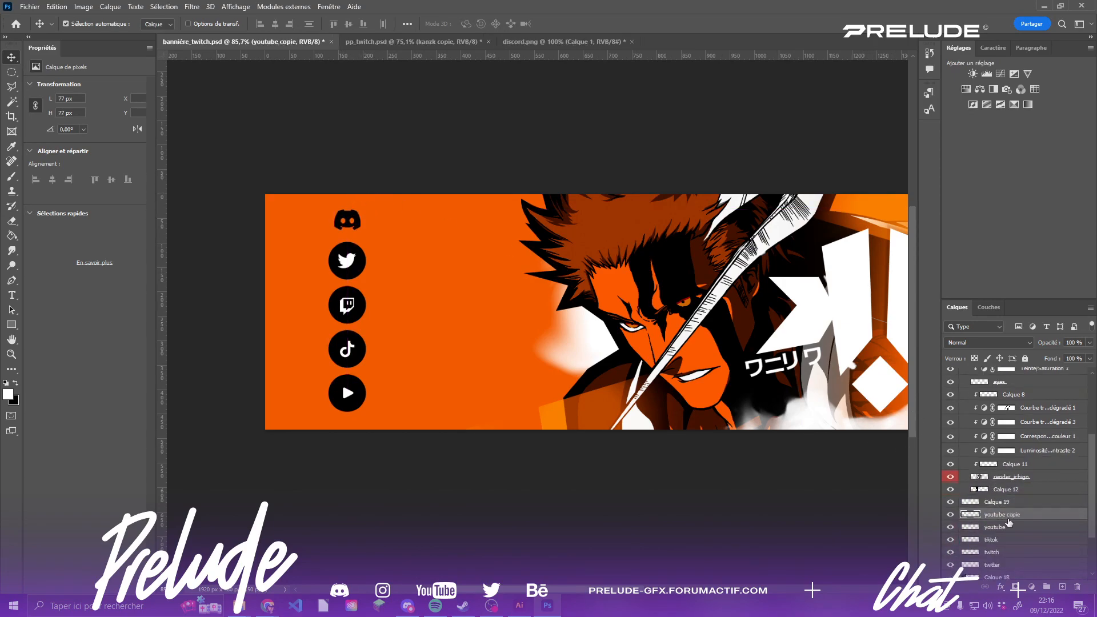
key(shift+Right)
key(shift+Right)
key(shift+Right)
key(shift+Right)
key(shift+Right)
key(shift+Right)
key(shift+Right)
key(shift+Right)
key(shift+Right)
key(shift+Right)
key(shift+Right)
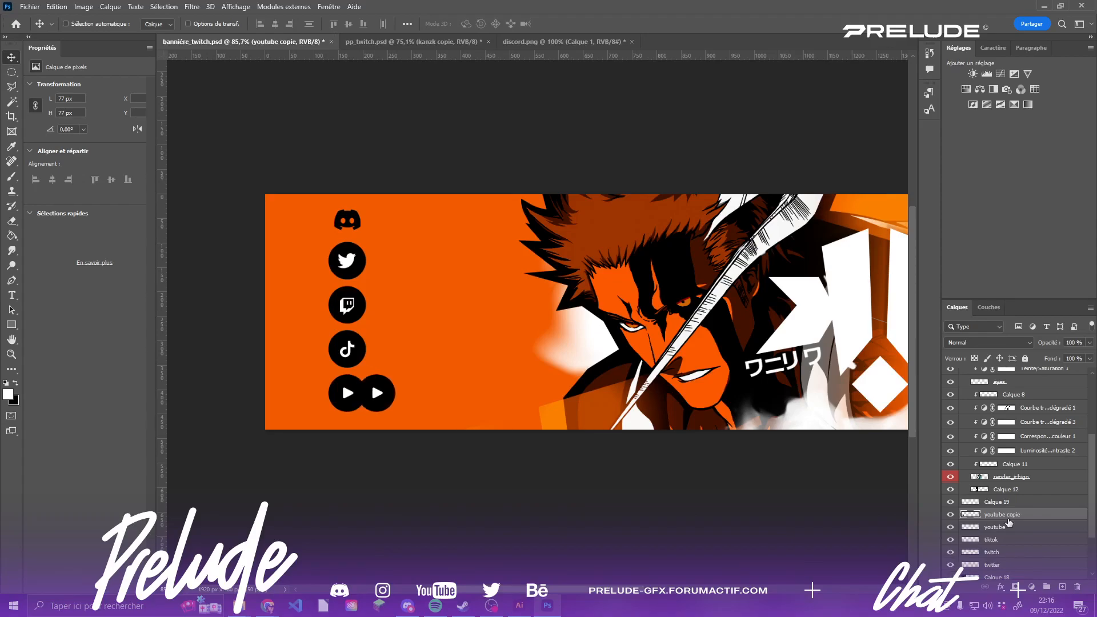
key(shift+Right)
key(shift+Right)
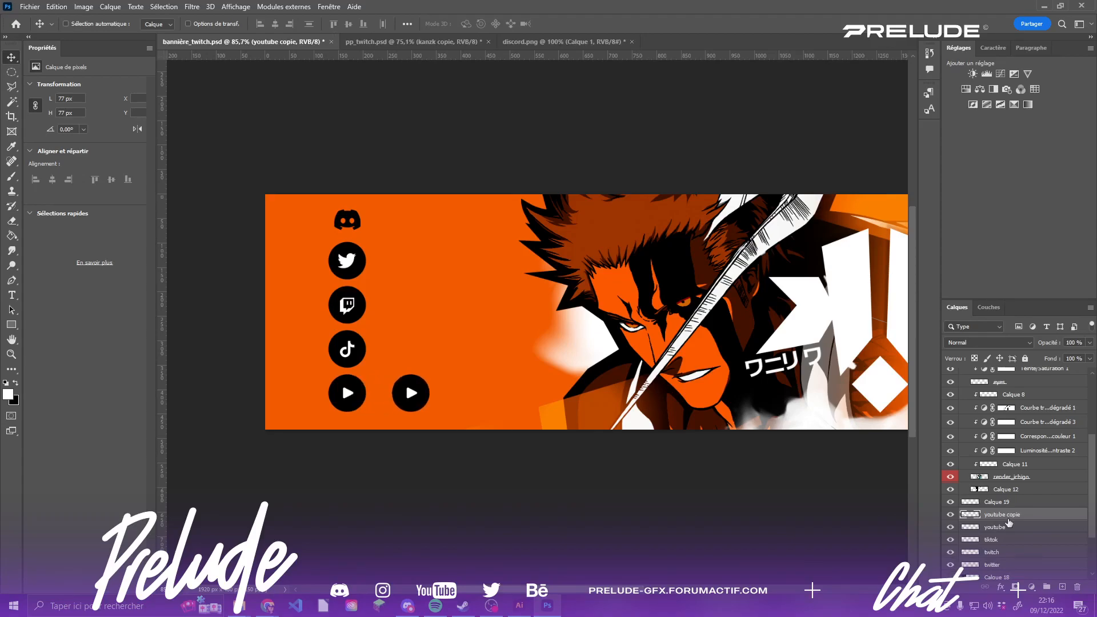
- Move the Discord logo on Calque 19 over the centre of the copied YouTube icon
click(971, 502)
click(951, 502)
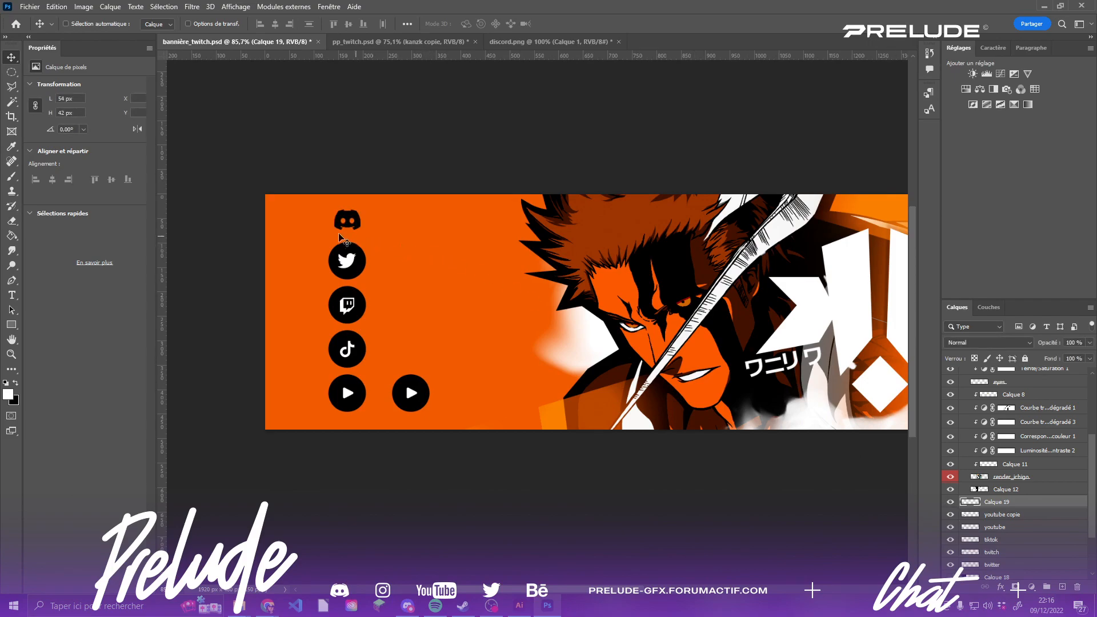
drag(352, 222, 415, 394)
- Add an empty layer clipped to youtube copie and brush black over the icon's white play triangle
click(1004, 516)
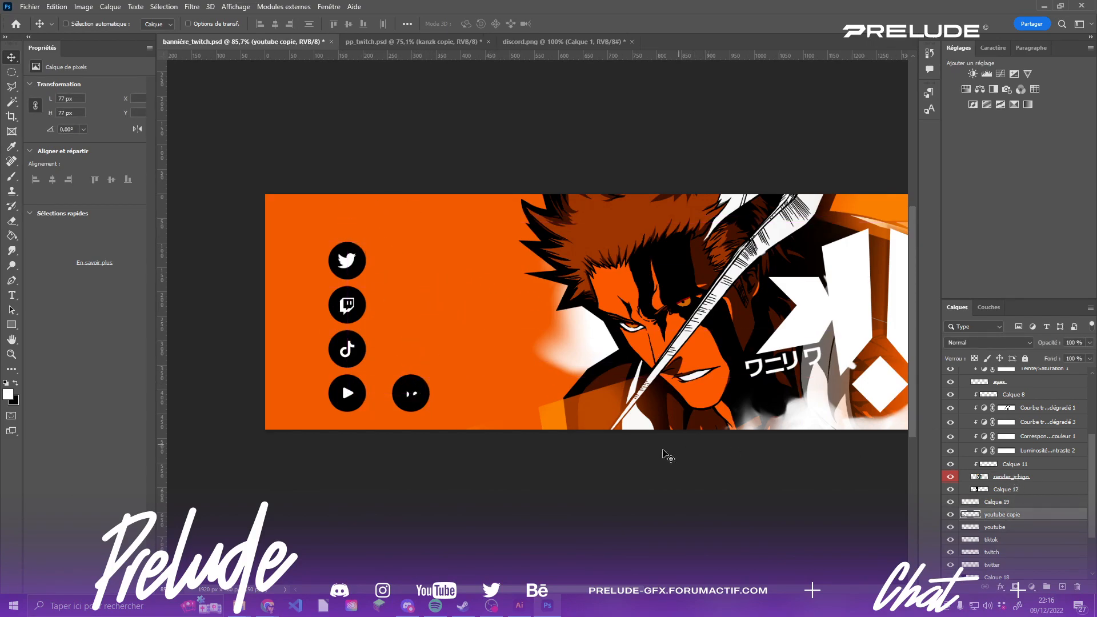
click(1062, 587)
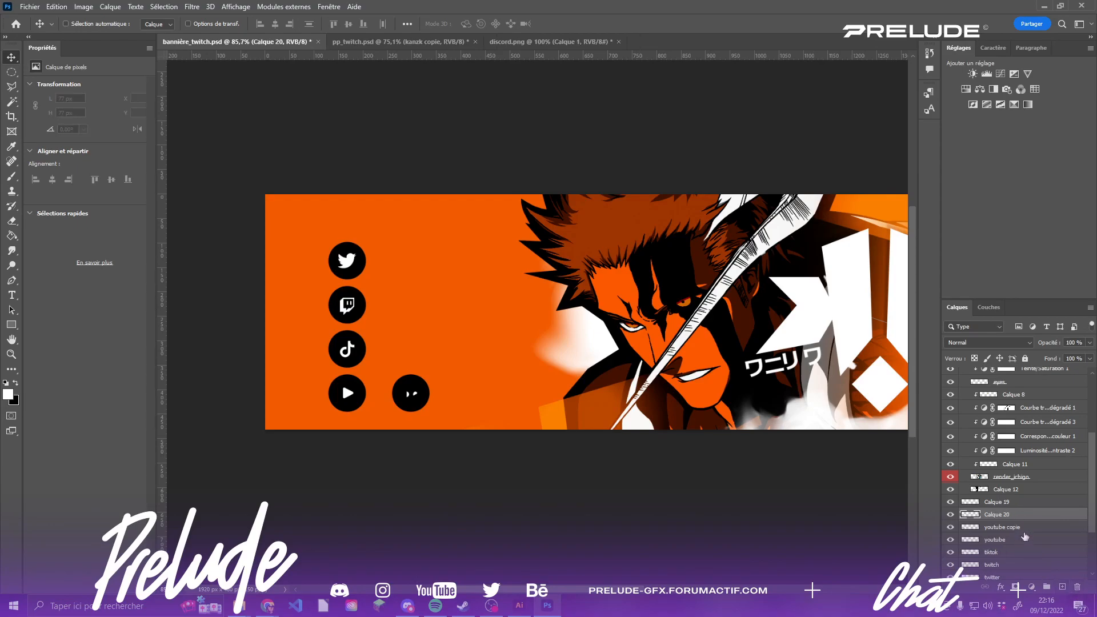
right_click(1022, 517)
click(936, 252)
click(16, 177)
click(14, 382)
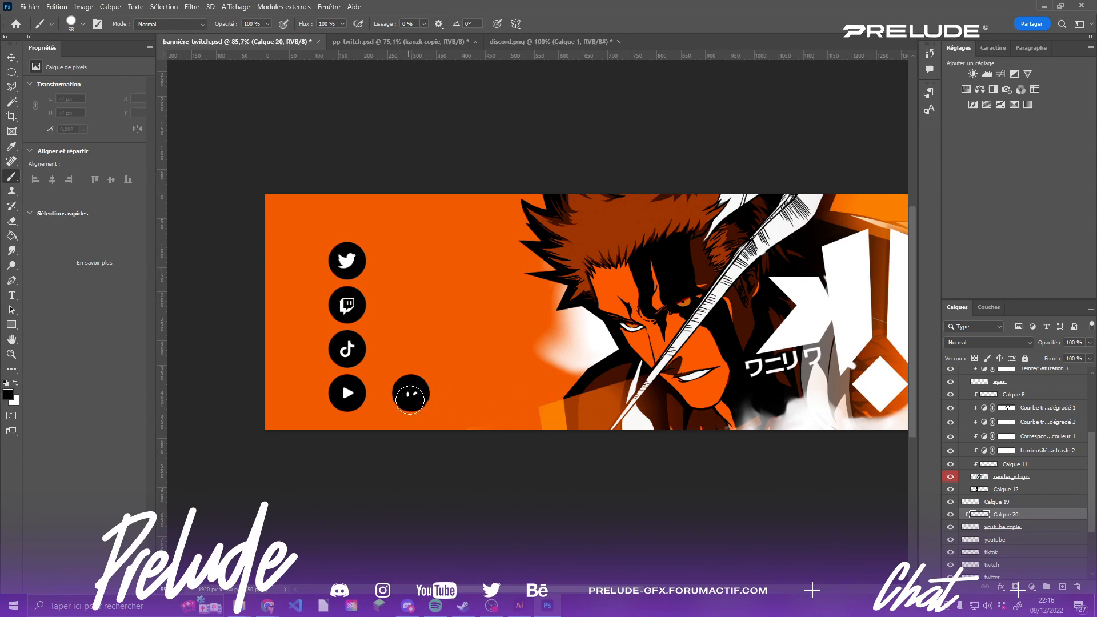
click(412, 393)
- Compare the copied icon with and without the clipped black paint layer and delete that layer
click(947, 515)
click(949, 516)
click(949, 515)
click(950, 515)
click(949, 515)
click(949, 515)
click(948, 515)
key(Delete)
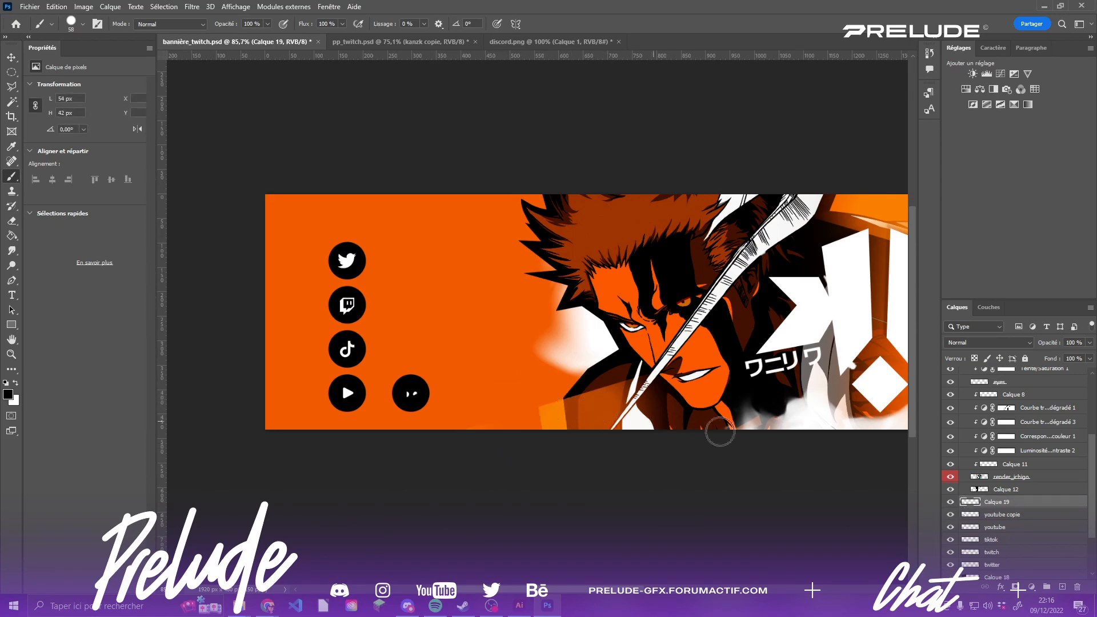
- Hide the Discord logo layer Calque 19
click(951, 503)
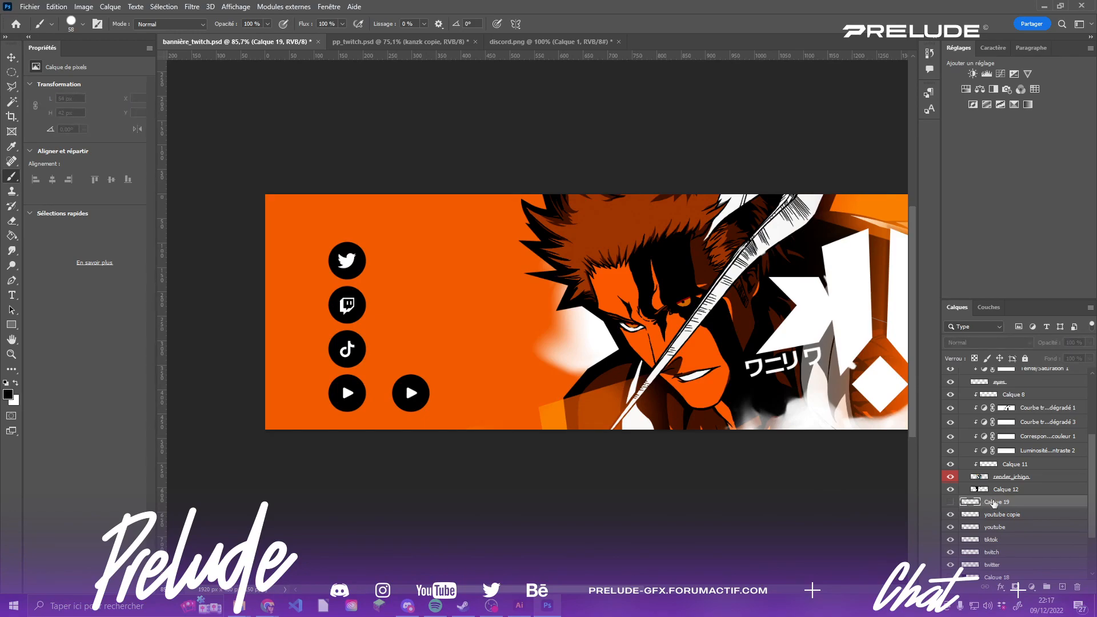
- Show Calque 19, paint the remaining white of the play triangle black and merge it with youtube copie
click(950, 503)
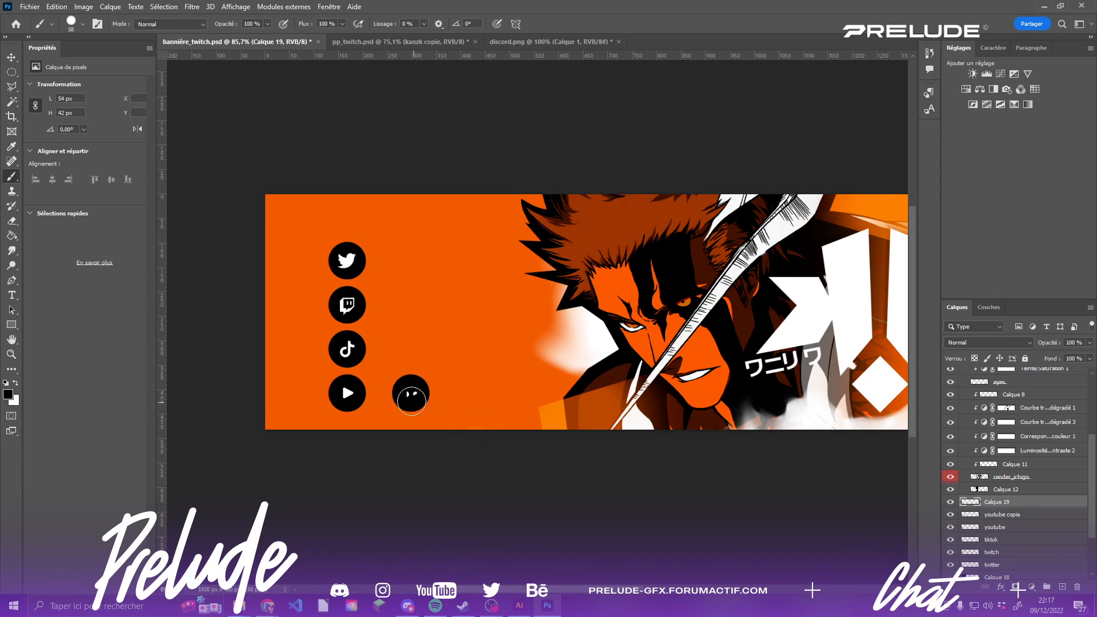
drag(411, 386, 416, 396)
key(ctrl+z)
shift+click(1017, 516)
key(ctrl+e)
- Copy the Discord logo from discord.png into the banner and scale it to about 48 × 38 px inside the plain black circle
click(503, 43)
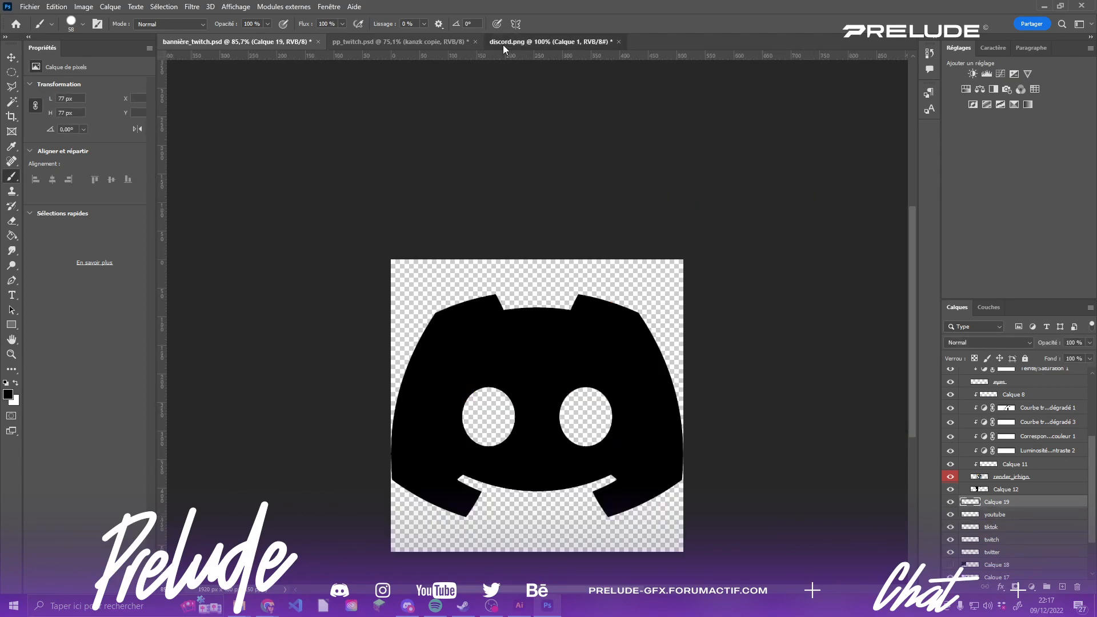
click(9, 59)
drag(492, 303, 394, 268)
key(ctrl+t)
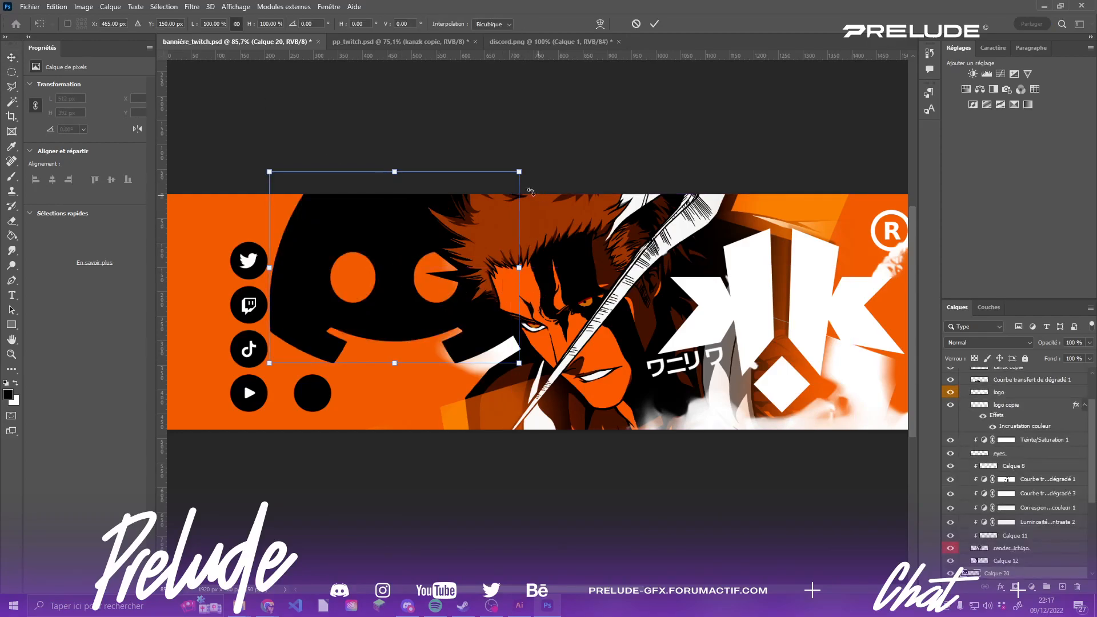
drag(519, 172, 325, 382)
scroll(315, 394, up, 2)
key(Return)
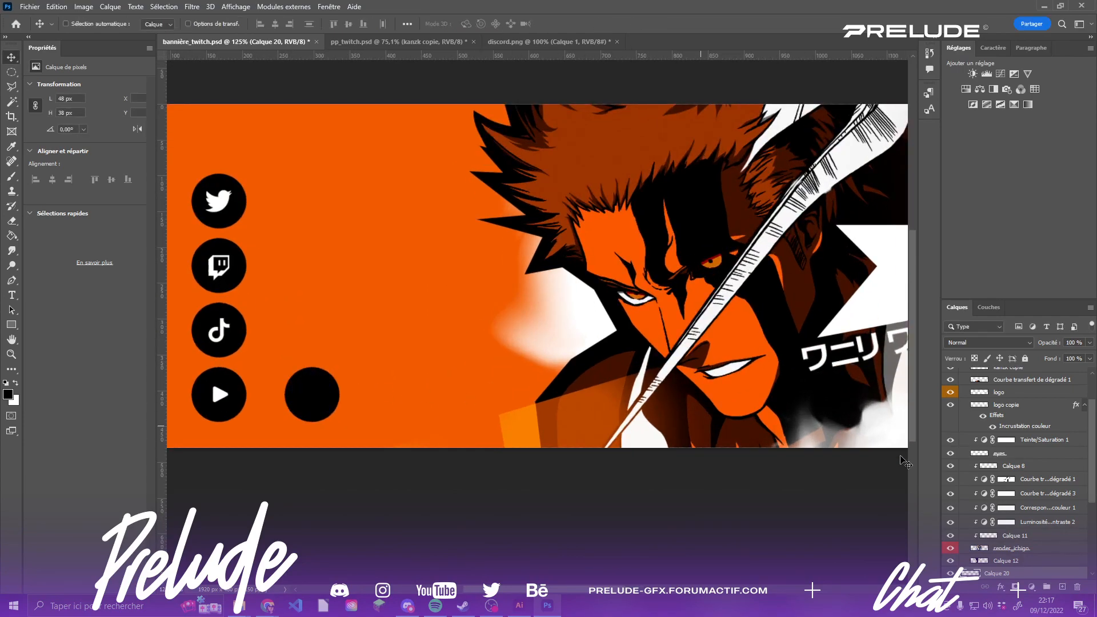
- Apply a white colour overlay at 100% opacity to the Discord logo layer Calque 20 and centre the logo on its circle
double_click(1045, 574)
click(571, 405)
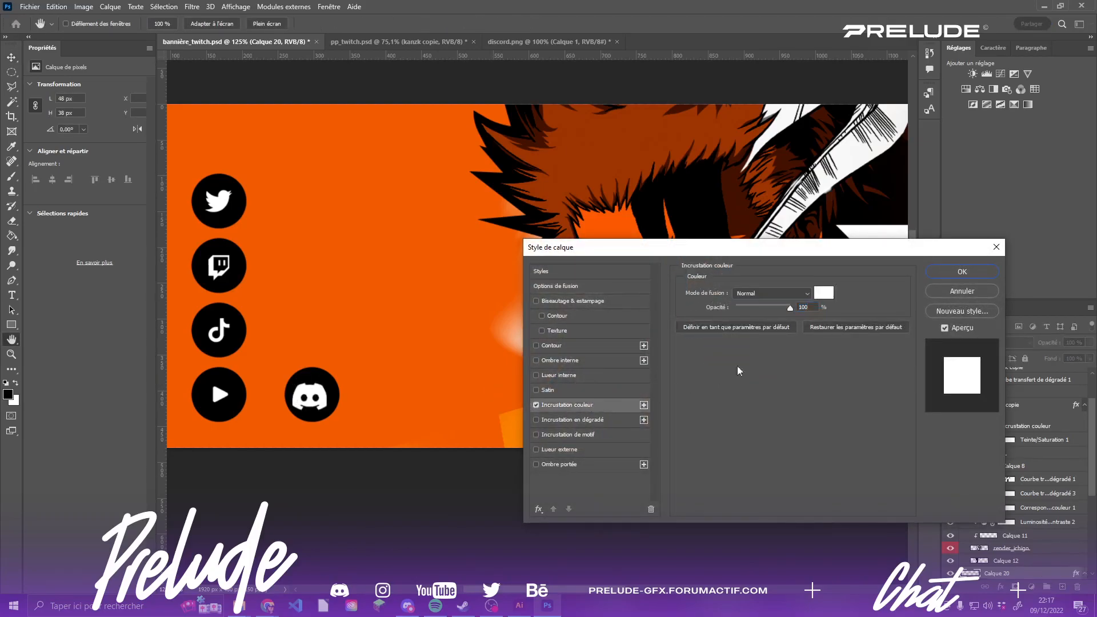
click(950, 277)
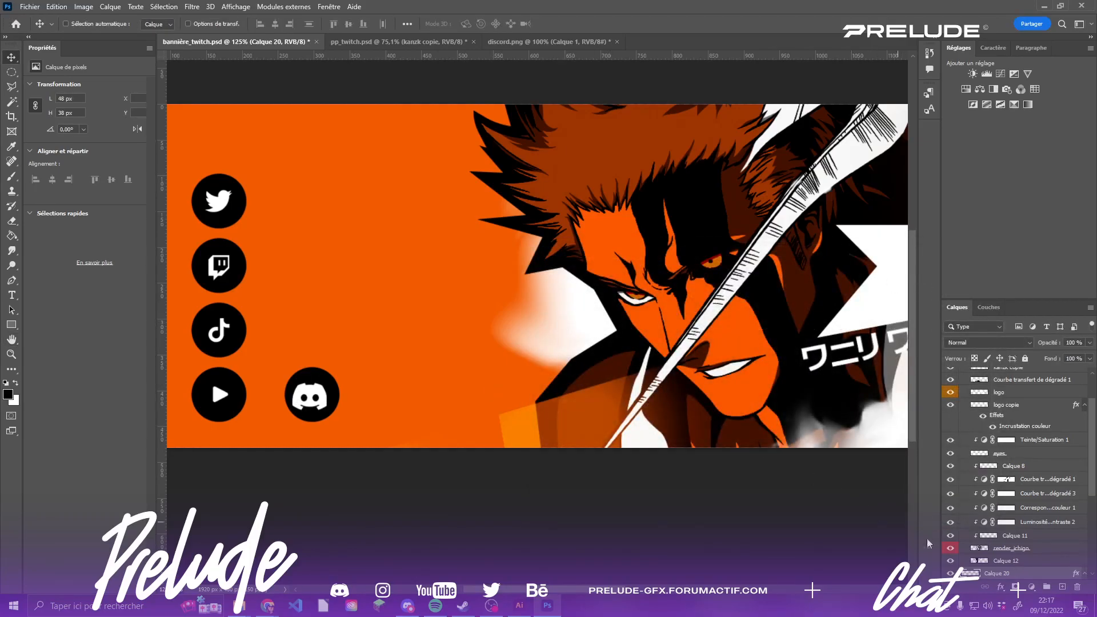
mouse_move(325, 396)
mouse_down()
mouse_move(331, 384)
mouse_move(327, 397)
mouse_up()
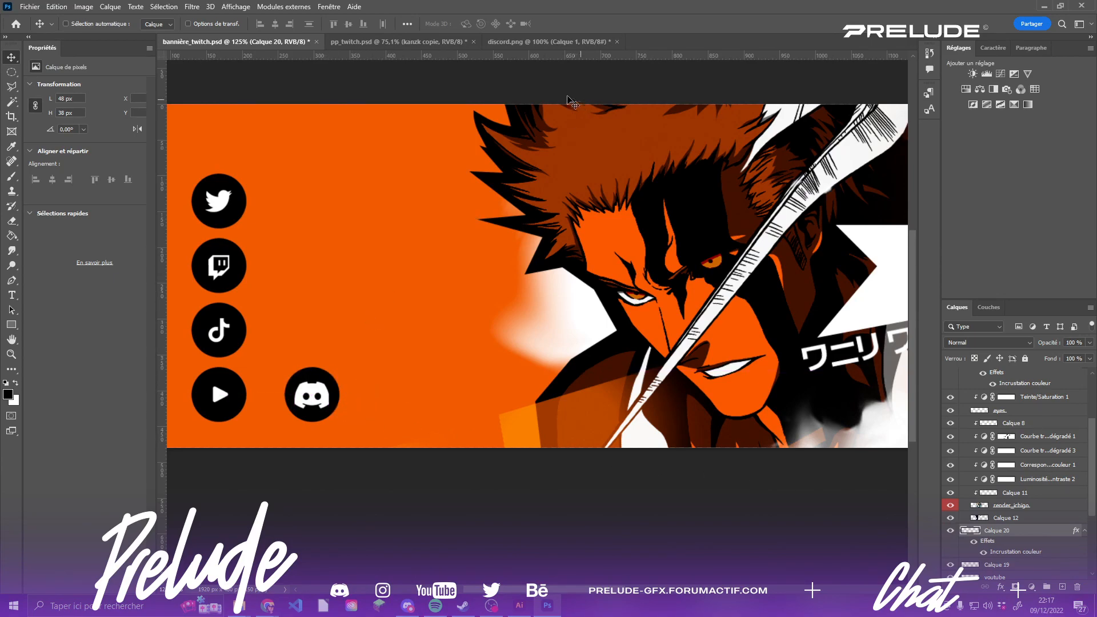
- Check the original logo in discord.png and examine the white Discord logo on the banner close up
click(513, 42)
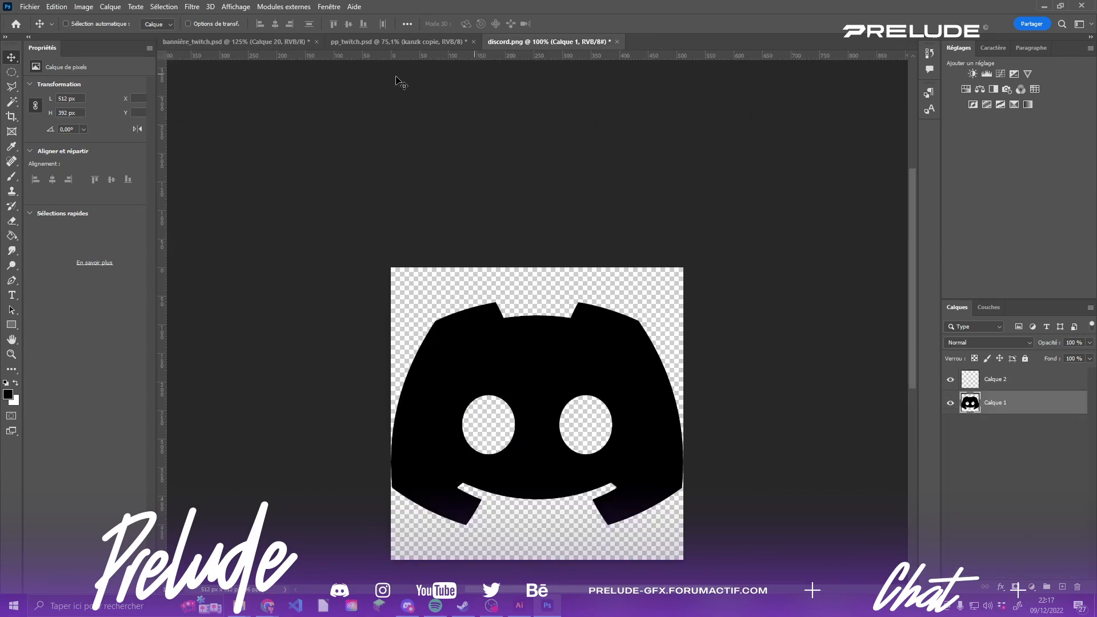
click(215, 44)
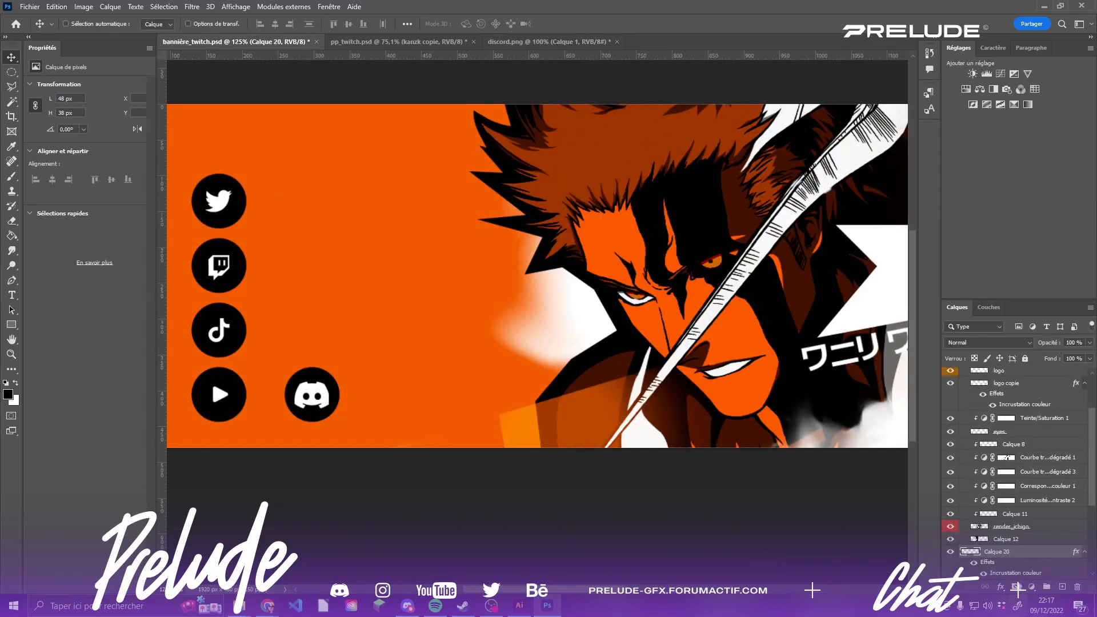
click(950, 551)
click(949, 551)
scroll(303, 395, up, 5)
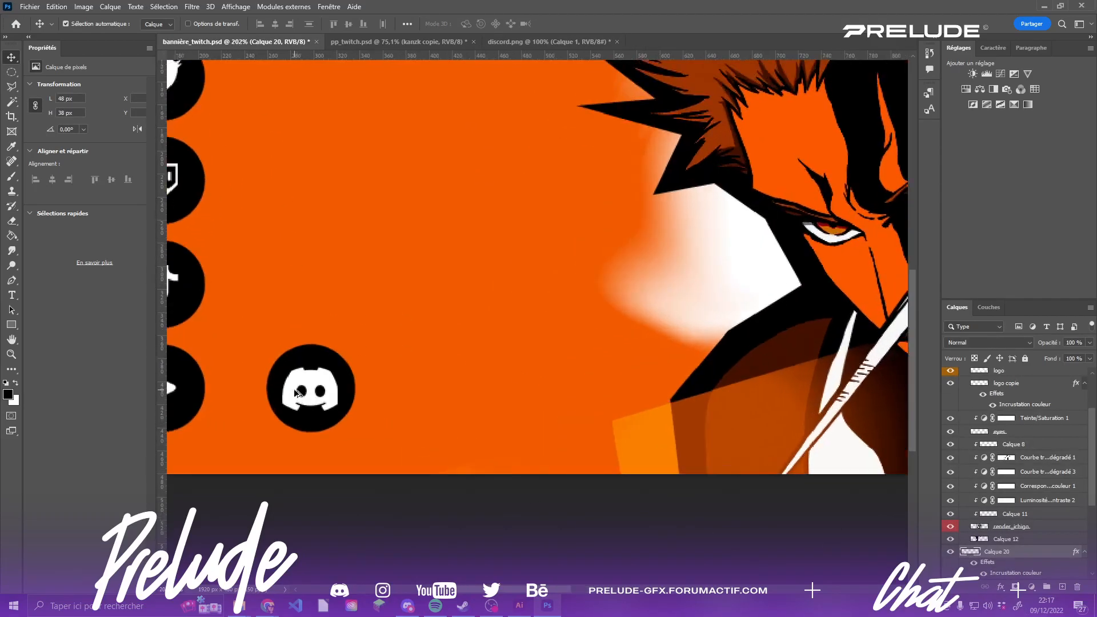
scroll(320, 396, down, 2)
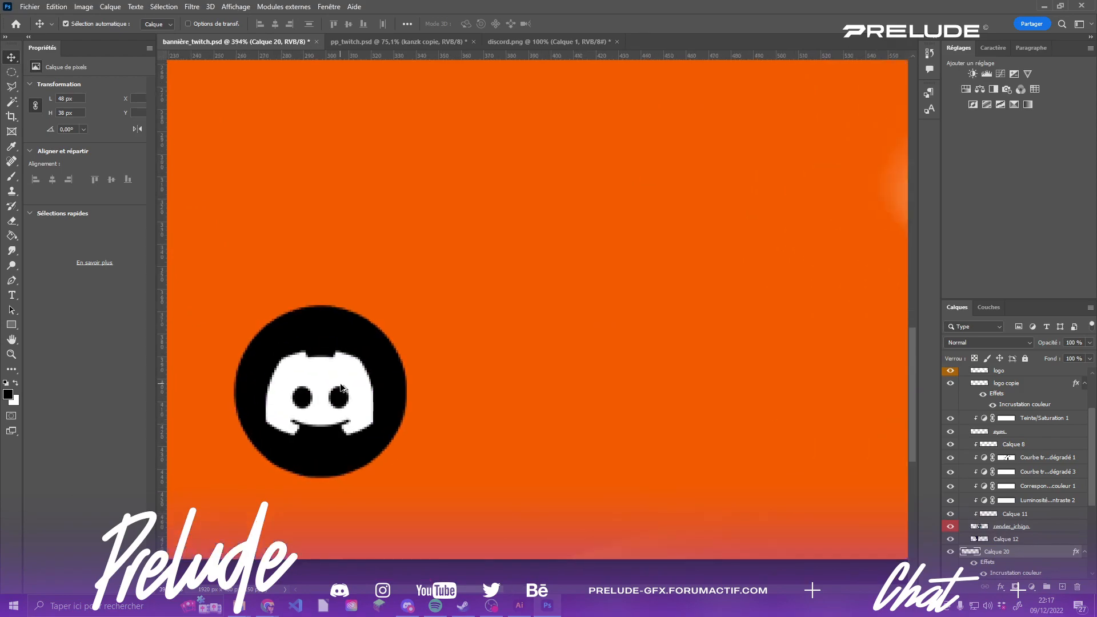
scroll(320, 400, up, 3)
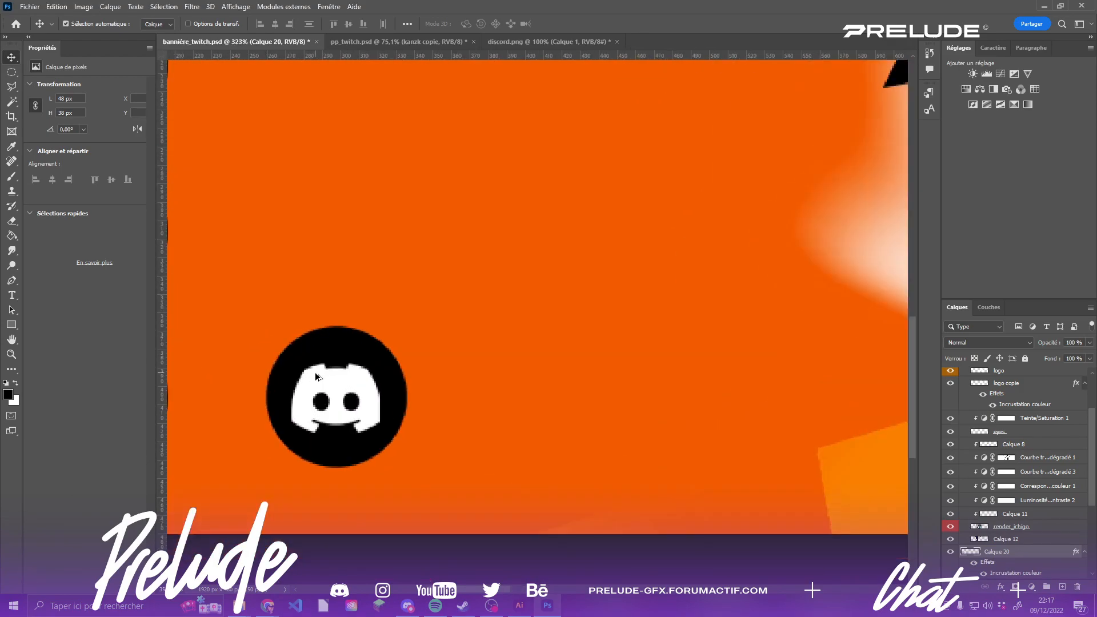
- Select the right half of the white Discord logo with the Rectangular Marquee, delete it and deselect
right_click(12, 73)
click(39, 77)
drag(342, 351, 441, 460)
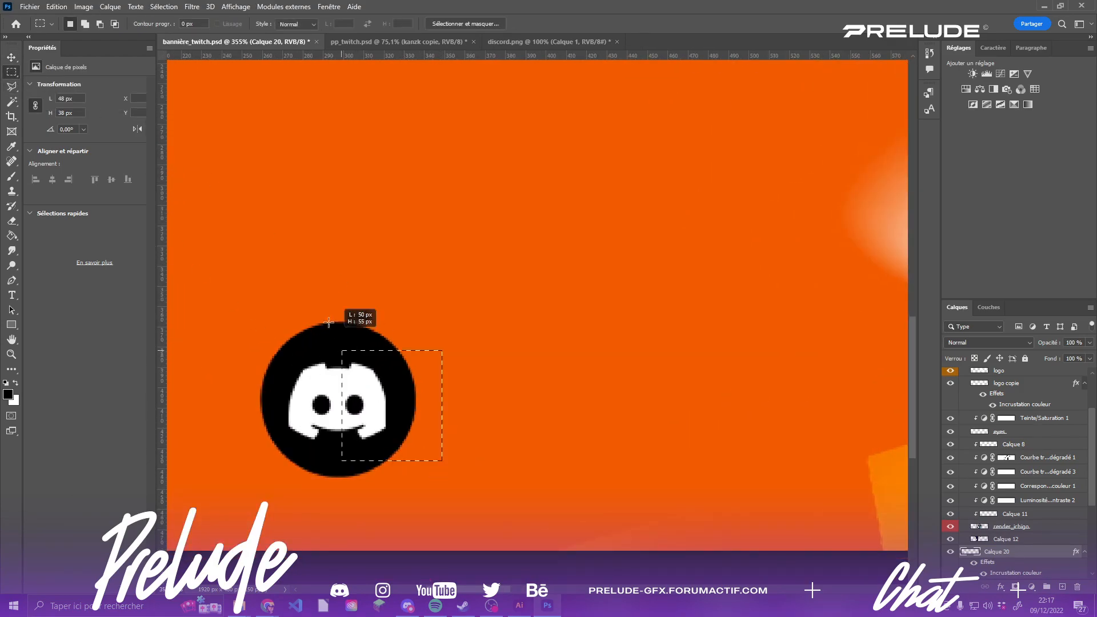
drag(328, 323, 339, 321)
key(Delete)
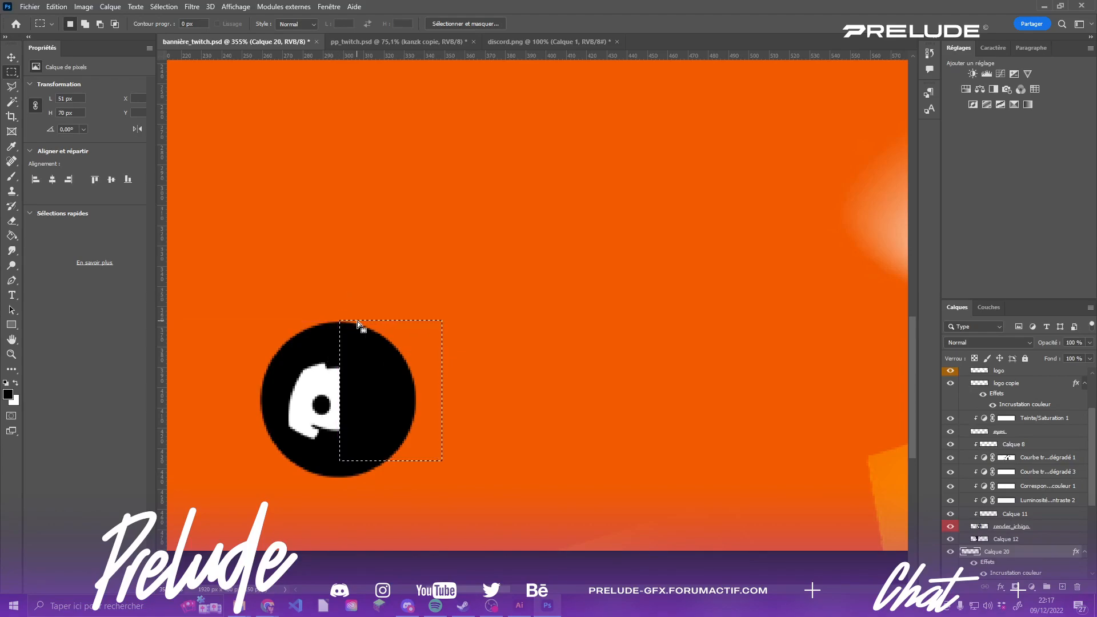
key(ctrl+d)
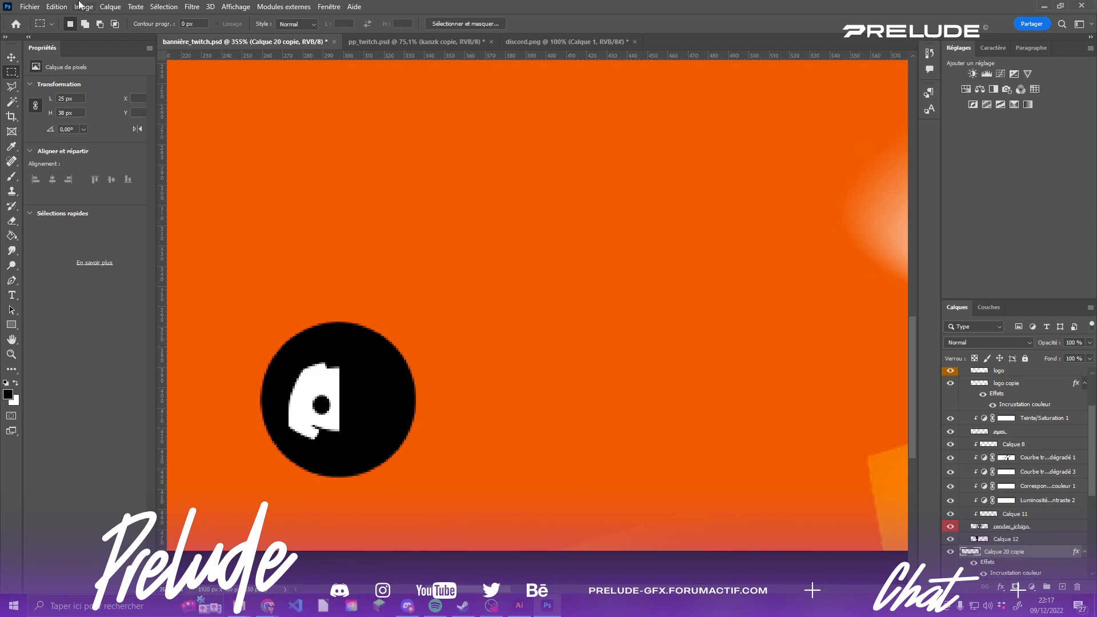
- Duplicate the remaining half of the Discord logo, flip the copy horizontally and shift it right to form a symmetrical logo
key(v)
key(ctrl+t)
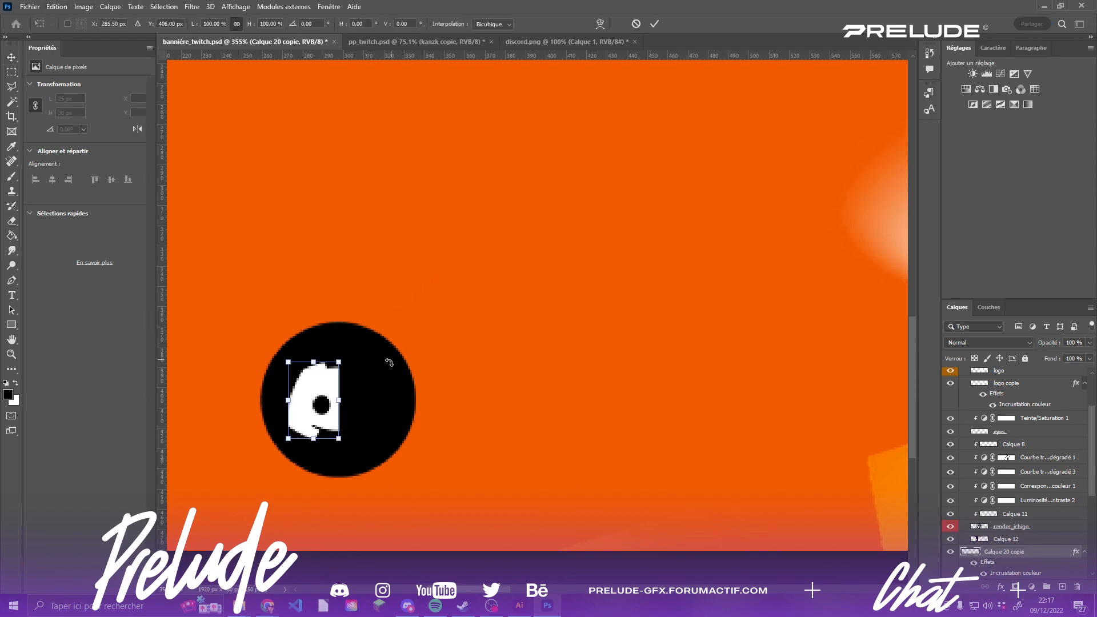
right_click(389, 362)
click(463, 345)
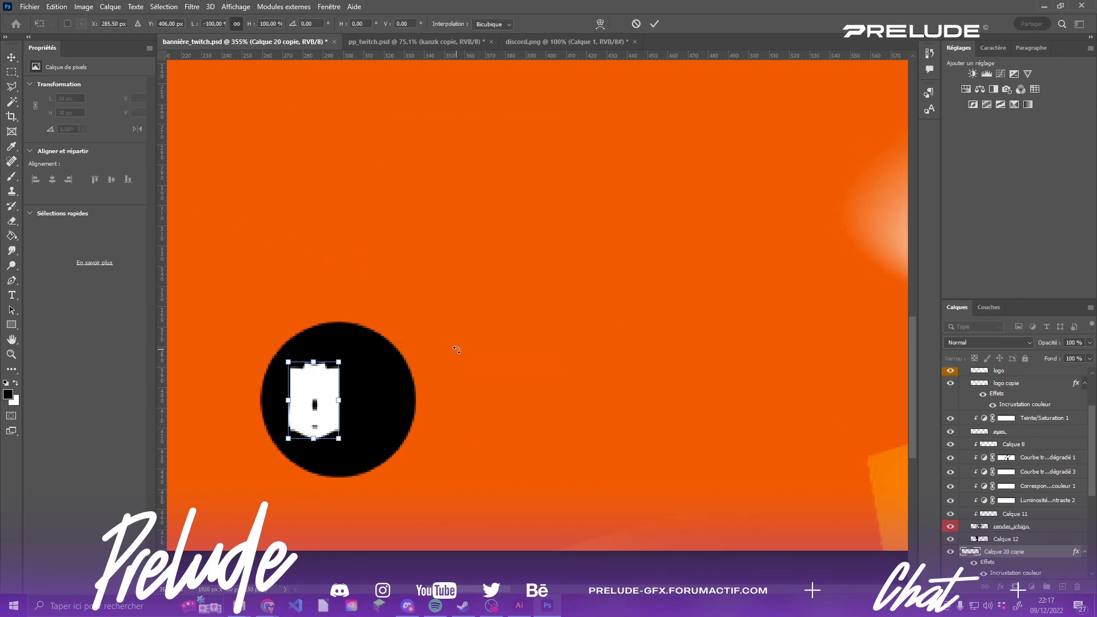
key(shift+Right)
key(shift+Right)
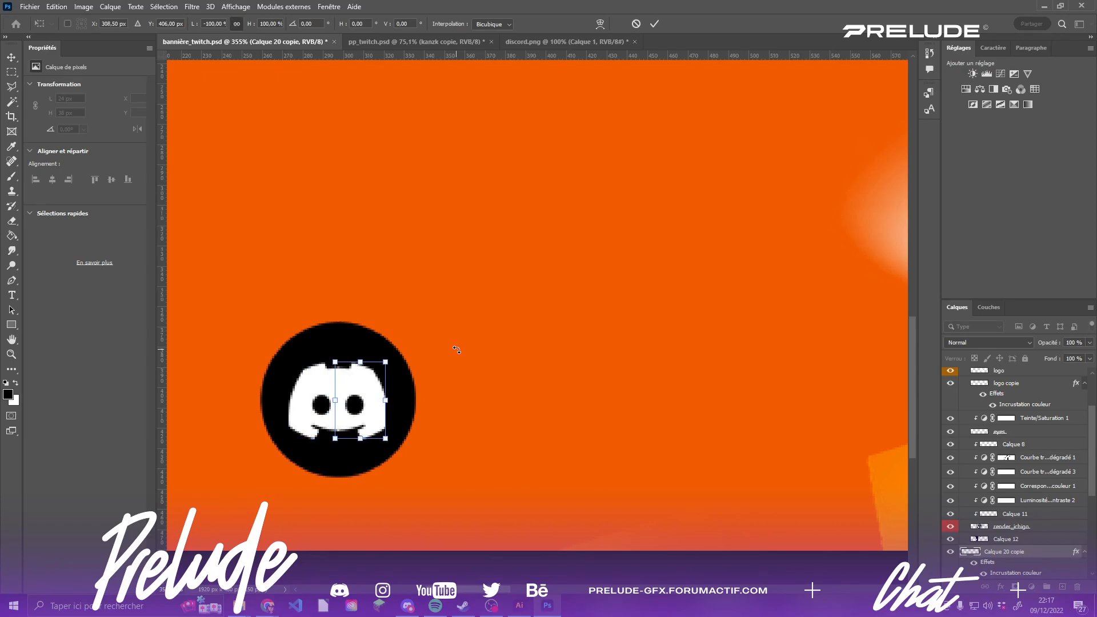
key(Return)
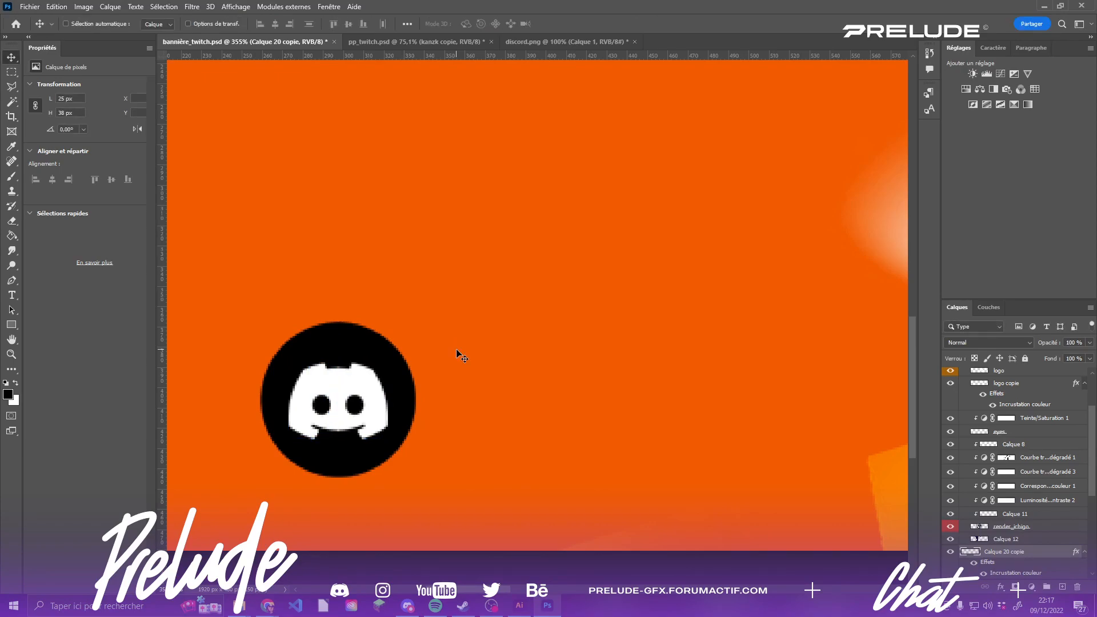
key(Right)
- Merge the two Discord logo halves and scale the logo down to about 39 × 29 px inside its circle
scroll(462, 359, down, 6)
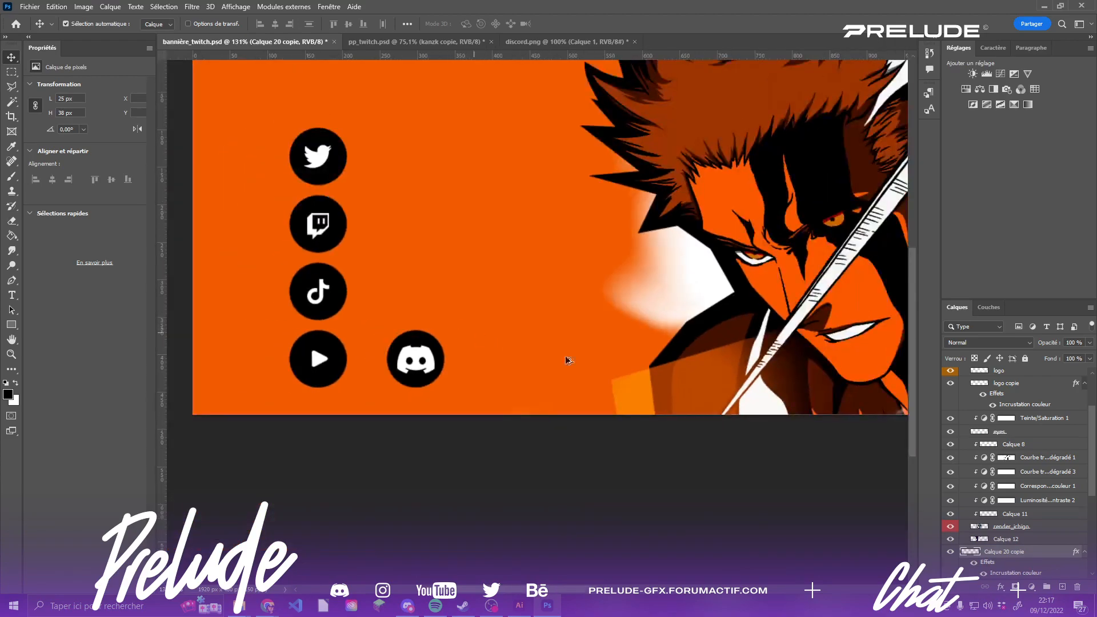
scroll(1034, 551, down, 1)
ctrl+click(1022, 558)
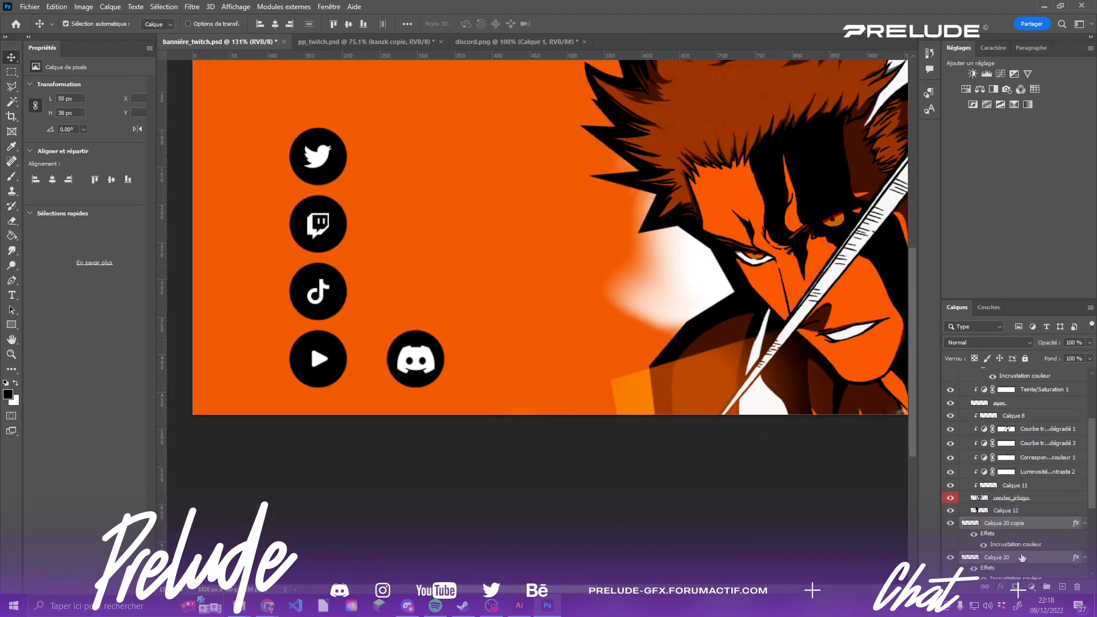
key(ctrl+e)
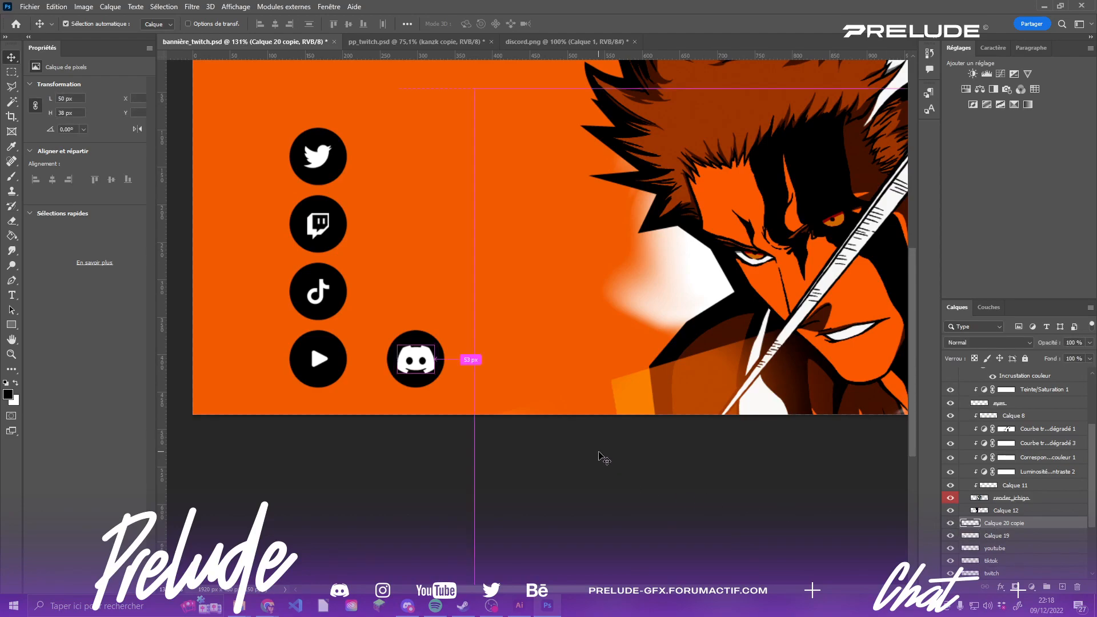
key(ctrl+t)
scroll(412, 339, up, 3)
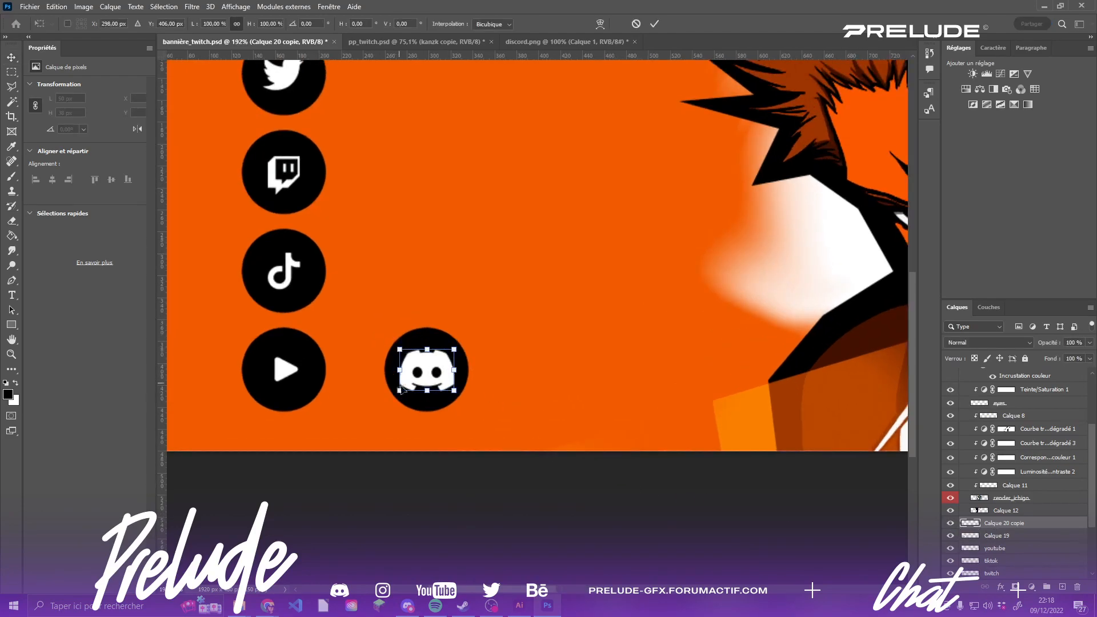
drag(396, 374, 437, 373)
key(Return)
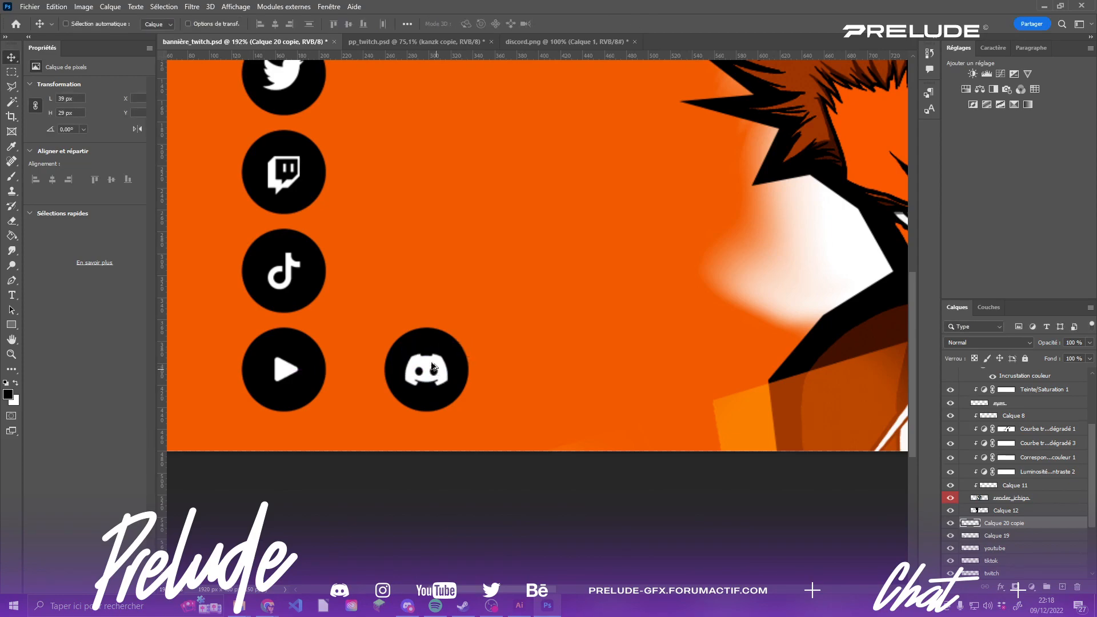
- Merge the Discord logo layer with its black circle on Calque 19 and rename the merged layer discord
scroll(537, 339, down, 5)
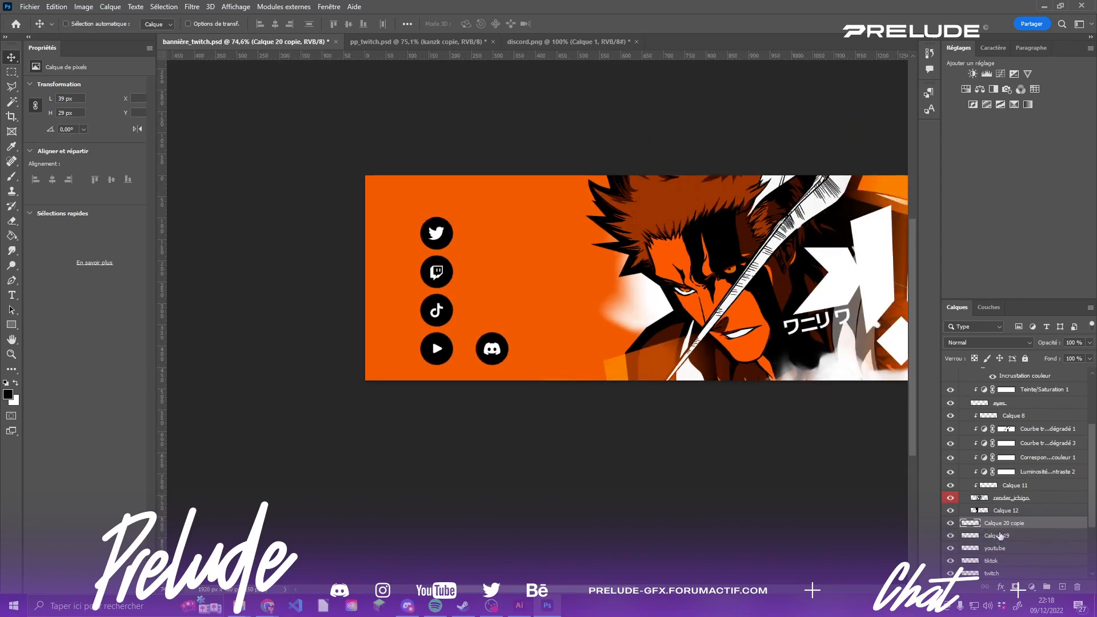
right_click(1016, 530)
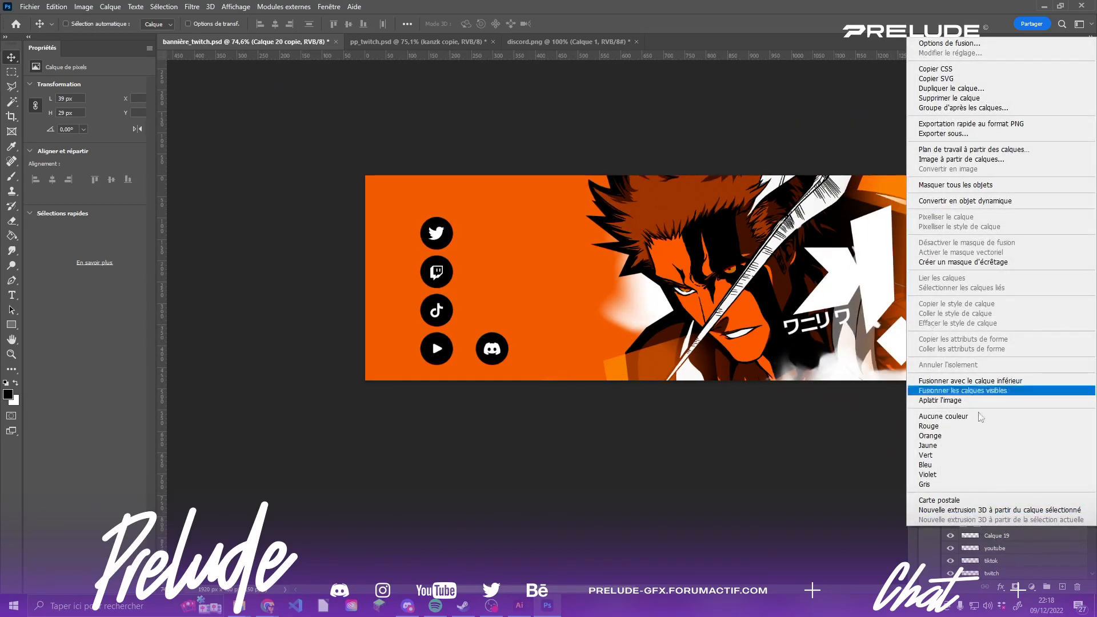
click(1020, 535)
click(1020, 536)
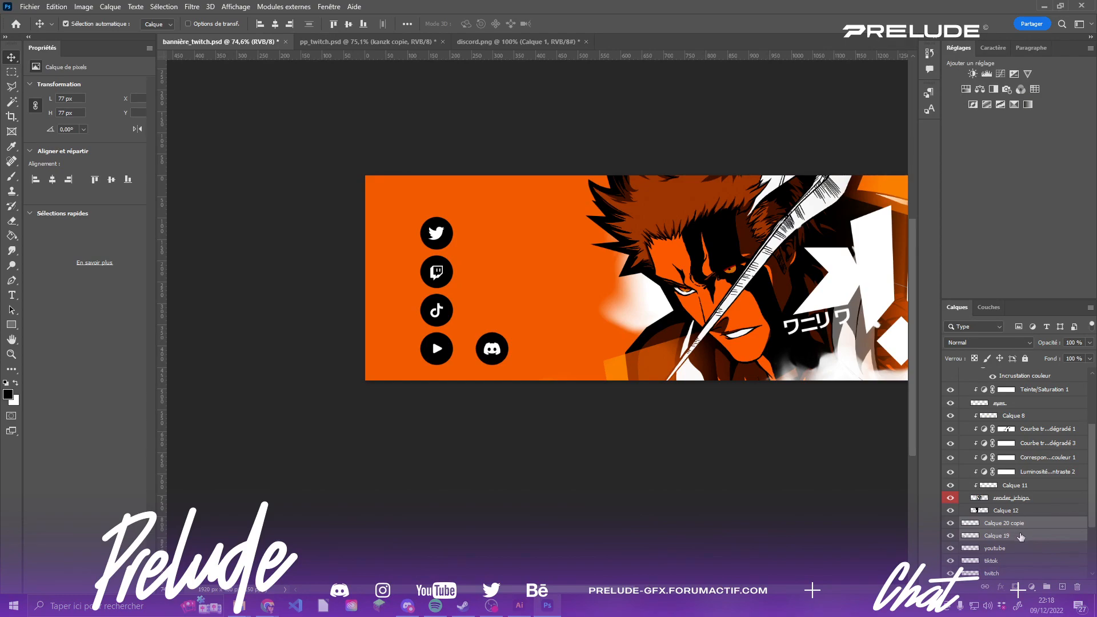
key(Delete)
click(950, 523)
click(950, 523)
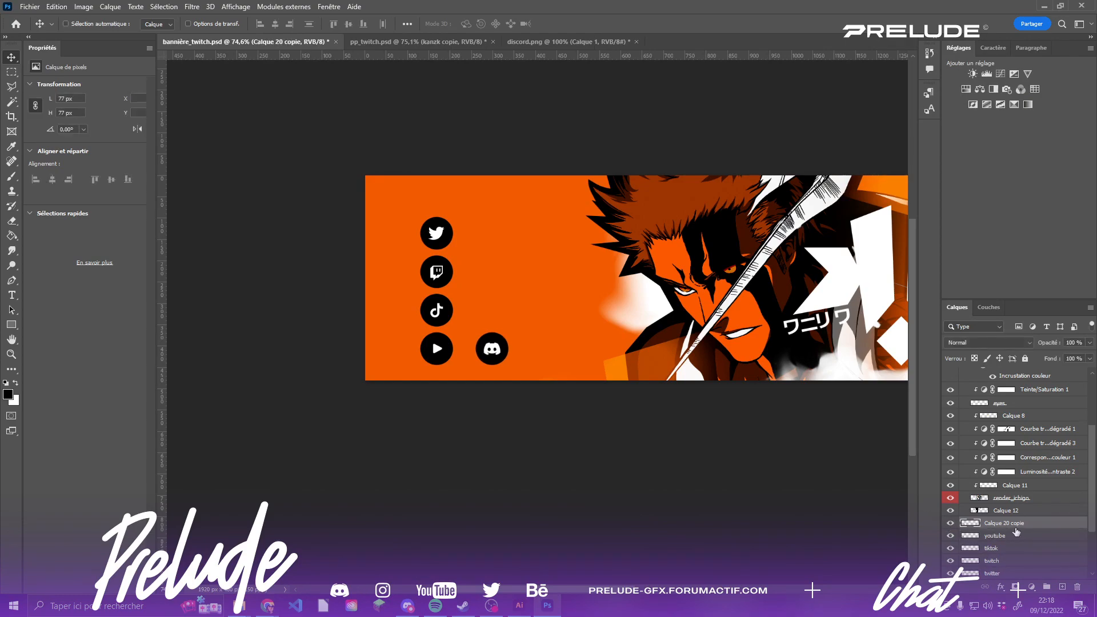
double_click(1007, 523)
text(discord)
key(Return)
- Move the Discord icon above the Twitter icon, aligned with the column of social icons
scroll(444, 301, down, 4)
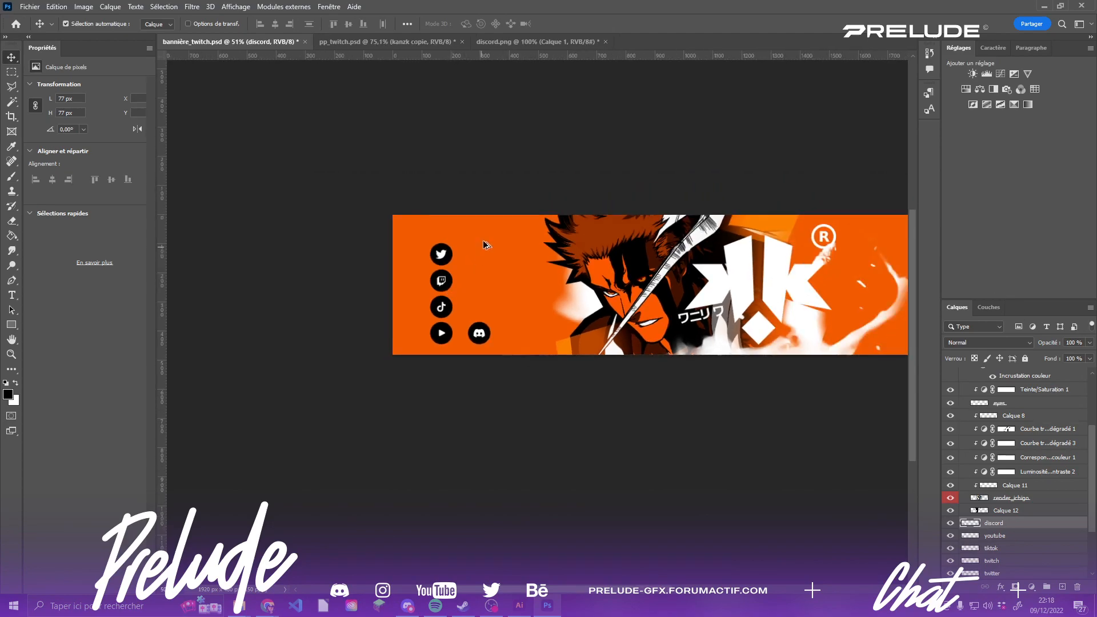
scroll(476, 245, up, 6)
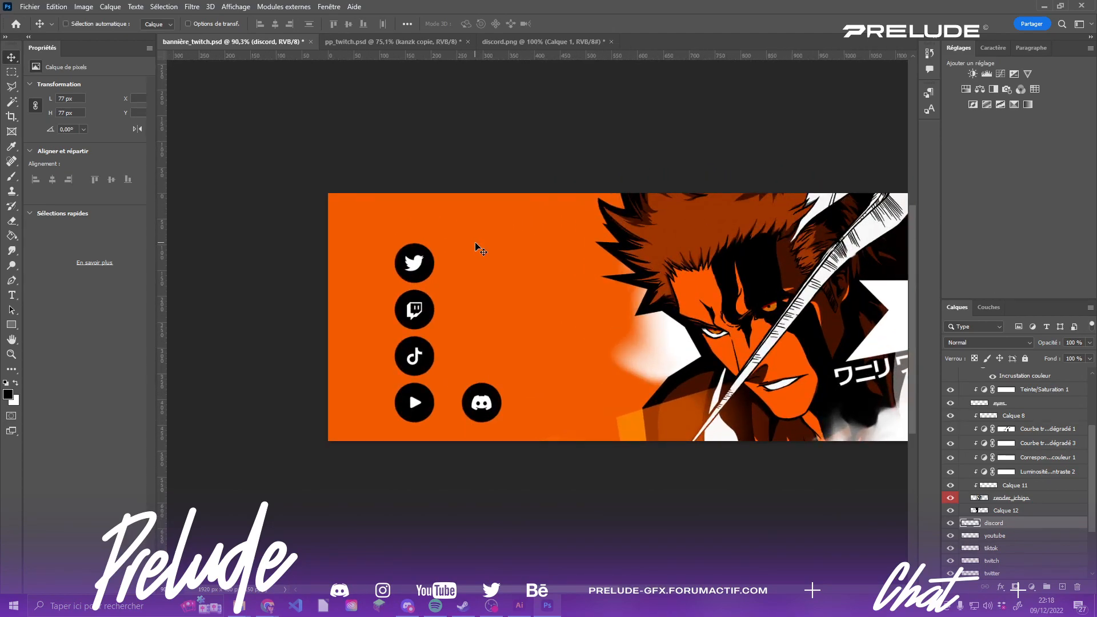
scroll(480, 252, down, 2)
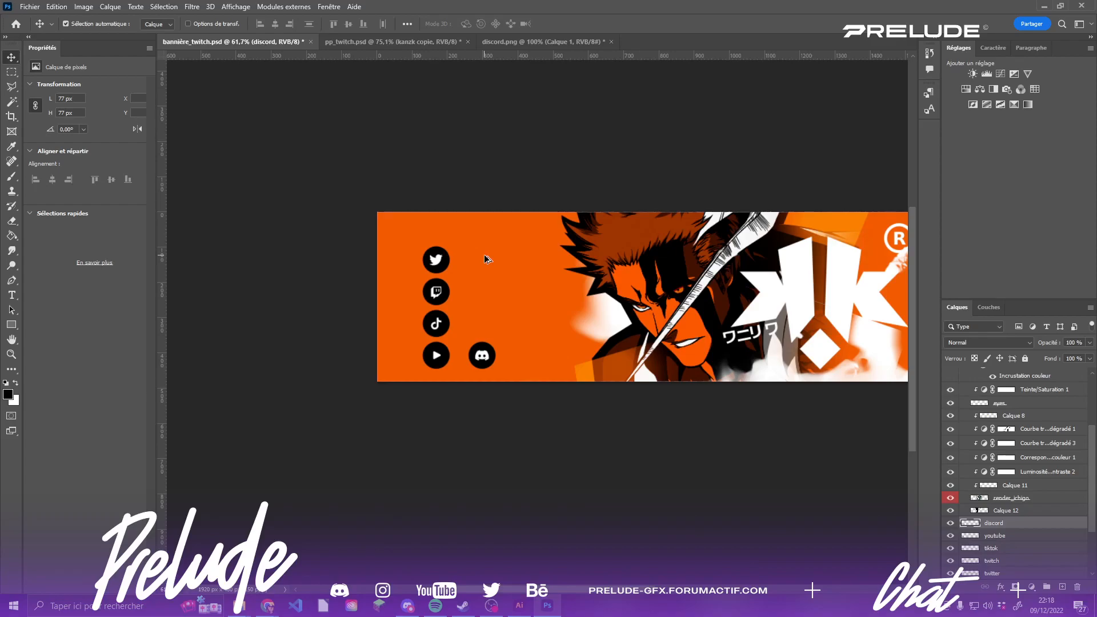
scroll(482, 258, up, 1)
drag(482, 389, 419, 217)
scroll(1000, 531, down, 2)
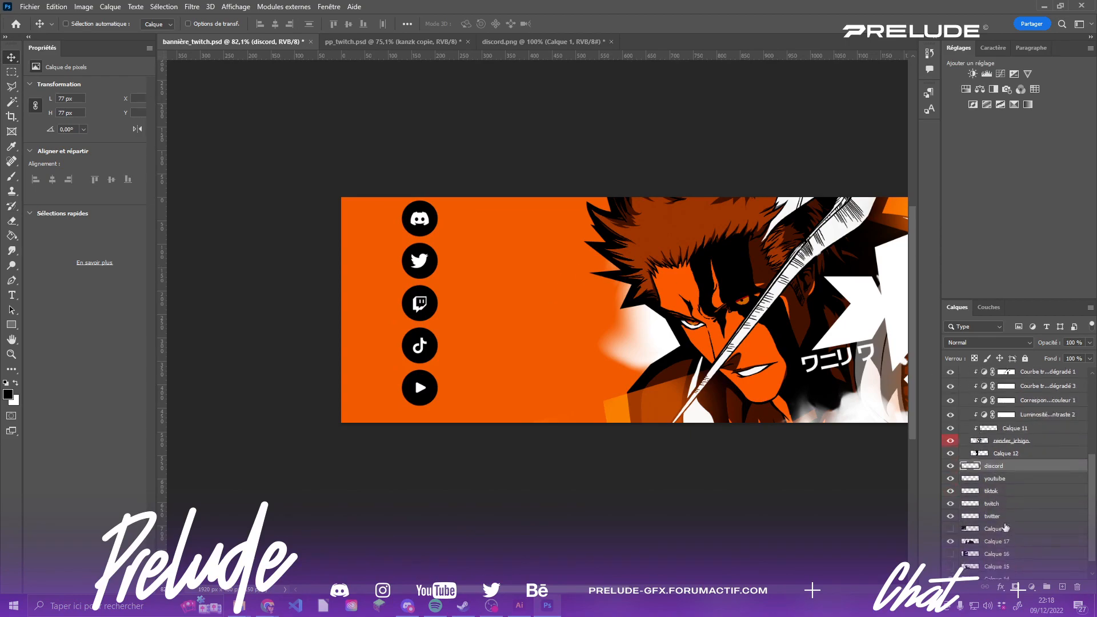
- Scale the five social icon layers together to about 28 × 161 px and place the column near the banner's left edge
shift+click(1007, 517)
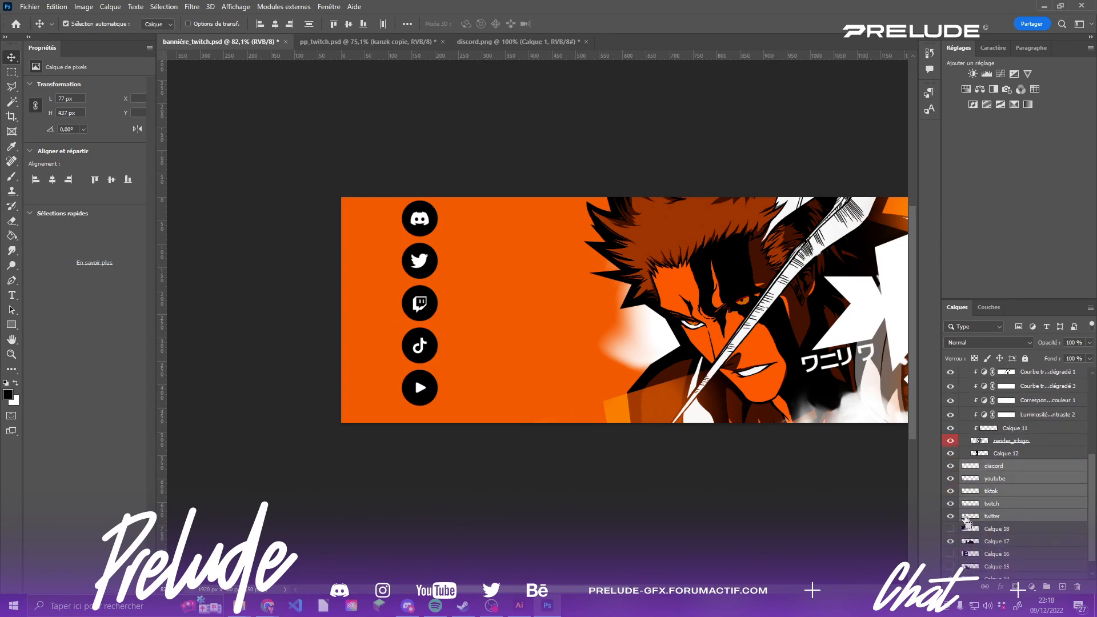
key(ctrl+t)
drag(438, 197, 359, 293)
key(Return)
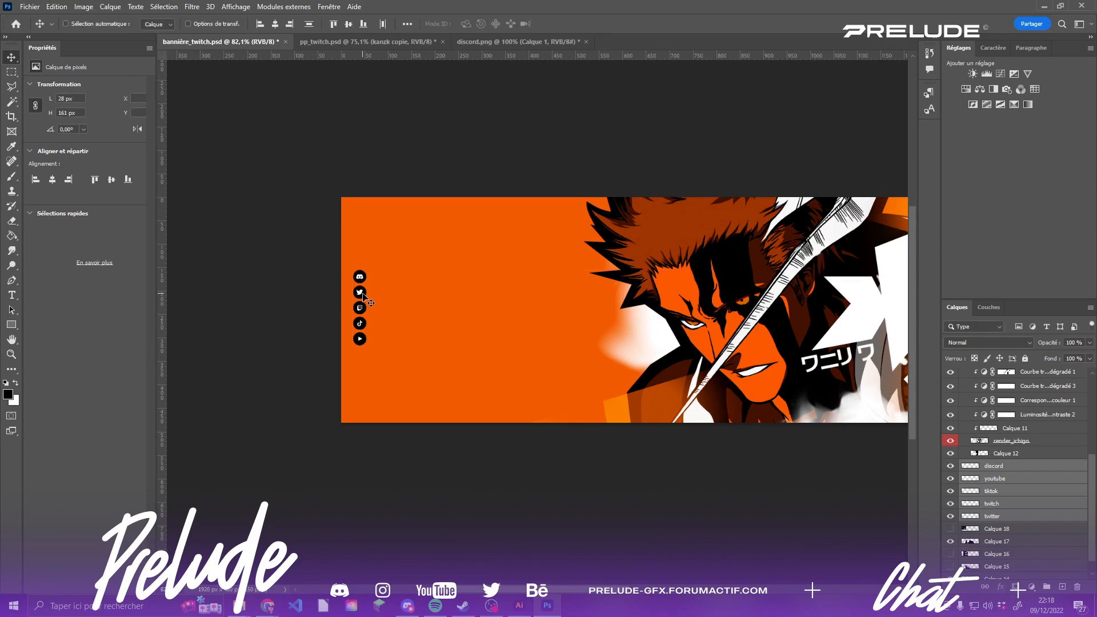
scroll(393, 217, down, 5)
scroll(651, 261, up, 2)
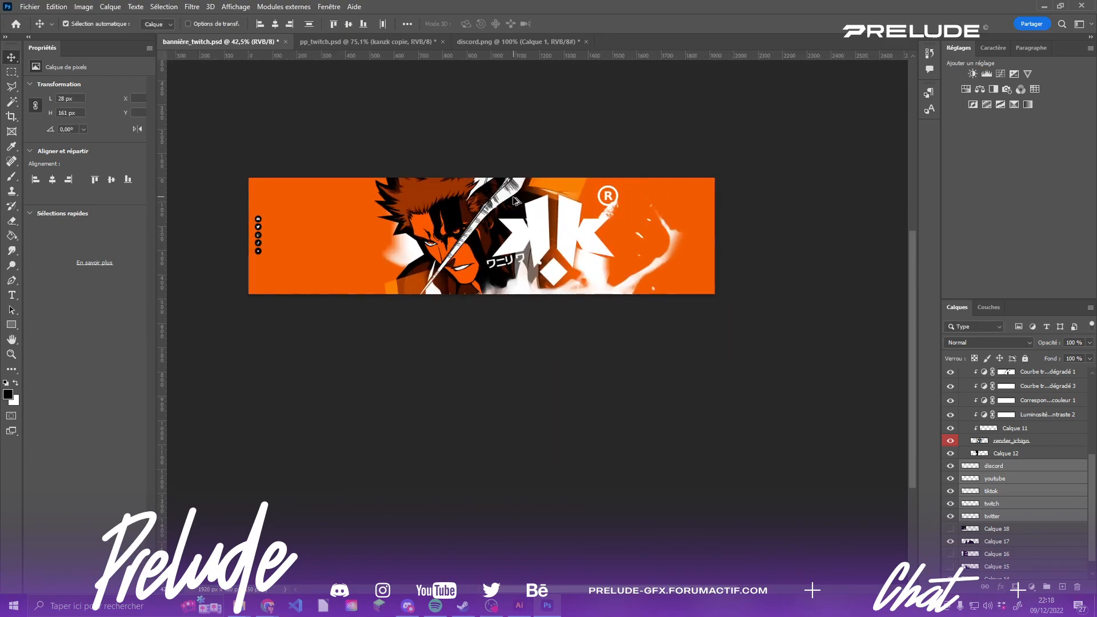
- Undo the last icon scaling, then rescale the five social icon layers to about 55 × 314 px against the banner's left edge
scroll(515, 200, up, 1)
key(ctrl+z)
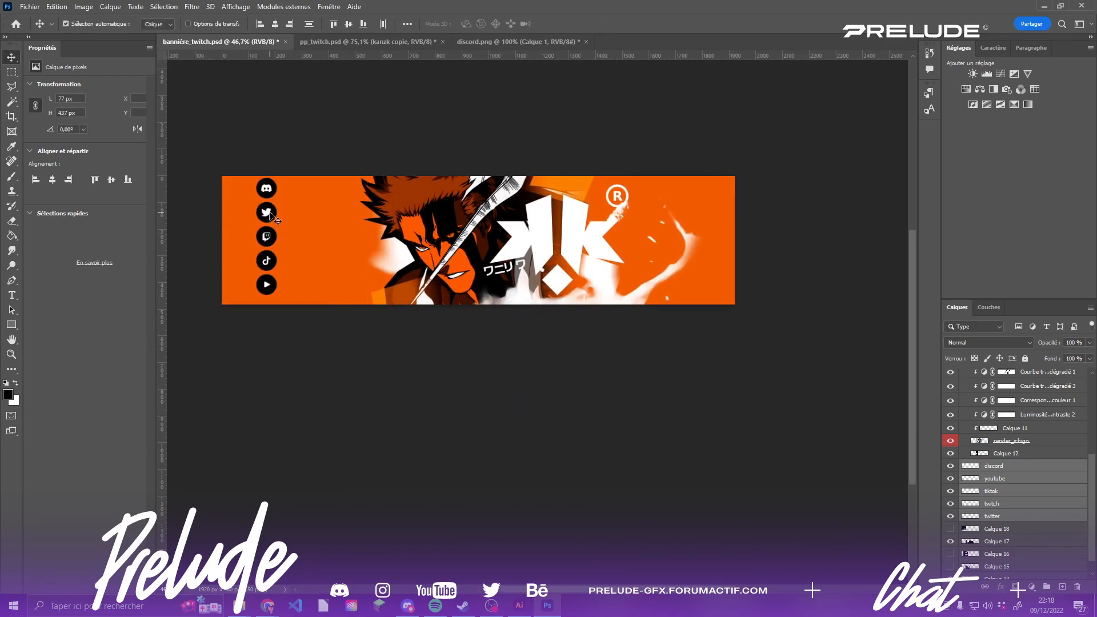
key(ctrl+t)
drag(280, 173, 238, 216)
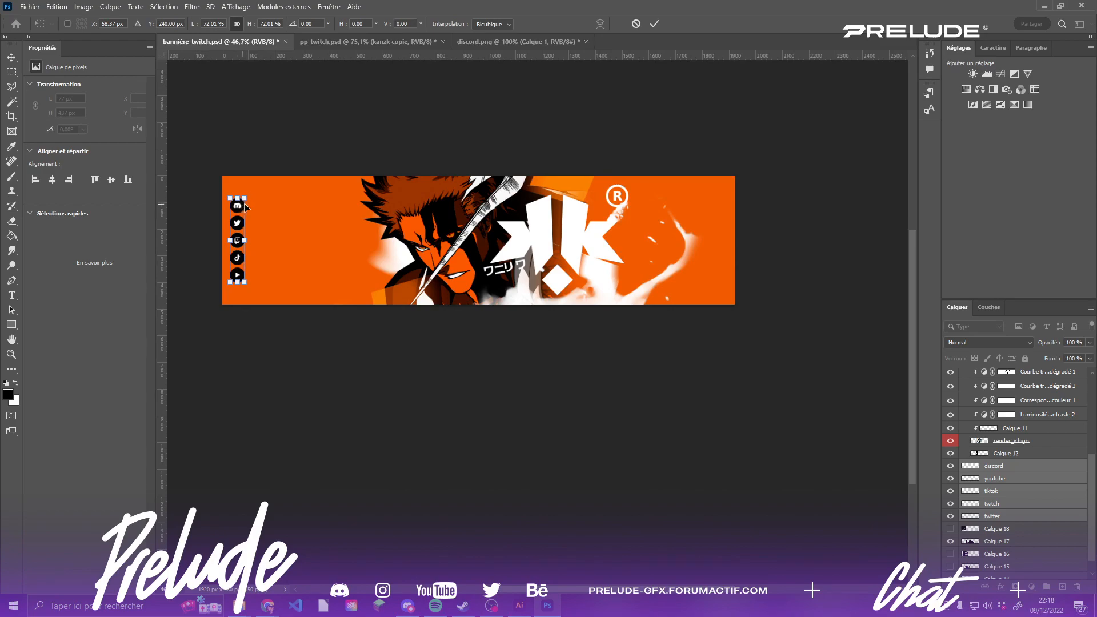
key(Return)
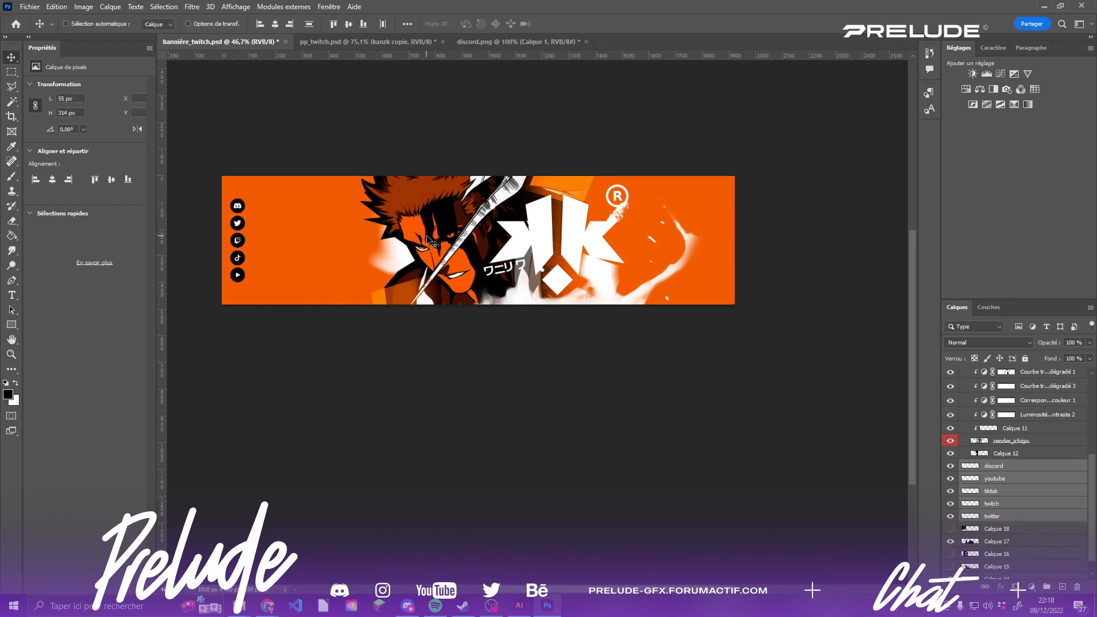
scroll(365, 227, down, 5)
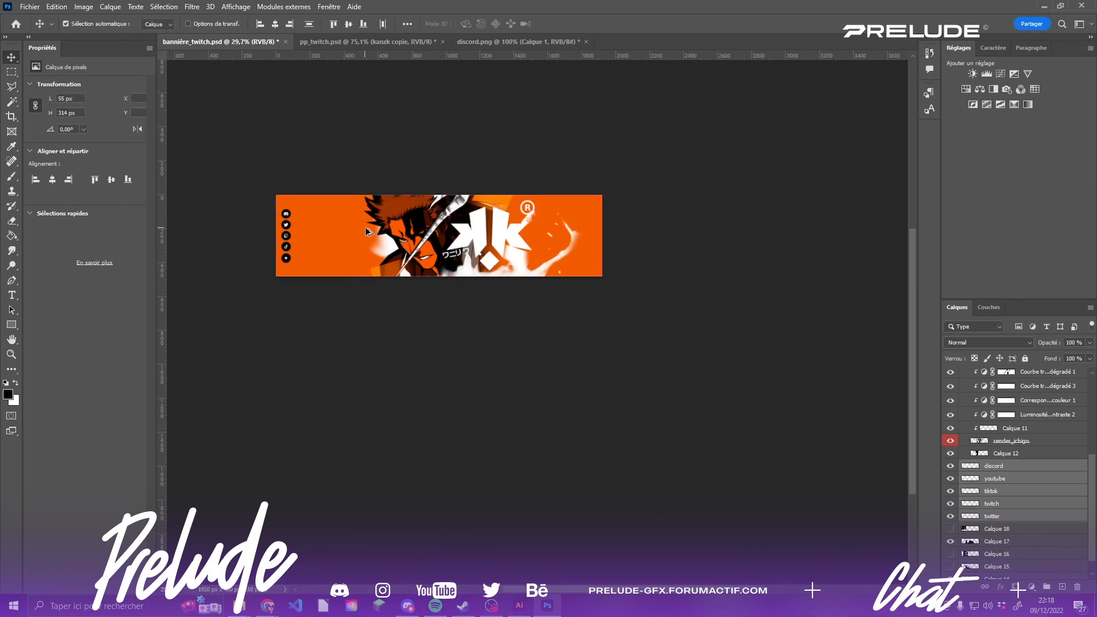
scroll(365, 227, up, 5)
drag(239, 221, 239, 227)
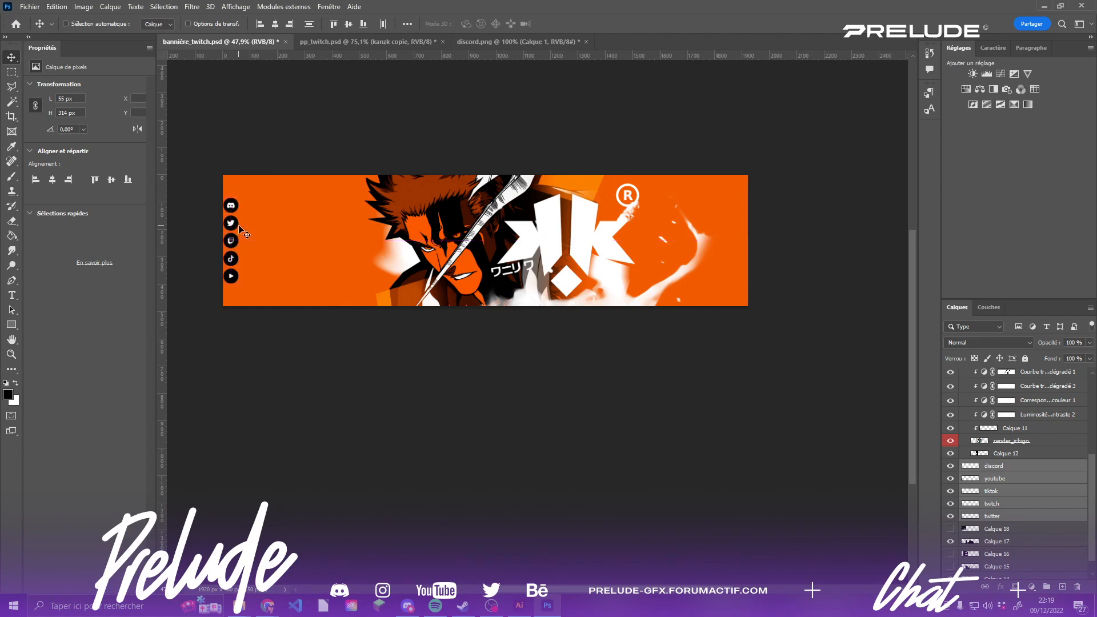
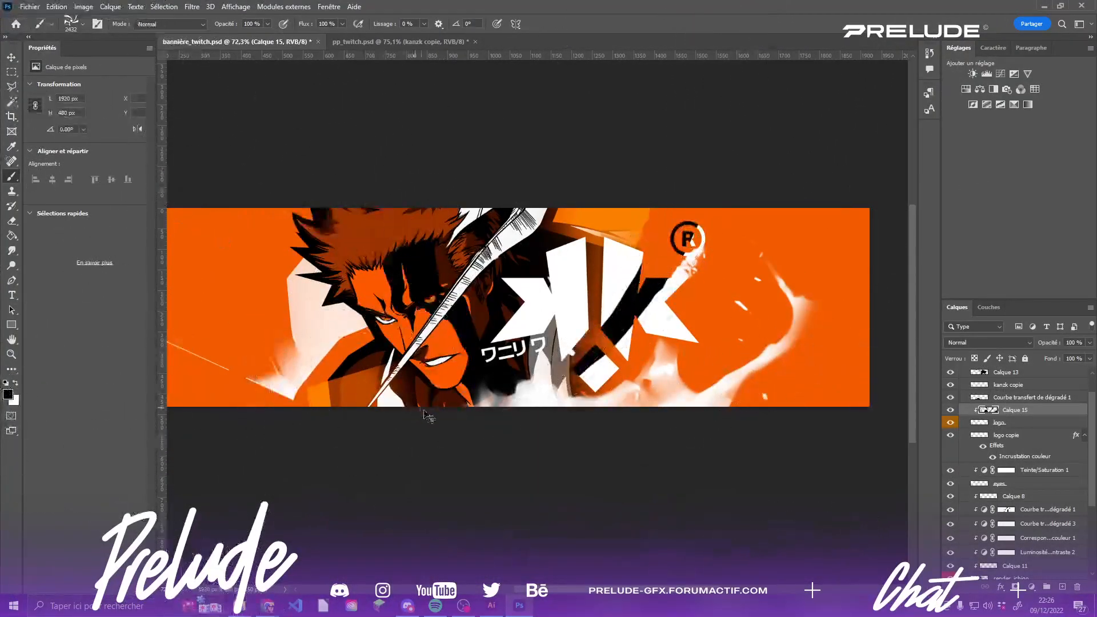
click(68, 26)
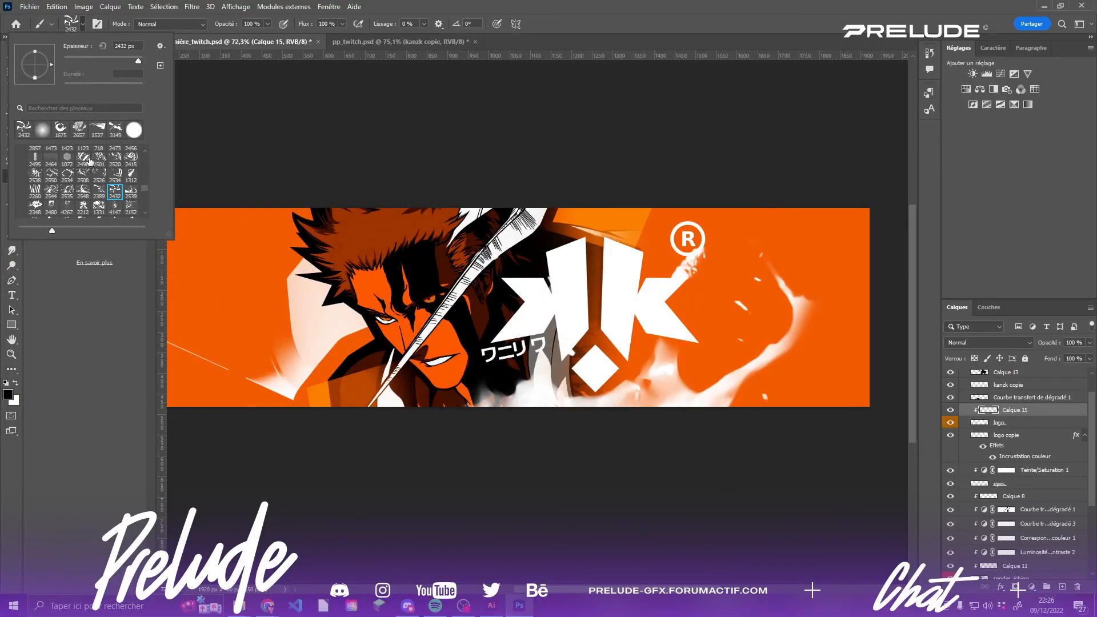
scroll(95, 182, down, 3)
scroll(99, 169, up, 3)
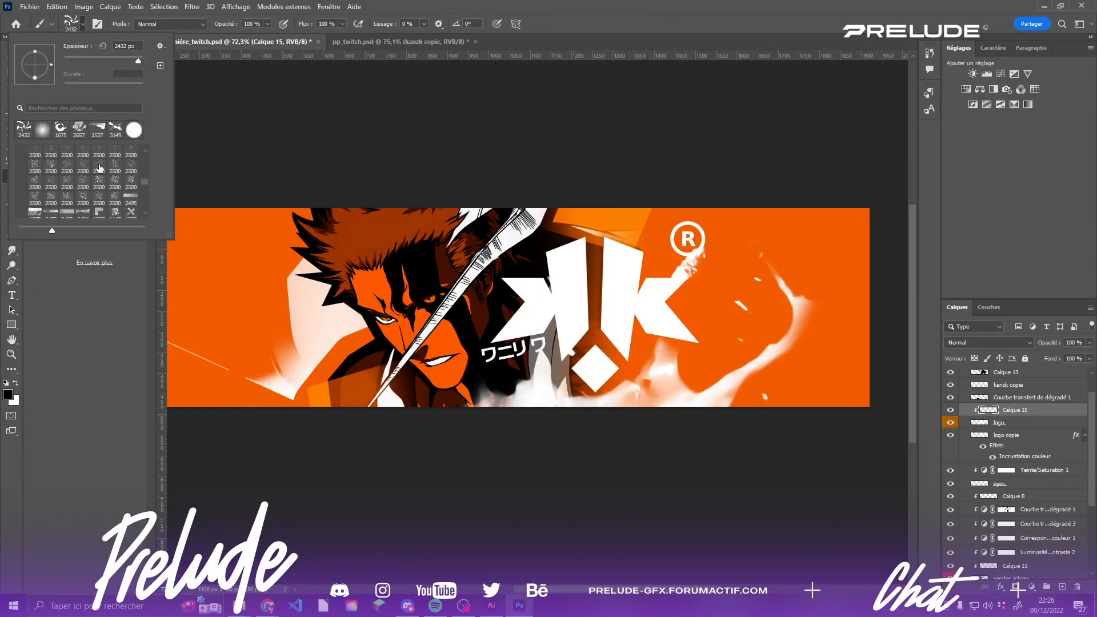
click(99, 192)
click(502, 294)
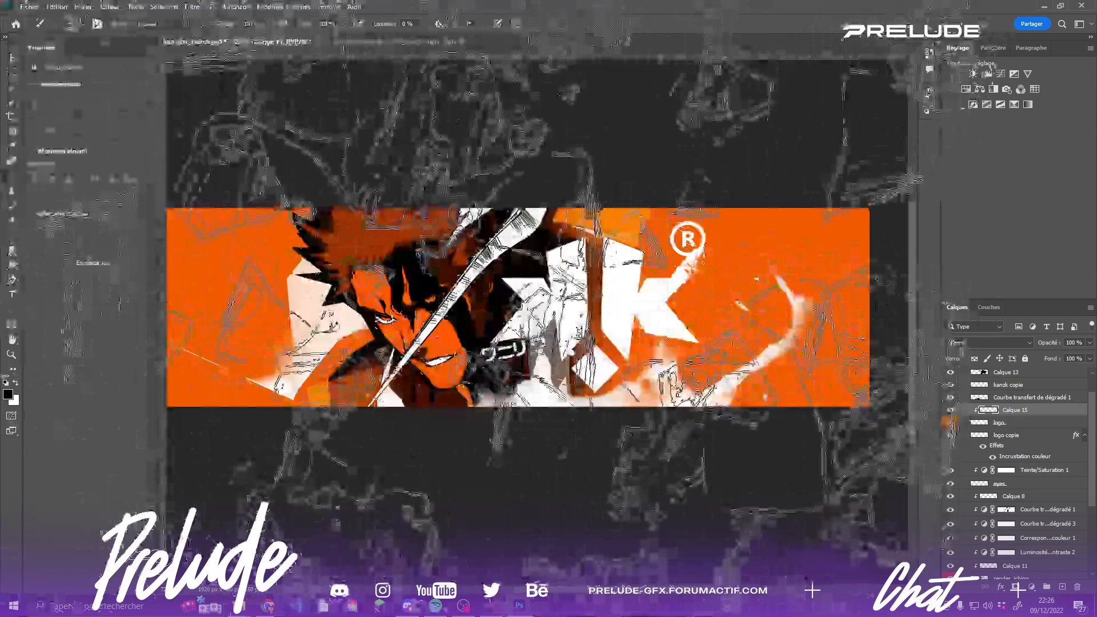
key(ctrl+z)
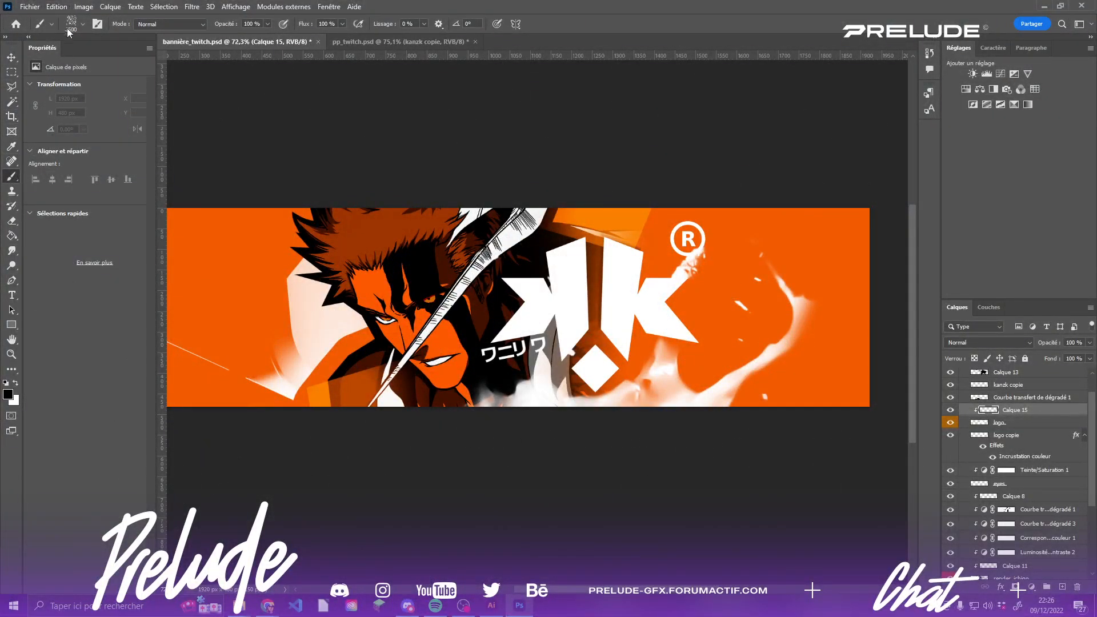
- Outline a polygonal selection about 89 × 348 px covering the right side of the logo's left vertical stroke
click(12, 87)
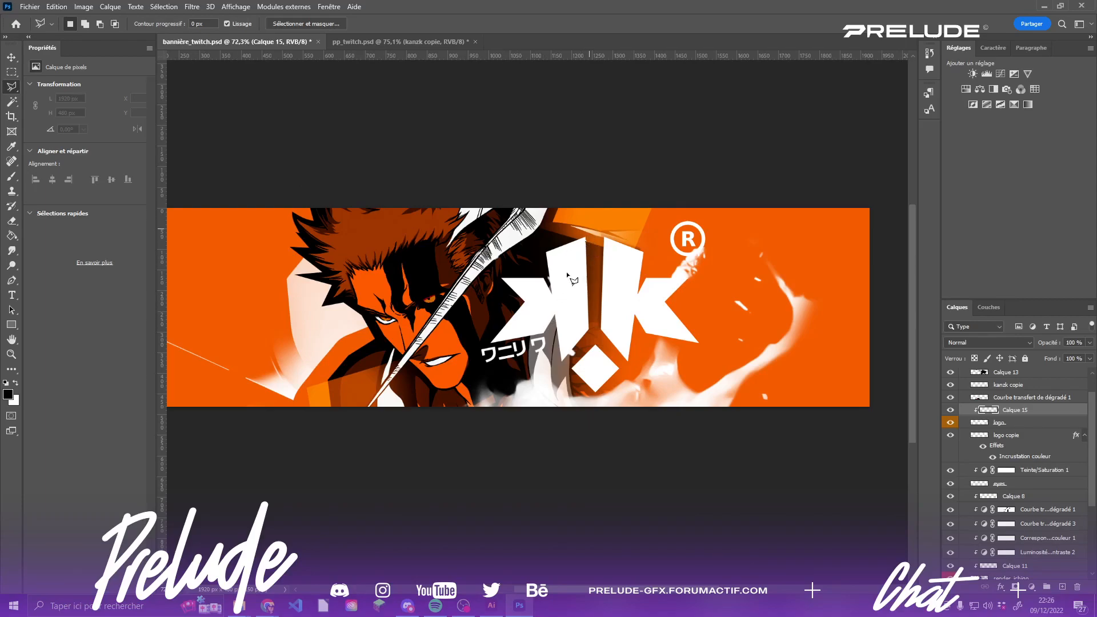
double_click(594, 226)
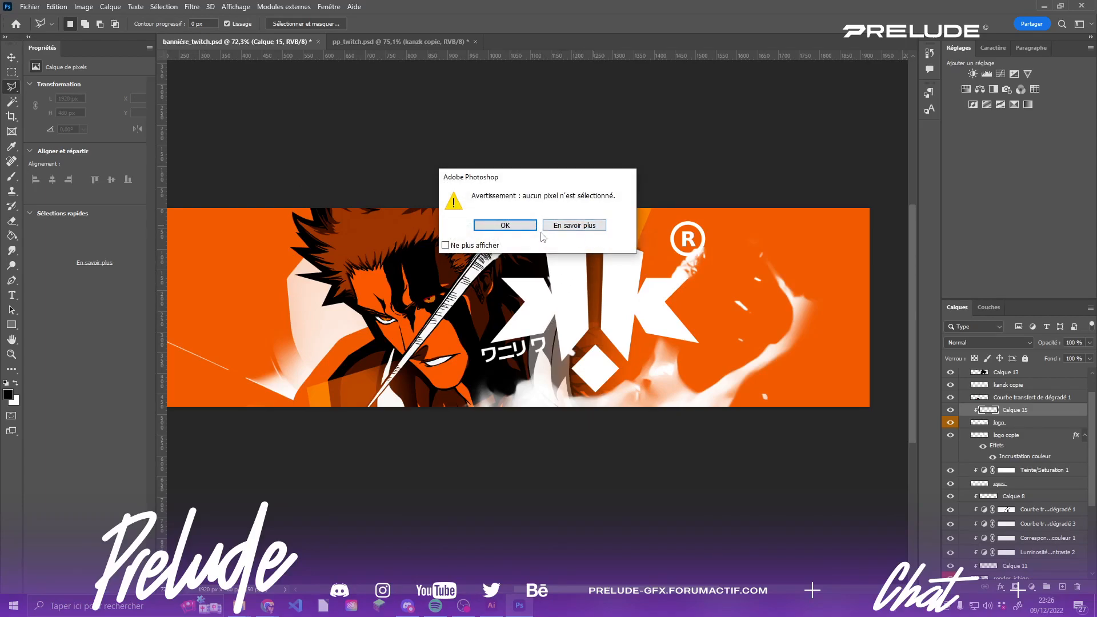
click(527, 229)
scroll(585, 238, up, 8)
click(593, 220)
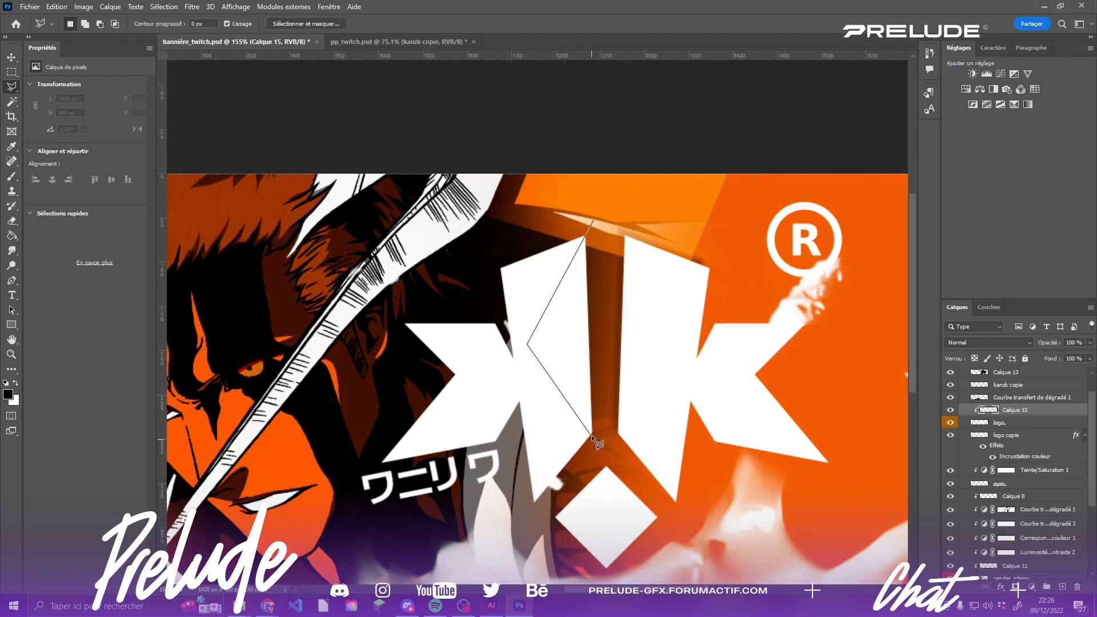
click(561, 428)
click(531, 507)
click(592, 221)
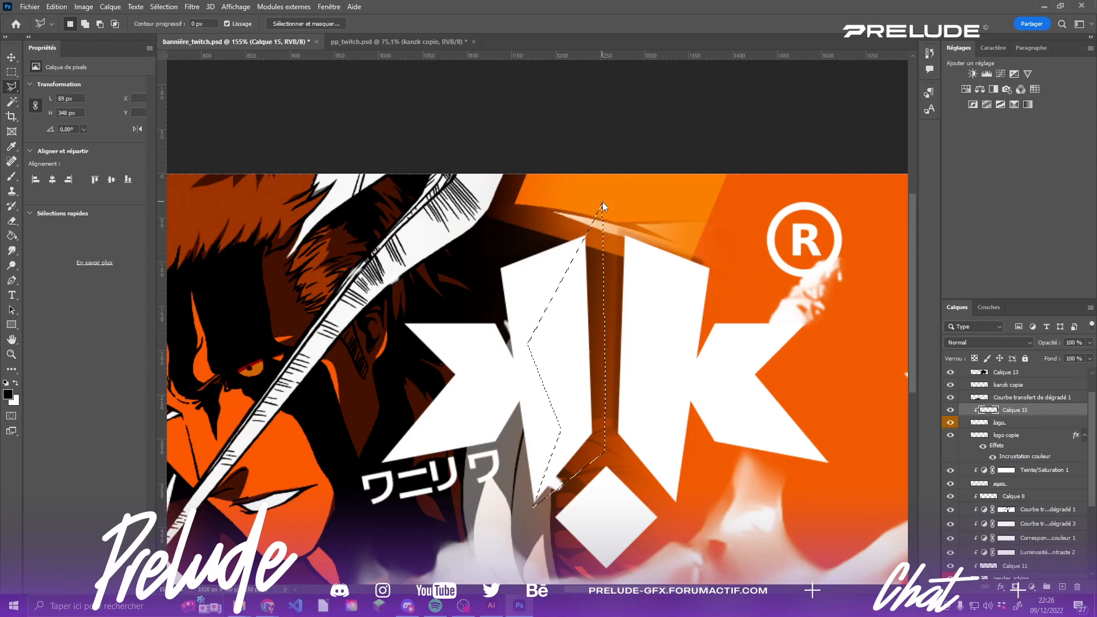
- Fill the selected facet of the logo's left stroke with black on Calque 15 and deselect it
scroll(495, 310, down, 2)
scroll(496, 310, down, 2)
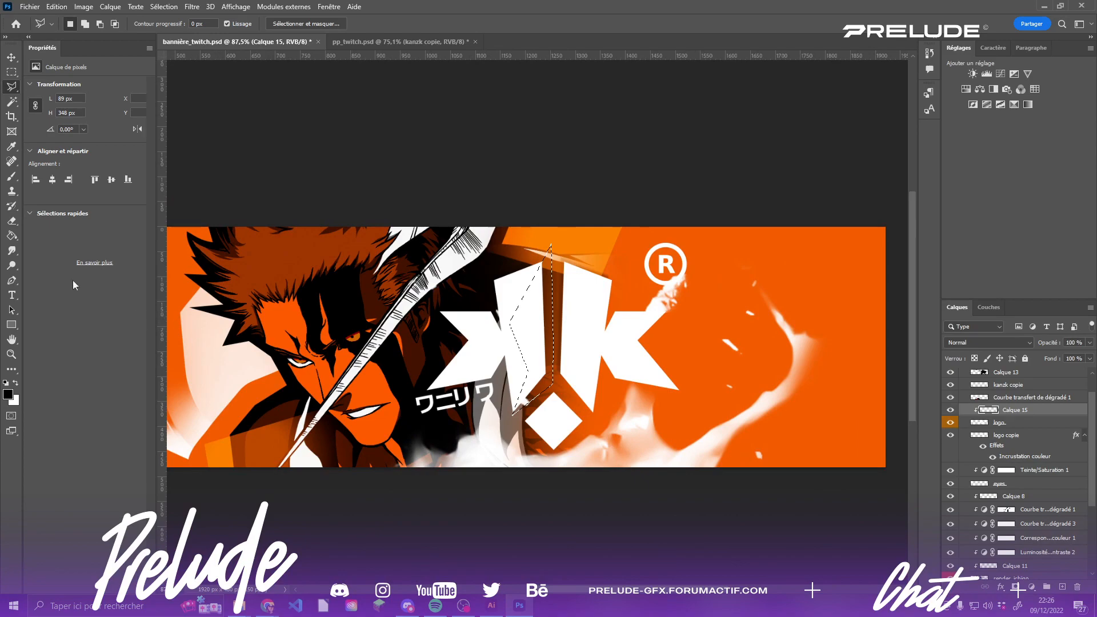
click(11, 234)
click(526, 331)
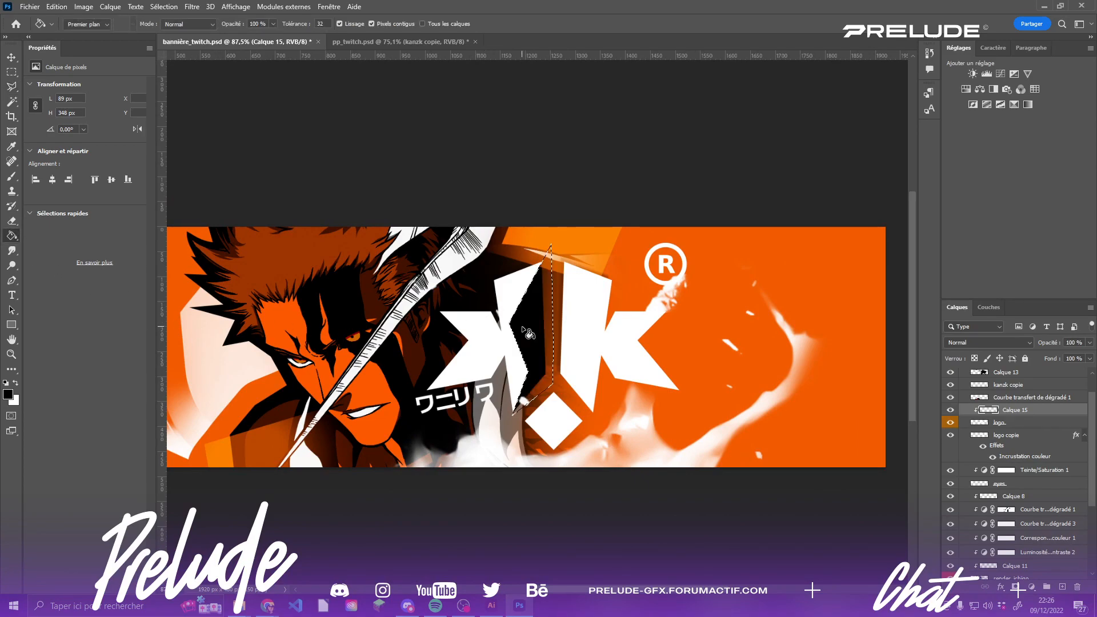
click(12, 101)
key(ctrl+d)
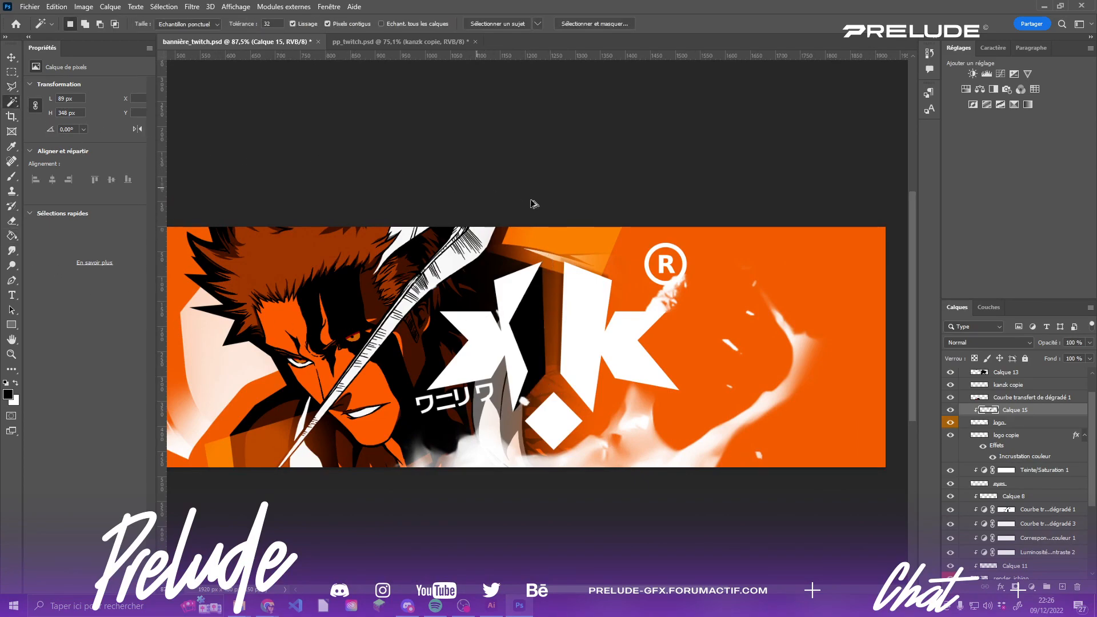
- Lower the opacity of Calque 15 to 4 %
scroll(642, 239, down, 2)
click(1089, 343)
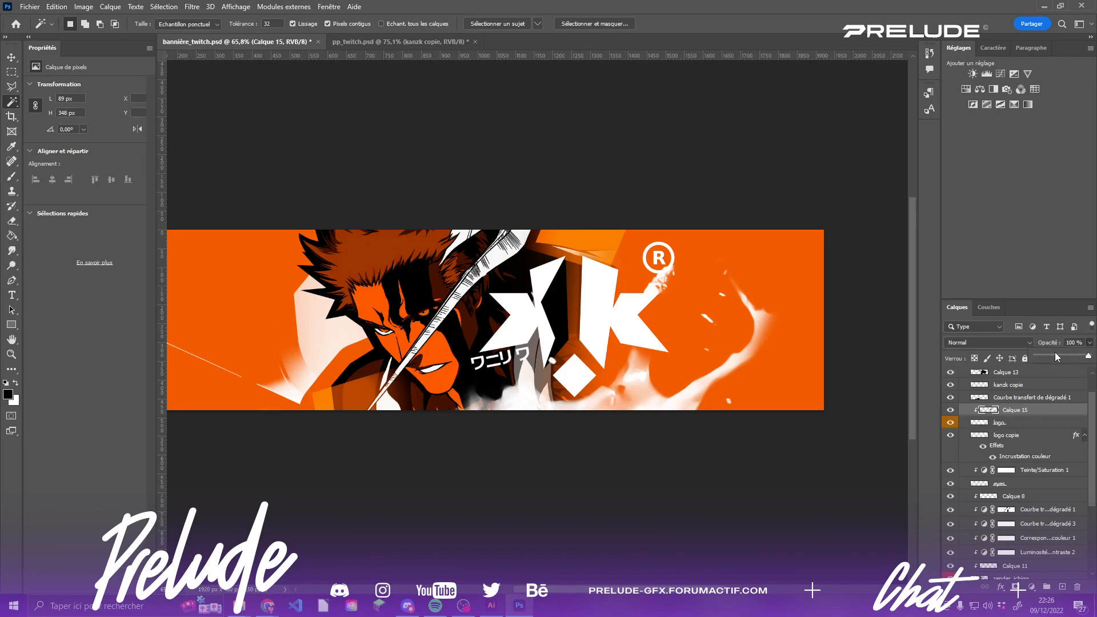
drag(1068, 352, 1039, 357)
scroll(693, 291, down, 1)
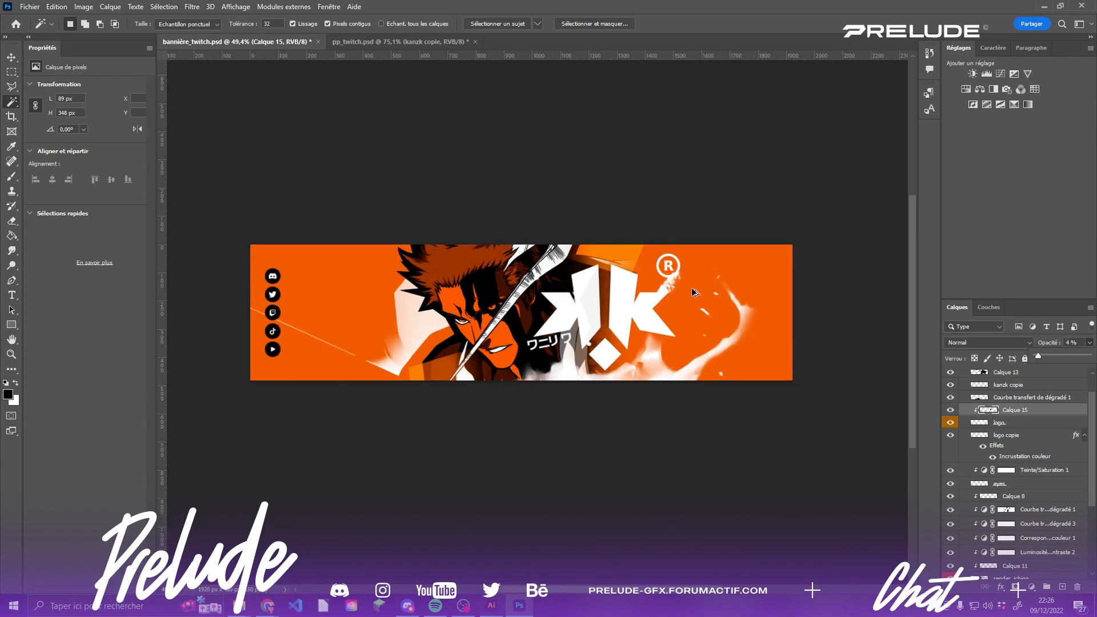
- Outline a polygonal selection about 166 × 109 px over the lower arm of the logo's mirrored K
scroll(522, 269, up, 3)
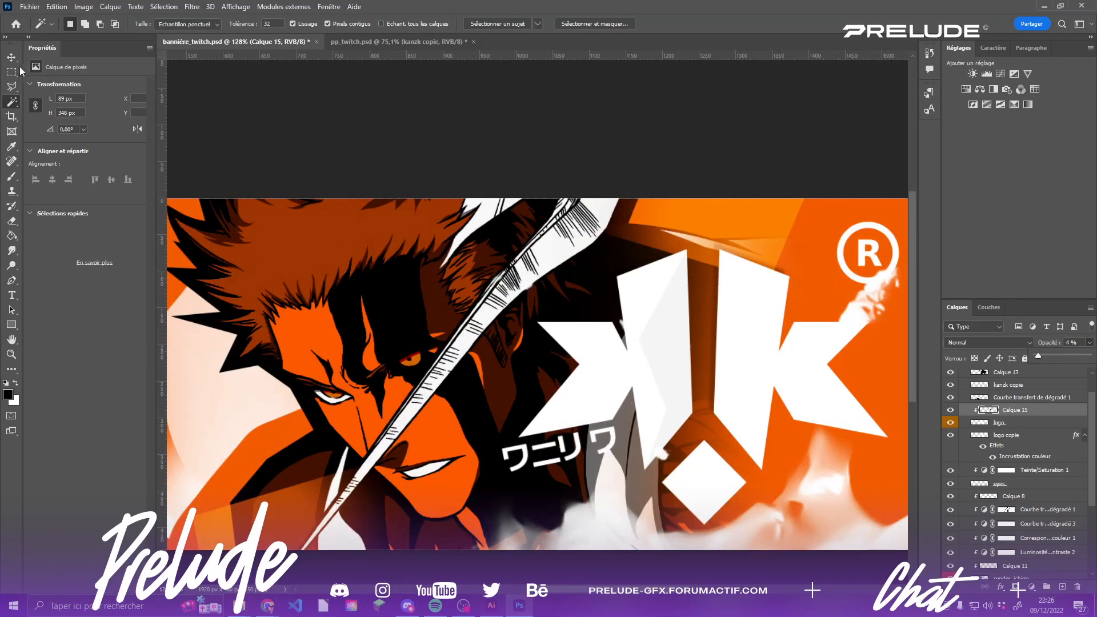
click(14, 87)
click(14, 86)
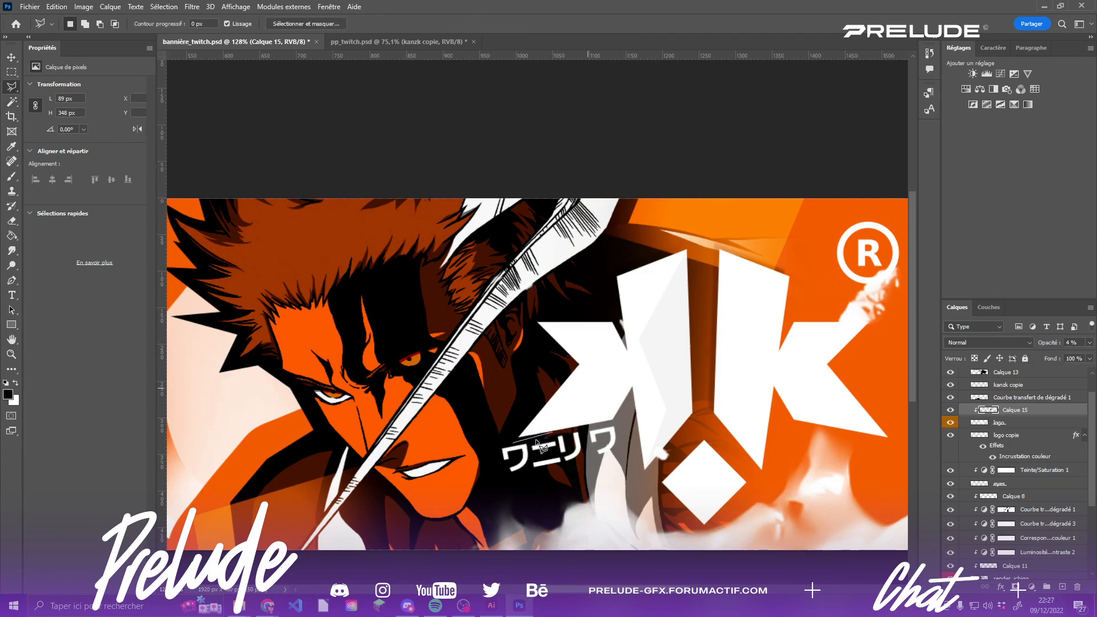
click(517, 439)
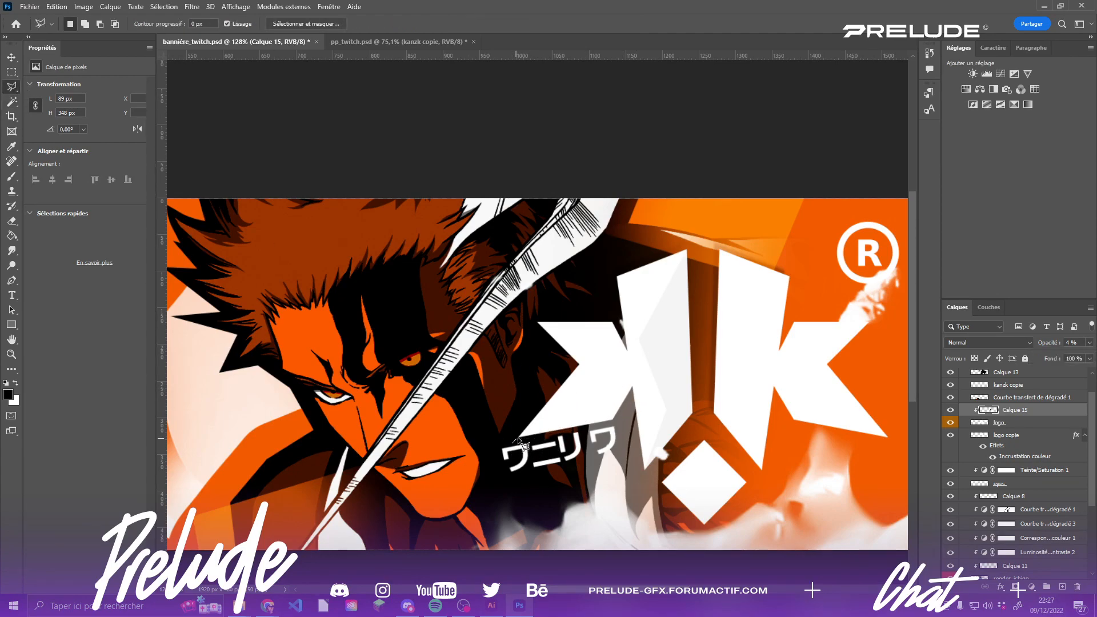
click(633, 388)
click(607, 464)
double_click(558, 464)
- Shade the selected lower arm on Calque 15 with a soft round black brush of about 190 px, then deselect
click(13, 176)
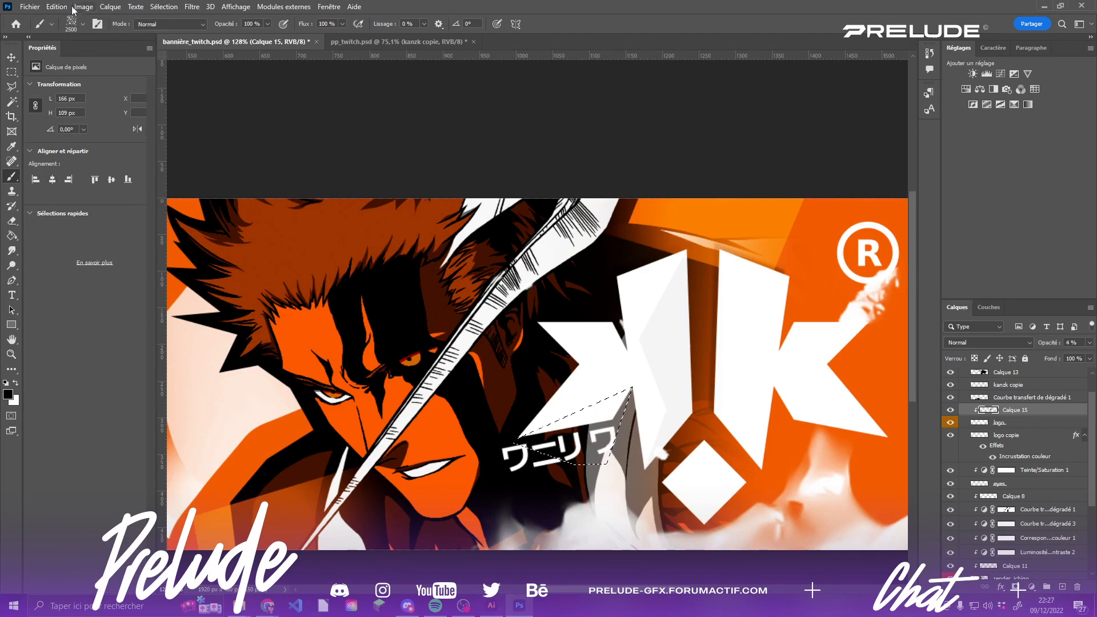
click(68, 24)
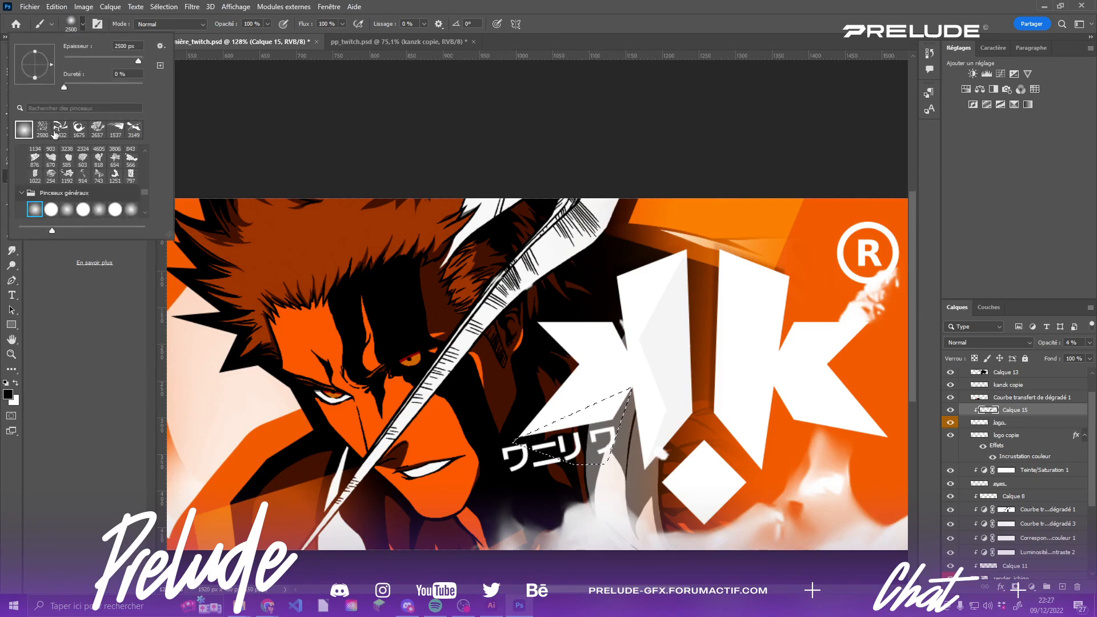
drag(138, 60, 122, 61)
click(568, 465)
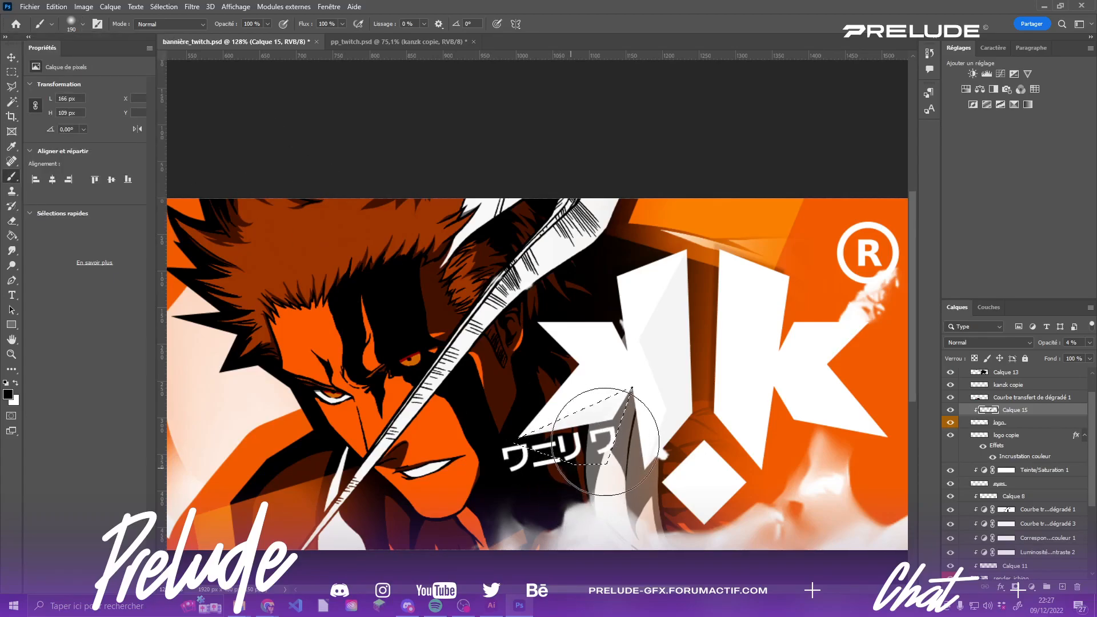
click(12, 103)
key(ctrl+d)
- Examine the shaded logo facets up close and within the whole banner
scroll(319, 199, down, 4)
scroll(534, 324, up, 5)
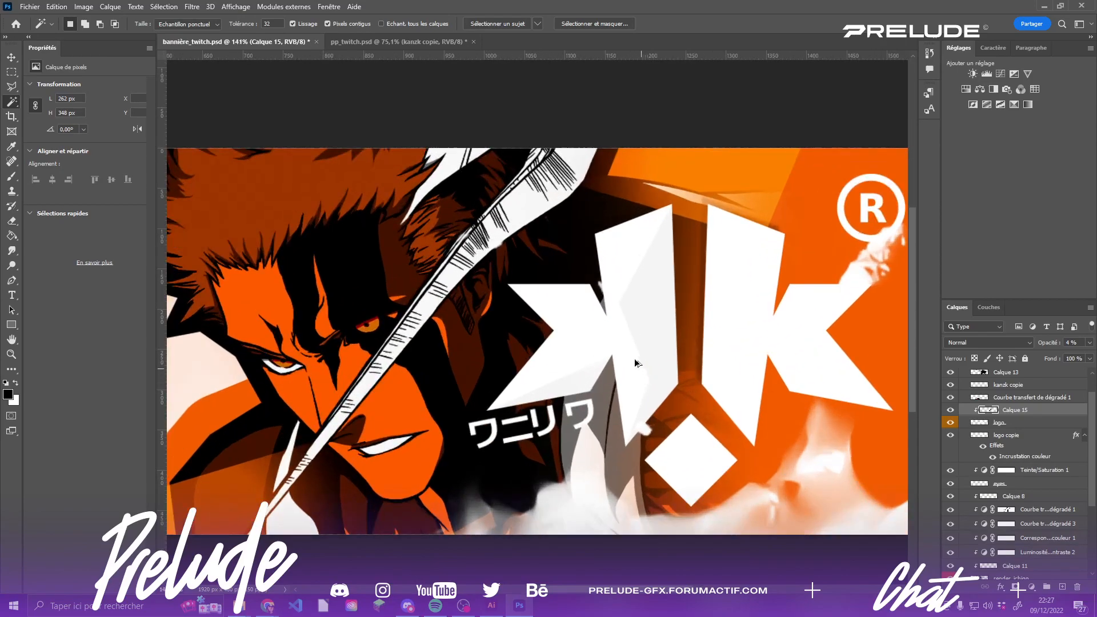
scroll(634, 359, up, 2)
scroll(612, 368, down, 3)
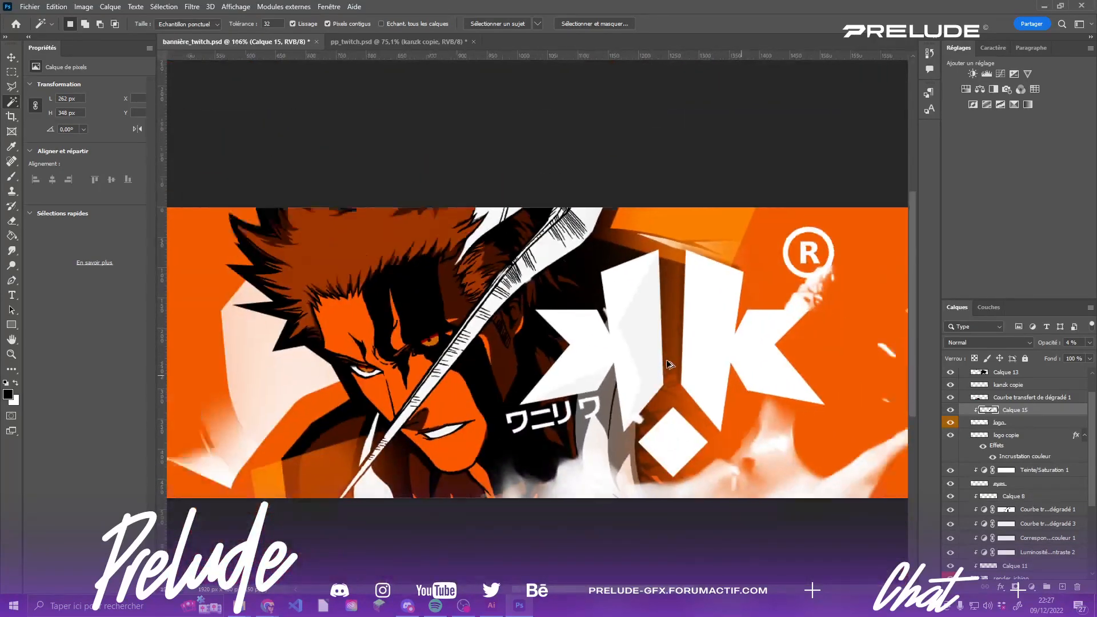
scroll(679, 356, down, 2)
scroll(680, 350, up, 1)
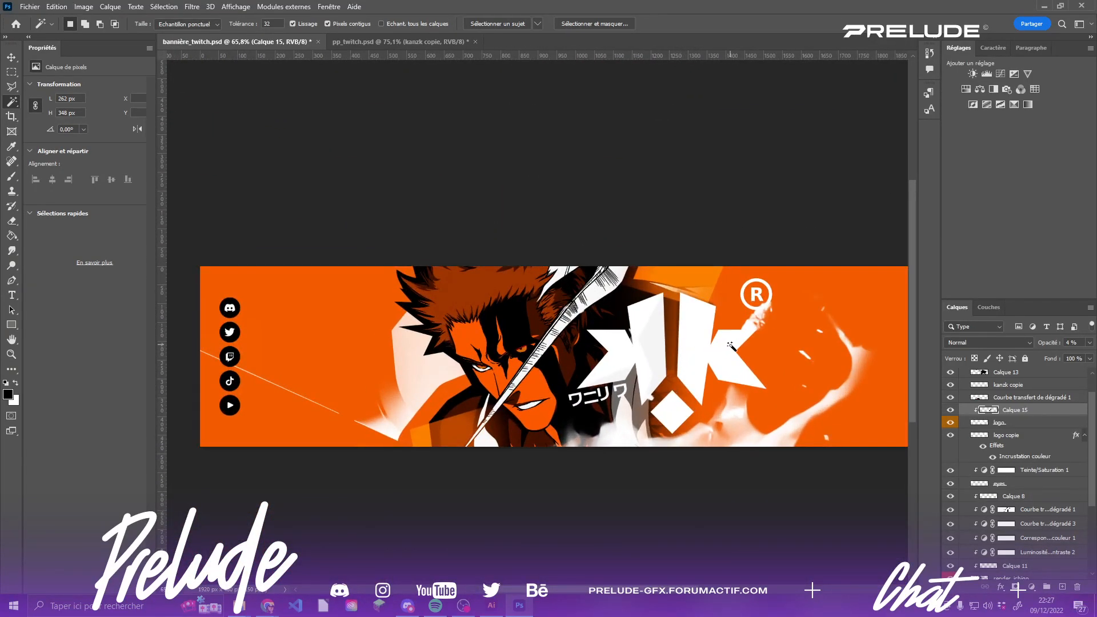
scroll(725, 342, down, 2)
scroll(713, 336, up, 1)
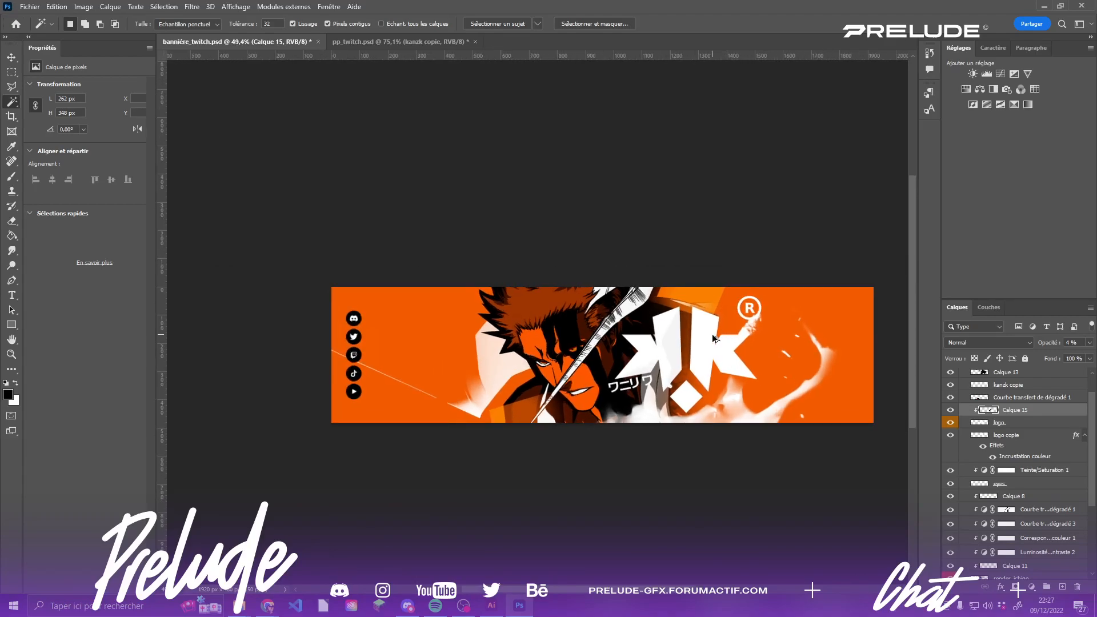
scroll(708, 336, up, 2)
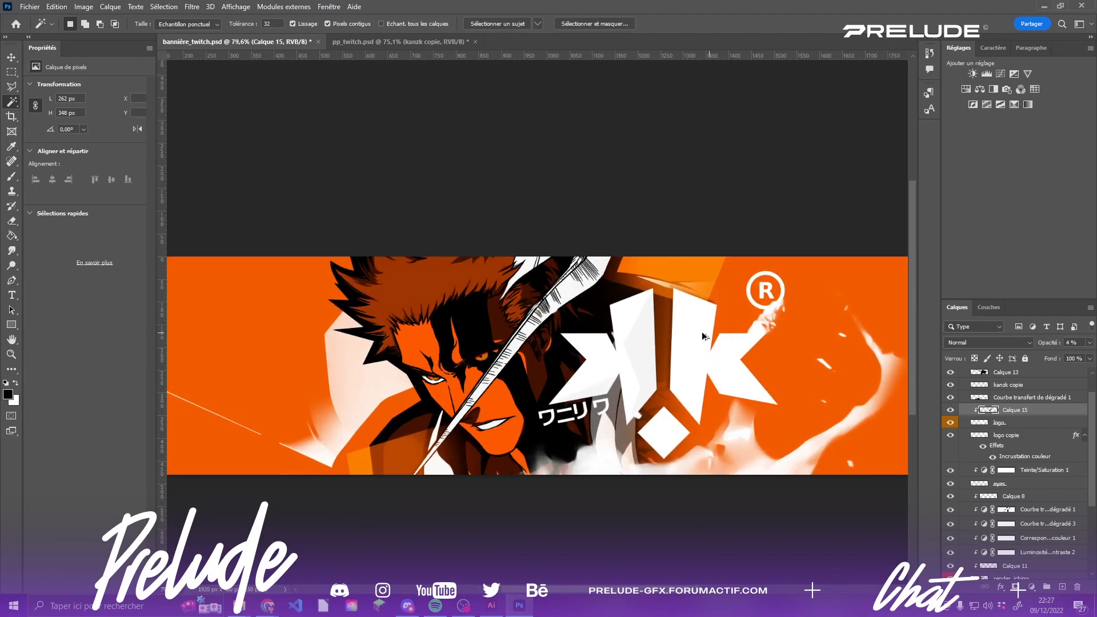
scroll(704, 336, up, 1)
key(l)
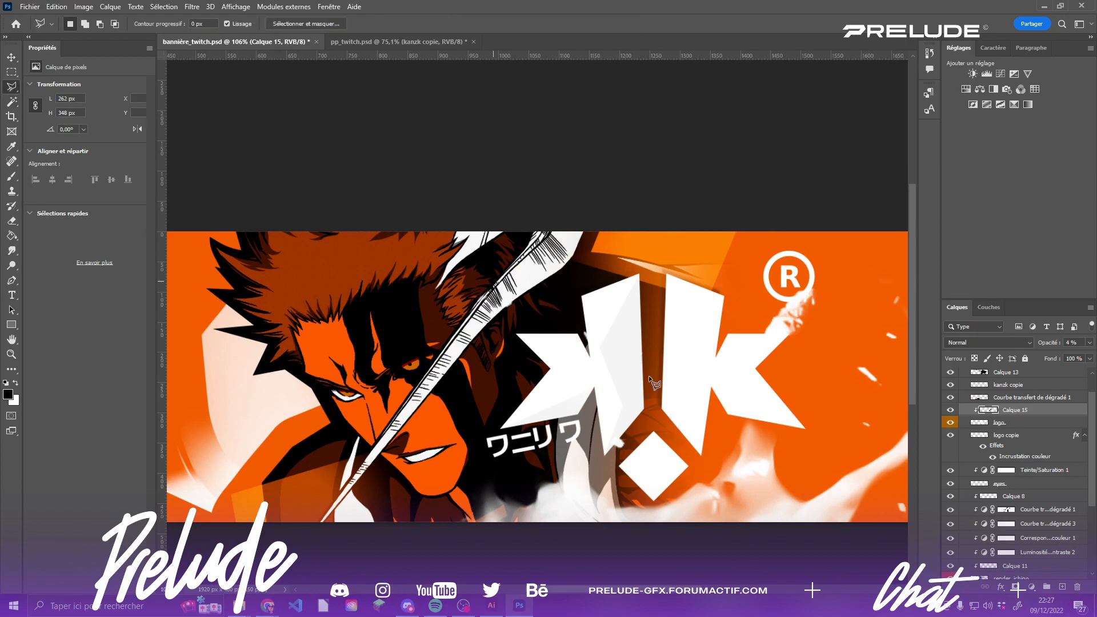
click(643, 267)
click(614, 356)
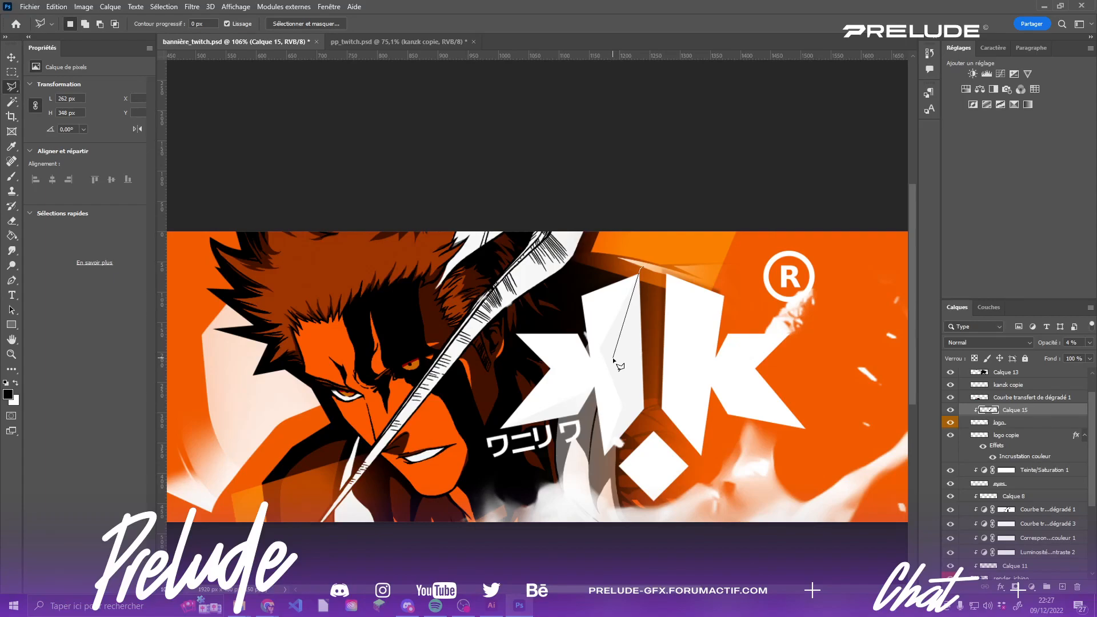
click(619, 406)
double_click(581, 378)
scroll(668, 413, up, 2)
scroll(608, 397, up, 2)
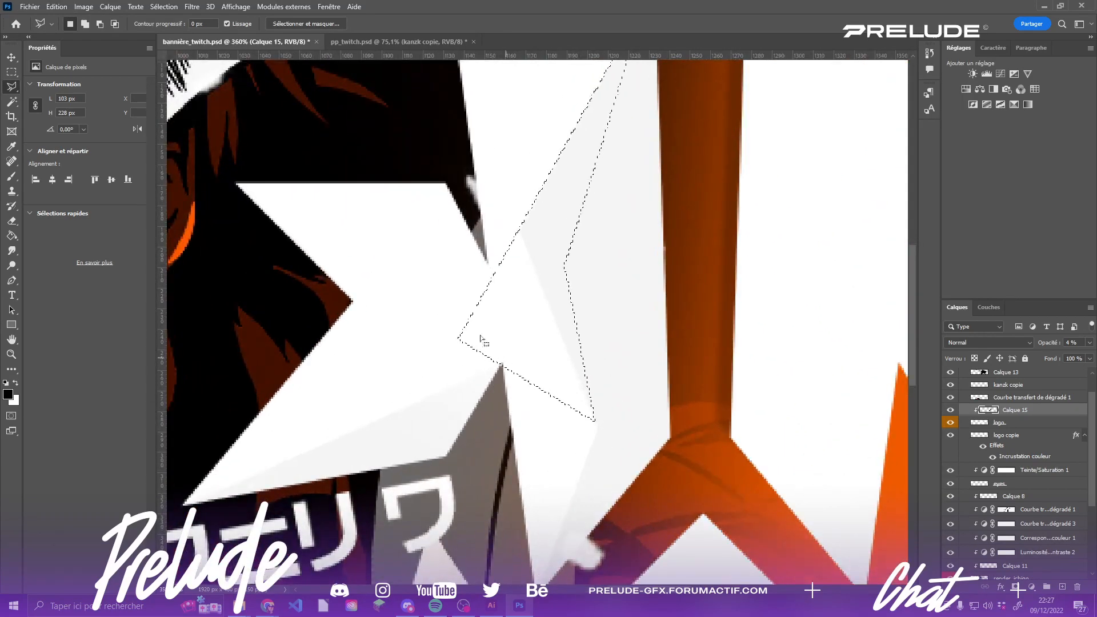
key(w)
scroll(380, 206, down, 4)
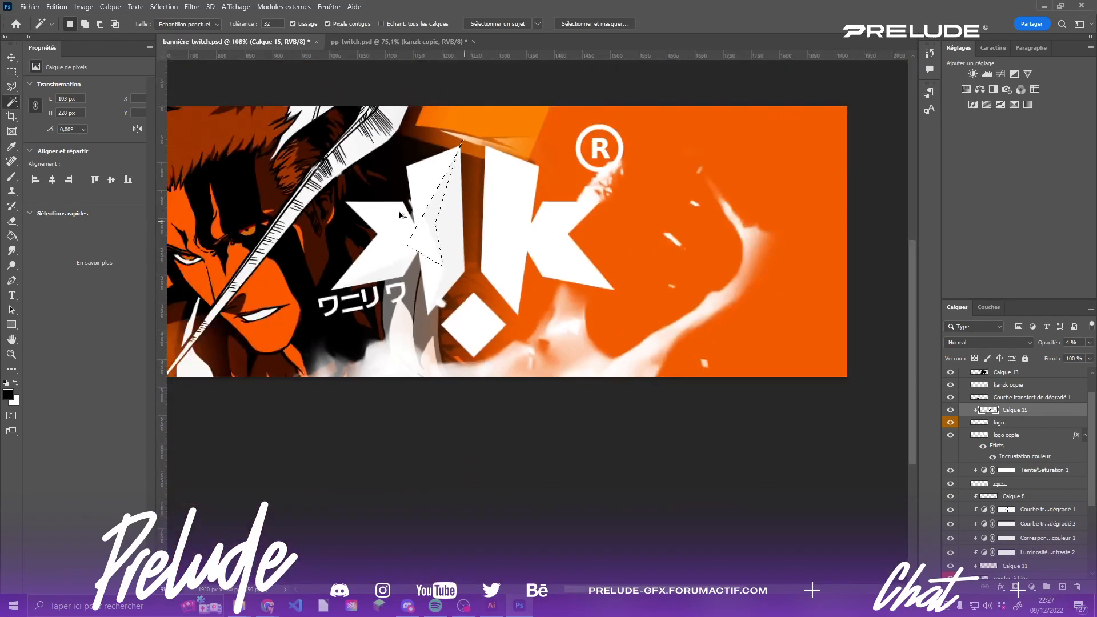
key(ctrl+d)
- Draw a closed five-point pen path around the outer part of the mirrored K's stem, cutting into the edge of its shaded facet
click(11, 280)
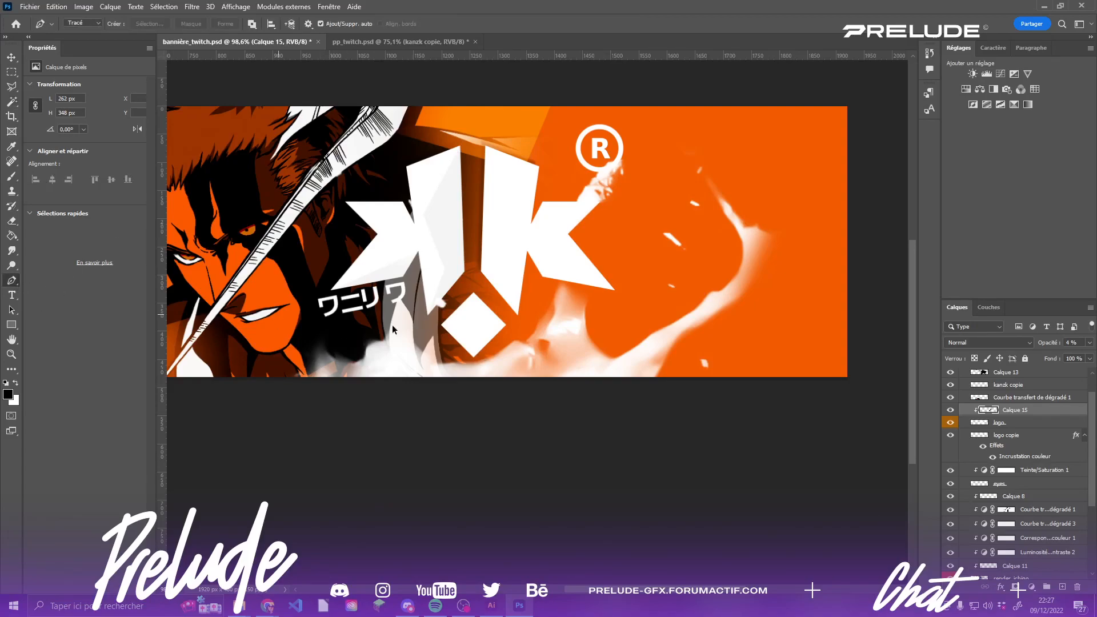
scroll(503, 211, up, 2)
scroll(525, 191, up, 1)
scroll(289, 289, up, 1)
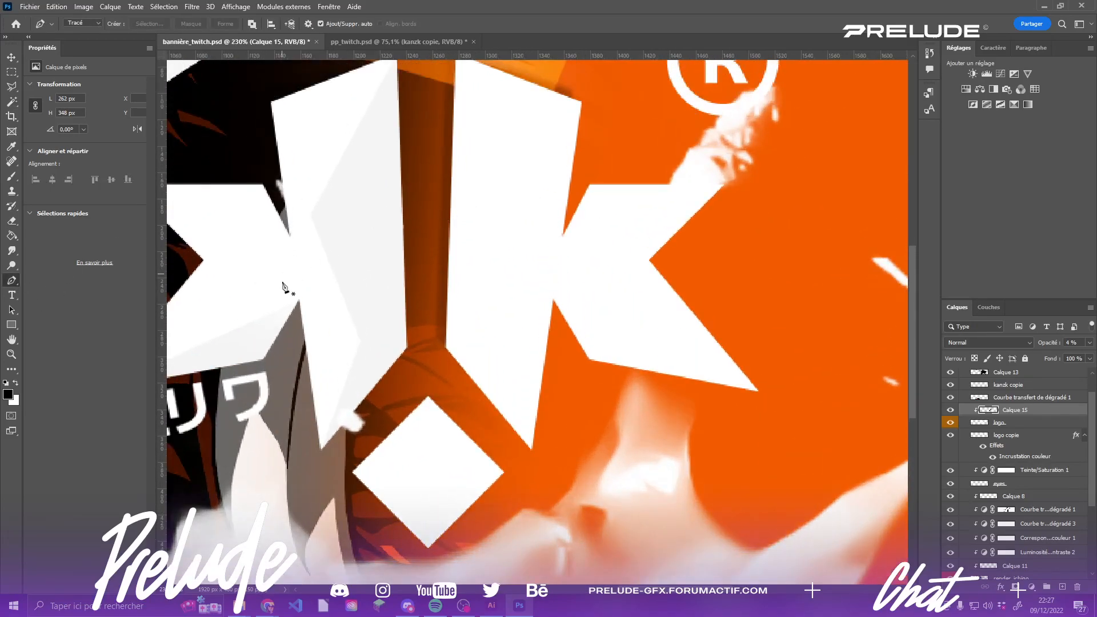
scroll(313, 335, up, 1)
scroll(314, 335, up, 1)
click(355, 432)
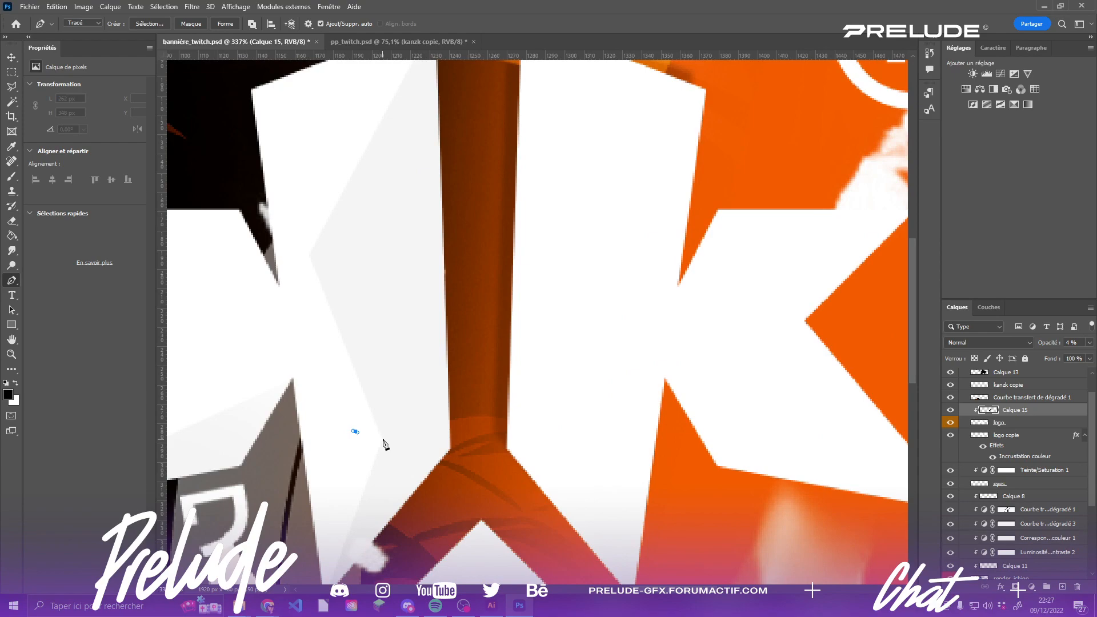
click(383, 438)
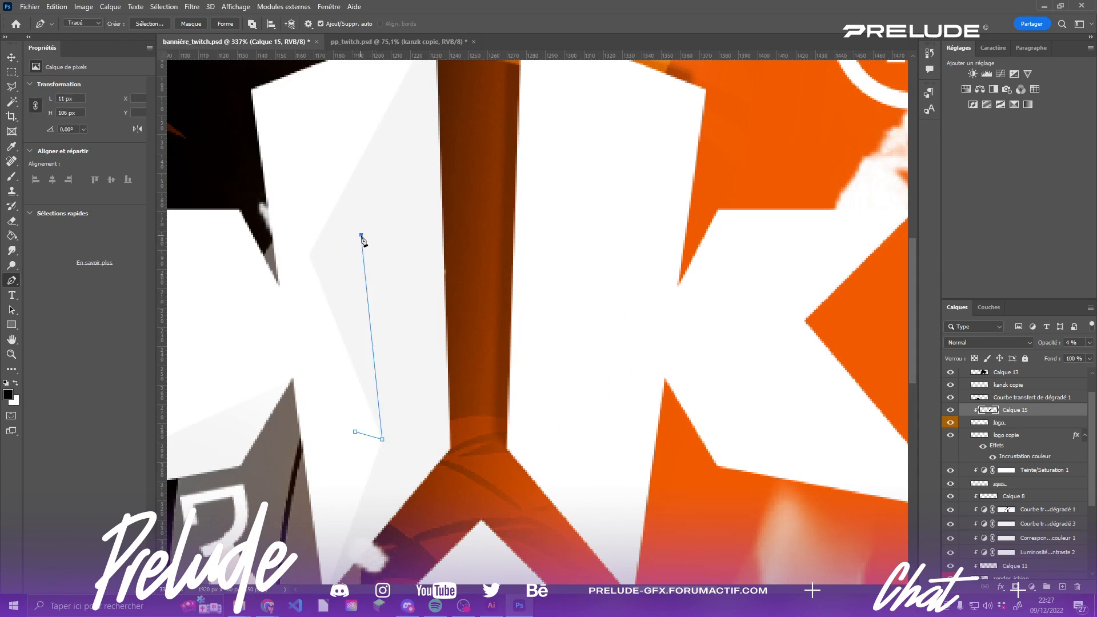
click(361, 246)
scroll(413, 146, down, 3)
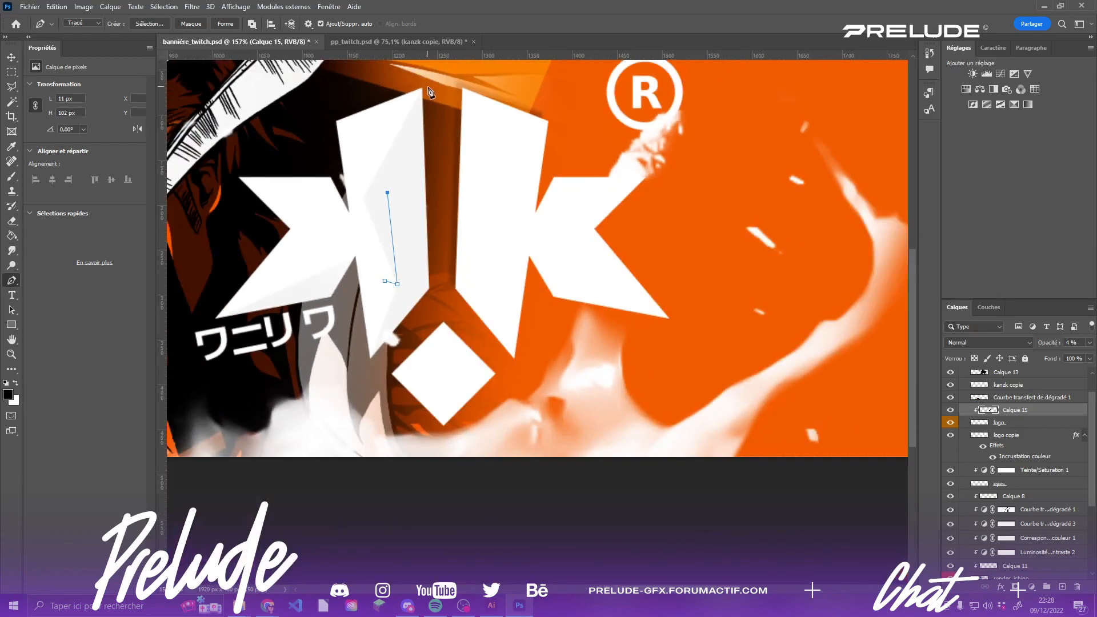
click(424, 73)
key(ctrl+z)
click(430, 72)
key(ctrl+z)
click(429, 70)
click(325, 150)
click(384, 281)
- Convert the path to a new selection with a 0.1 px feather, clear the Calque 15 shading inside it, and deselect
right_click(392, 223)
click(485, 285)
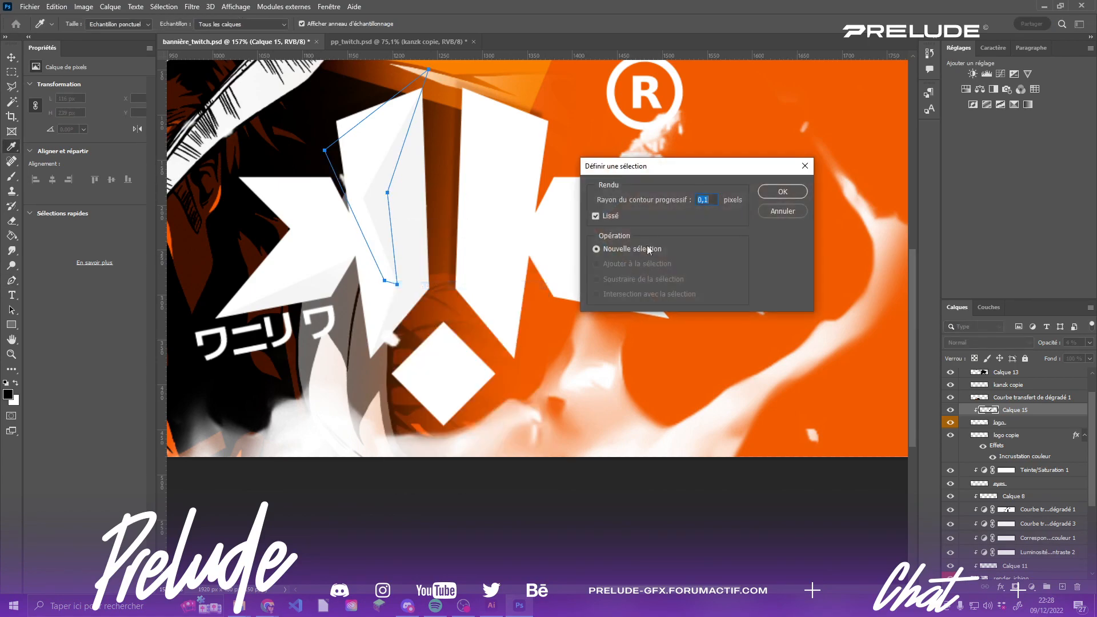
click(778, 192)
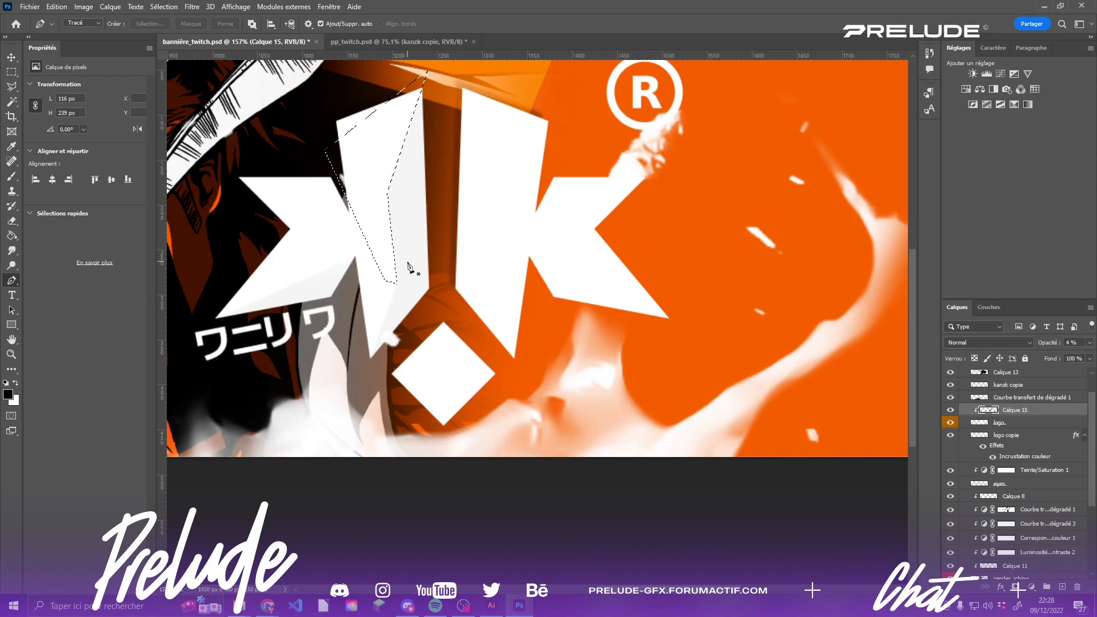
scroll(406, 266, down, 3)
key(w)
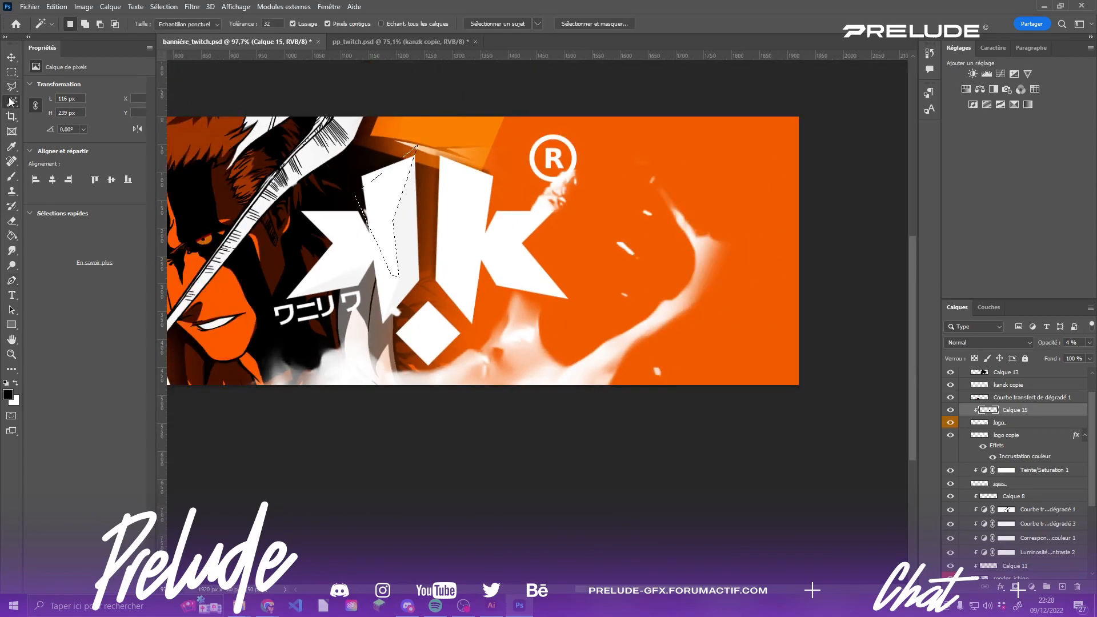
- Examine the logo's trimmed facet shading within the whole banner, from the social icons to the smoke effect
scroll(403, 252, down, 4)
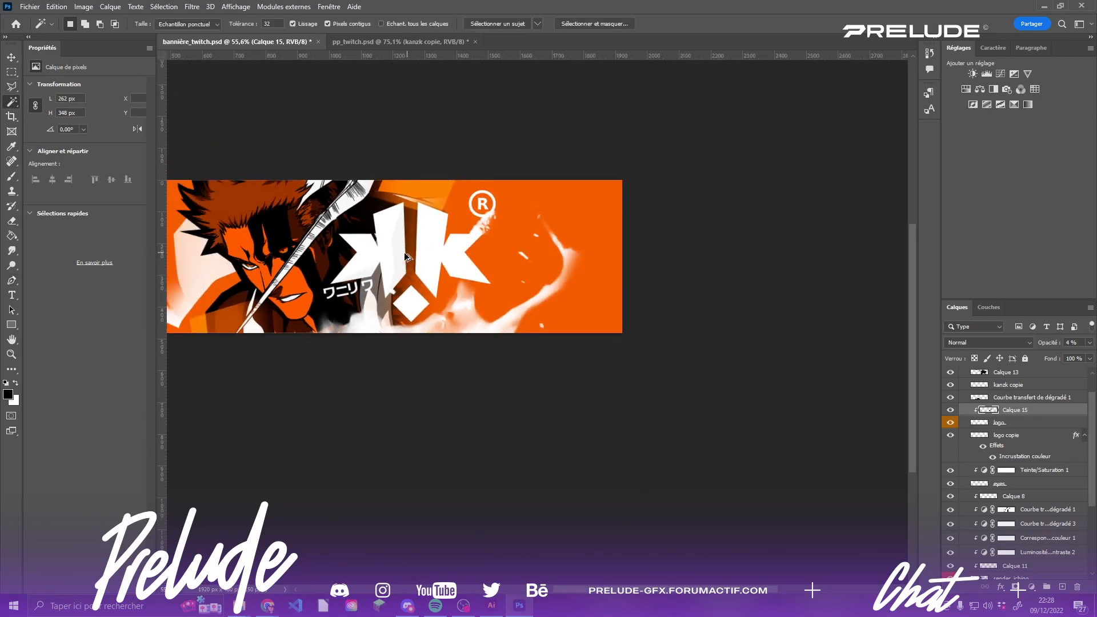
scroll(269, 215, up, 2)
scroll(274, 219, down, 4)
scroll(246, 218, up, 3)
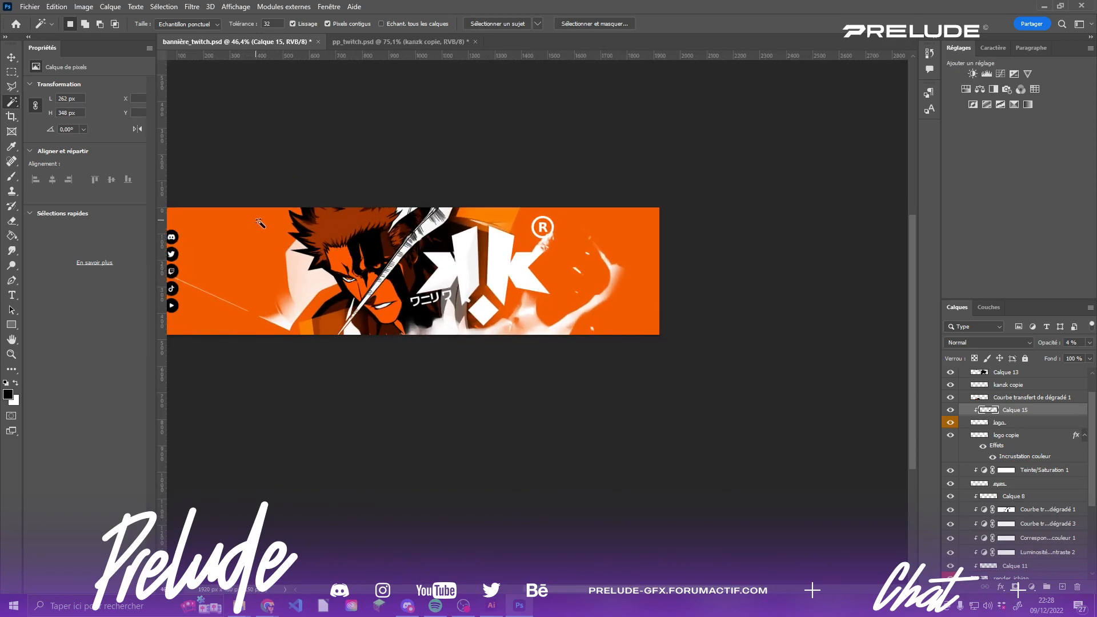
scroll(591, 583, left, 3)
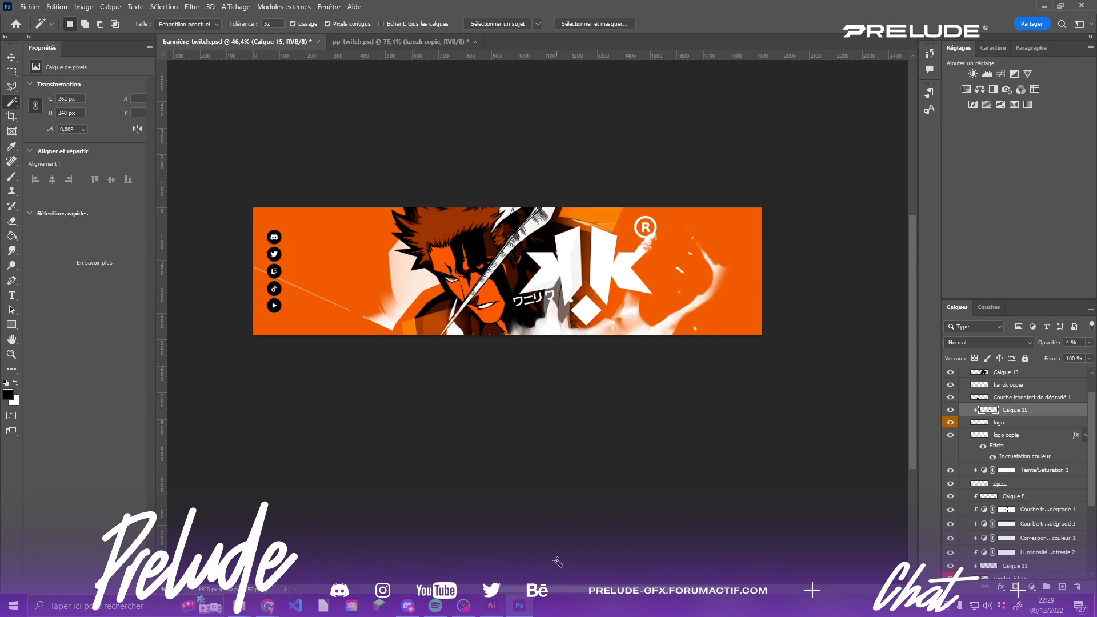
click(463, 605)
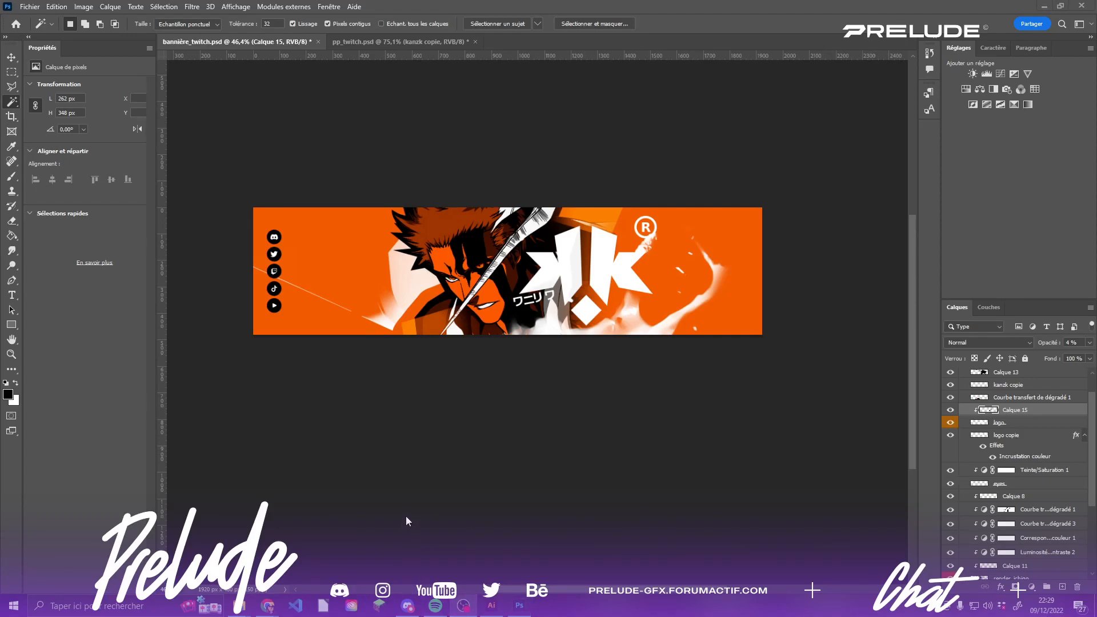